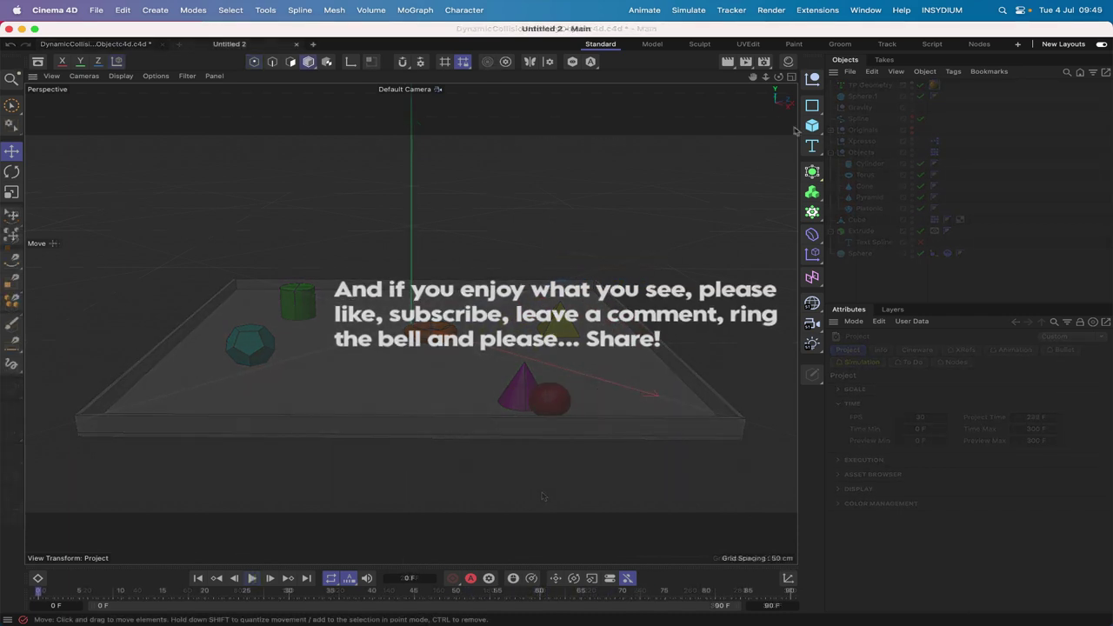
Add a cube and size it as a flat slab, 600 cm in X, 5 cm in Y and 600 cm in Z.
{"action": "left_click", "coordinate": [812, 125]}
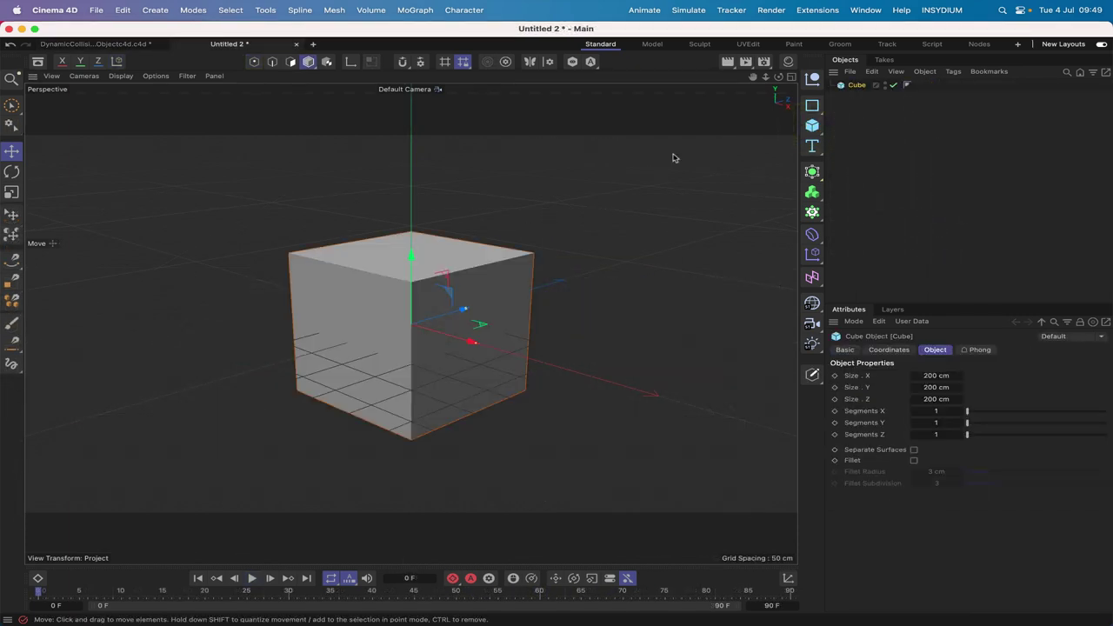
{"action": "double_click", "coordinate": [939, 375]}
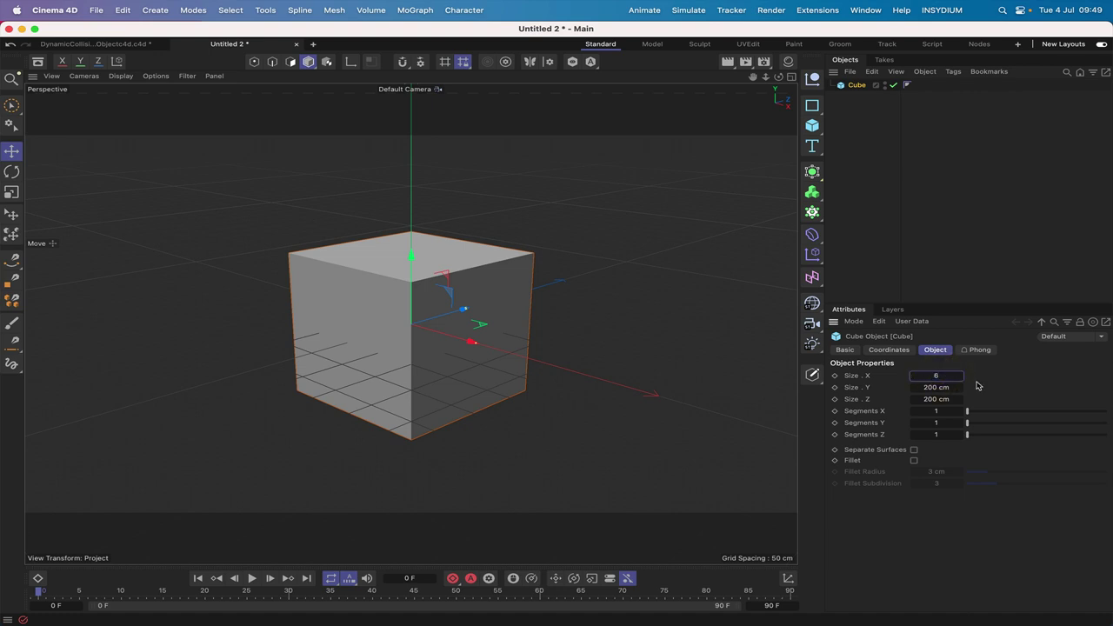
{"action": "key", "text": "Return"}
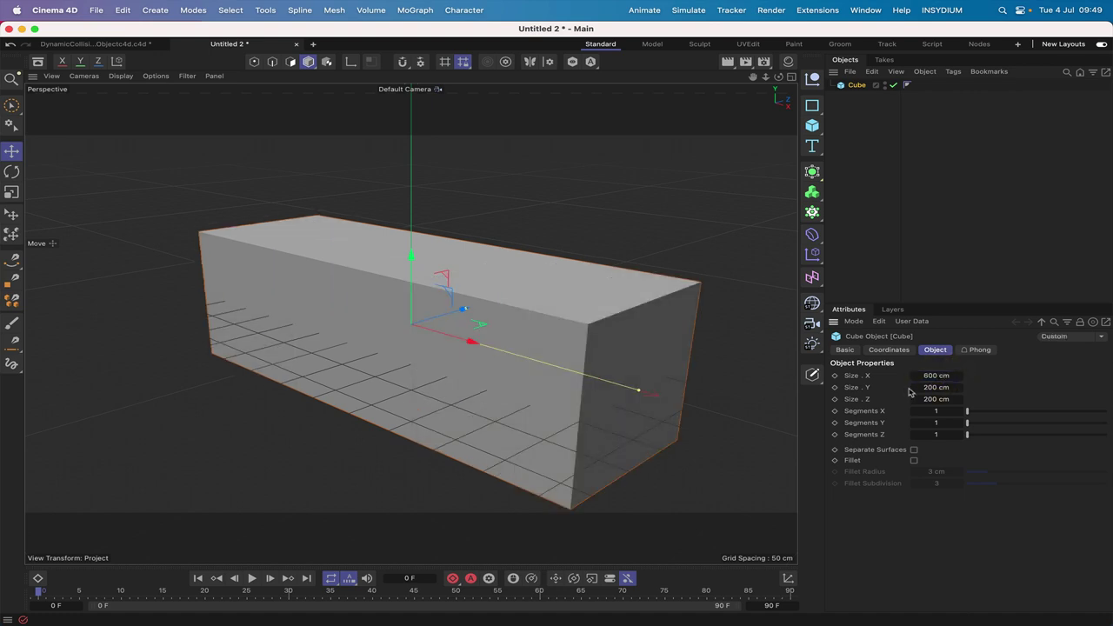
{"action": "double_click", "coordinate": [920, 397]}
{"action": "type", "text": "600"}
{"action": "key", "text": "Return"}
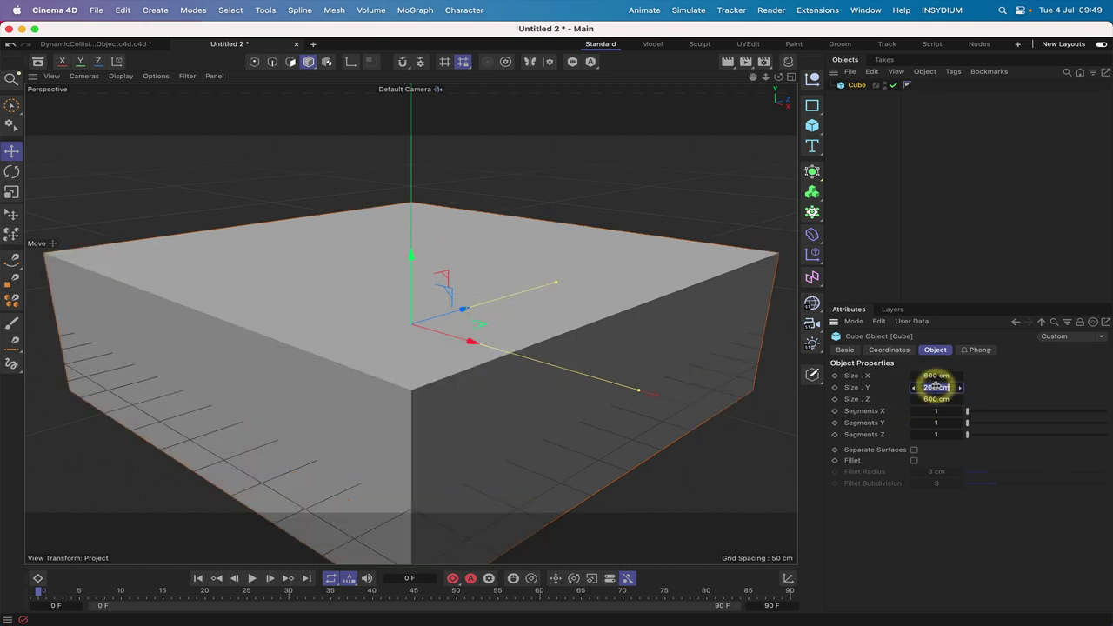
{"action": "key", "text": "BackSpace"}
{"action": "type", "text": "5"}
{"action": "key", "text": "Return"}
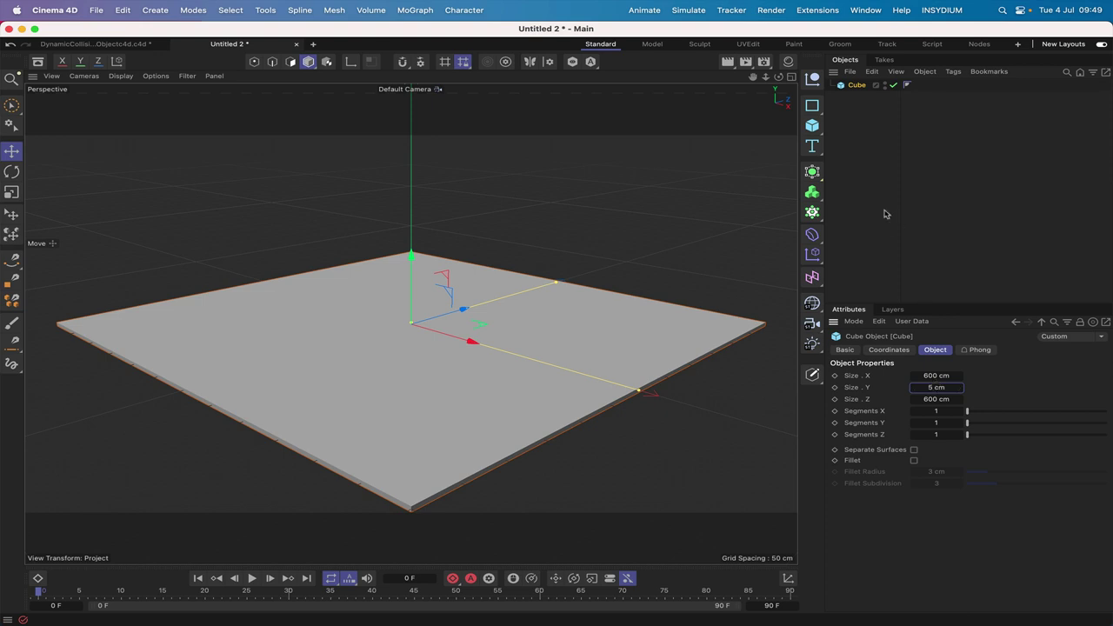
Make the slab editable and inset its top polygon by 5 cm.
{"action": "key", "text": "c"}
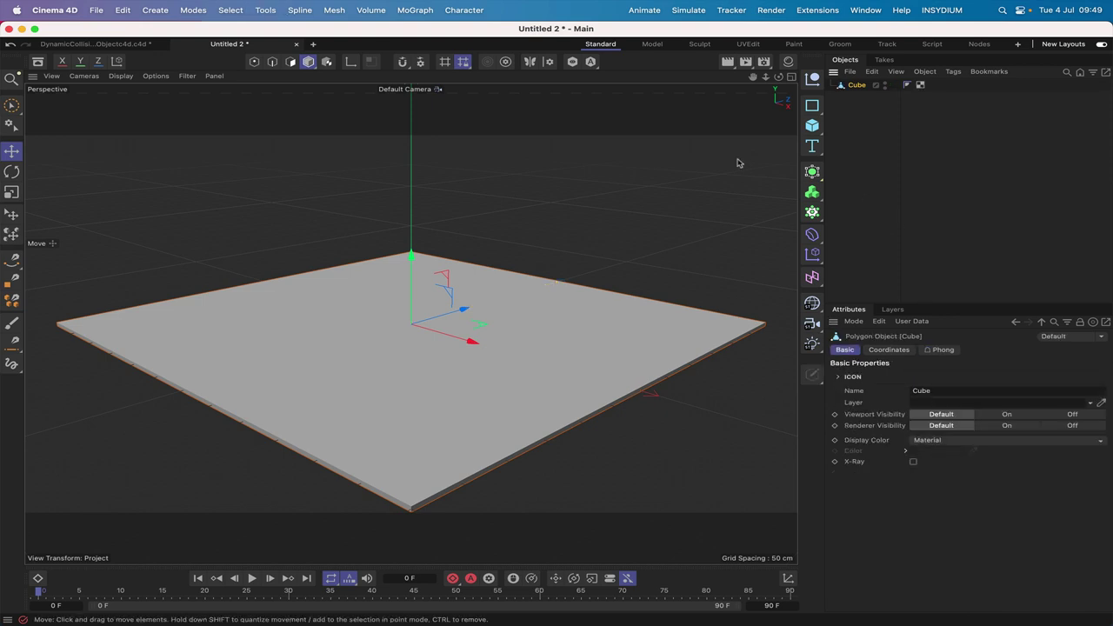
{"action": "left_click", "coordinate": [290, 63]}
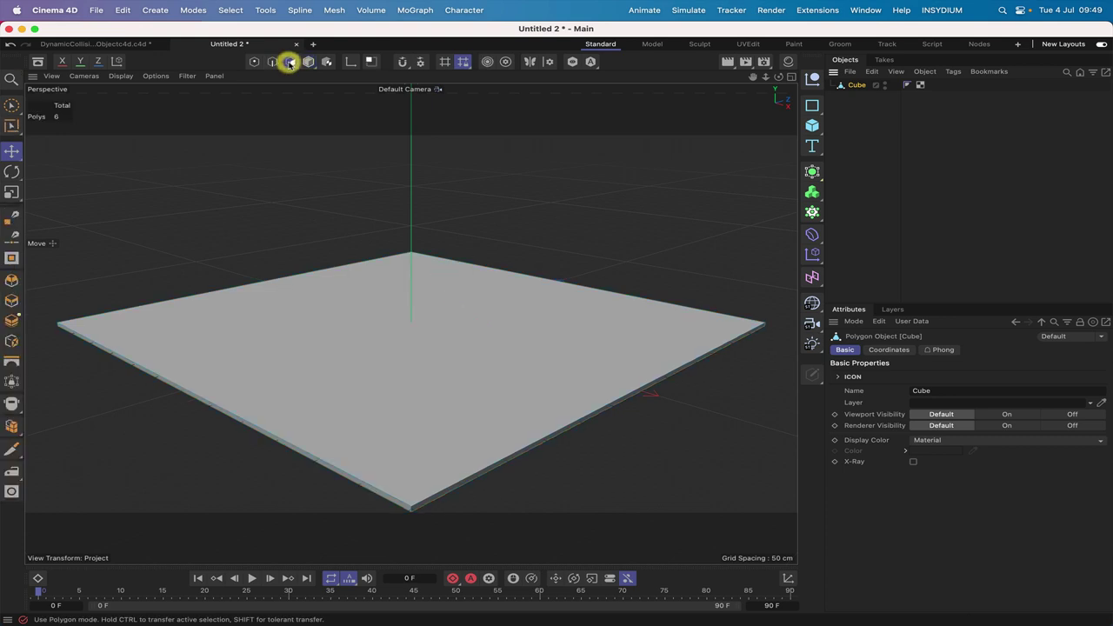
{"action": "left_click", "coordinate": [398, 331]}
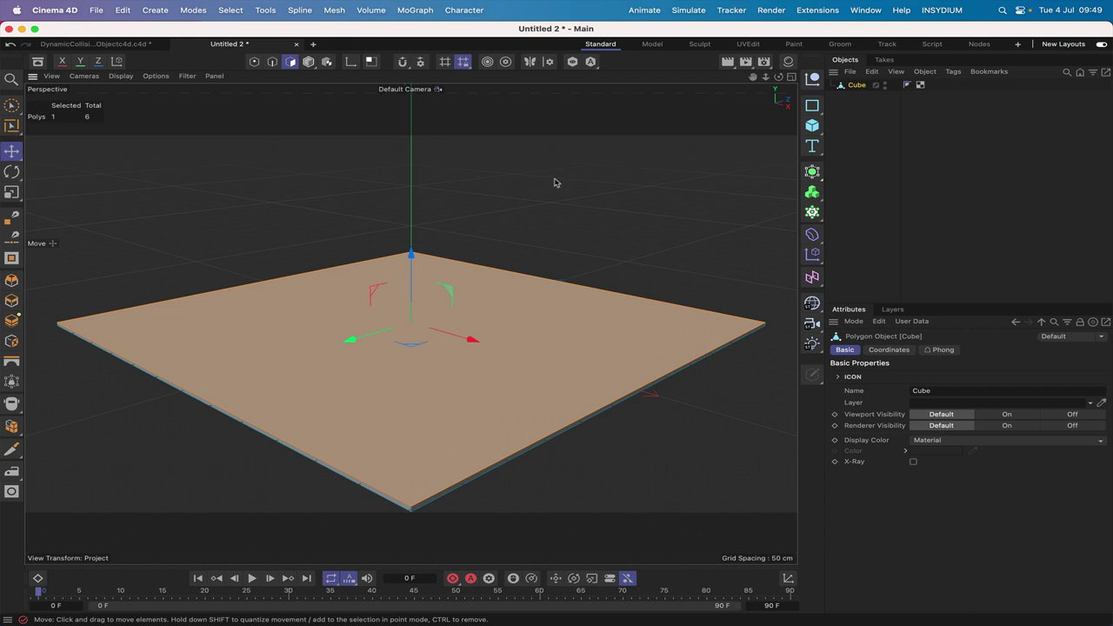
{"action": "key", "text": "i"}
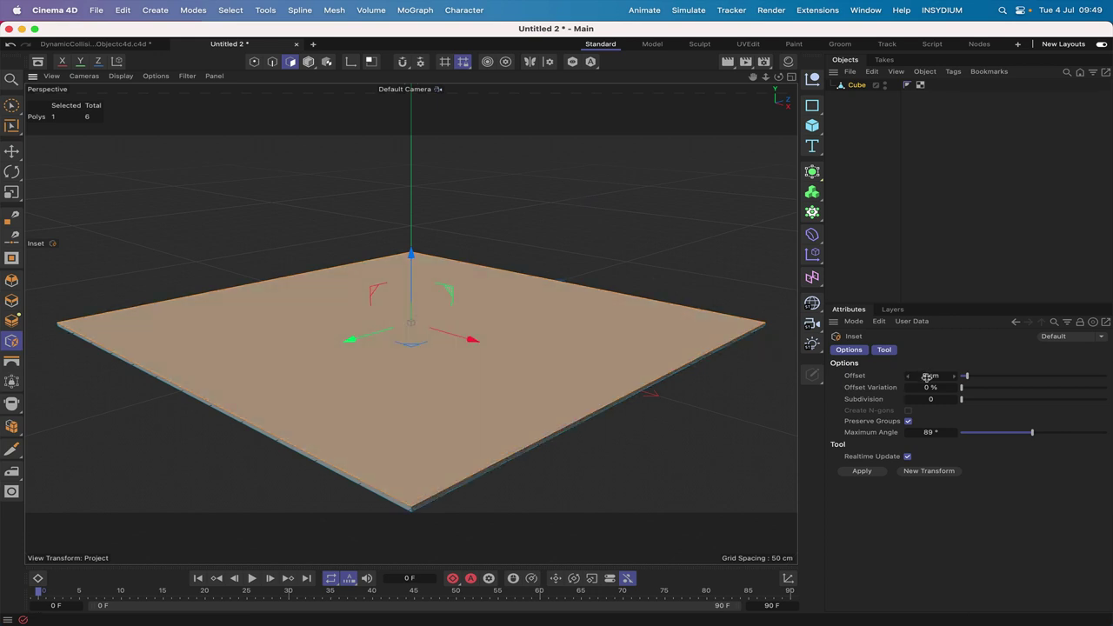
{"action": "left_click", "coordinate": [859, 471]}
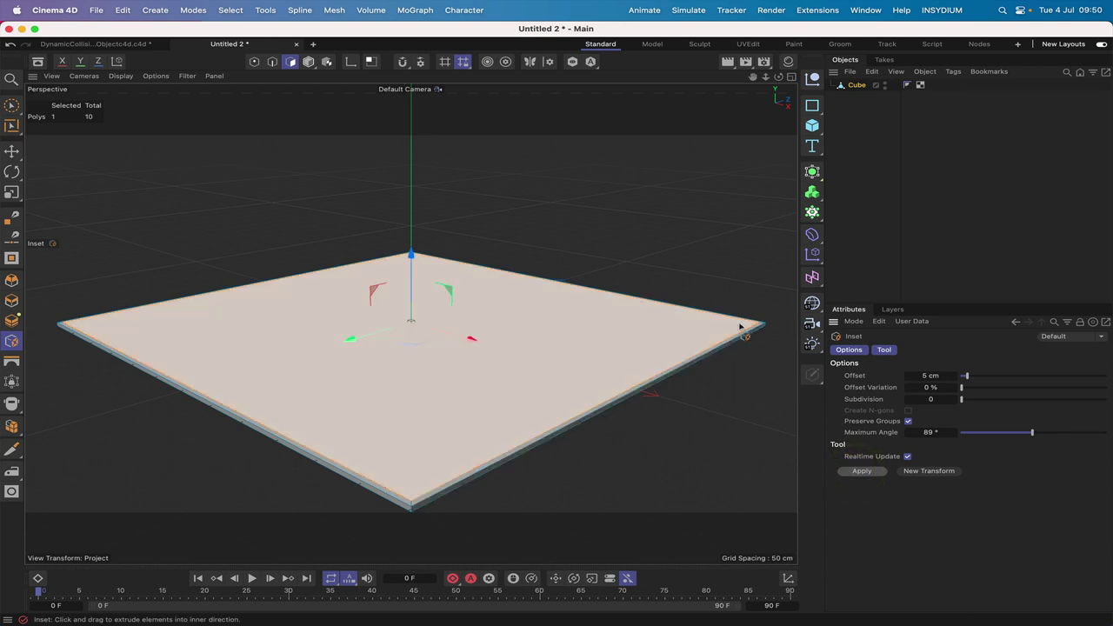
Loop-select the narrow border polygons around the slab's top face and extrude them 20 cm to form the tray walls.
{"action": "key", "text": "u"}
{"action": "key", "text": "l"}
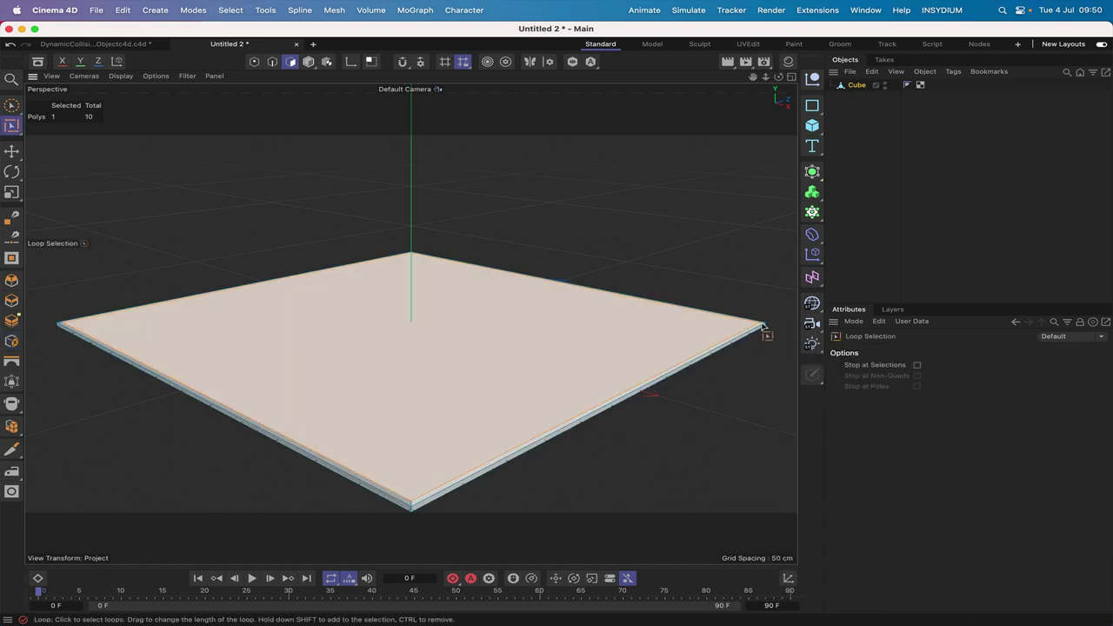
{"action": "left_click", "coordinate": [412, 504]}
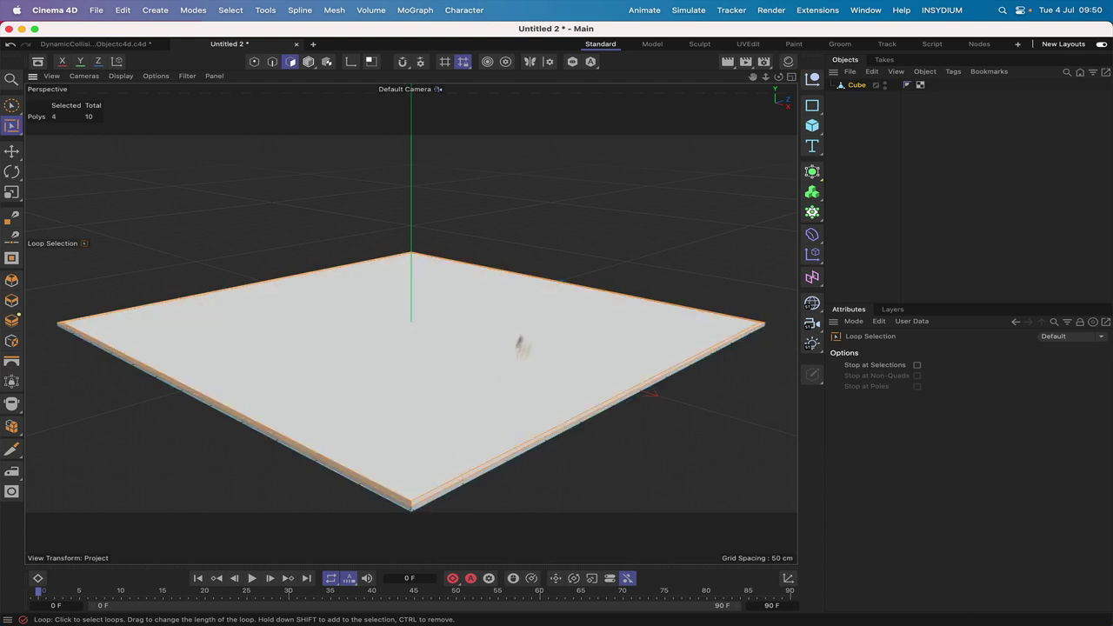
{"action": "key", "text": "d"}
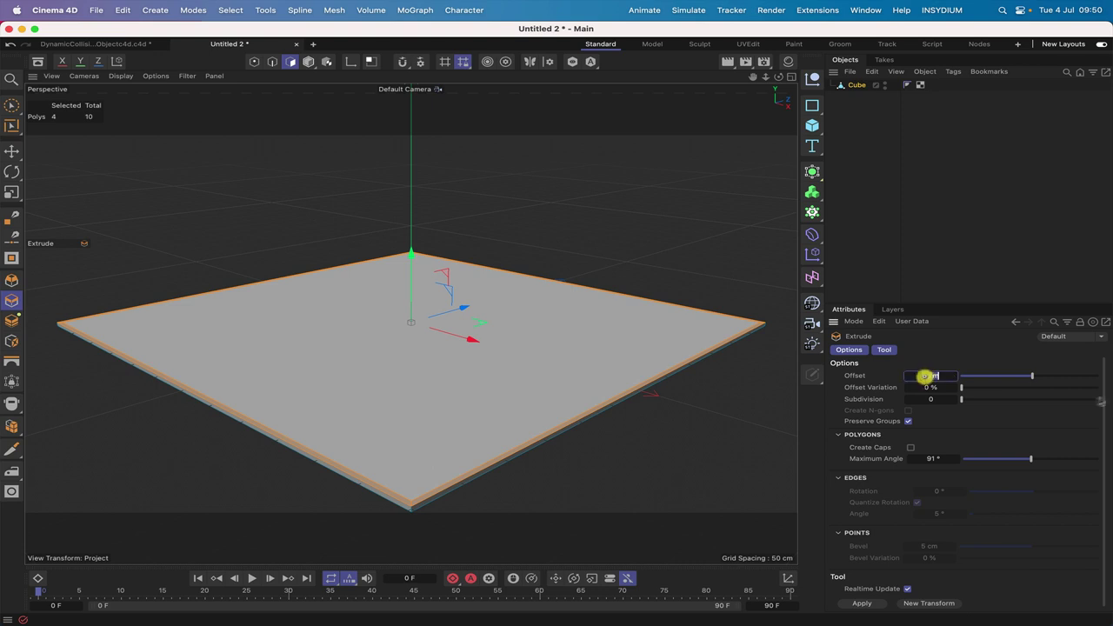
{"action": "left_click", "coordinate": [925, 375]}
{"action": "type", "text": "20"}
{"action": "key", "text": "Return"}
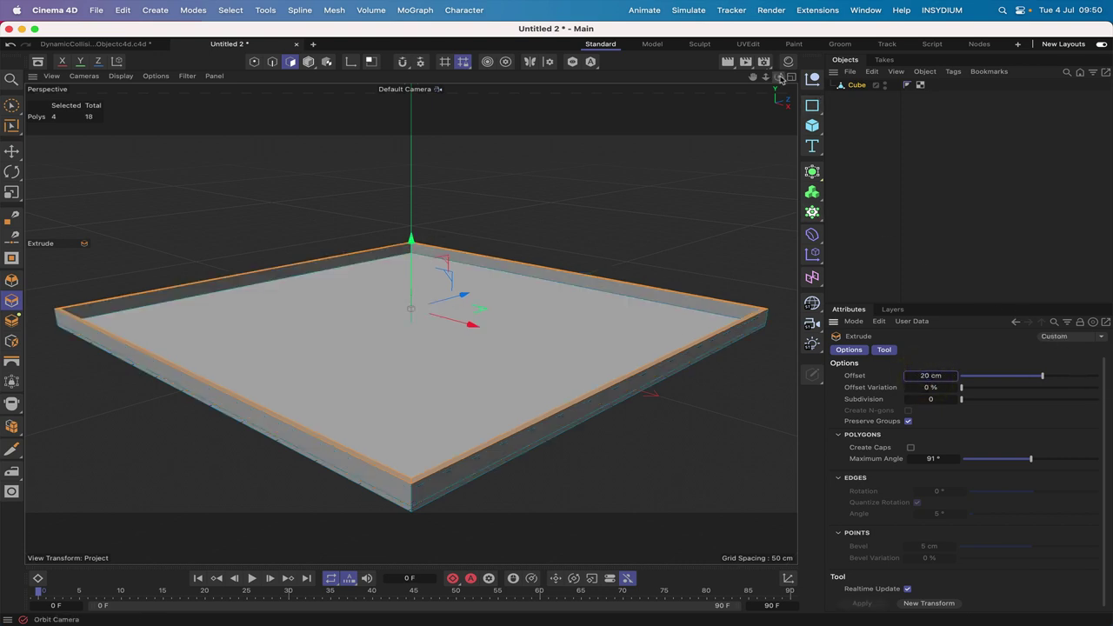
Add a cylinder with a radius of 25 cm and a height of 50 cm.
{"action": "mouse_move", "coordinate": [781, 78]}
{"action": "left_mouse_down"}
{"action": "mouse_move", "coordinate": [737, 84]}
{"action": "mouse_move", "coordinate": [779, 87]}
{"action": "left_mouse_up"}
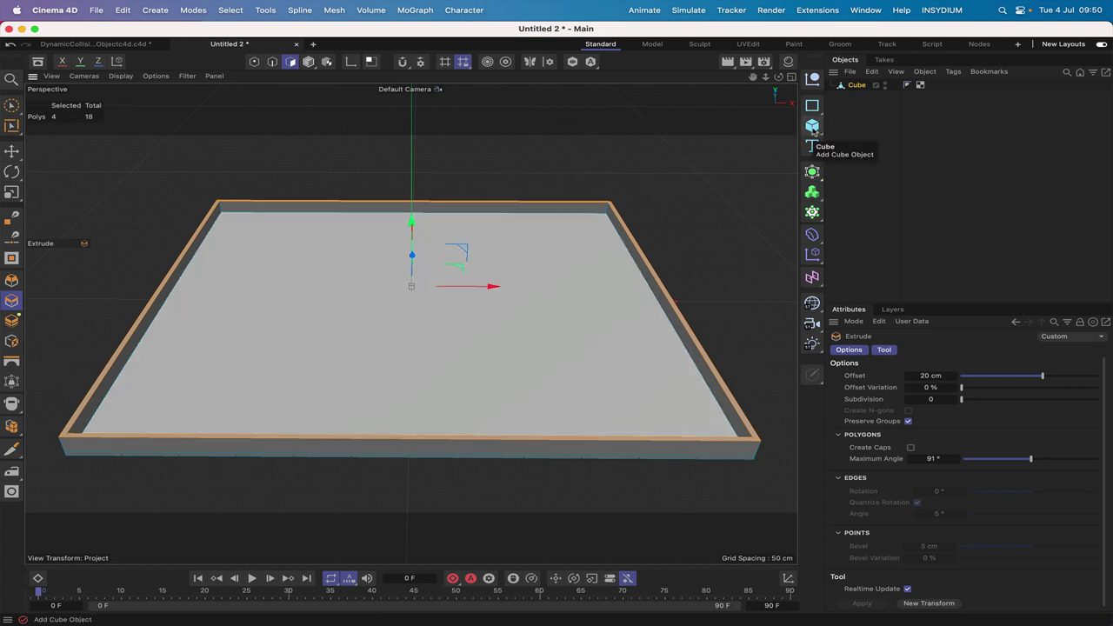
{"action": "left_click_drag", "start_coordinate": [813, 128], "coordinate": [951, 149]}
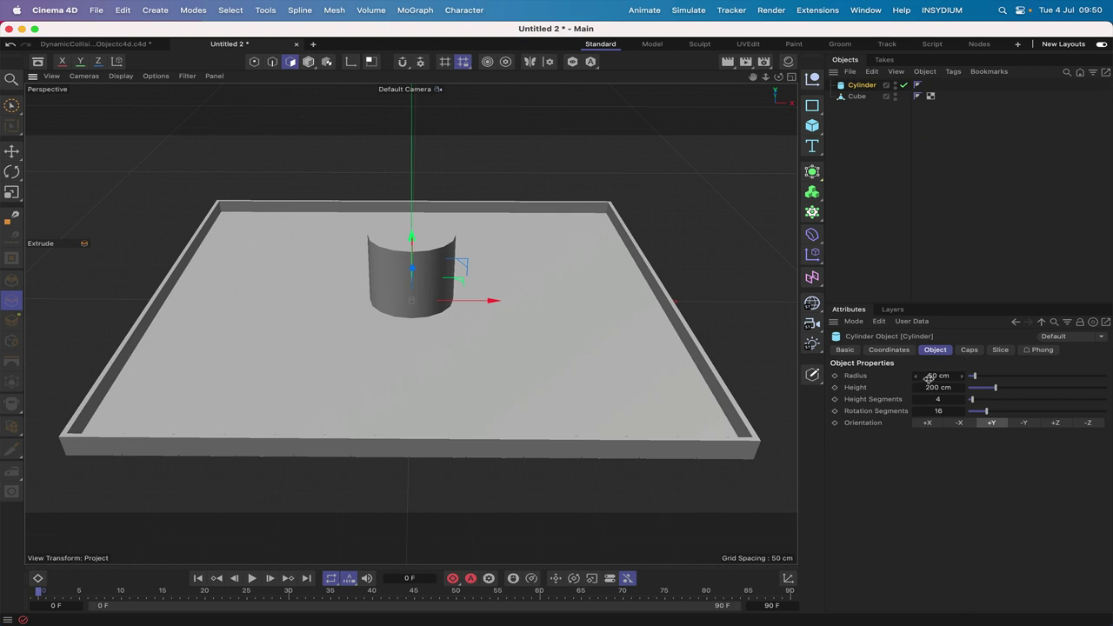
{"action": "type", "text": "25"}
{"action": "key", "text": "Return"}
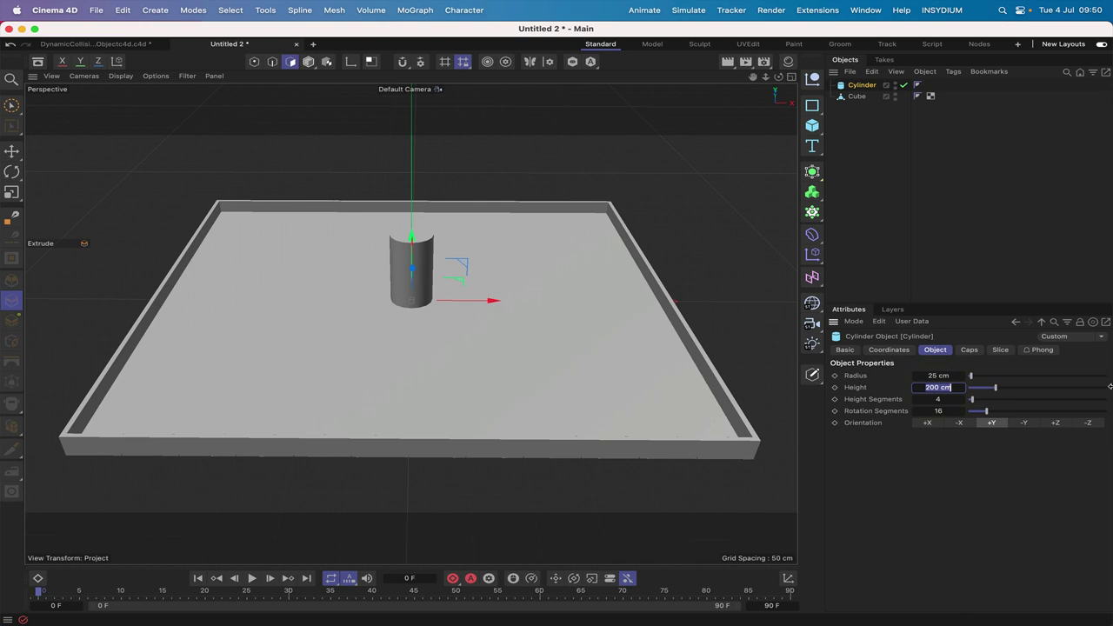
{"action": "key", "text": "Return"}
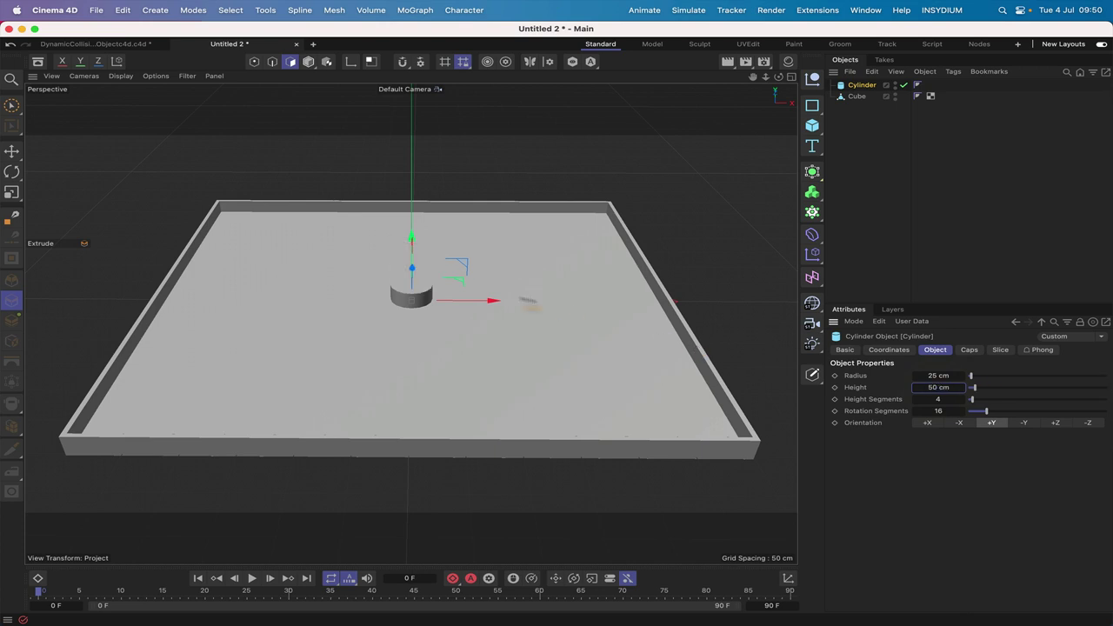
Raise the cylinder onto the tray floor and move it near the tray's far left corner.
{"action": "left_click_drag", "start_coordinate": [412, 260], "coordinate": [414, 231]}
{"action": "left_click_drag", "start_coordinate": [492, 282], "coordinate": [370, 281]}
{"action": "left_click_drag", "start_coordinate": [298, 251], "coordinate": [298, 209]}
{"action": "left_click_drag", "start_coordinate": [364, 244], "coordinate": [360, 242]}
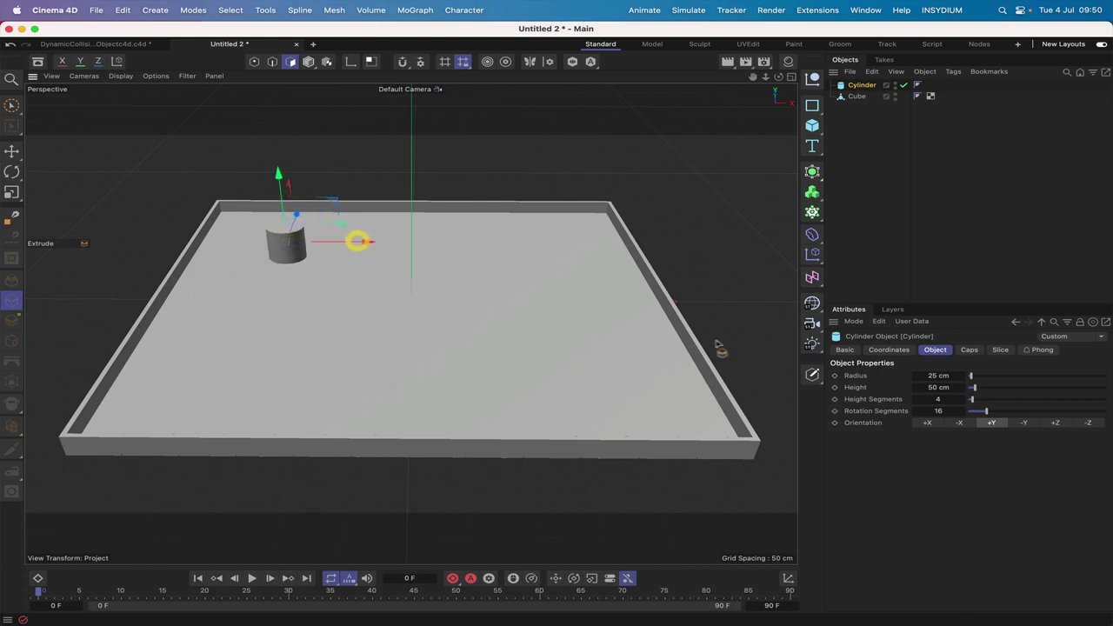
Enable a 1 cm fillet on the cylinder's caps and nudge the cylinder slightly closer to the left wall.
{"action": "left_click", "coordinate": [968, 350]}
{"action": "left_click", "coordinate": [885, 401]}
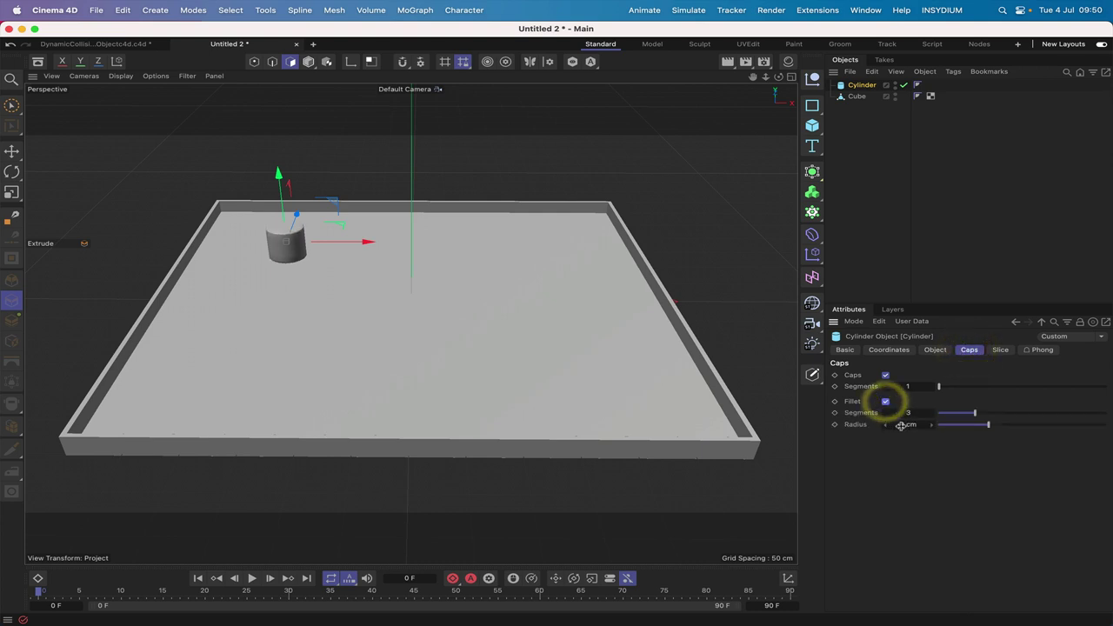
{"action": "left_click", "coordinate": [901, 424]}
{"action": "type", "text": "1"}
{"action": "key", "text": "Return"}
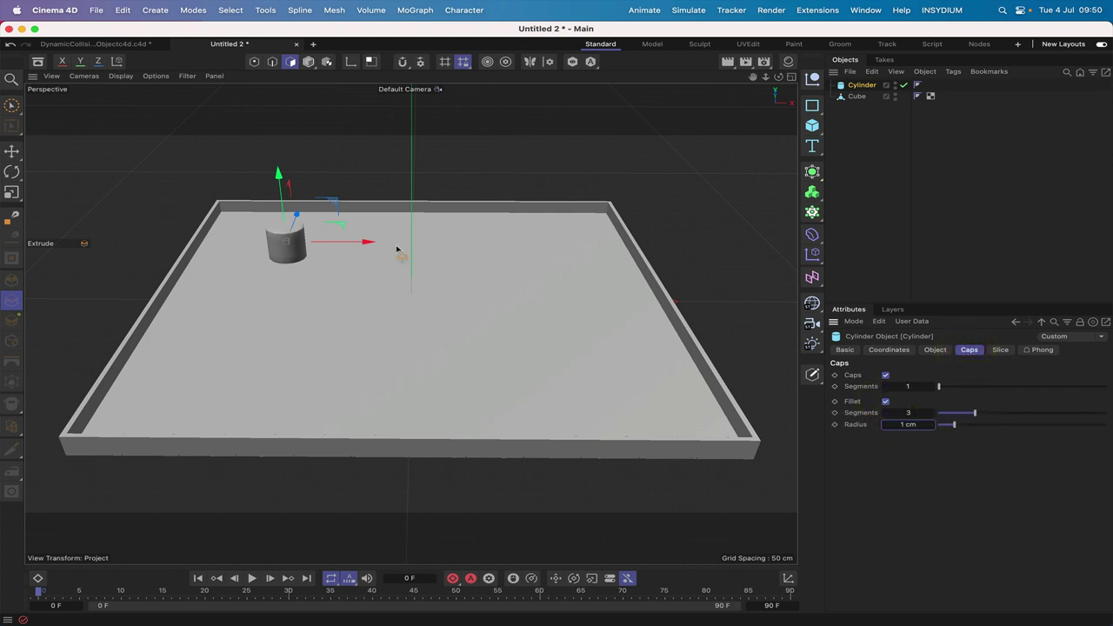
{"action": "left_click_drag", "start_coordinate": [342, 245], "coordinate": [334, 247]}
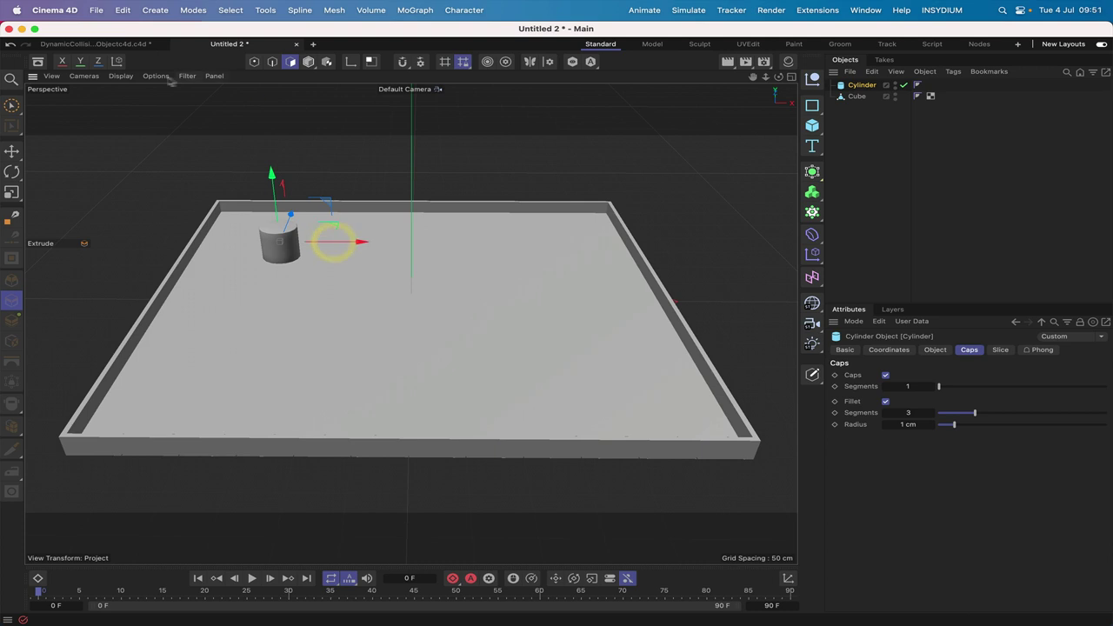
Display the viewport with Gouraud Shading (Lines) and Isoparms, and fine-tune the cylinder's position on the tray.
{"action": "left_click", "coordinate": [119, 77]}
{"action": "left_click", "coordinate": [131, 116]}
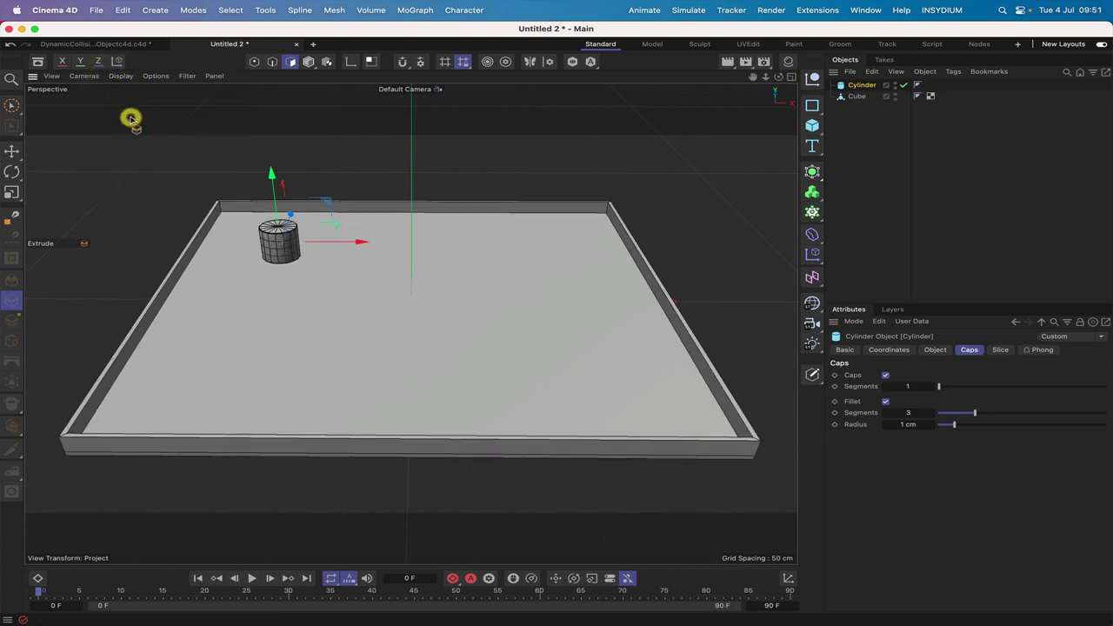
{"action": "left_click", "coordinate": [119, 77]}
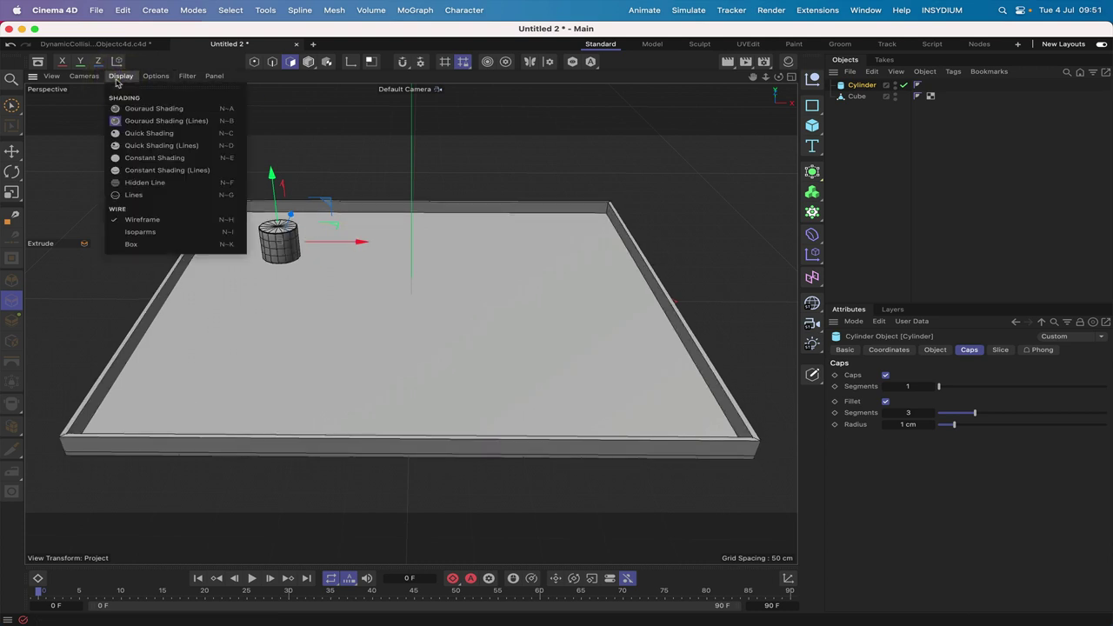
{"action": "left_click", "coordinate": [137, 230]}
{"action": "left_click_drag", "start_coordinate": [356, 241], "coordinate": [352, 244]}
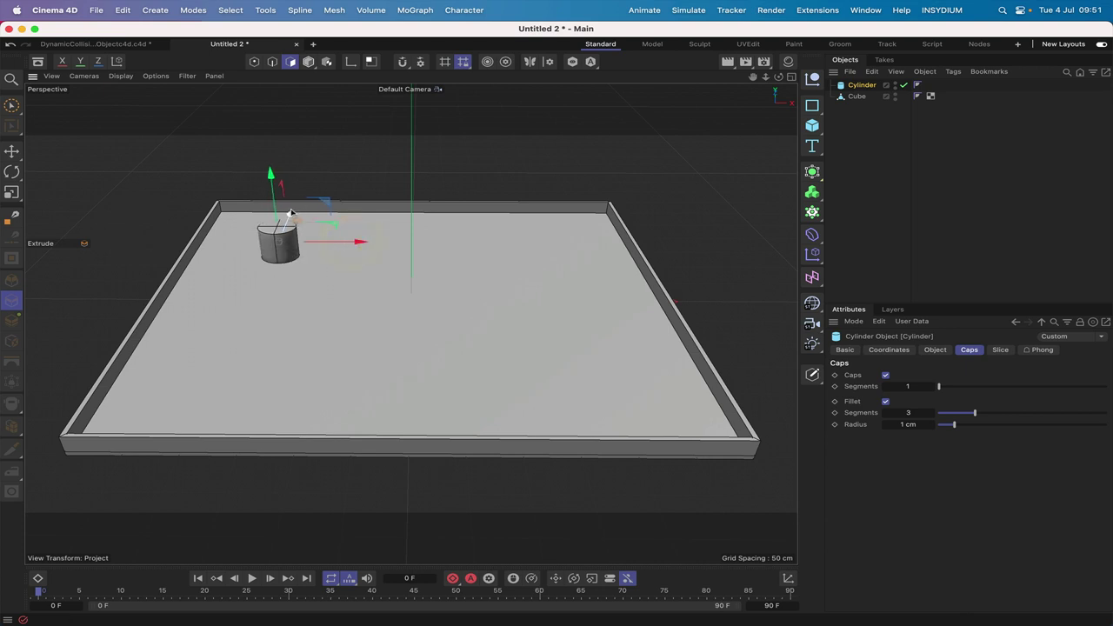
{"action": "left_click_drag", "start_coordinate": [291, 213], "coordinate": [294, 218]}
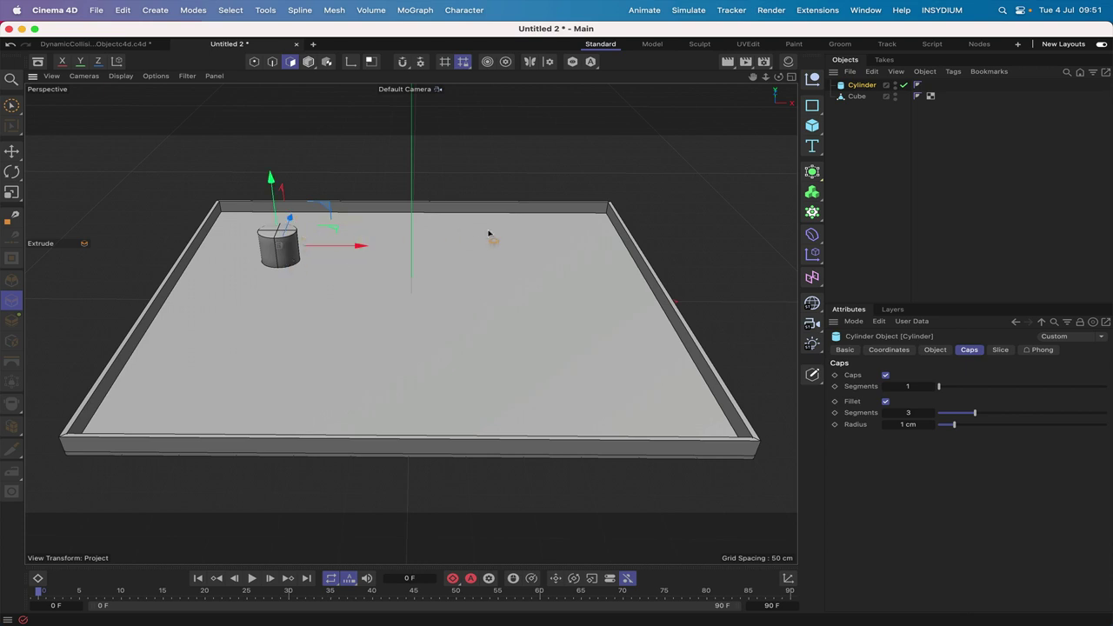
Add a torus with a ring radius of 25 cm and a pipe radius of 10 cm.
{"action": "left_click", "coordinate": [814, 127]}
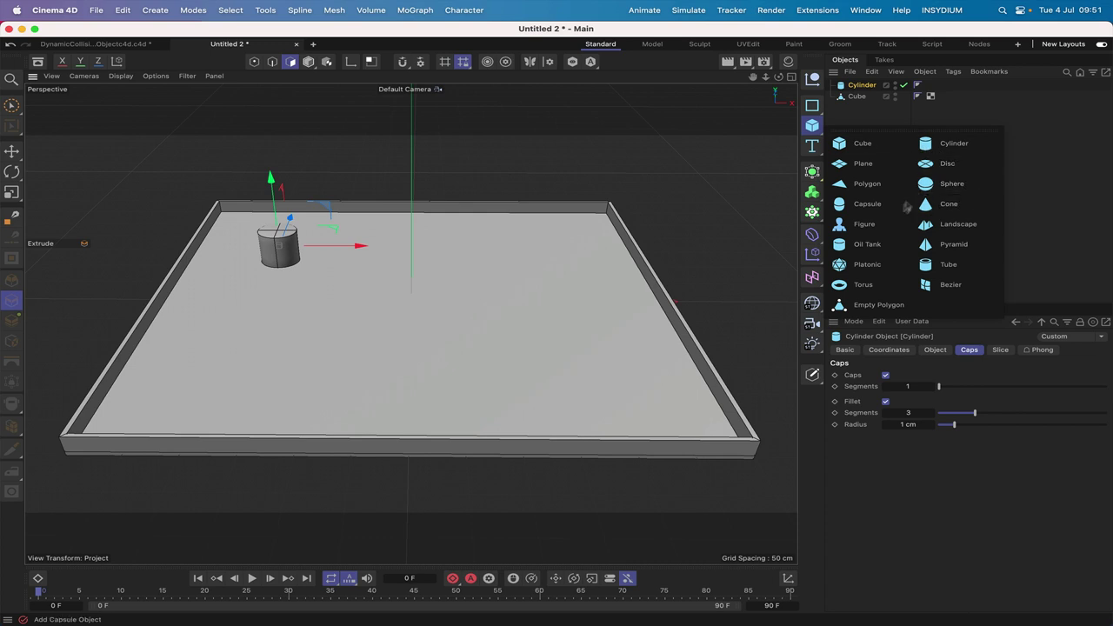
{"action": "left_click", "coordinate": [854, 284]}
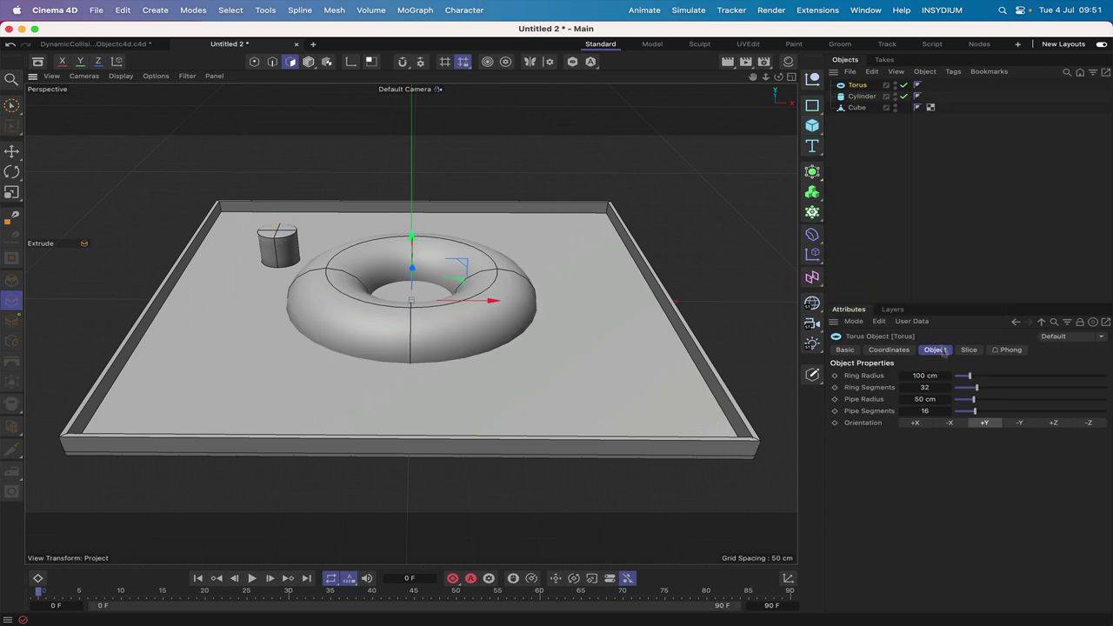
{"action": "left_click", "coordinate": [917, 375]}
{"action": "type", "text": "25"}
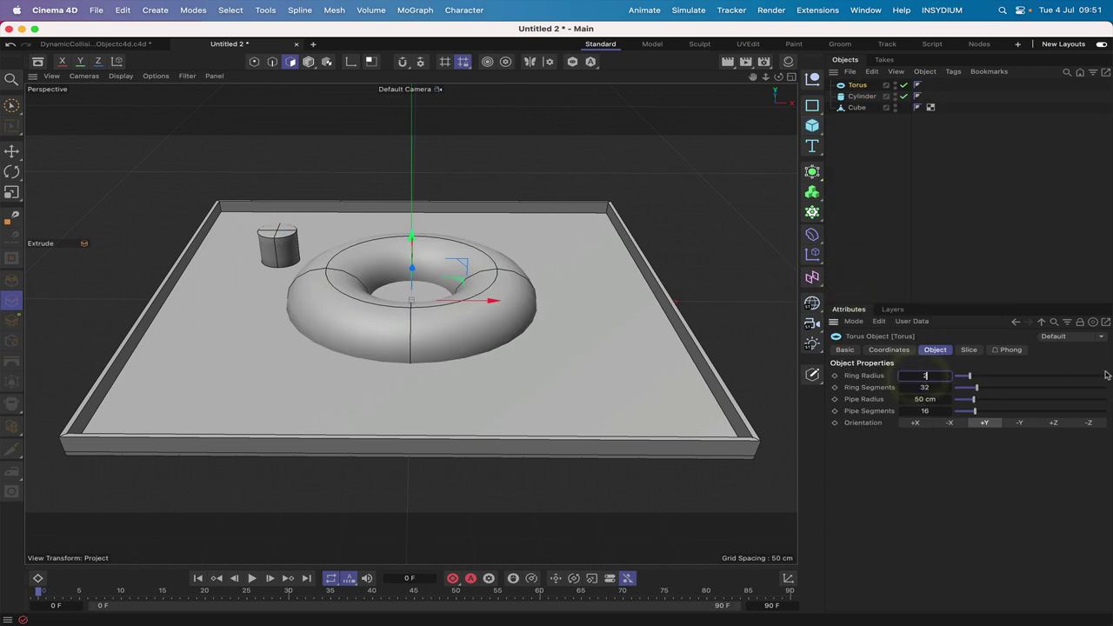
{"action": "key", "text": "Return"}
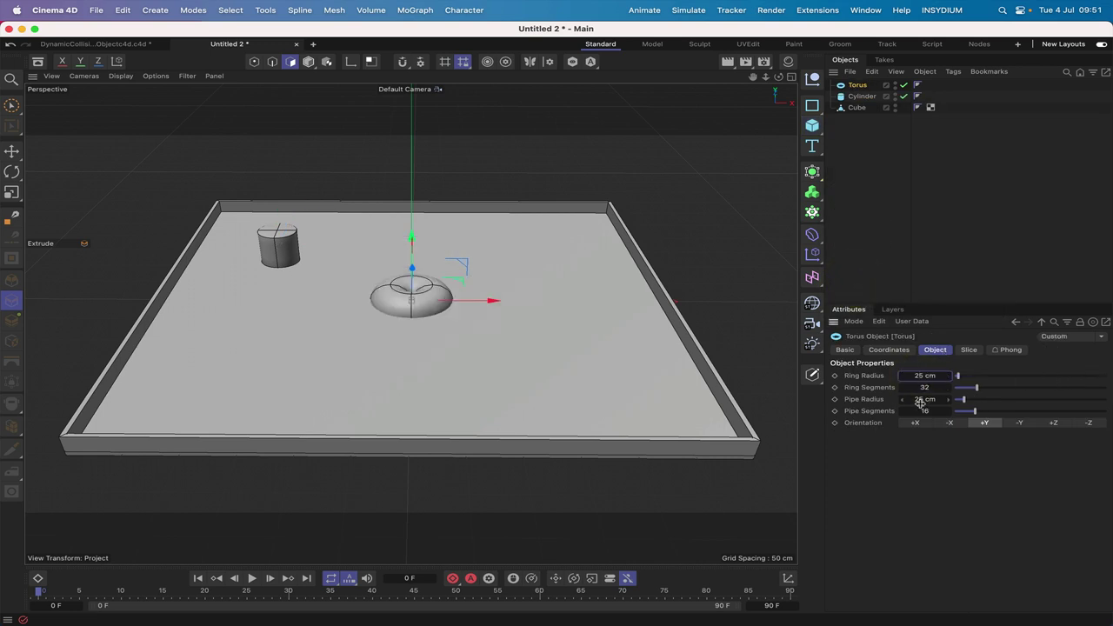
{"action": "left_click", "coordinate": [920, 400]}
{"action": "key", "text": "Return"}
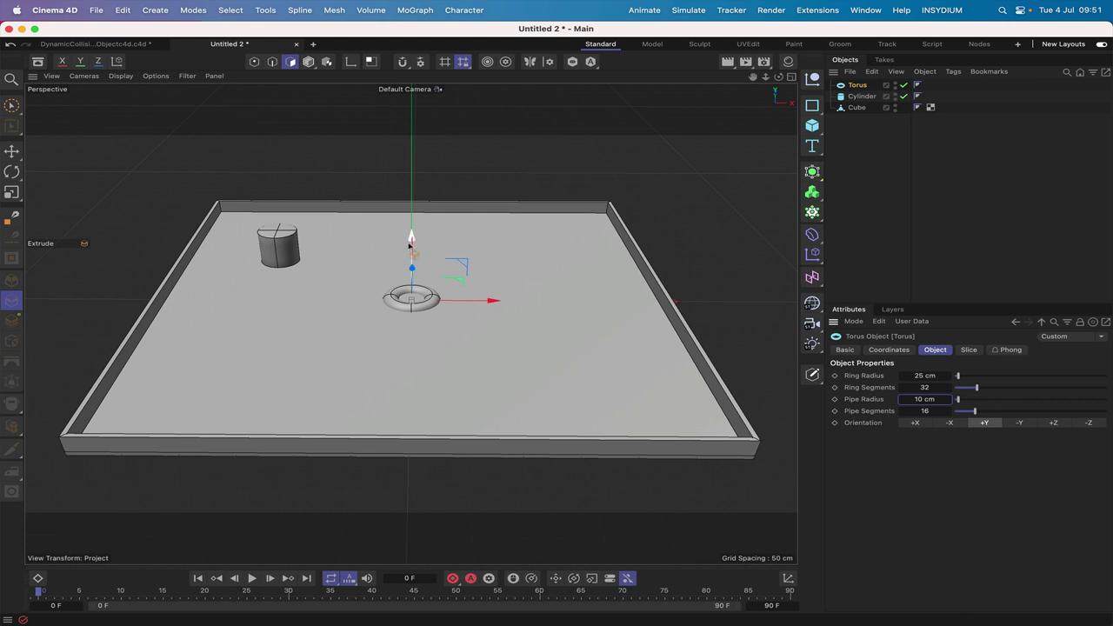
Raise the torus to rest on the tray floor and shift it slightly toward the right wall.
{"action": "left_click_drag", "start_coordinate": [411, 254], "coordinate": [411, 241]}
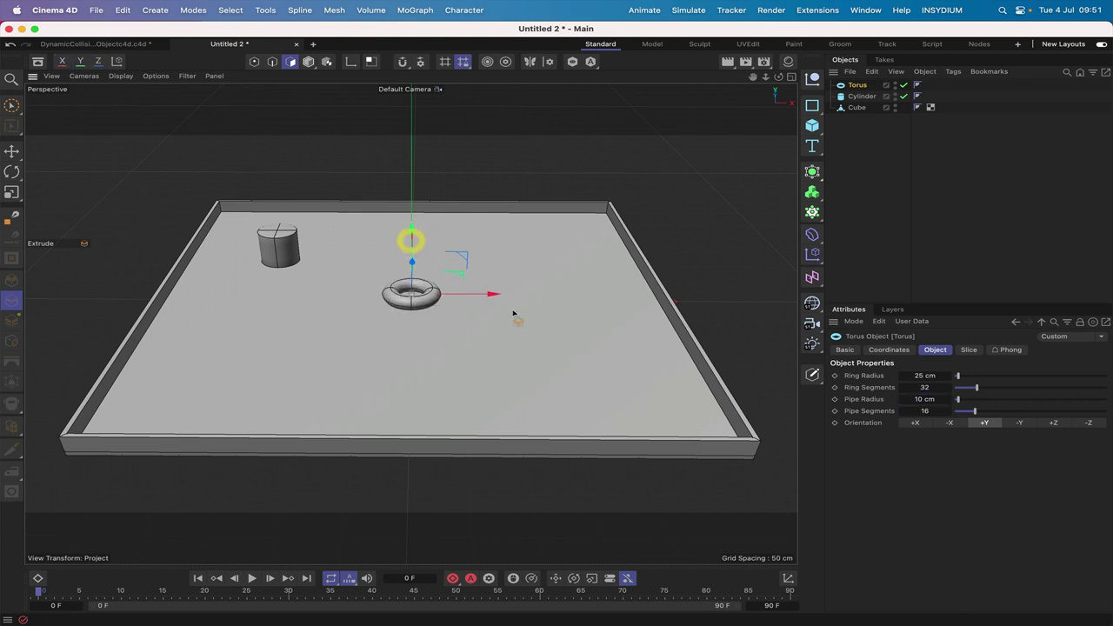
{"action": "left_click_drag", "start_coordinate": [494, 295], "coordinate": [508, 294]}
{"action": "left_click_drag", "start_coordinate": [425, 232], "coordinate": [425, 233]}
{"action": "left_click", "coordinate": [425, 232]}
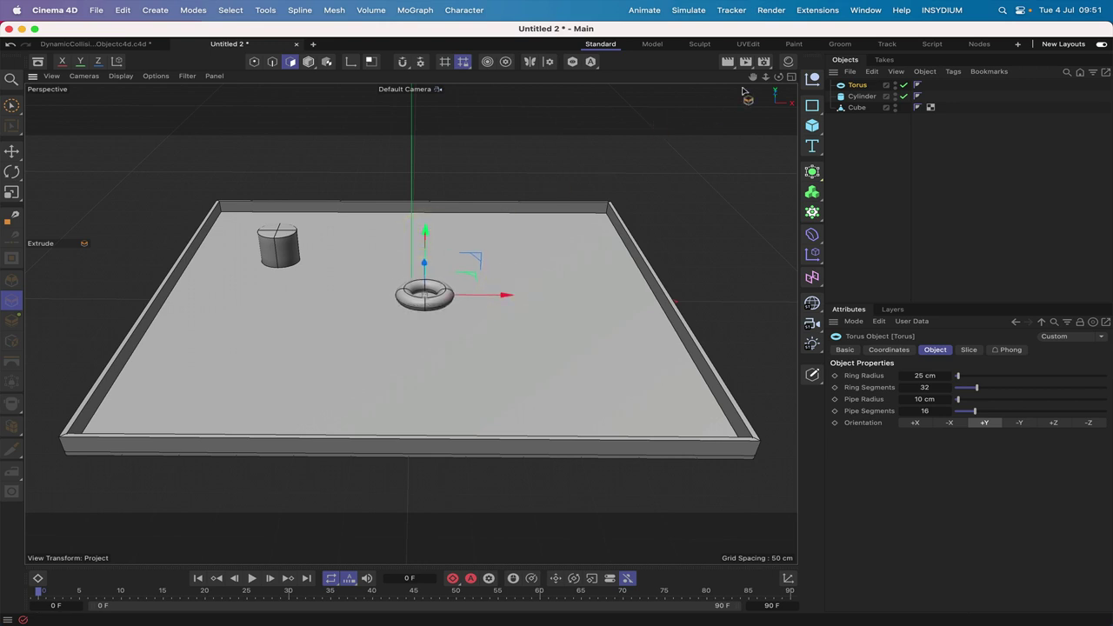
{"action": "key", "text": "F3"}
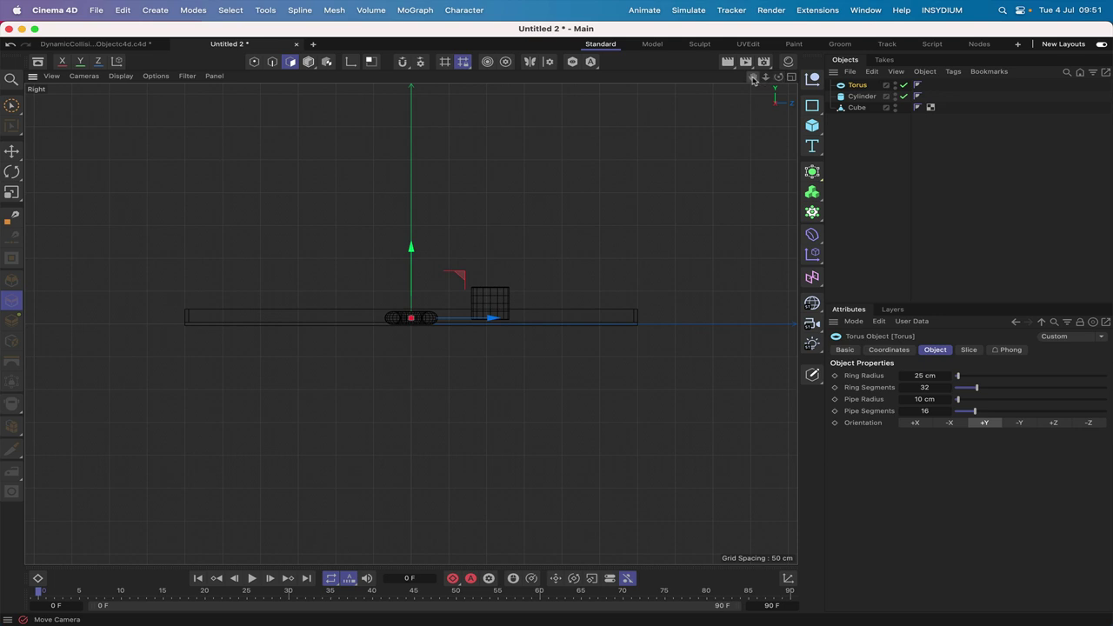
{"action": "left_click_drag", "start_coordinate": [753, 76], "coordinate": [754, 78]}
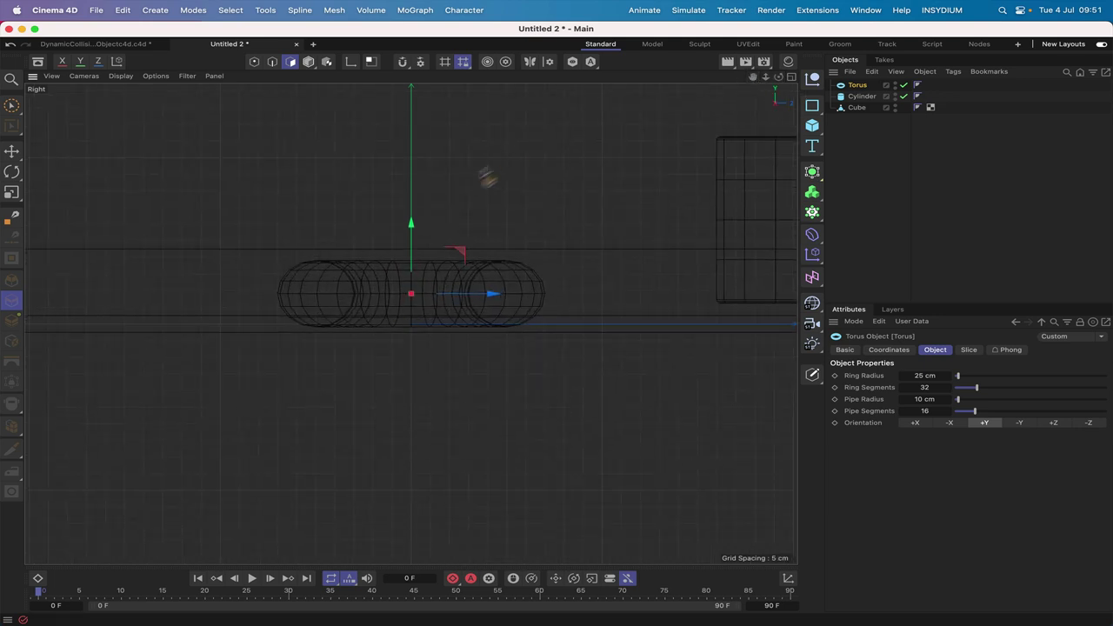
{"action": "mouse_move", "coordinate": [406, 215]}
{"action": "left_mouse_down"}
{"action": "mouse_move", "coordinate": [411, 223]}
{"action": "mouse_move", "coordinate": [411, 211]}
{"action": "left_mouse_up"}
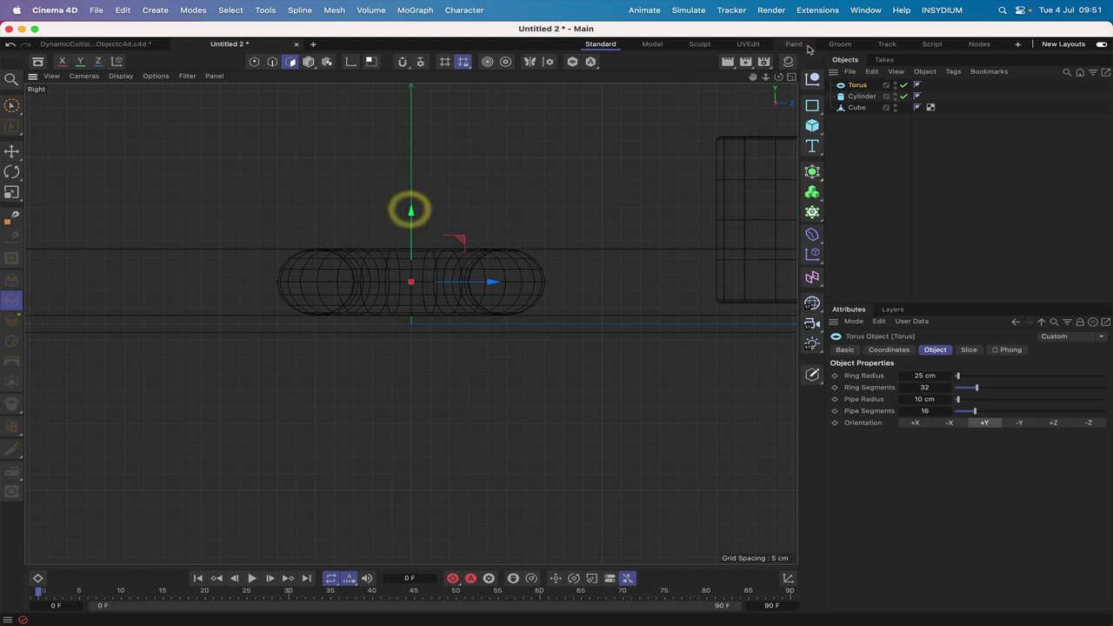
Lower the cylinder in the side view until its base sits on the tray floor.
{"action": "middle_click_drag", "start_coordinate": [505, 314], "coordinate": [411, 323]}
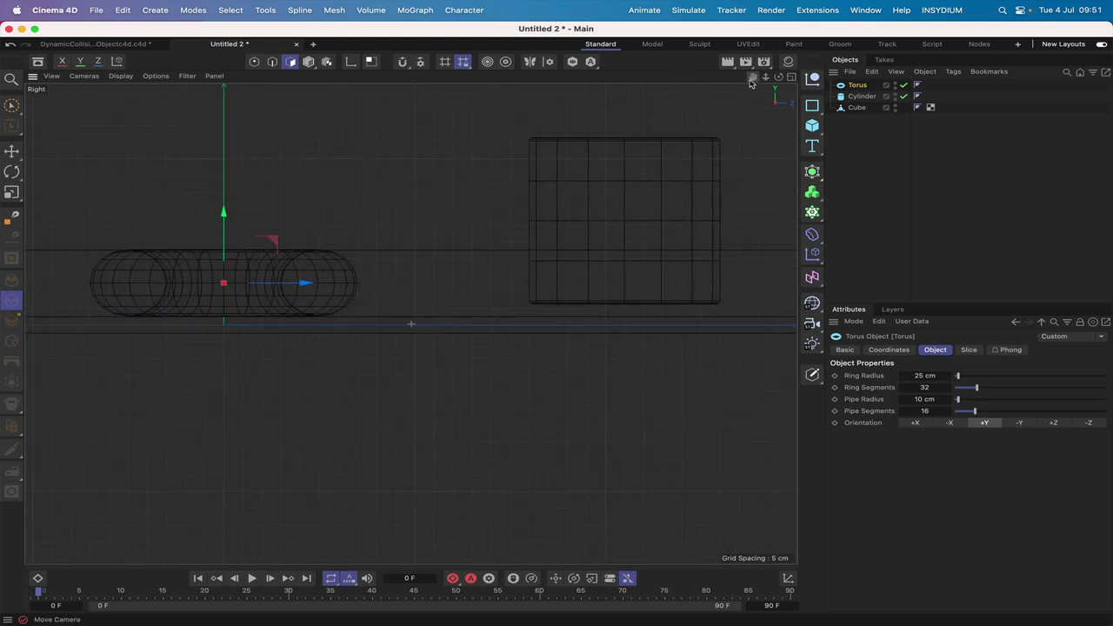
{"action": "left_click", "coordinate": [863, 96]}
{"action": "left_click_drag", "start_coordinate": [863, 97], "coordinate": [624, 162]}
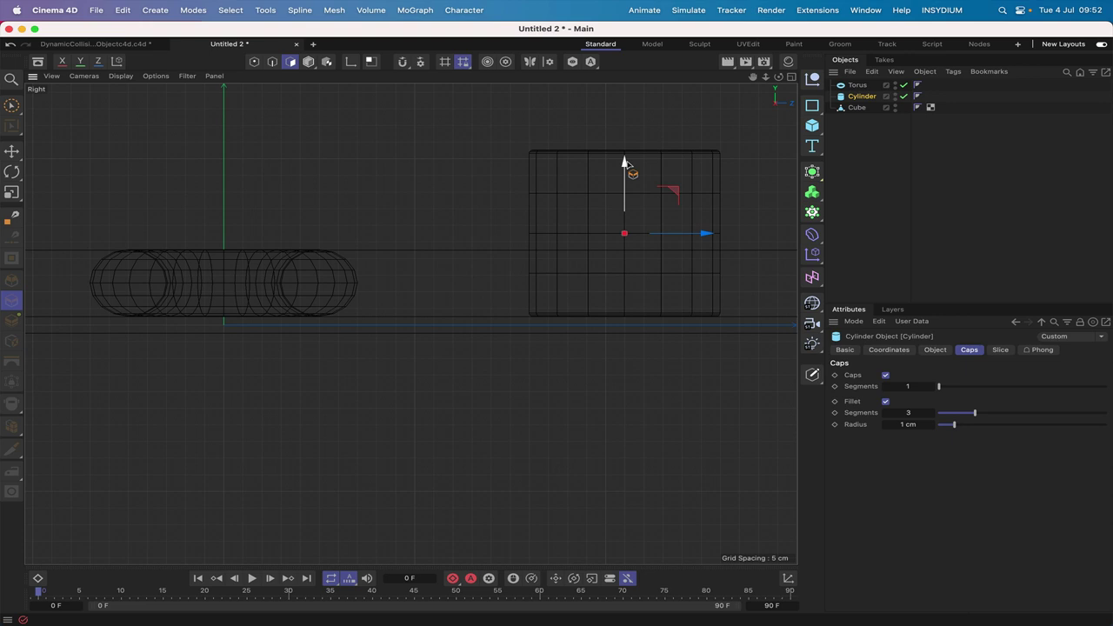
{"action": "key", "text": "F1"}
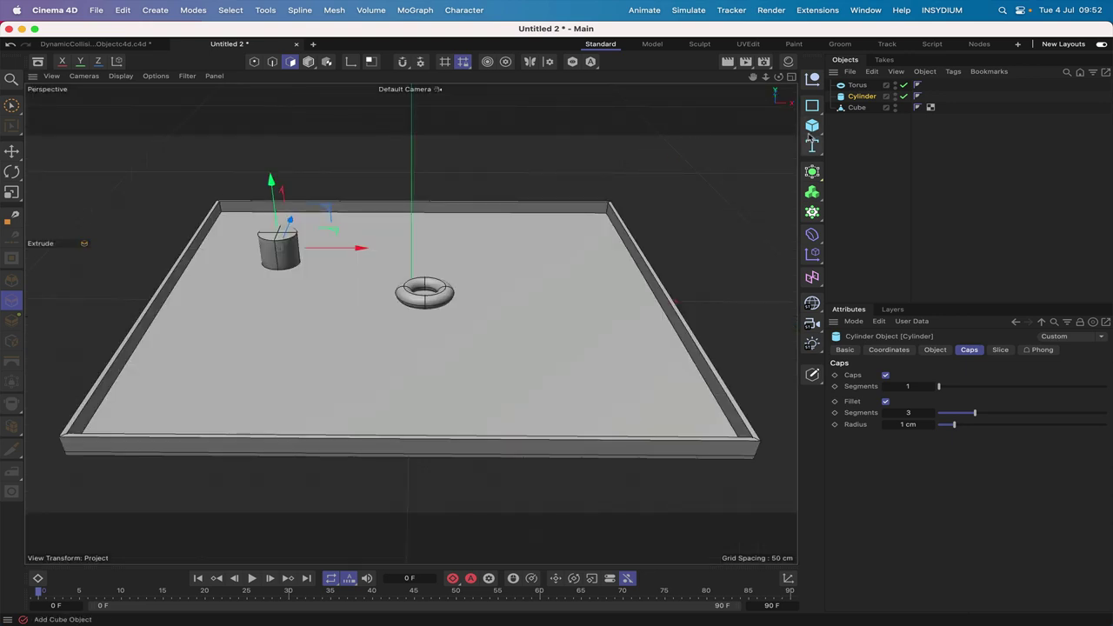
Add a pyramid and move it along X toward the tray's right wall.
{"action": "left_click", "coordinate": [812, 127]}
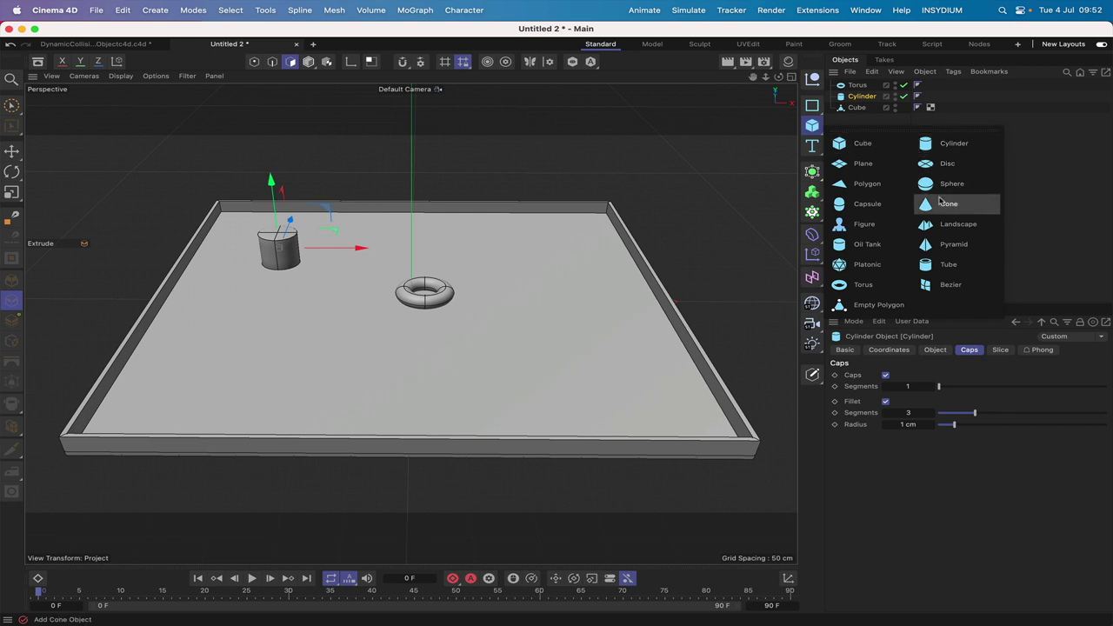
{"action": "left_click", "coordinate": [946, 244]}
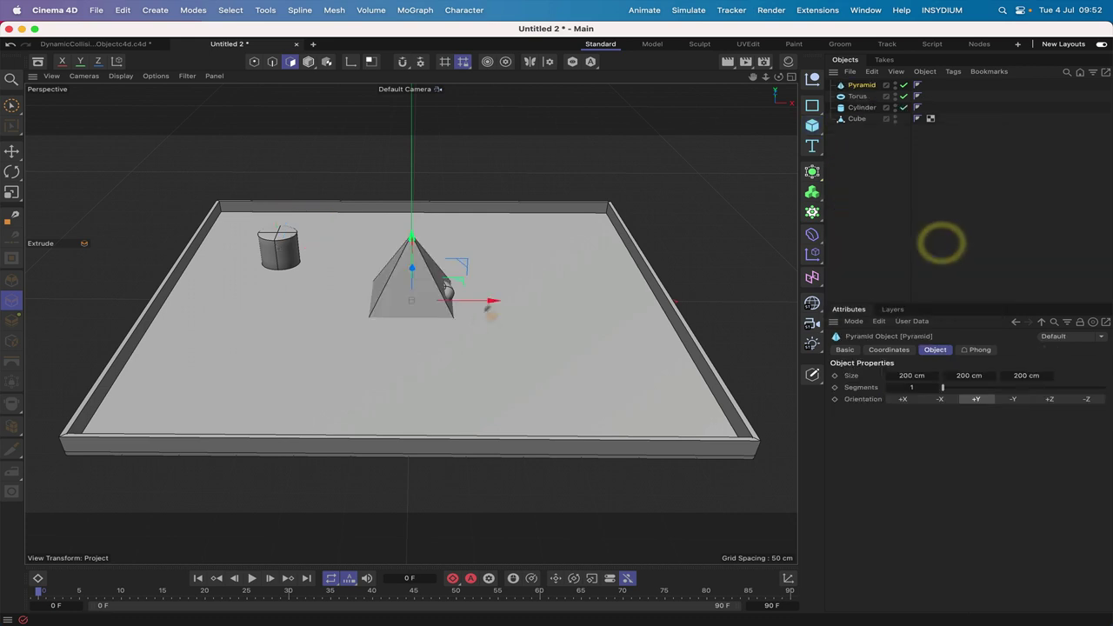
{"action": "left_click_drag", "start_coordinate": [489, 301], "coordinate": [621, 279]}
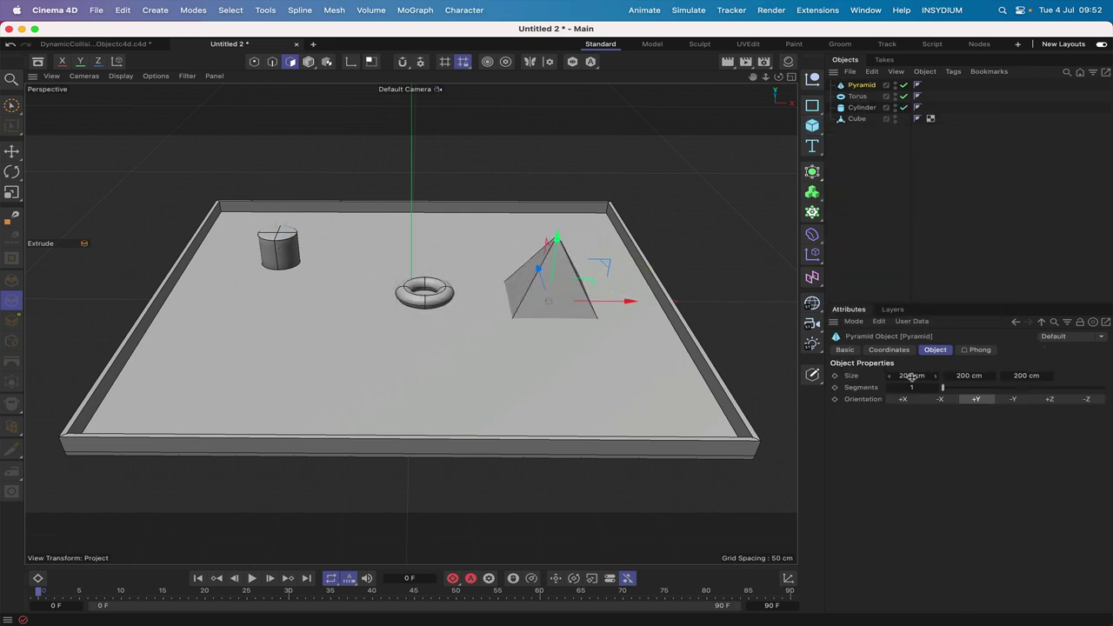
Set the pyramid's size to 50 cm in all three dimensions.
{"action": "left_click", "coordinate": [910, 376]}
{"action": "key", "text": "BackSpace"}
{"action": "type", "text": "50"}
{"action": "left_click", "coordinate": [971, 375]}
{"action": "type", "text": "50"}
{"action": "left_click", "coordinate": [1017, 376]}
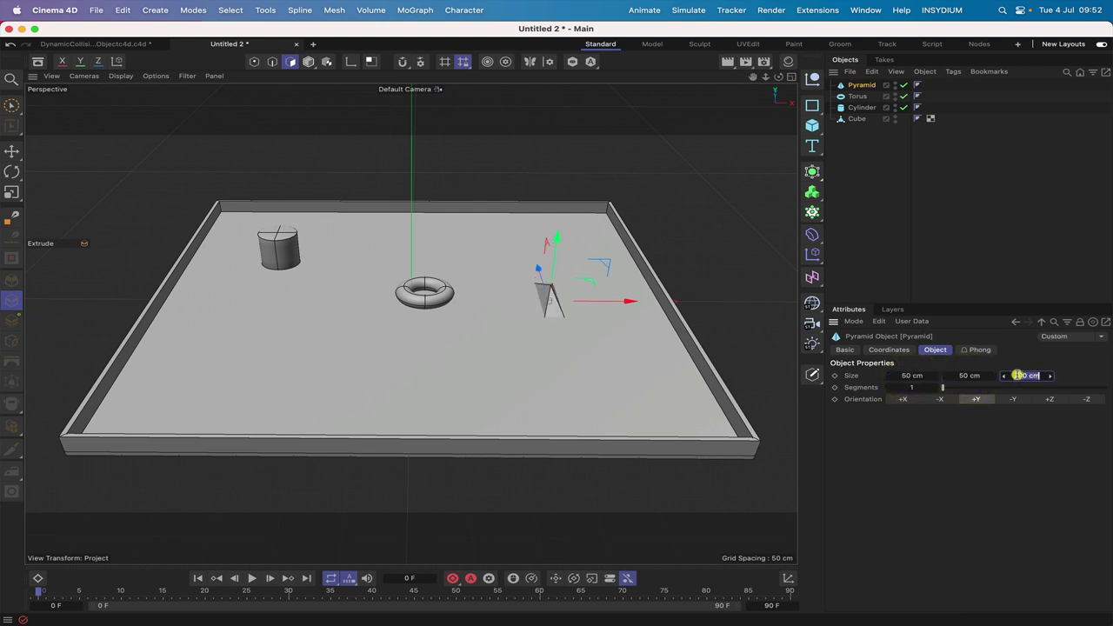
{"action": "type", "text": "50"}
{"action": "key", "text": "Return"}
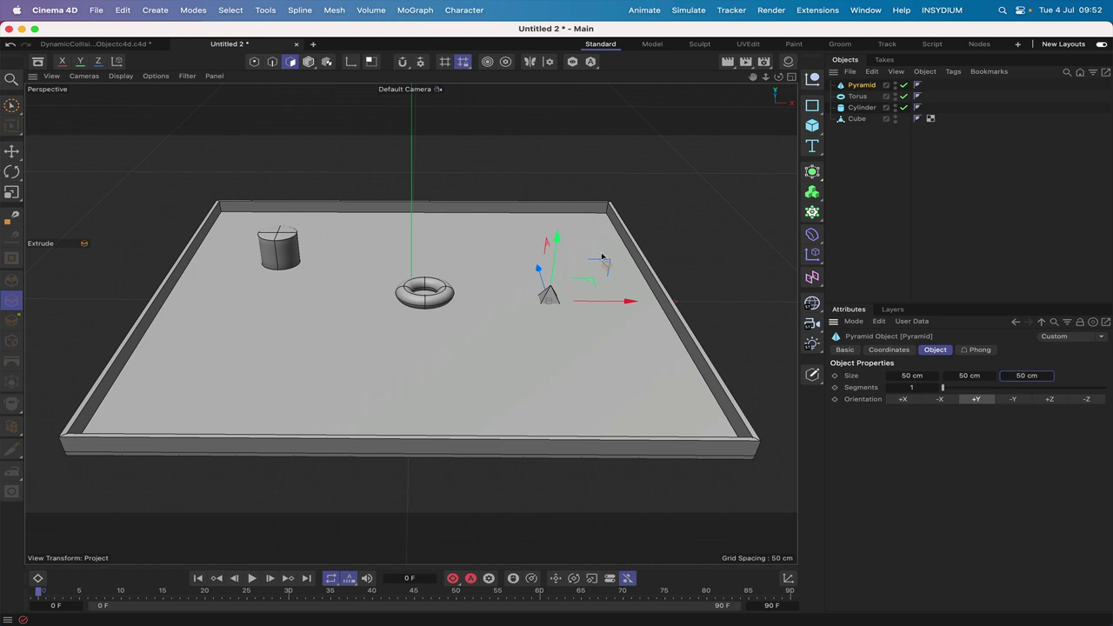
Move the pyramid toward the tray's far right corner and align its base with the tray floor.
{"action": "left_click_drag", "start_coordinate": [559, 237], "coordinate": [532, 225]}
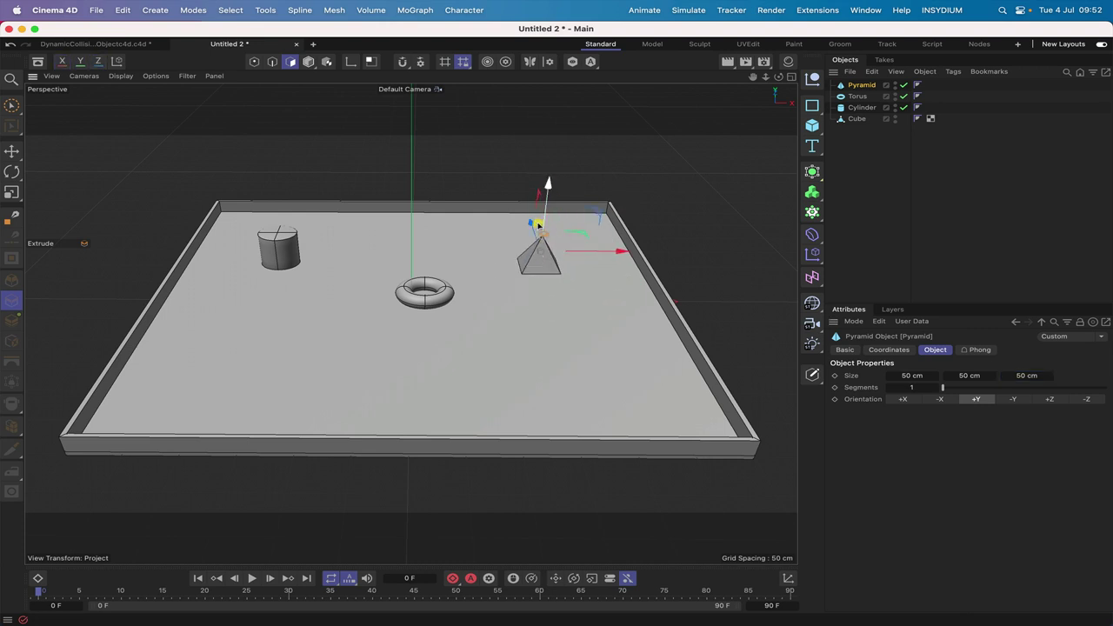
{"action": "left_click", "coordinate": [597, 248]}
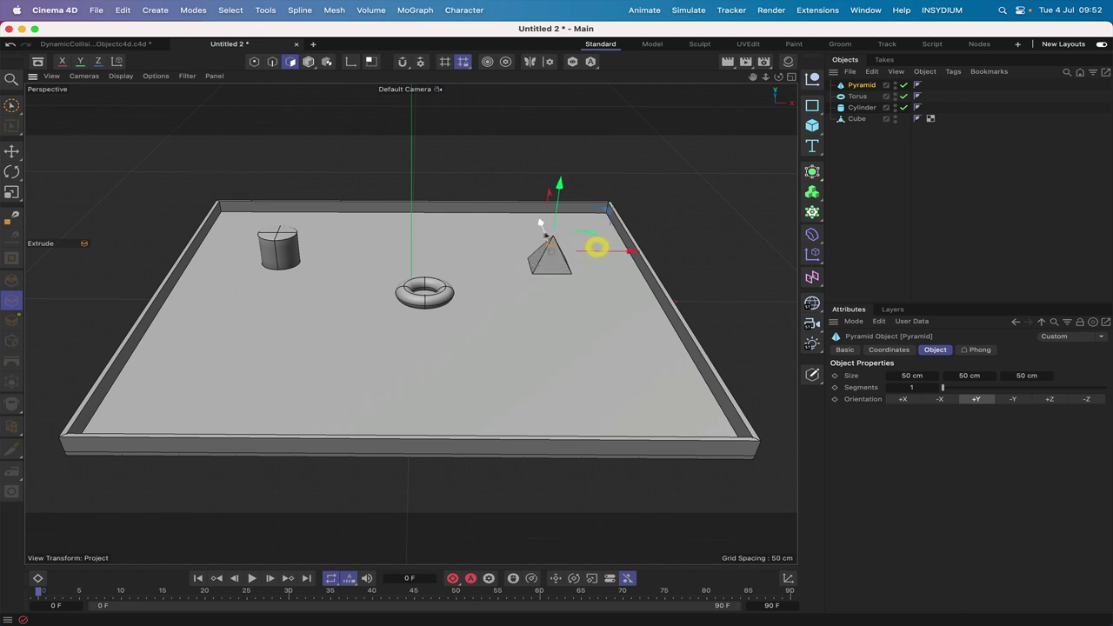
{"action": "left_click_drag", "start_coordinate": [542, 224], "coordinate": [541, 220]}
{"action": "left_click", "coordinate": [542, 218]}
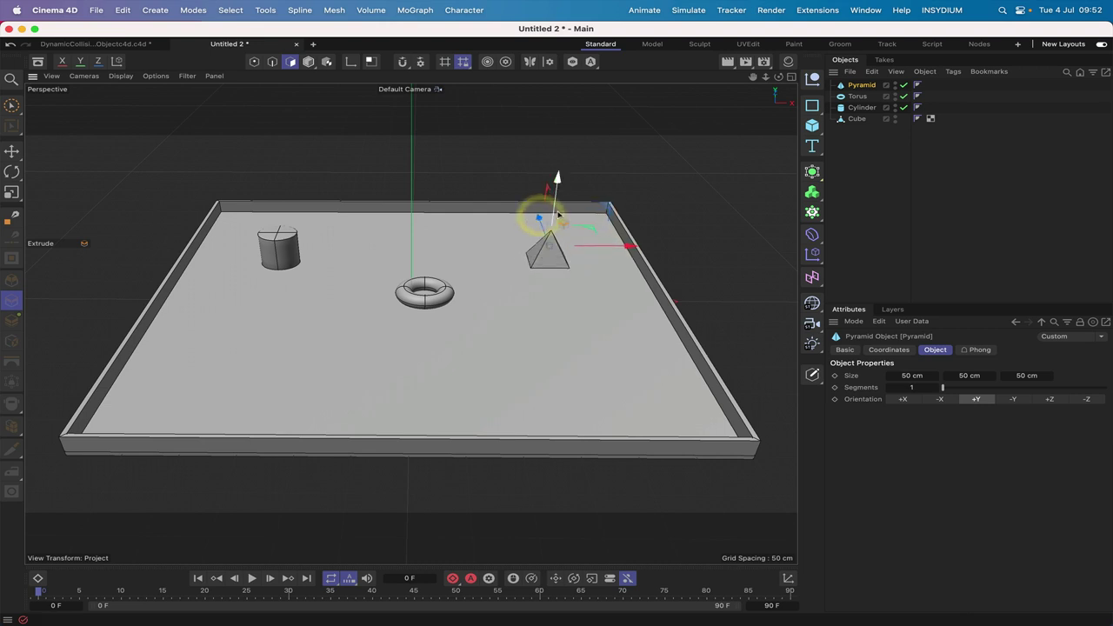
{"action": "key", "text": "F3"}
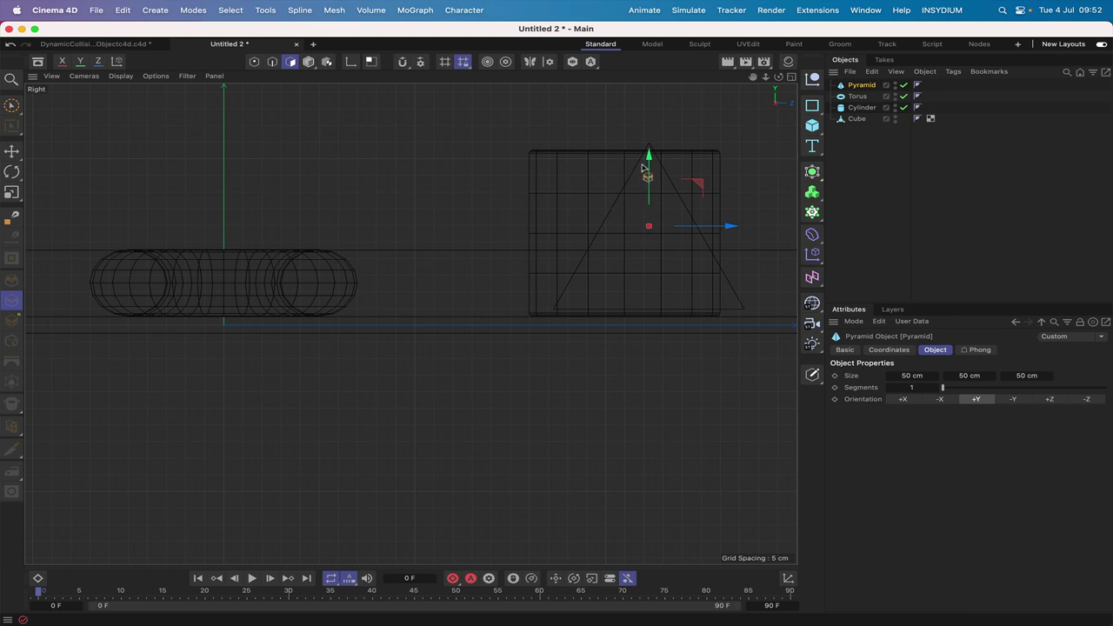
{"action": "left_click_drag", "start_coordinate": [648, 157], "coordinate": [648, 163]}
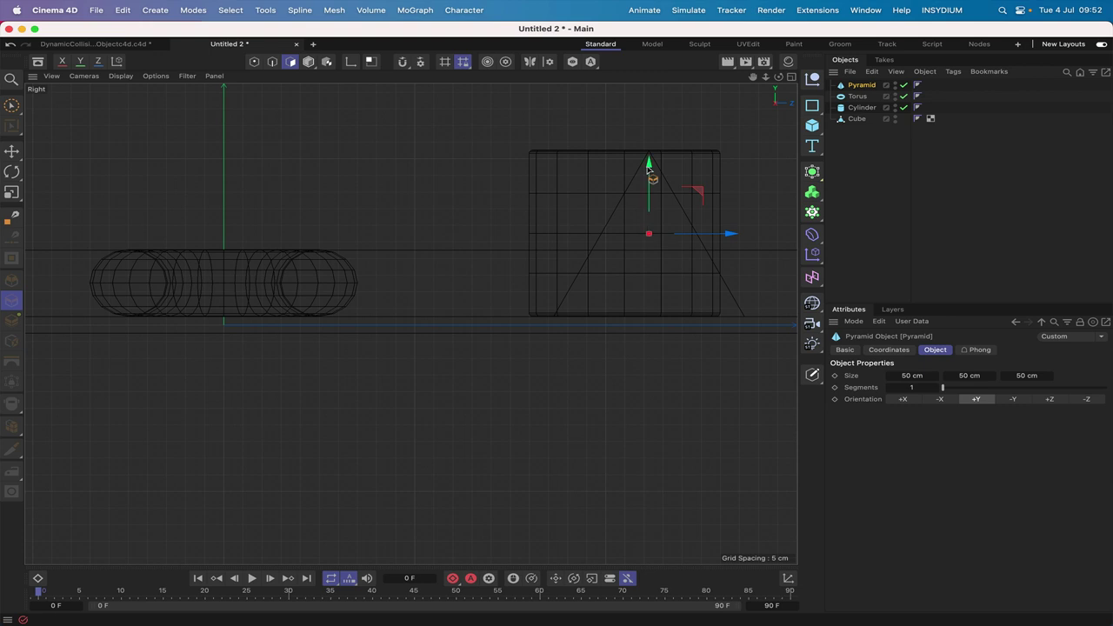
{"action": "key", "text": "F1"}
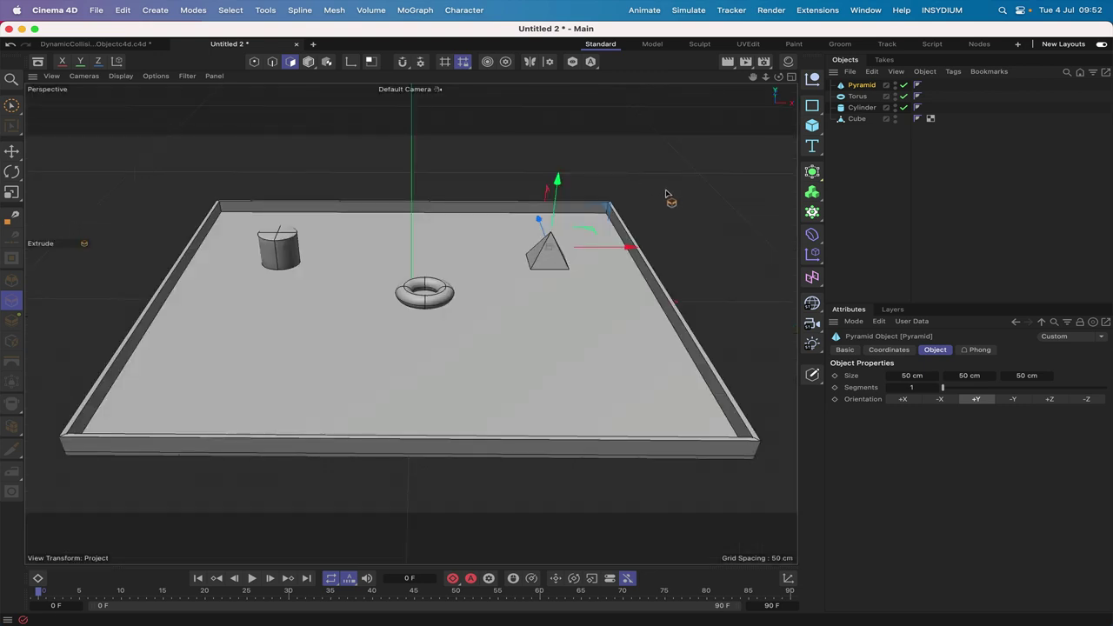
Add a cone and move it along X toward the tray's right wall.
{"action": "left_click", "coordinate": [817, 129]}
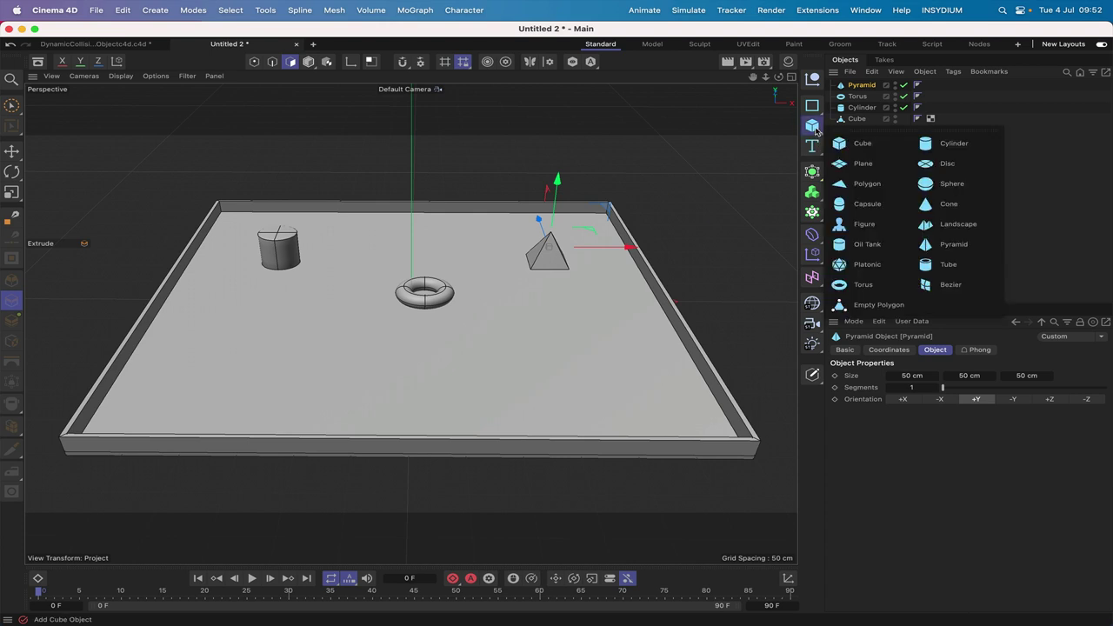
{"action": "left_click", "coordinate": [926, 209]}
{"action": "left_click_drag", "start_coordinate": [487, 301], "coordinate": [620, 303]}
Set the cone's bottom radius to 25 cm and its height to 50 cm.
{"action": "left_click", "coordinate": [935, 350]}
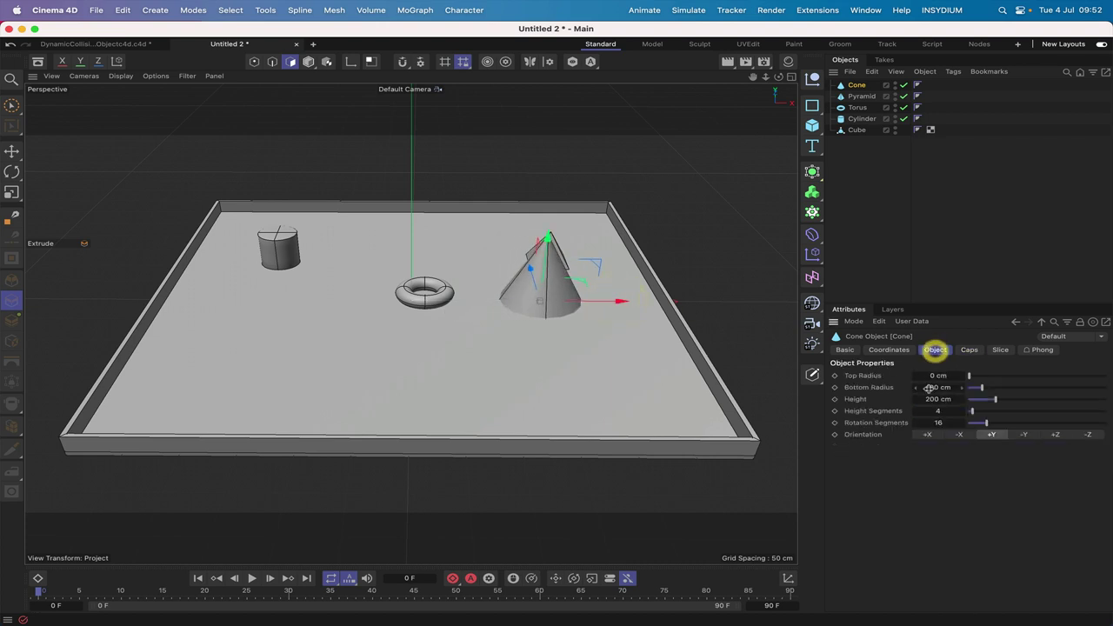
{"action": "double_click", "coordinate": [931, 387]}
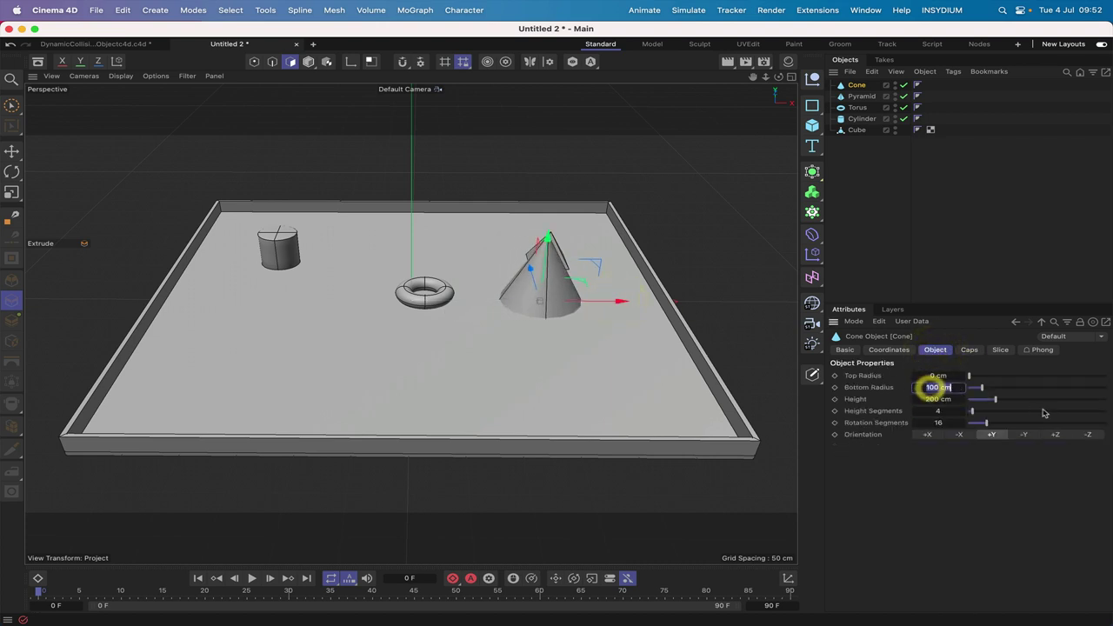
{"action": "type", "text": "25"}
{"action": "key", "text": "Return"}
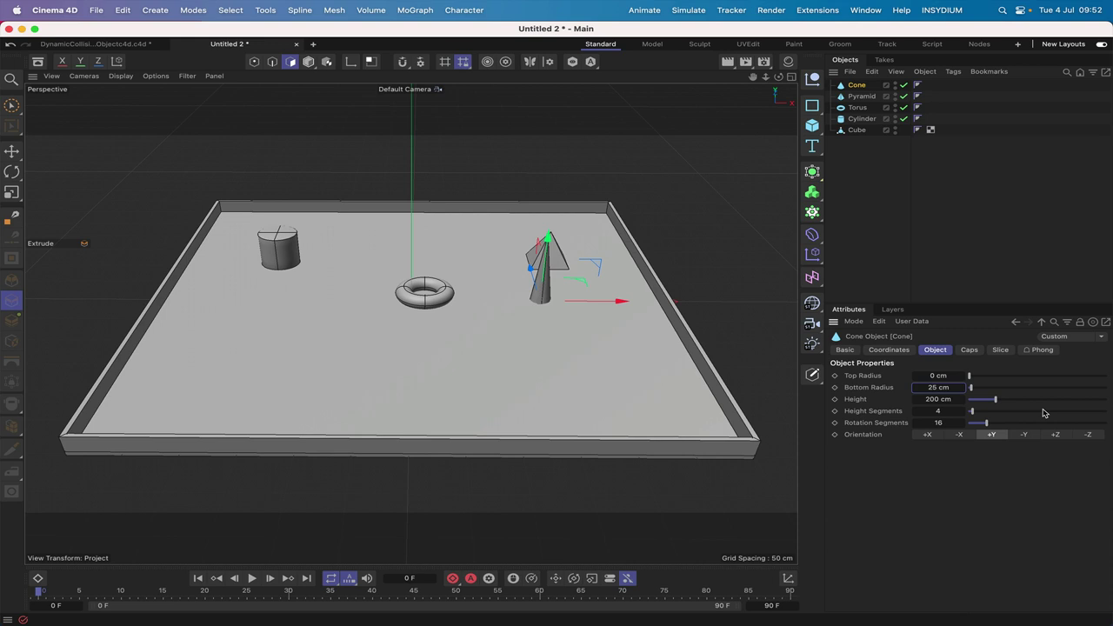
{"action": "double_click", "coordinate": [933, 399]}
{"action": "type", "text": "50"}
{"action": "key", "text": "Return"}
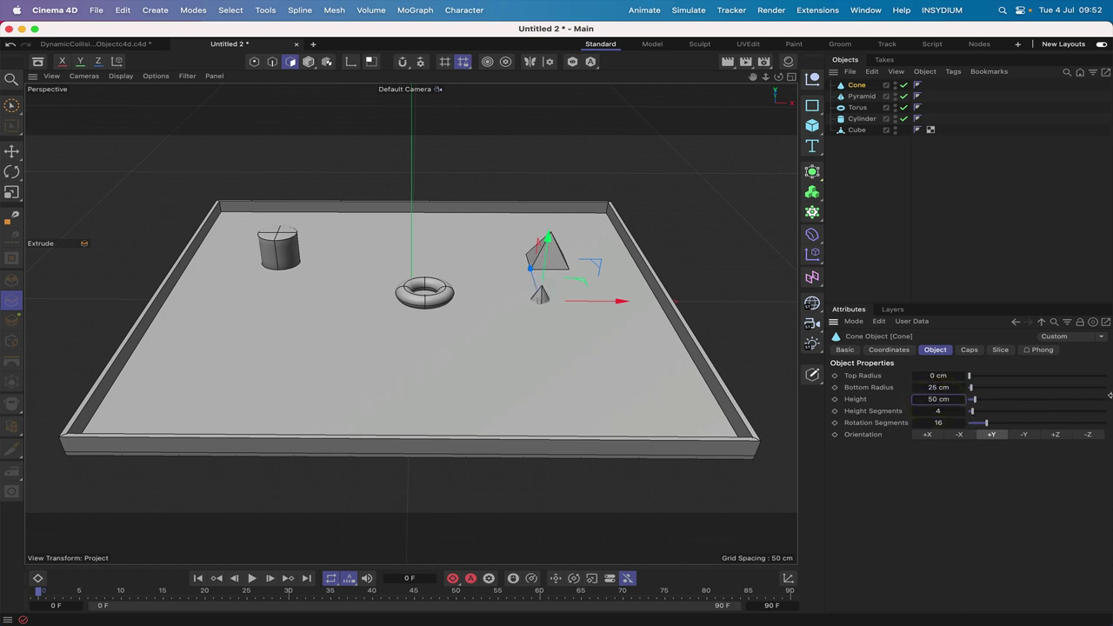
Rest the cone's base on the tray floor and move it toward the tray's near right corner.
{"action": "left_click_drag", "start_coordinate": [549, 237], "coordinate": [550, 219]}
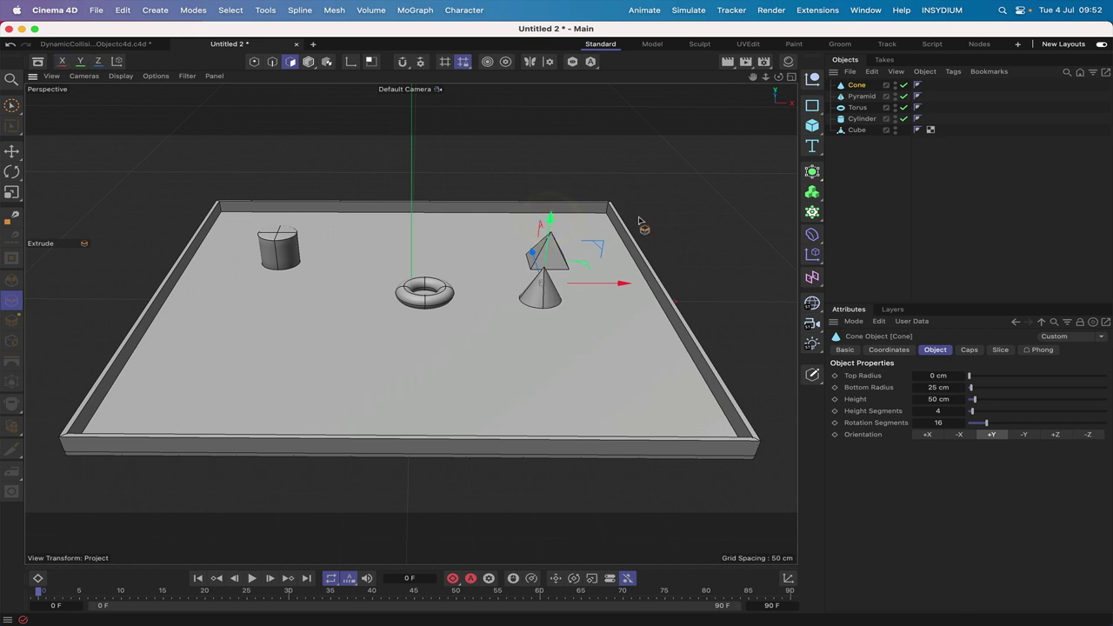
{"action": "key", "text": "F3"}
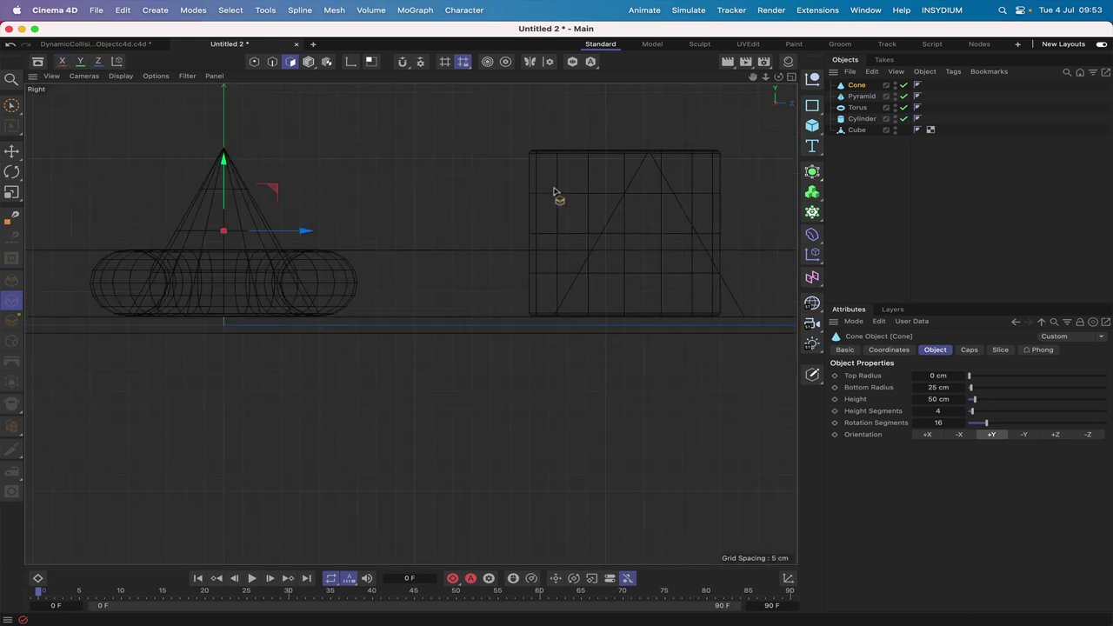
{"action": "left_click_drag", "start_coordinate": [753, 76], "coordinate": [670, 296]}
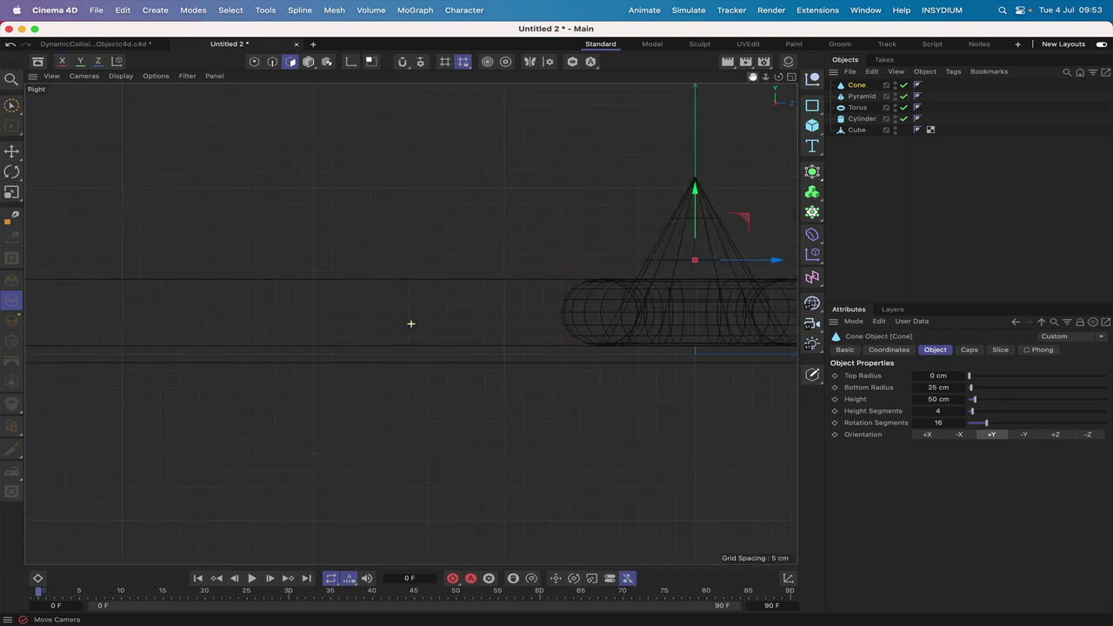
{"action": "left_click_drag", "start_coordinate": [769, 261], "coordinate": [266, 288]}
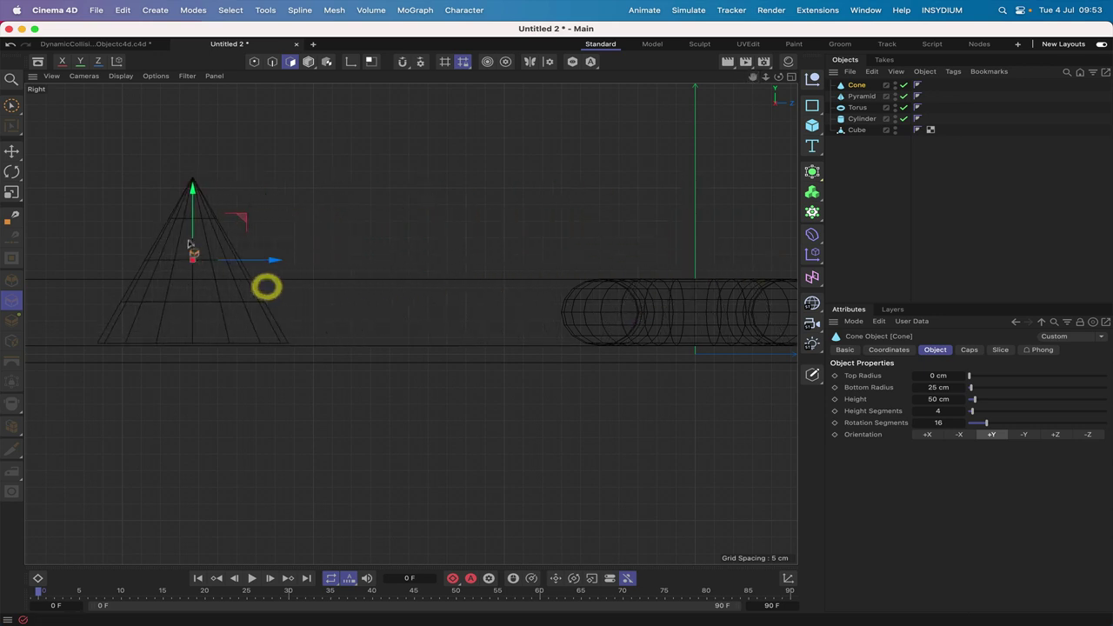
{"action": "left_click_drag", "start_coordinate": [194, 188], "coordinate": [192, 220]}
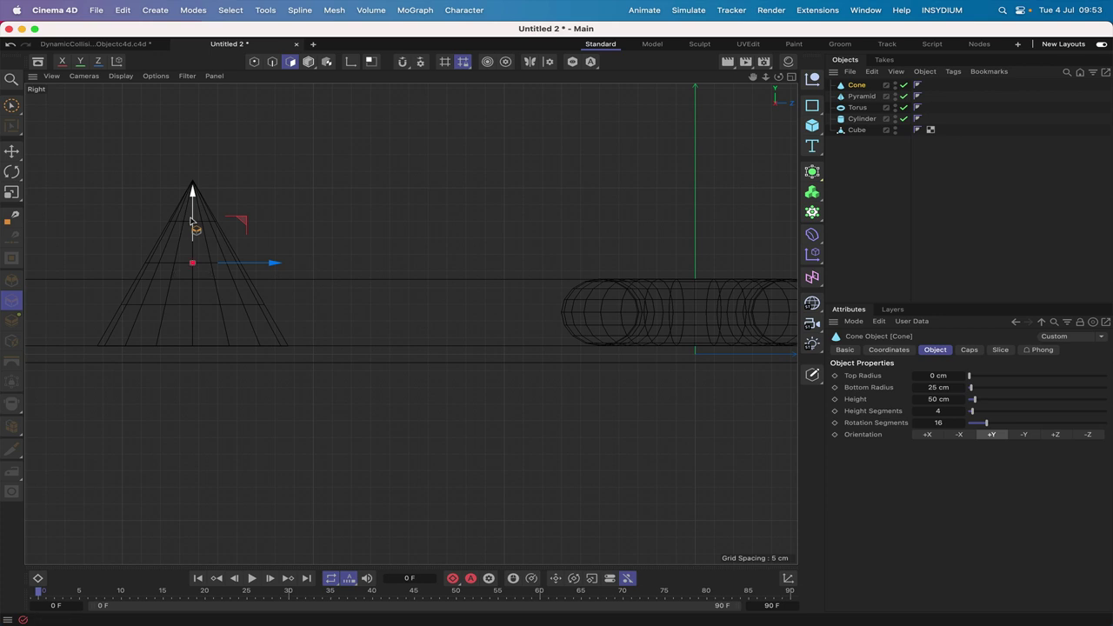
{"action": "key", "text": "F1"}
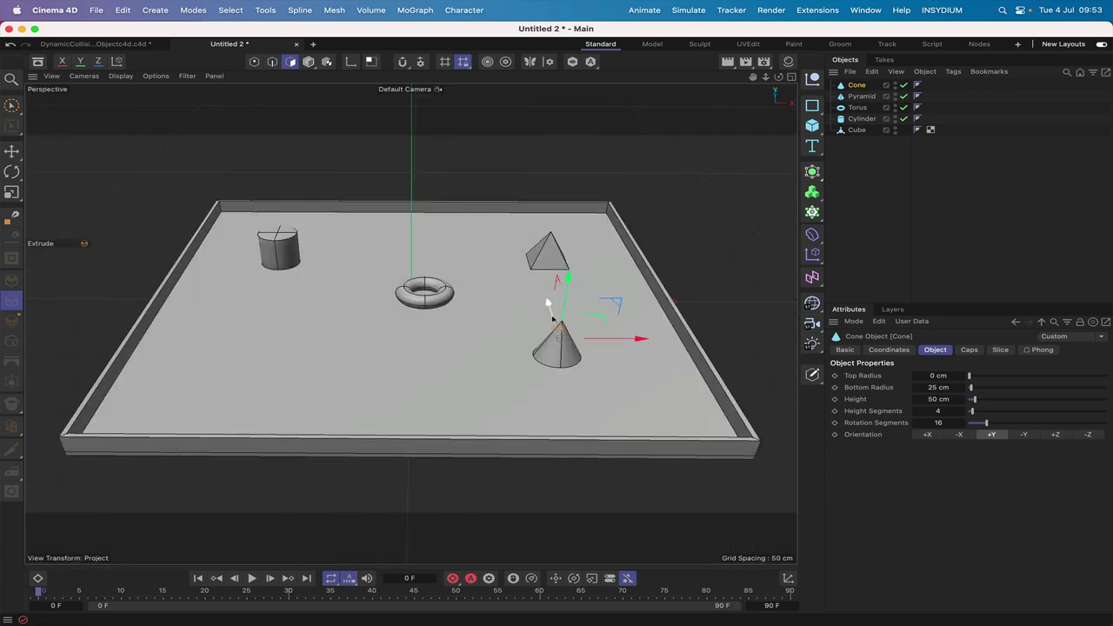
{"action": "left_click_drag", "start_coordinate": [550, 308], "coordinate": [681, 363]}
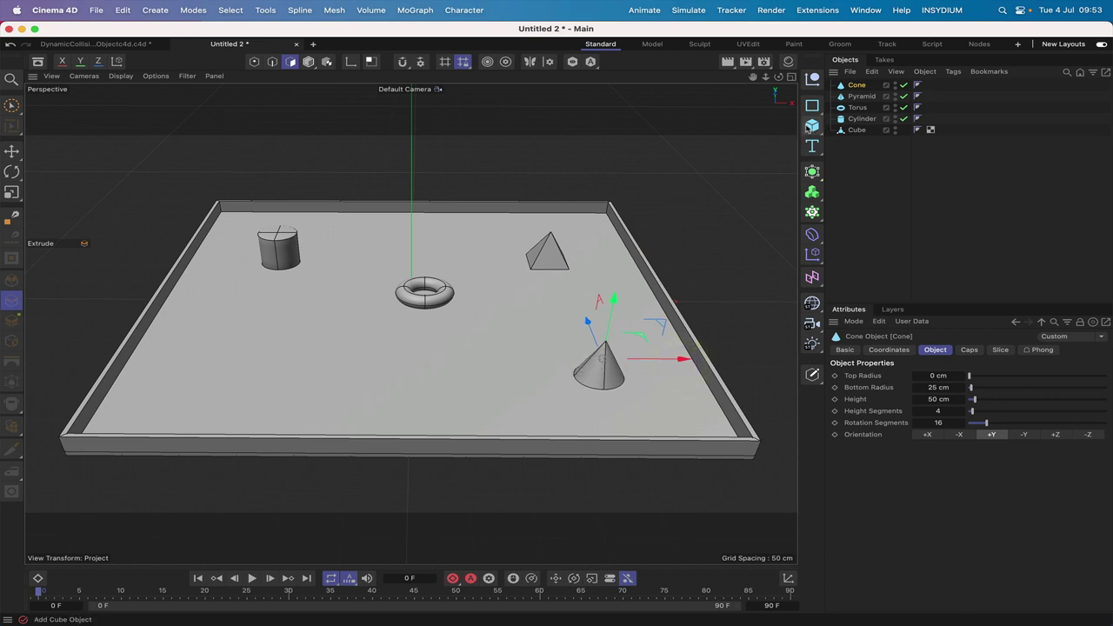
Add a Platonic object and set its radius to 30 cm.
{"action": "left_click", "coordinate": [811, 127]}
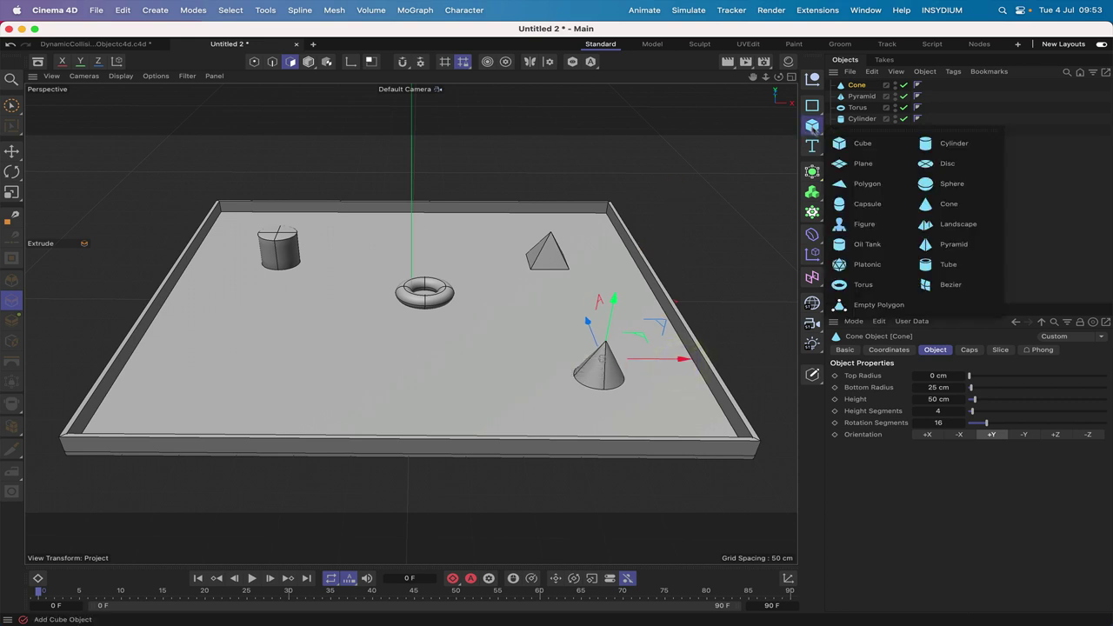
{"action": "left_click", "coordinate": [856, 263]}
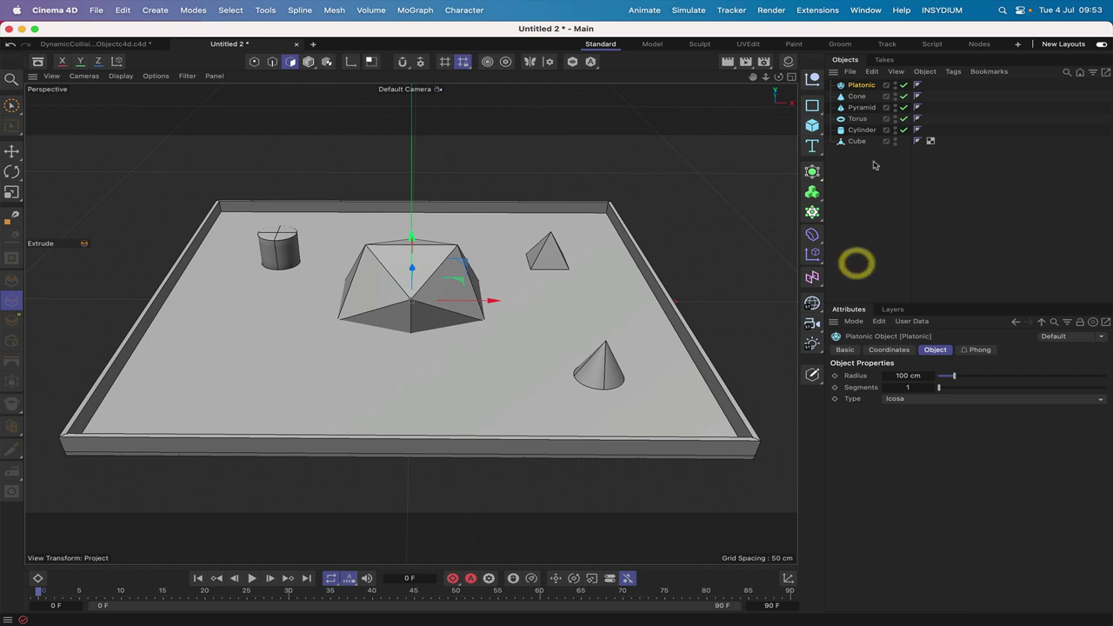
{"action": "left_click", "coordinate": [865, 84]}
{"action": "left_click", "coordinate": [896, 374]}
{"action": "type", "text": "30"}
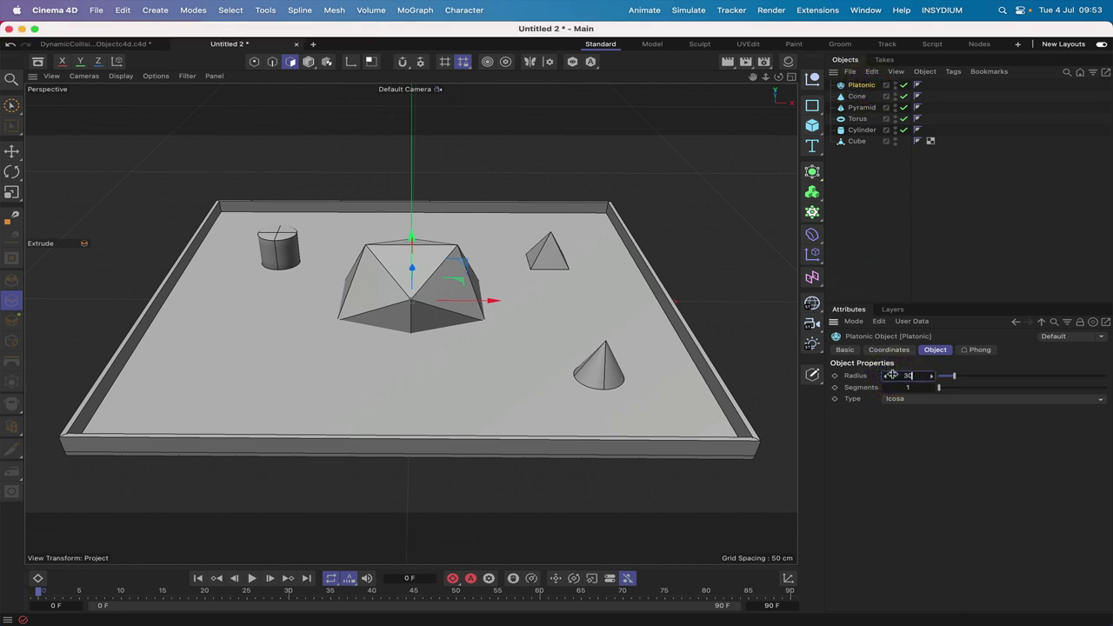
{"action": "key", "text": "Return"}
Move the Platonic object to the near left part of the tray and set its type to Dodeca.
{"action": "left_click_drag", "start_coordinate": [410, 244], "coordinate": [412, 225]}
{"action": "left_click_drag", "start_coordinate": [461, 262], "coordinate": [315, 310]}
{"action": "left_click", "coordinate": [931, 399]}
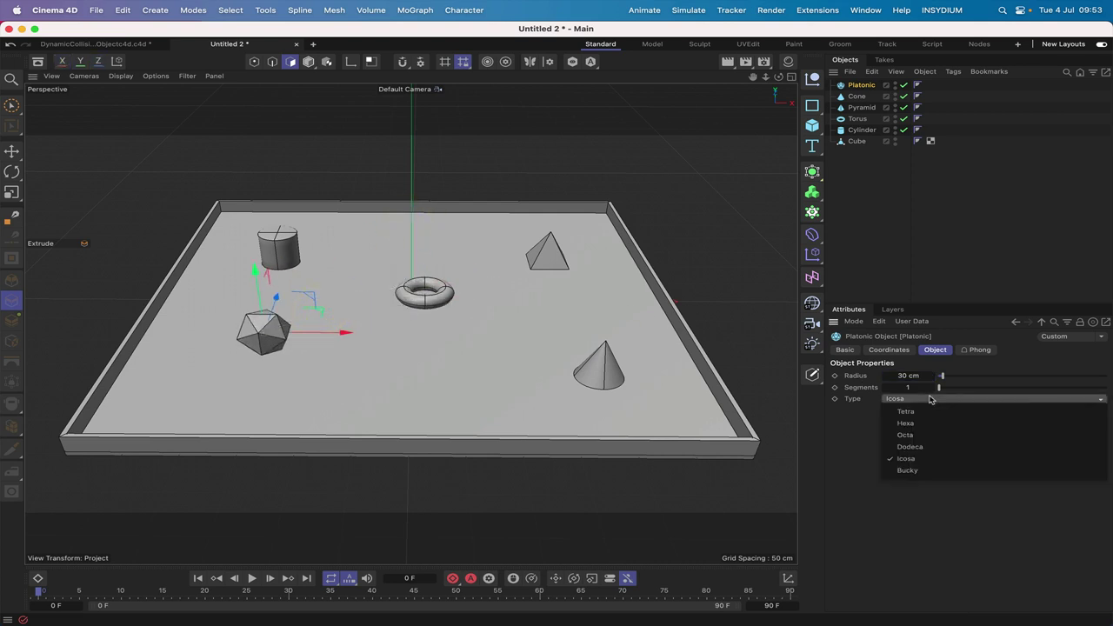
{"action": "left_click", "coordinate": [924, 447]}
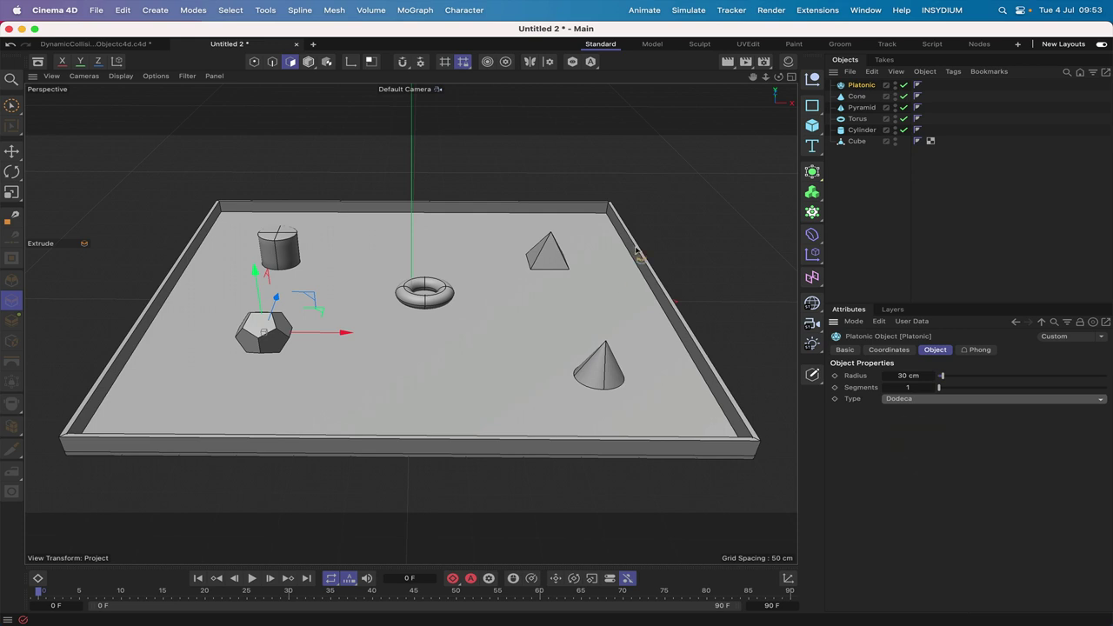
Rotate the dodecahedron in the right side view until one of its faces lies parallel to the tray floor.
{"action": "key", "text": "F3"}
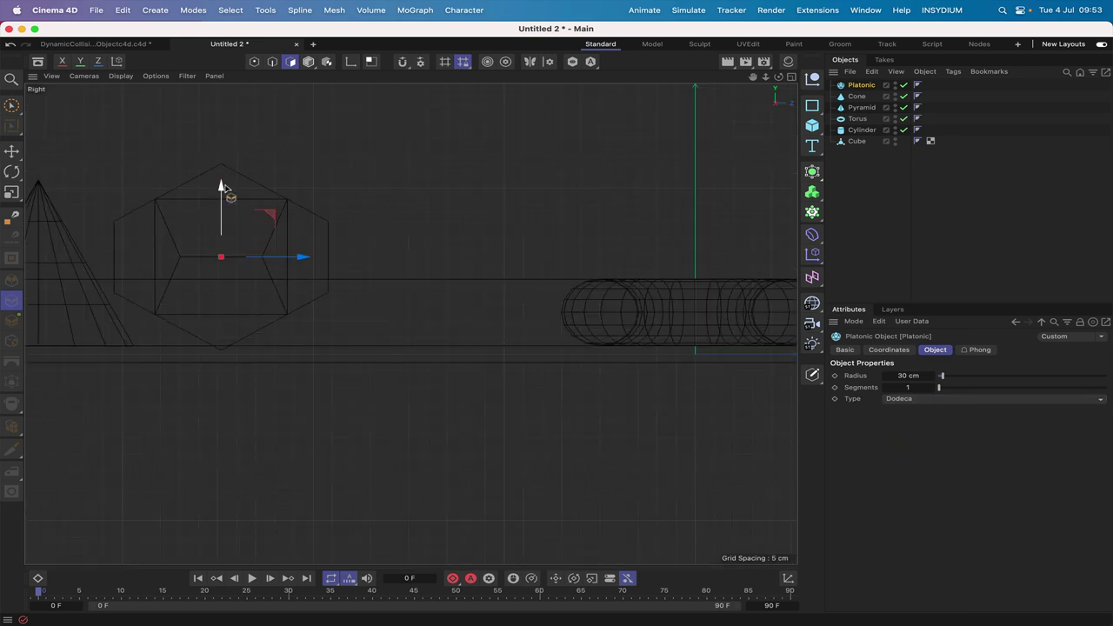
{"action": "left_click", "coordinate": [11, 172]}
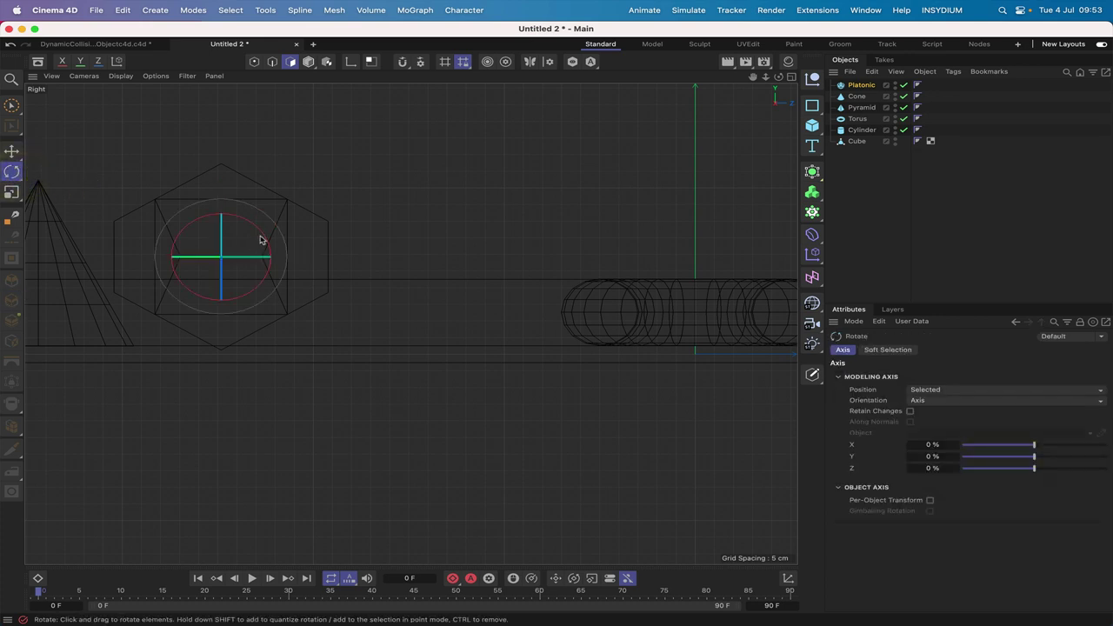
{"action": "left_click_drag", "start_coordinate": [265, 239], "coordinate": [262, 261]}
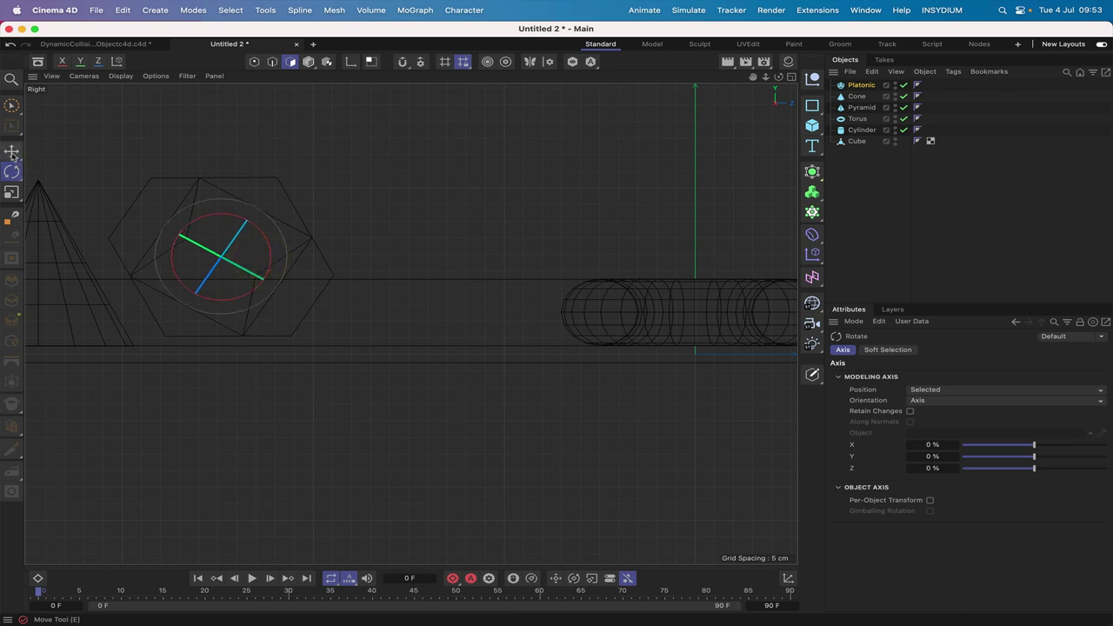
Lower the dodecahedron along the world Y axis onto the tray floor and shift it slightly toward the near wall.
{"action": "left_click", "coordinate": [11, 151]}
{"action": "left_click", "coordinate": [117, 63]}
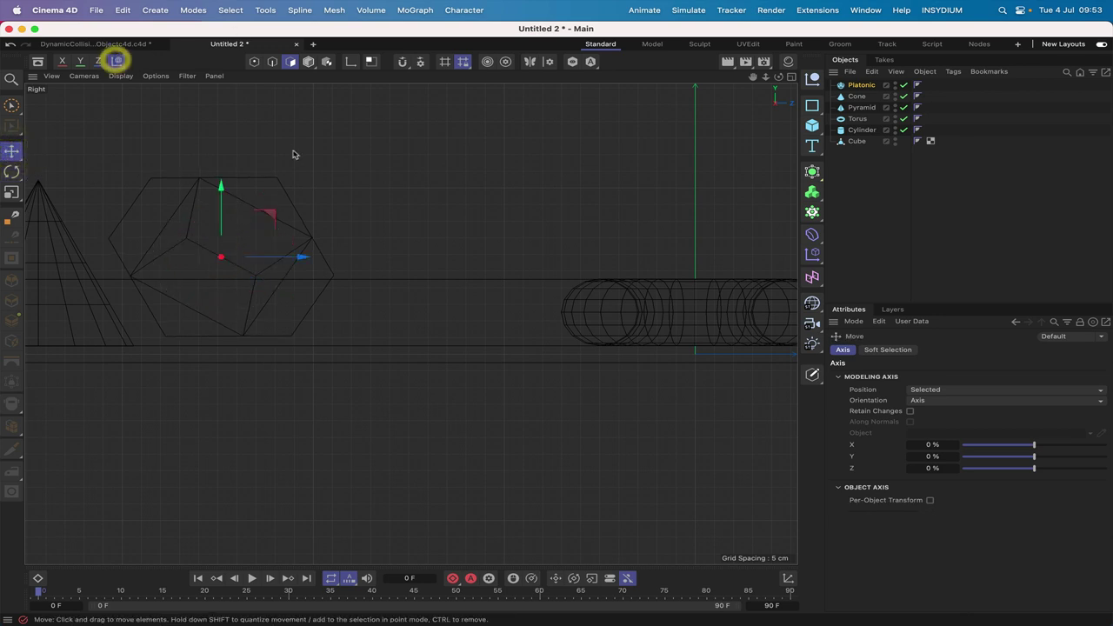
{"action": "left_click_drag", "start_coordinate": [221, 188], "coordinate": [222, 204]}
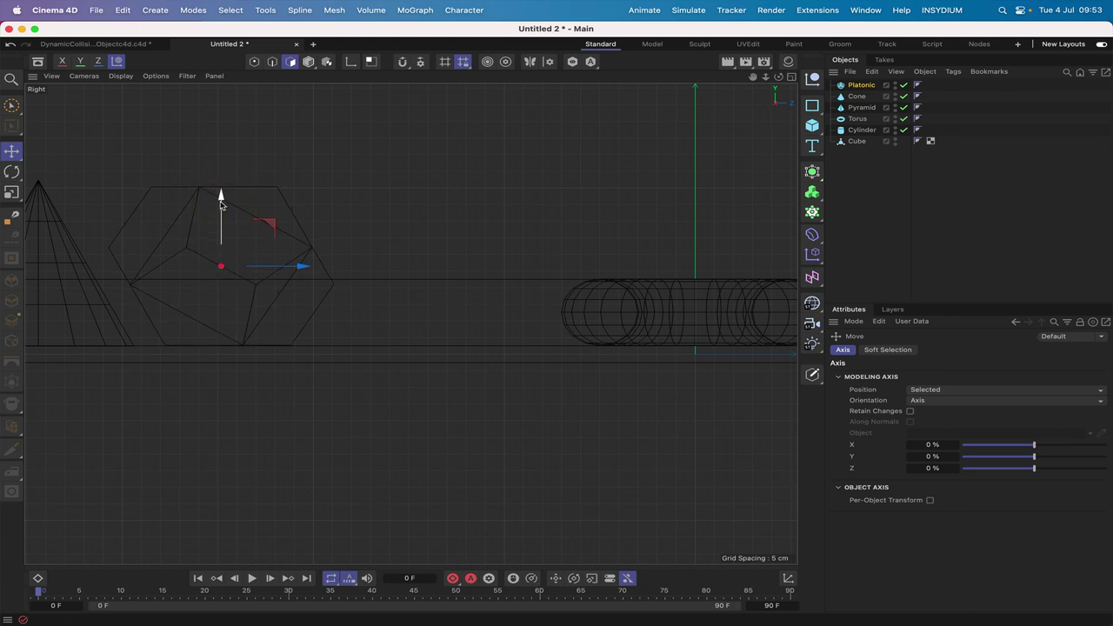
{"action": "key", "text": "ctrl+super+space"}
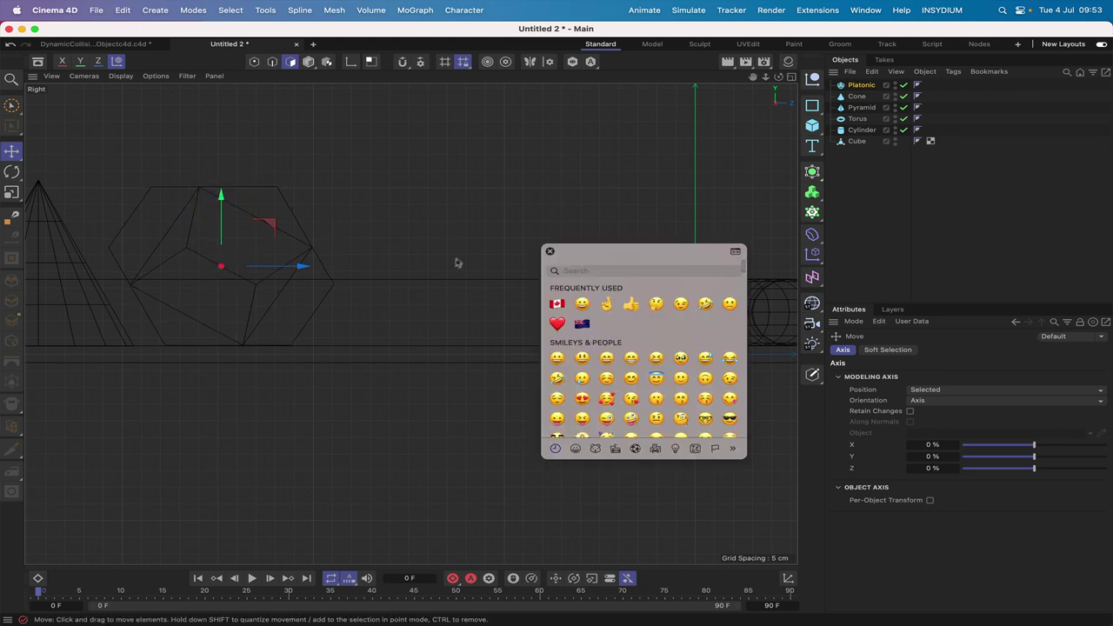
{"action": "left_click", "coordinate": [549, 252]}
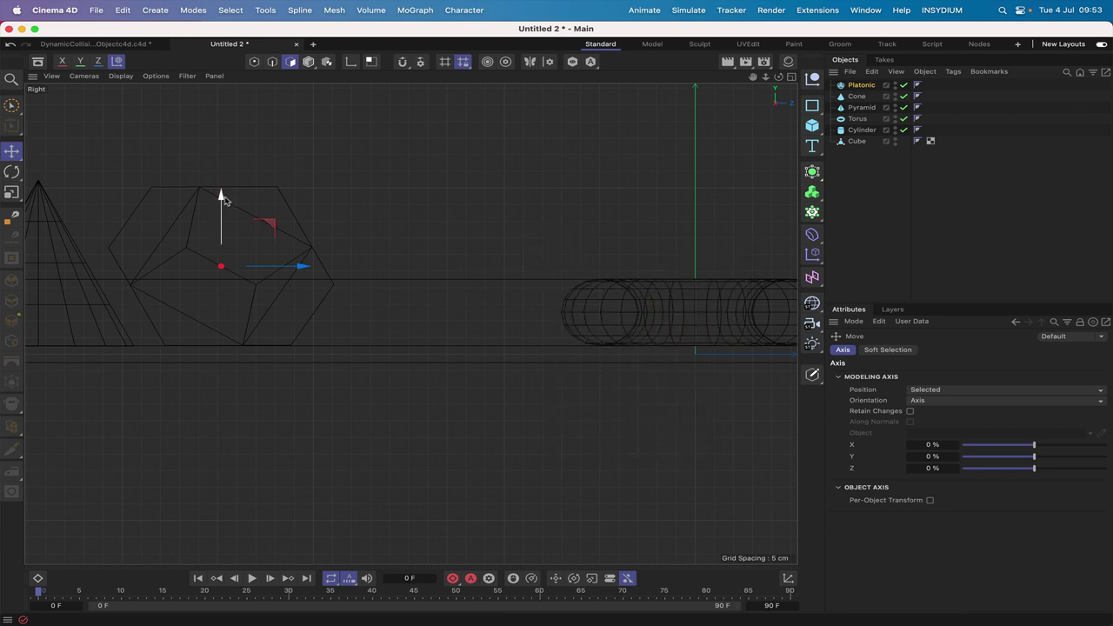
{"action": "key", "text": "F1"}
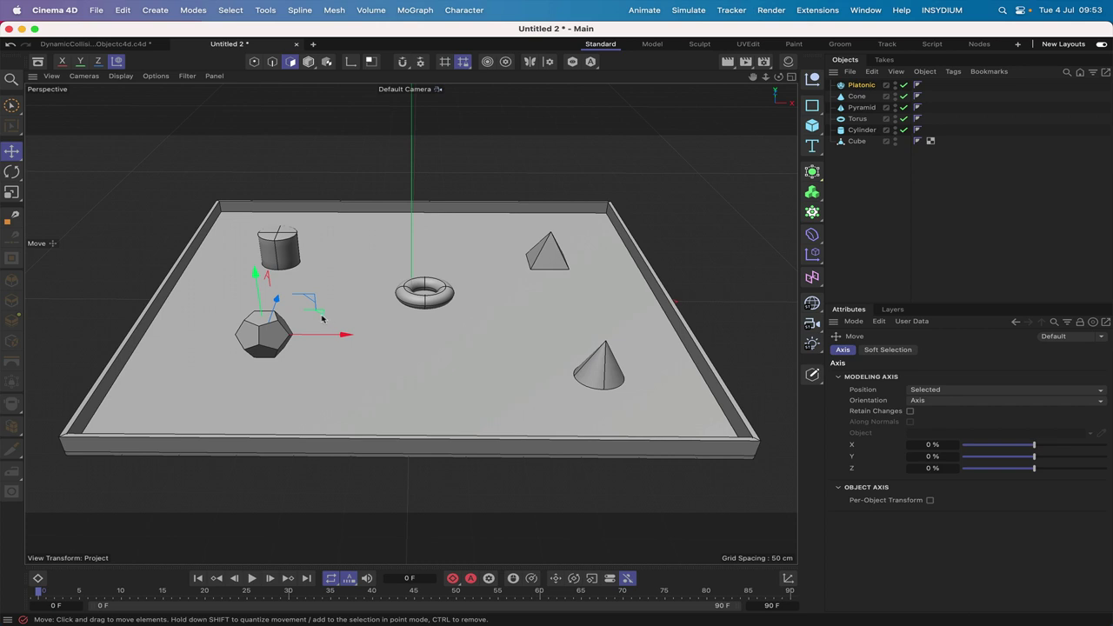
{"action": "mouse_move", "coordinate": [320, 319]}
{"action": "left_mouse_down"}
{"action": "mouse_move", "coordinate": [308, 329]}
{"action": "mouse_move", "coordinate": [318, 323]}
{"action": "left_mouse_up"}
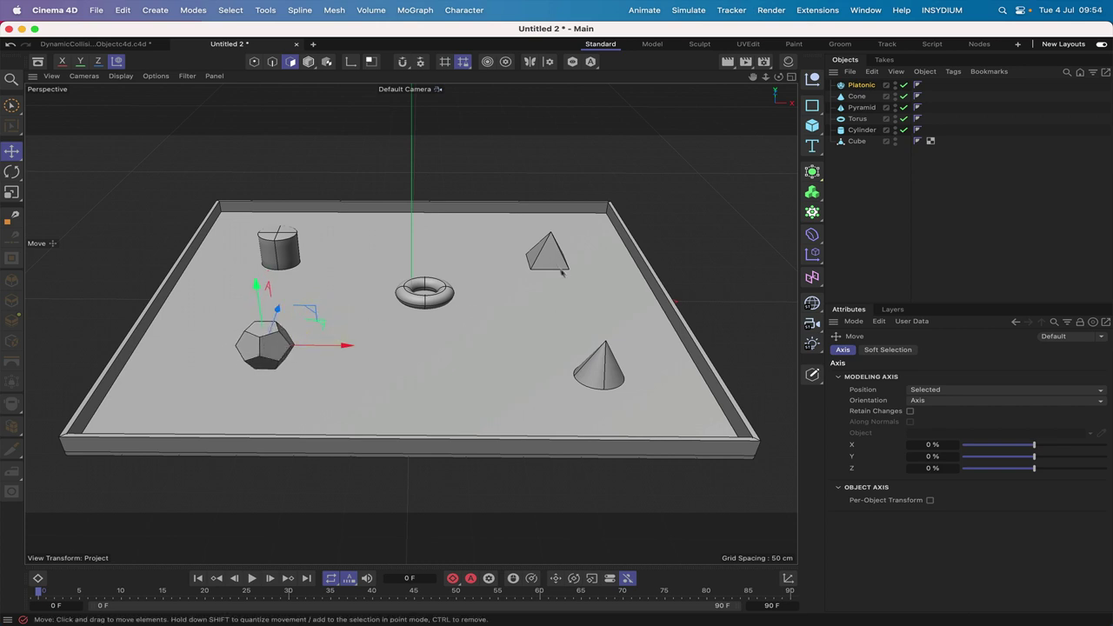
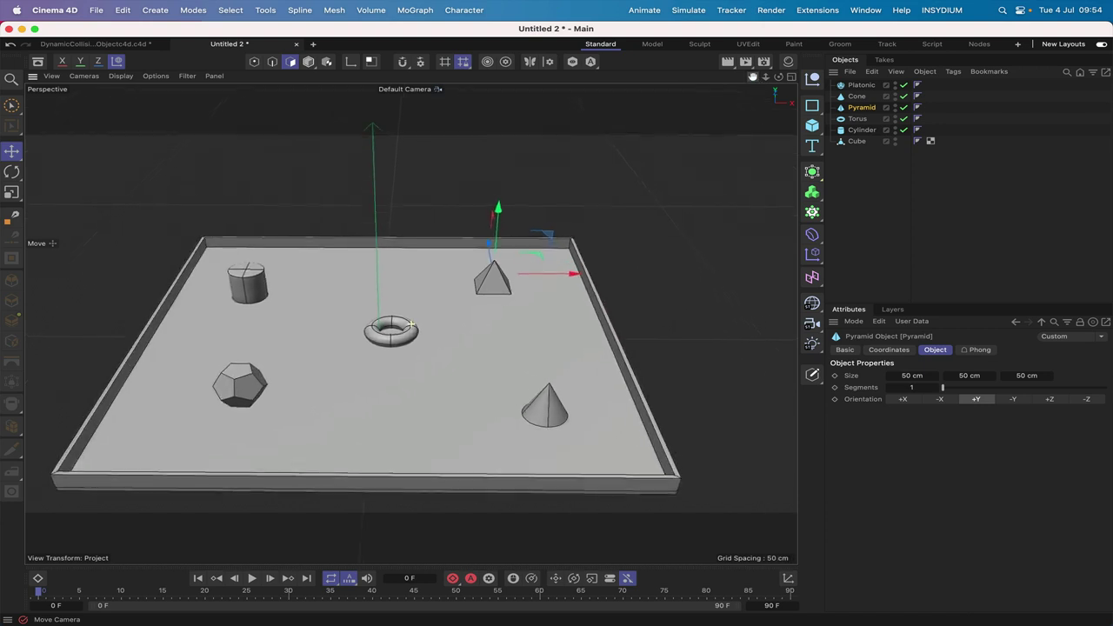
Set the Platonic object's display color to Automatic with cyan, RGB 0, 255, 255.
{"action": "left_click_drag", "start_coordinate": [778, 77], "coordinate": [780, 80]}
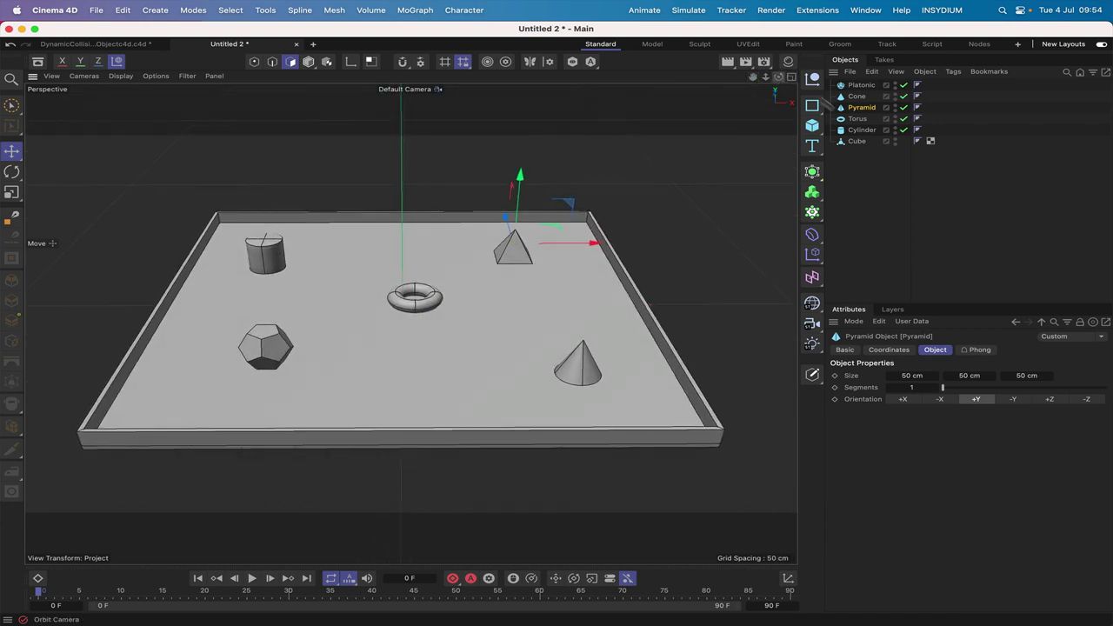
{"action": "left_click", "coordinate": [860, 85]}
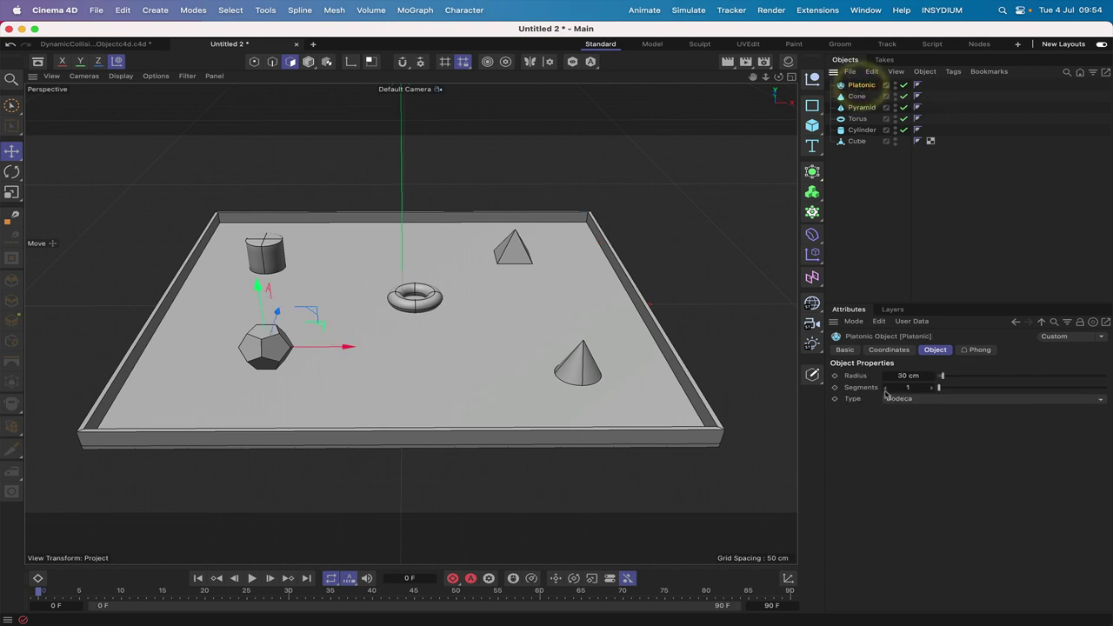
{"action": "left_click", "coordinate": [845, 351]}
{"action": "left_click", "coordinate": [923, 450]}
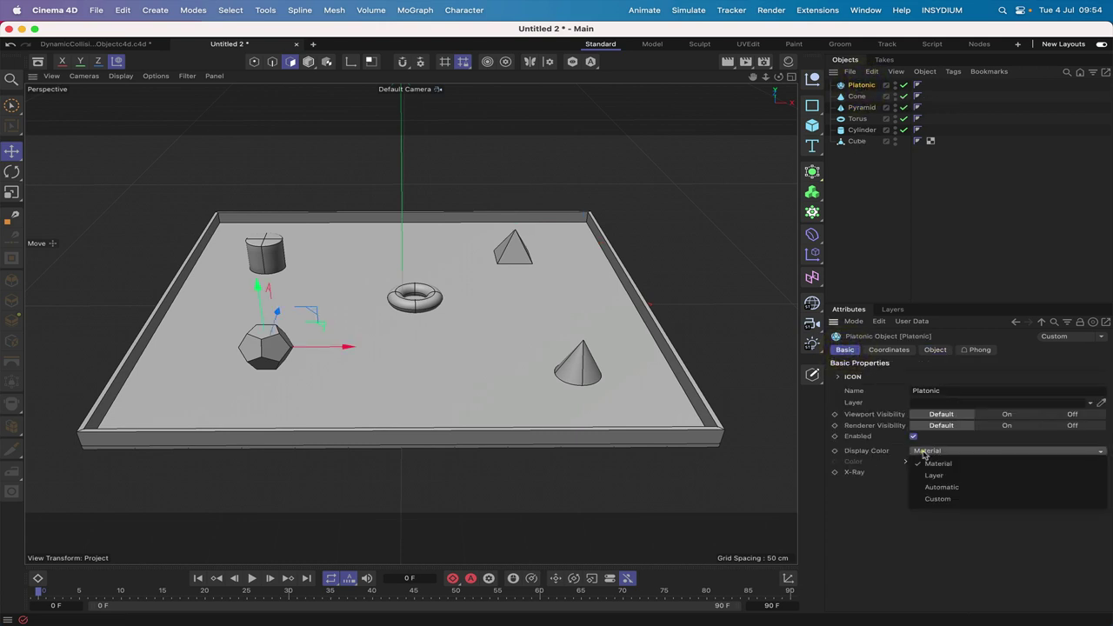
{"action": "left_click", "coordinate": [937, 500]}
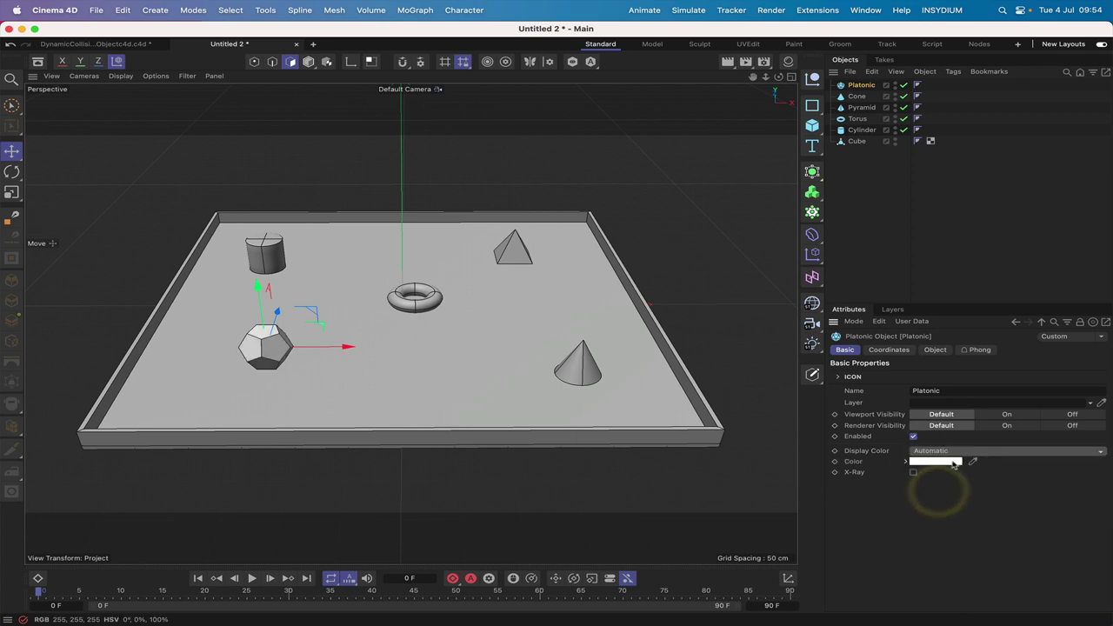
{"action": "left_click", "coordinate": [946, 462]}
{"action": "left_click_drag", "start_coordinate": [1065, 521], "coordinate": [945, 523]}
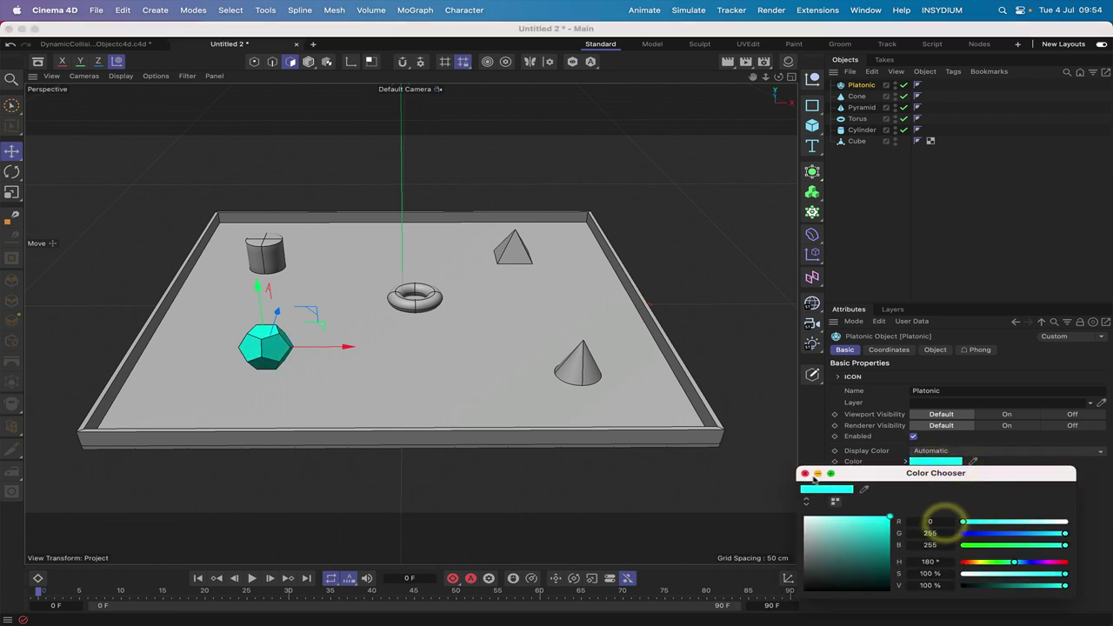
{"action": "left_click", "coordinate": [805, 473]}
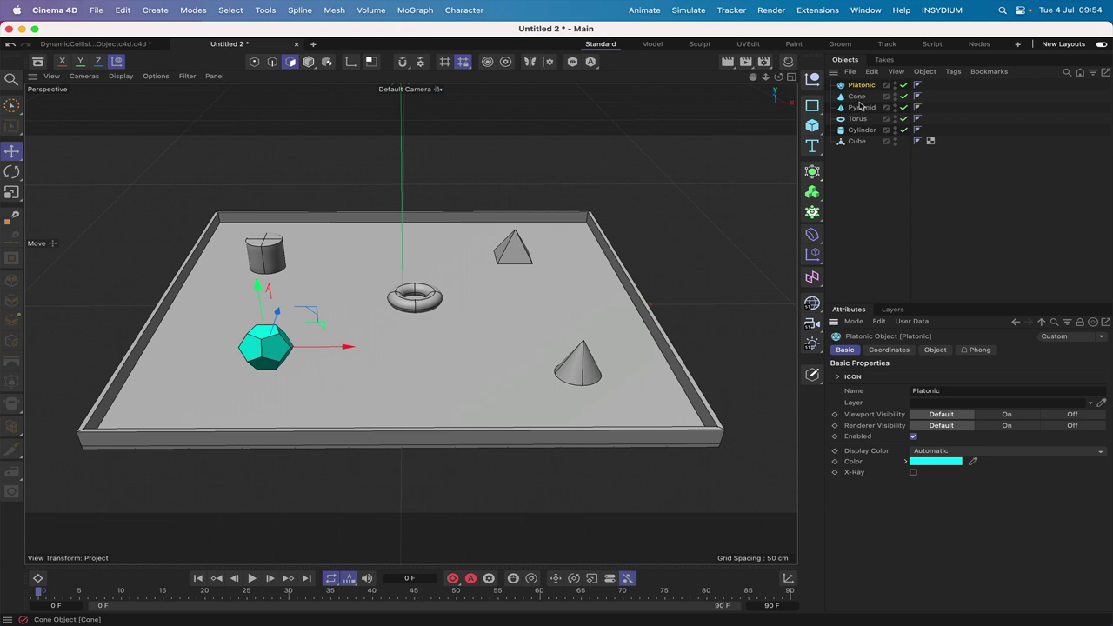
Set the cylinder's display color to Automatic with bright green, RGB 12, 255, 5.
{"action": "left_click", "coordinate": [858, 131]}
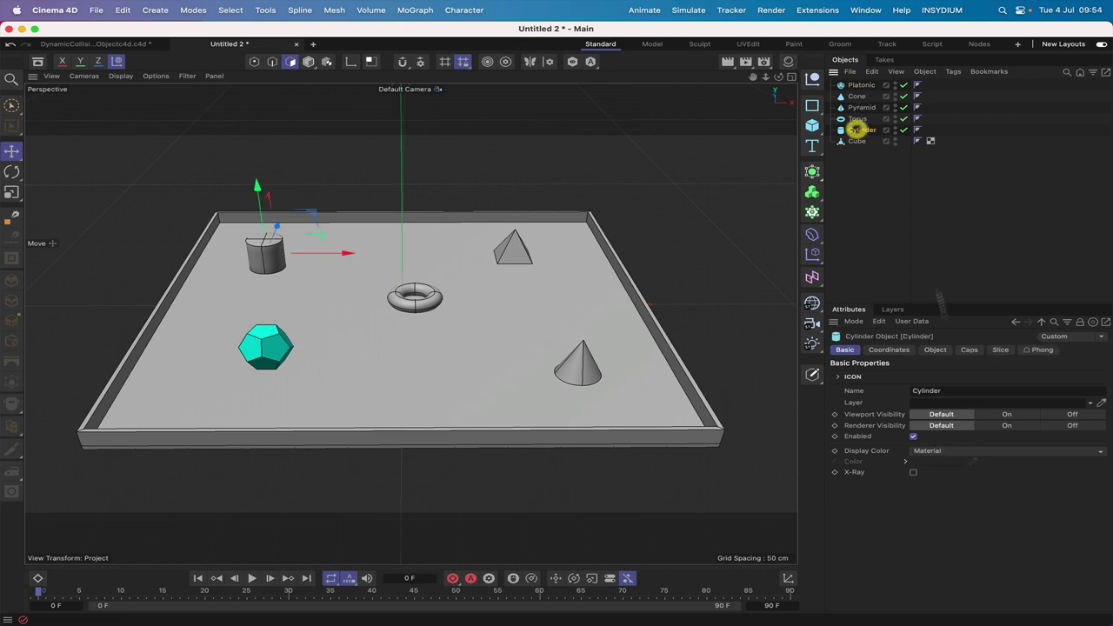
{"action": "left_click", "coordinate": [925, 454]}
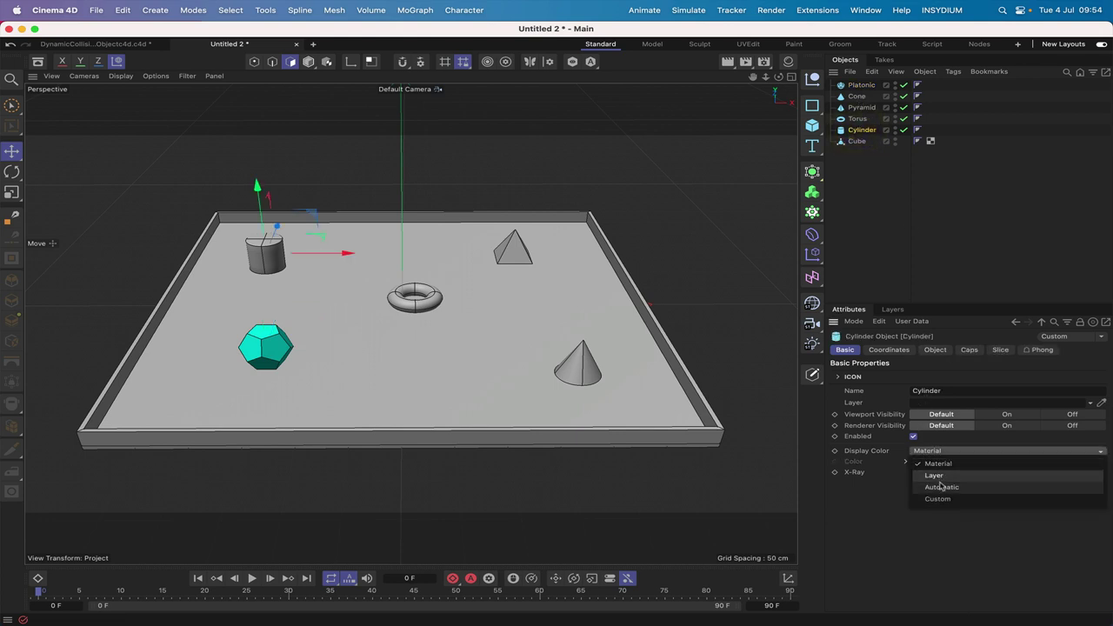
{"action": "left_click", "coordinate": [939, 487]}
{"action": "left_click", "coordinate": [921, 461]}
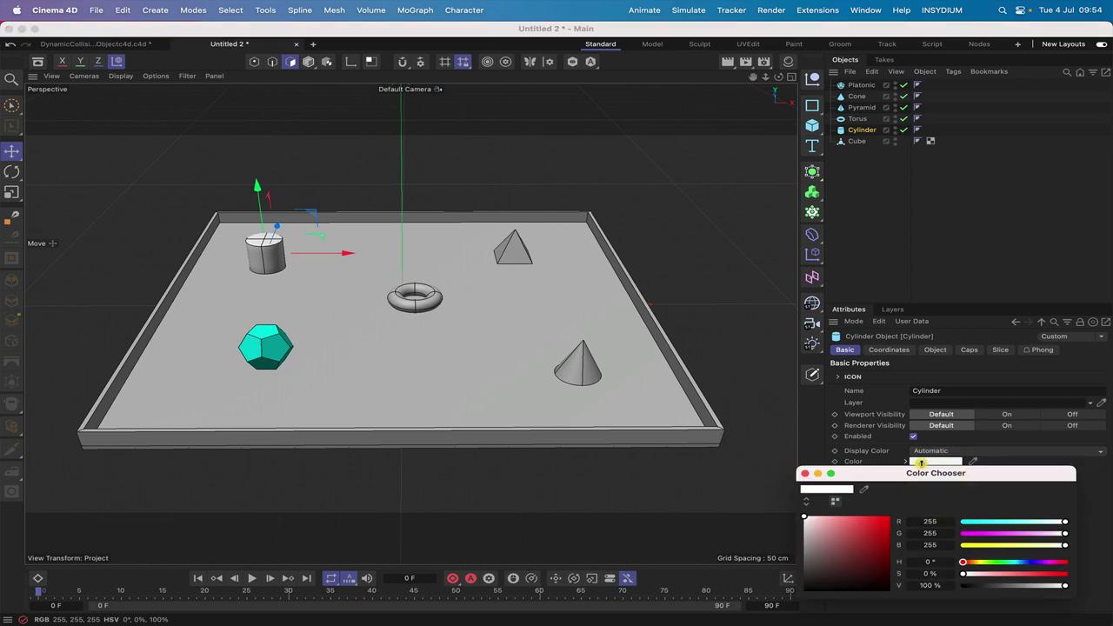
{"action": "left_click", "coordinate": [966, 545]}
{"action": "left_click", "coordinate": [965, 522]}
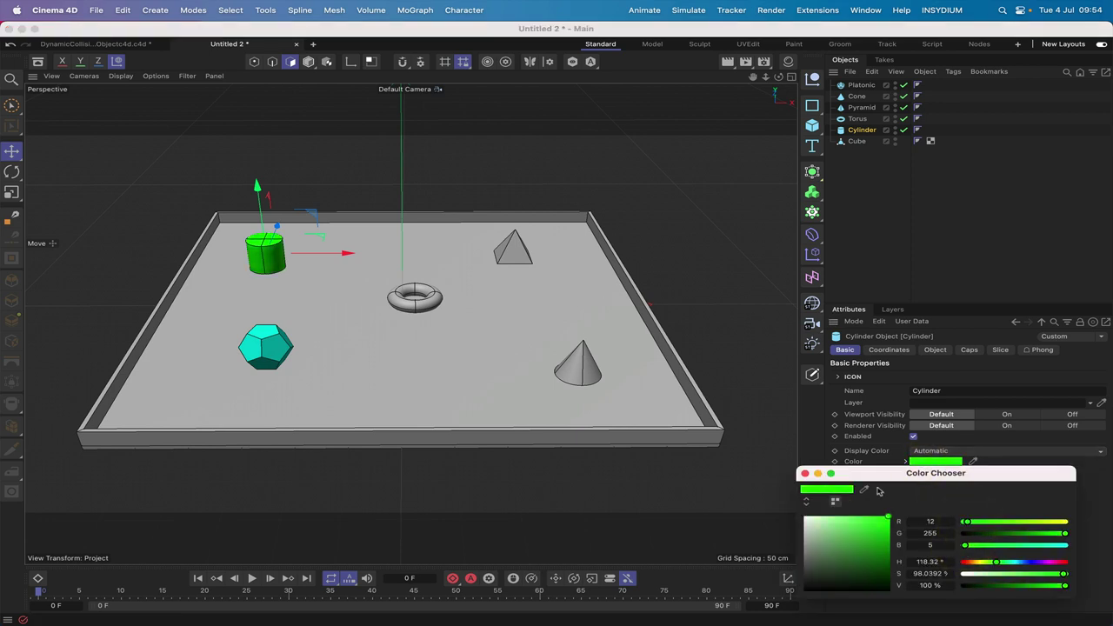
{"action": "left_click", "coordinate": [805, 475]}
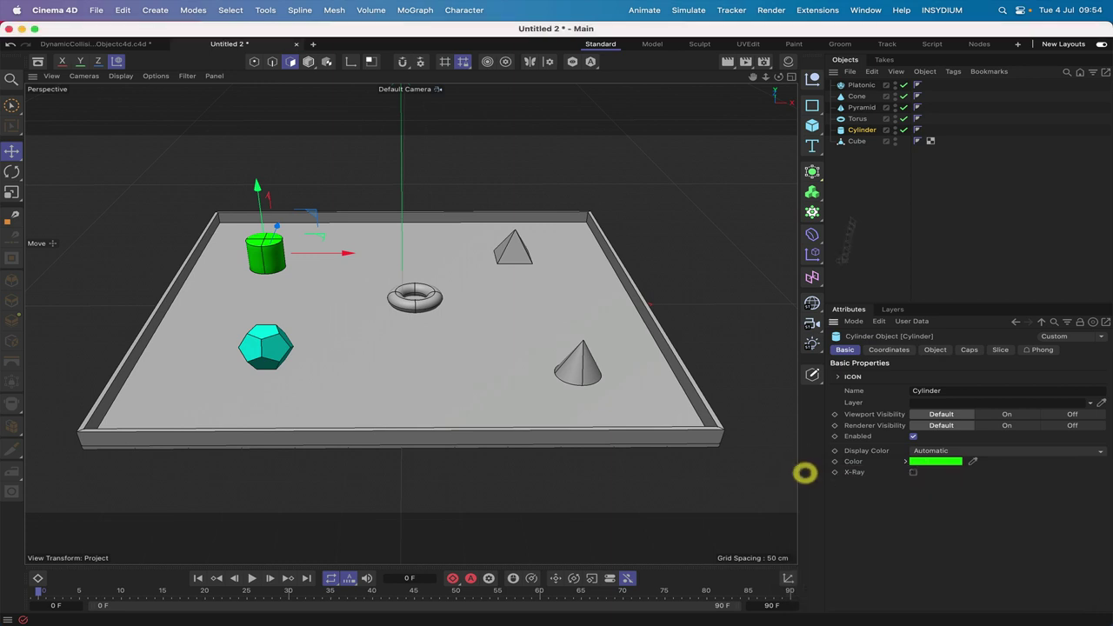
Set the torus's display color to Automatic with orange, RGB 255, 127, 0.
{"action": "left_click", "coordinate": [859, 119]}
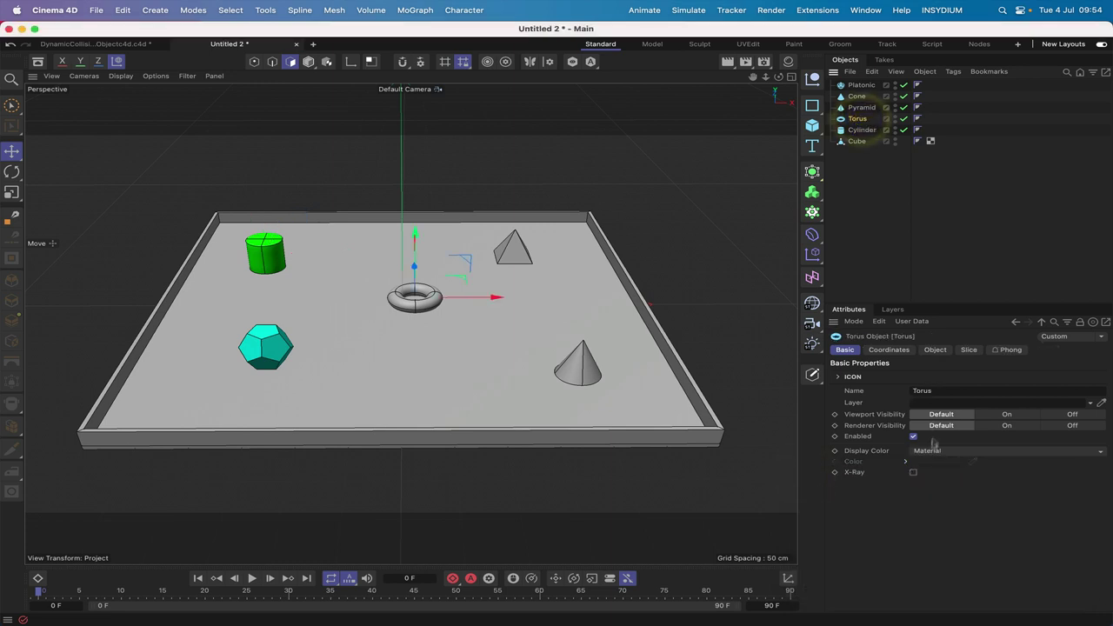
{"action": "left_click", "coordinate": [924, 452]}
{"action": "left_click", "coordinate": [927, 474]}
{"action": "left_click", "coordinate": [926, 463]}
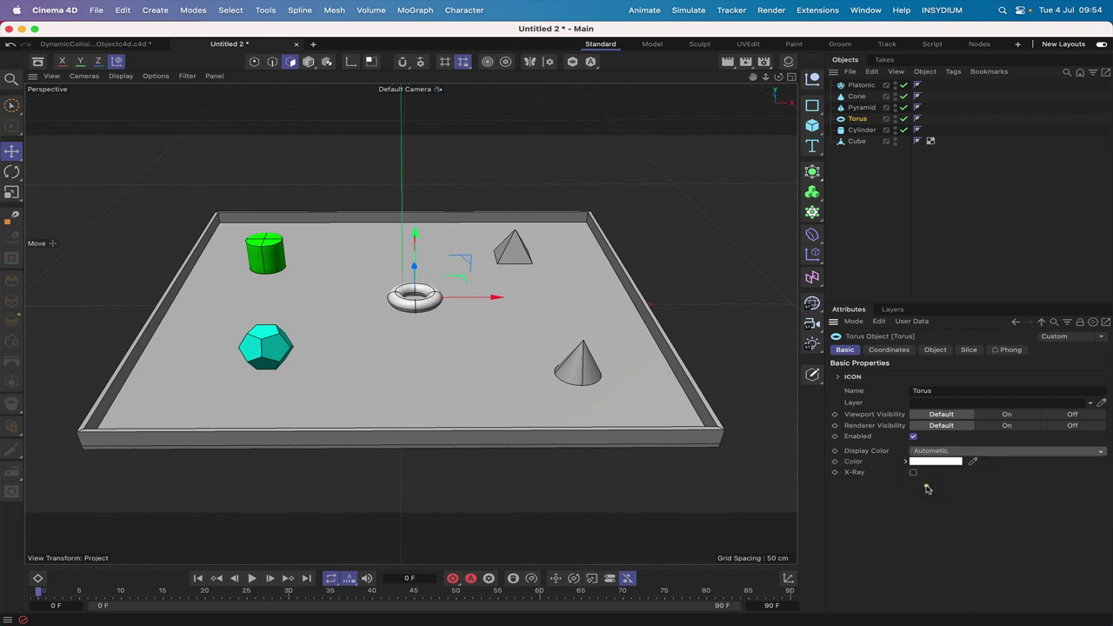
{"action": "left_click", "coordinate": [963, 545]}
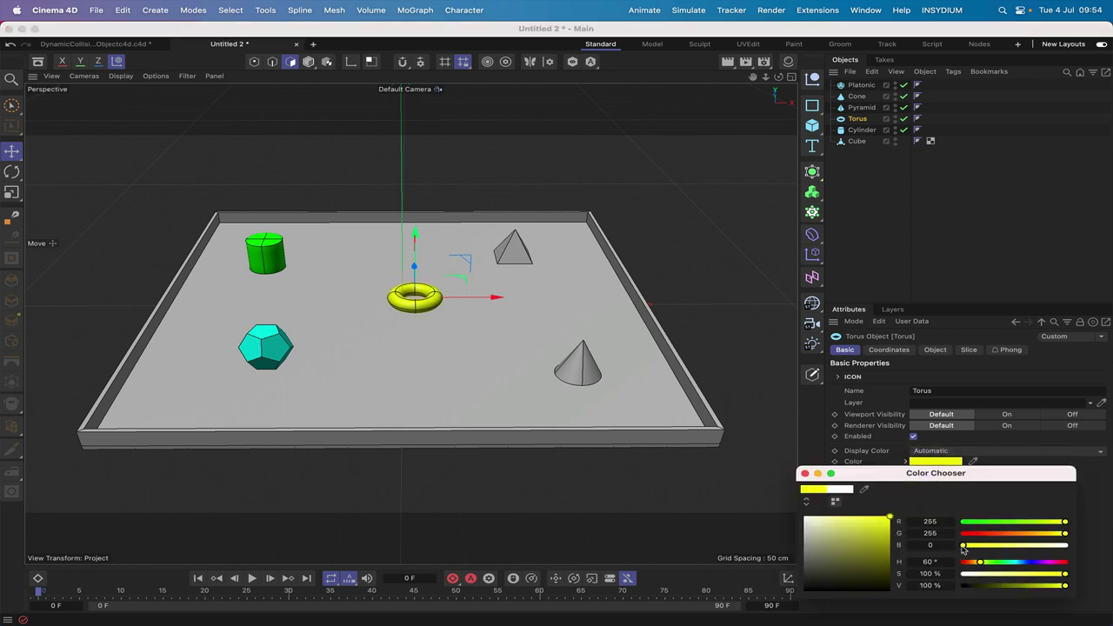
{"action": "left_click", "coordinate": [1015, 535]}
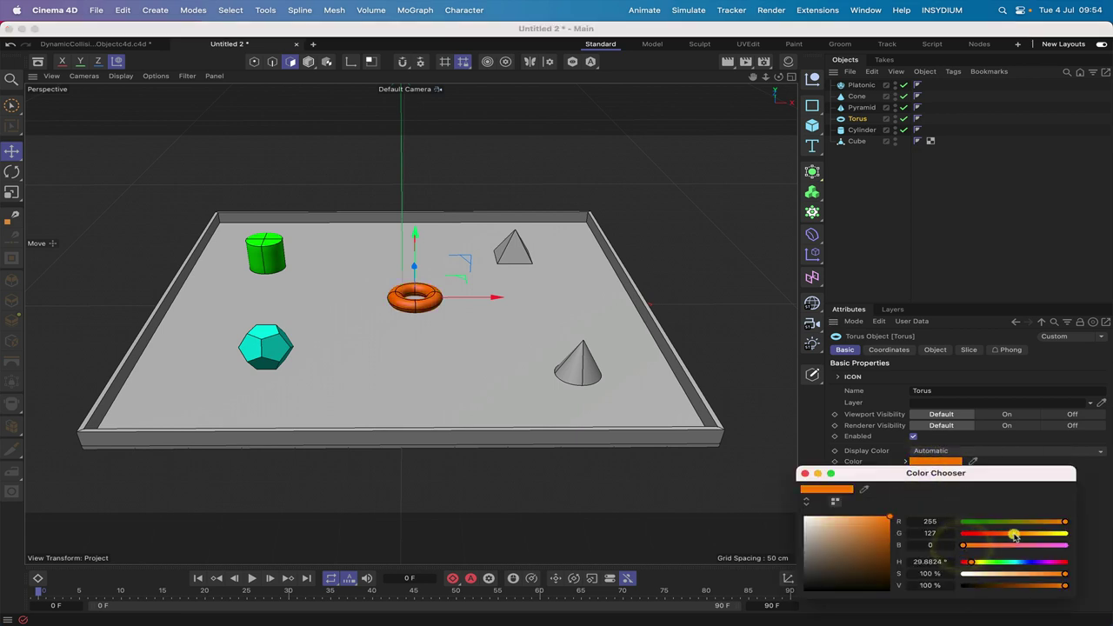
{"action": "left_click", "coordinate": [805, 474]}
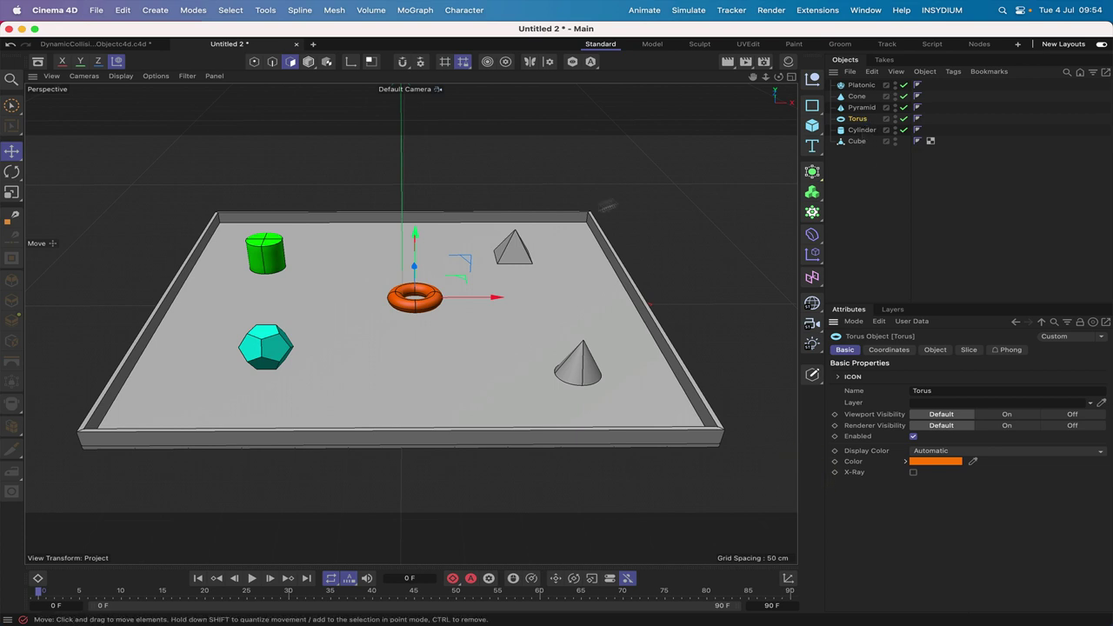
Set the pyramid's display color to Automatic with yellow, RGB 255, 255, 0, and turn off its X-Ray option.
{"action": "left_click", "coordinate": [856, 107]}
{"action": "left_click", "coordinate": [935, 451]}
{"action": "left_click", "coordinate": [942, 488]}
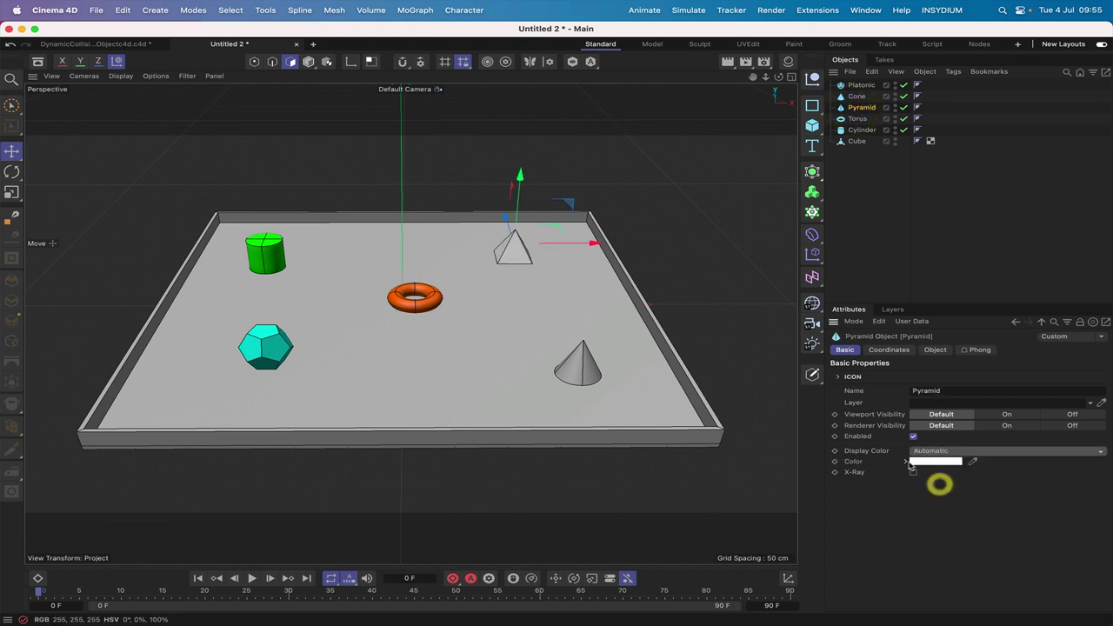
{"action": "left_click", "coordinate": [923, 463]}
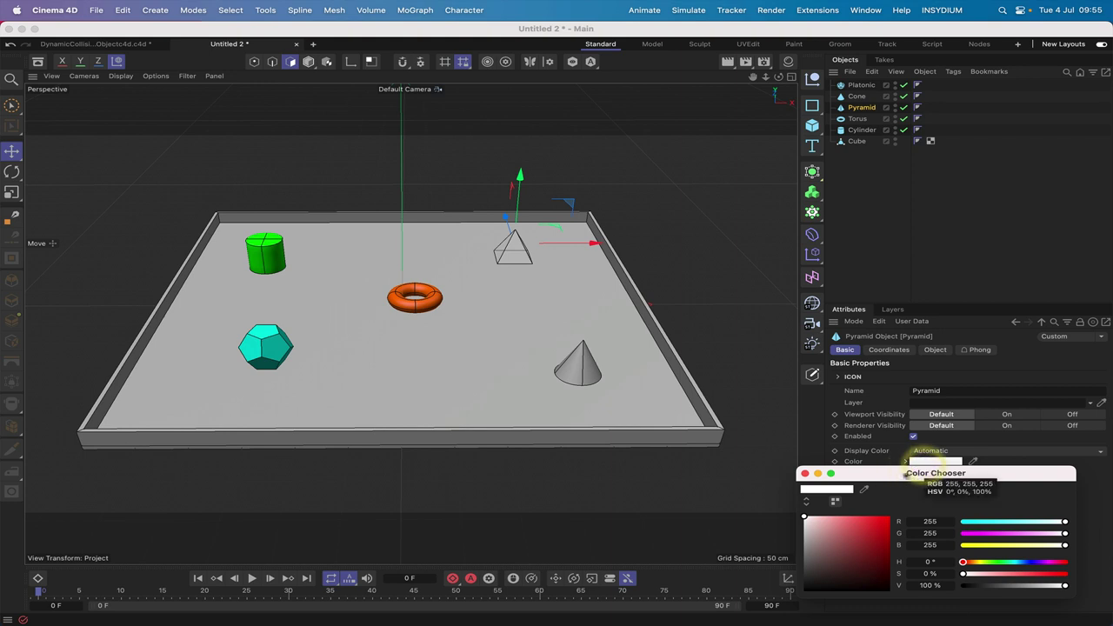
{"action": "left_click_drag", "start_coordinate": [940, 544], "coordinate": [936, 540]}
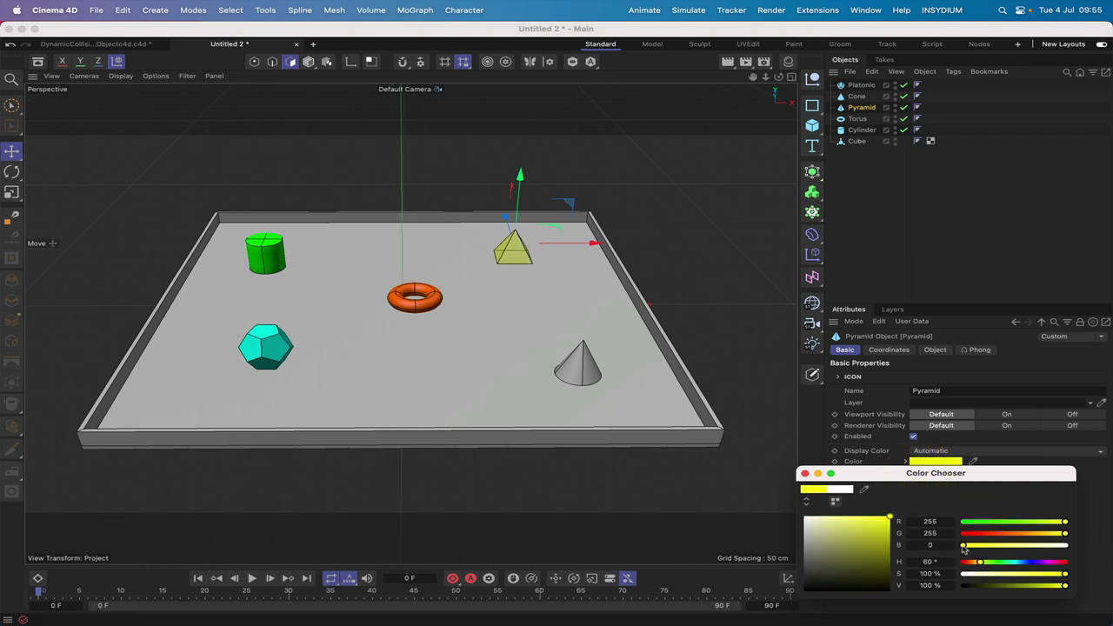
{"action": "left_click", "coordinate": [804, 473]}
{"action": "left_click", "coordinate": [913, 473]}
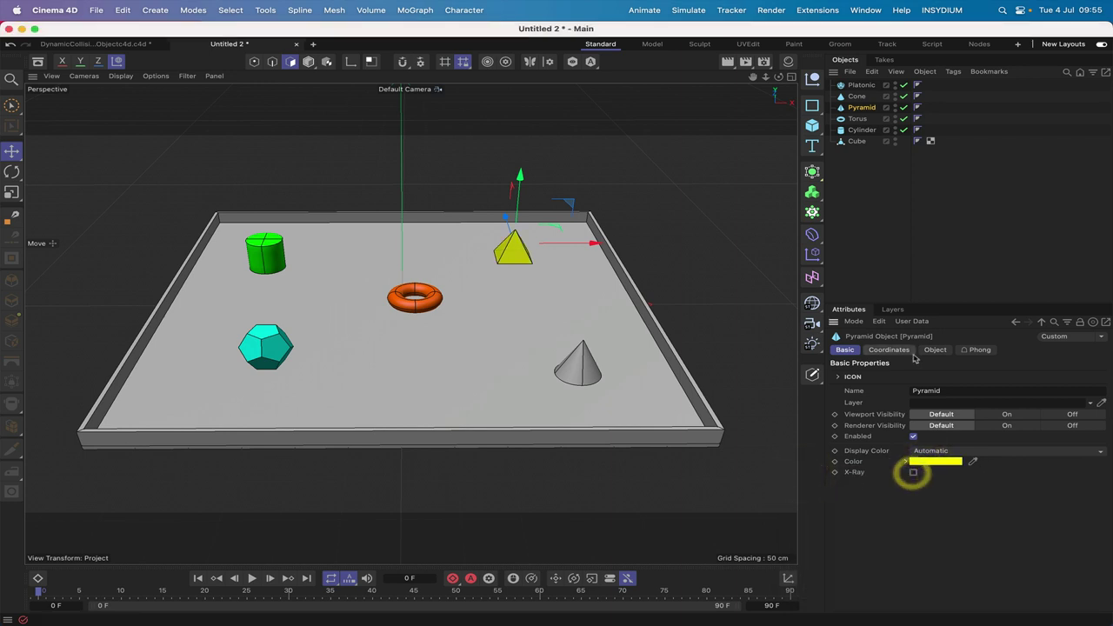
Set the cone's display color to Automatic with magenta.
{"action": "left_click", "coordinate": [857, 97]}
{"action": "left_click", "coordinate": [936, 452]}
{"action": "left_click", "coordinate": [942, 487]}
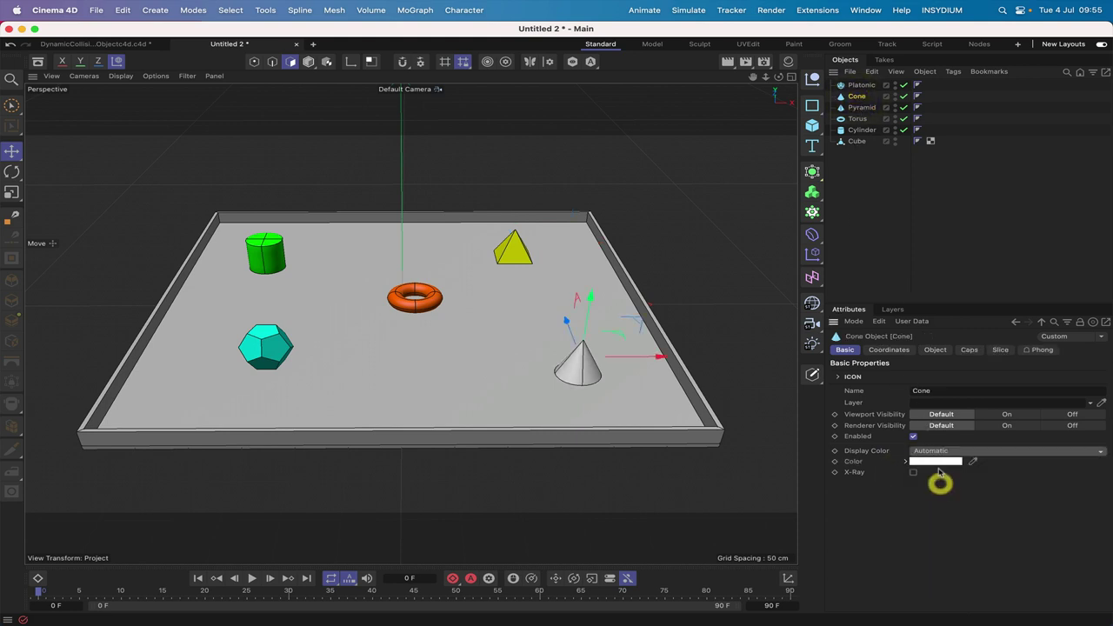
{"action": "left_click", "coordinate": [936, 462]}
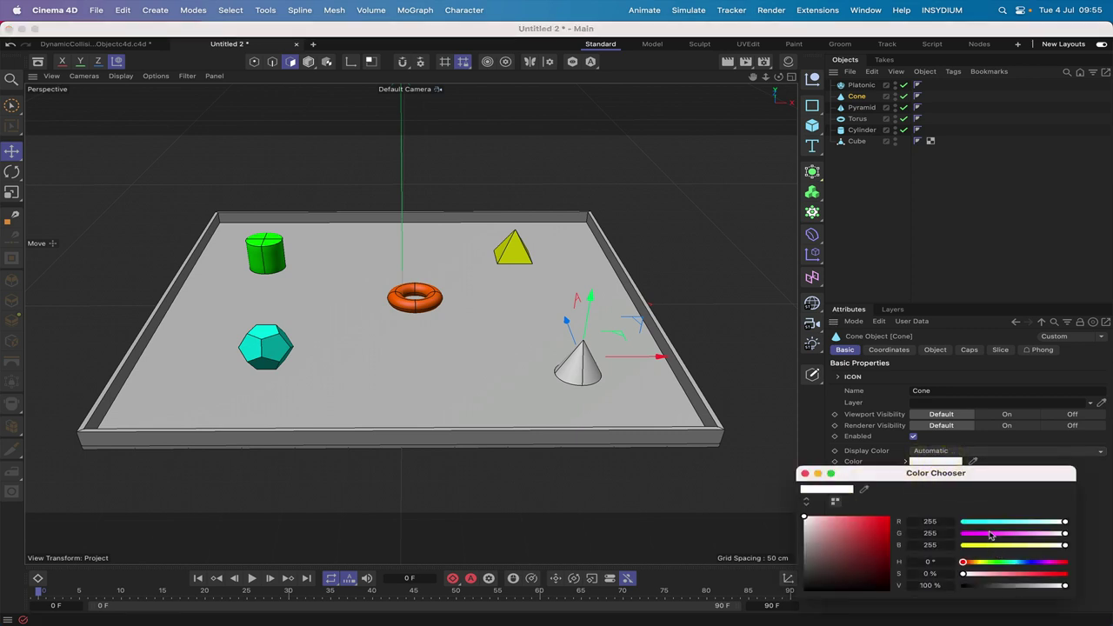
{"action": "left_click", "coordinate": [991, 535]}
{"action": "left_click", "coordinate": [804, 473]}
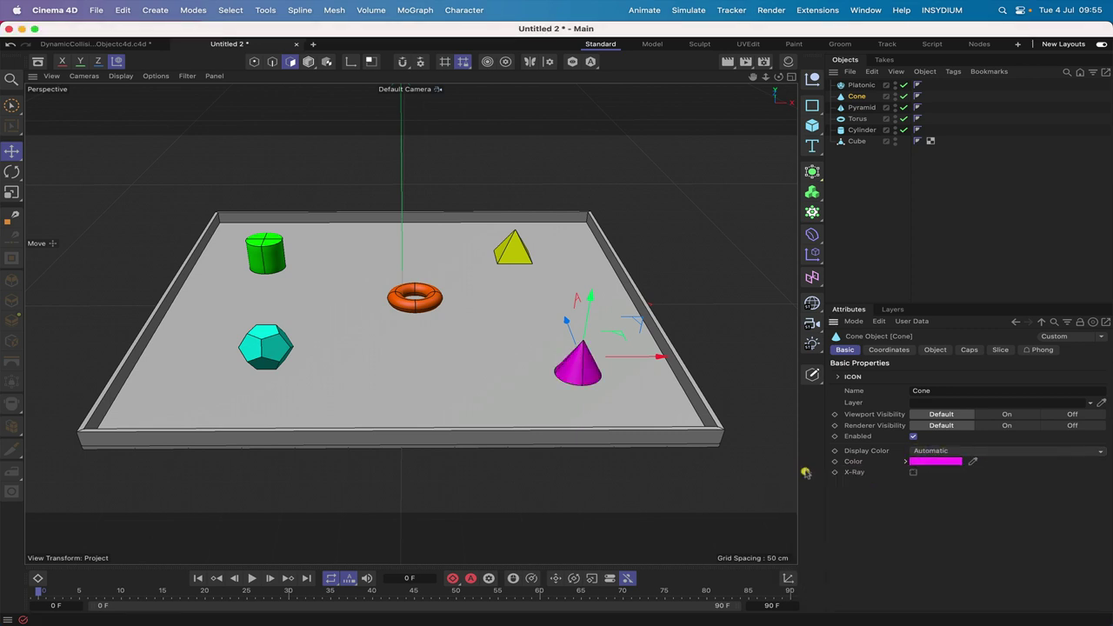
Add a sphere with a 20 cm radius and place it on the tray floor between the cylinder and the torus.
{"action": "left_click", "coordinate": [868, 207]}
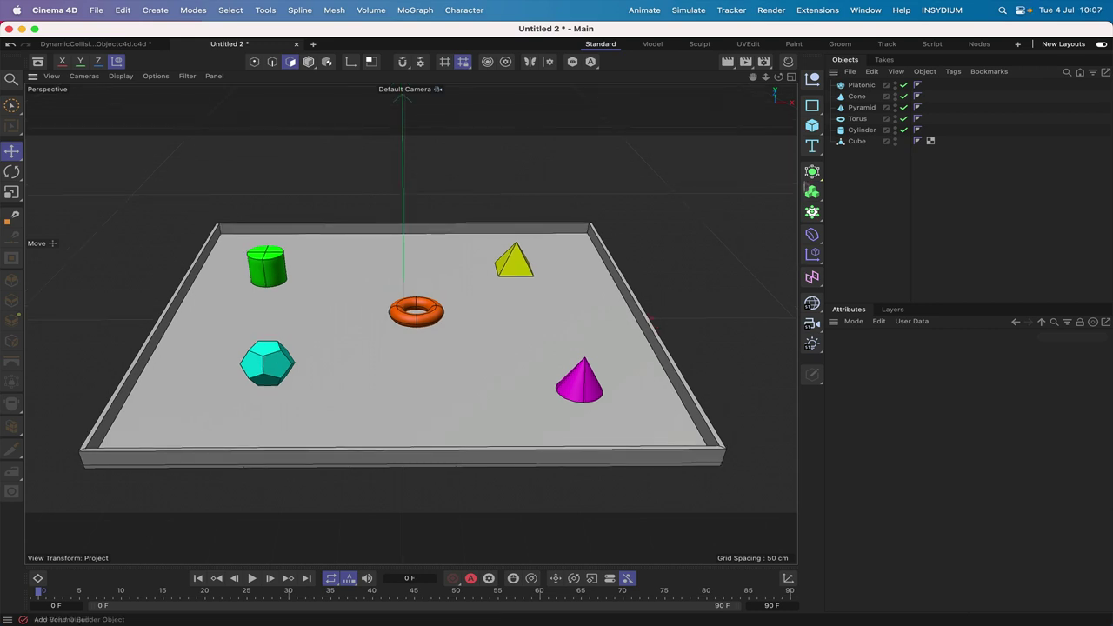
{"action": "left_click", "coordinate": [812, 126]}
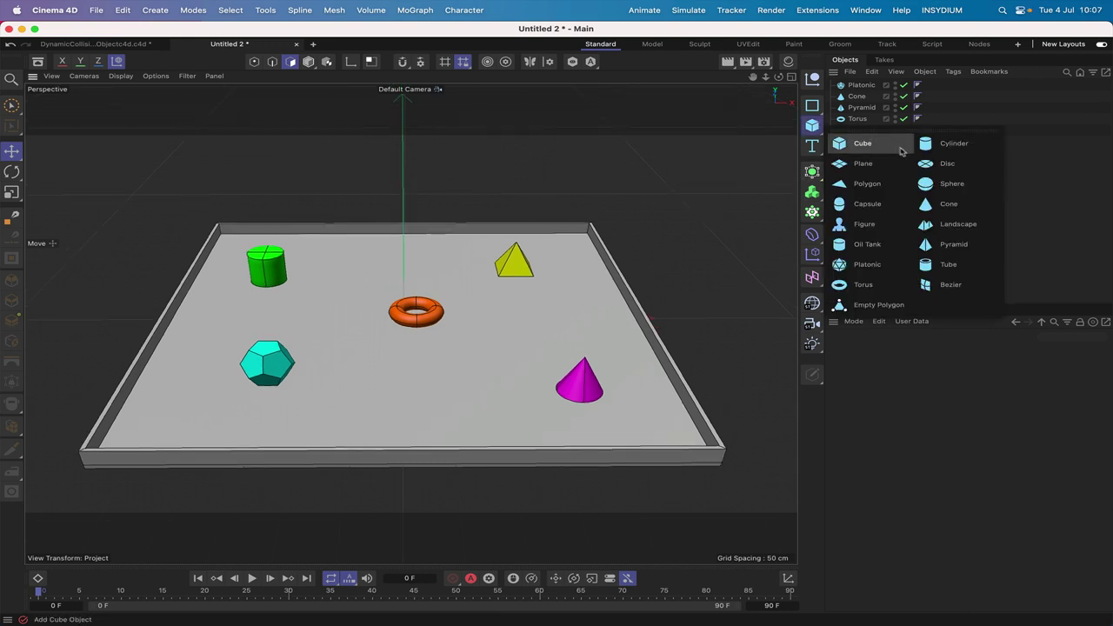
{"action": "left_click", "coordinate": [927, 187]}
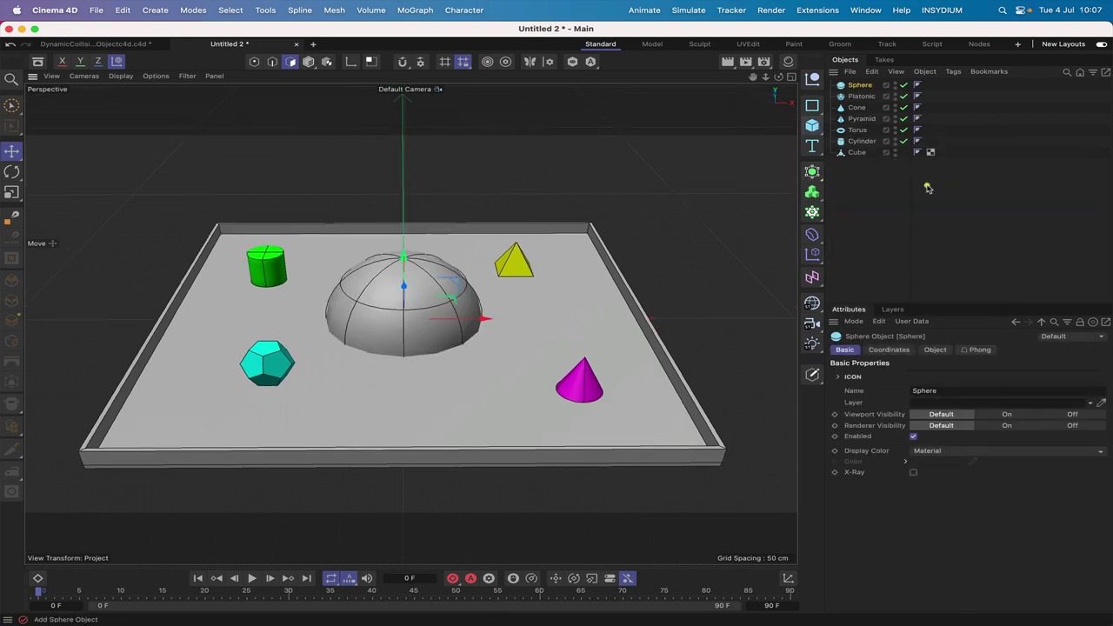
{"action": "left_click", "coordinate": [935, 351]}
{"action": "left_click", "coordinate": [923, 376]}
{"action": "type", "text": "20"}
{"action": "key", "text": "Return"}
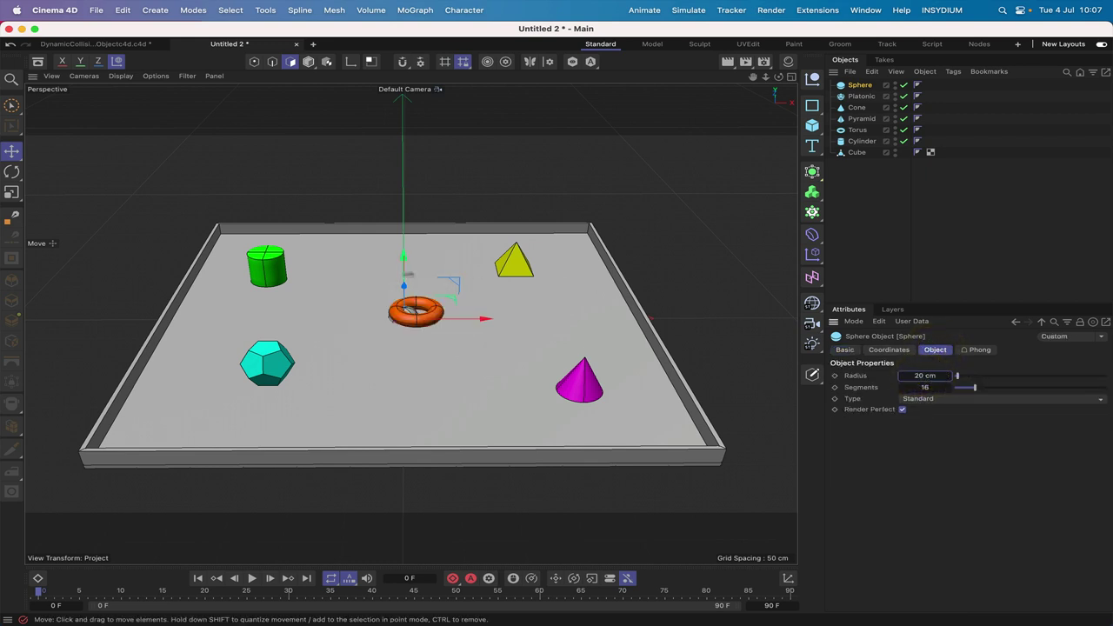
{"action": "left_click_drag", "start_coordinate": [405, 272], "coordinate": [404, 246]}
{"action": "left_click_drag", "start_coordinate": [483, 297], "coordinate": [415, 296]}
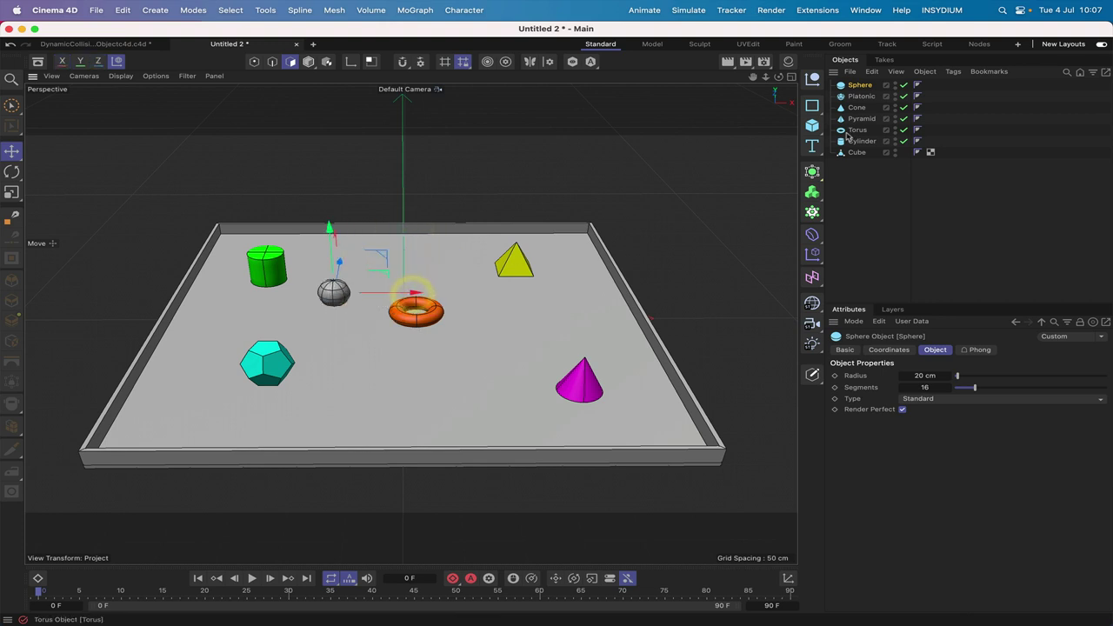
Set the sphere's display color to Automatic with red, RGB 255, 0, 0, and shift it slightly away from the torus along X.
{"action": "left_click", "coordinate": [844, 349]}
{"action": "left_click", "coordinate": [922, 450]}
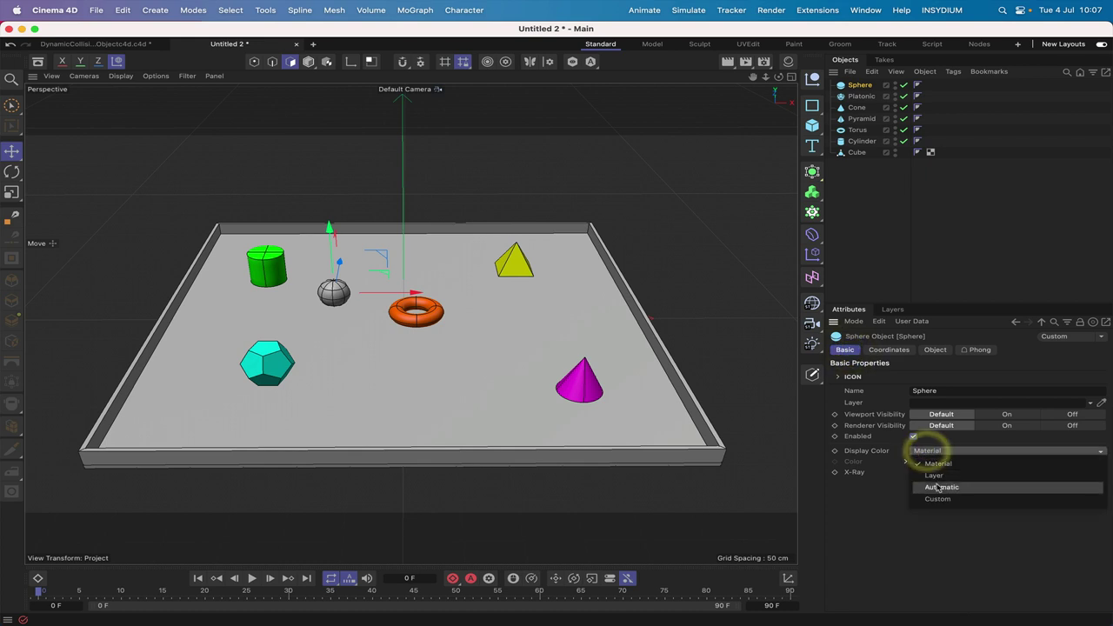
{"action": "left_click", "coordinate": [936, 479]}
{"action": "left_click", "coordinate": [934, 462]}
{"action": "left_click", "coordinate": [890, 518]}
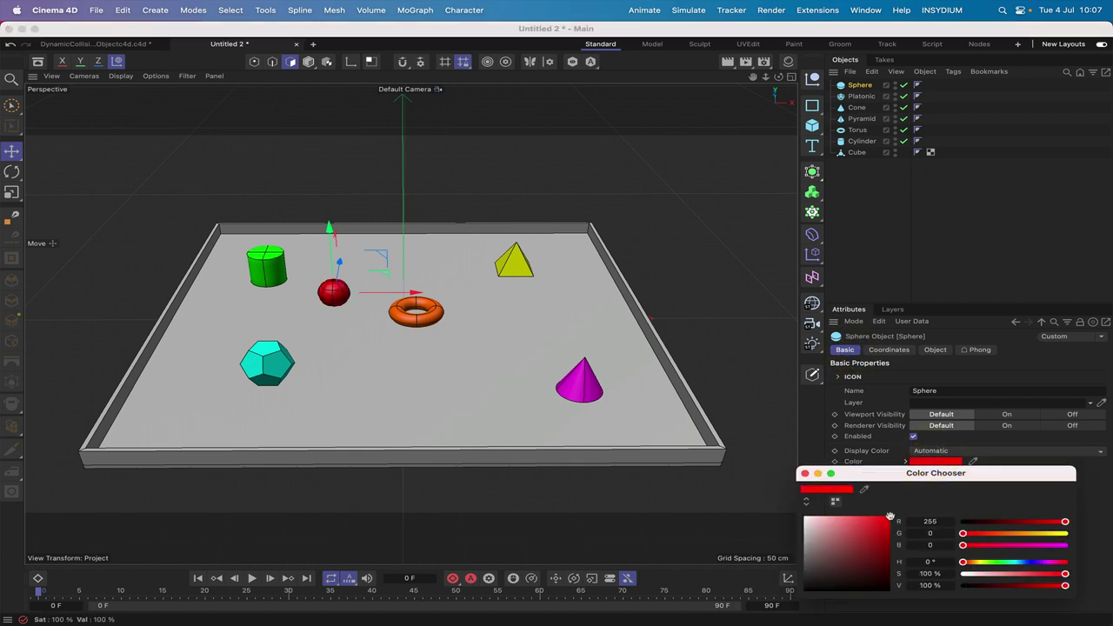
{"action": "left_click", "coordinate": [805, 475]}
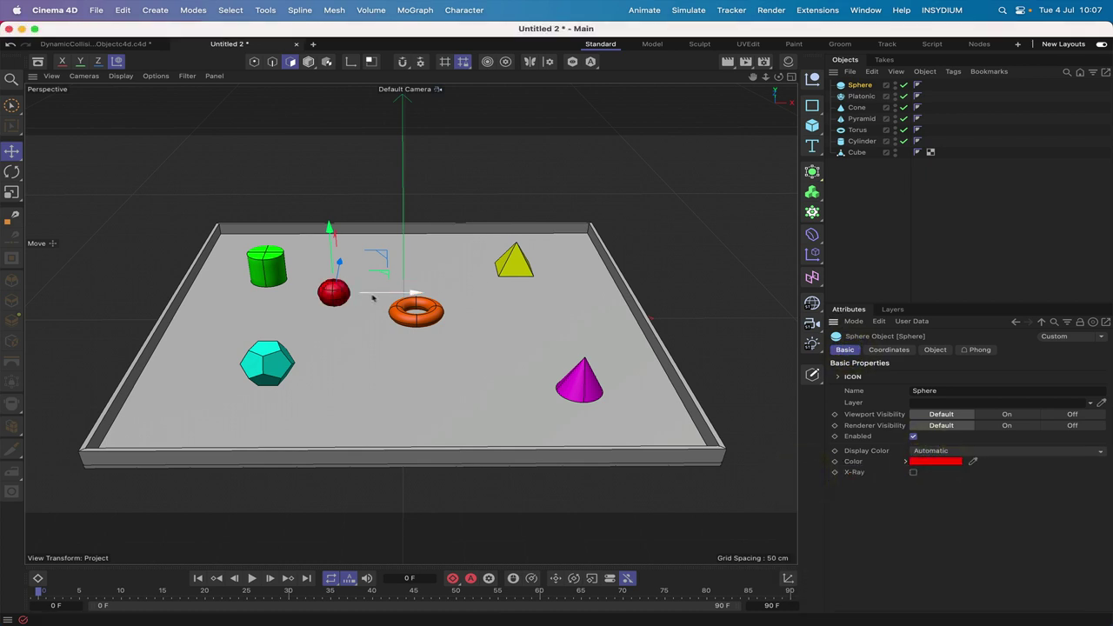
{"action": "left_click_drag", "start_coordinate": [386, 299], "coordinate": [374, 298]}
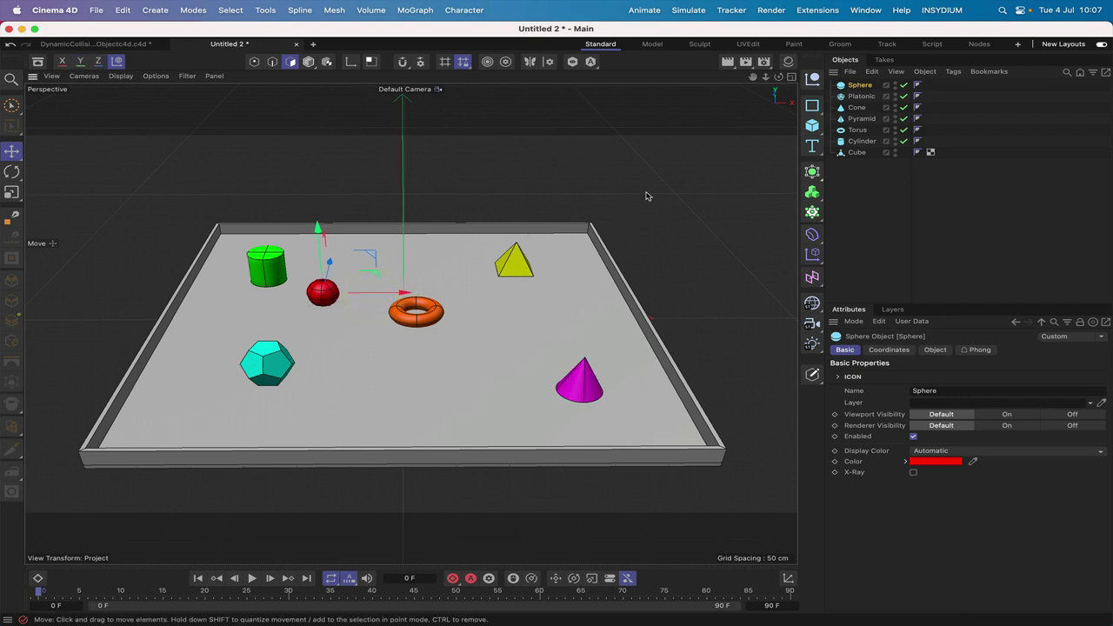
In the top view, start a Bezier spline with the Spline Pen, curving around the cylinder and down between the sphere and the torus.
{"action": "key", "text": "F2"}
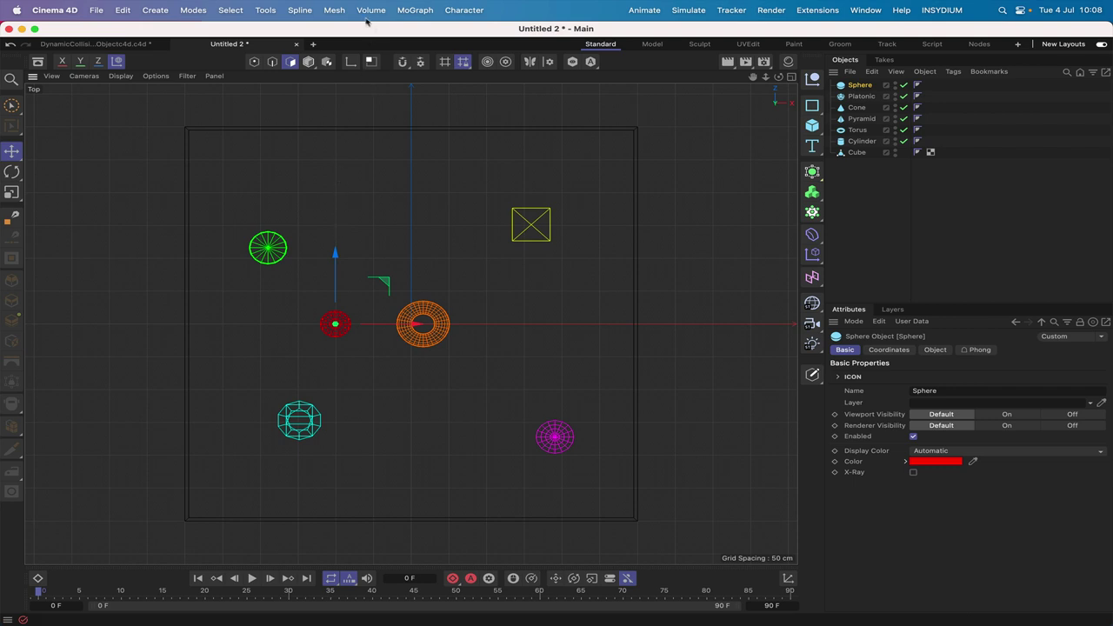
{"action": "left_click", "coordinate": [303, 9]}
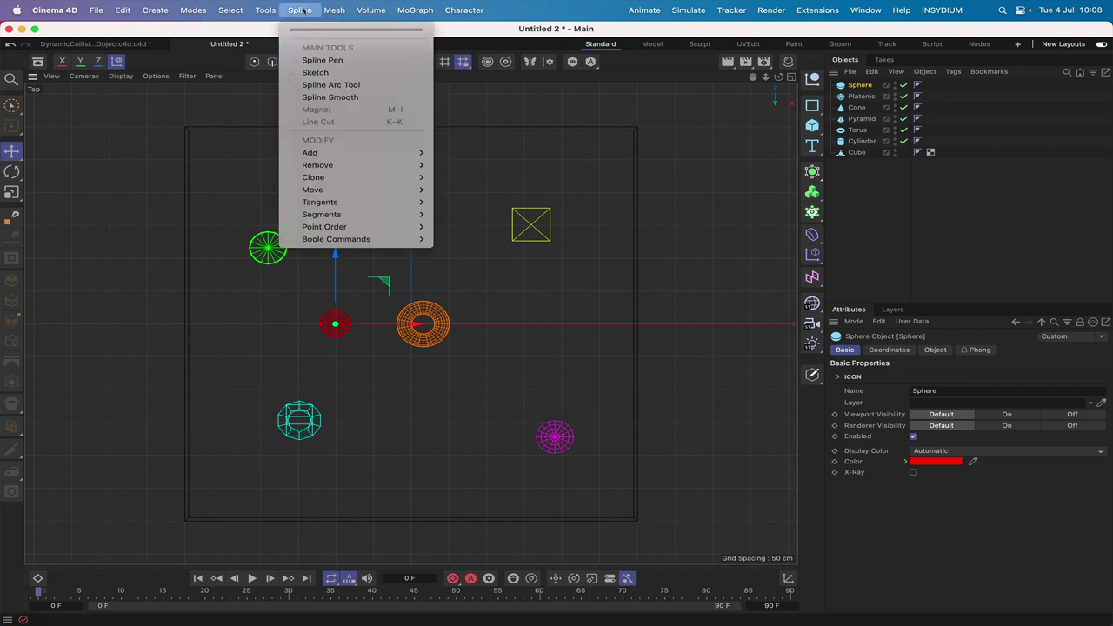
{"action": "left_click", "coordinate": [318, 59]}
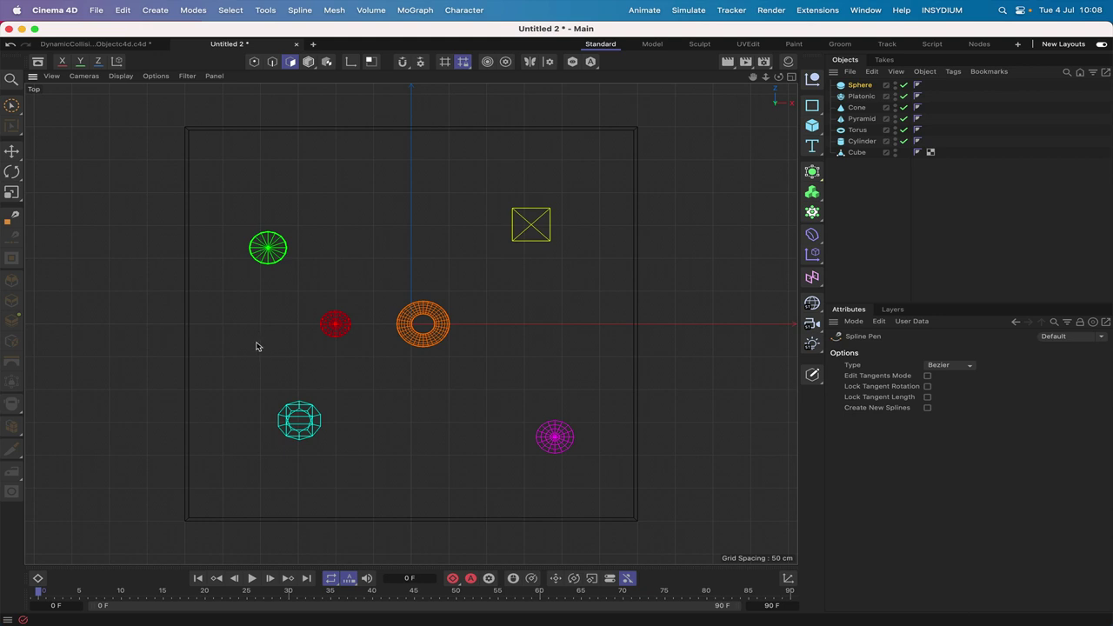
{"action": "left_click", "coordinate": [255, 343]}
{"action": "left_click_drag", "start_coordinate": [225, 247], "coordinate": [243, 220]}
{"action": "left_click", "coordinate": [290, 199]}
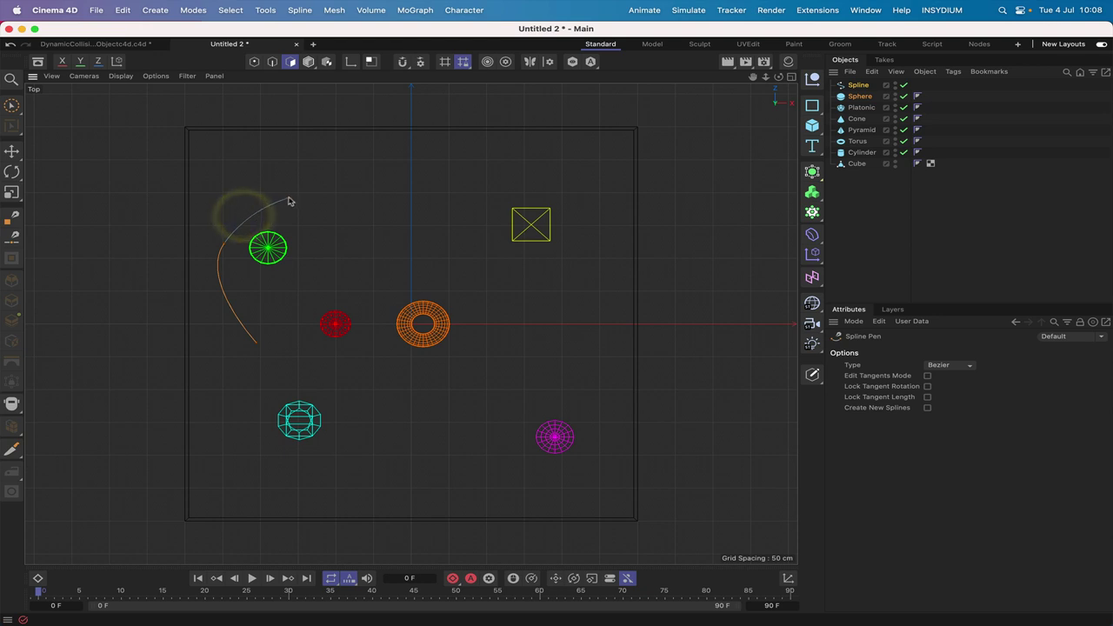
{"action": "left_click_drag", "start_coordinate": [317, 201], "coordinate": [317, 199]}
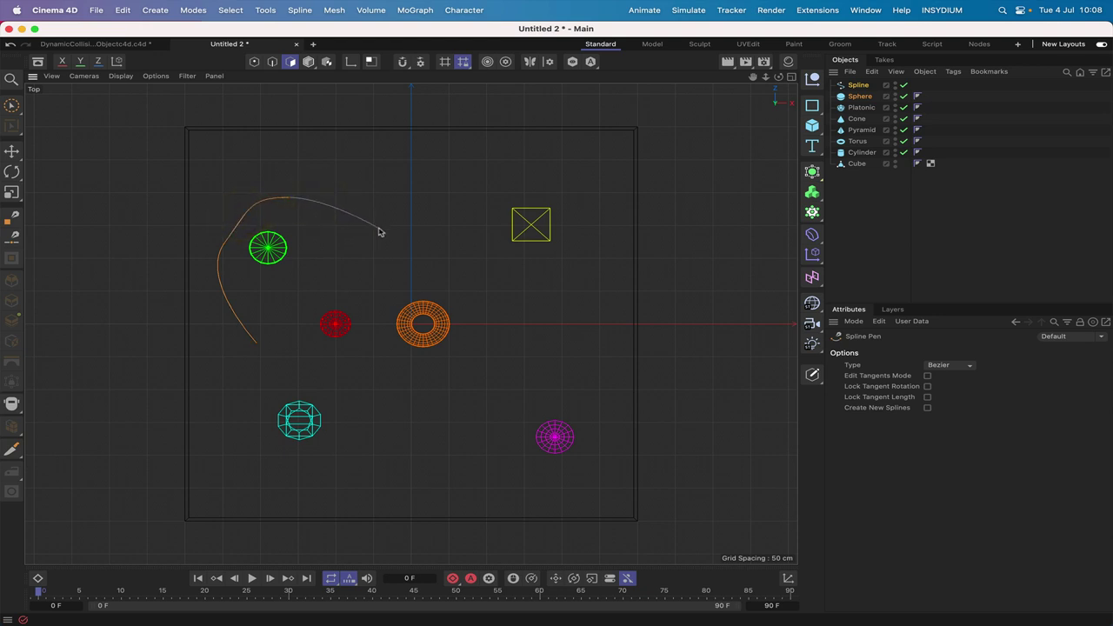
{"action": "left_click_drag", "start_coordinate": [387, 242], "coordinate": [386, 240]}
{"action": "key", "text": "super+z"}
{"action": "key", "text": "super+shift+z"}
{"action": "left_click", "coordinate": [365, 306]}
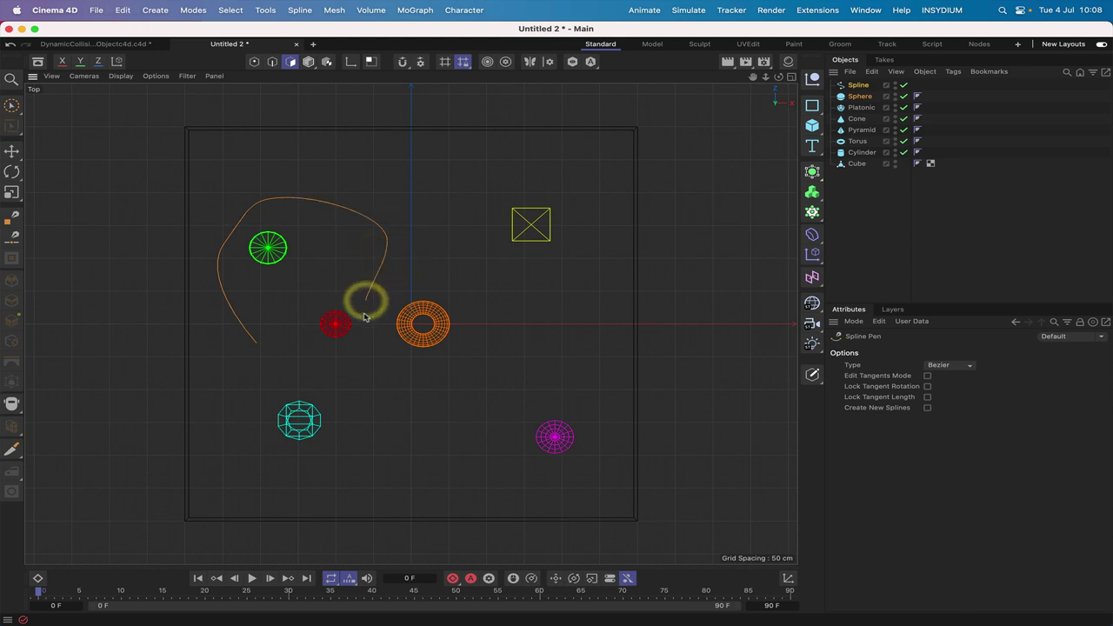
Continue the spline around the near side of the torus, then up and around the far side of the pyramid.
{"action": "left_click", "coordinate": [412, 374]}
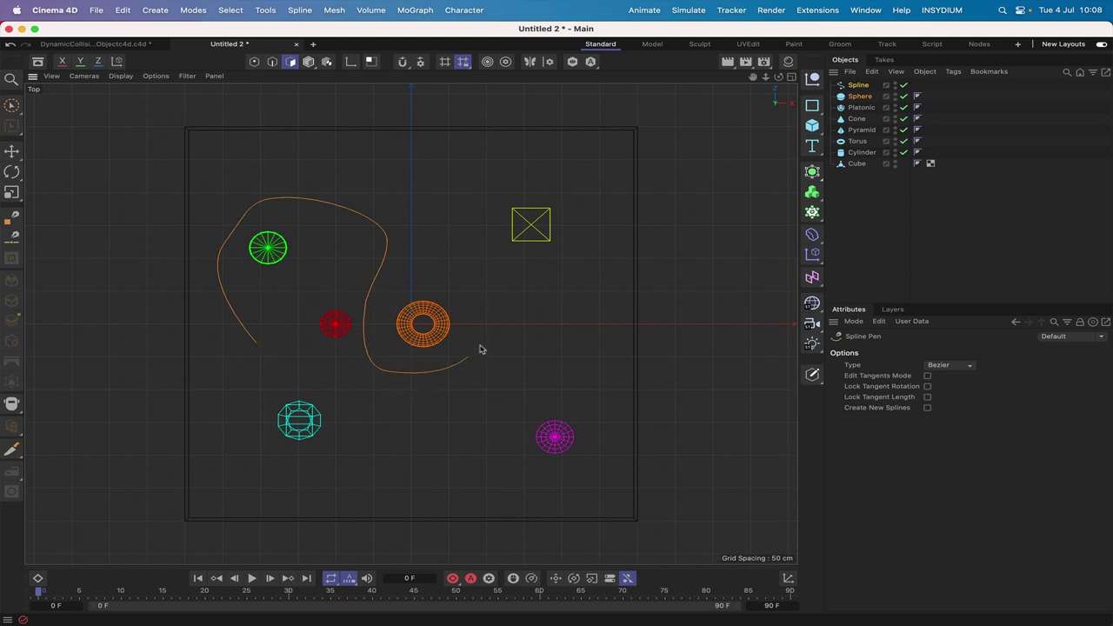
{"action": "left_click", "coordinate": [481, 347]}
{"action": "left_click", "coordinate": [478, 258]}
{"action": "left_click", "coordinate": [602, 217]}
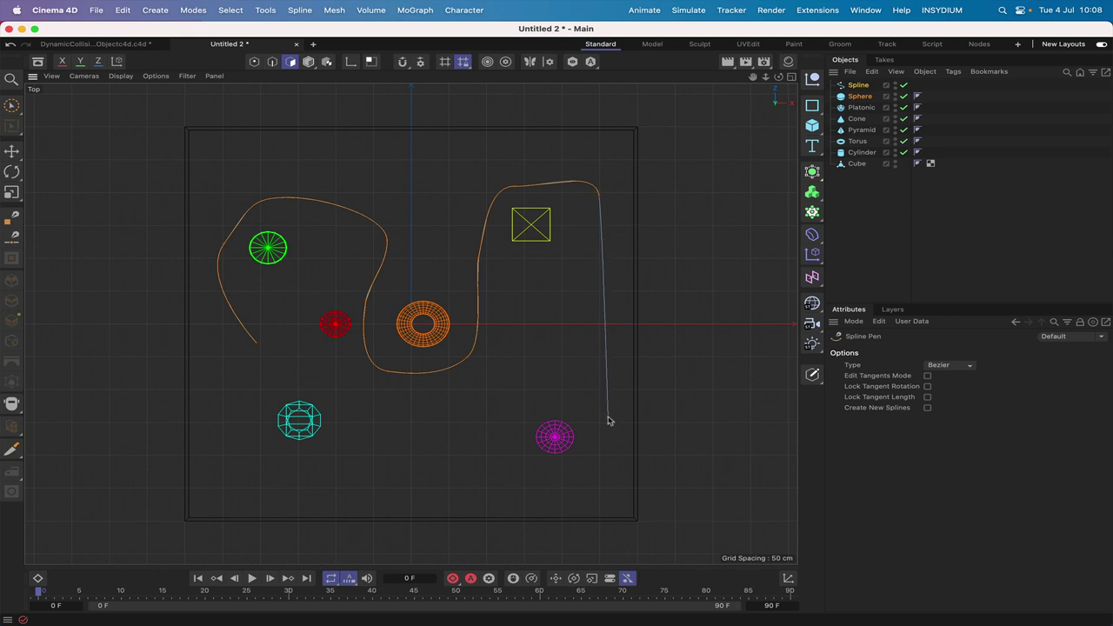
Route the spline around the outside of the cone and dodecahedron, close it at its start point, and deselect everything.
{"action": "left_click", "coordinate": [592, 467]}
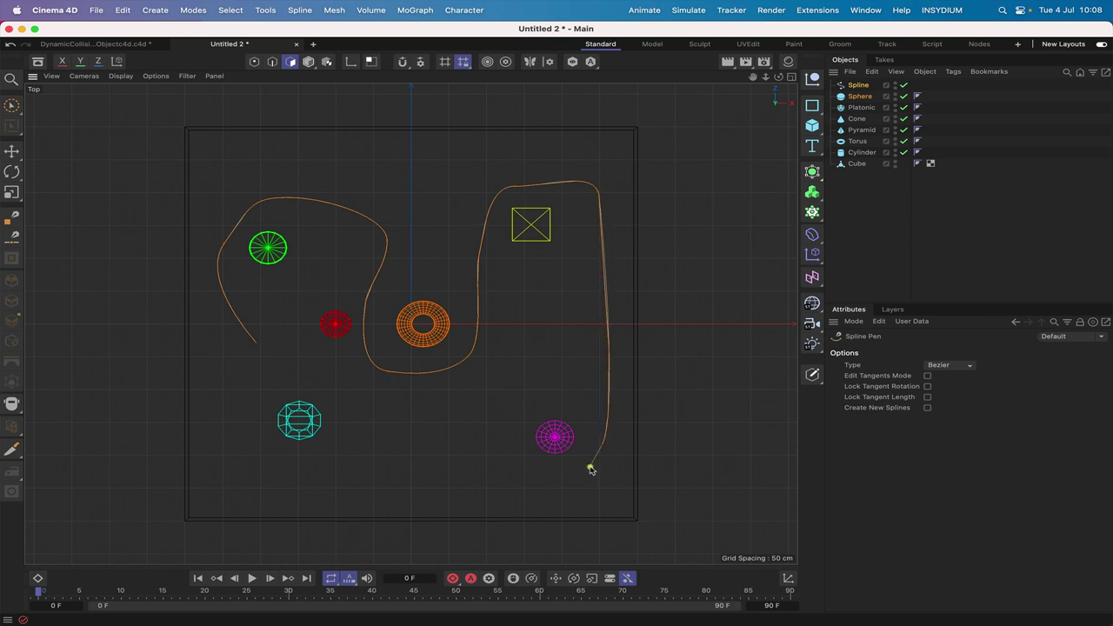
{"action": "left_click", "coordinate": [522, 483]}
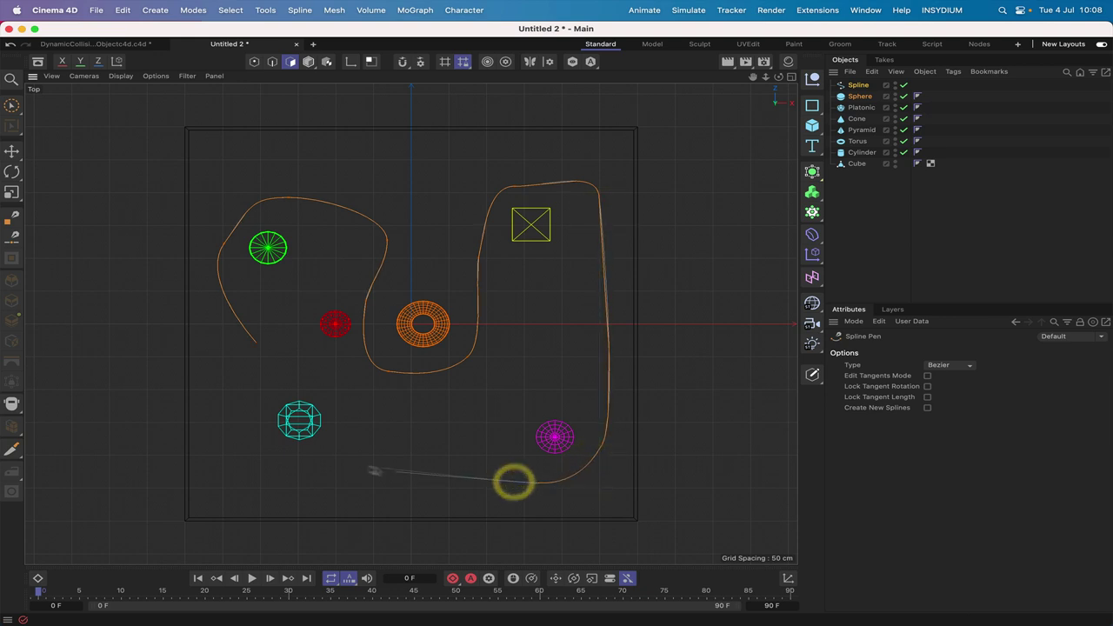
{"action": "left_click", "coordinate": [291, 455]}
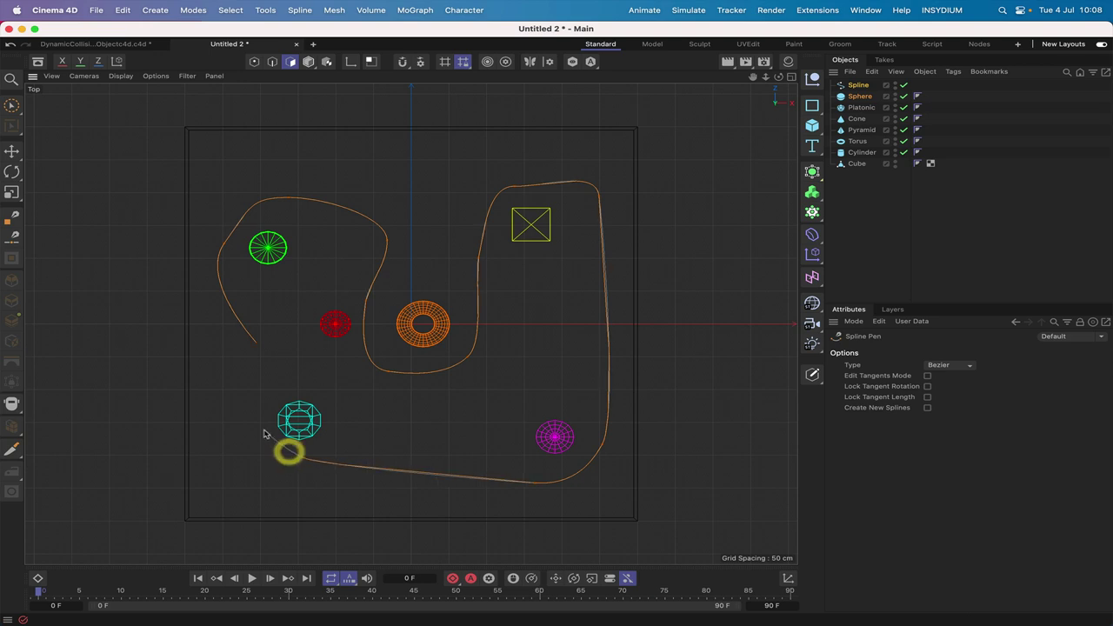
{"action": "left_click_drag", "start_coordinate": [244, 430], "coordinate": [241, 402]}
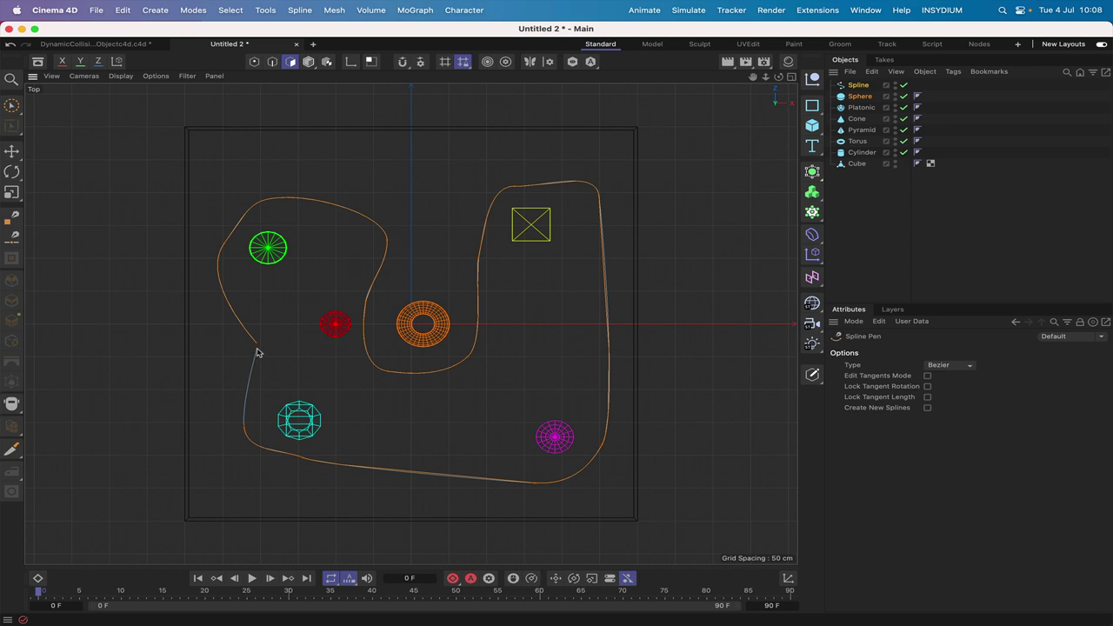
{"action": "left_click", "coordinate": [264, 373]}
{"action": "left_click", "coordinate": [256, 345]}
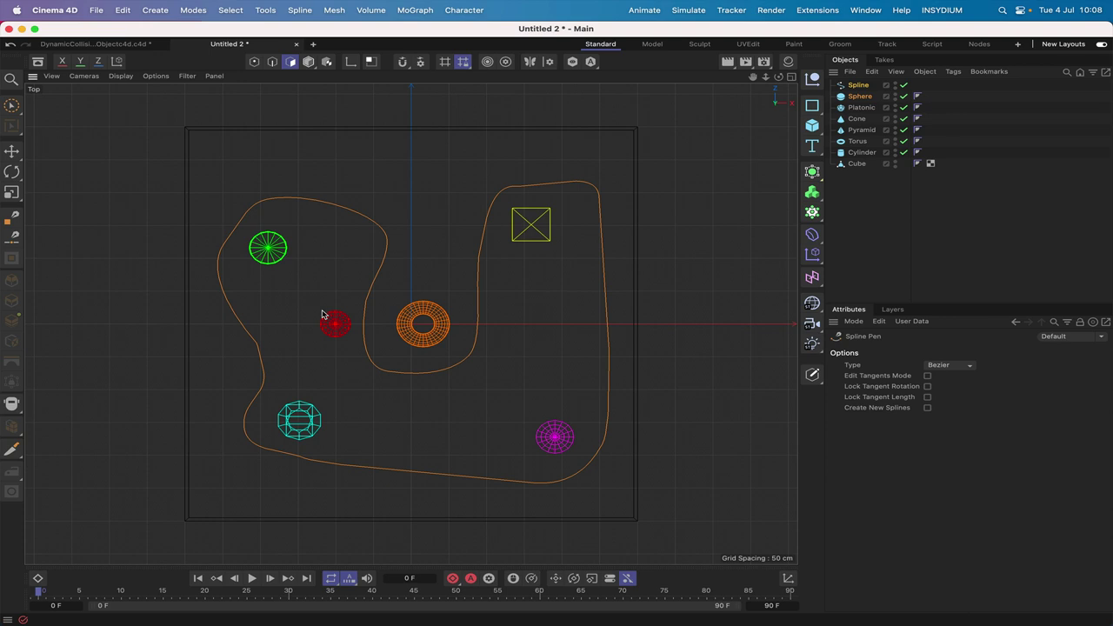
{"action": "key", "text": "super+shift+a"}
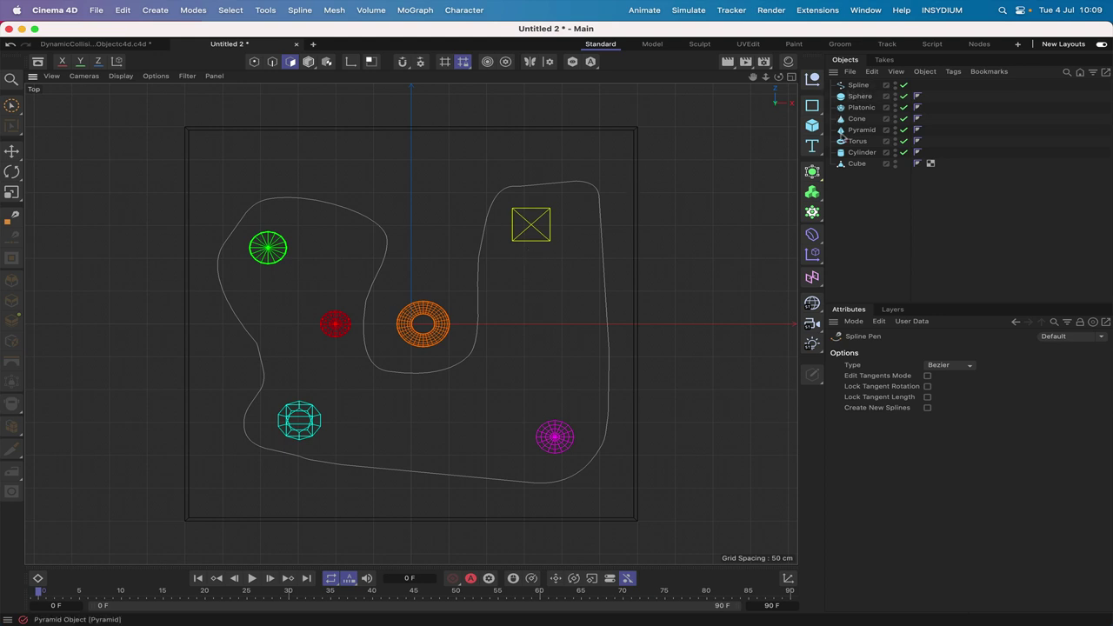
Add an Align to Spline tag to the sphere with the drawn spline as its path, and try its position slider, returning it to 0%.
{"action": "left_click", "coordinate": [859, 97]}
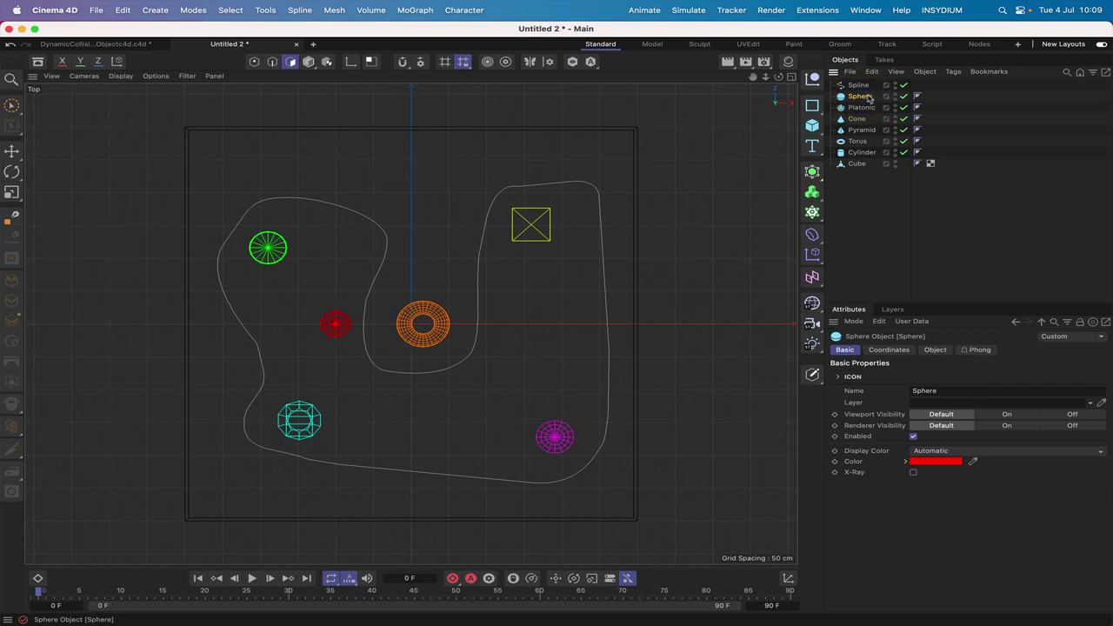
{"action": "left_click", "coordinate": [954, 72]}
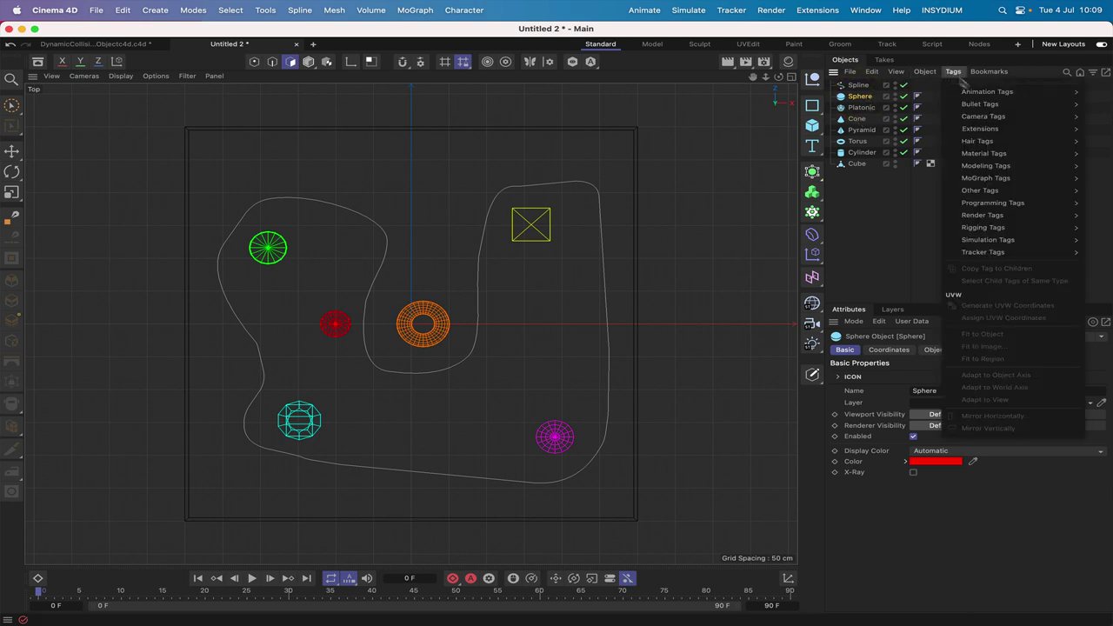
{"action": "mouse_move", "coordinate": [987, 95]}
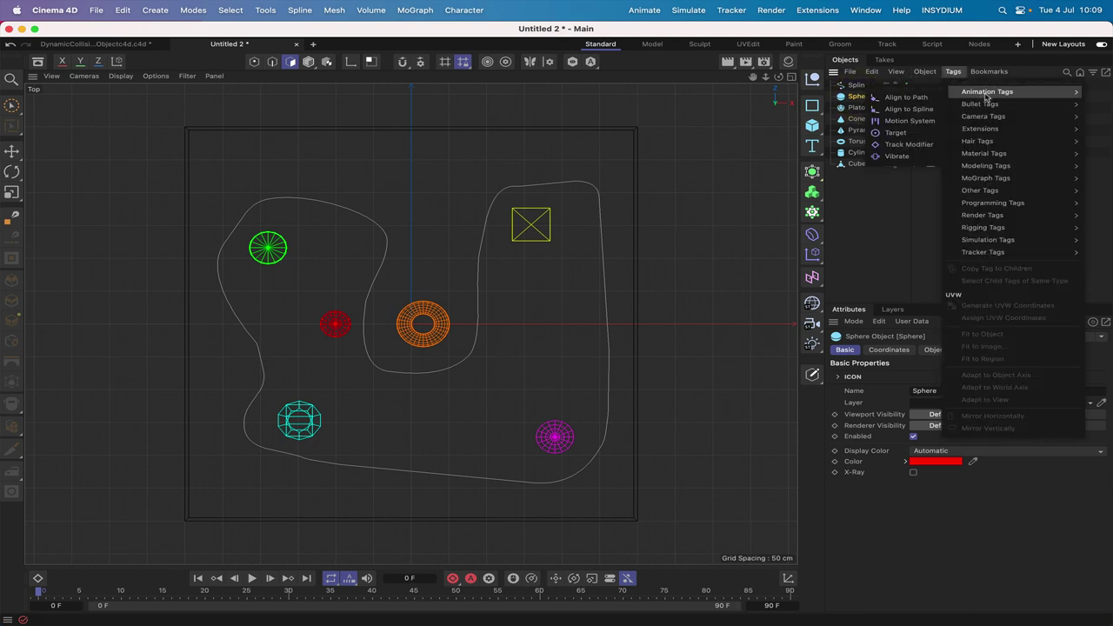
{"action": "left_click", "coordinate": [908, 110]}
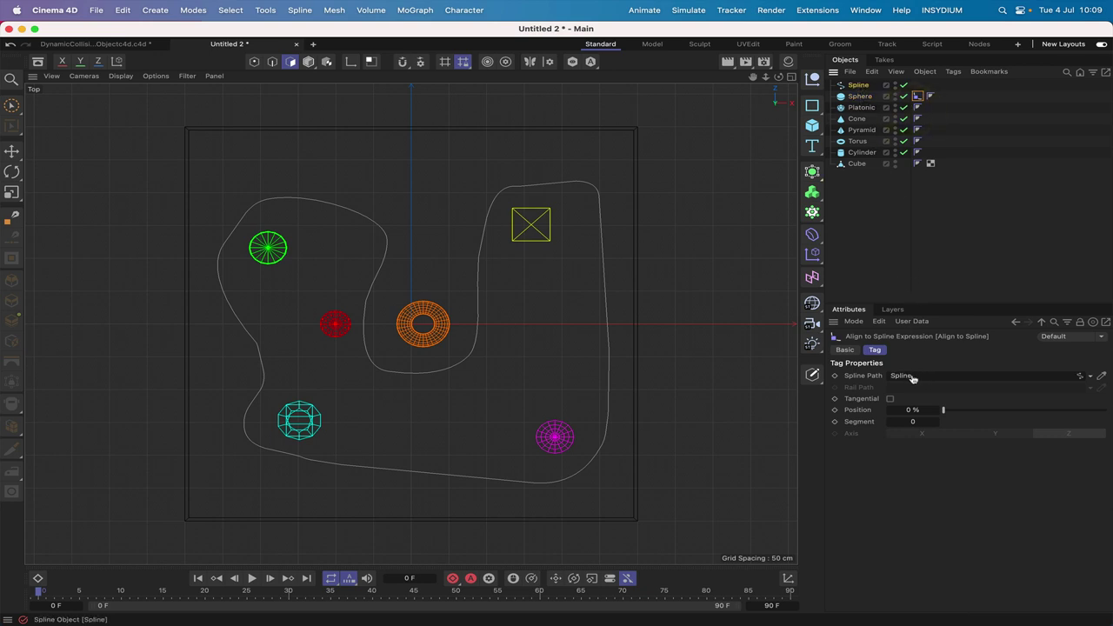
{"action": "left_click_drag", "start_coordinate": [912, 378], "coordinate": [913, 376]}
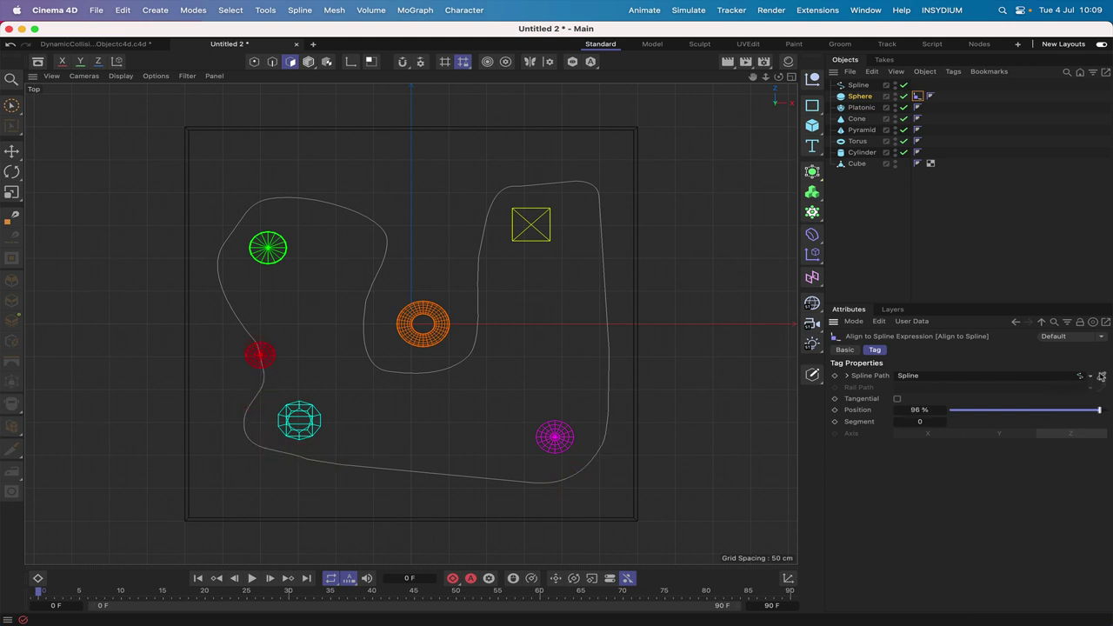
{"action": "left_click_drag", "start_coordinate": [1069, 410], "coordinate": [949, 409]}
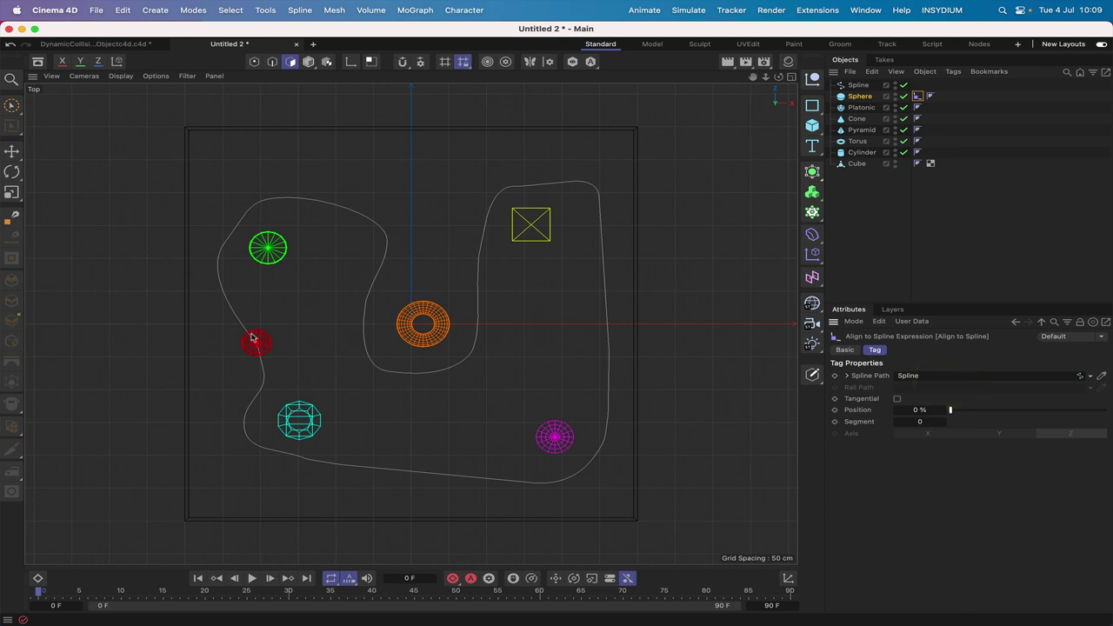
Add a Bullet Rigid Body tag to the sphere.
{"action": "left_click", "coordinate": [861, 95]}
{"action": "left_click", "coordinate": [954, 72]}
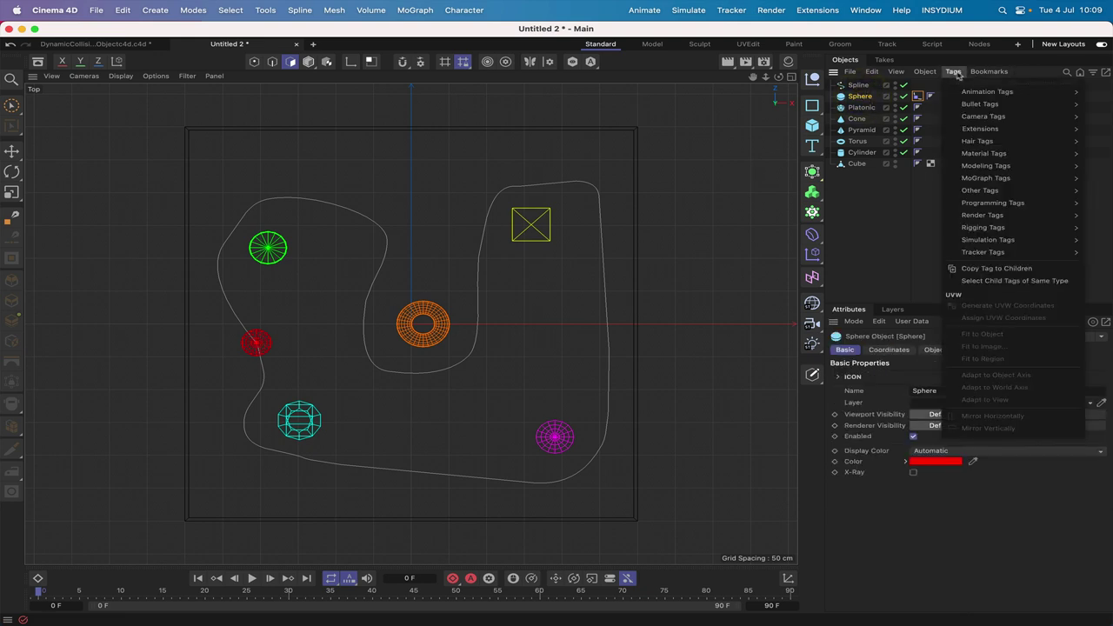
{"action": "mouse_move", "coordinate": [959, 104]}
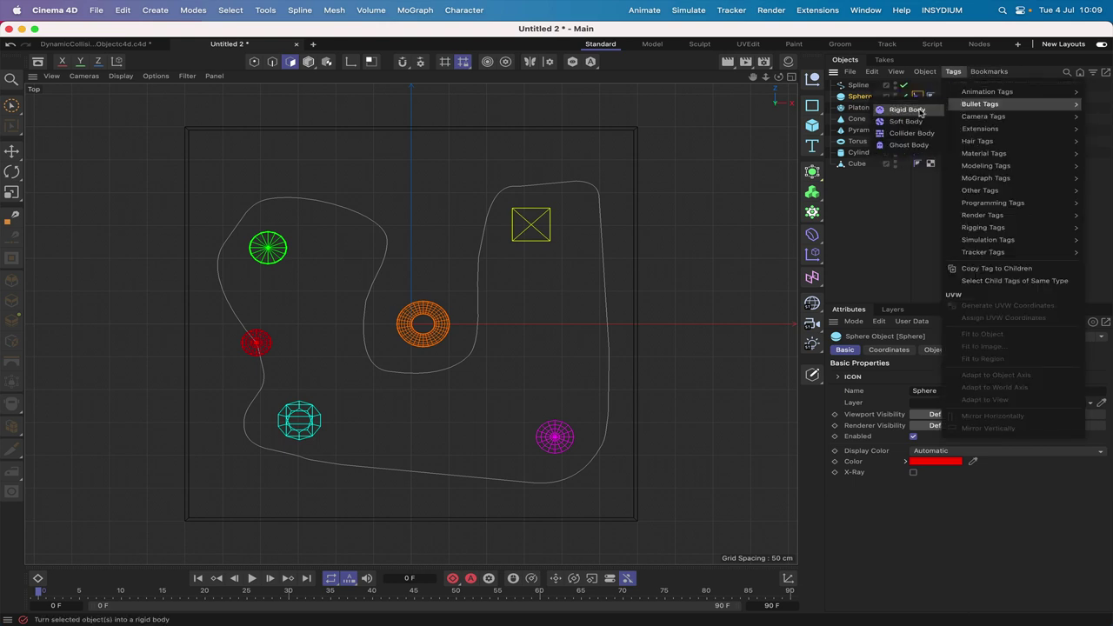
{"action": "left_click", "coordinate": [921, 111]}
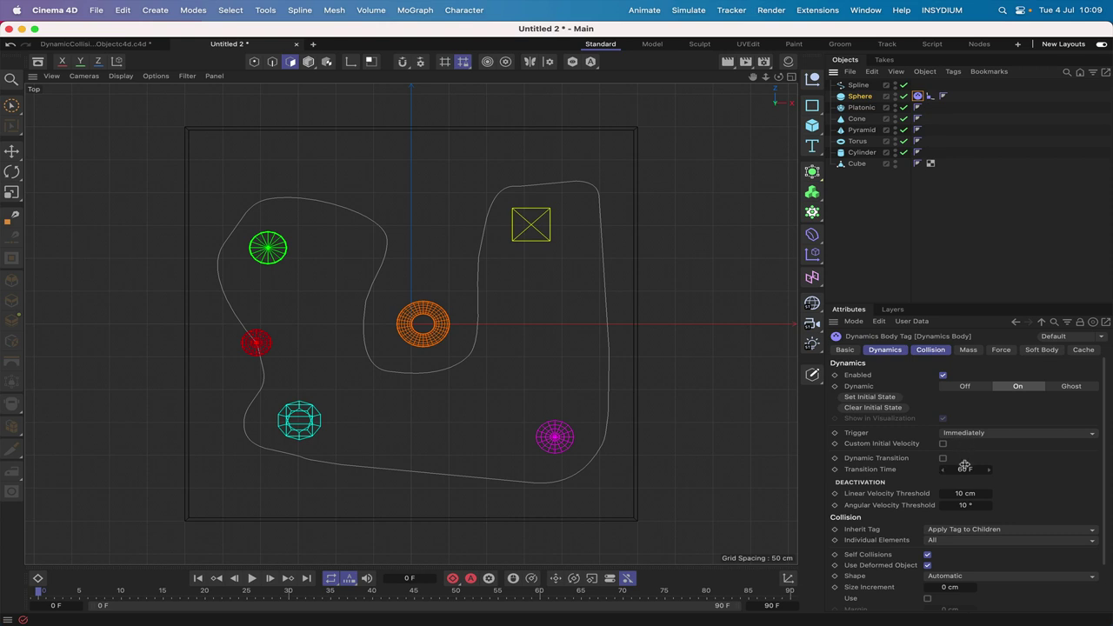
Set the sphere's rigid body tag to Inherit Tag None, Individual Elements Off, Shape Convex Hull and Follow Position 5.
{"action": "left_click", "coordinate": [941, 530]}
{"action": "left_click", "coordinate": [957, 540]}
{"action": "left_click", "coordinate": [946, 541]}
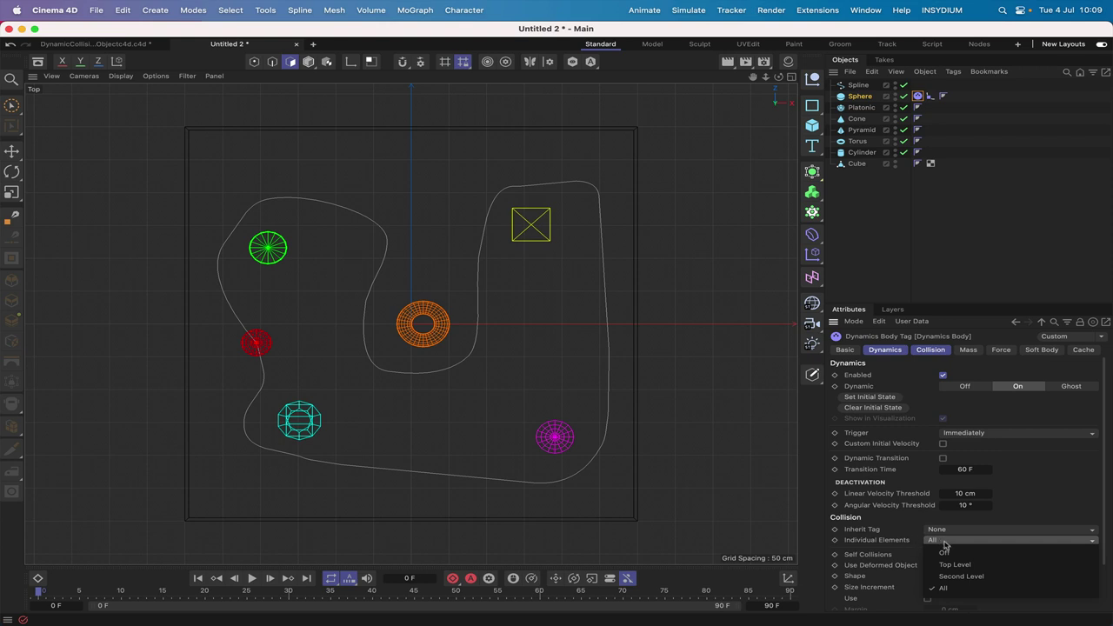
{"action": "left_click", "coordinate": [946, 553]}
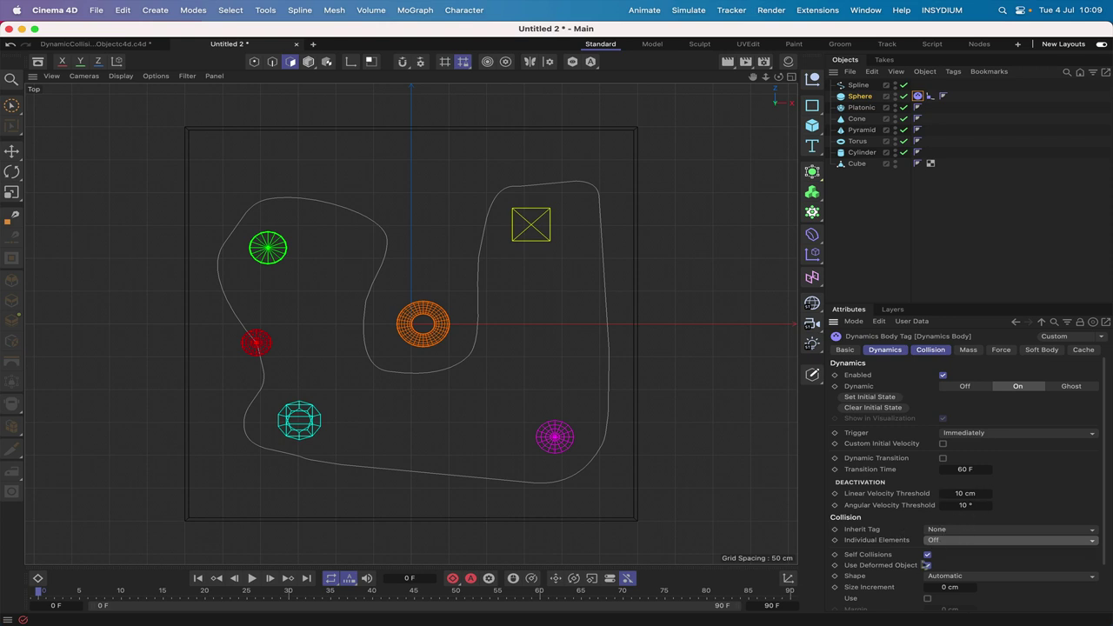
{"action": "left_click", "coordinate": [943, 577]}
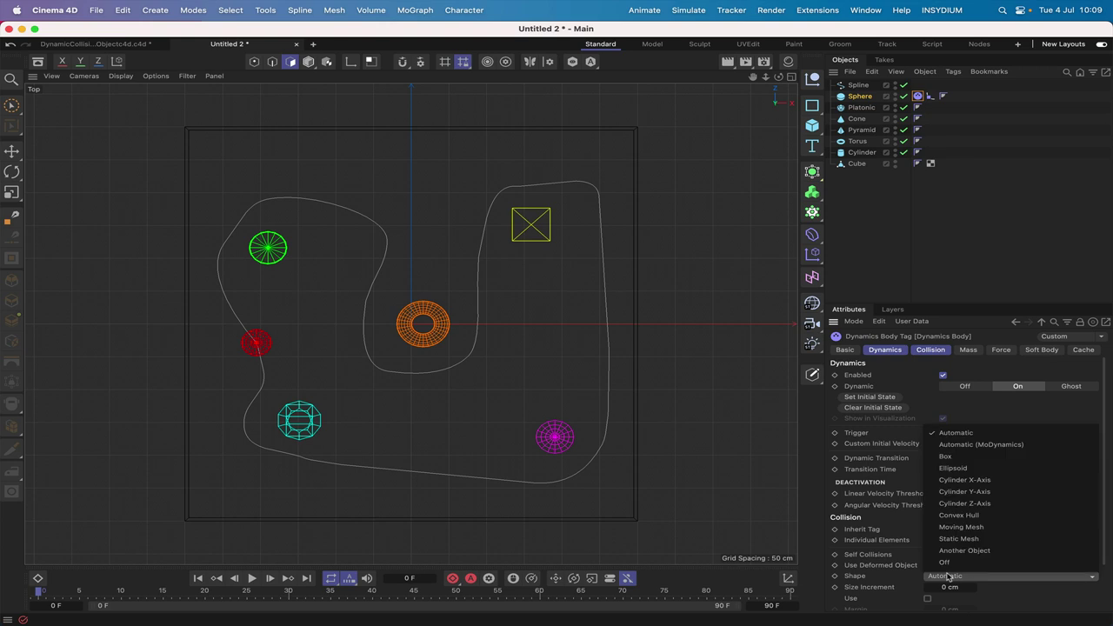
{"action": "left_click", "coordinate": [969, 516]}
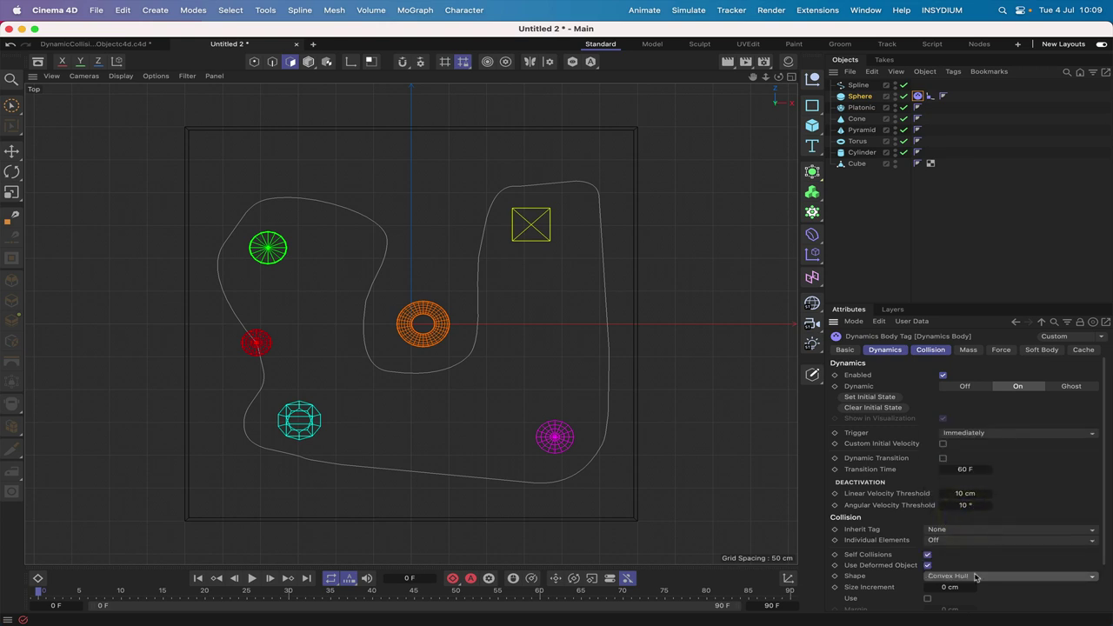
{"action": "left_click", "coordinate": [1001, 350]}
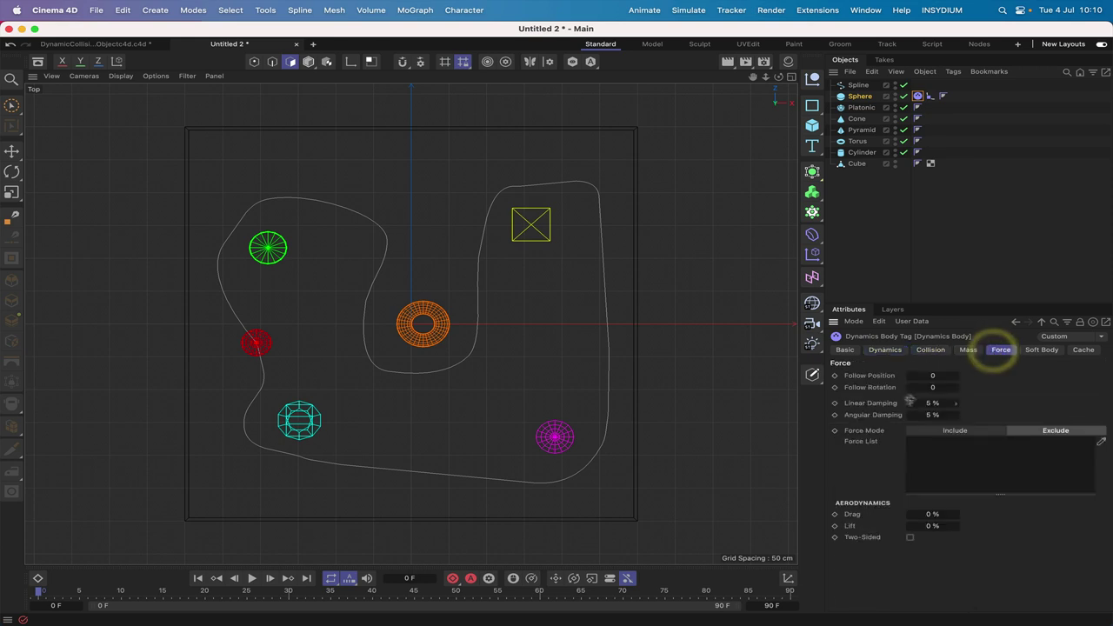
{"action": "left_click", "coordinate": [935, 376]}
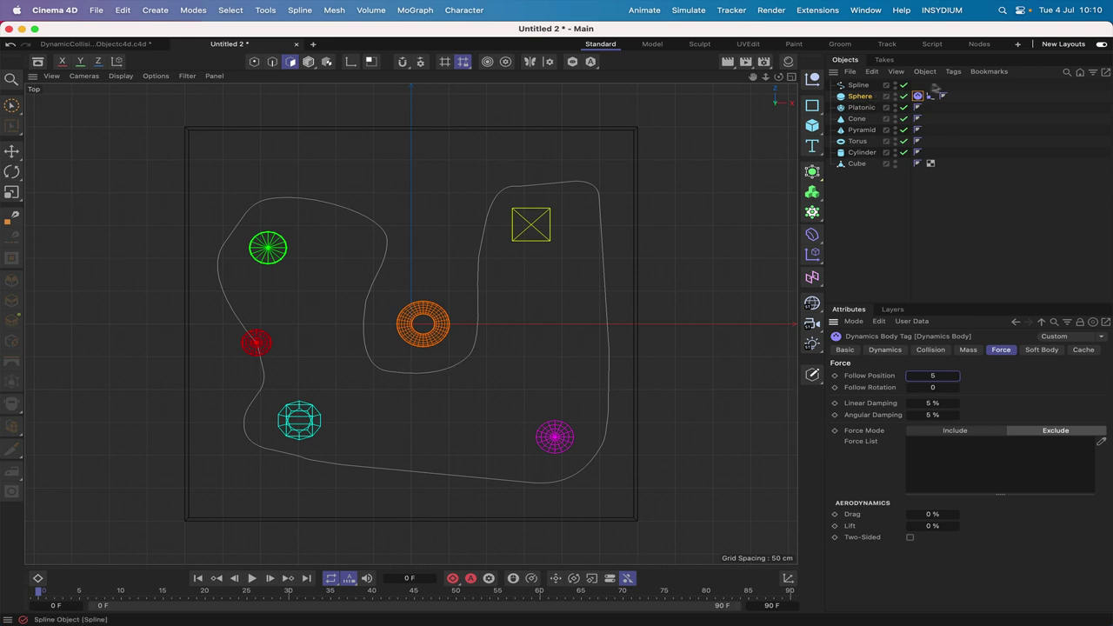
Extend the timeline to 300 frames and keyframe the sphere's Align to Spline position at 0% on frame 0.
{"action": "left_click", "coordinate": [929, 96]}
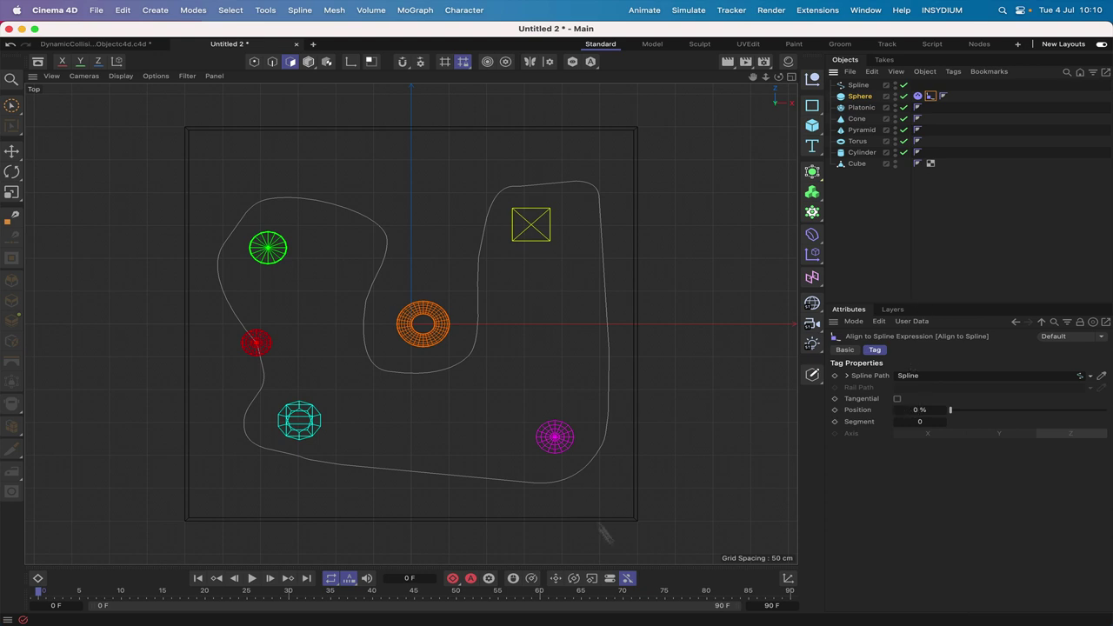
{"action": "mouse_move", "coordinate": [892, 608]}
{"action": "key", "text": "Return"}
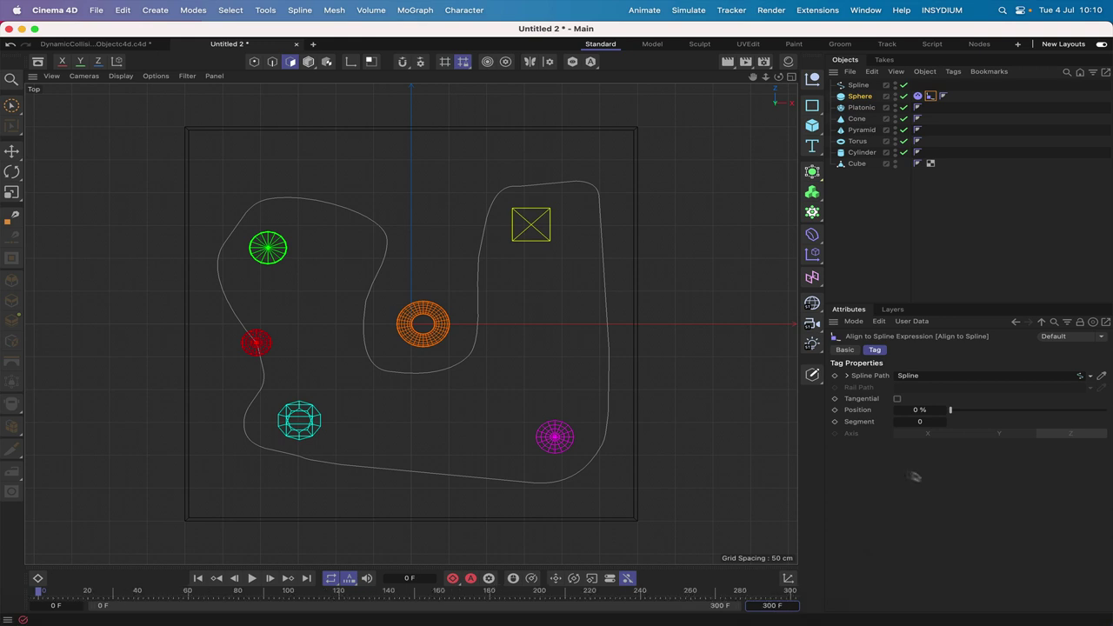
{"action": "left_click", "coordinate": [835, 410]}
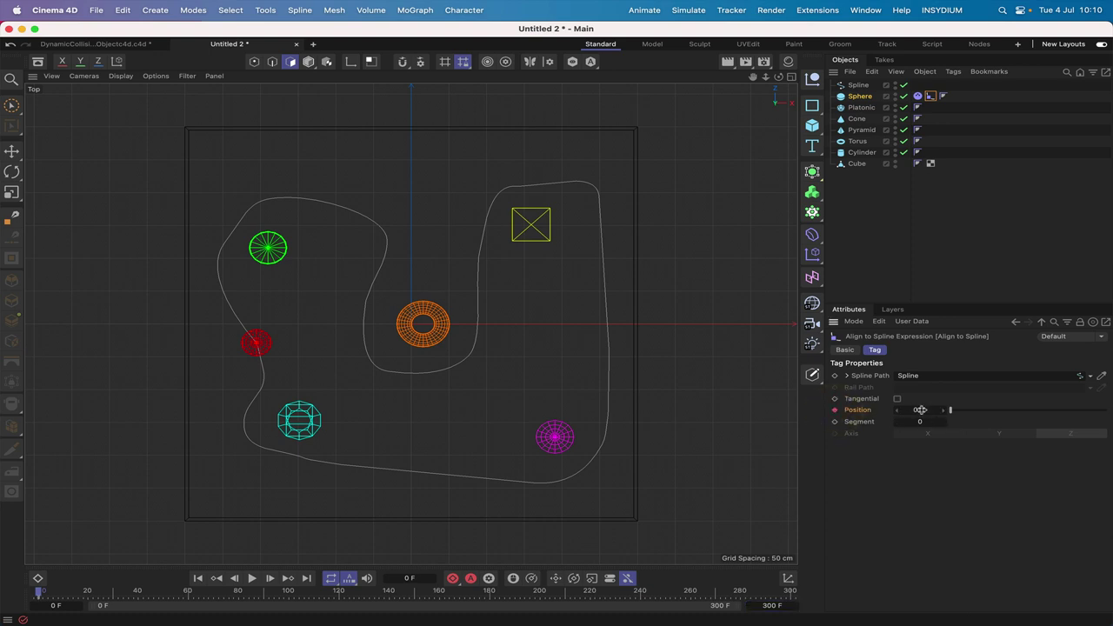
Keyframe the sphere's Align to Spline position at 100% on the last frame, 300.
{"action": "left_click", "coordinate": [306, 578]}
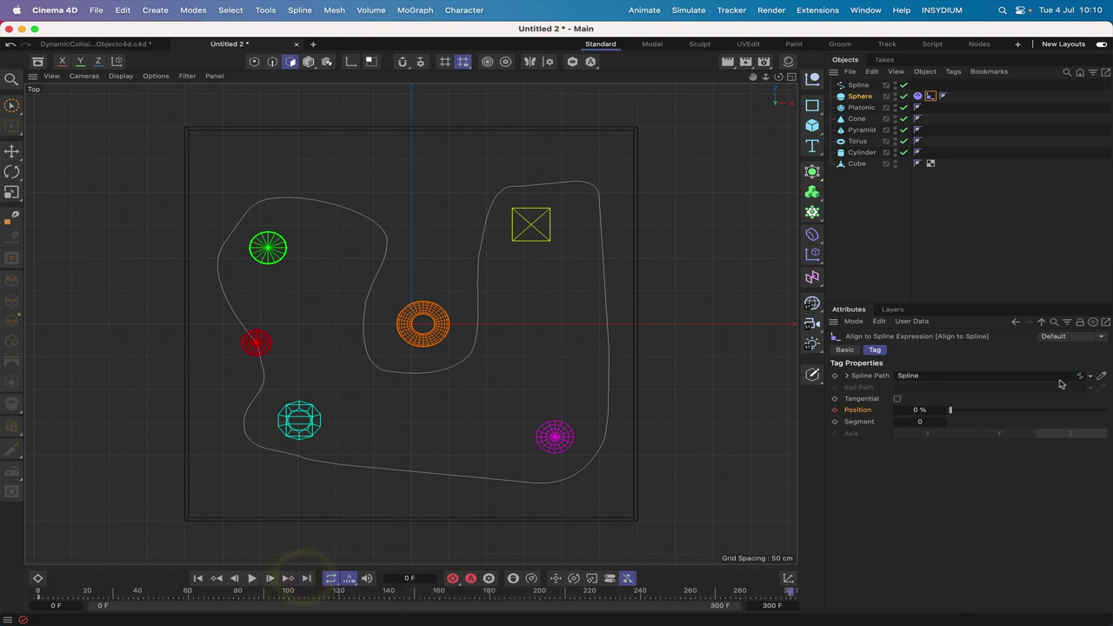
{"action": "left_click", "coordinate": [915, 409]}
{"action": "type", "text": "100"}
{"action": "key", "text": "Return"}
{"action": "left_click", "coordinate": [835, 410]}
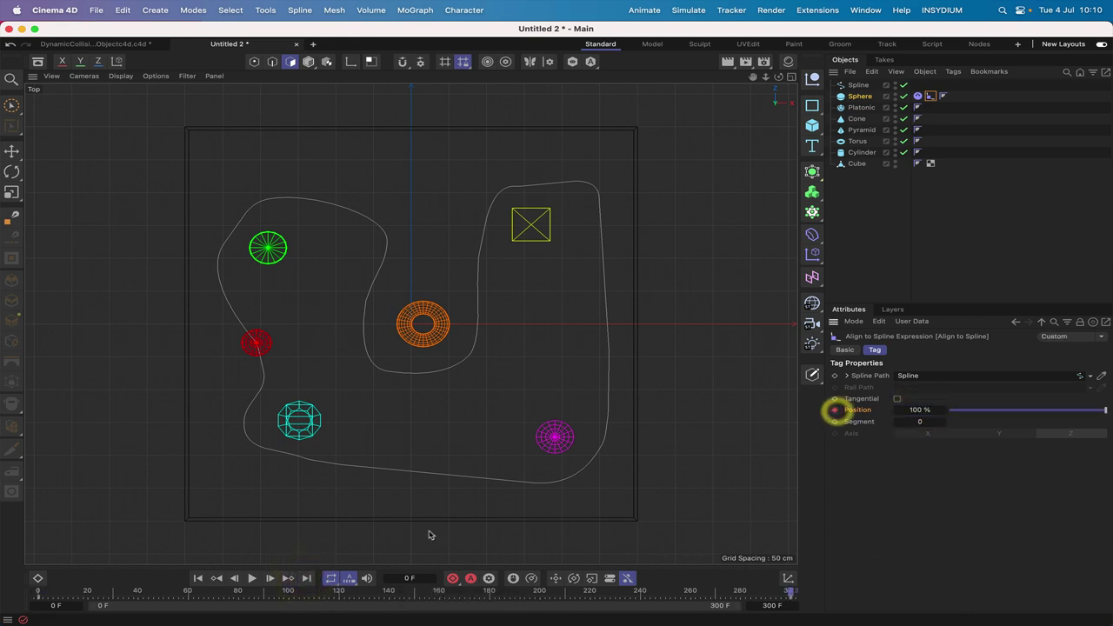
Play the sphere's spline animation from frame 0 in the Top view, stop it and rewind to the start.
{"action": "left_click", "coordinate": [197, 579]}
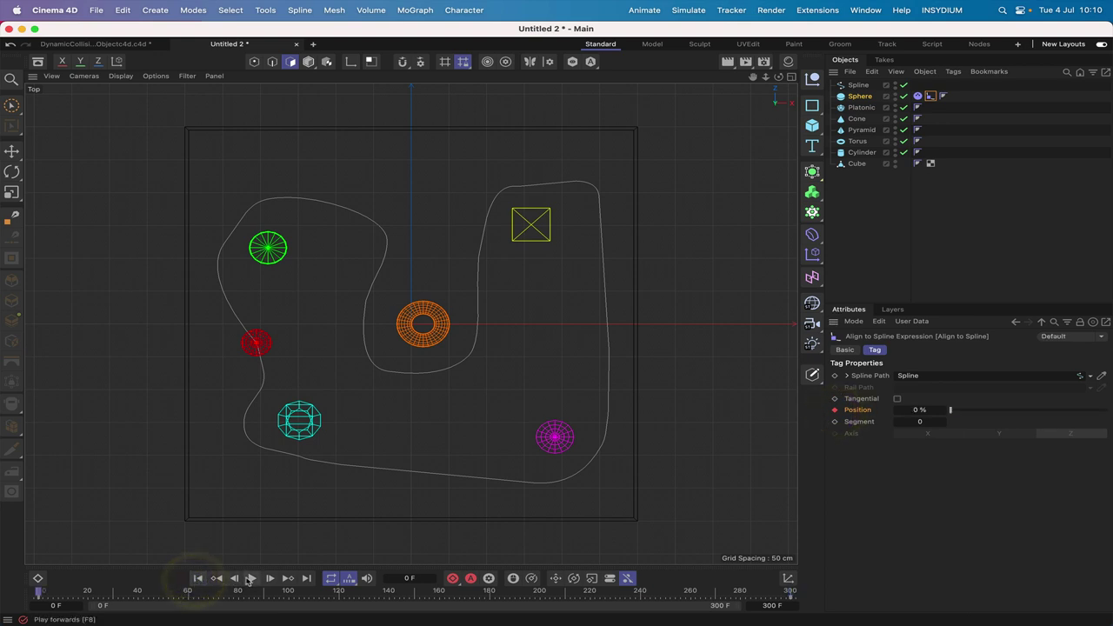
{"action": "left_click", "coordinate": [252, 578]}
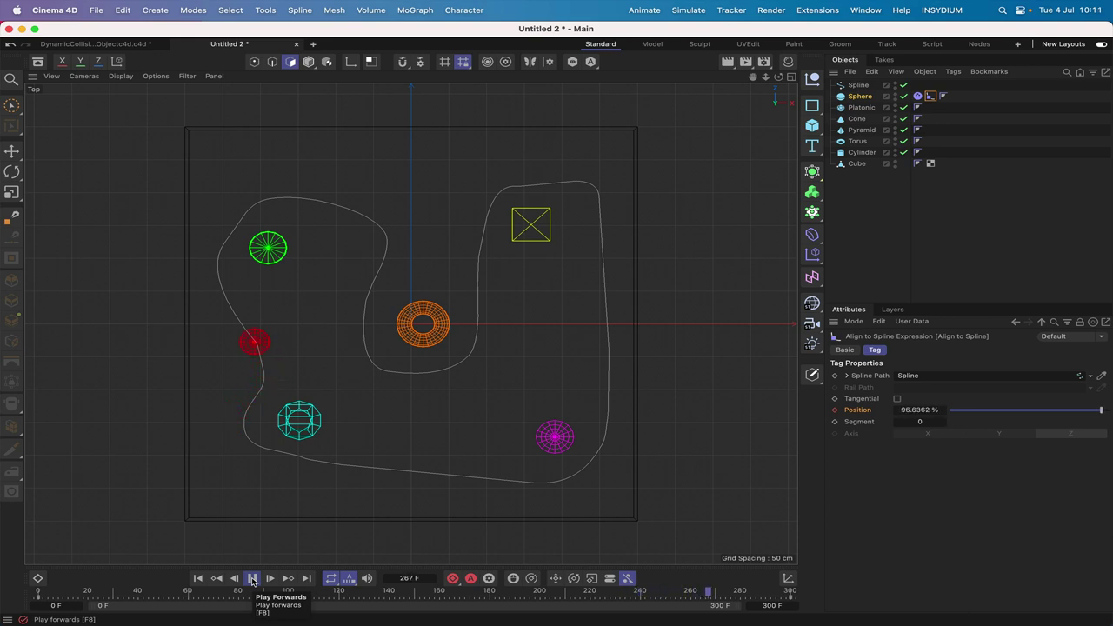
{"action": "left_click", "coordinate": [252, 578]}
{"action": "left_click", "coordinate": [199, 580]}
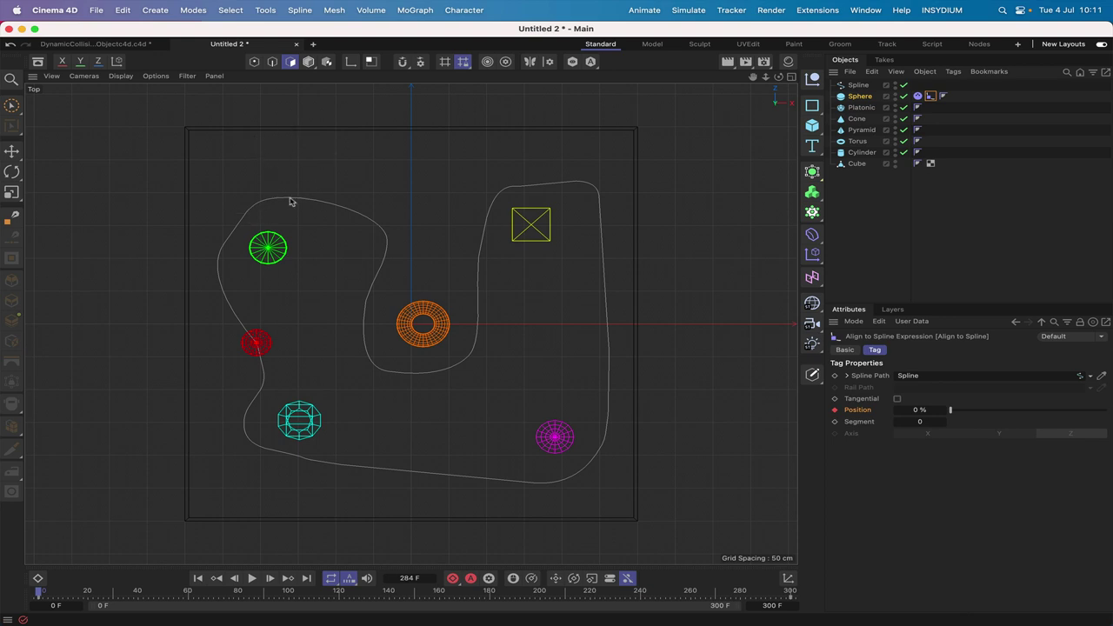
Switch to the Perspective view, play the animation to check the sphere's height against the tray, and rewind.
{"action": "key", "text": "F1"}
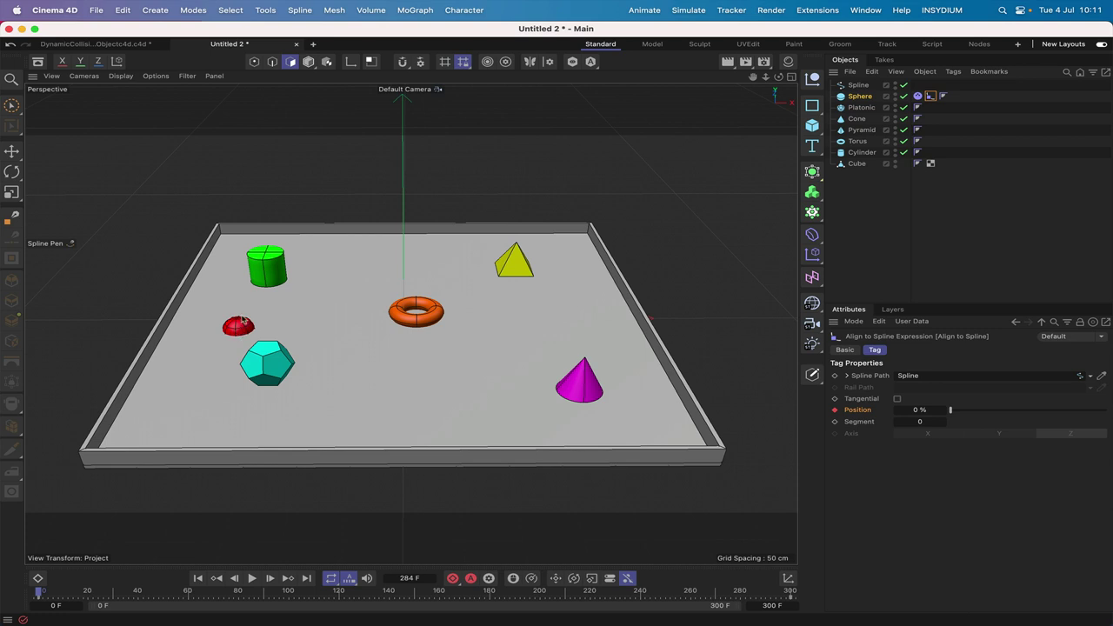
{"action": "left_click", "coordinate": [252, 578]}
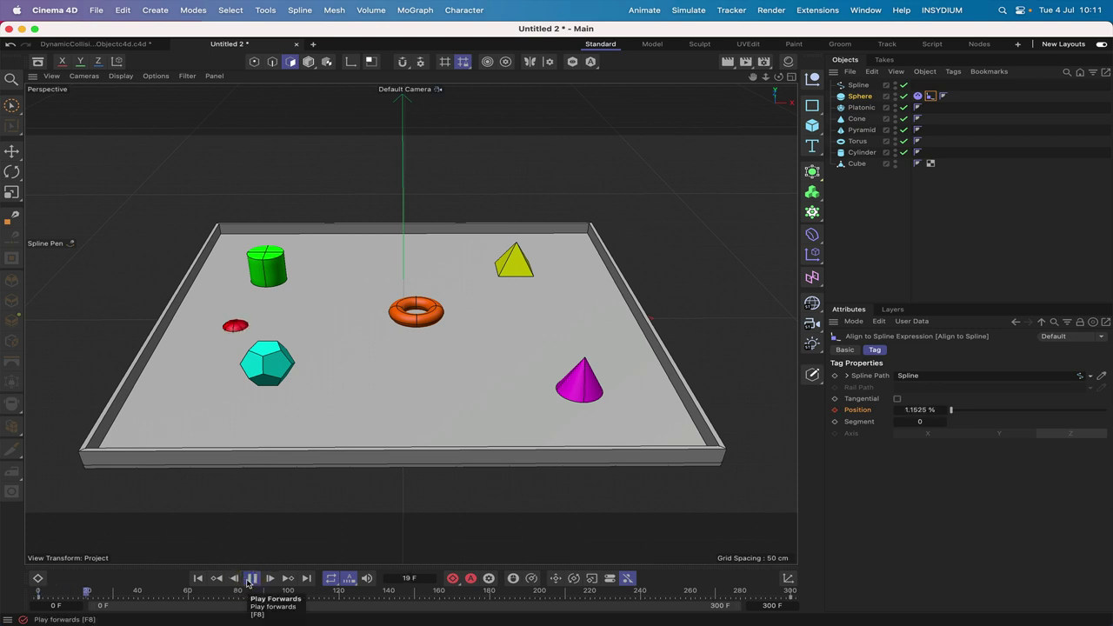
{"action": "left_click", "coordinate": [251, 578]}
{"action": "left_click", "coordinate": [198, 578]}
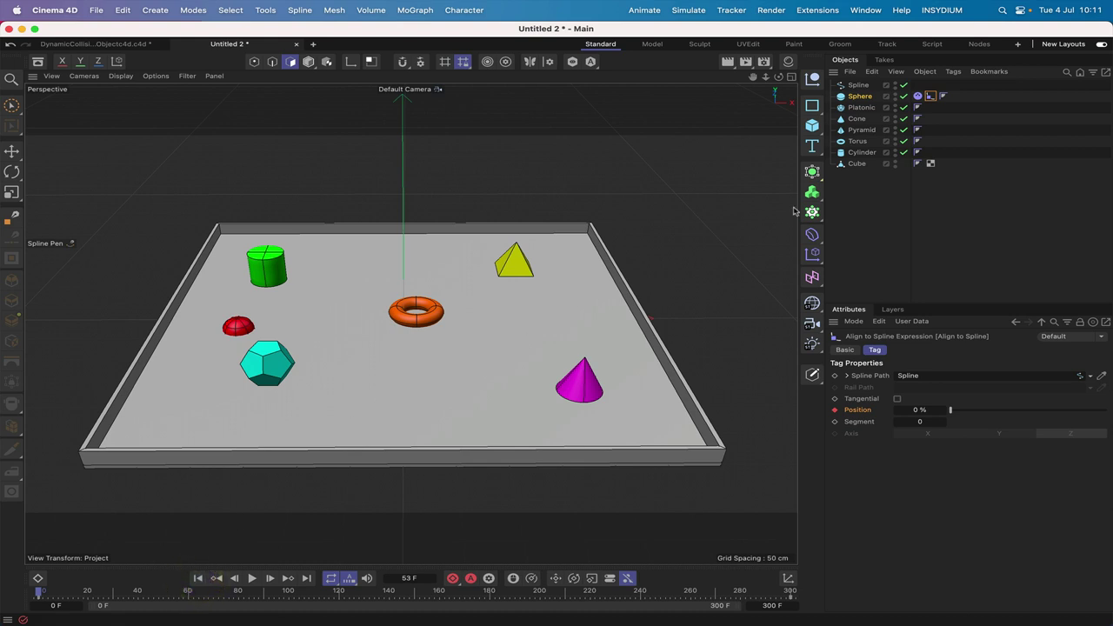
Center the spline's axis on all of its points with Axis Center.
{"action": "left_click", "coordinate": [858, 85]}
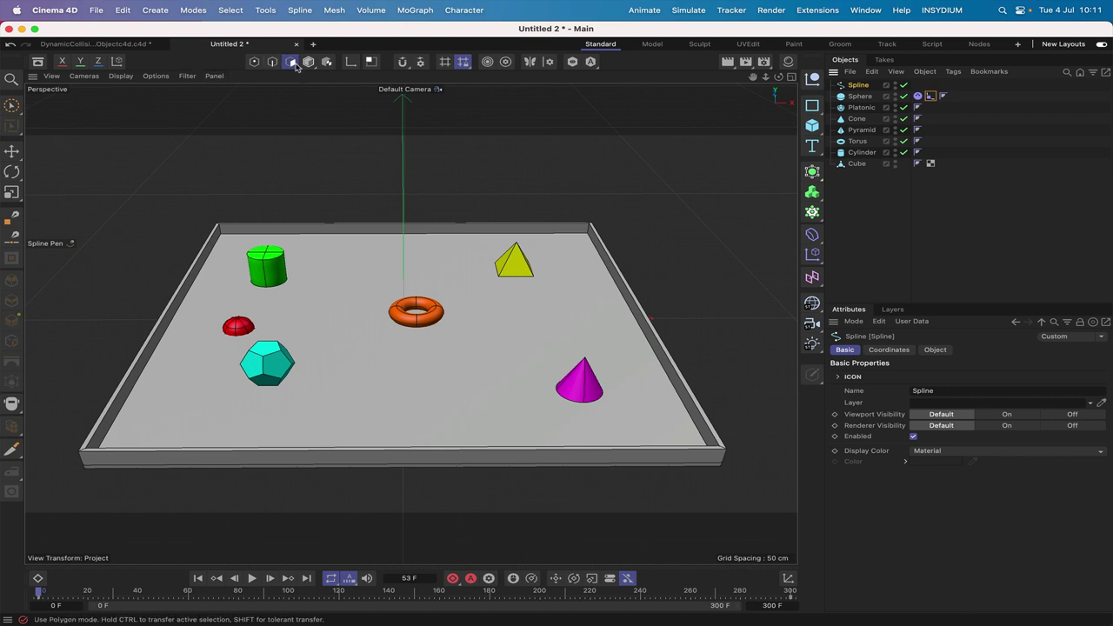
{"action": "left_click", "coordinate": [267, 10]}
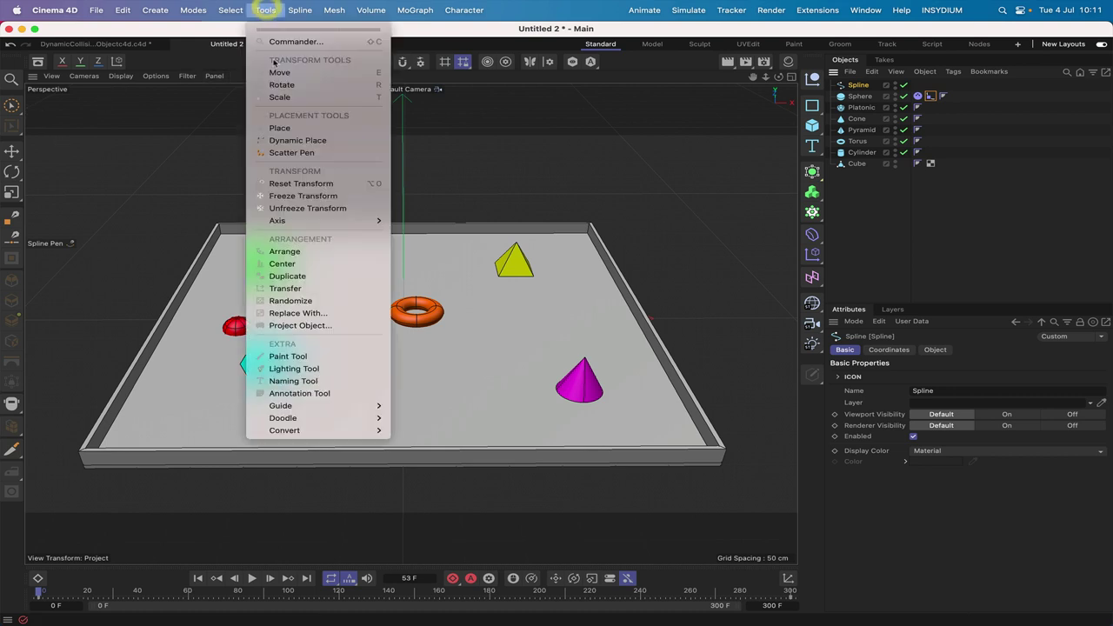
{"action": "mouse_move", "coordinate": [275, 222]}
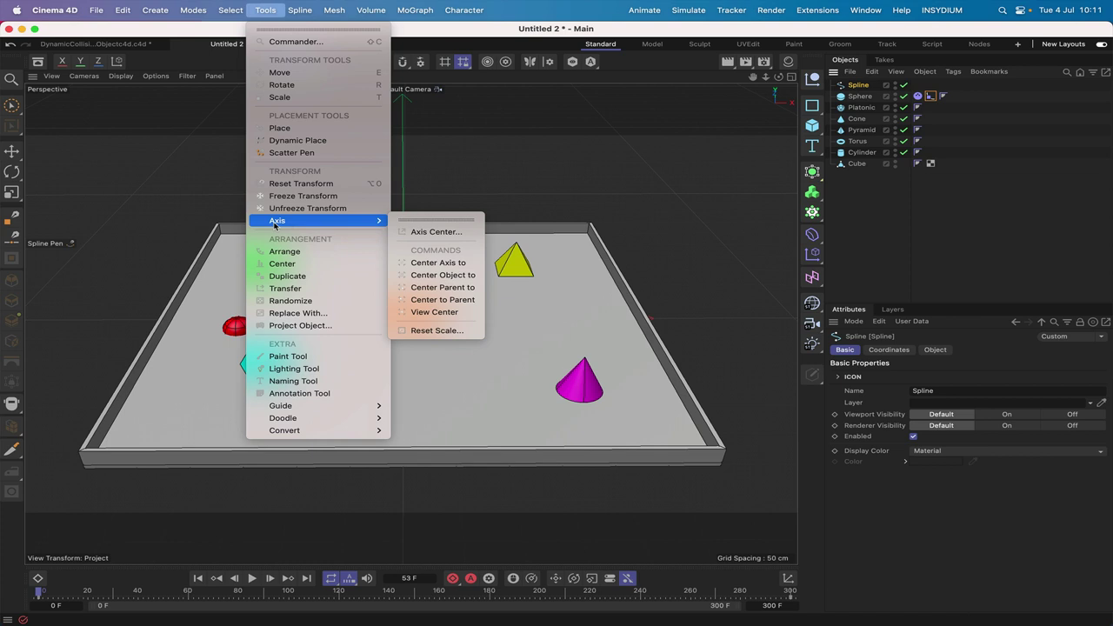
{"action": "left_click", "coordinate": [431, 232]}
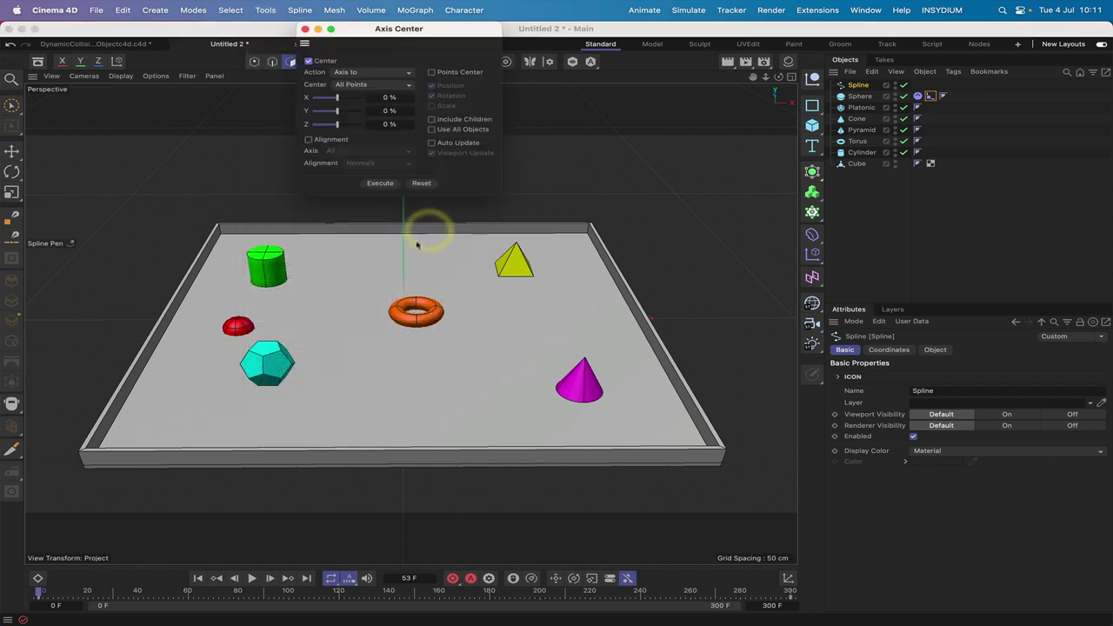
{"action": "left_click", "coordinate": [383, 185]}
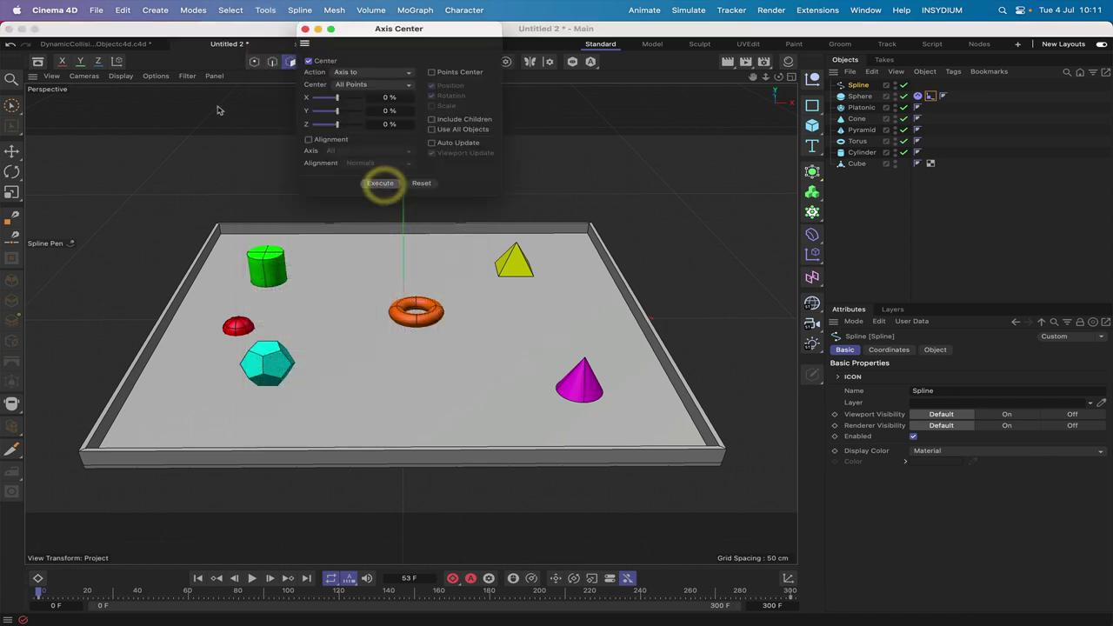
{"action": "left_click", "coordinate": [305, 29]}
Raise the whole spline vertically in model mode to lift the sphere above the tray floor, and test the playback.
{"action": "left_click", "coordinate": [11, 151]}
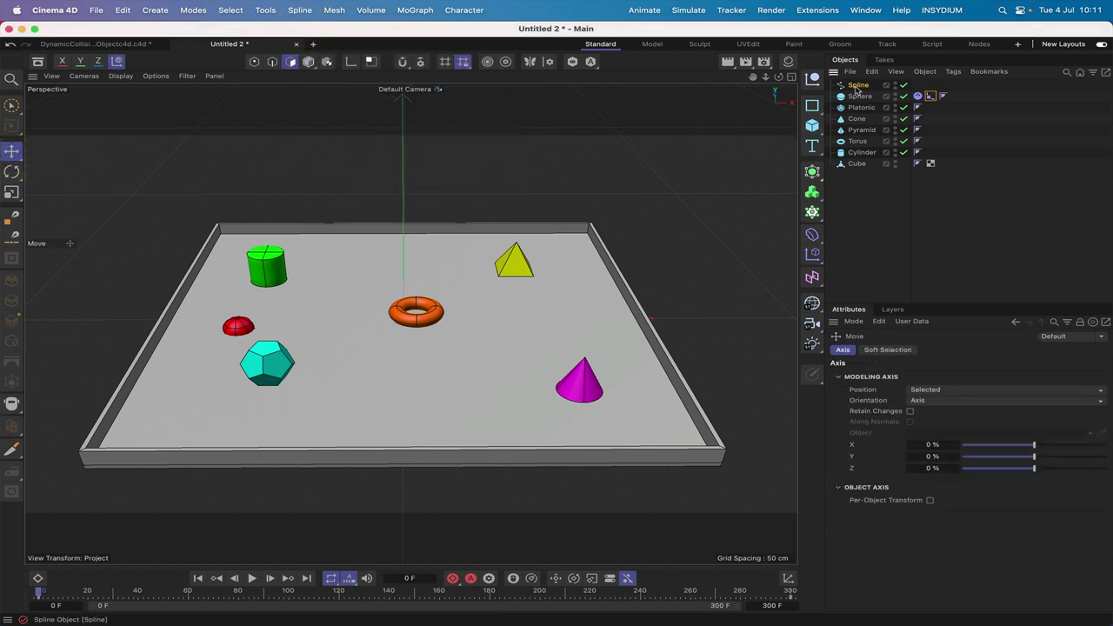
{"action": "left_click", "coordinate": [309, 61]}
{"action": "left_click_drag", "start_coordinate": [405, 246], "coordinate": [401, 238]}
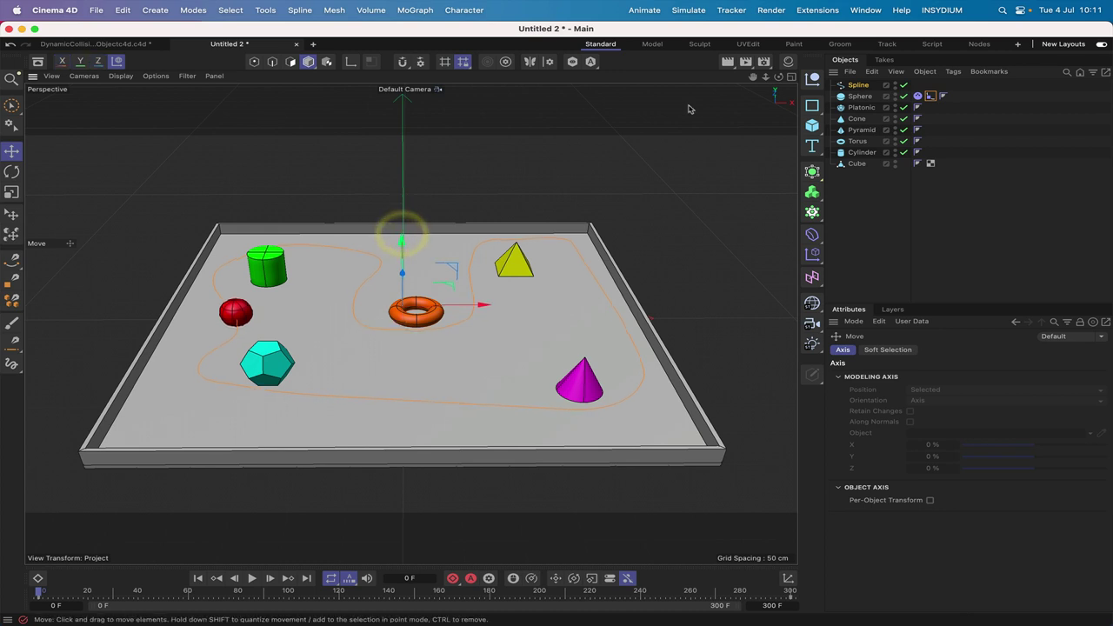
{"action": "mouse_move", "coordinate": [779, 76]}
{"action": "left_mouse_down"}
{"action": "mouse_move", "coordinate": [779, 62]}
{"action": "mouse_move", "coordinate": [779, 73]}
{"action": "left_mouse_up"}
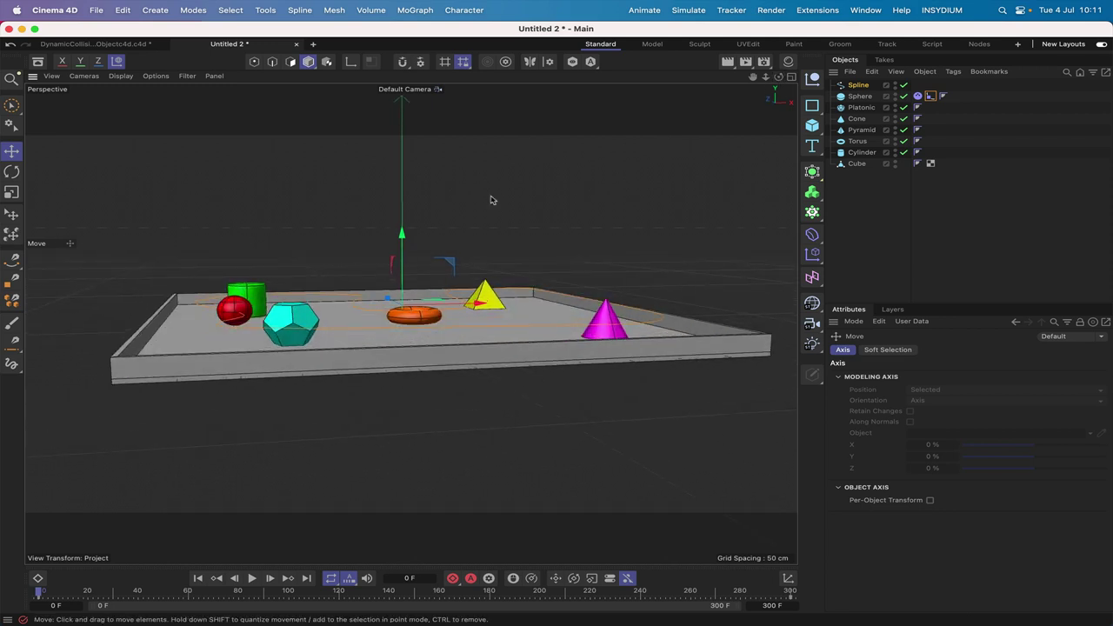
{"action": "left_click", "coordinate": [401, 234]}
{"action": "left_click_drag", "start_coordinate": [778, 76], "coordinate": [779, 87]}
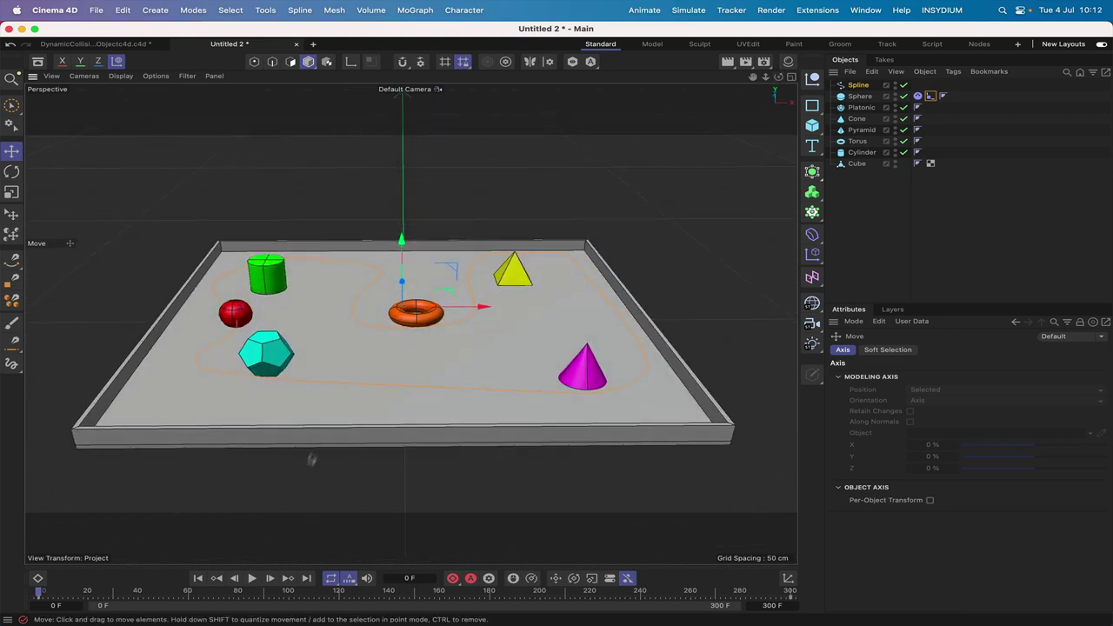
{"action": "left_click", "coordinate": [252, 578]}
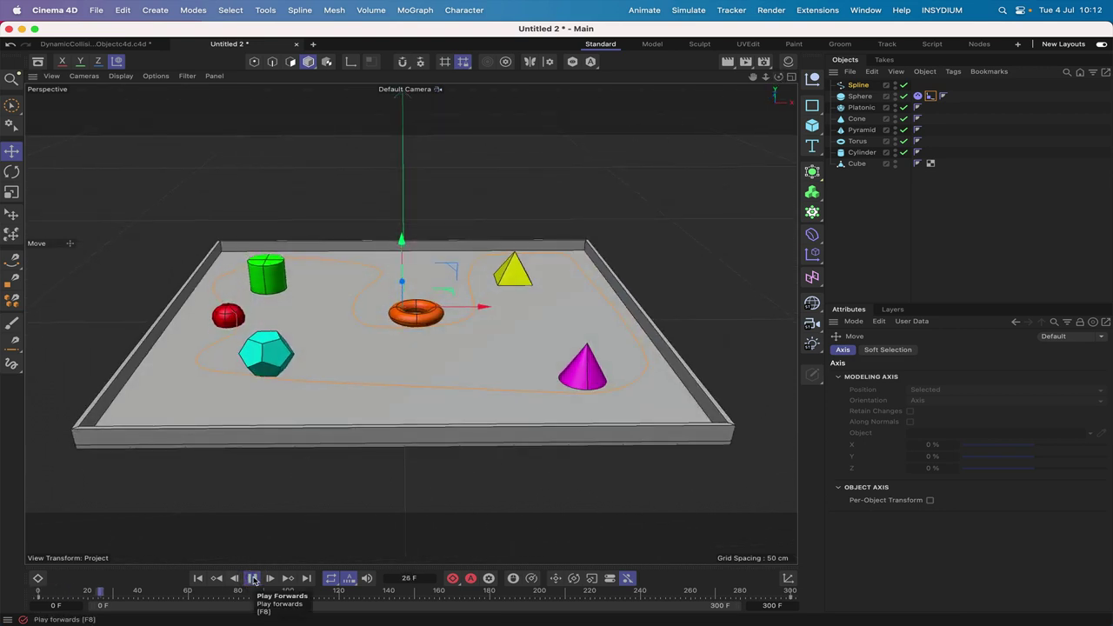
{"action": "left_click", "coordinate": [198, 578]}
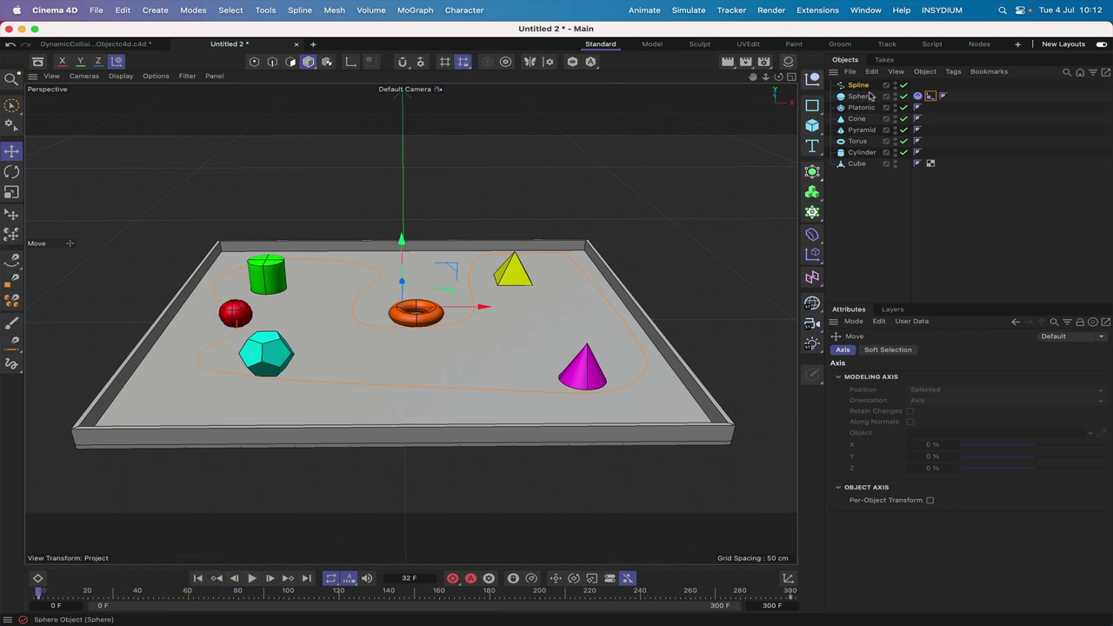
Add a Bullet Collider Body tag to the Cube tray.
{"action": "left_click", "coordinate": [856, 164]}
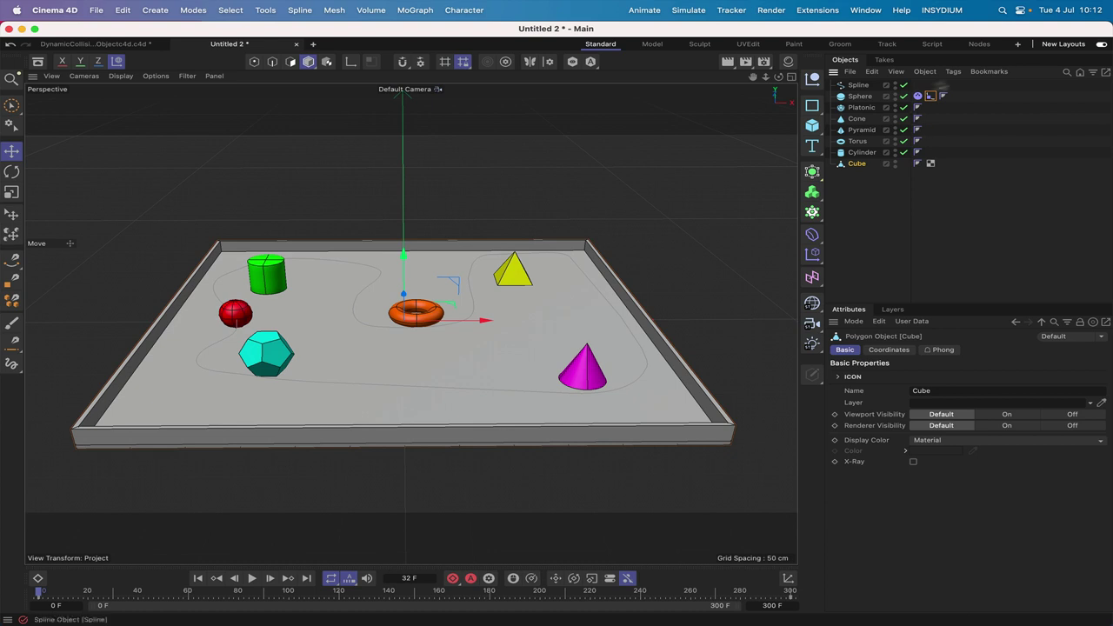
{"action": "left_click", "coordinate": [954, 72]}
{"action": "mouse_move", "coordinate": [978, 105]}
{"action": "left_click", "coordinate": [917, 133]}
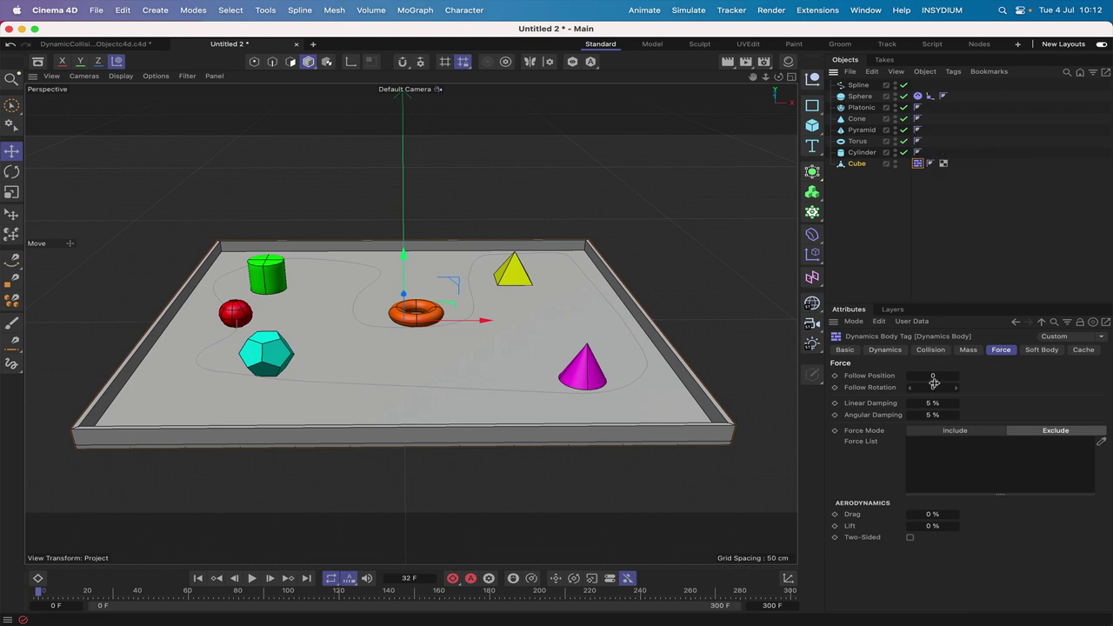
Set the collision friction of the tray's collider body to 30%.
{"action": "left_click", "coordinate": [884, 350]}
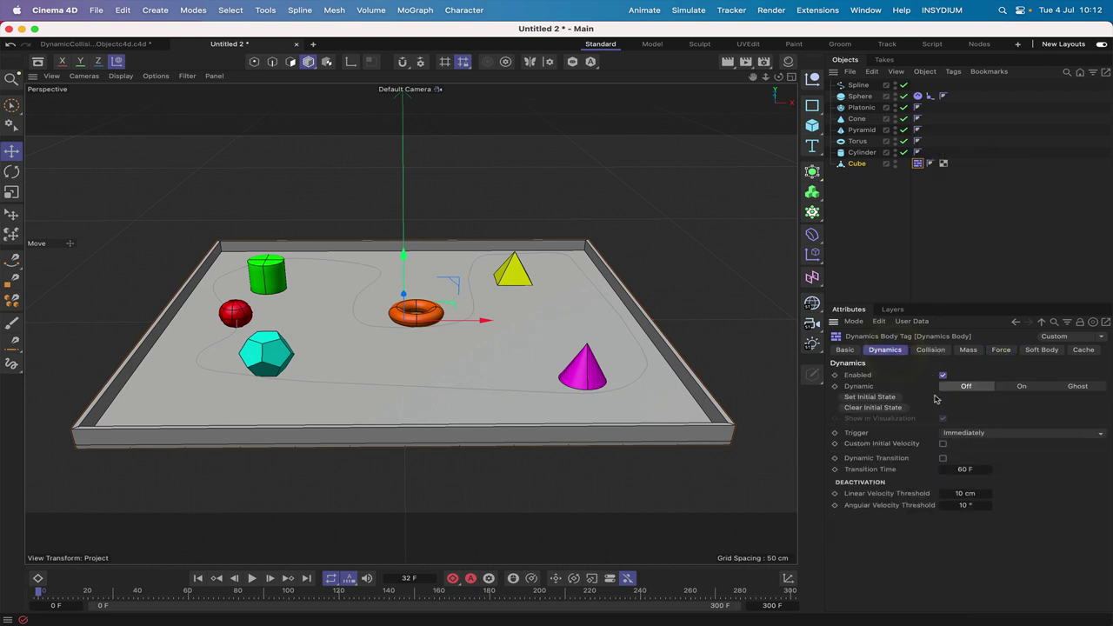
{"action": "left_click", "coordinate": [931, 349]}
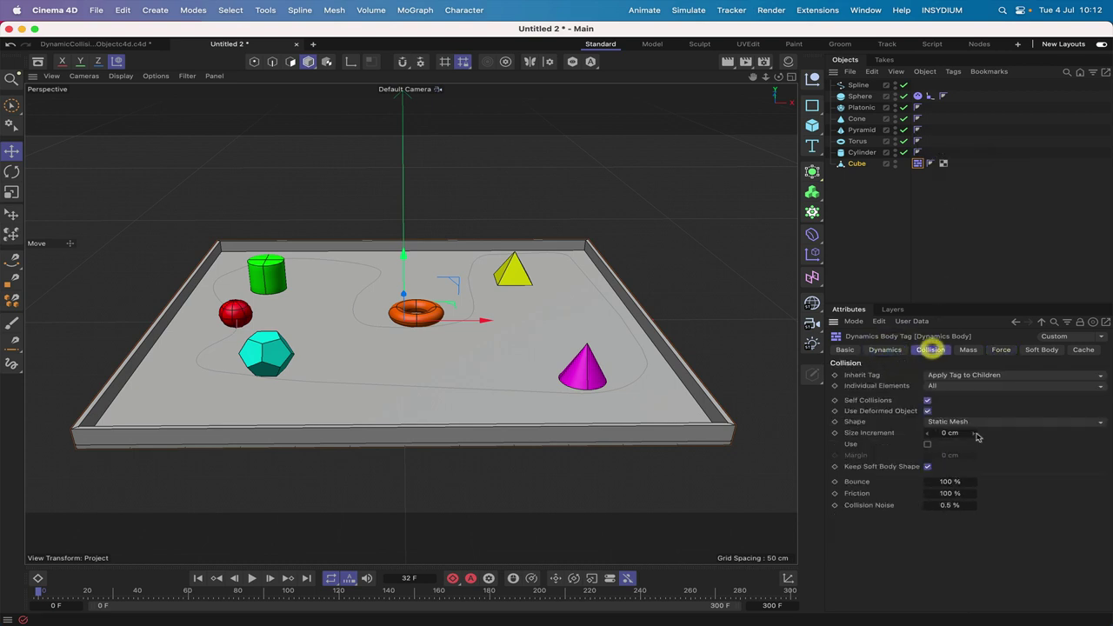
{"action": "left_click", "coordinate": [951, 493]}
{"action": "type", "text": "30"}
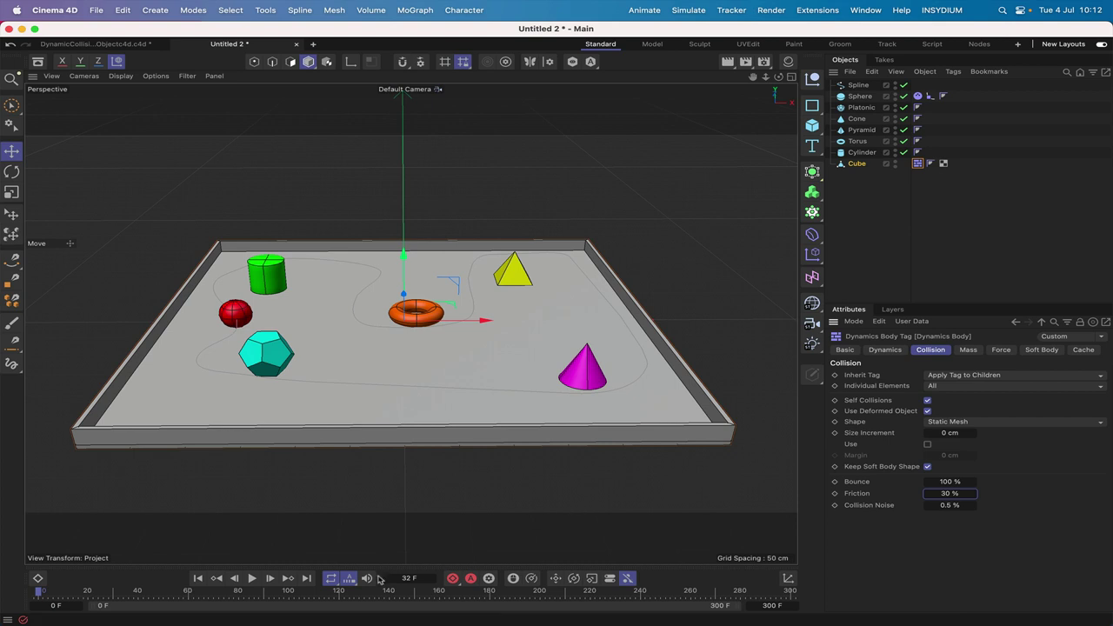
Play the simulation to check how the sphere moves with the tray as a collider, and rewind to frame 0.
{"action": "left_click", "coordinate": [251, 579]}
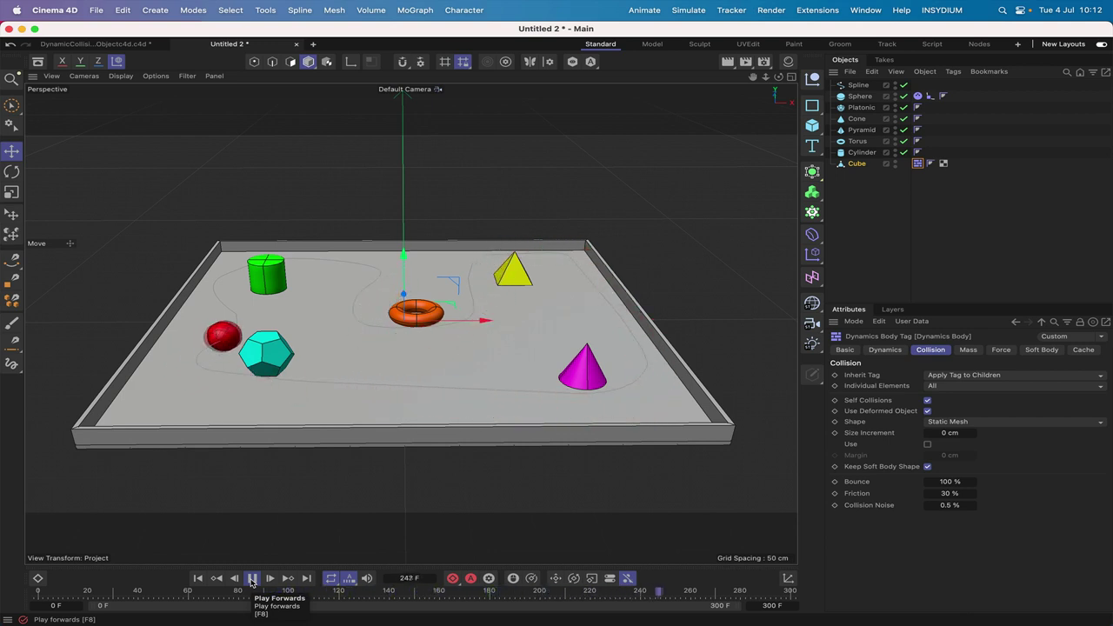
{"action": "left_click", "coordinate": [252, 578]}
{"action": "left_click", "coordinate": [197, 577]}
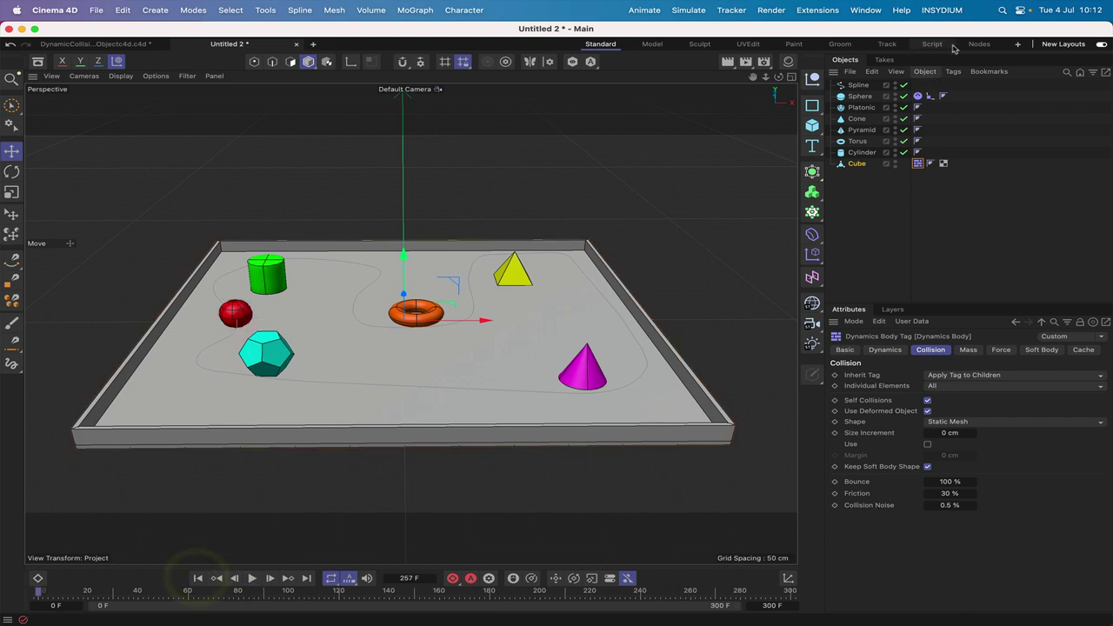
Make the Sphere's Align to Spline position curve linear in the F-Curve timeline, and close the timeline.
{"action": "left_click", "coordinate": [873, 11]}
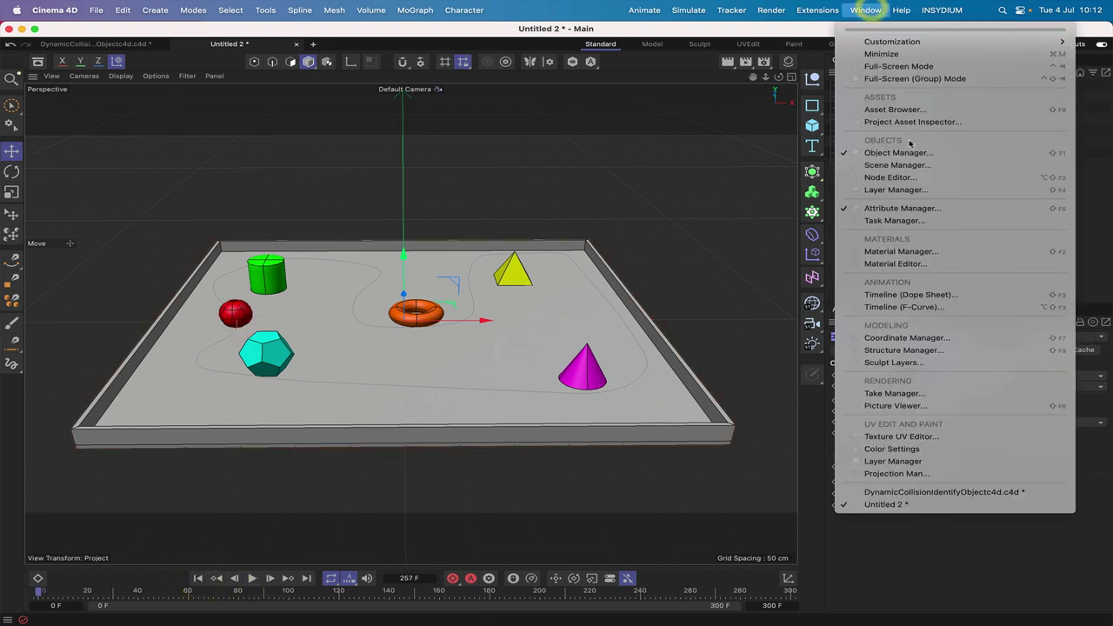
{"action": "left_click", "coordinate": [875, 308]}
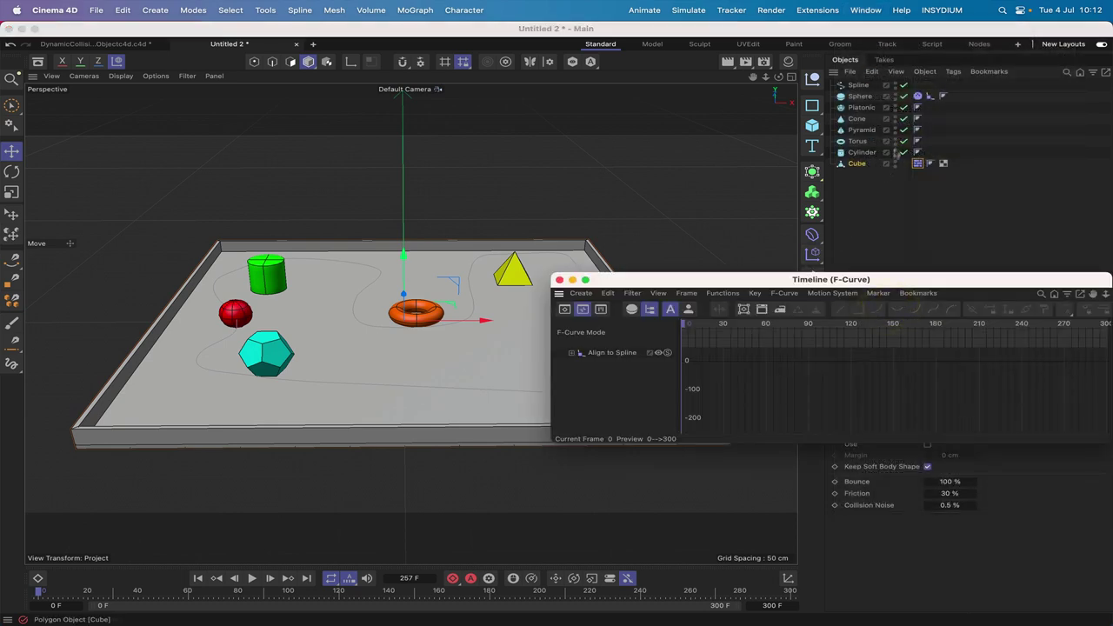
{"action": "left_click", "coordinate": [930, 96]}
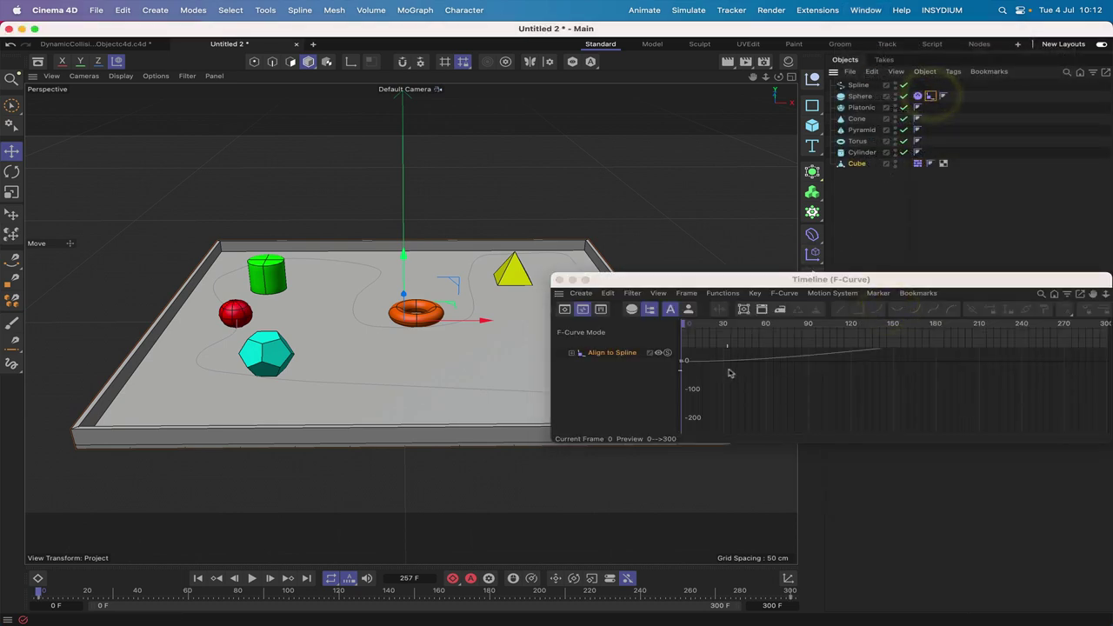
{"action": "left_click", "coordinate": [686, 293]}
{"action": "mouse_move", "coordinate": [691, 324]}
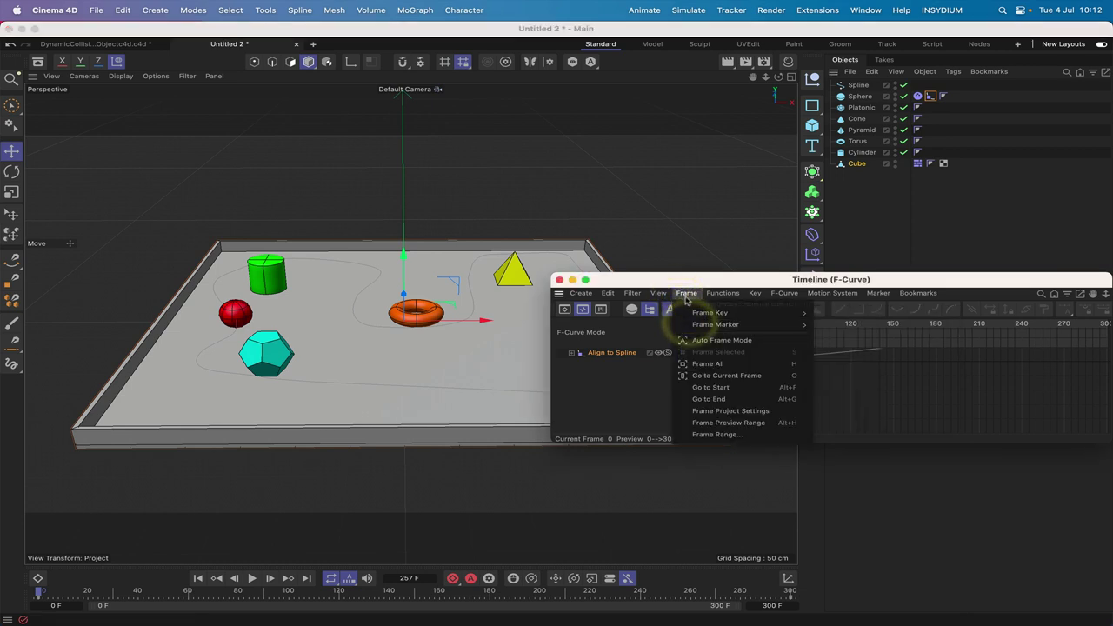
{"action": "left_click", "coordinate": [695, 363]}
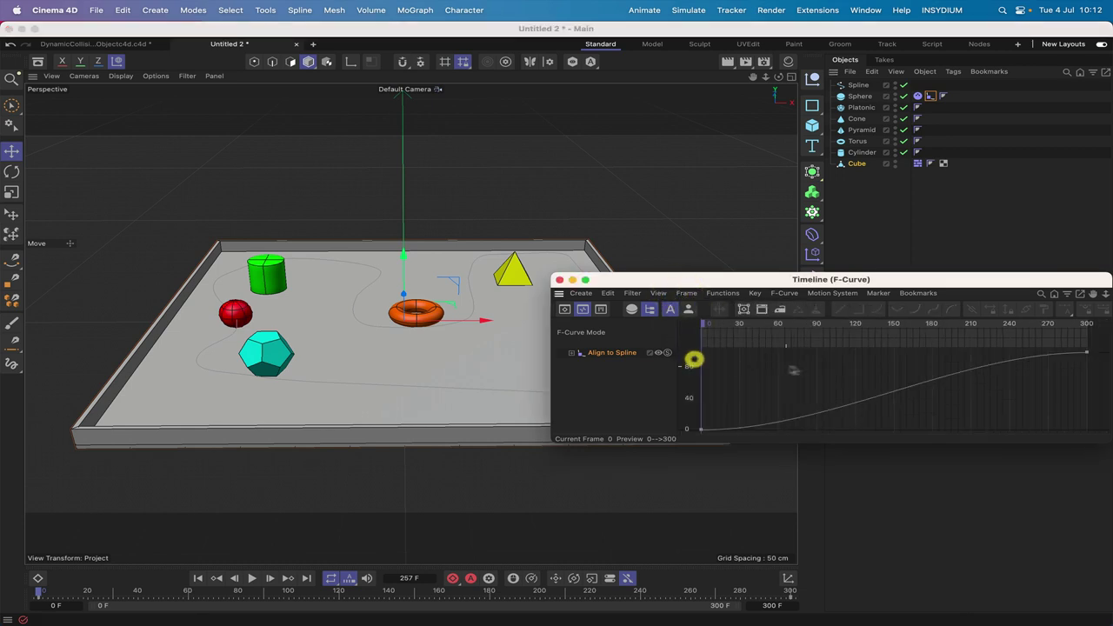
{"action": "left_click", "coordinate": [701, 430]}
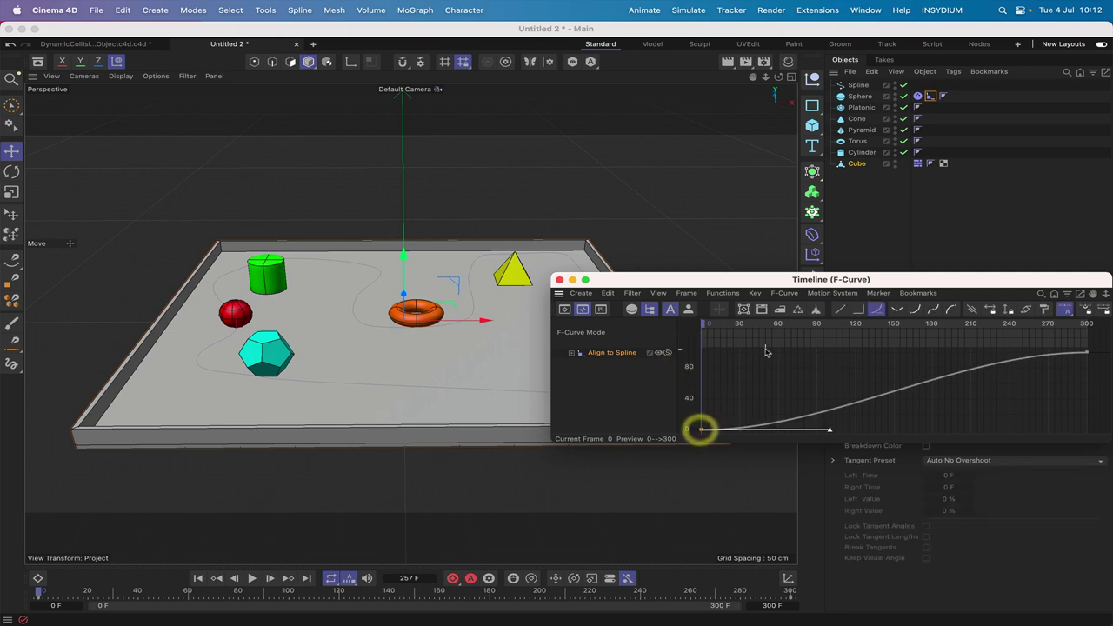
{"action": "left_click", "coordinate": [841, 309]}
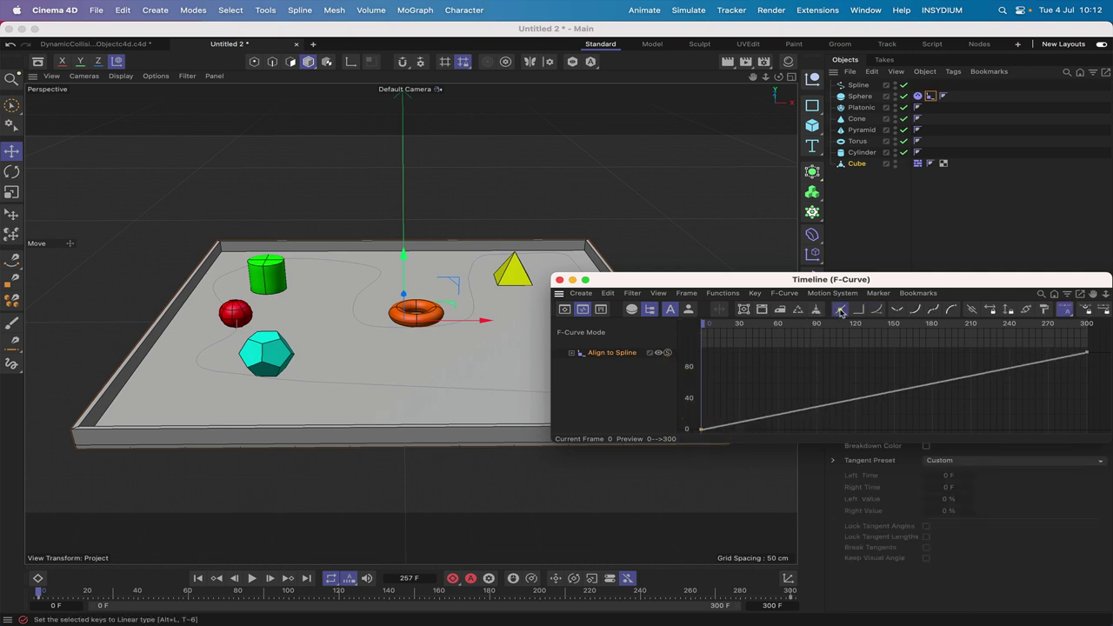
{"action": "left_click", "coordinate": [559, 279]}
Play the animation to check the sphere's constant speed along the spline, and rewind to frame 0.
{"action": "left_click", "coordinate": [252, 578]}
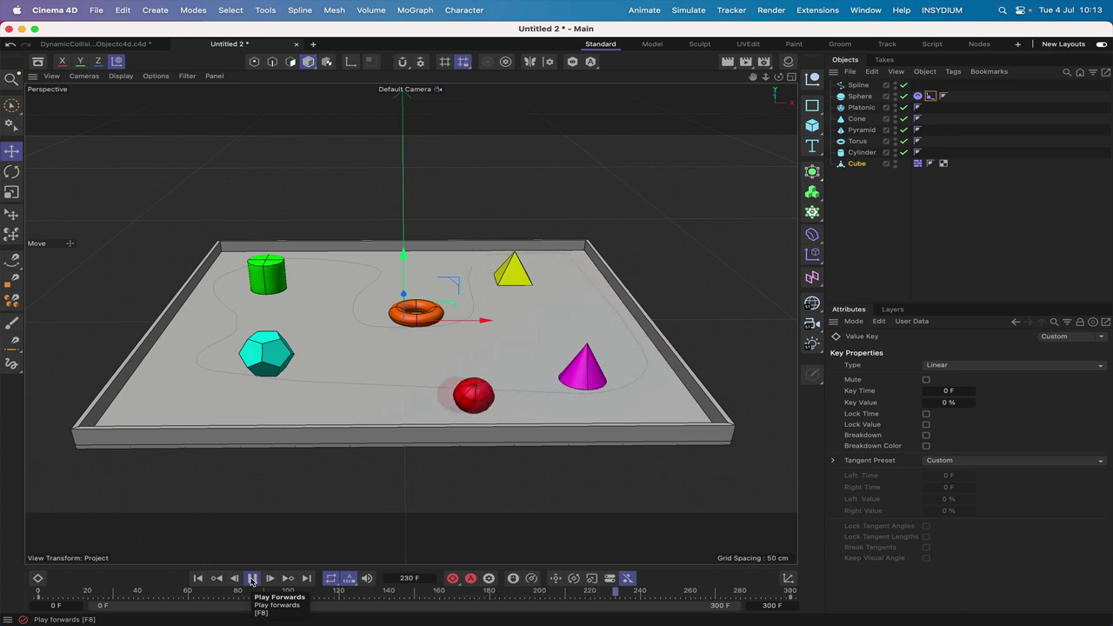
{"action": "left_click", "coordinate": [252, 578]}
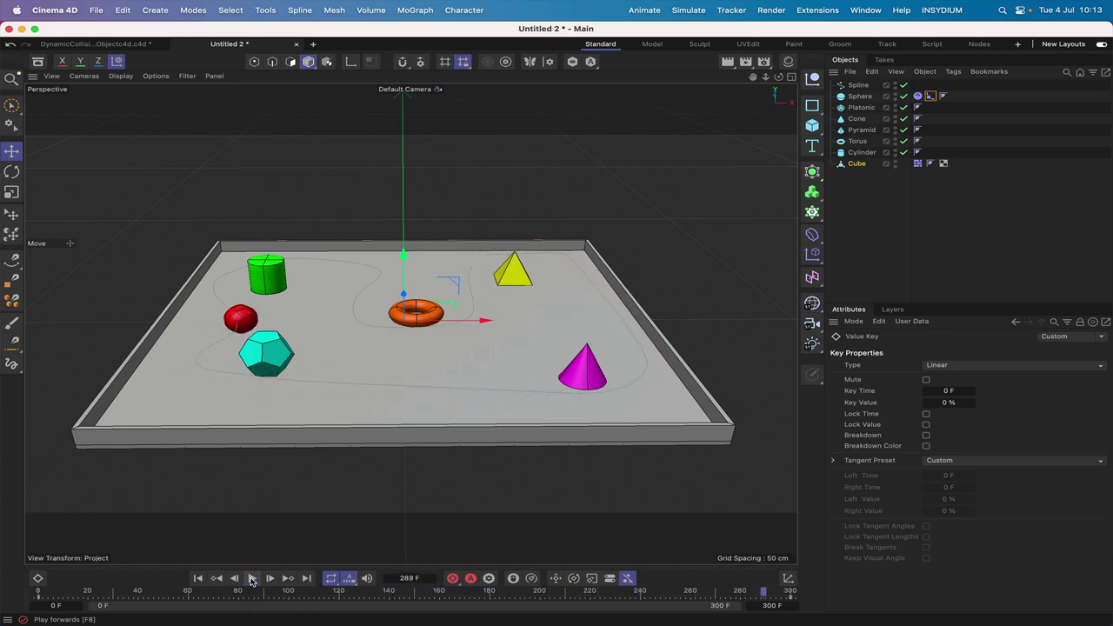
{"action": "left_click", "coordinate": [199, 578]}
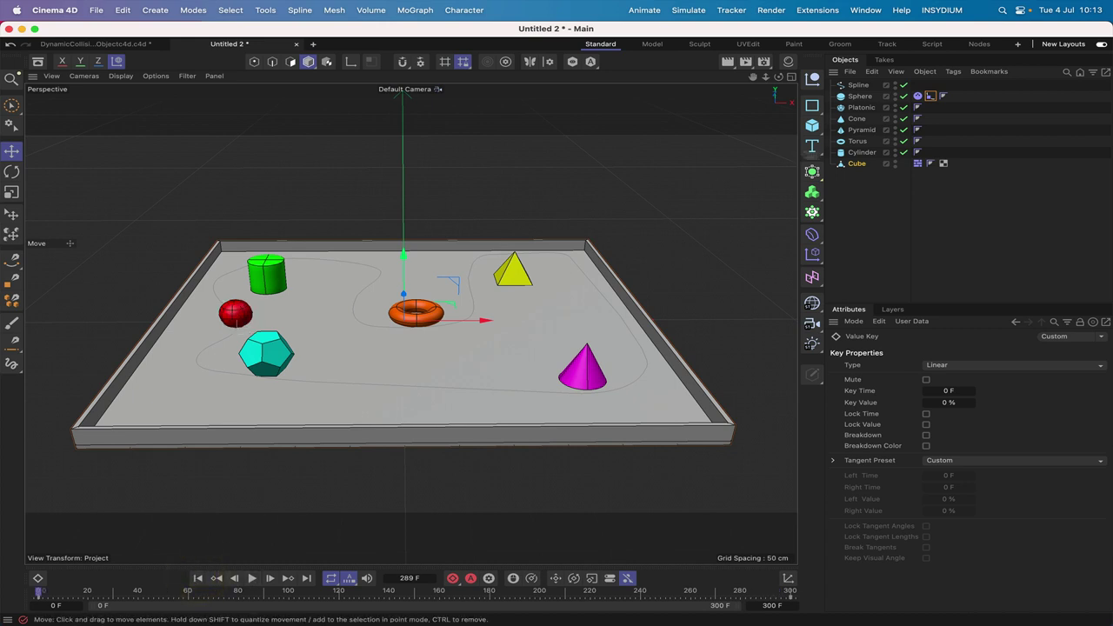
Group the Platonic, Cone, Pyramid, Torus and Cylinder under a null named Objects, and expand the group.
{"action": "left_click", "coordinate": [874, 107]}
{"action": "left_click", "coordinate": [867, 154], "text": "shift"}
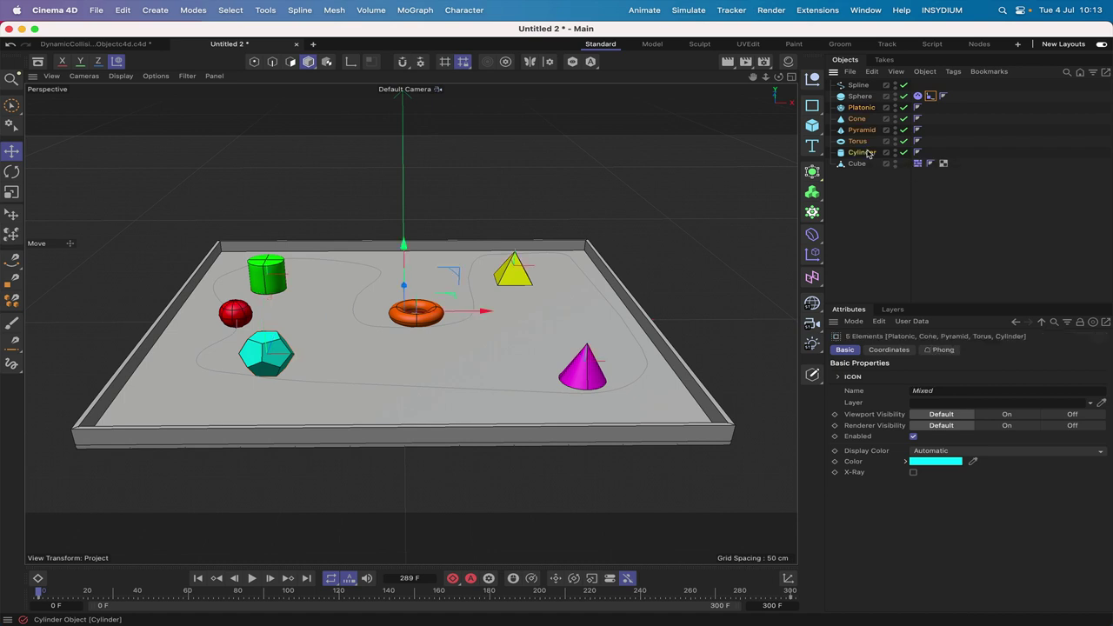
{"action": "key", "text": "alt+g"}
{"action": "double_click", "coordinate": [857, 107]}
{"action": "type", "text": "Ob"}
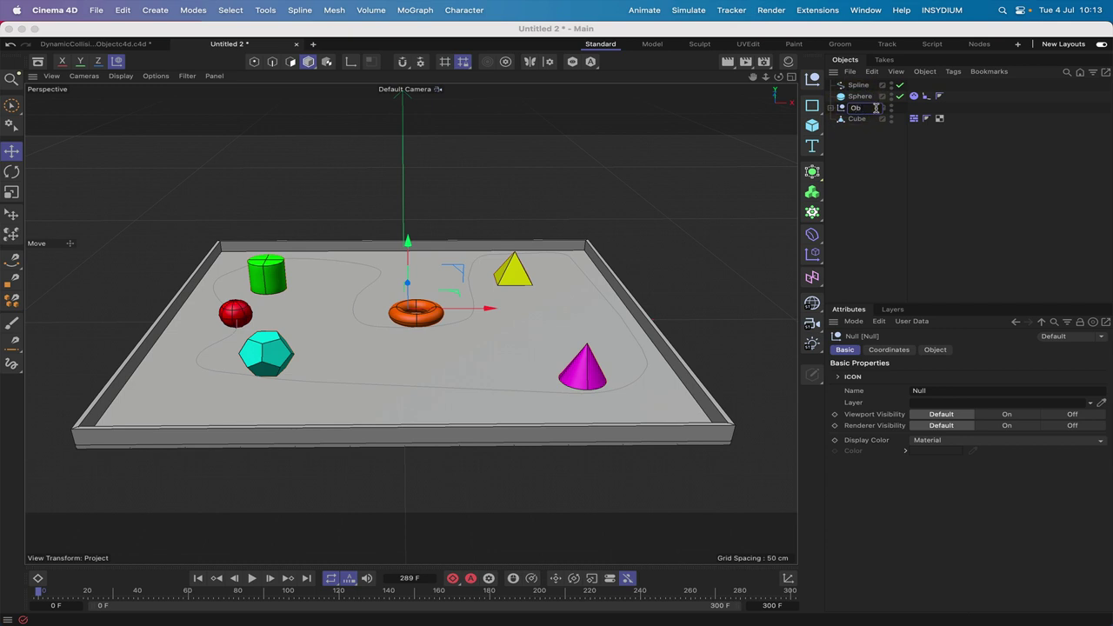
{"action": "type", "text": "jects"}
{"action": "key", "text": "Return"}
{"action": "left_click", "coordinate": [832, 107]}
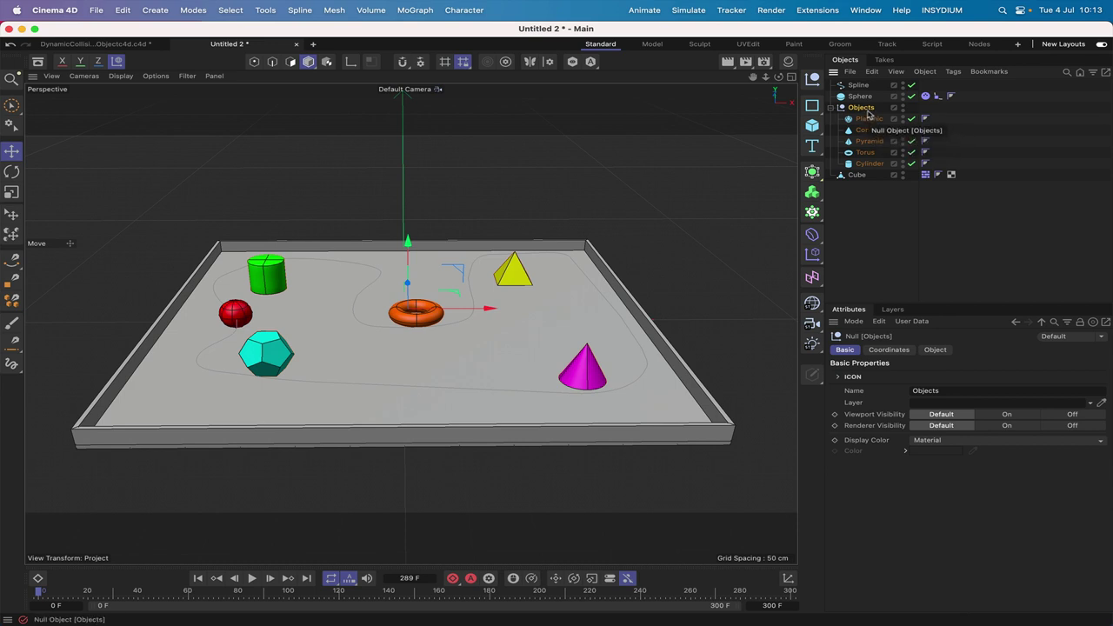
Add a Bullet Collider Body tag to the Objects null.
{"action": "left_click", "coordinate": [953, 72]}
{"action": "mouse_move", "coordinate": [989, 71]}
{"action": "mouse_move", "coordinate": [954, 71]}
{"action": "mouse_move", "coordinate": [964, 106]}
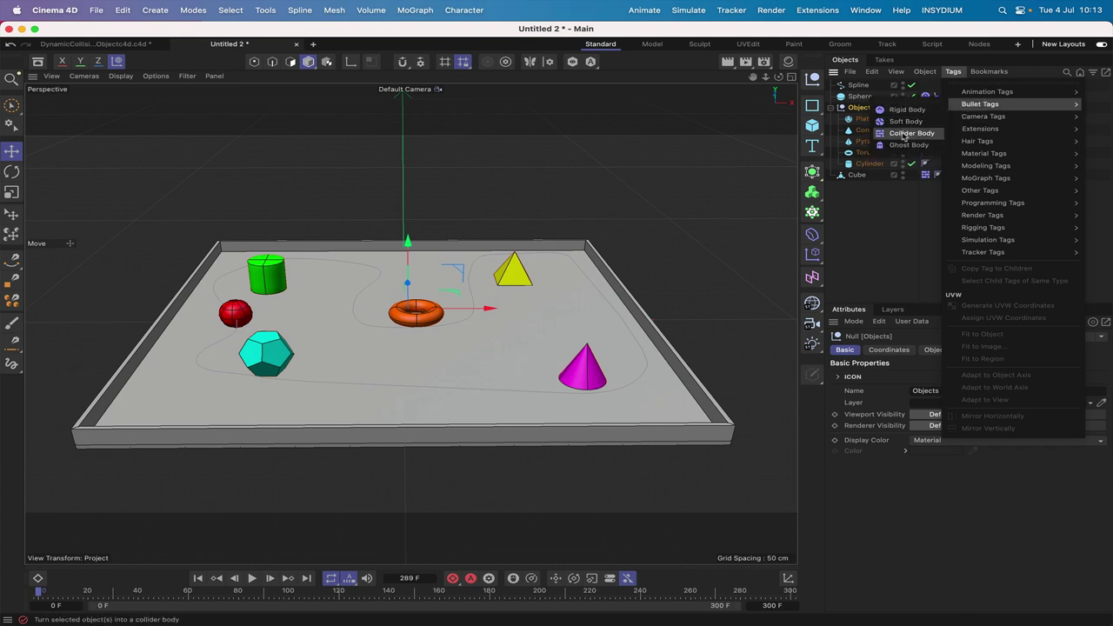
{"action": "left_click", "coordinate": [908, 135]}
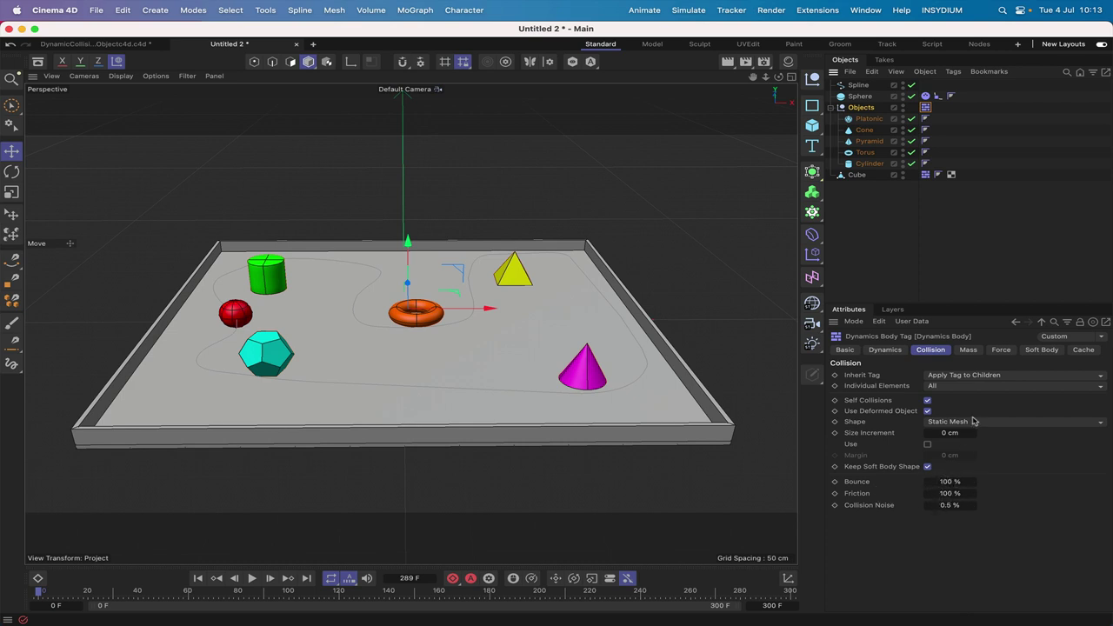
Set the Objects collider's Inherit Tag to None and its Individual Elements to Off.
{"action": "left_click", "coordinate": [937, 375]}
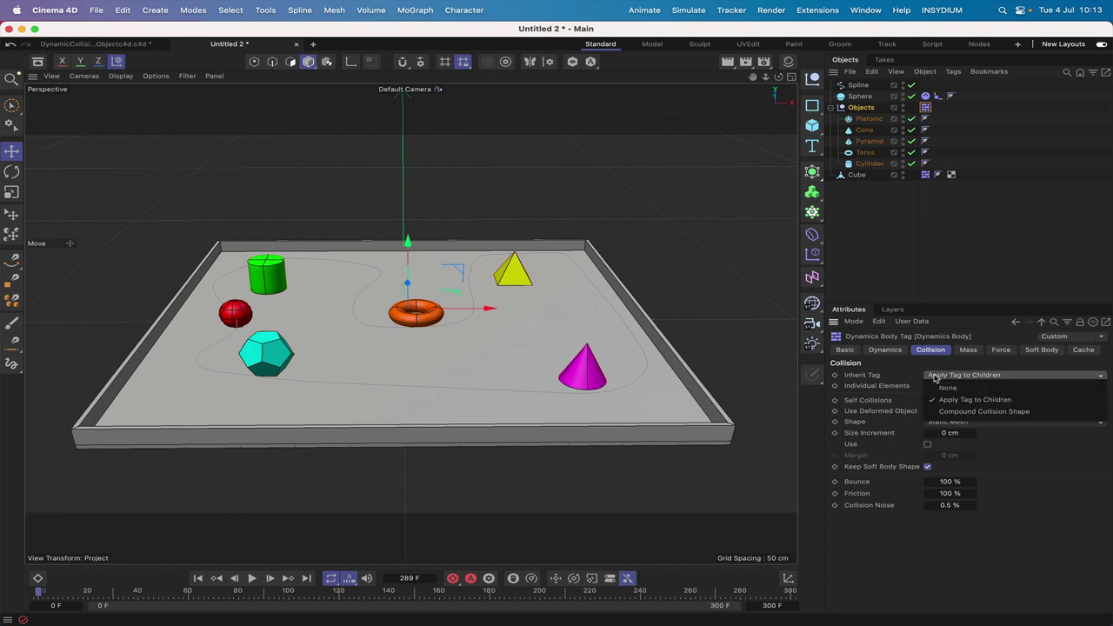
{"action": "left_click", "coordinate": [957, 388]}
{"action": "left_click", "coordinate": [948, 385]}
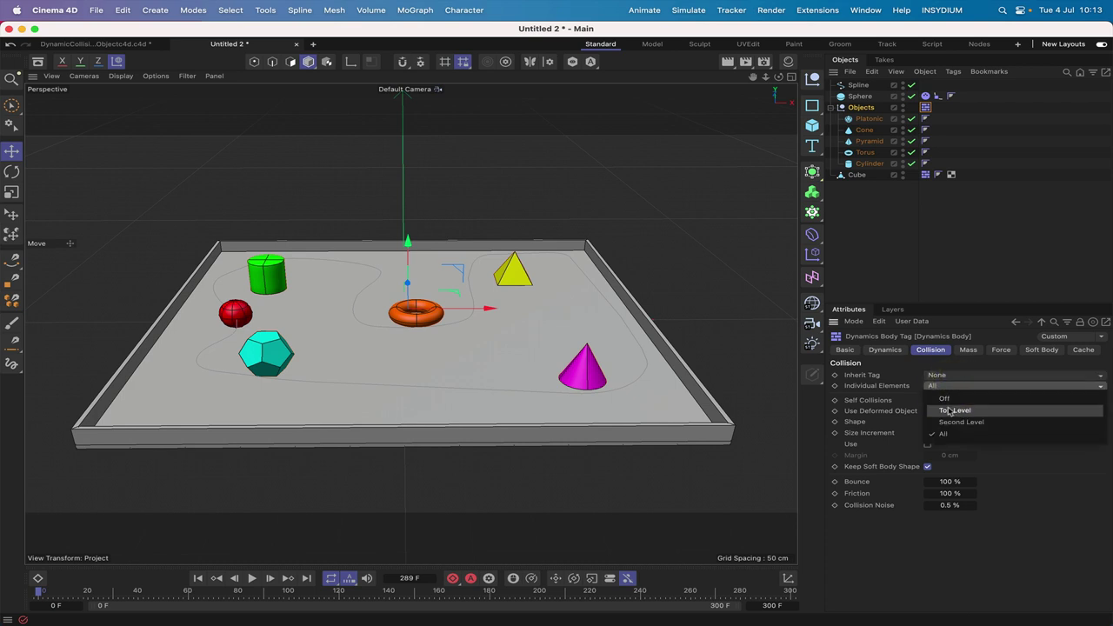
{"action": "left_click", "coordinate": [945, 399]}
Set the Cube tray collider's Inherit Tag to None and its Individual Elements to Off.
{"action": "left_click", "coordinate": [927, 174]}
{"action": "left_click", "coordinate": [947, 386]}
{"action": "left_click", "coordinate": [947, 389]}
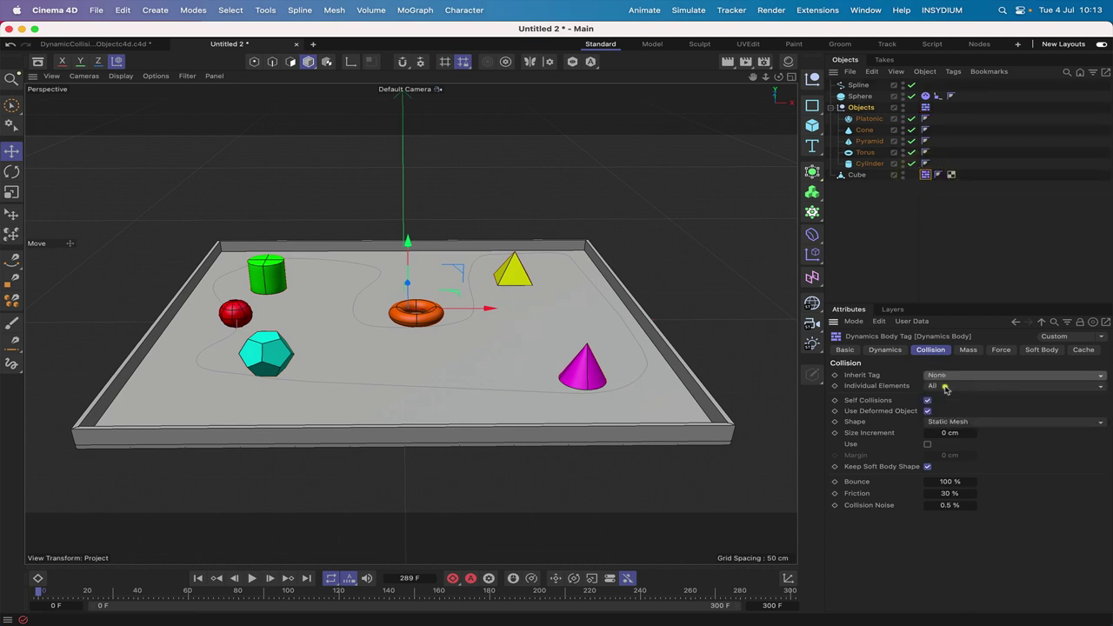
{"action": "left_click", "coordinate": [947, 387]}
{"action": "left_click", "coordinate": [941, 396]}
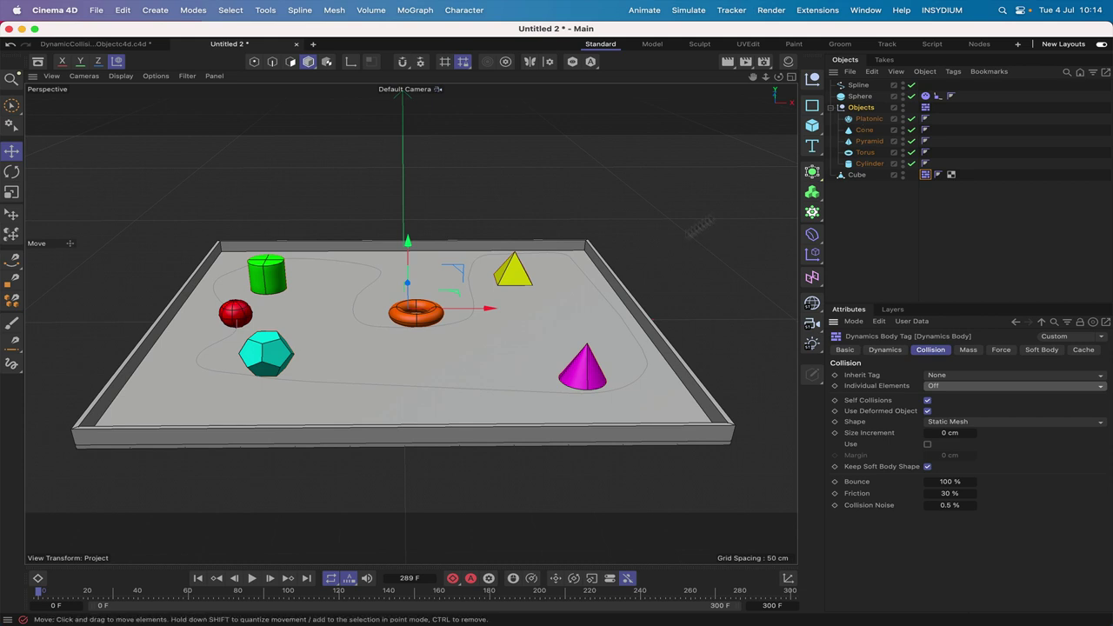
Play the simulation in the top view to check how the sphere passes the cylinder.
{"action": "key", "text": "F2"}
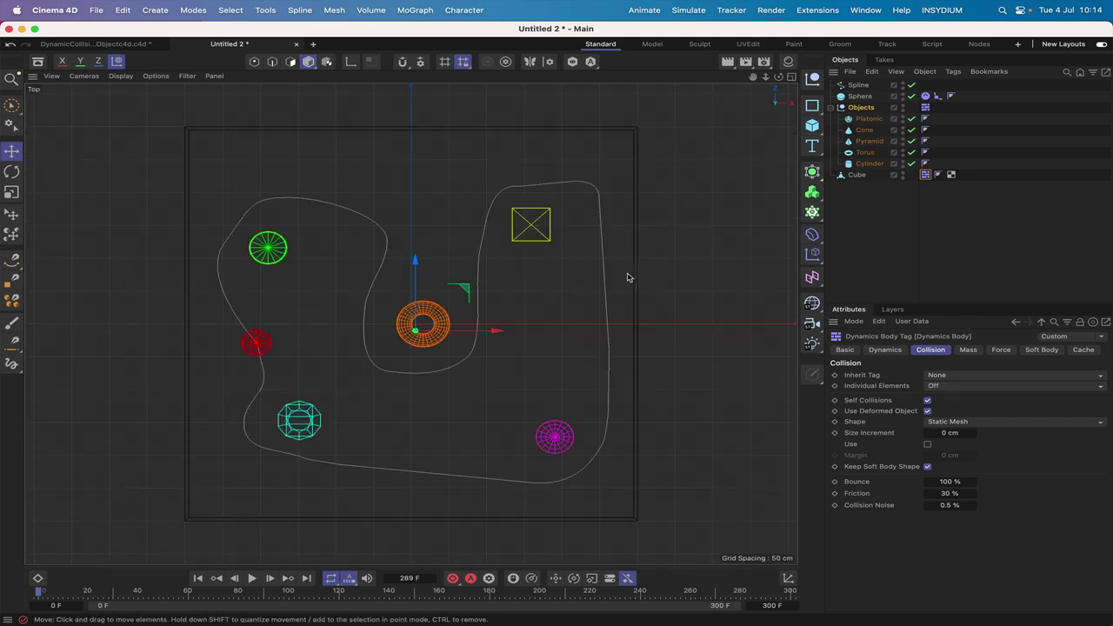
{"action": "key", "text": "ctrl+super+space"}
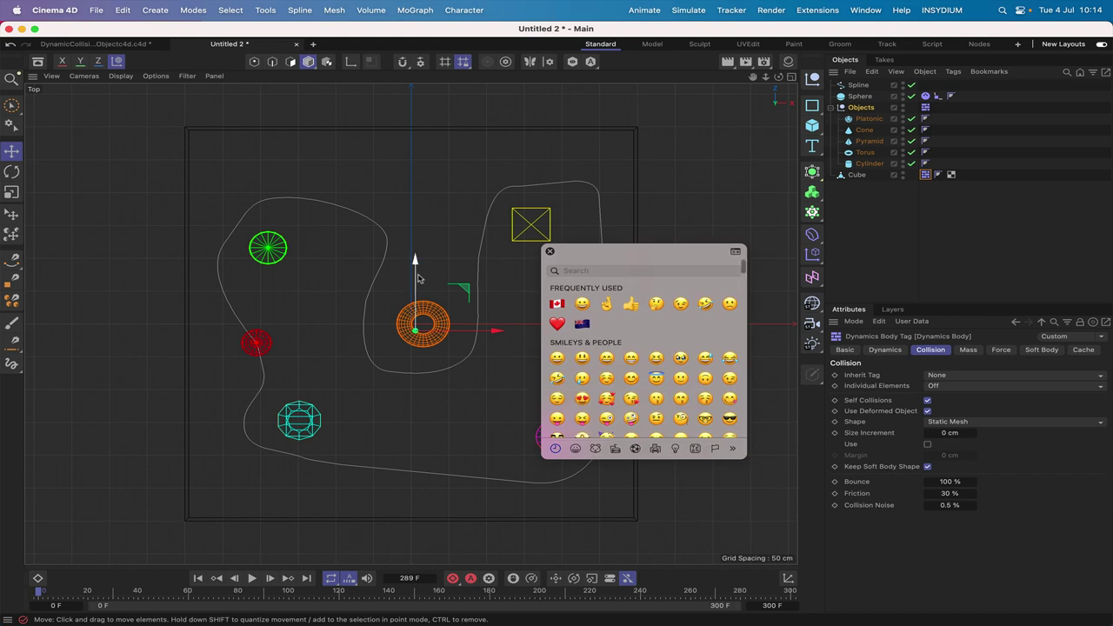
{"action": "left_click", "coordinate": [550, 250]}
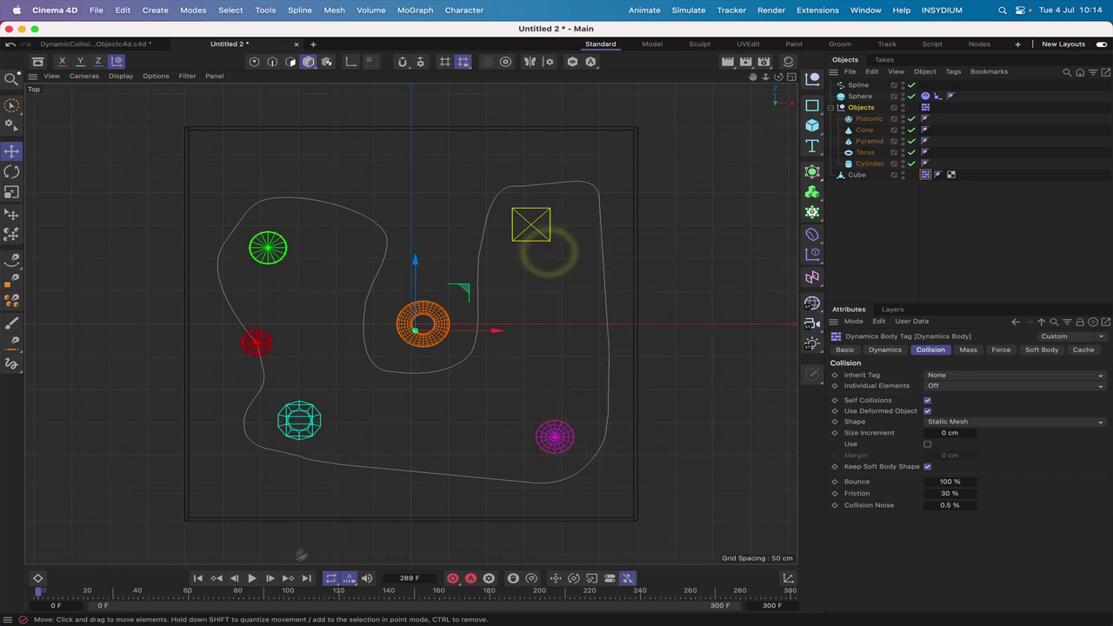
{"action": "left_click", "coordinate": [252, 578]}
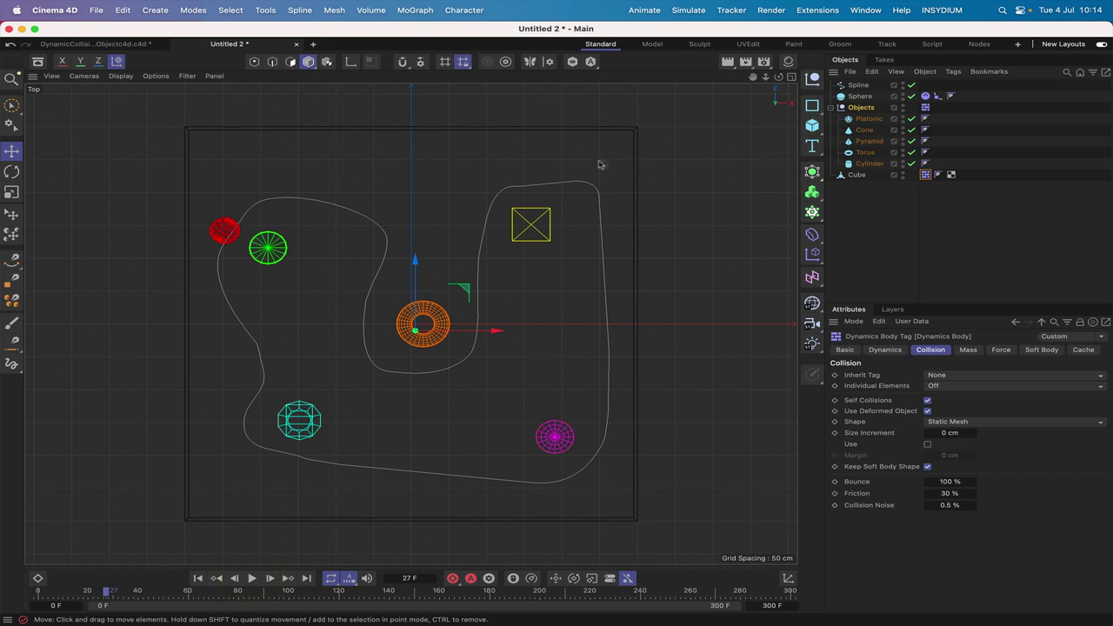
In point mode, move the Spline's points closer around the green cylinder and the orange torus.
{"action": "left_click", "coordinate": [857, 85]}
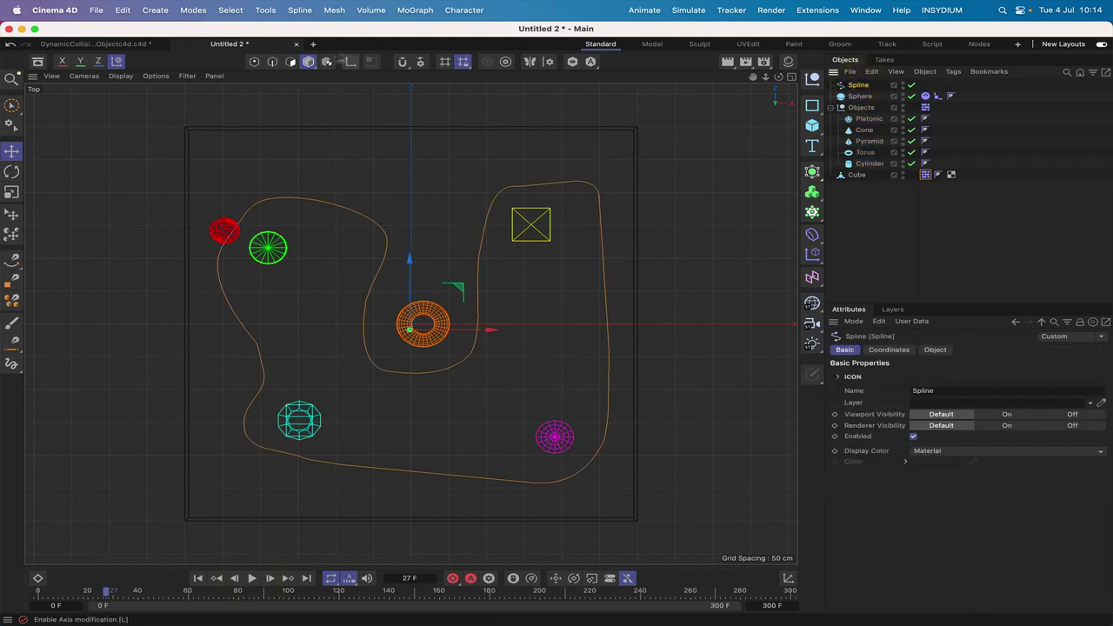
{"action": "left_click", "coordinate": [253, 61]}
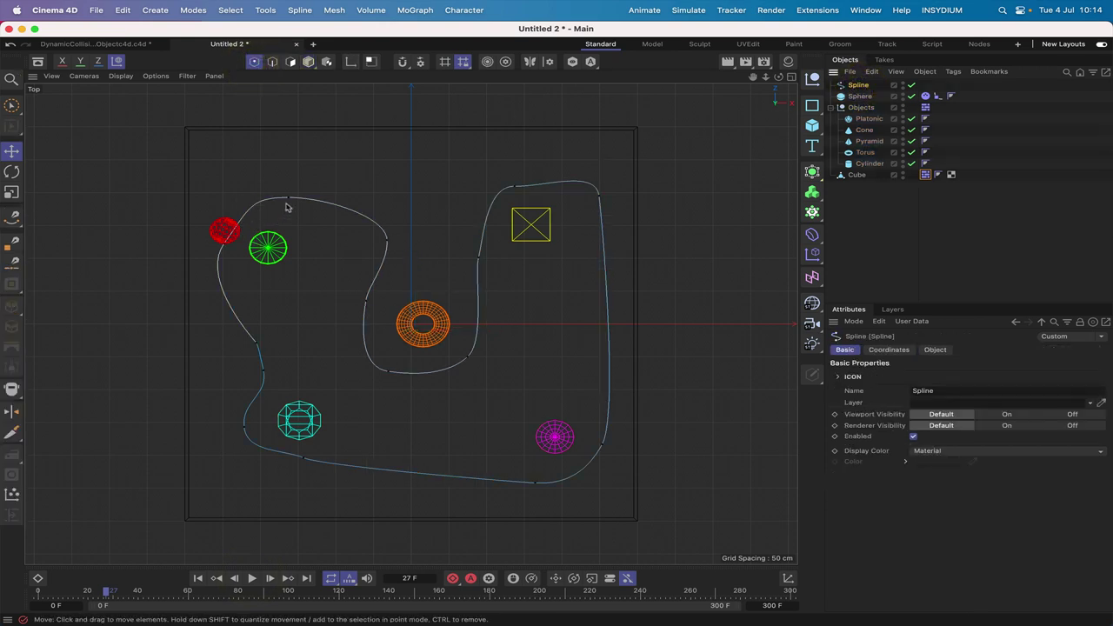
{"action": "left_click", "coordinate": [261, 340]}
{"action": "left_click_drag", "start_coordinate": [314, 298], "coordinate": [319, 243]}
{"action": "left_click", "coordinate": [222, 245]}
{"action": "left_click", "coordinate": [290, 199]}
{"action": "left_click_drag", "start_coordinate": [341, 160], "coordinate": [365, 174]}
{"action": "left_click", "coordinate": [389, 371]}
{"action": "left_click_drag", "start_coordinate": [437, 330], "coordinate": [511, 296]}
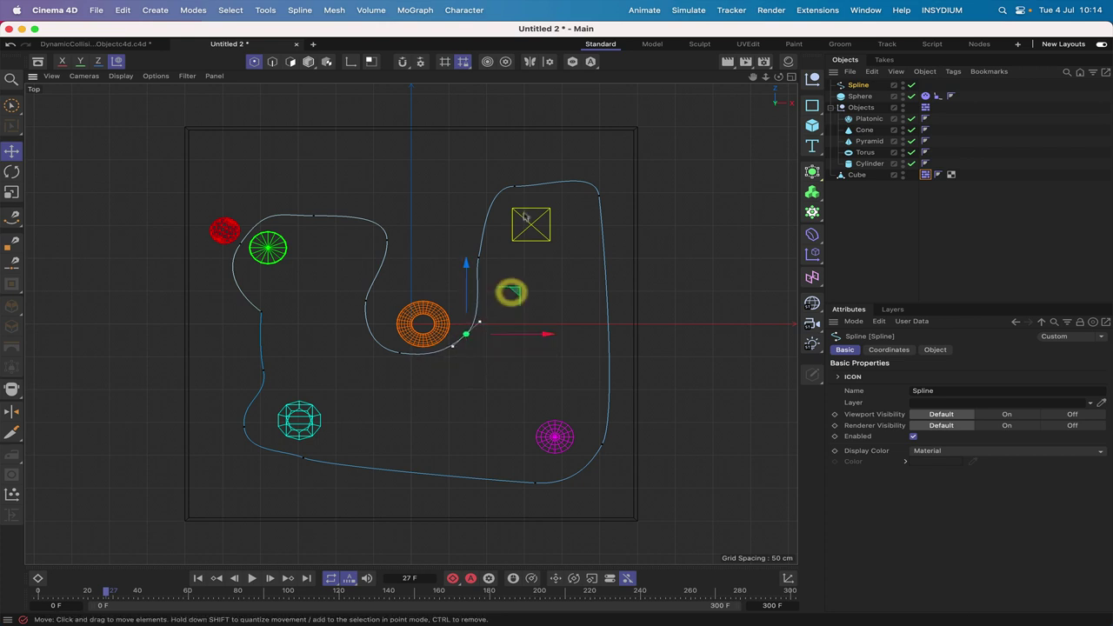
Move the Spline's points around the yellow pyramid inward so the path curves tightly around it.
{"action": "left_click", "coordinate": [514, 186]}
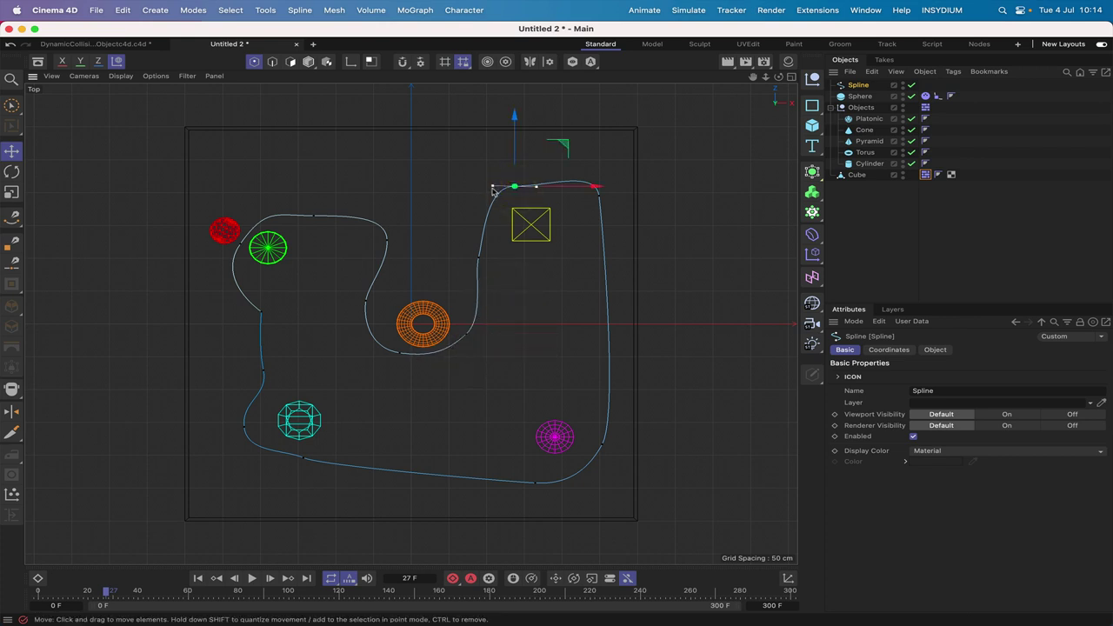
{"action": "left_click_drag", "start_coordinate": [562, 150], "coordinate": [558, 164]}
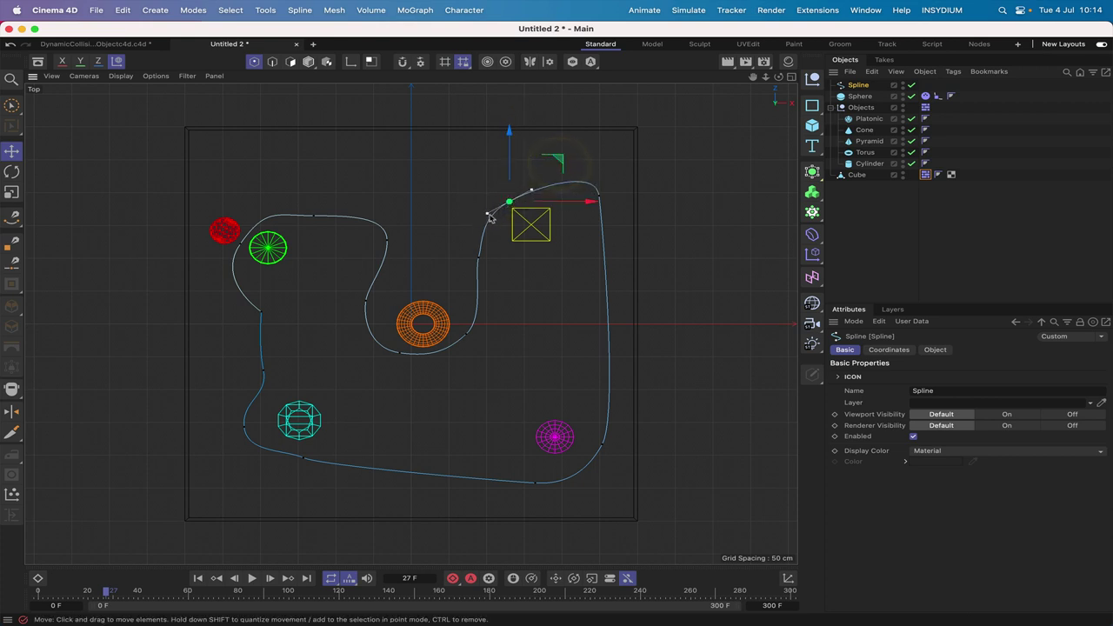
{"action": "left_click_drag", "start_coordinate": [495, 215], "coordinate": [478, 257]}
{"action": "left_click_drag", "start_coordinate": [551, 256], "coordinate": [567, 257]}
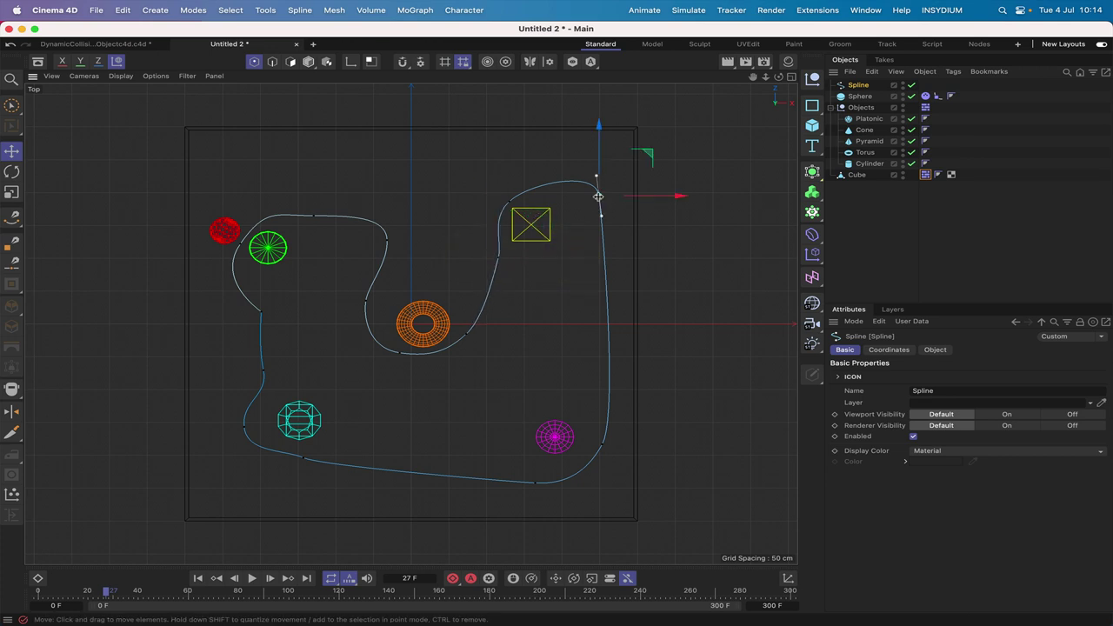
{"action": "left_click_drag", "start_coordinate": [644, 159], "coordinate": [624, 173]}
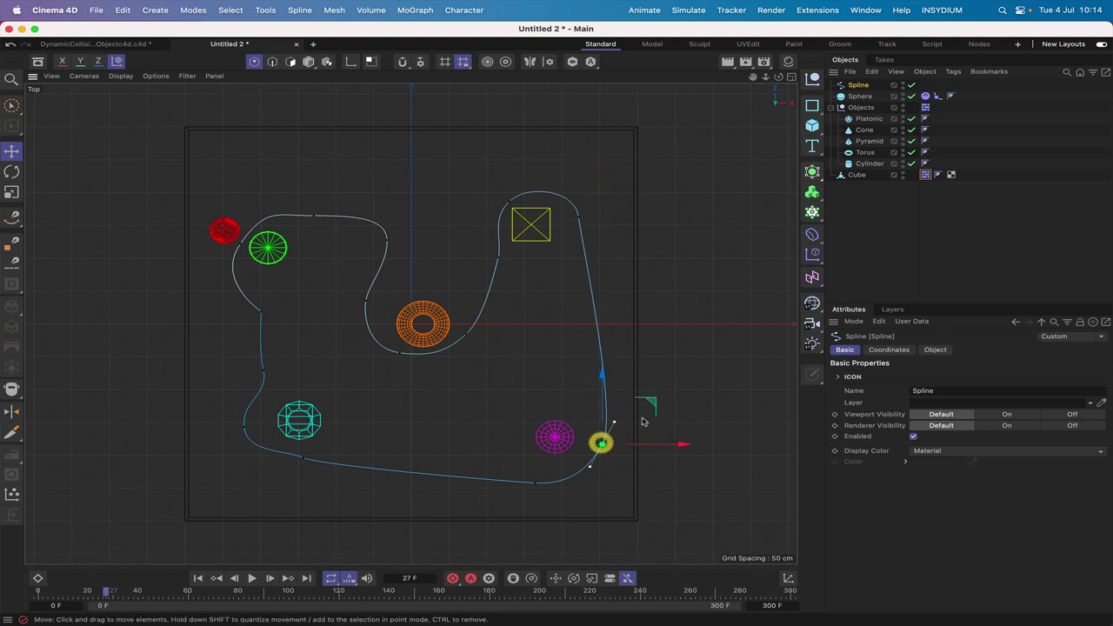
Pull the Spline's points around the magenta cone and the cyan platonic closer to these objects.
{"action": "left_click_drag", "start_coordinate": [600, 444], "coordinate": [570, 419]}
{"action": "left_click", "coordinate": [534, 479]}
{"action": "left_click", "coordinate": [304, 458]}
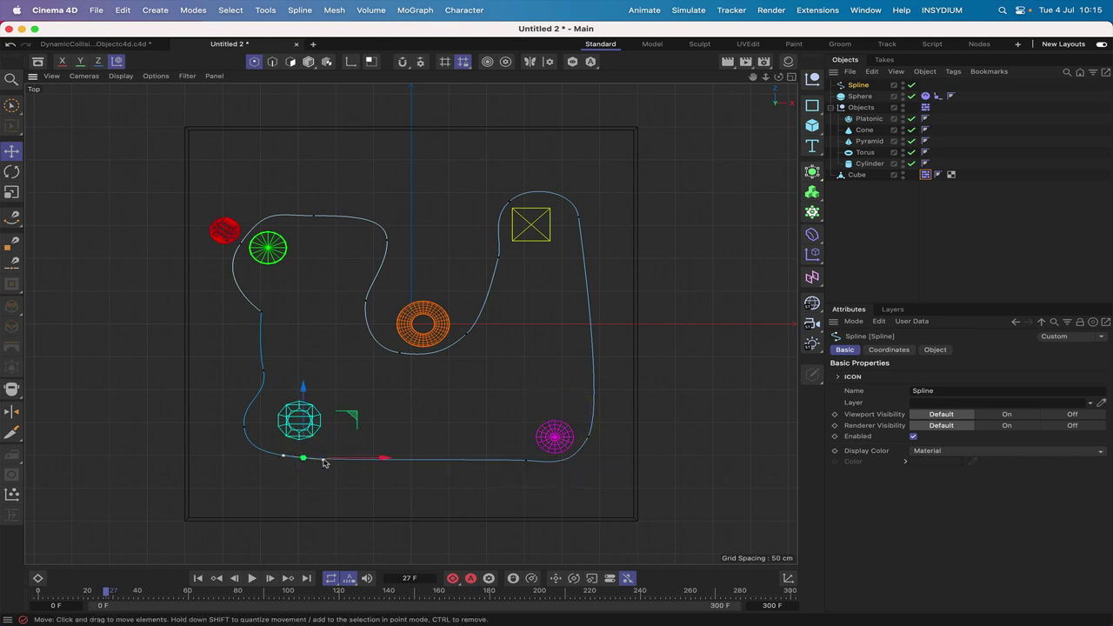
{"action": "mouse_move", "coordinate": [348, 426]}
{"action": "left_mouse_down"}
{"action": "mouse_move", "coordinate": [366, 407]}
{"action": "mouse_move", "coordinate": [322, 427]}
{"action": "mouse_move", "coordinate": [348, 428]}
{"action": "left_mouse_up"}
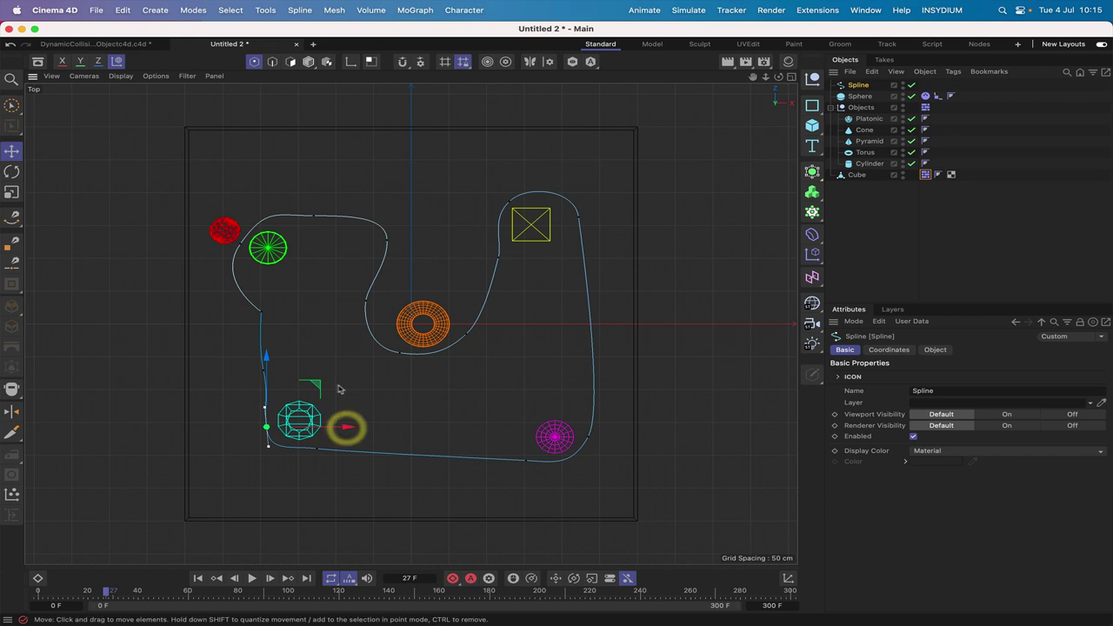
Apply Soft Interpolation to the Spline's start point between the green cylinder and the cyan platonic.
{"action": "left_click", "coordinate": [262, 312]}
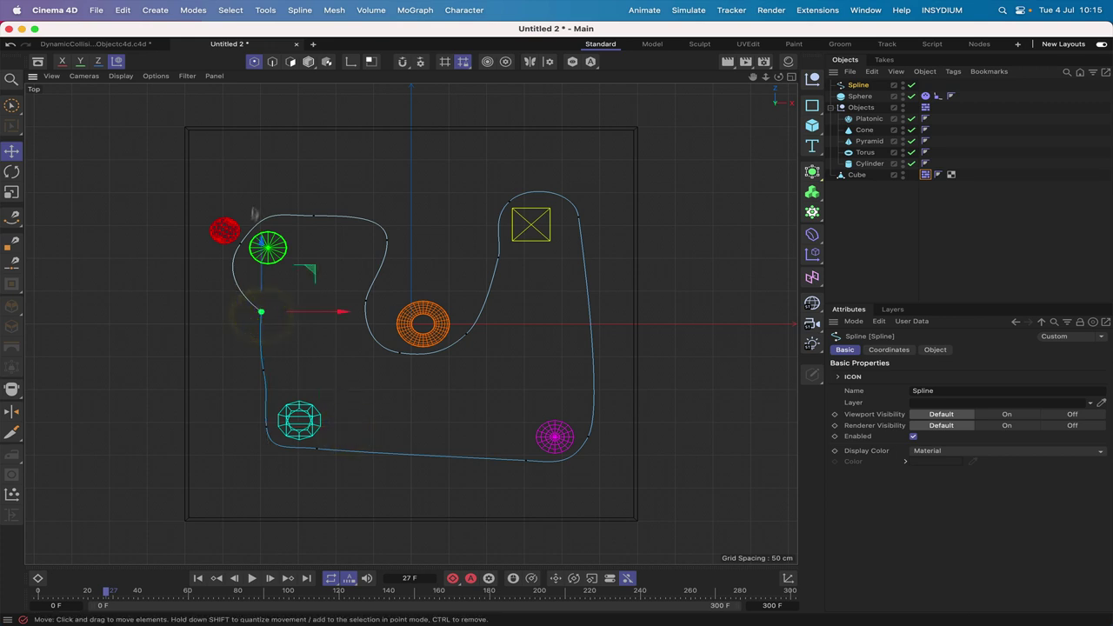
{"action": "left_click", "coordinate": [299, 11]}
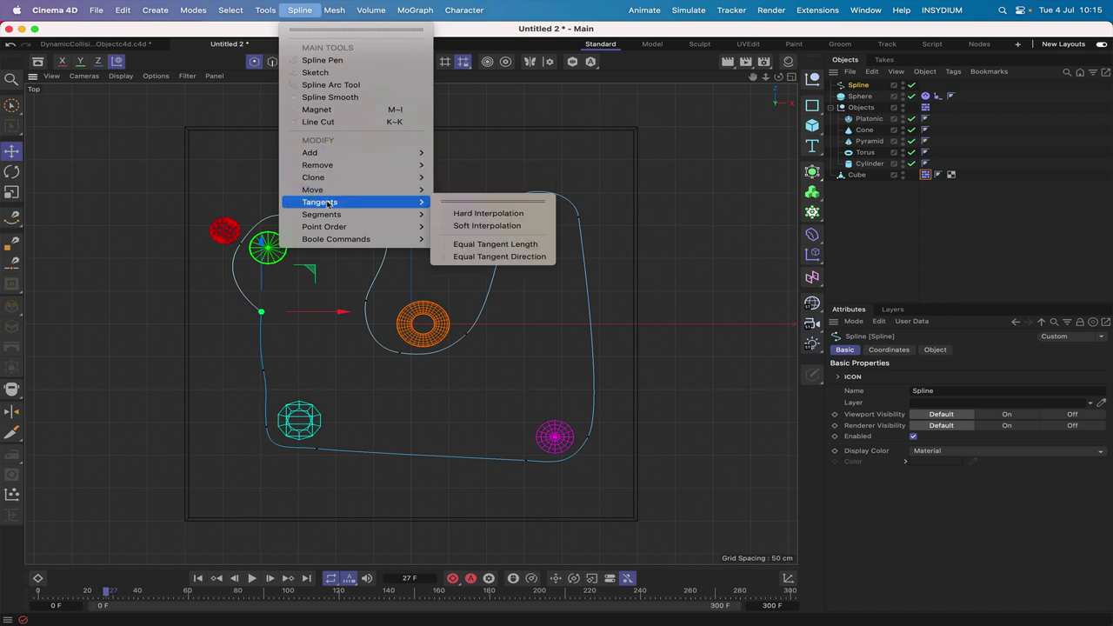
{"action": "mouse_move", "coordinate": [383, 202]}
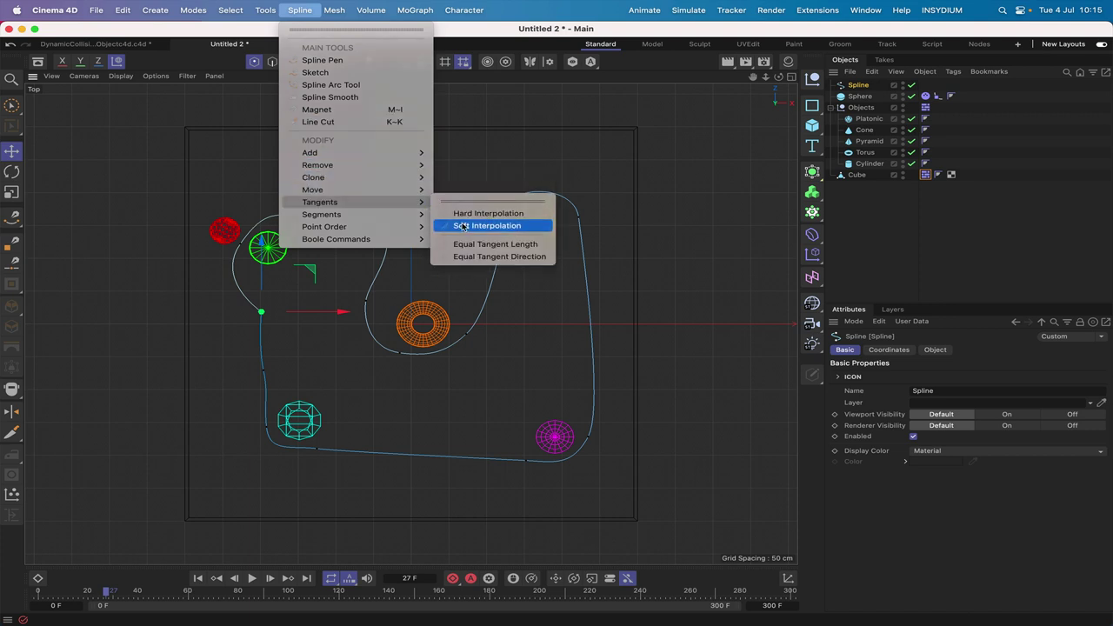
{"action": "left_click", "coordinate": [461, 226]}
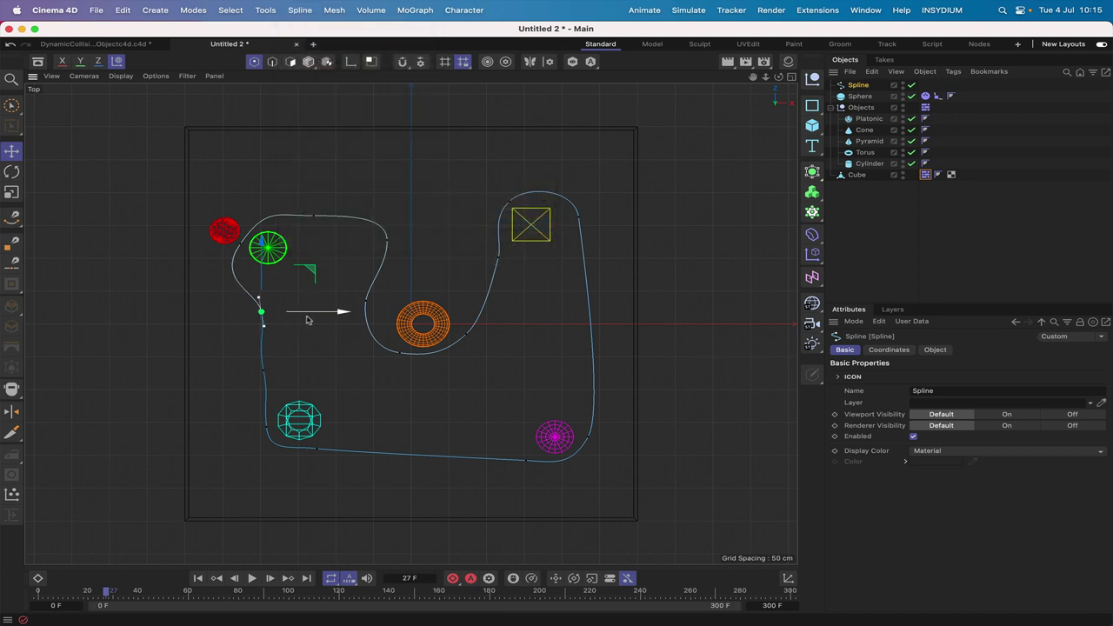
Adjust the tangents and positions of the Spline's two points between the cylinder and the platonic so the path curves smoothly.
{"action": "left_click", "coordinate": [265, 370]}
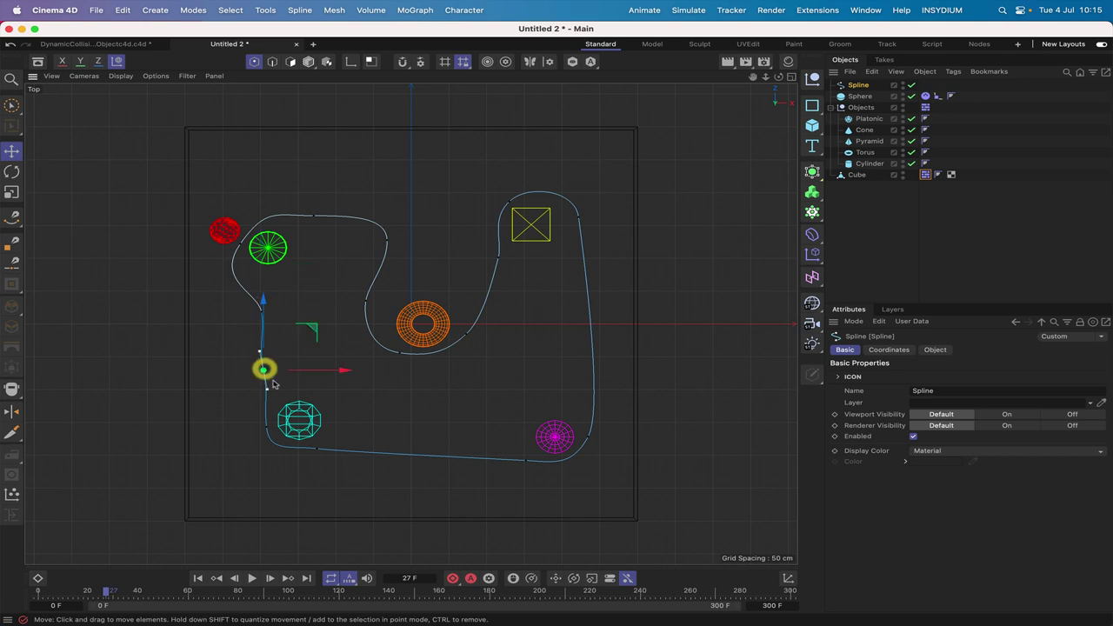
{"action": "left_click_drag", "start_coordinate": [261, 393], "coordinate": [245, 391]}
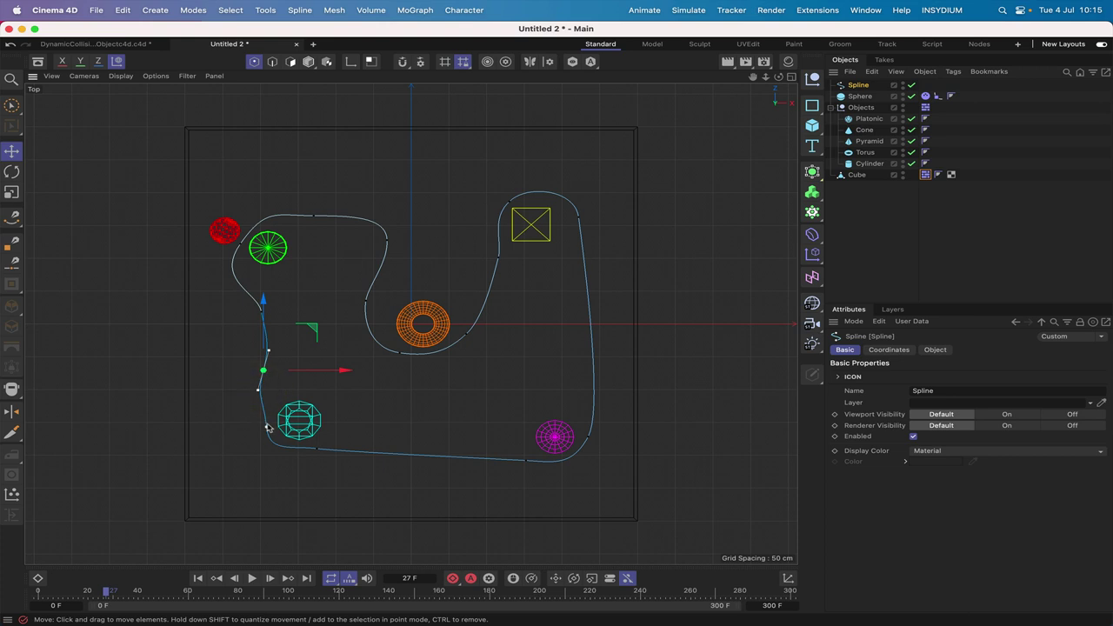
{"action": "left_click_drag", "start_coordinate": [309, 373], "coordinate": [313, 369]}
{"action": "left_click", "coordinate": [261, 312]}
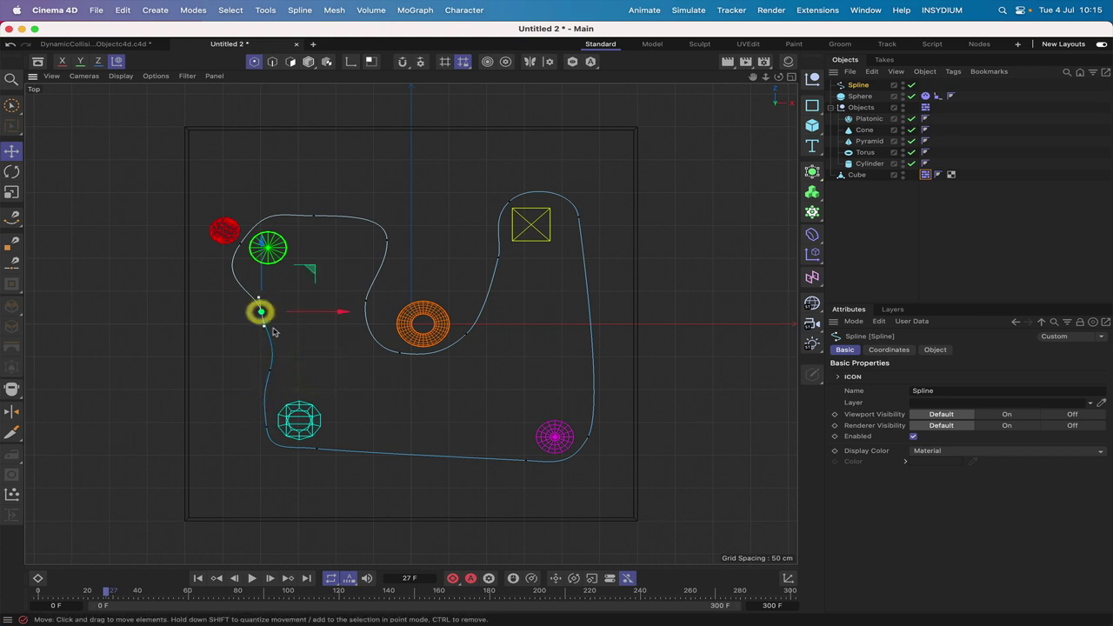
{"action": "left_click_drag", "start_coordinate": [266, 328], "coordinate": [267, 329]}
{"action": "left_click", "coordinate": [240, 340]}
Play the simulation from the start in the top view to check the sphere's run along the reshaped path.
{"action": "left_click", "coordinate": [199, 579]}
{"action": "left_click", "coordinate": [252, 579]}
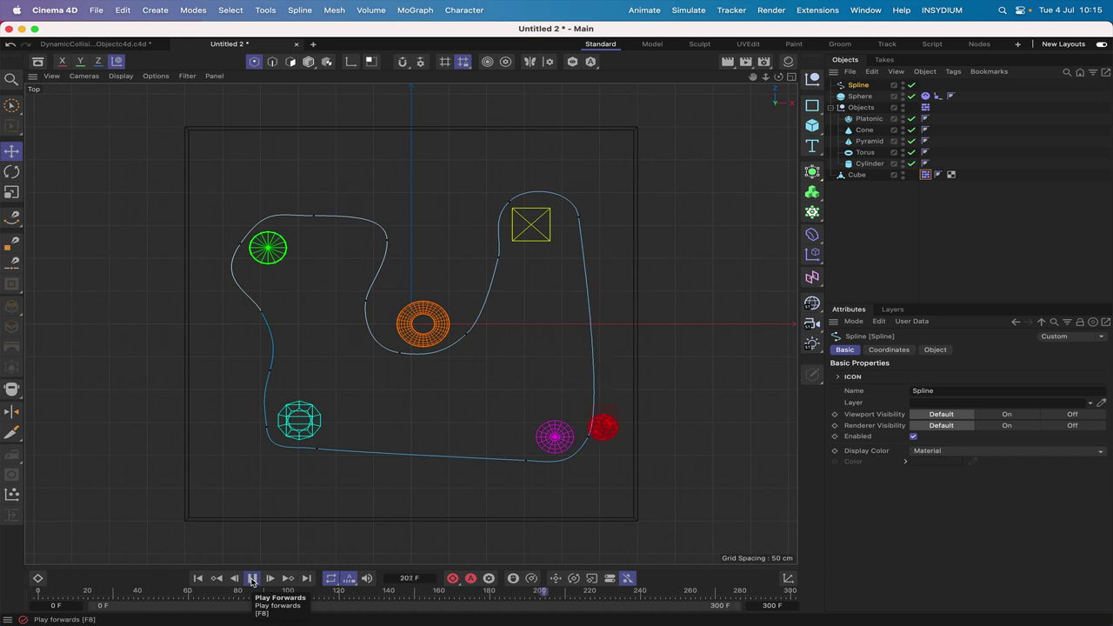
{"action": "left_click", "coordinate": [252, 580]}
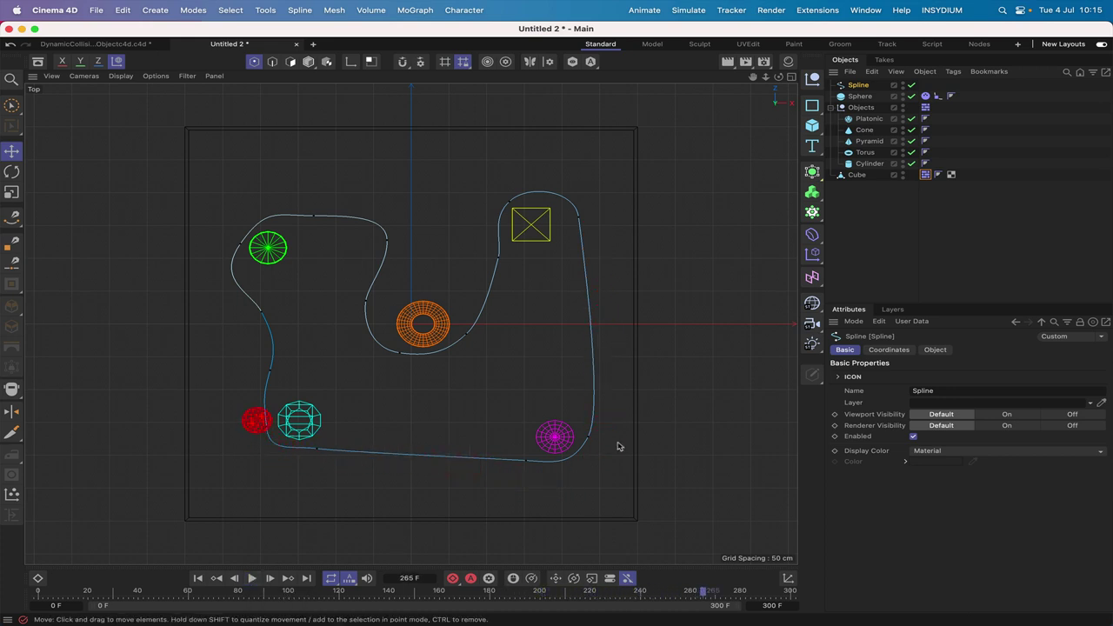
Move the Spline's points beside and below the magenta cone and beside the yellow pyramid inward, closer to these objects.
{"action": "left_click", "coordinate": [588, 438]}
{"action": "left_click_drag", "start_coordinate": [641, 400], "coordinate": [636, 388]}
{"action": "left_click", "coordinate": [634, 376]}
{"action": "left_click", "coordinate": [525, 459]}
{"action": "left_click_drag", "start_coordinate": [559, 440], "coordinate": [552, 397]}
{"action": "left_click", "coordinate": [578, 218]}
{"action": "left_click_drag", "start_coordinate": [631, 181], "coordinate": [628, 190]}
Pull the Spline's points beside and below the orange torus closer so the path wraps tightly around it.
{"action": "left_click", "coordinate": [399, 352]}
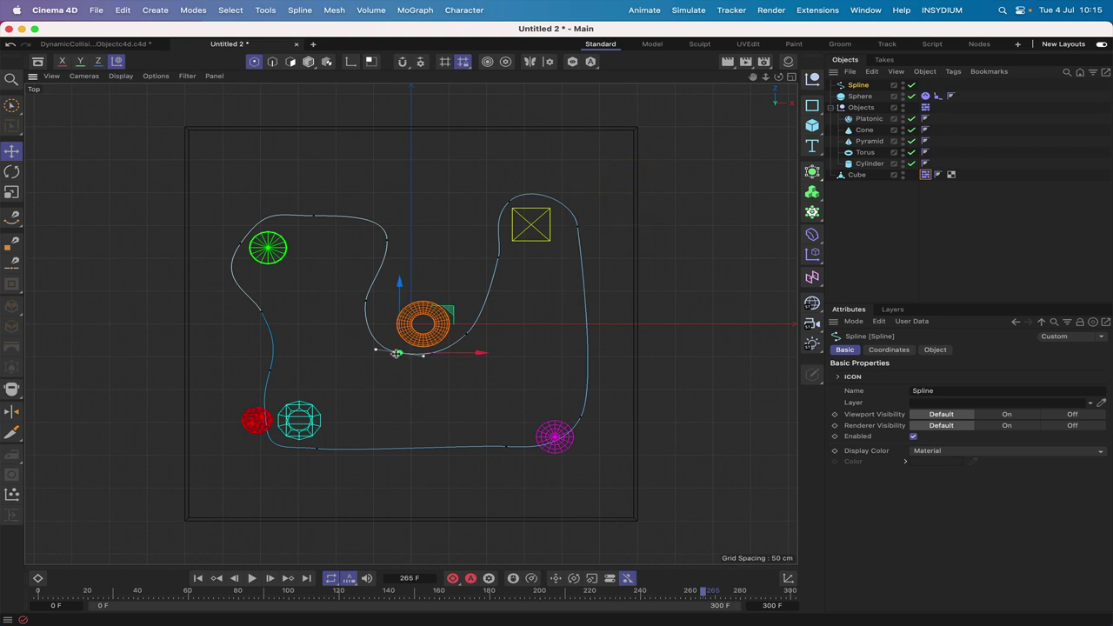
{"action": "left_click_drag", "start_coordinate": [446, 311], "coordinate": [453, 302]}
{"action": "left_click", "coordinate": [368, 303]}
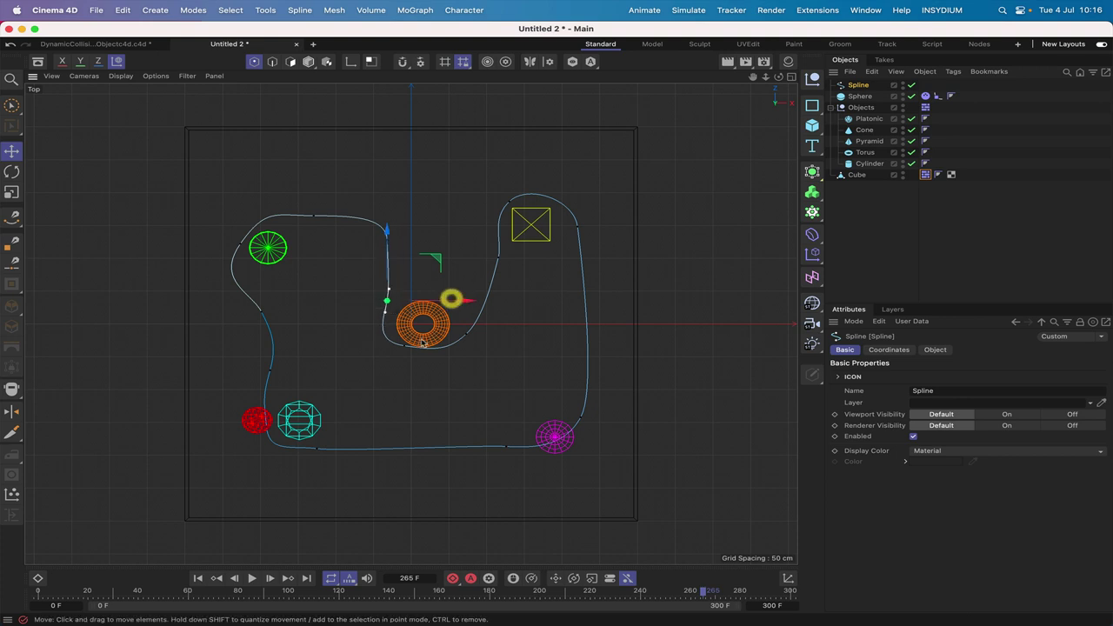
{"action": "left_click_drag", "start_coordinate": [407, 348], "coordinate": [414, 344]}
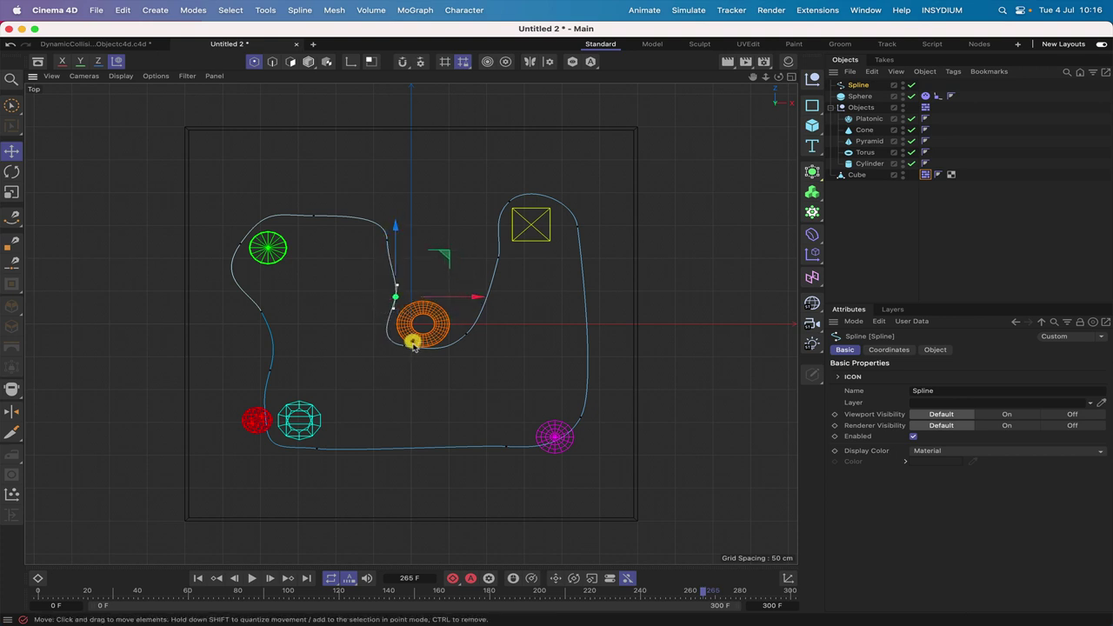
{"action": "left_click", "coordinate": [404, 345]}
{"action": "left_click_drag", "start_coordinate": [452, 312], "coordinate": [460, 316]}
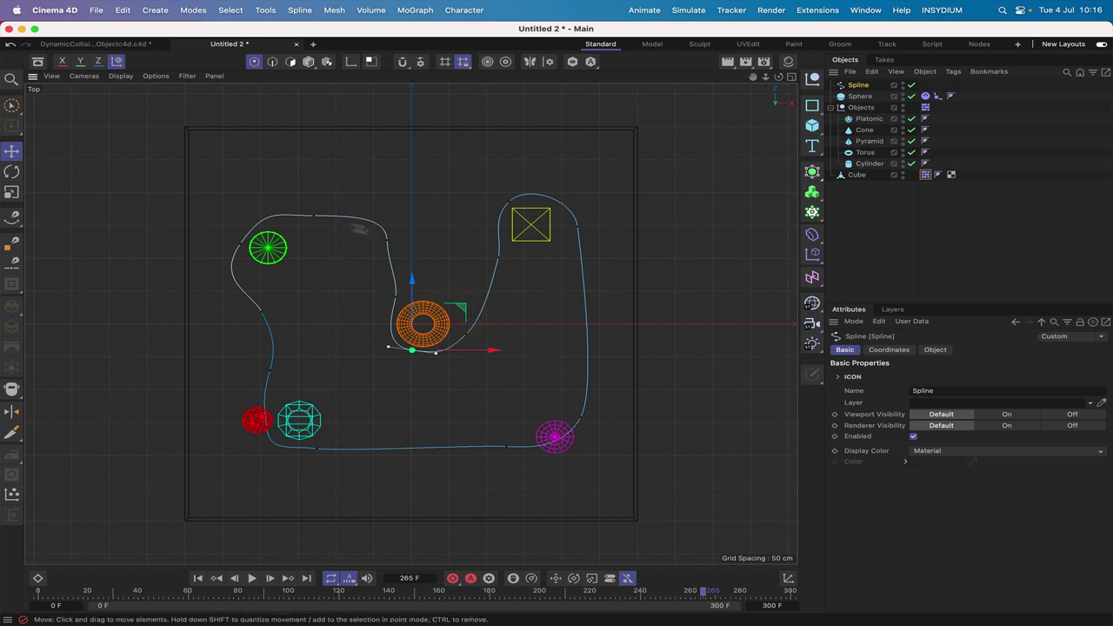
Move the Spline's two points around the green cylinder's upper side closer to the cylinder.
{"action": "left_click", "coordinate": [314, 217]}
{"action": "left_click_drag", "start_coordinate": [360, 174], "coordinate": [366, 182]}
{"action": "left_click", "coordinate": [240, 244]}
{"action": "left_click_drag", "start_coordinate": [241, 243], "coordinate": [248, 243]}
{"action": "left_click_drag", "start_coordinate": [296, 203], "coordinate": [296, 203]}
Play the simulation in the top and perspective views to check the collisions, and rewind to the start.
{"action": "left_click", "coordinate": [198, 578]}
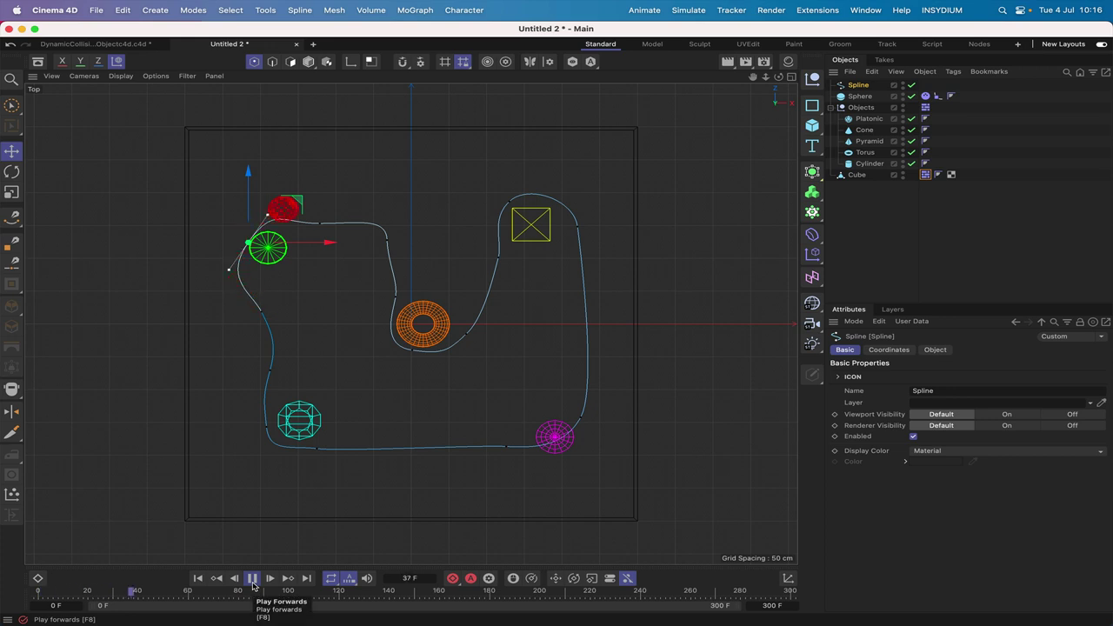
{"action": "left_click", "coordinate": [252, 579]}
{"action": "key", "text": "F1"}
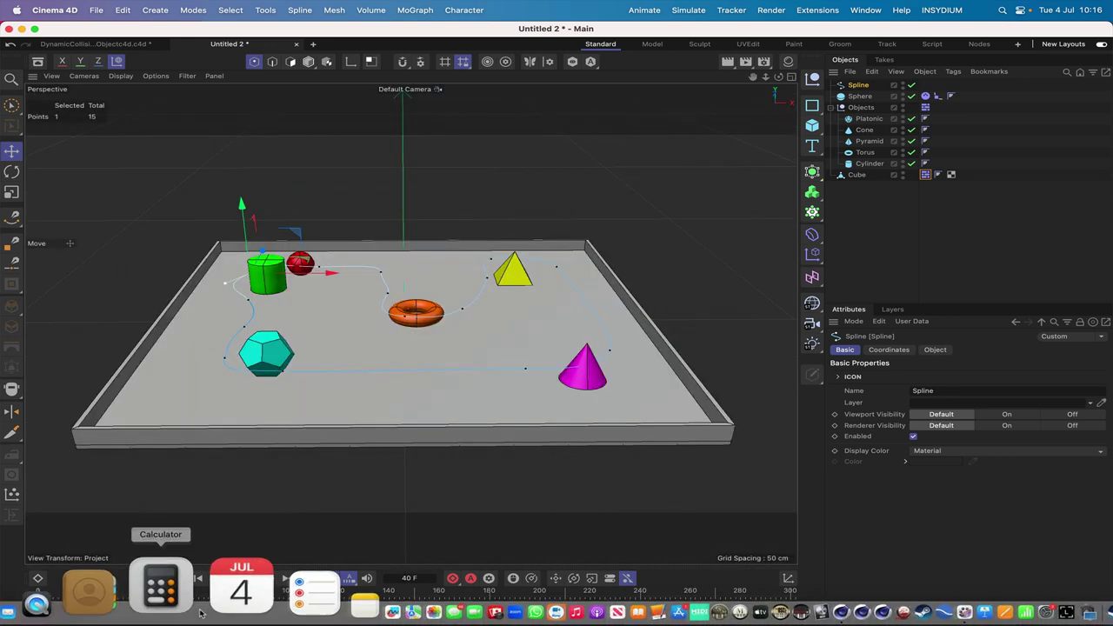
{"action": "left_click", "coordinate": [195, 578]}
{"action": "left_click", "coordinate": [251, 579]}
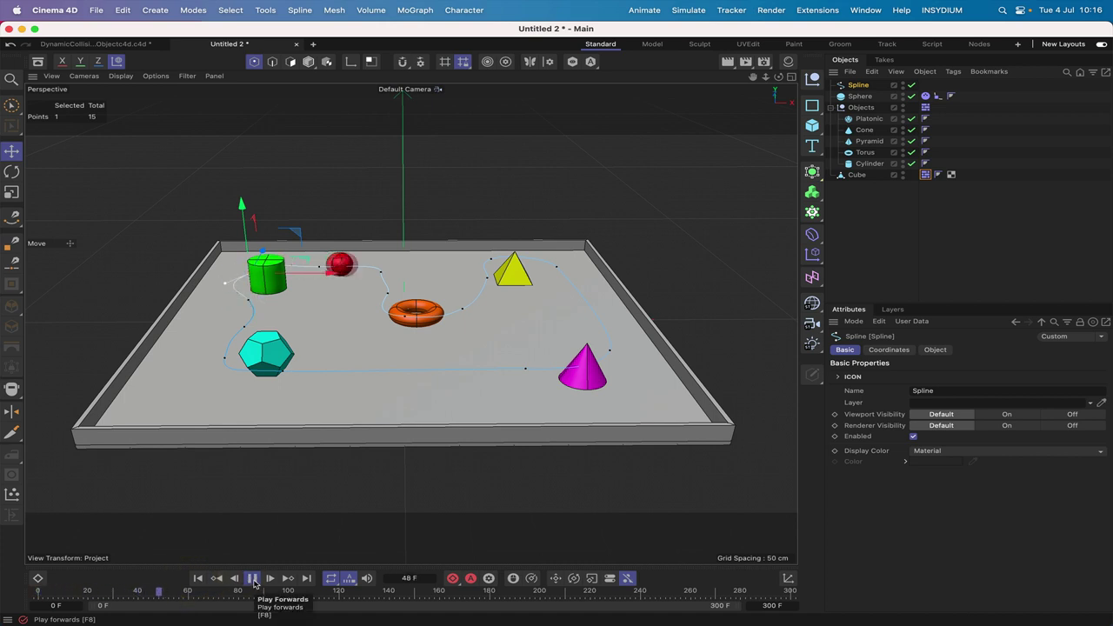
{"action": "left_click", "coordinate": [252, 579]}
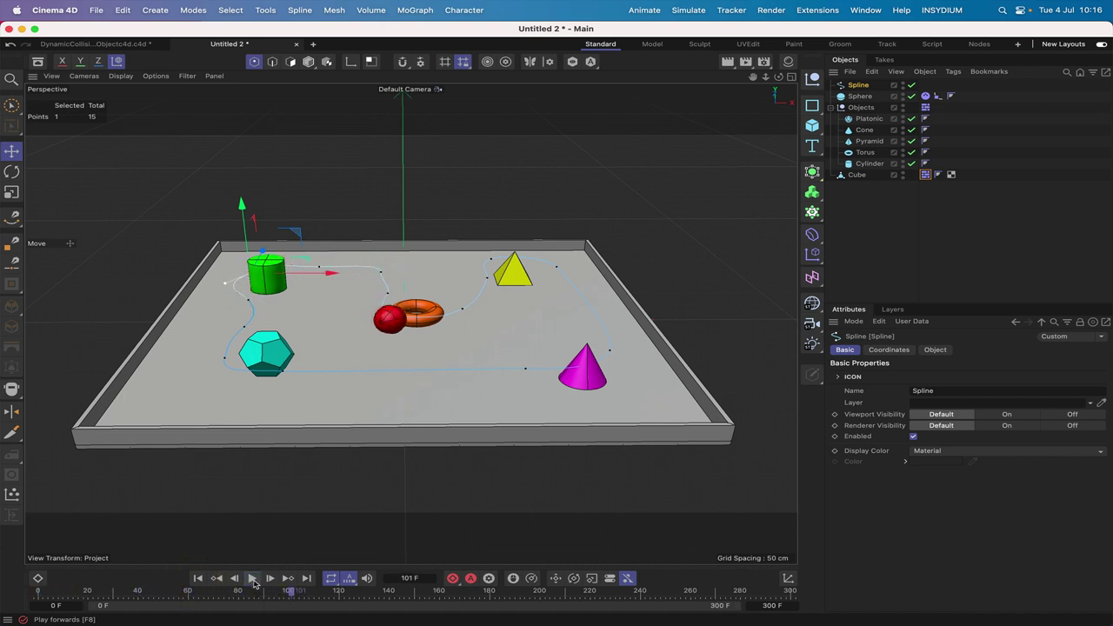
{"action": "left_click", "coordinate": [198, 579]}
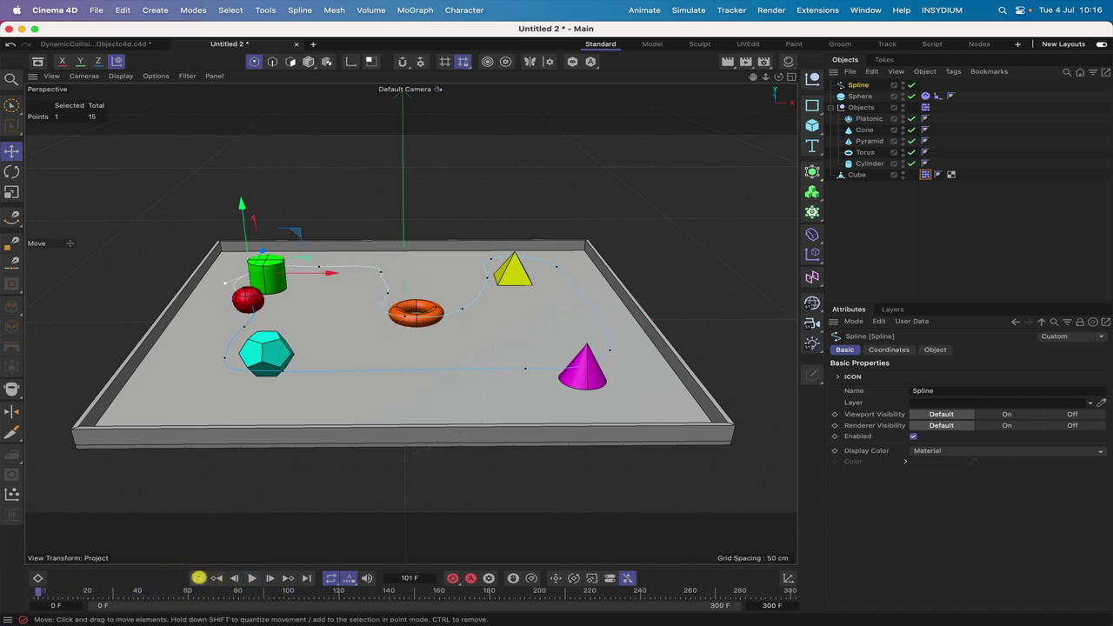
Set Inherit Tag to Apply Tag to Children in the collision settings of the Objects group's Dynamics Body tag.
{"action": "left_click", "coordinate": [926, 107]}
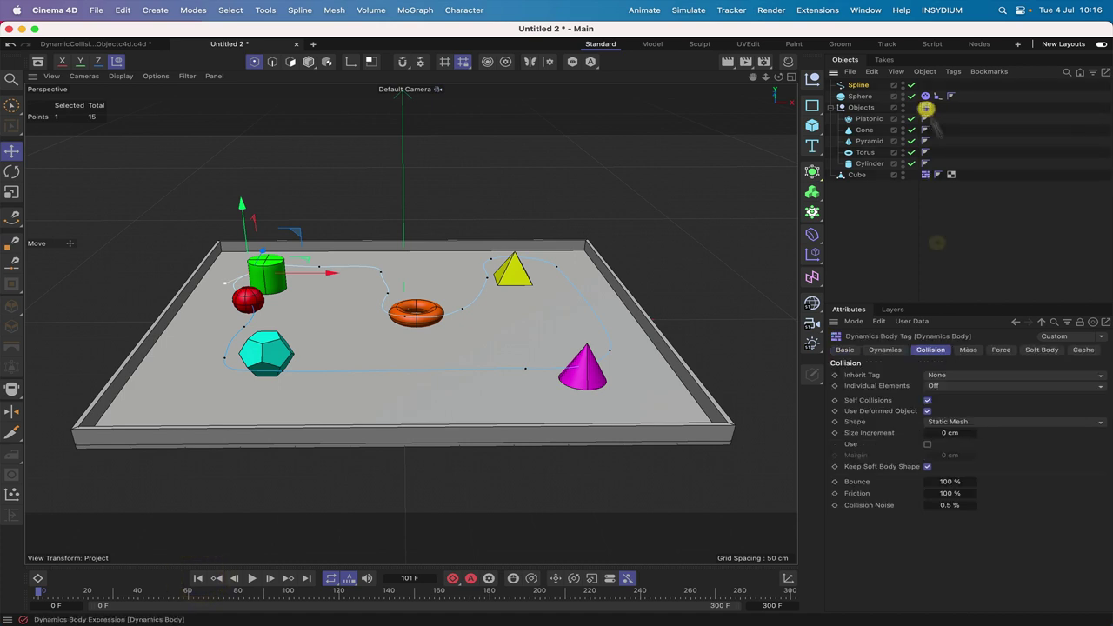
{"action": "left_click", "coordinate": [939, 375]}
{"action": "left_click", "coordinate": [958, 400]}
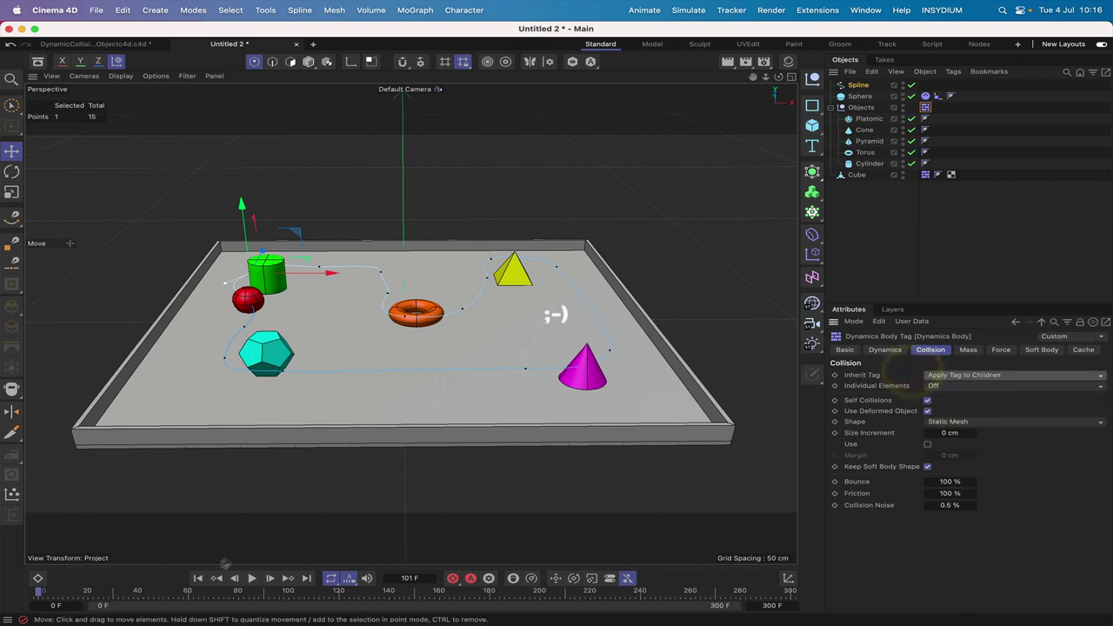
Play the simulation in the perspective and top views to check how the sphere collides with the child objects.
{"action": "left_click", "coordinate": [252, 579]}
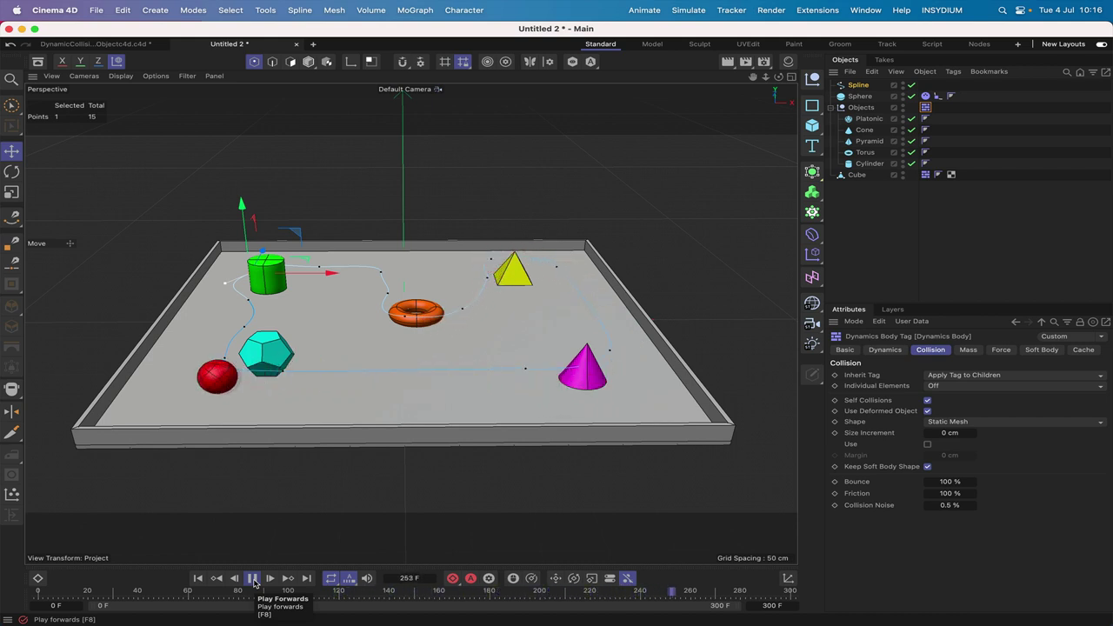
{"action": "key", "text": "F2"}
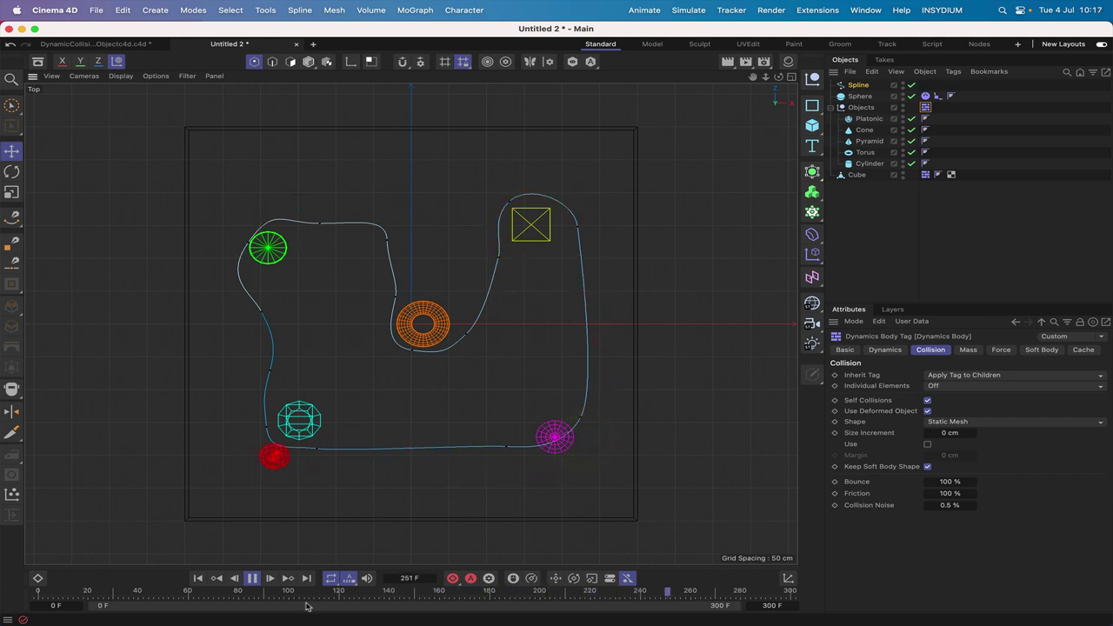
{"action": "left_click", "coordinate": [254, 578]}
Move the Spline's point beside the magenta cone slightly toward the pyramid, undo the surplus change, and deselect the points.
{"action": "left_click", "coordinate": [581, 419]}
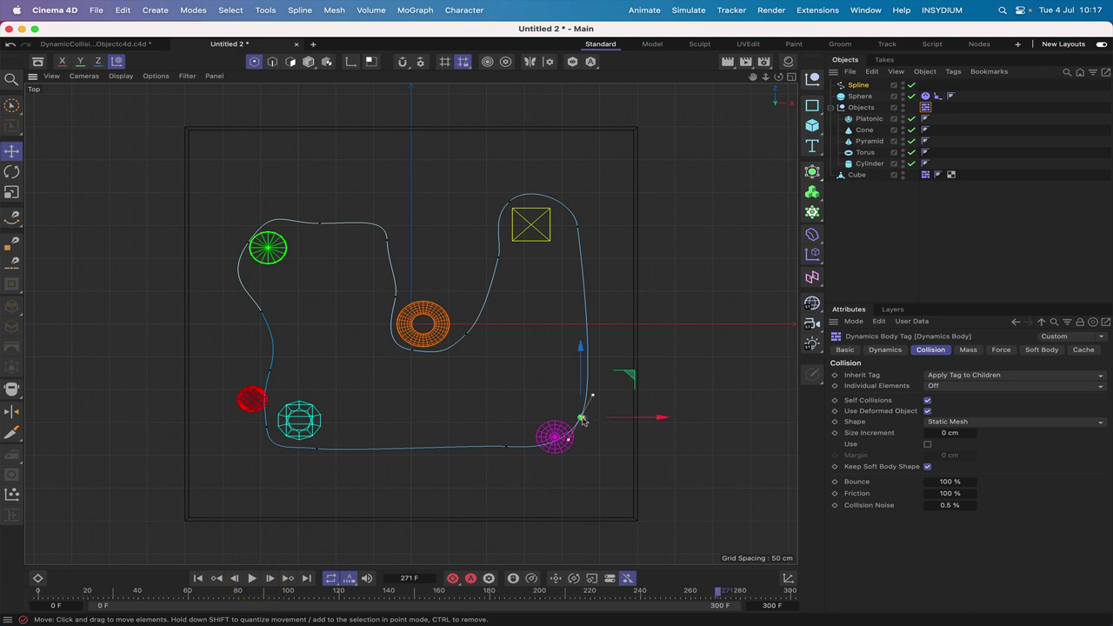
{"action": "left_click_drag", "start_coordinate": [630, 381], "coordinate": [423, 506]}
{"action": "key", "text": "super+z"}
{"action": "left_click", "coordinate": [474, 498]}
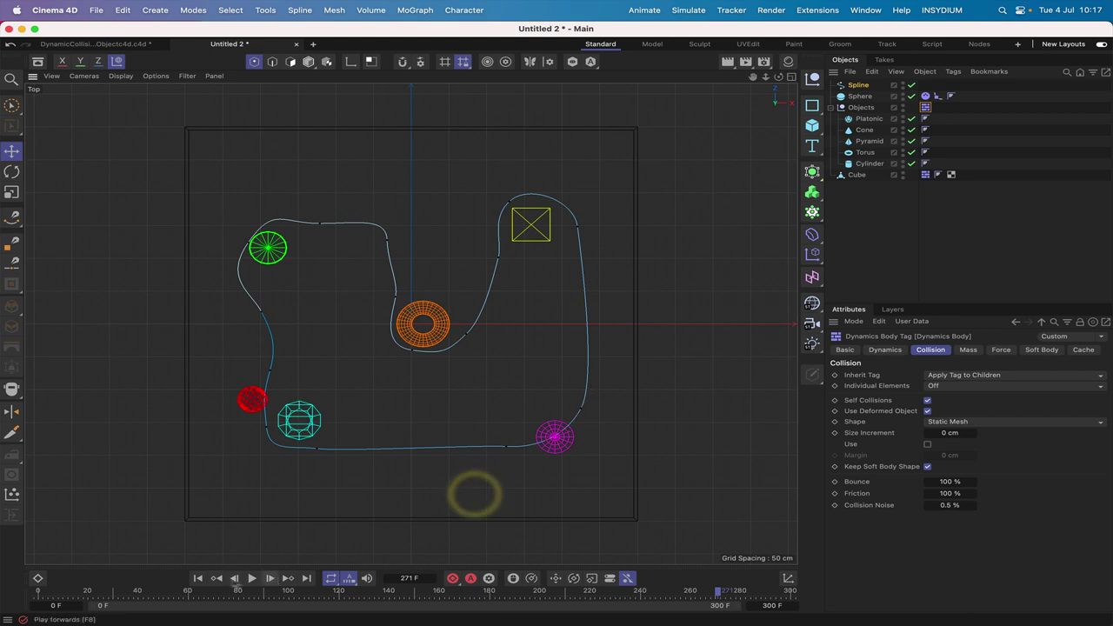
Replay the simulation from the start in the top and perspective views to check the sphere's path past the cone.
{"action": "left_click", "coordinate": [200, 579]}
{"action": "left_click", "coordinate": [251, 578]}
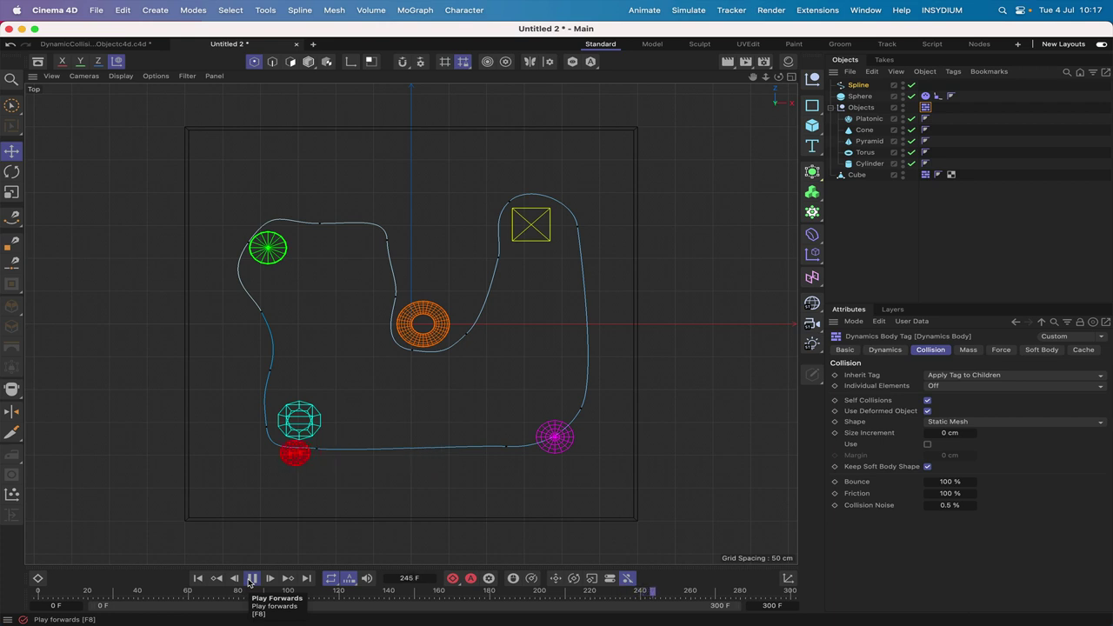
{"action": "key", "text": "F1"}
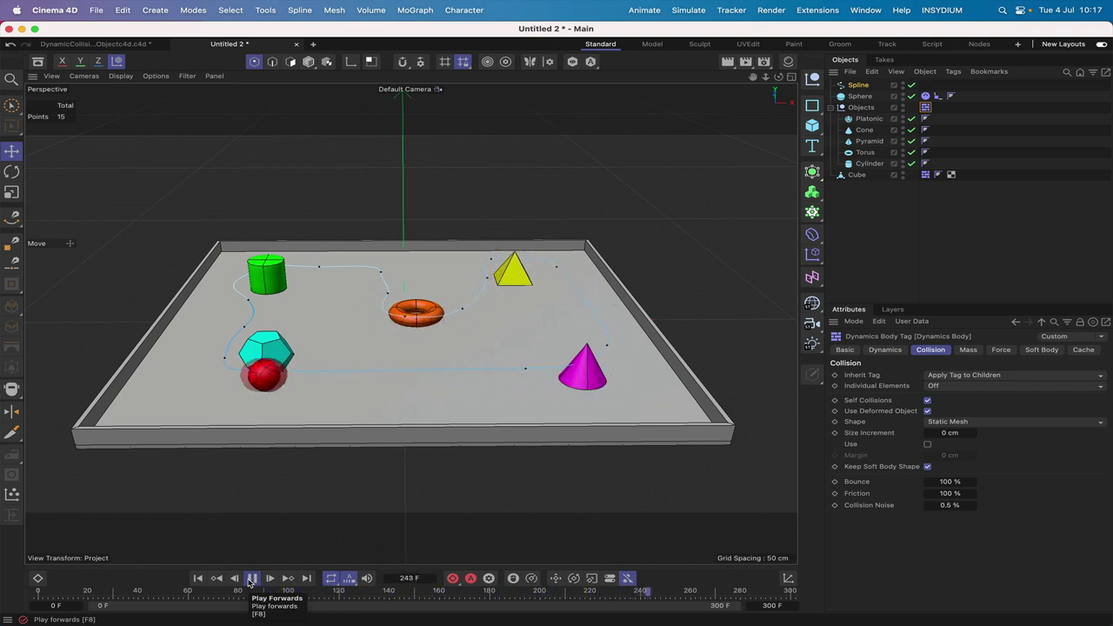
{"action": "left_click", "coordinate": [251, 579]}
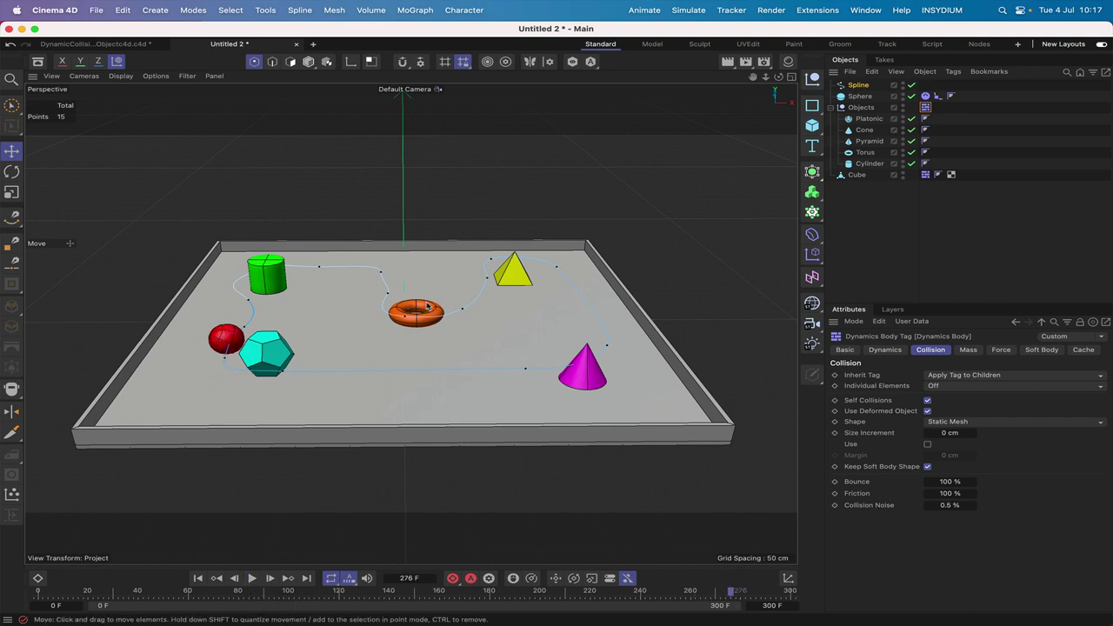
In the top view, move the Spline's two points below and beside the orange torus slightly outward.
{"action": "key", "text": "F2"}
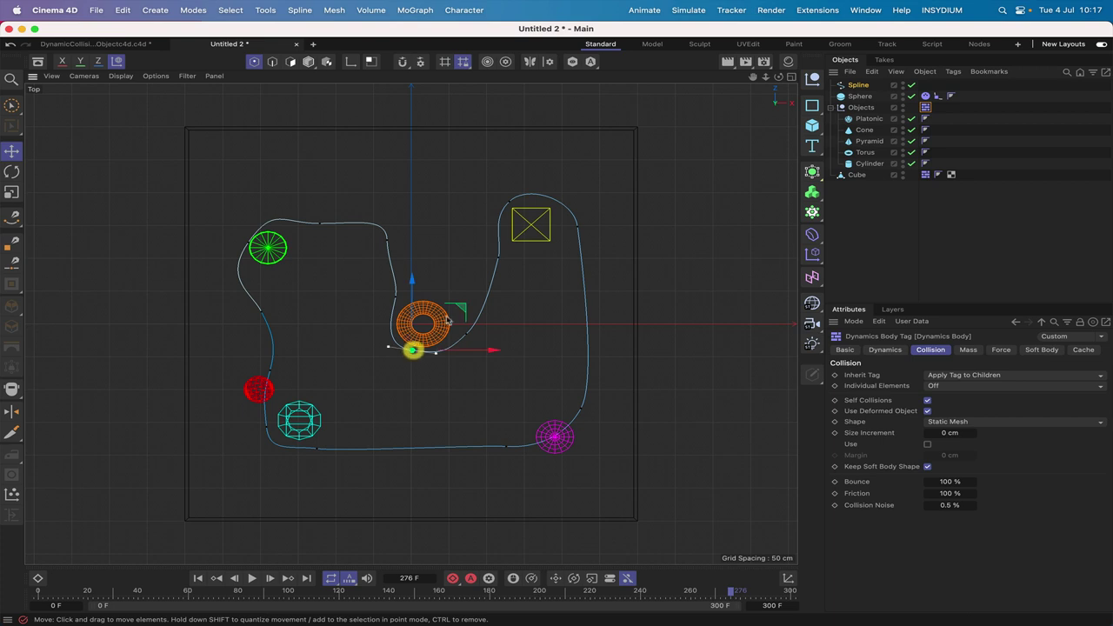
{"action": "left_click", "coordinate": [414, 351]}
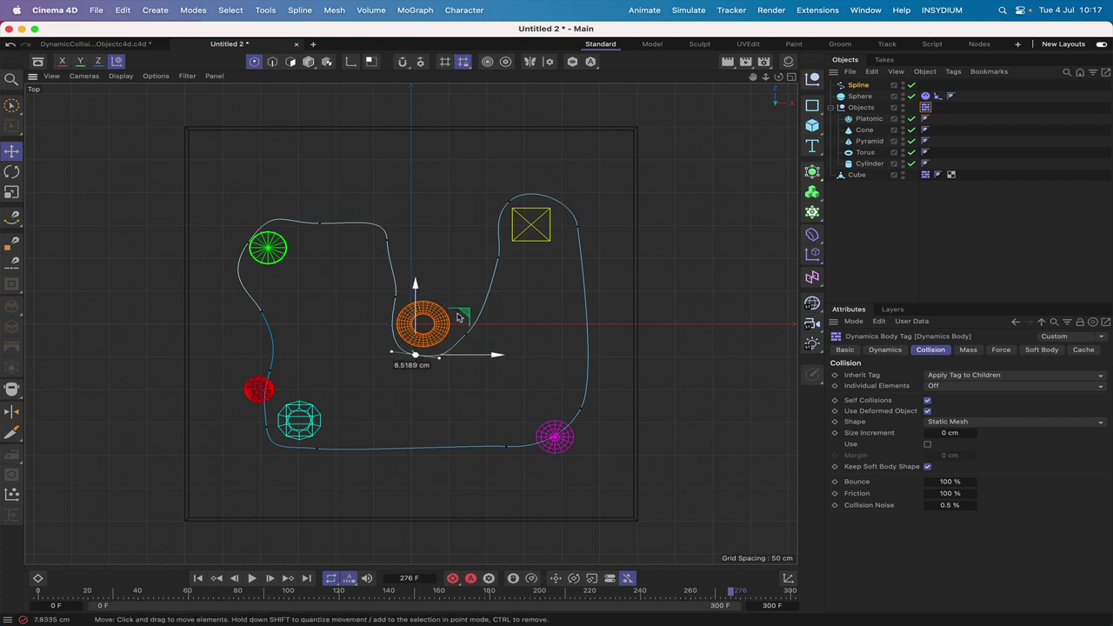
{"action": "left_click_drag", "start_coordinate": [415, 351], "coordinate": [467, 335]}
{"action": "left_click_drag", "start_coordinate": [520, 295], "coordinate": [527, 299]}
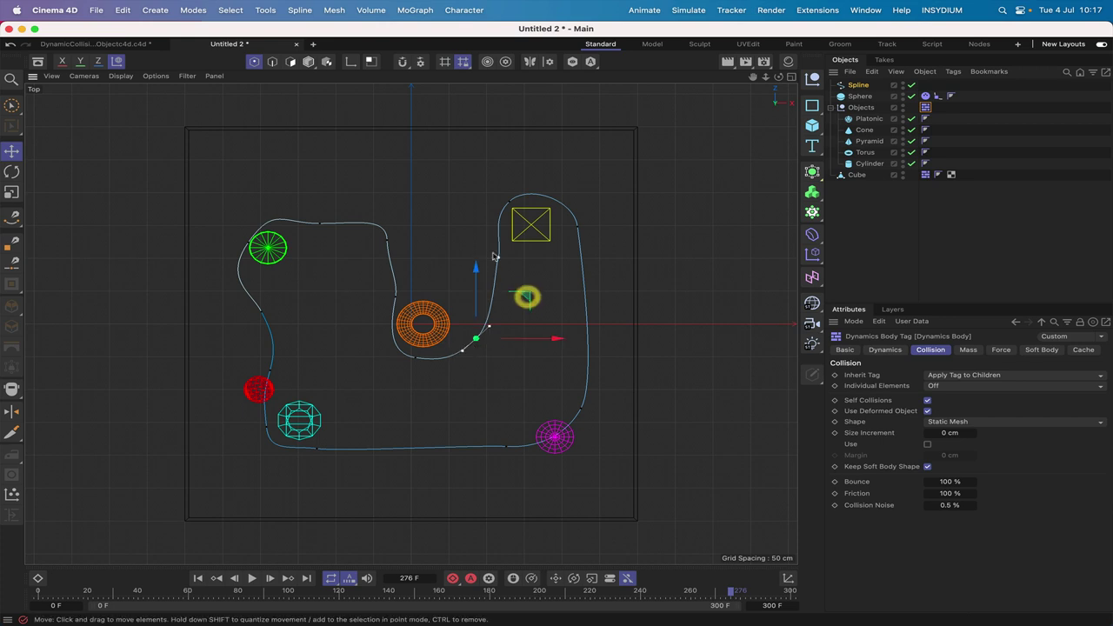
Play the sphere's pass around the torus and shift the Spline's point below the torus slightly toward the cylinder side.
{"action": "left_click", "coordinate": [252, 578]}
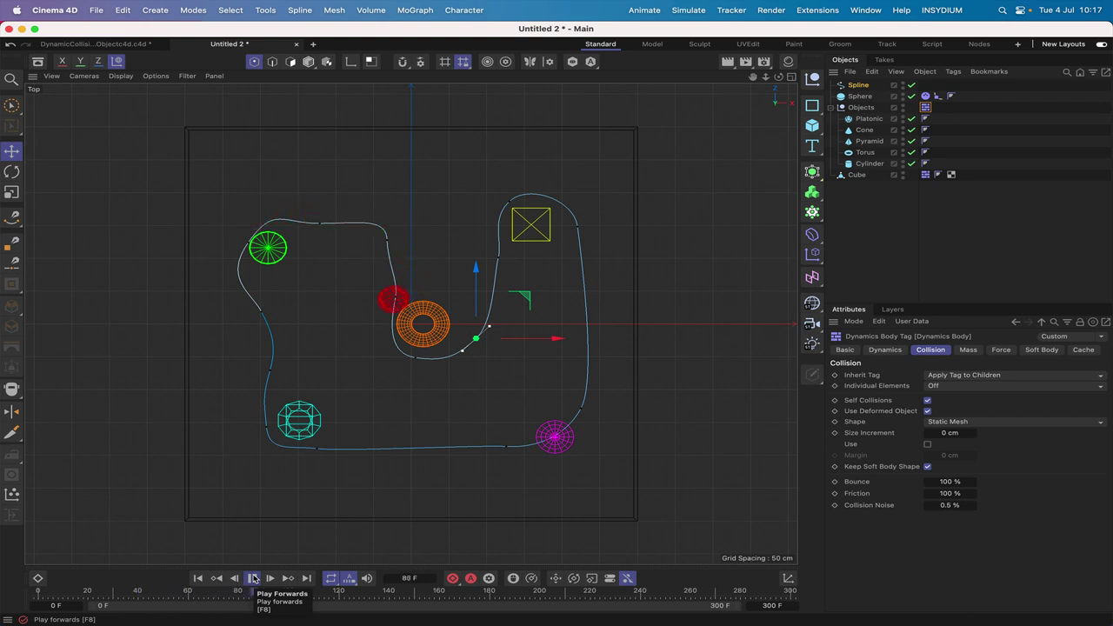
{"action": "left_click", "coordinate": [252, 578]}
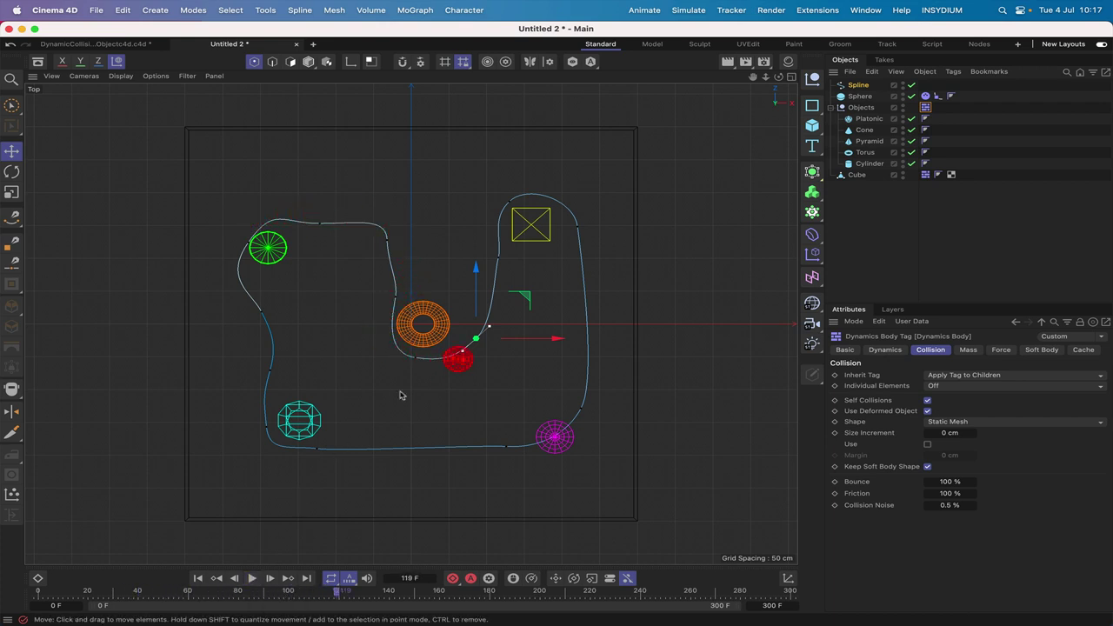
{"action": "left_click", "coordinate": [412, 357]}
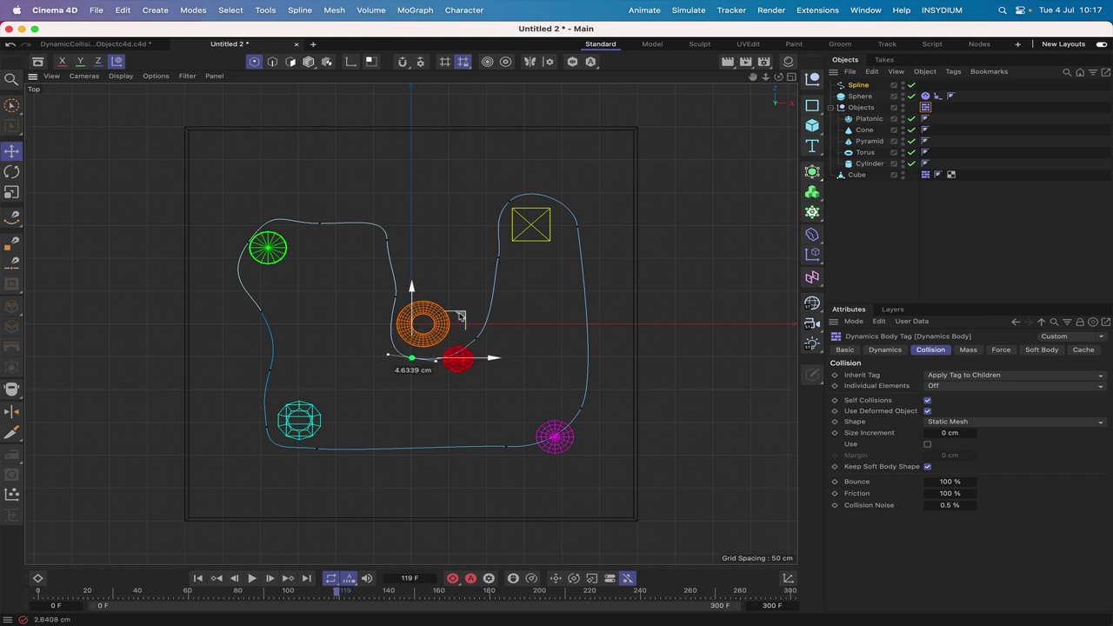
Play the whole simulation again in the top view and return to the first frame.
{"action": "left_click", "coordinate": [198, 578]}
{"action": "left_click", "coordinate": [254, 579]}
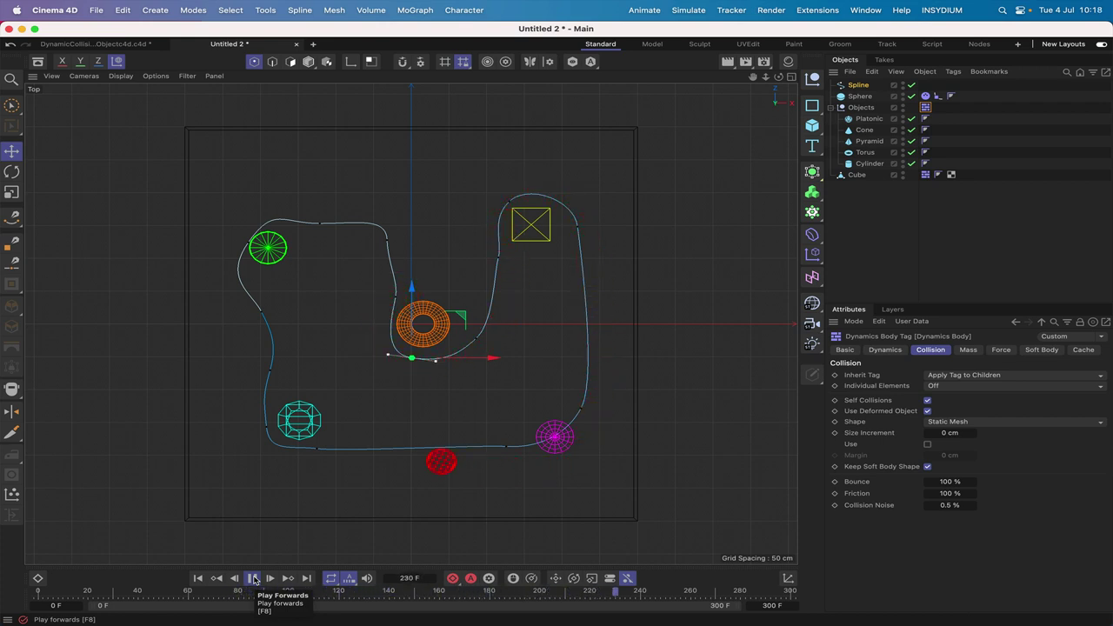
{"action": "left_click", "coordinate": [253, 578]}
{"action": "left_click", "coordinate": [207, 579]}
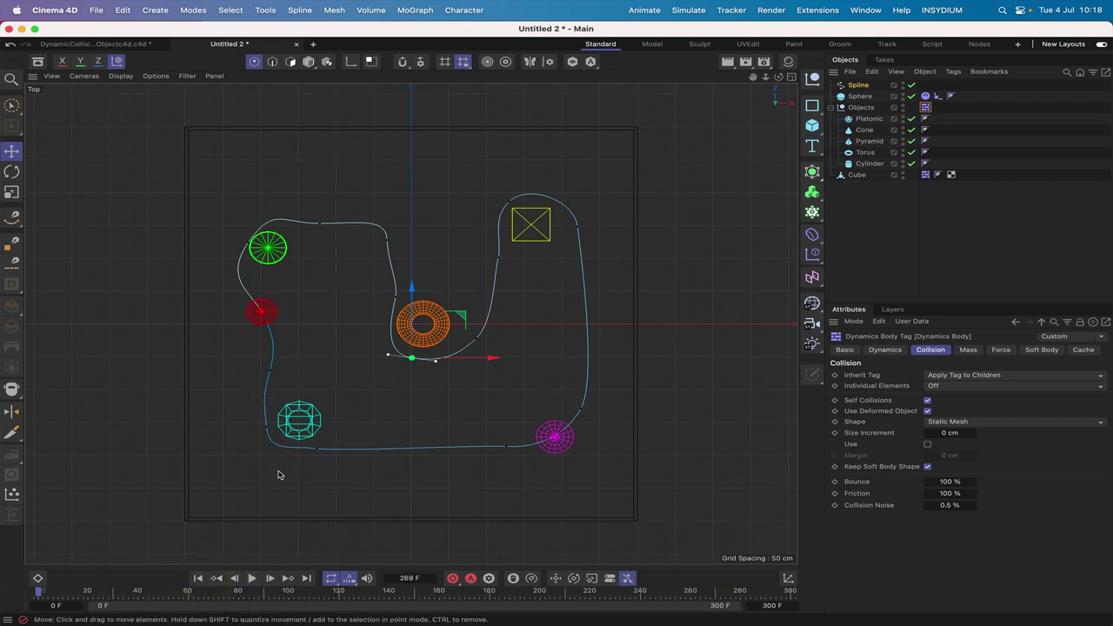
In the perspective view, create a Null object and name it Xpresso.
{"action": "key", "text": "F1"}
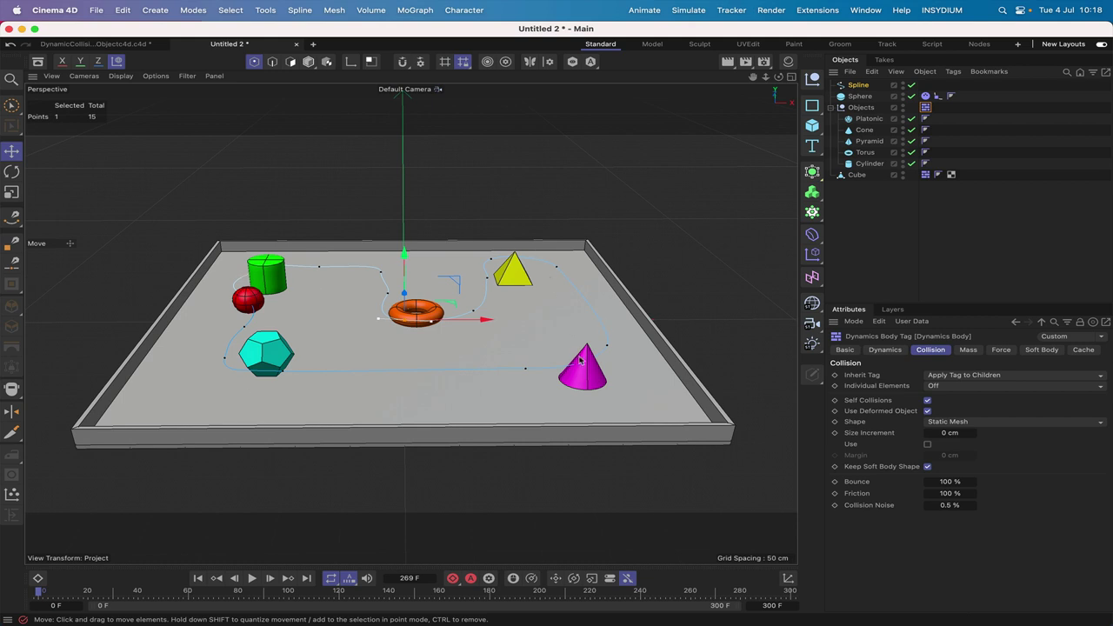
{"action": "left_click", "coordinate": [380, 317]}
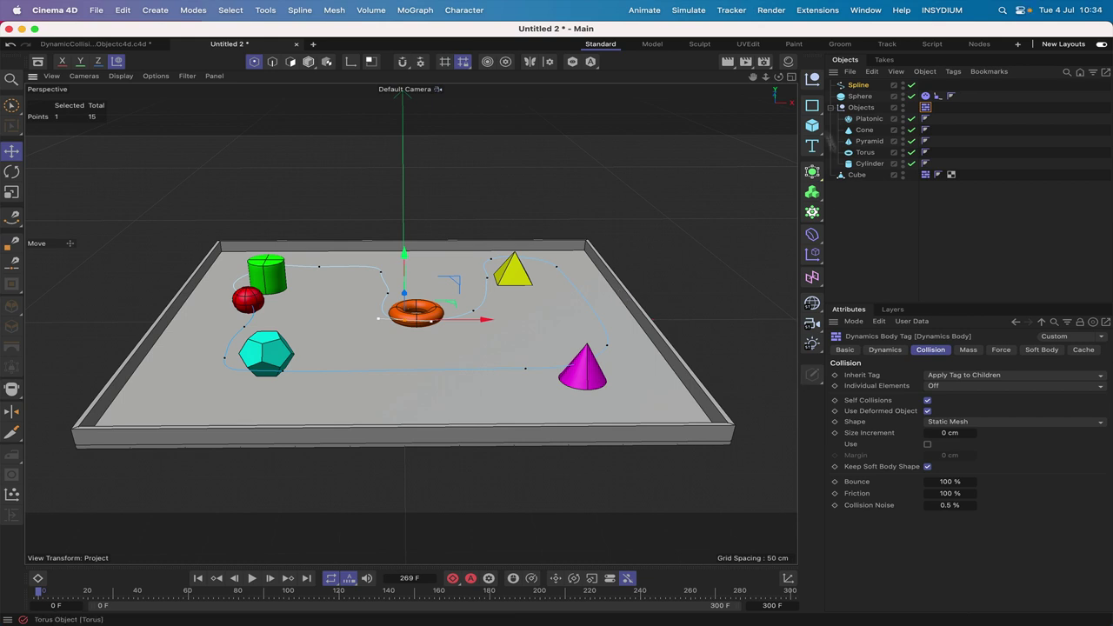
{"action": "left_click", "coordinate": [811, 77]}
{"action": "double_click", "coordinate": [856, 85]}
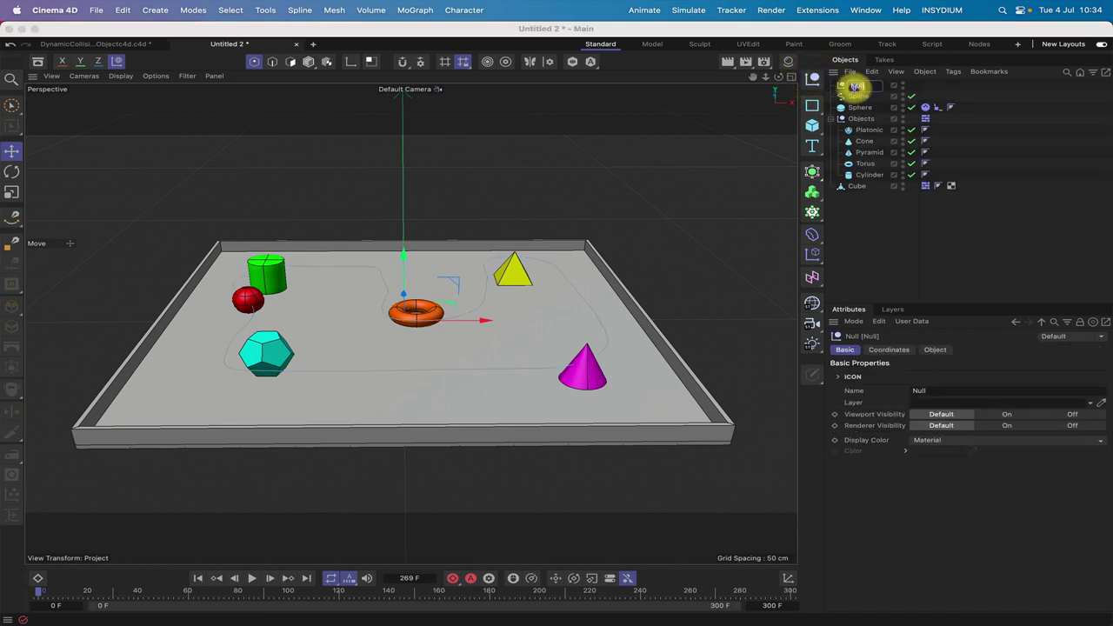
{"action": "type", "text": "Xpresso"}
{"action": "key", "text": "Return"}
Add an XPresso tag to the Xpresso null and arrange its editor window as a wide, short strip above the tray.
{"action": "left_click", "coordinate": [953, 71]}
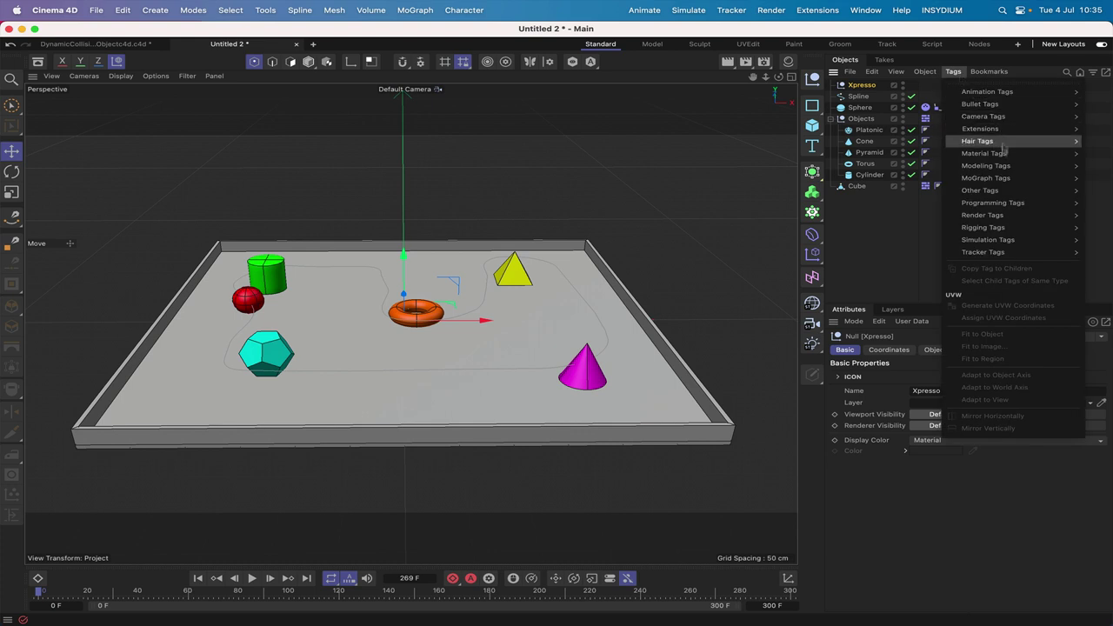
{"action": "mouse_move", "coordinate": [991, 203]}
{"action": "left_click", "coordinate": [909, 247]}
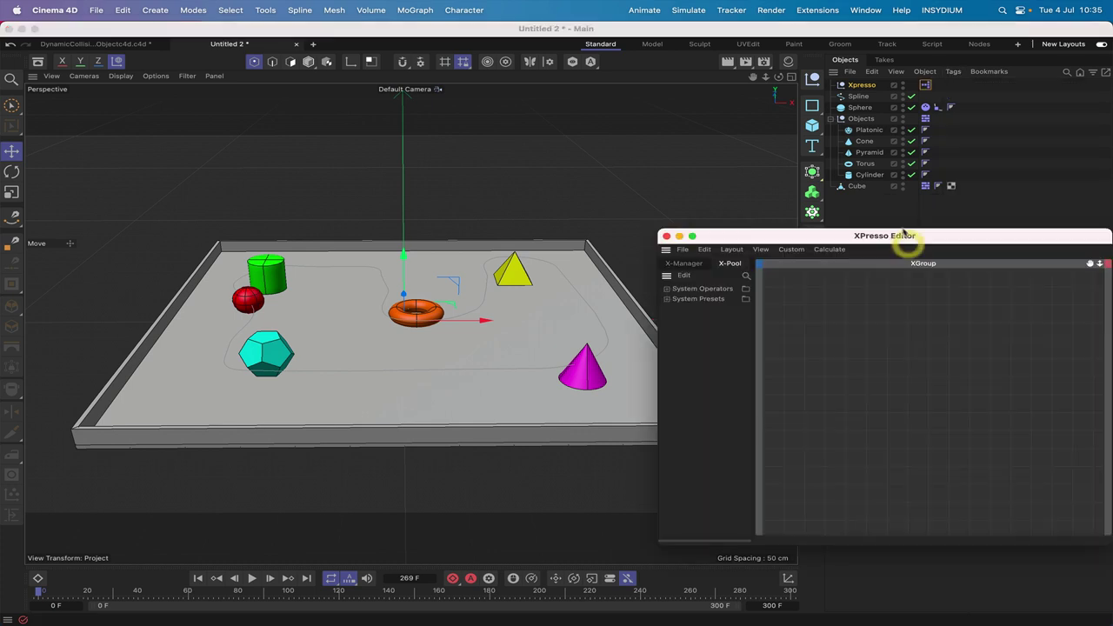
{"action": "left_click_drag", "start_coordinate": [907, 241], "coordinate": [312, 26]}
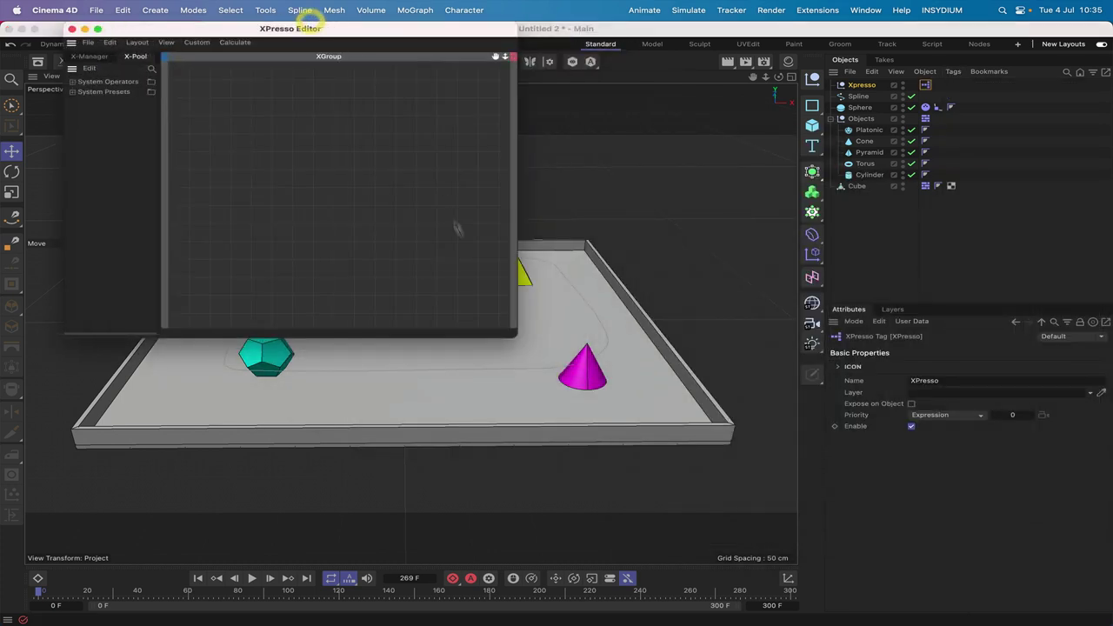
{"action": "left_click_drag", "start_coordinate": [517, 337], "coordinate": [682, 235]}
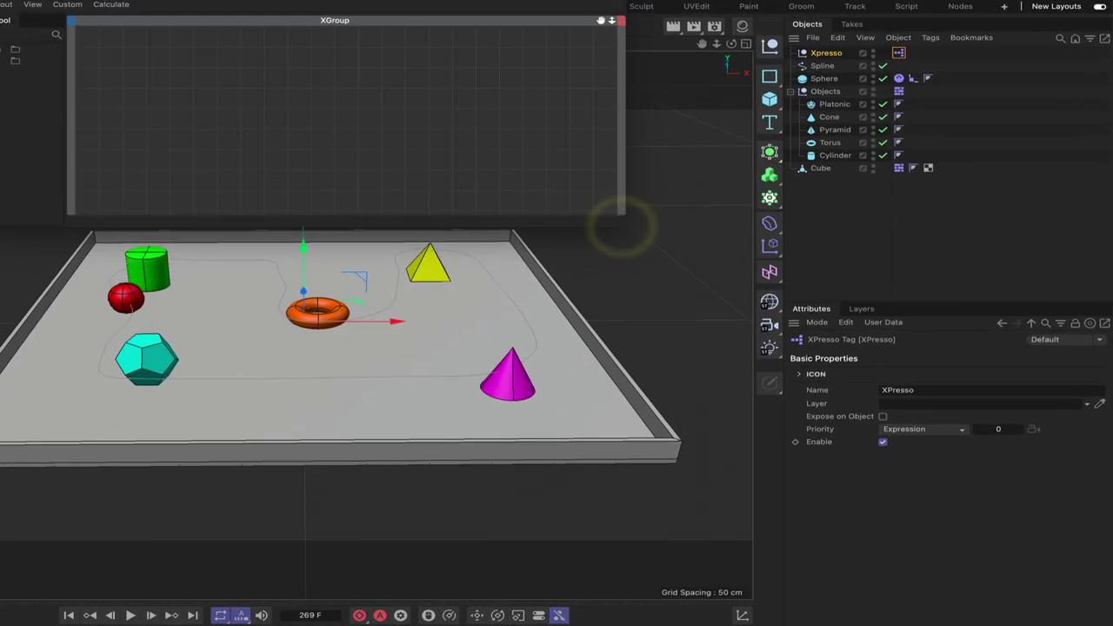
Add a Bullet Dynamics Collision node to the XGroup and place it near the graph's input edge.
{"action": "right_click", "coordinate": [106, 85]}
{"action": "mouse_move", "coordinate": [139, 108]}
{"action": "mouse_move", "coordinate": [264, 114]}
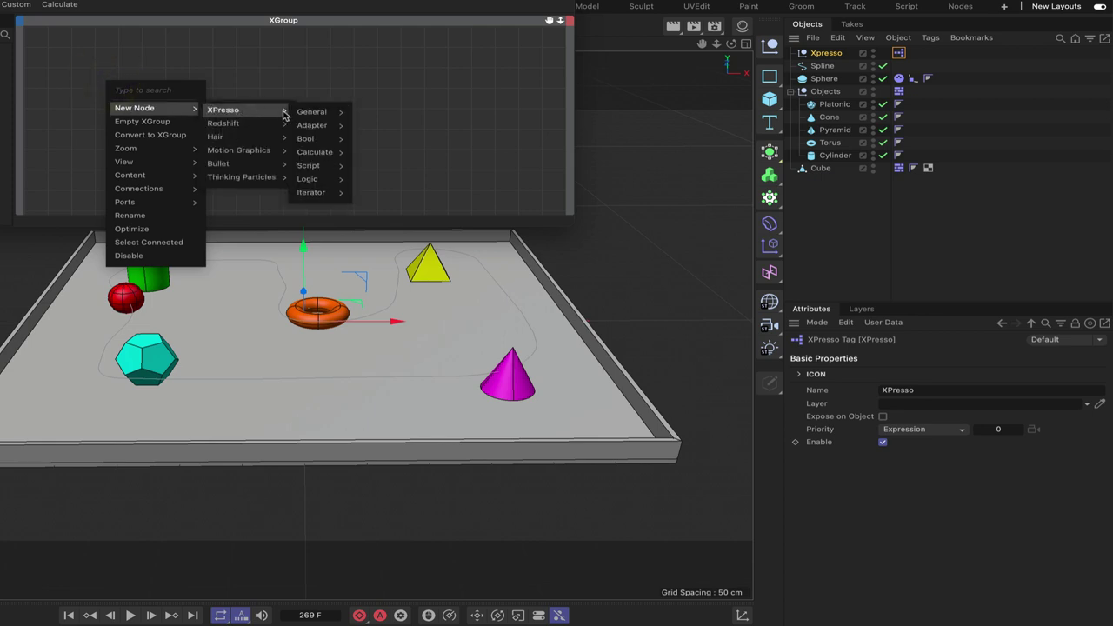
{"action": "mouse_move", "coordinate": [309, 117]}
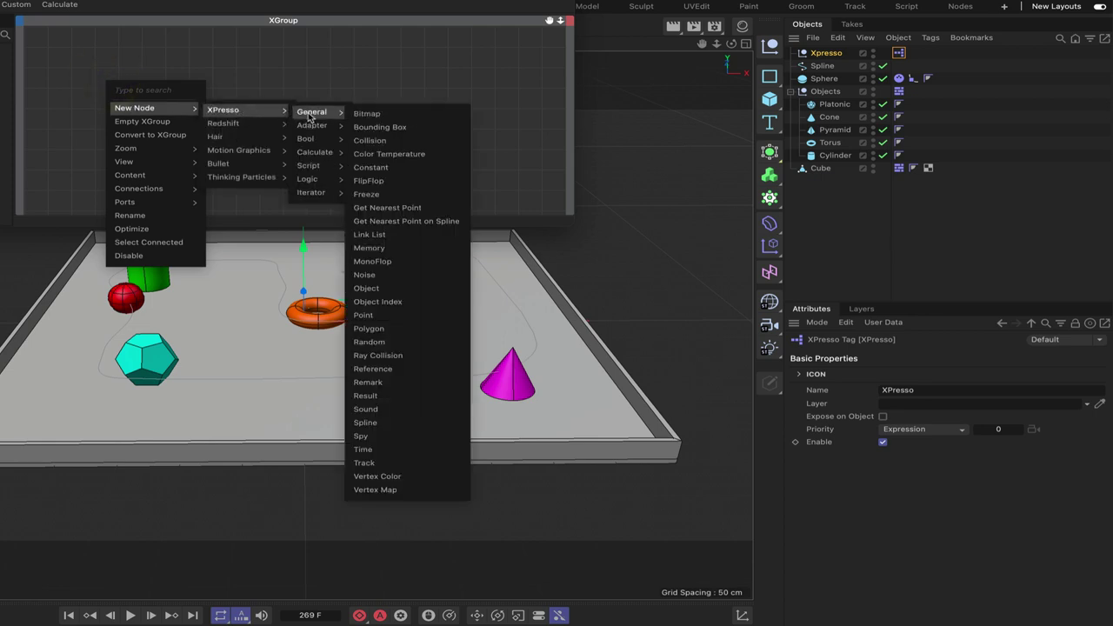
{"action": "mouse_move", "coordinate": [223, 167]}
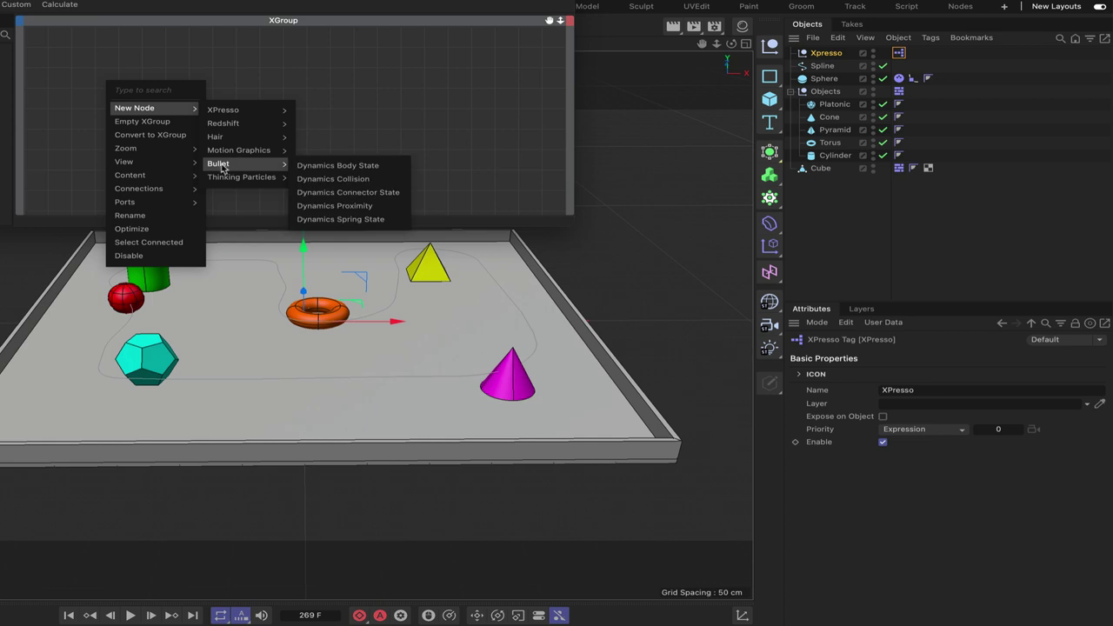
{"action": "left_click", "coordinate": [339, 185]}
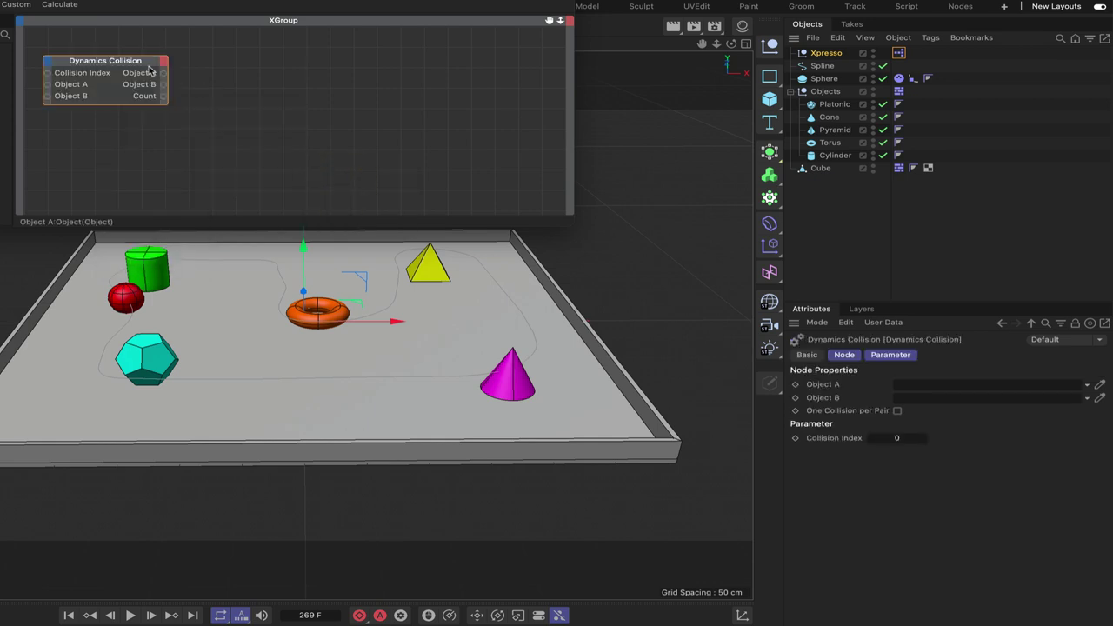
{"action": "left_click_drag", "start_coordinate": [152, 65], "coordinate": [171, 66]}
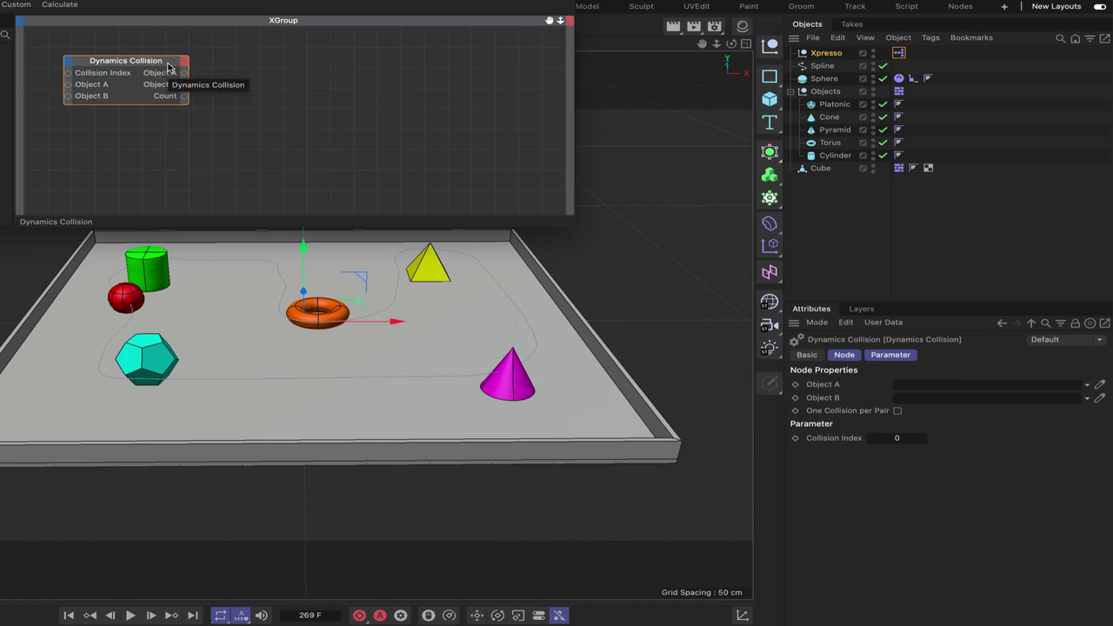
{"action": "left_click", "coordinate": [125, 64]}
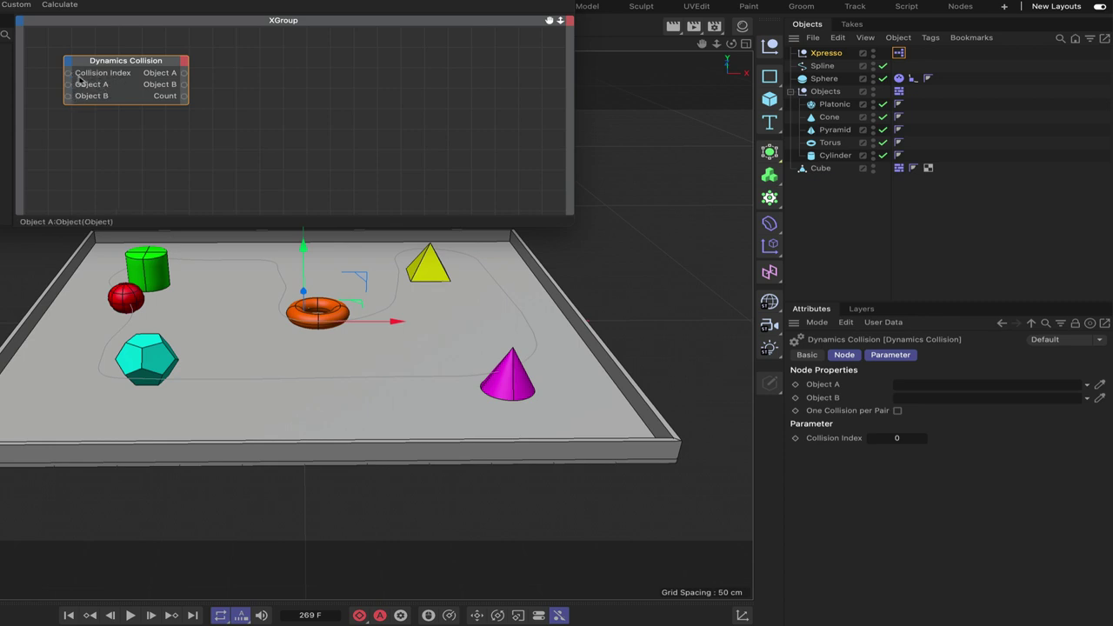
{"action": "left_click_drag", "start_coordinate": [107, 61], "coordinate": [107, 45]}
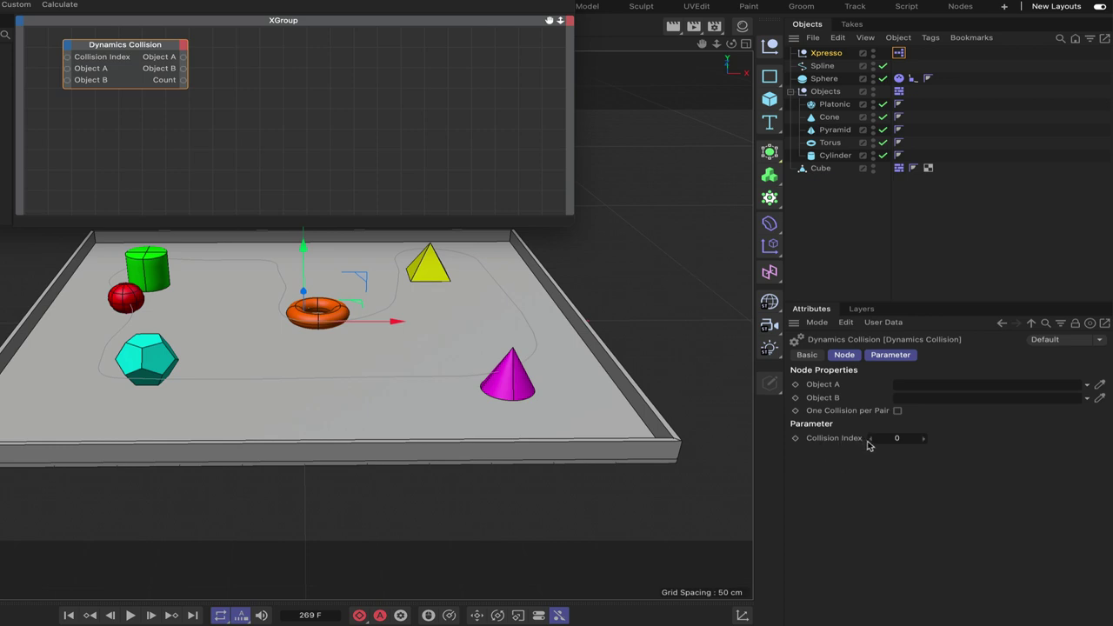
Add Normal and Point A output ports to the Dynamics Collision node and enlarge the node to fit its ports.
{"action": "left_click", "coordinate": [185, 49]}
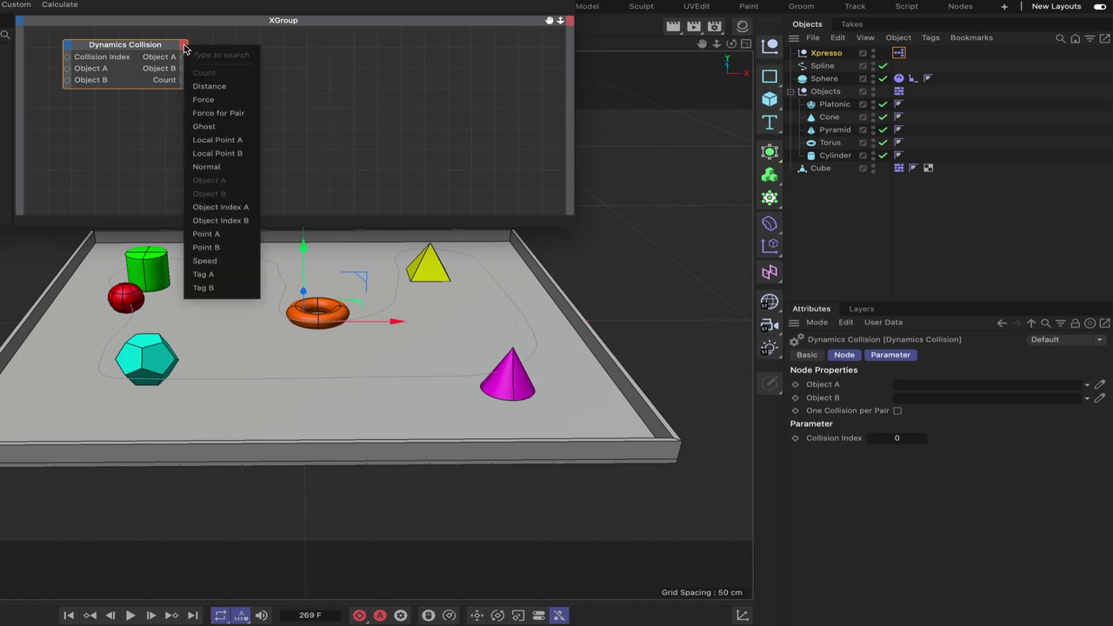
{"action": "left_click", "coordinate": [206, 167]}
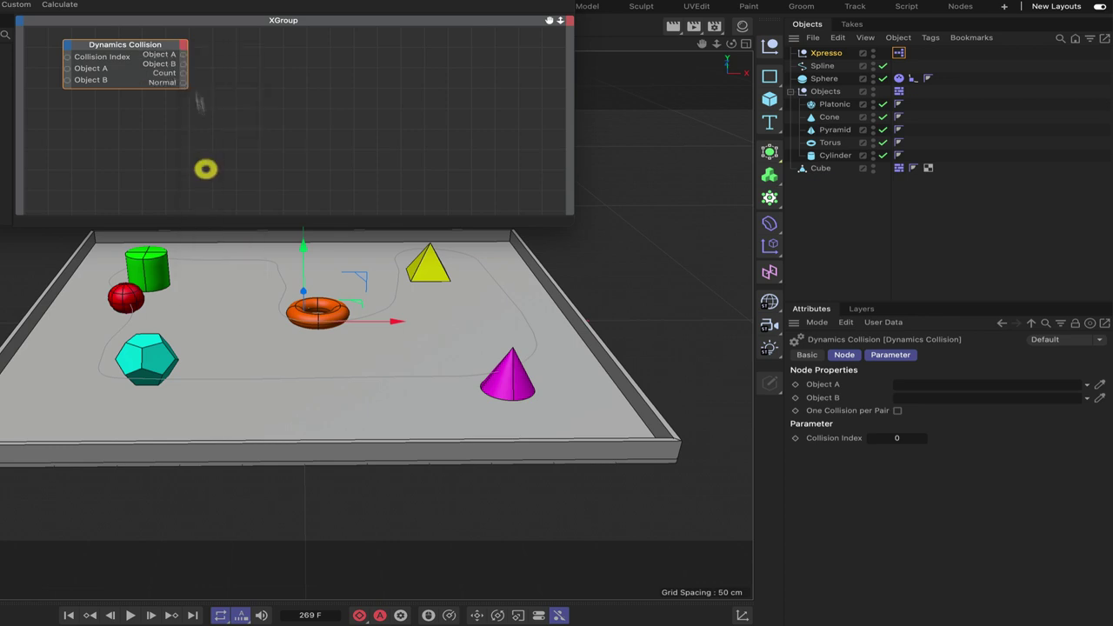
{"action": "left_click", "coordinate": [184, 49]}
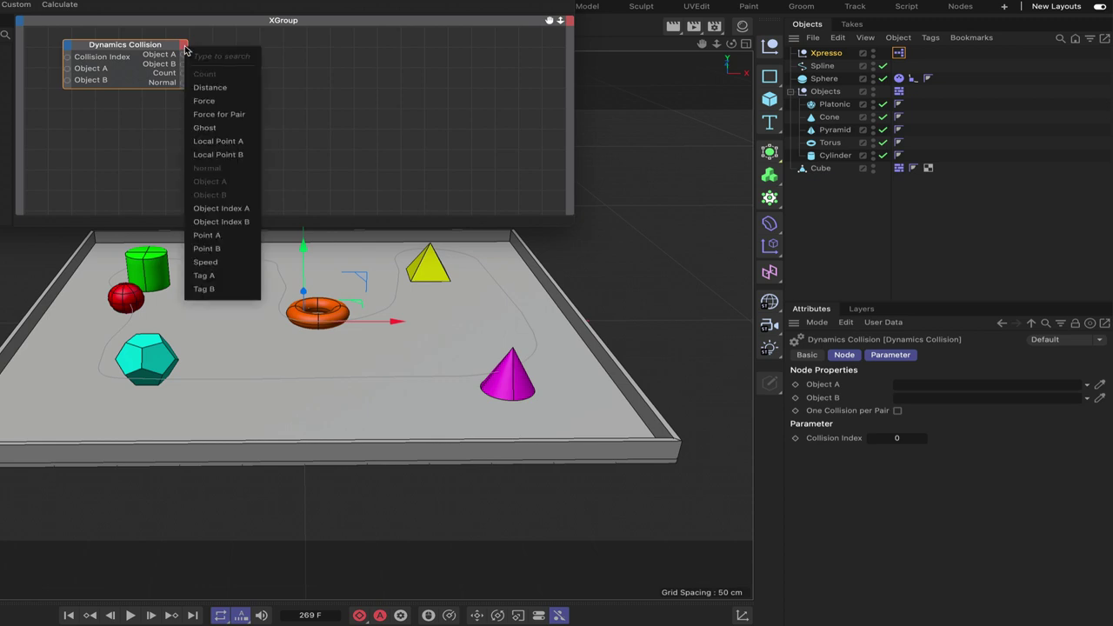
{"action": "left_click", "coordinate": [206, 236]}
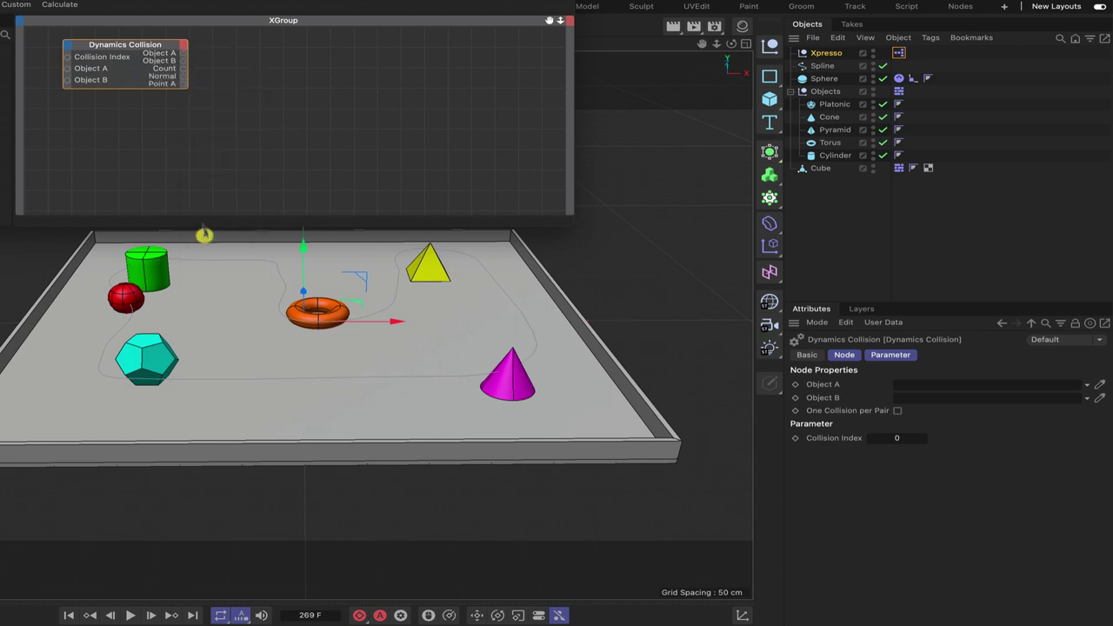
{"action": "left_click", "coordinate": [162, 45]}
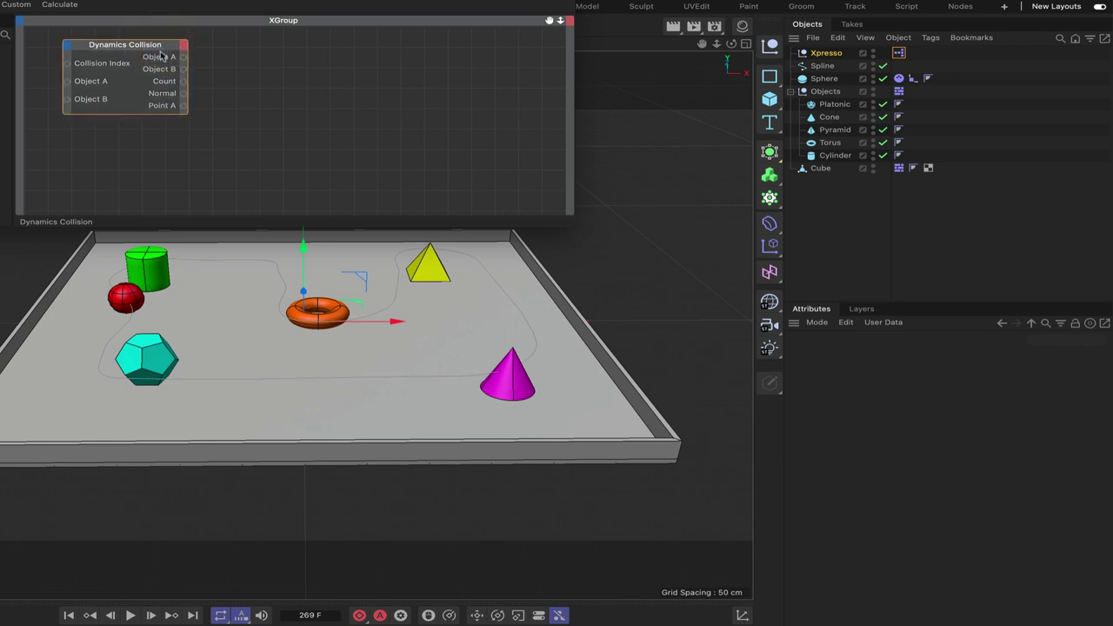
{"action": "left_click_drag", "start_coordinate": [162, 46], "coordinate": [152, 62]}
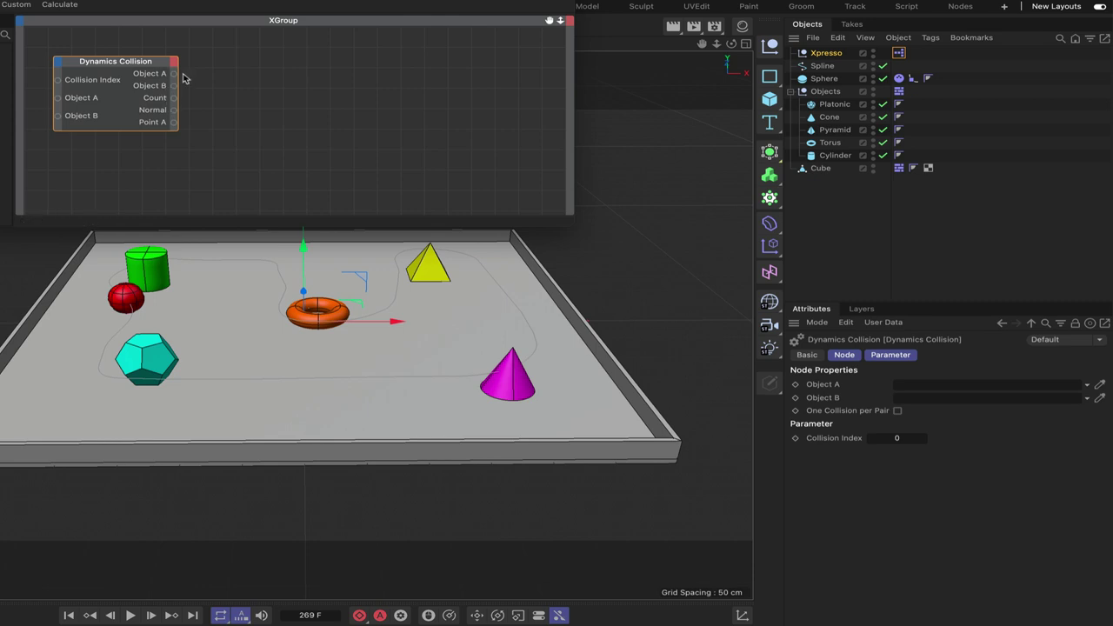
Add the Objects null as a node and connect the Dynamics Collision node's Object A output to its Object input.
{"action": "left_click", "coordinate": [826, 92]}
{"action": "left_click_drag", "start_coordinate": [251, 70], "coordinate": [249, 68]}
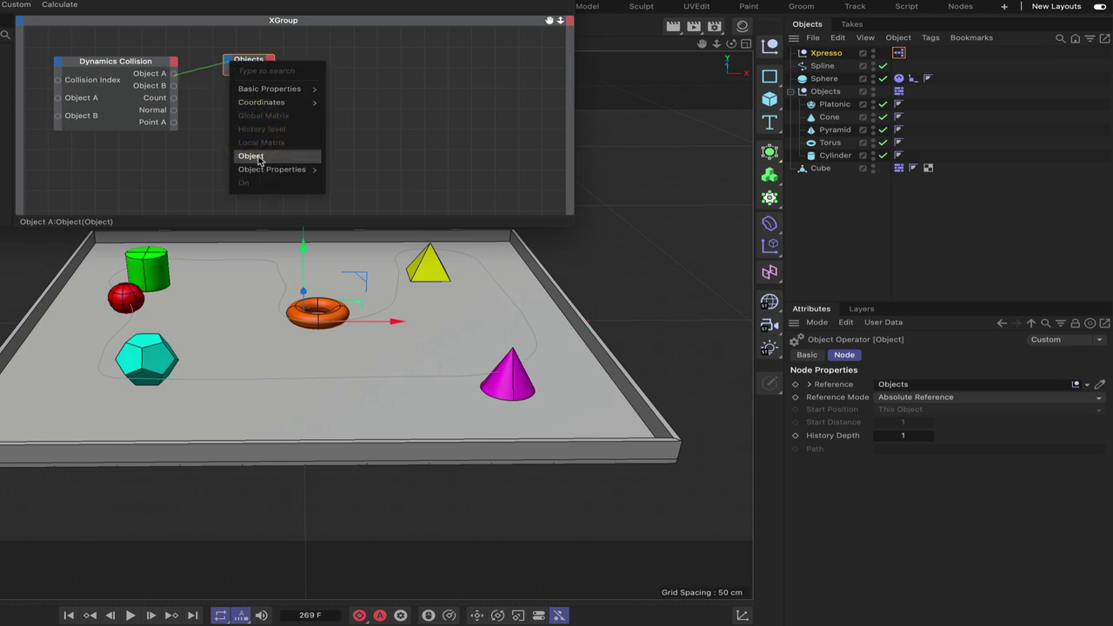
{"action": "left_click", "coordinate": [251, 154]}
{"action": "left_click_drag", "start_coordinate": [253, 66], "coordinate": [267, 69]}
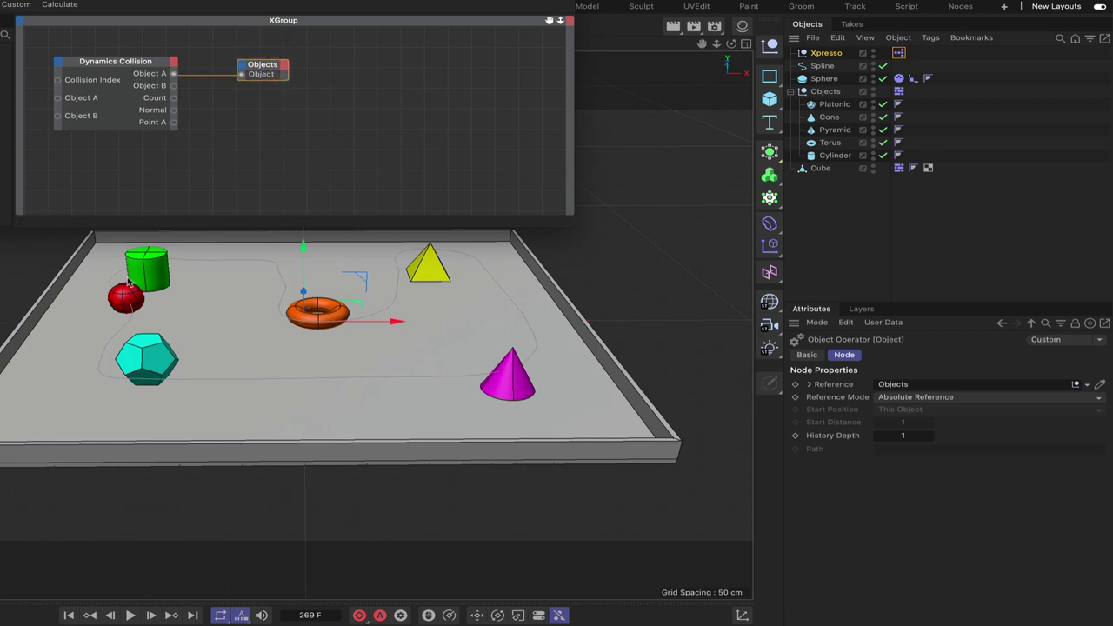
Add a Name output port from the basic properties to the Objects node.
{"action": "left_click", "coordinate": [285, 67]}
{"action": "mouse_move", "coordinate": [321, 96]}
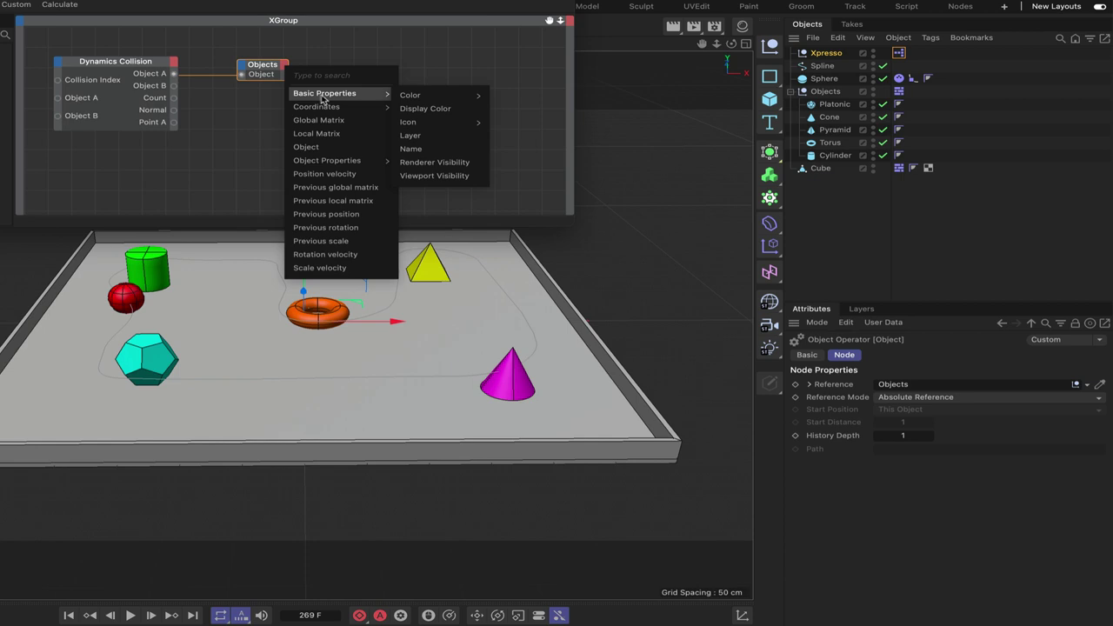
{"action": "left_click", "coordinate": [415, 149]}
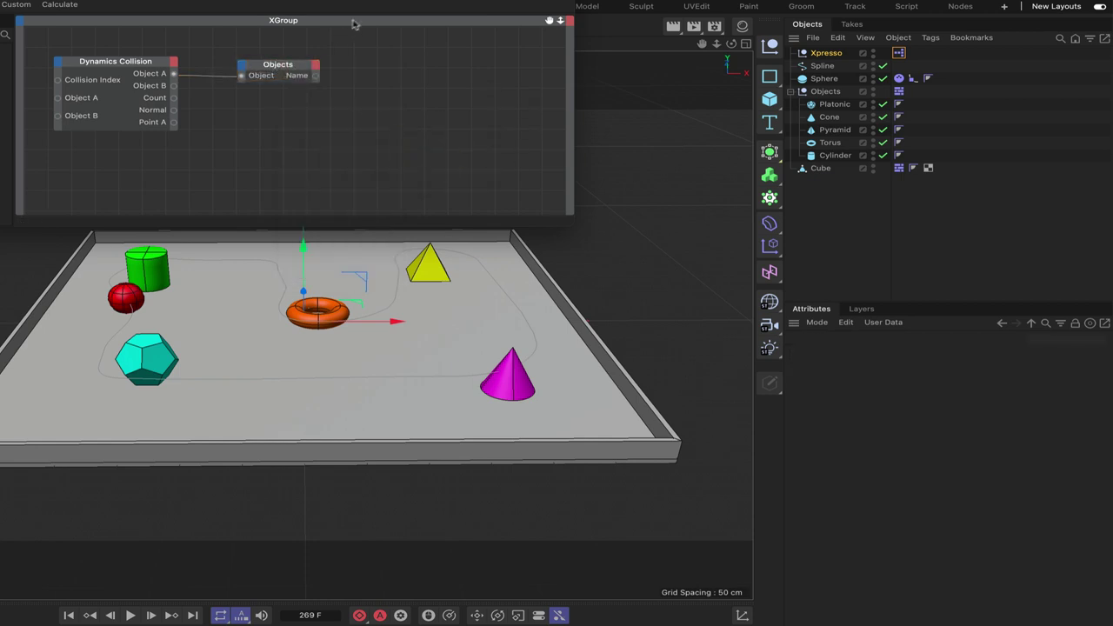
Move the XPresso editor aside, create a Text Spline and position it above the tray's back wall.
{"action": "left_click_drag", "start_coordinate": [392, 5], "coordinate": [31, 4]}
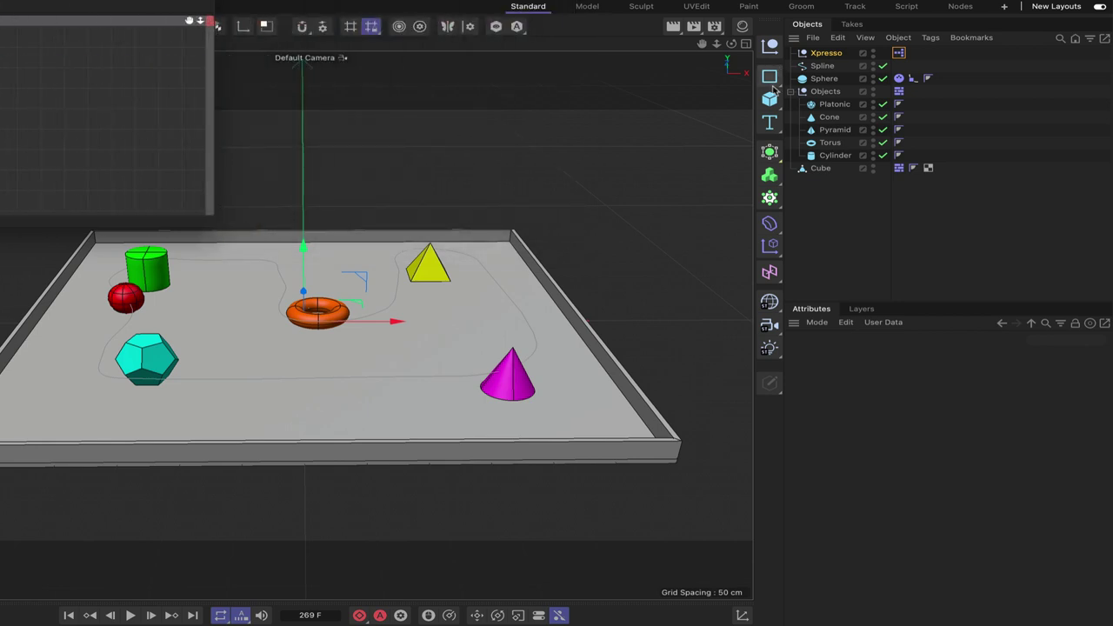
{"action": "left_click", "coordinate": [770, 124]}
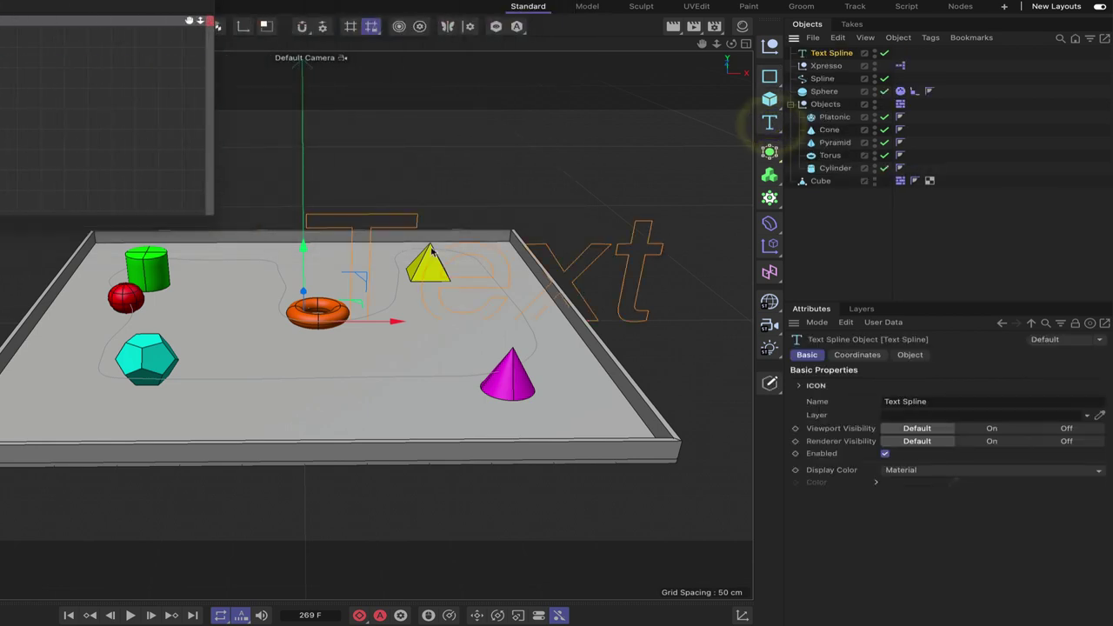
{"action": "left_click_drag", "start_coordinate": [304, 271], "coordinate": [304, 169]}
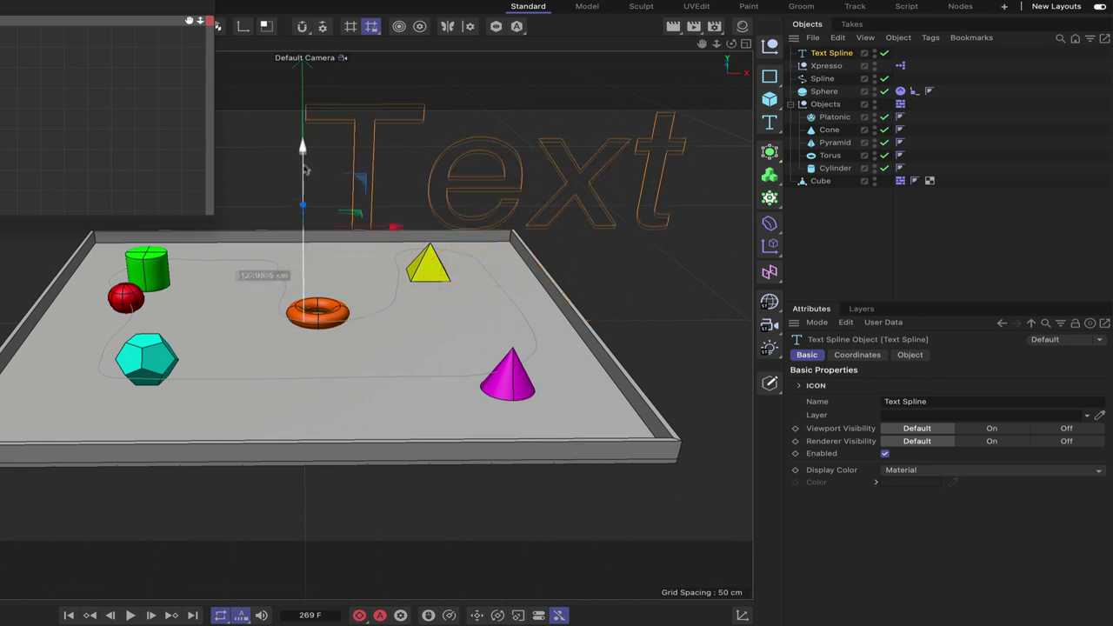
{"action": "left_click_drag", "start_coordinate": [374, 224], "coordinate": [327, 224]}
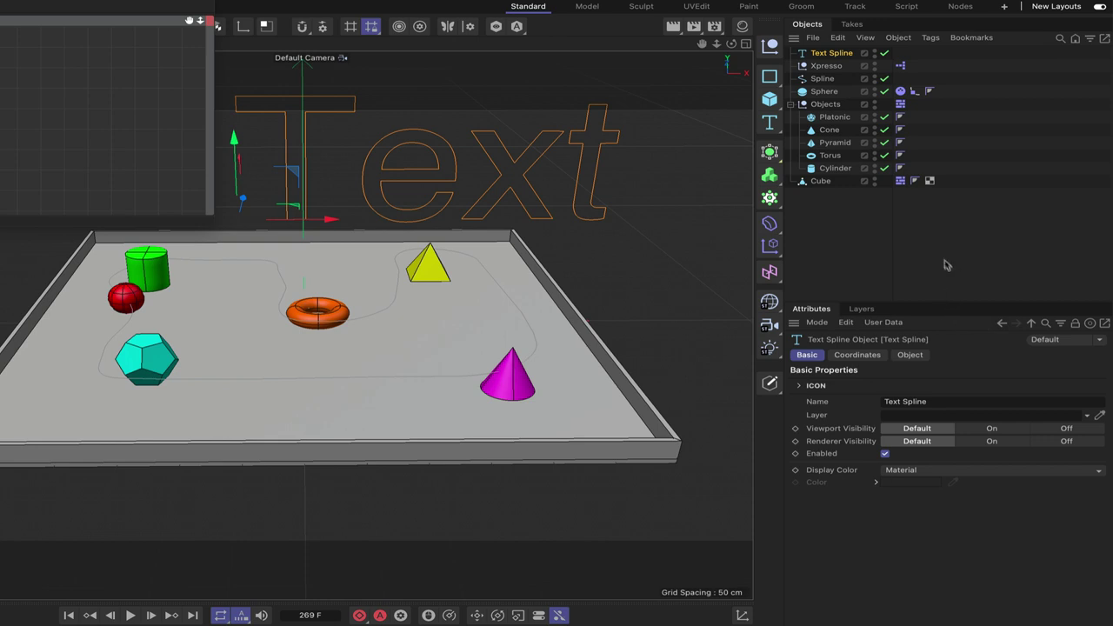
Set the Text Spline's font to LEMON MILK Pro and height to 20 cm, and shift it along X toward the tray's centre.
{"action": "left_click", "coordinate": [909, 356]}
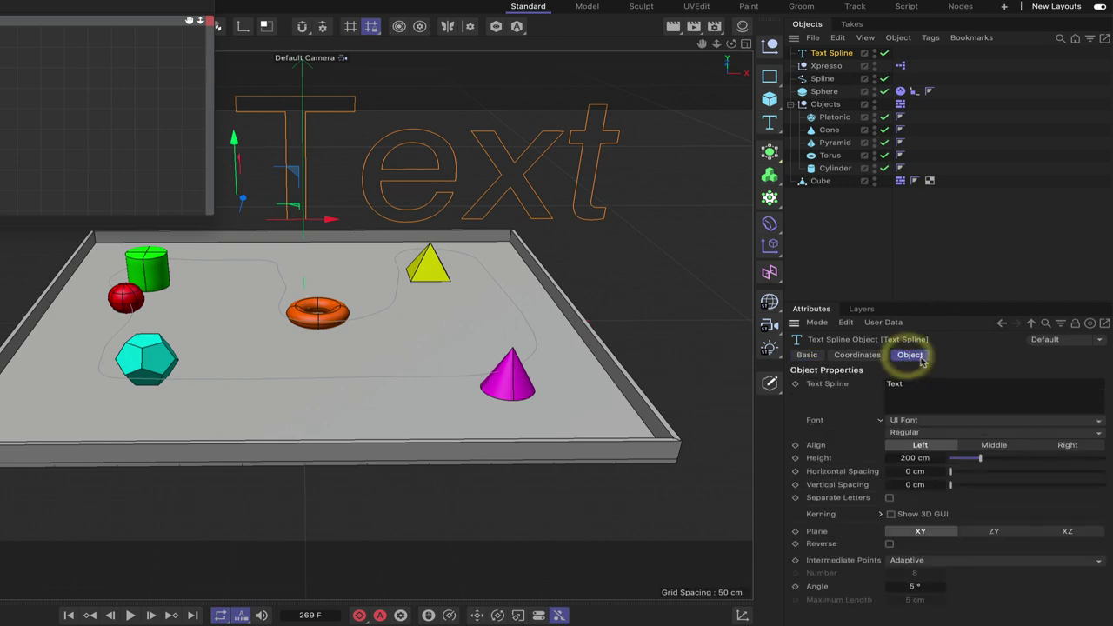
{"action": "left_click", "coordinate": [911, 421]}
{"action": "scroll", "coordinate": [869, 131], "scroll_direction": "up", "scroll_amount": 5}
{"action": "scroll", "coordinate": [869, 171], "scroll_direction": "up", "scroll_amount": 15}
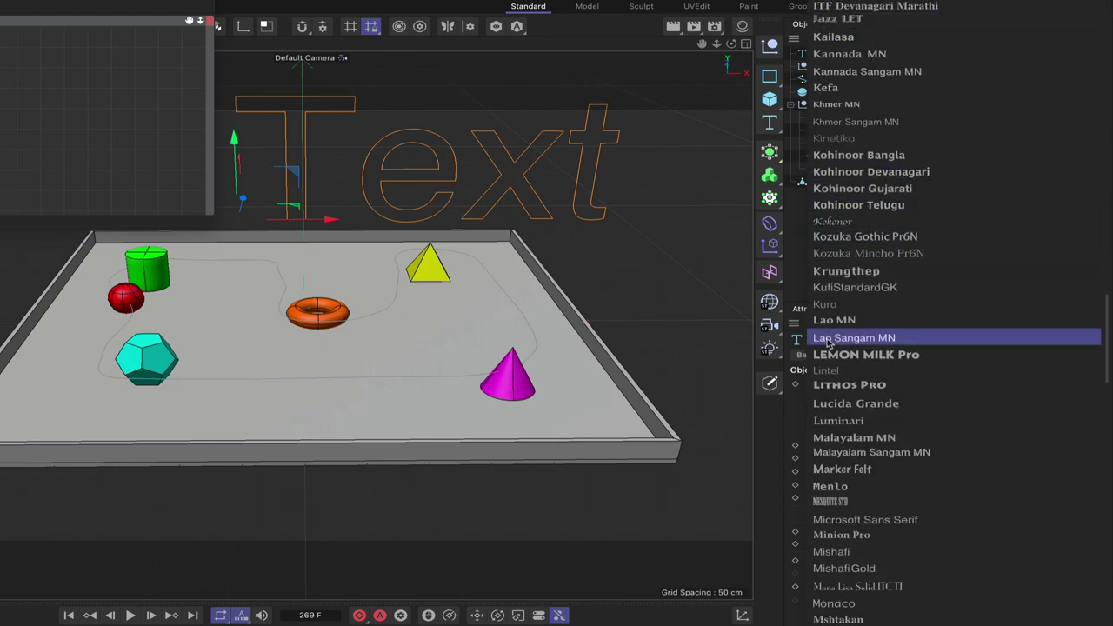
{"action": "left_click", "coordinate": [837, 359]}
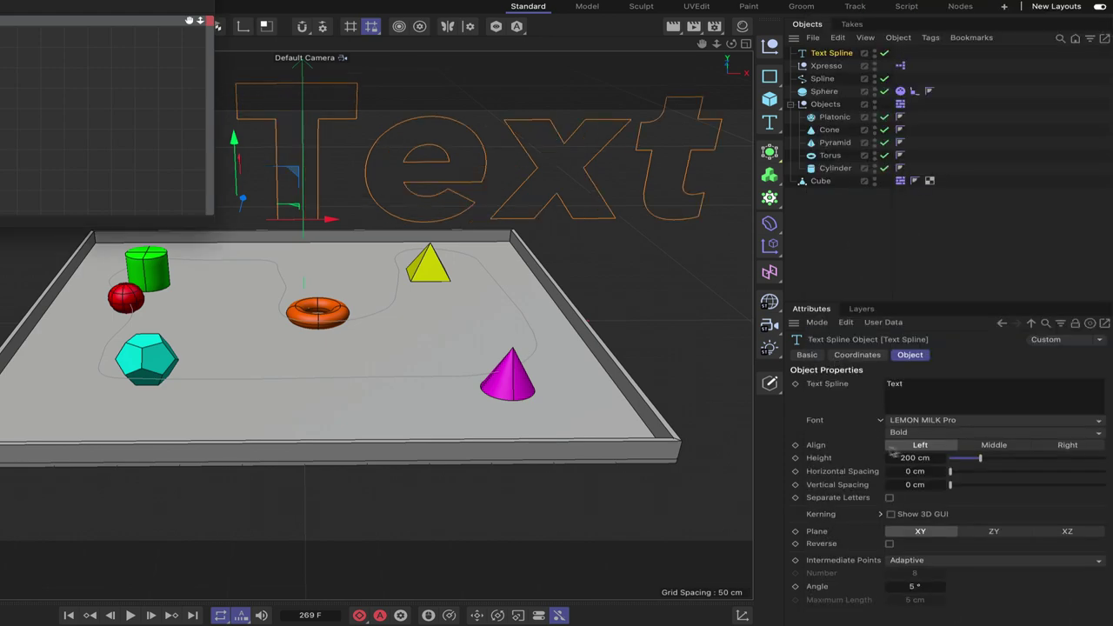
{"action": "double_click", "coordinate": [908, 458]}
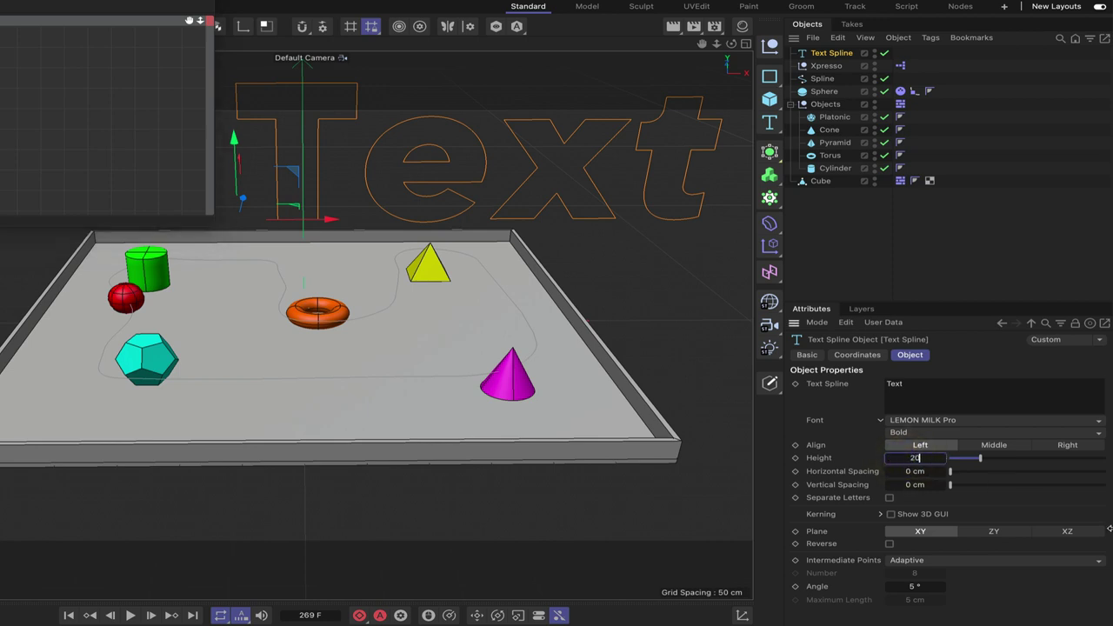
{"action": "type", "text": "20"}
{"action": "key", "text": "Return"}
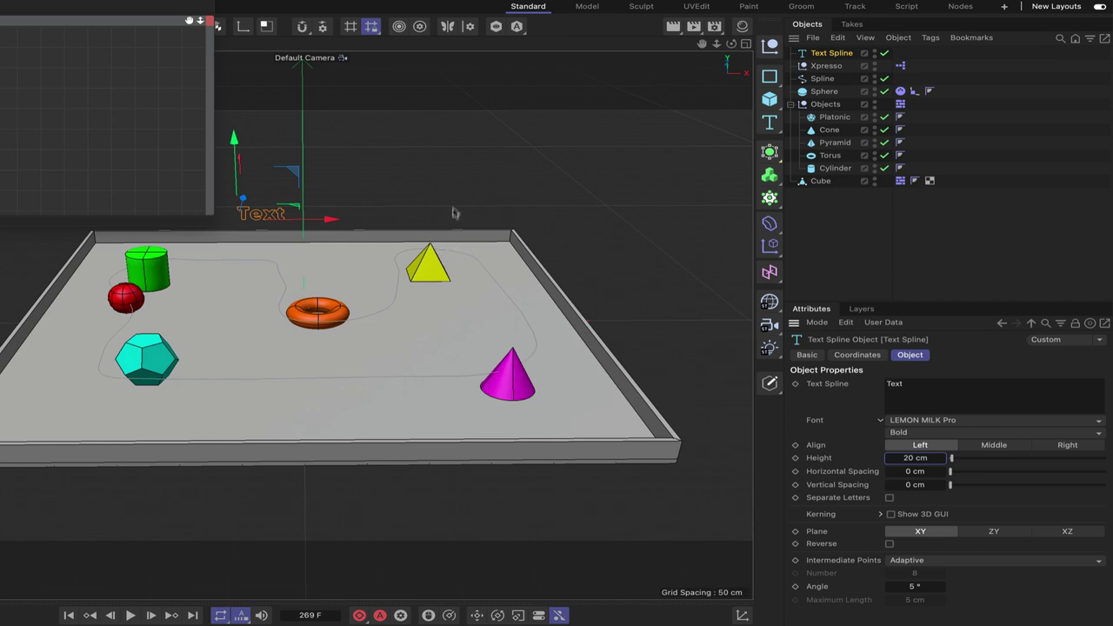
{"action": "left_click_drag", "start_coordinate": [325, 223], "coordinate": [381, 224]}
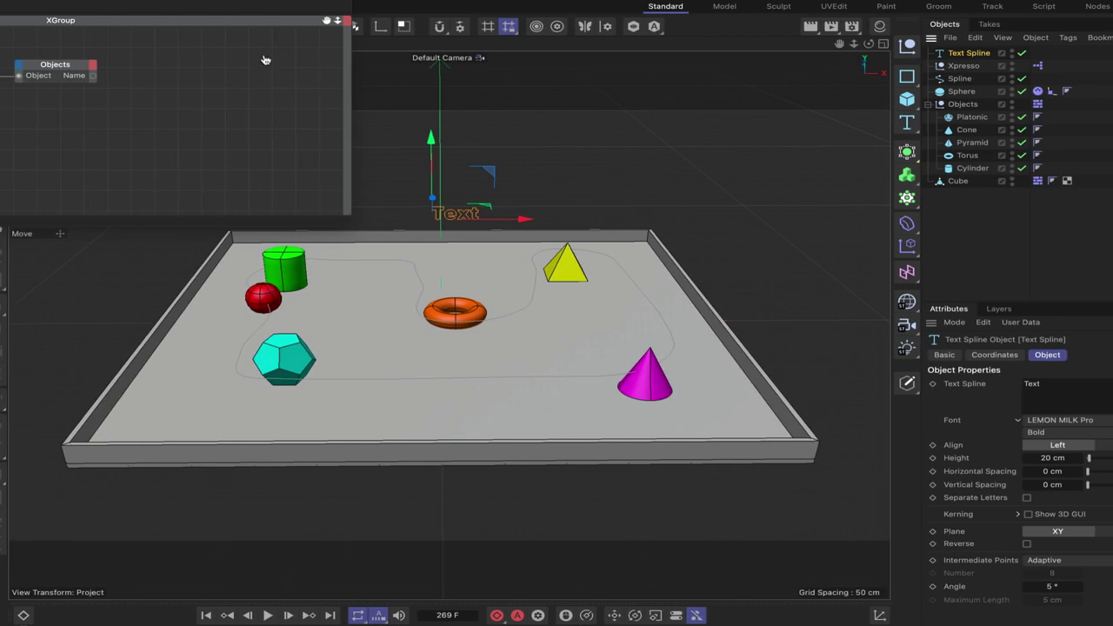
Add the Text Spline as a node and connect the Objects node's Name output to its Text Spline input from the object properties.
{"action": "left_click_drag", "start_coordinate": [195, 75], "coordinate": [193, 73]}
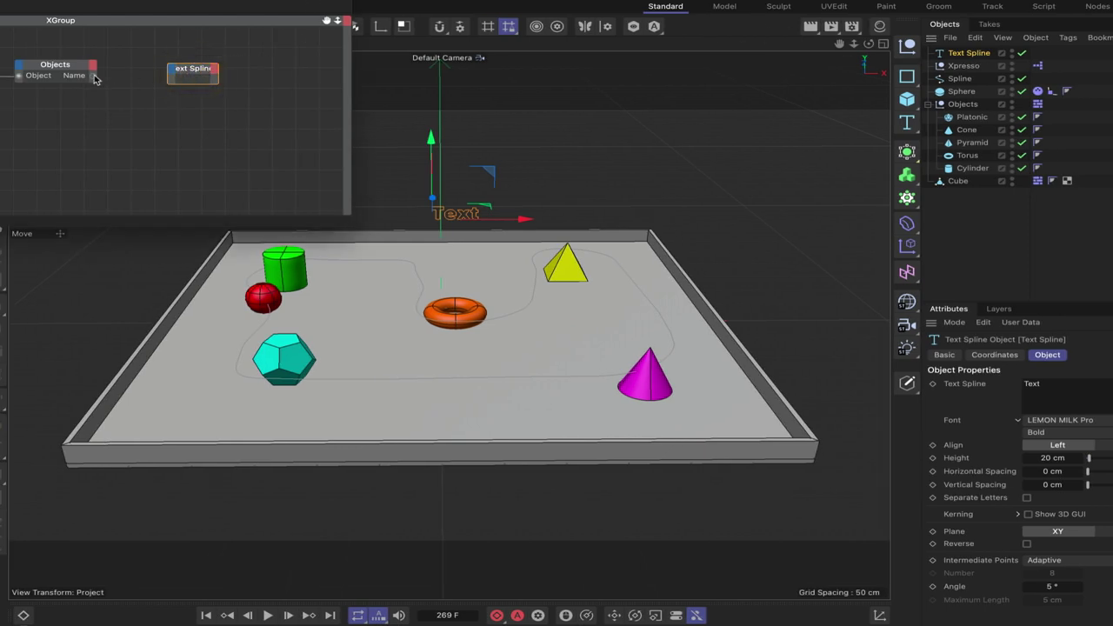
{"action": "left_click", "coordinate": [173, 69]}
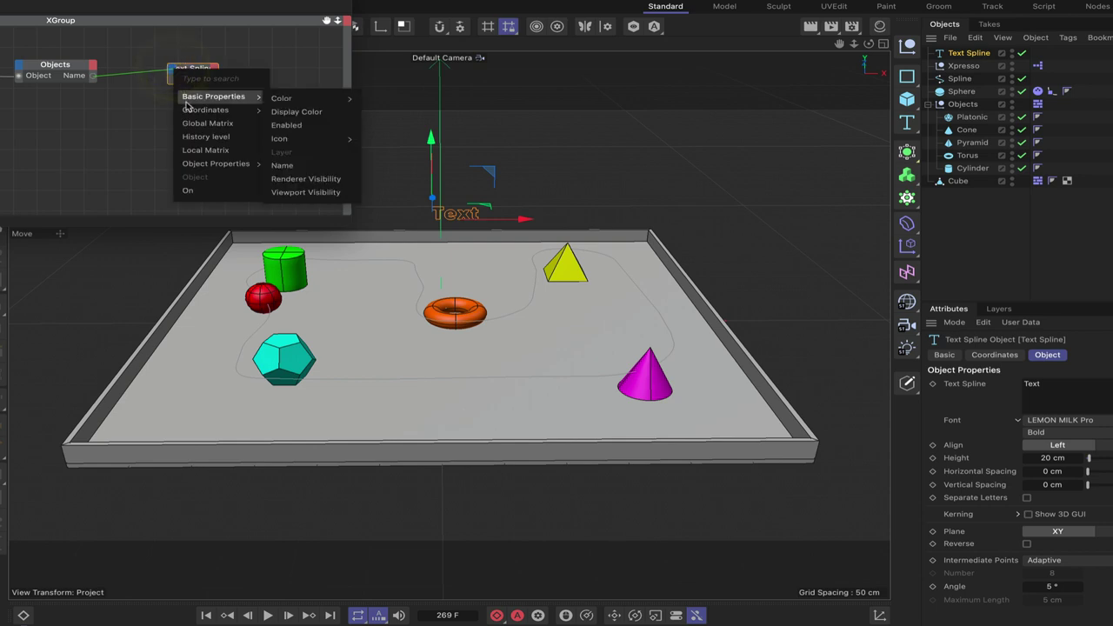
{"action": "mouse_move", "coordinate": [191, 164]}
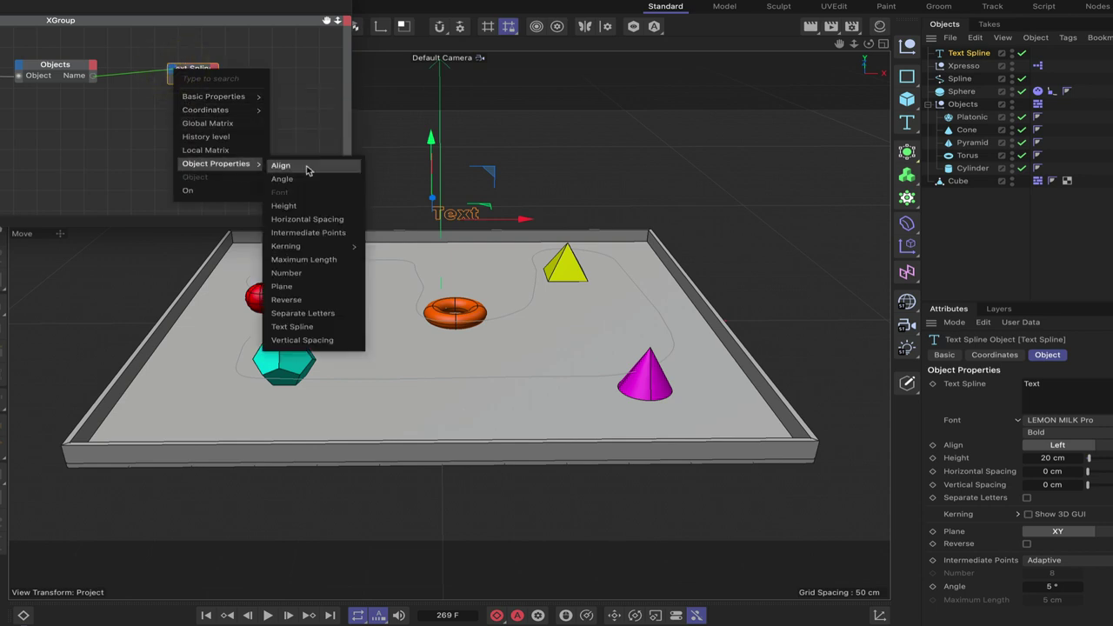
{"action": "left_click", "coordinate": [292, 326]}
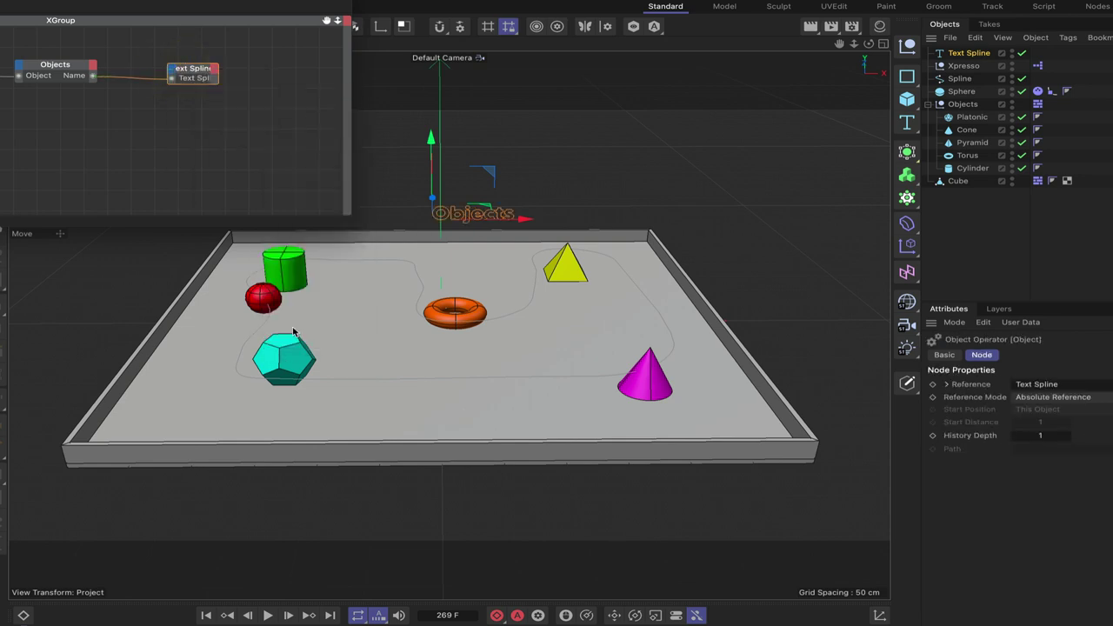
{"action": "left_click_drag", "start_coordinate": [202, 65], "coordinate": [212, 63]}
{"action": "left_click", "coordinate": [211, 67]}
{"action": "left_click_drag", "start_coordinate": [174, 19], "coordinate": [232, 19]}
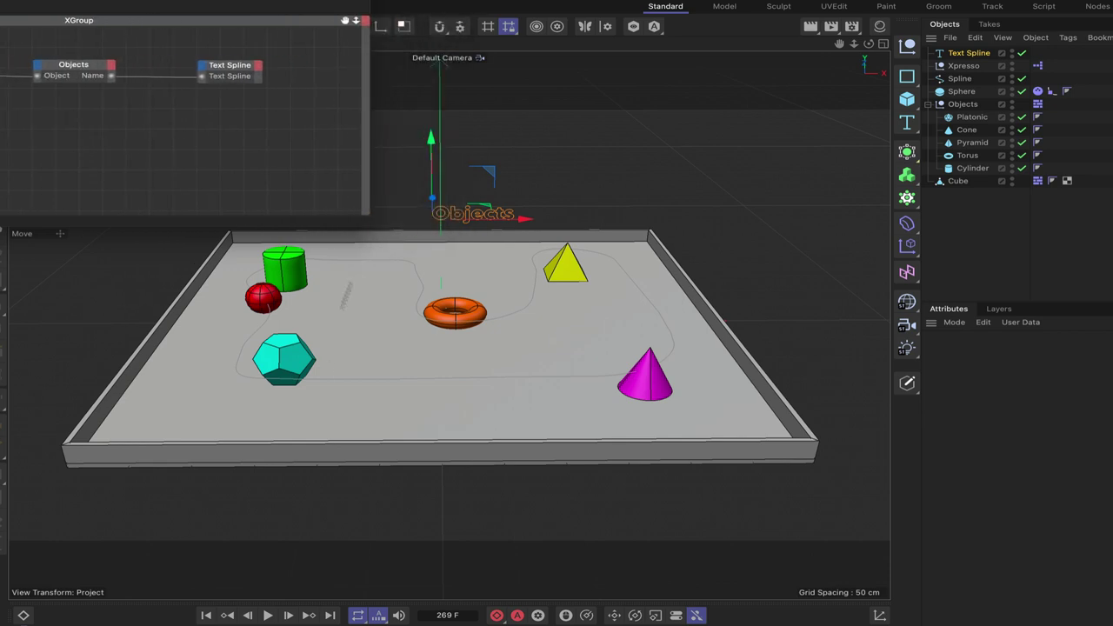
Play the simulation from the first frame to check which names the text spline displays, and stop it.
{"action": "left_click", "coordinate": [207, 616]}
{"action": "left_click", "coordinate": [267, 616]}
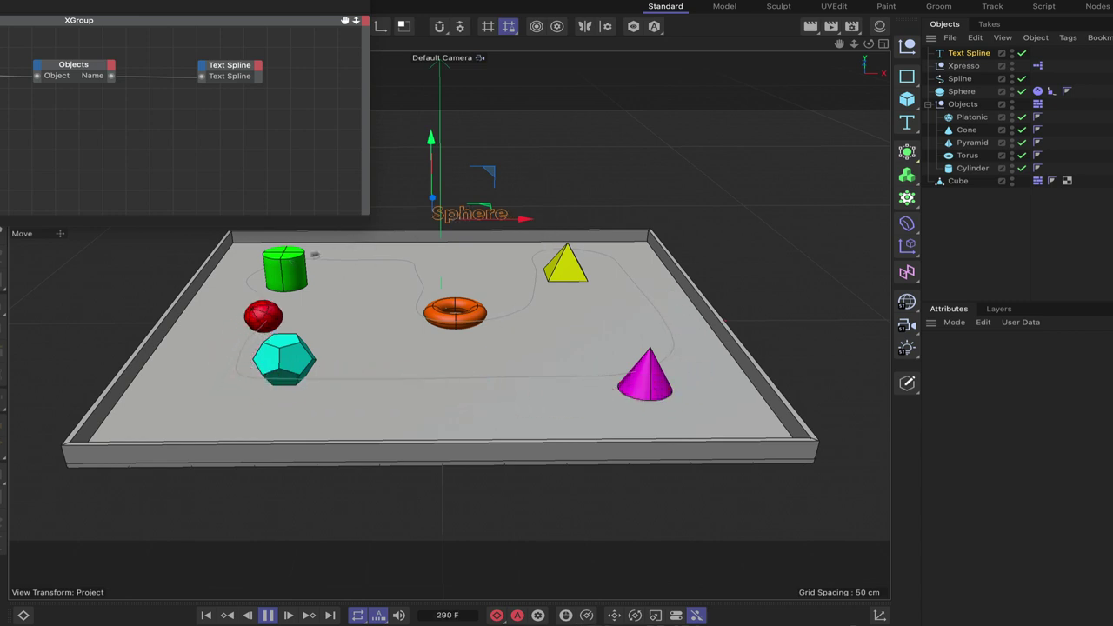
{"action": "left_click", "coordinate": [268, 615]}
Enlarge the XPresso editor, disconnect the Text Spline node from Objects and spread the nodes apart to leave room between them.
{"action": "left_click_drag", "start_coordinate": [363, 155], "coordinate": [683, 154]}
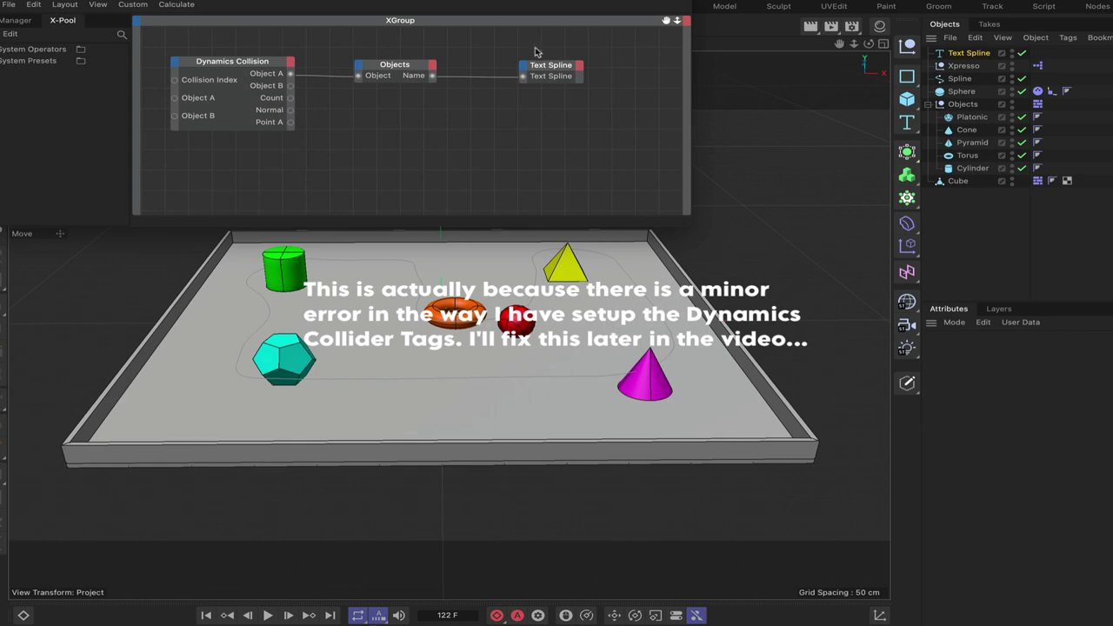
{"action": "left_click_drag", "start_coordinate": [522, 75], "coordinate": [497, 77]}
{"action": "left_click_drag", "start_coordinate": [687, 226], "coordinate": [948, 272]}
{"action": "left_click_drag", "start_coordinate": [823, 131], "coordinate": [902, 162]}
{"action": "left_click_drag", "start_coordinate": [388, 56], "coordinate": [549, 153]}
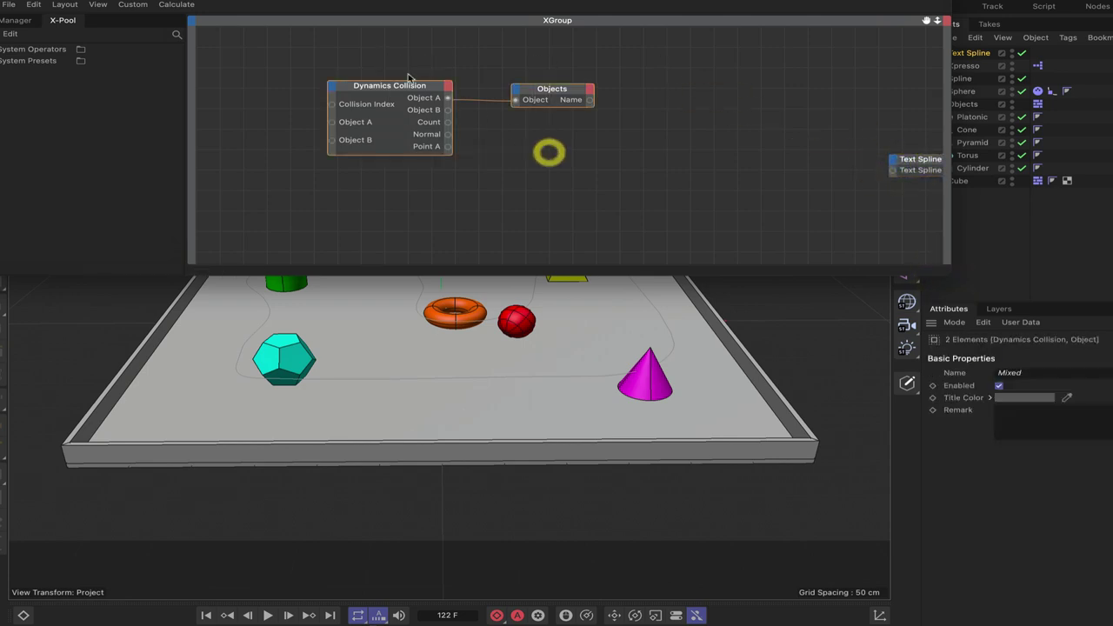
{"action": "left_click_drag", "start_coordinate": [419, 86], "coordinate": [294, 80]}
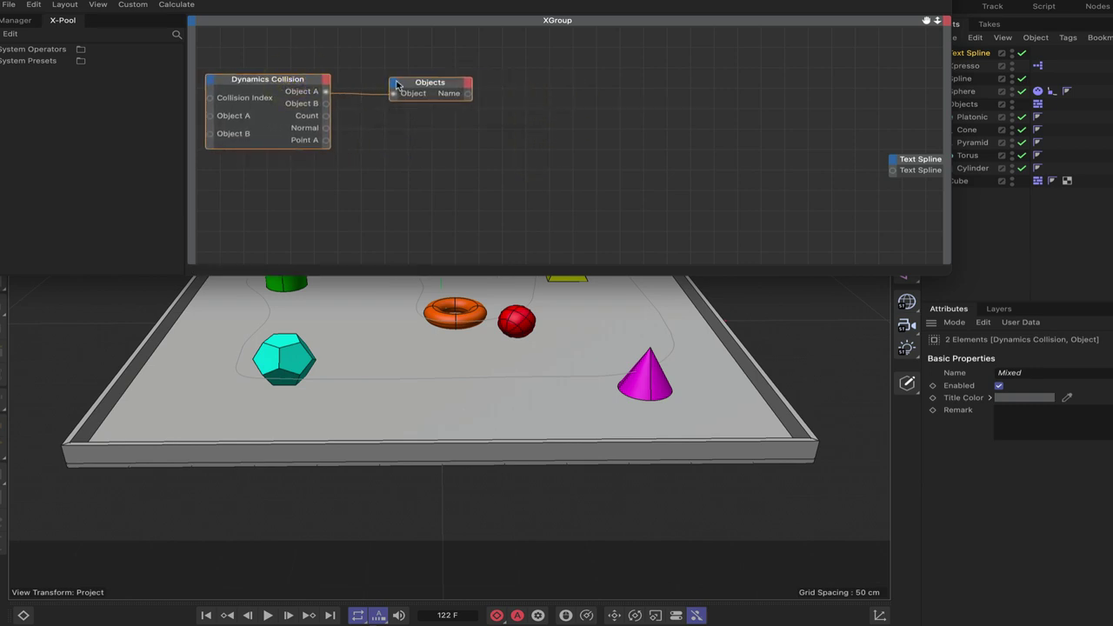
{"action": "left_click_drag", "start_coordinate": [432, 84], "coordinate": [433, 78]}
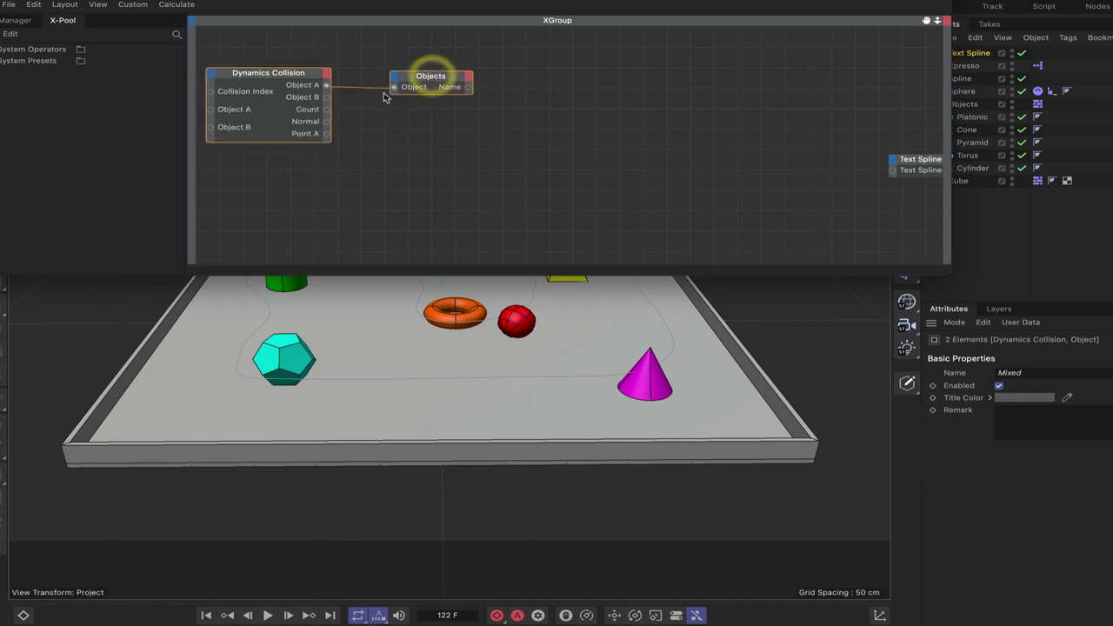
Add a Python script node between the Objects and Text Spline nodes.
{"action": "right_click", "coordinate": [501, 126]}
{"action": "mouse_move", "coordinate": [539, 149]}
{"action": "mouse_move", "coordinate": [661, 172]}
{"action": "mouse_move", "coordinate": [654, 153]}
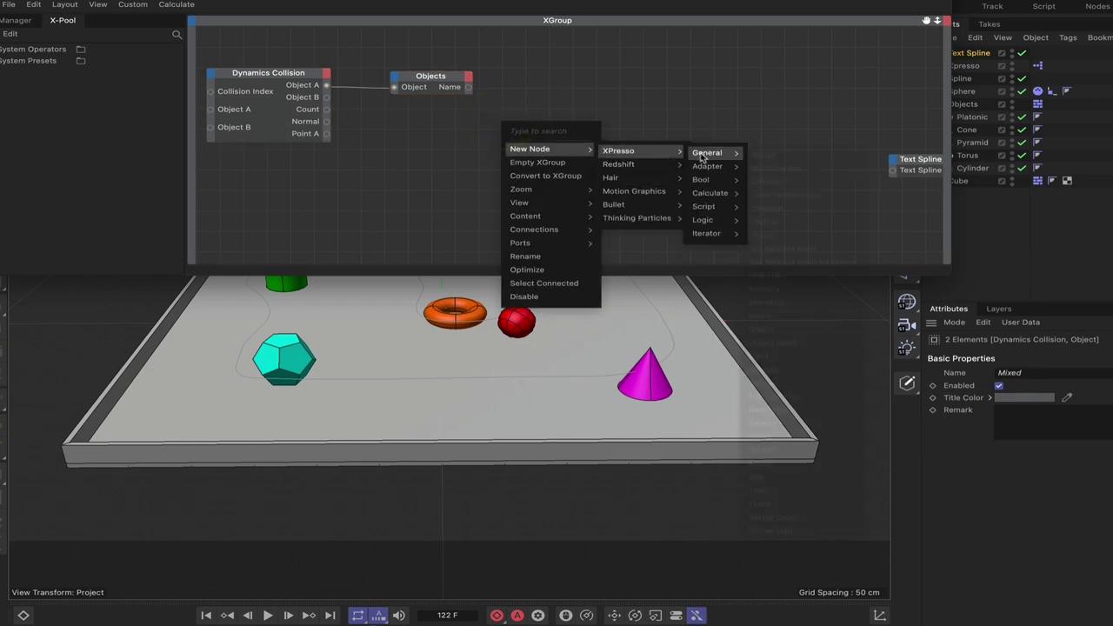
{"action": "mouse_move", "coordinate": [700, 207]}
{"action": "left_click", "coordinate": [763, 207]}
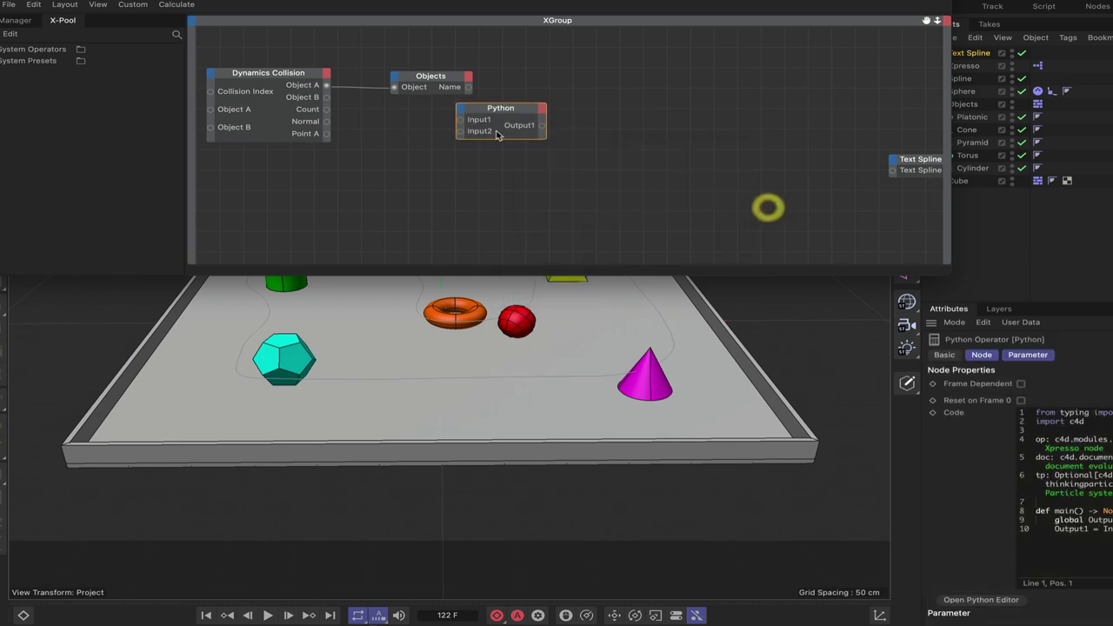
{"action": "left_click_drag", "start_coordinate": [502, 109], "coordinate": [585, 111]}
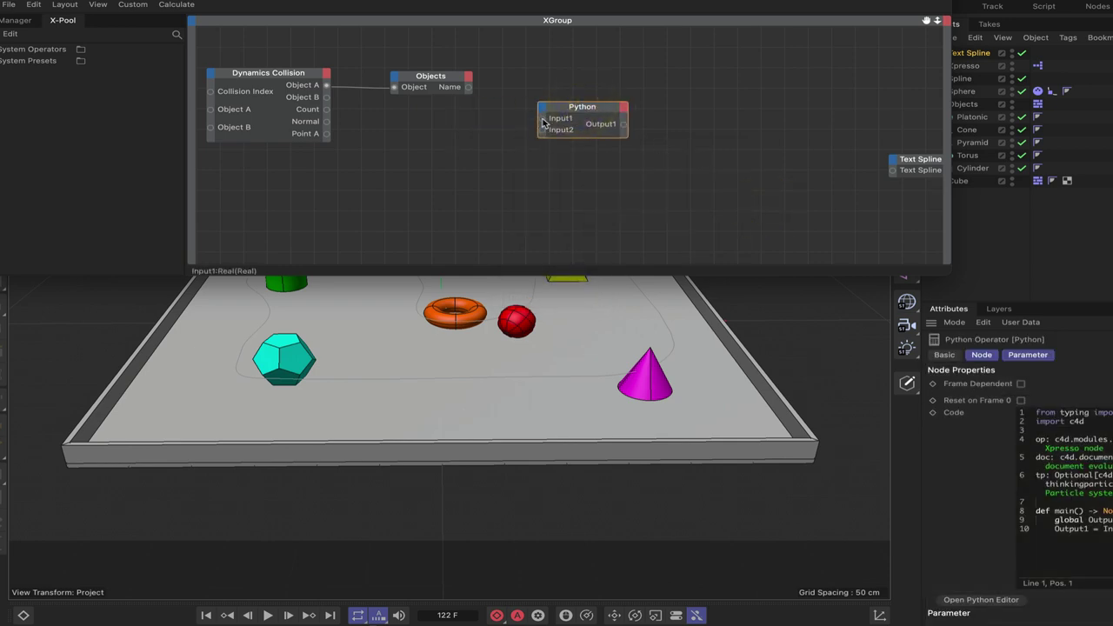
Delete the Python node's default Input1, Input2 and Output1 ports.
{"action": "right_click", "coordinate": [542, 117]}
{"action": "left_click", "coordinate": [561, 172]}
{"action": "right_click", "coordinate": [542, 119]}
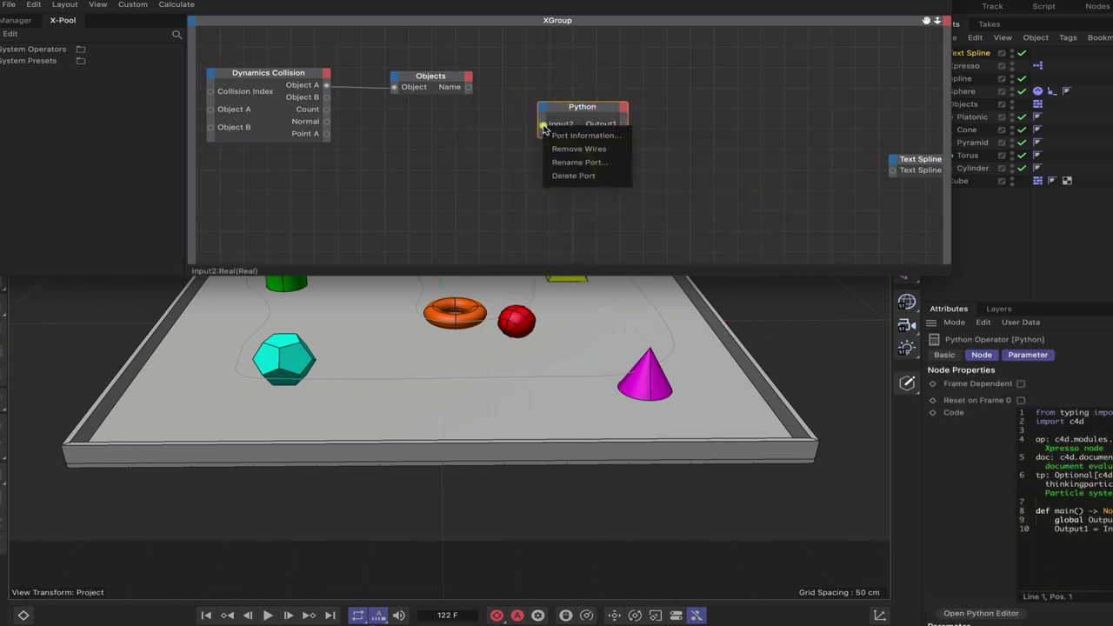
{"action": "left_click", "coordinate": [563, 171]}
{"action": "right_click", "coordinate": [617, 124]}
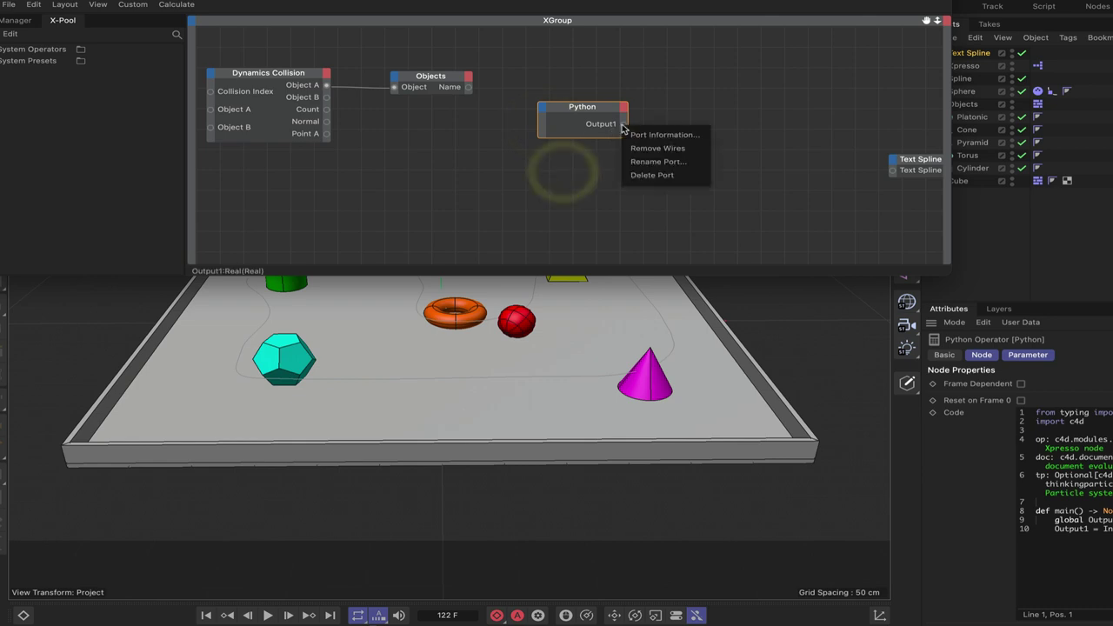
{"action": "left_click", "coordinate": [632, 173]}
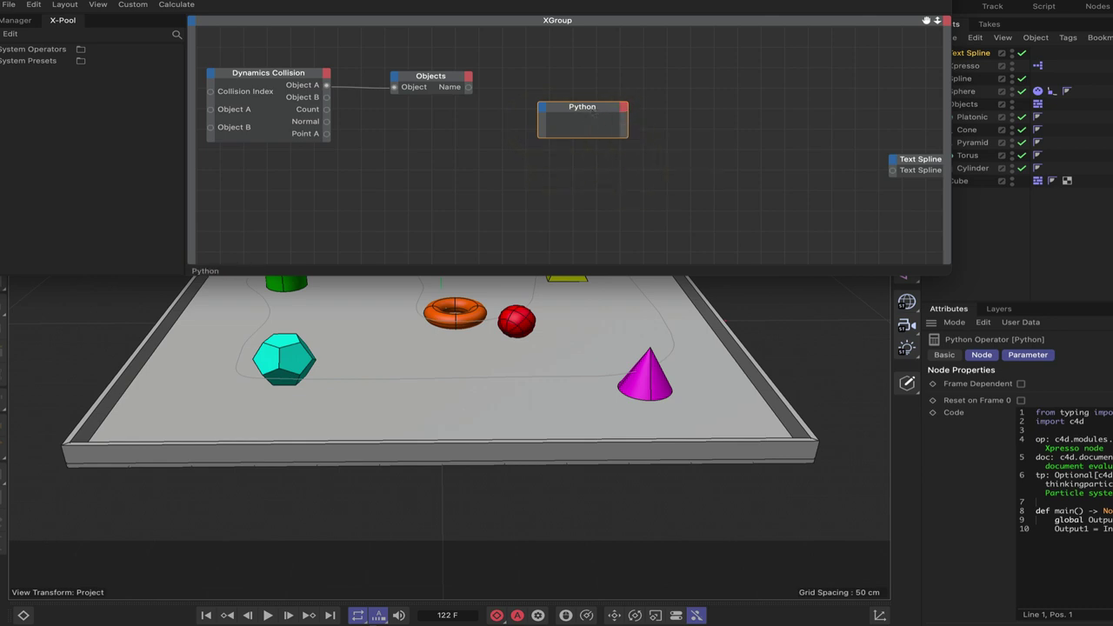
Add an Integer input port to the Python node and rename it frame.
{"action": "left_click_drag", "start_coordinate": [591, 111], "coordinate": [625, 109]}
{"action": "left_click", "coordinate": [576, 106]}
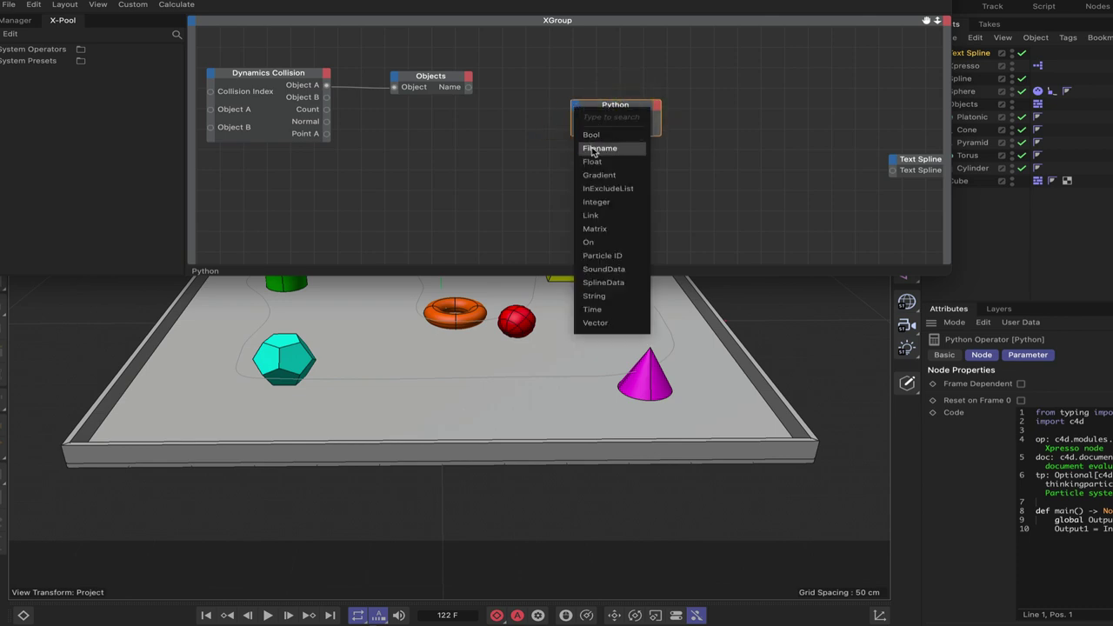
{"action": "left_click", "coordinate": [597, 203]}
{"action": "right_click", "coordinate": [583, 122]}
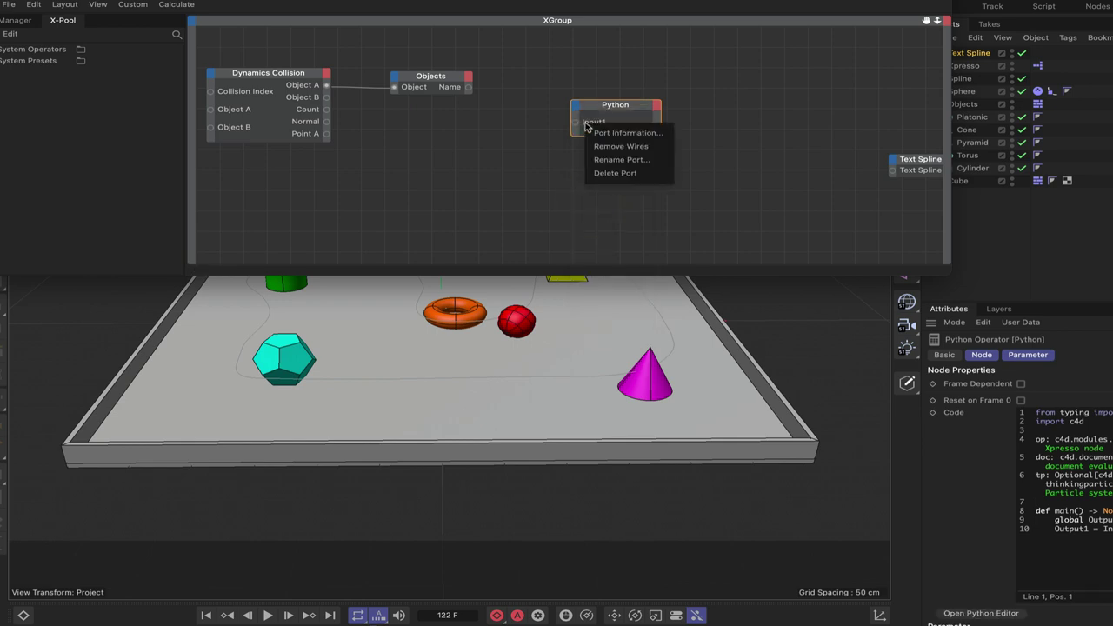
{"action": "left_click", "coordinate": [622, 161]}
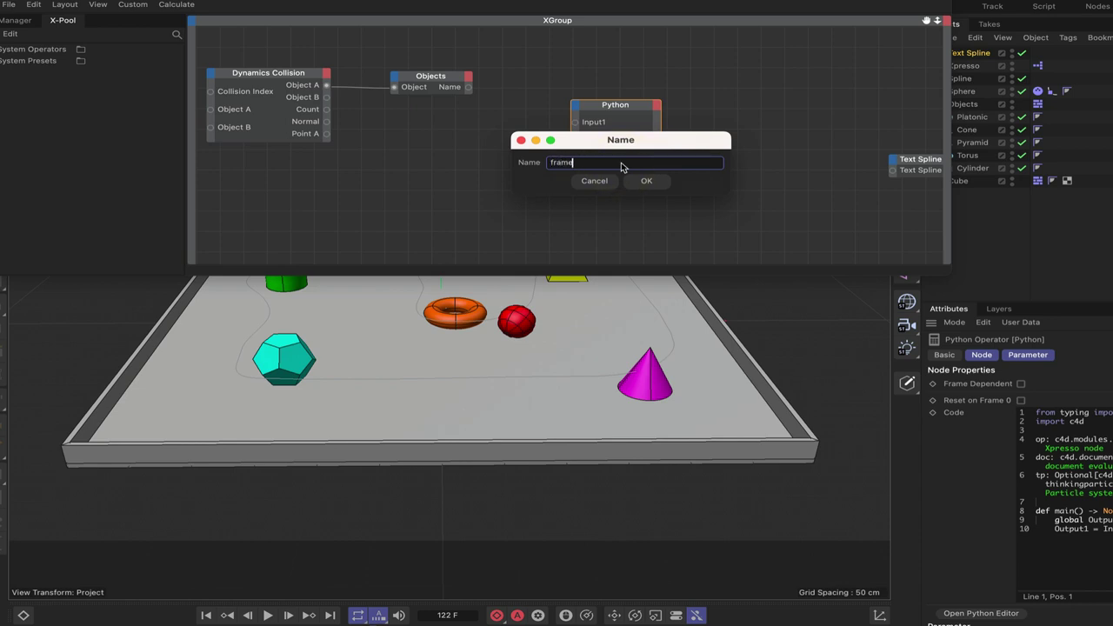
{"action": "key", "text": "Return"}
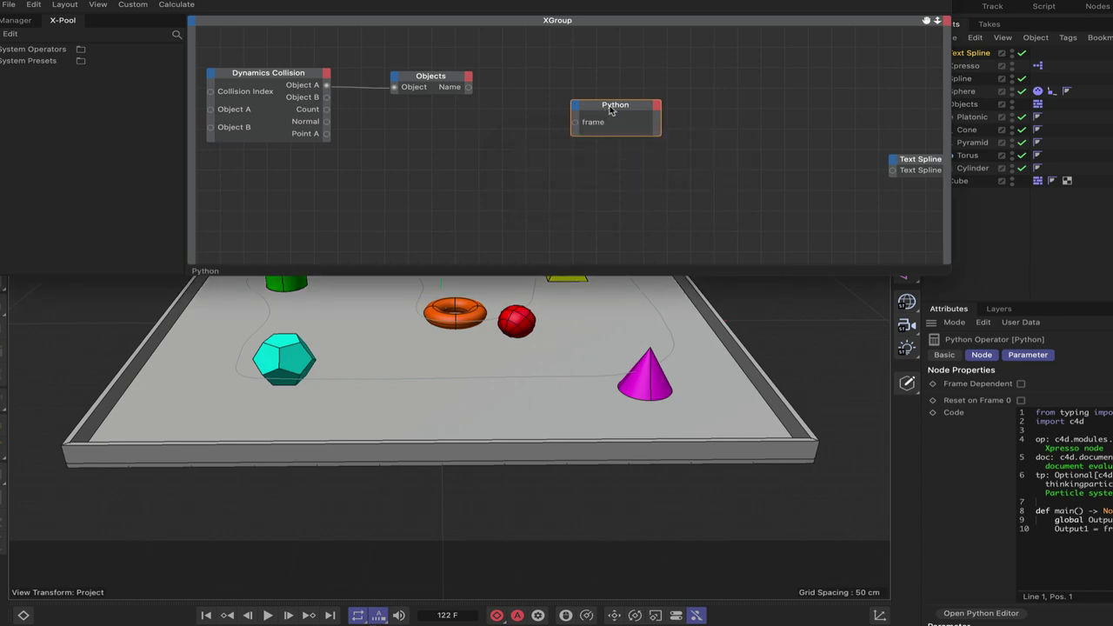
{"action": "left_click_drag", "start_coordinate": [608, 113], "coordinate": [617, 111]}
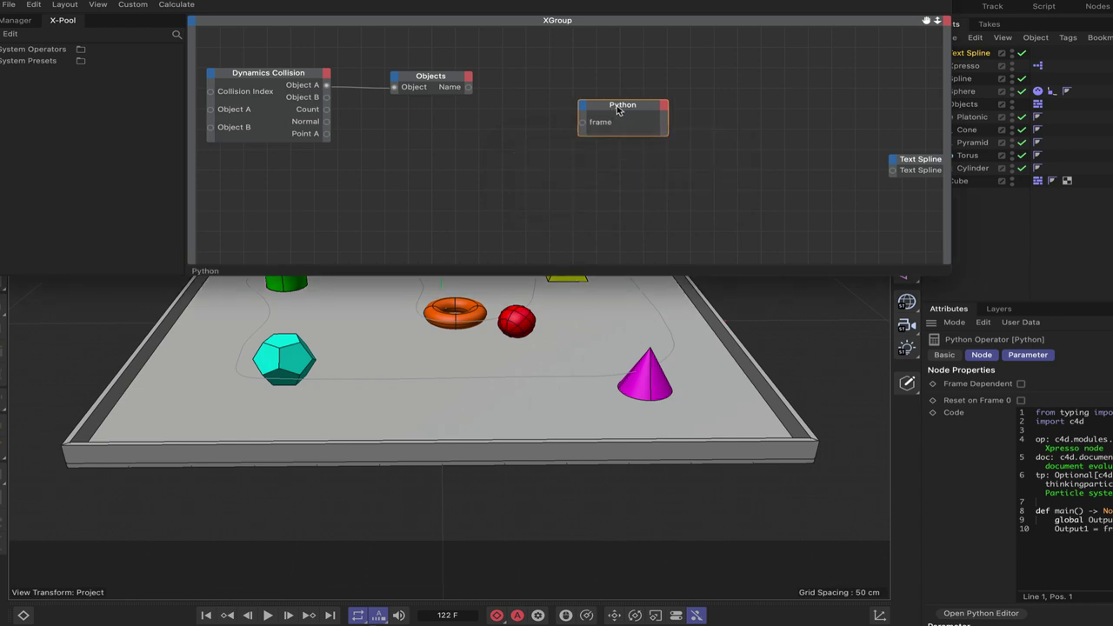
Add a Time node with a Frame output above Objects and connect it to the Python node's frame input.
{"action": "right_click", "coordinate": [427, 51]}
{"action": "mouse_move", "coordinate": [458, 76]}
{"action": "mouse_move", "coordinate": [546, 77]}
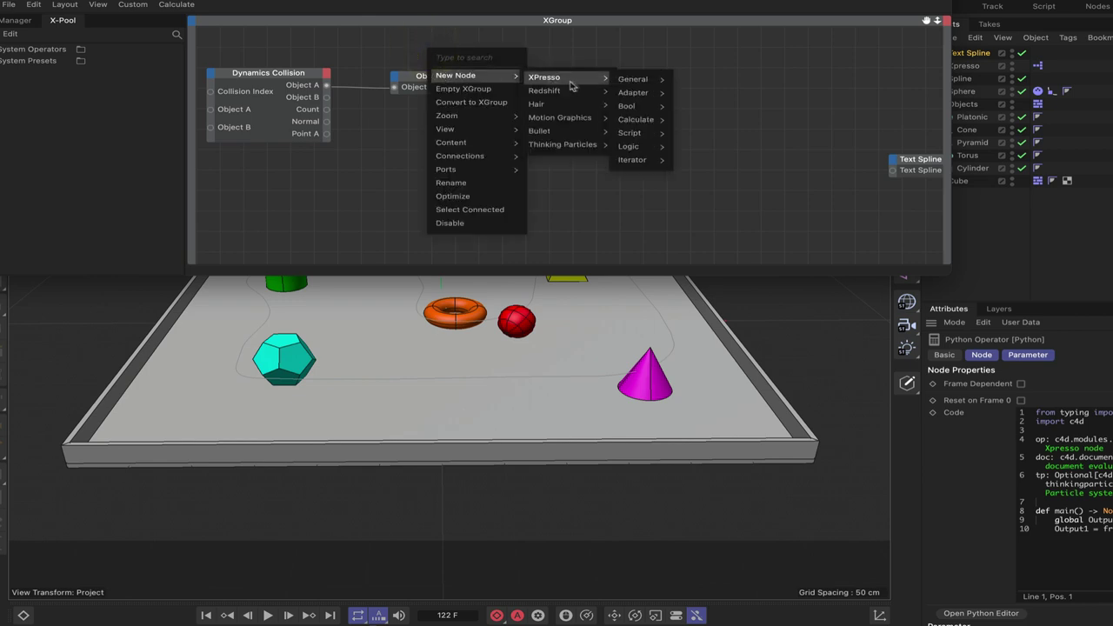
{"action": "mouse_move", "coordinate": [633, 83]}
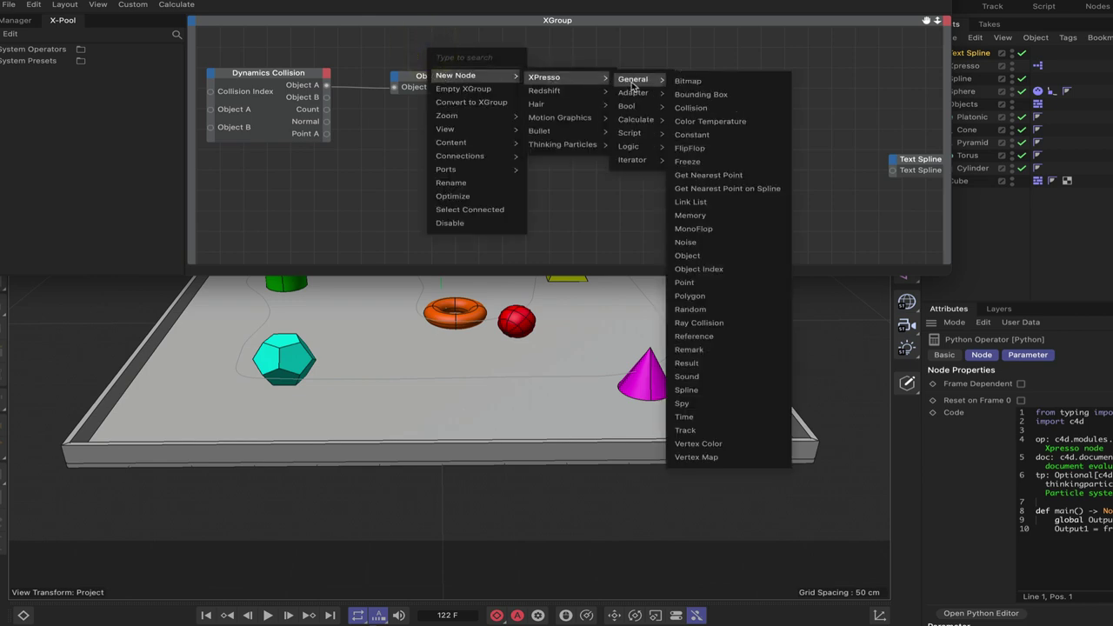
{"action": "left_click", "coordinate": [705, 418]}
{"action": "right_click", "coordinate": [443, 51]}
{"action": "left_click", "coordinate": [457, 101]}
{"action": "right_click", "coordinate": [444, 51]}
{"action": "left_click", "coordinate": [461, 97]}
{"action": "left_click_drag", "start_coordinate": [443, 52], "coordinate": [585, 127]}
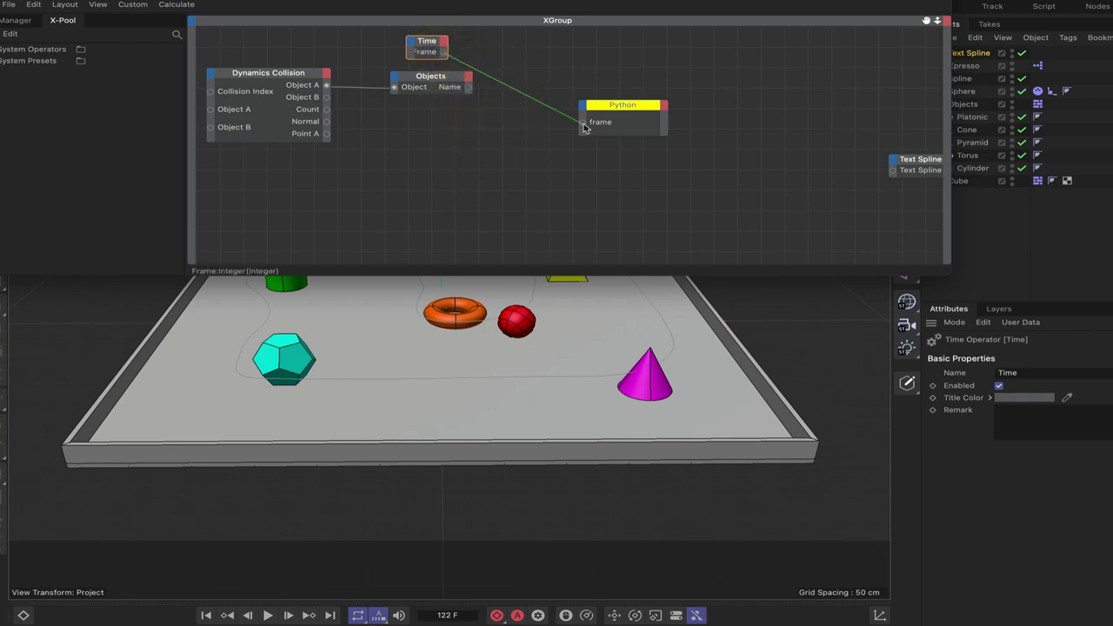
{"action": "left_click_drag", "start_coordinate": [428, 43], "coordinate": [447, 46]}
{"action": "left_click_drag", "start_coordinate": [623, 111], "coordinate": [582, 104]}
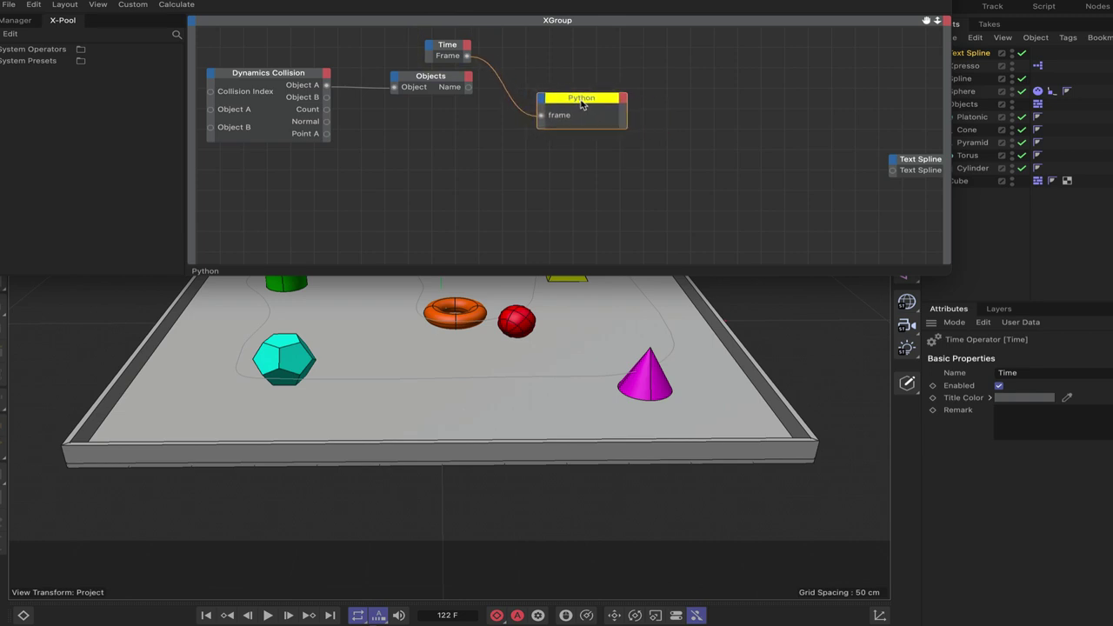
Add a String input named name_in to the Python node and connect the Objects node's Name output to it.
{"action": "left_click", "coordinate": [582, 105]}
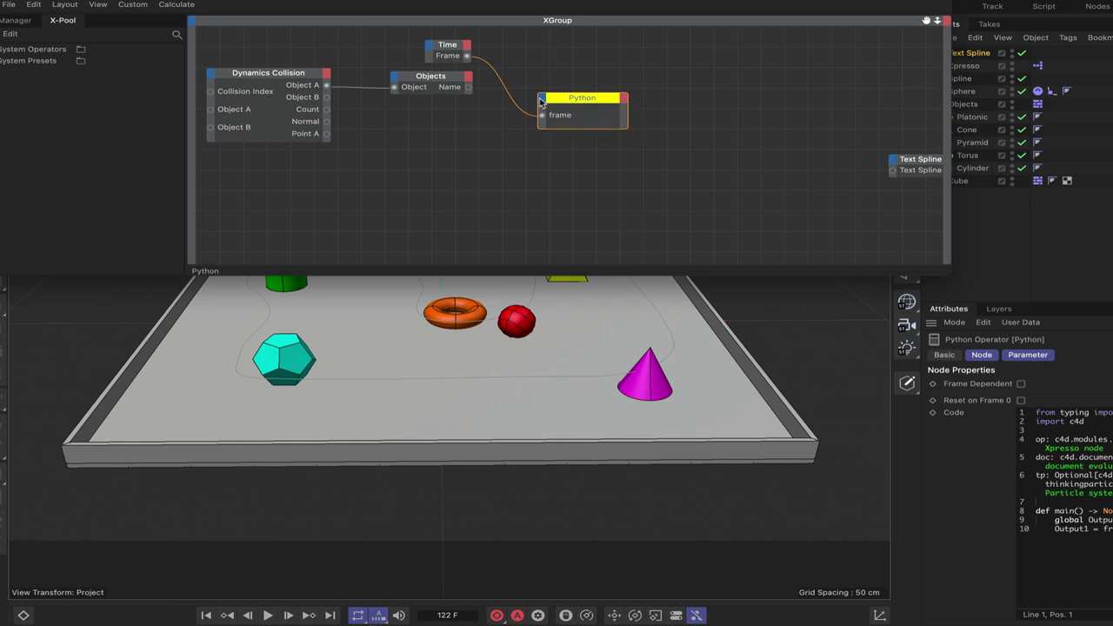
{"action": "left_click", "coordinate": [542, 98]}
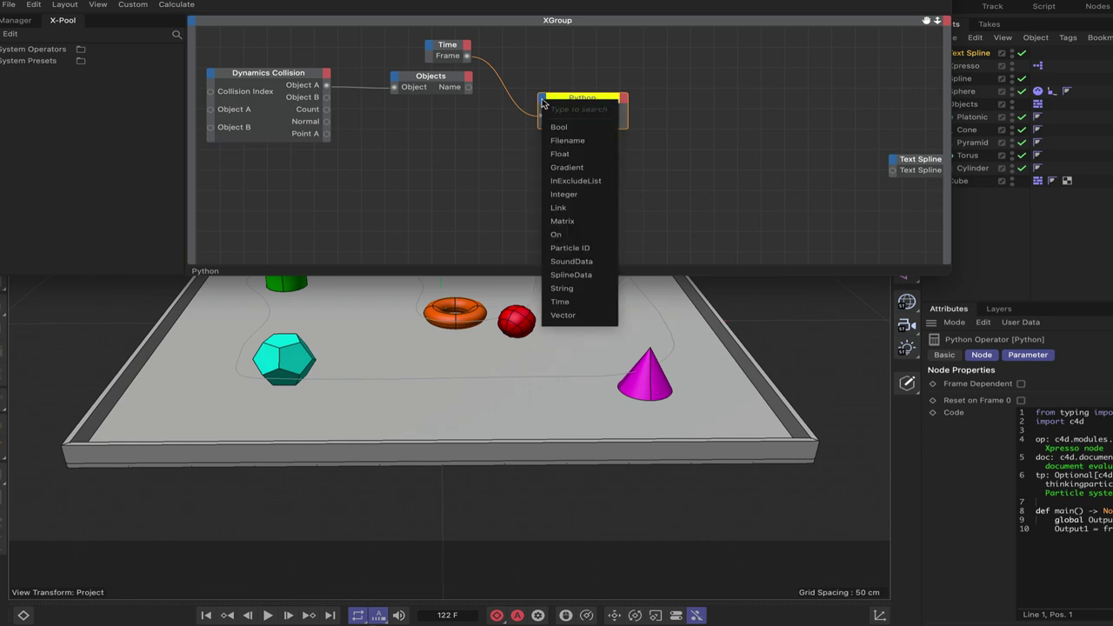
{"action": "left_click", "coordinate": [561, 288]}
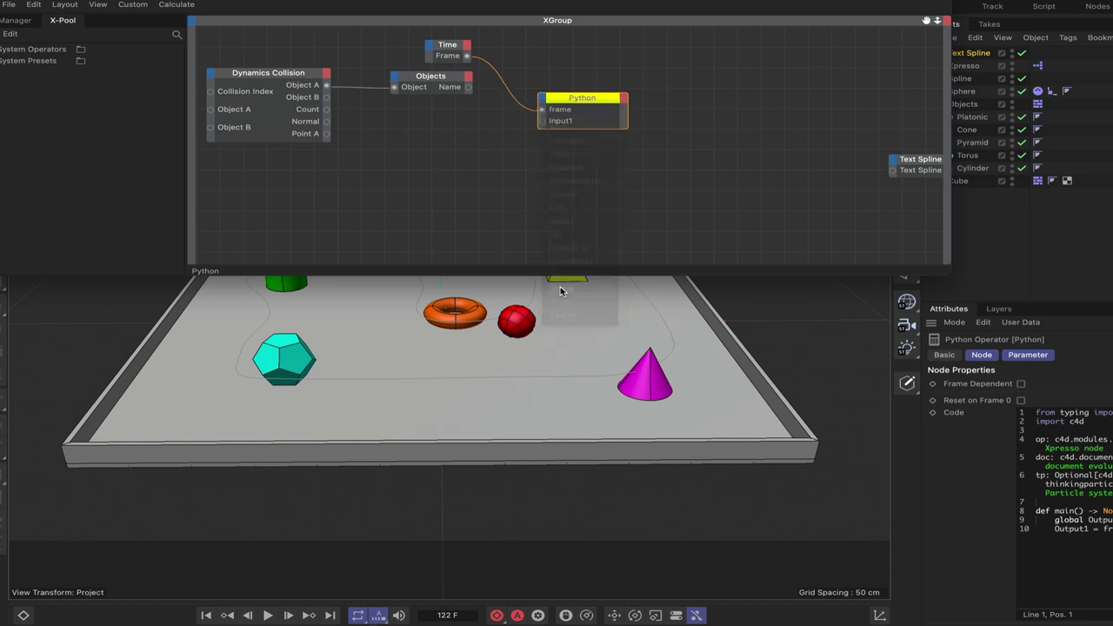
{"action": "right_click", "coordinate": [561, 122]}
{"action": "left_click", "coordinate": [603, 162]}
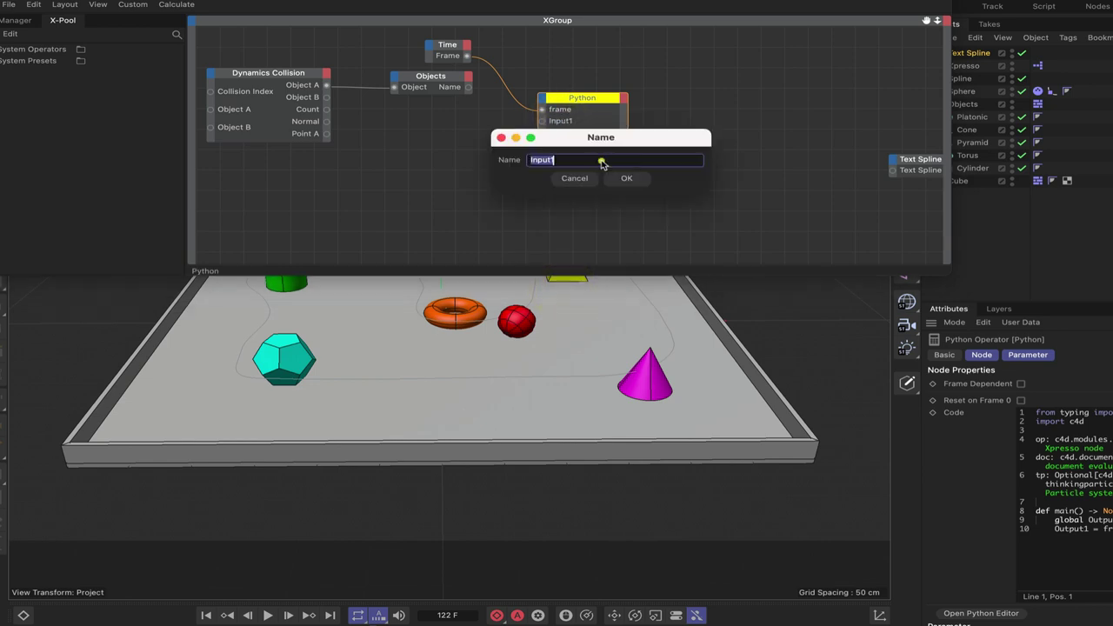
{"action": "type", "text": "r"}
{"action": "left_click", "coordinate": [626, 178]}
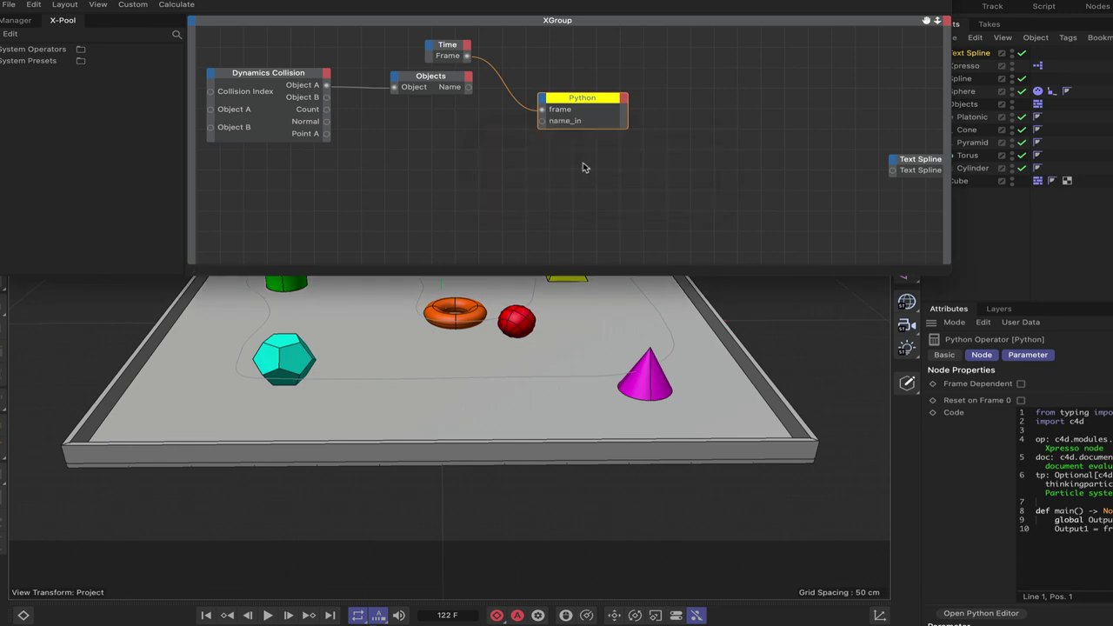
{"action": "left_click_drag", "start_coordinate": [468, 88], "coordinate": [541, 122]}
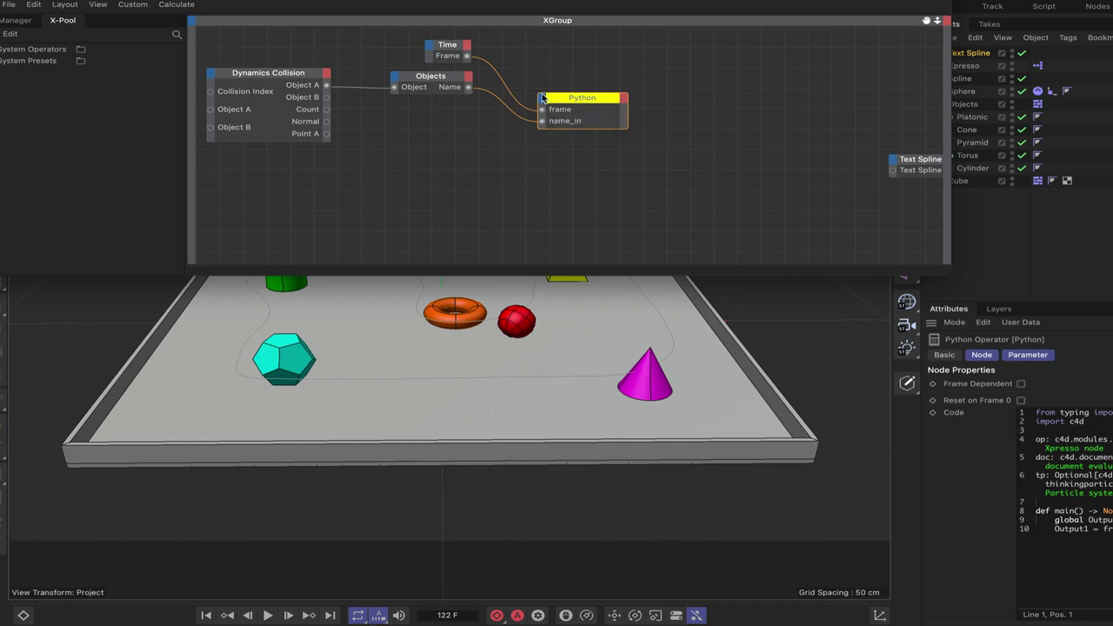
Add a Vector input port to the Python node and rename it normal_in.
{"action": "left_click", "coordinate": [541, 98]}
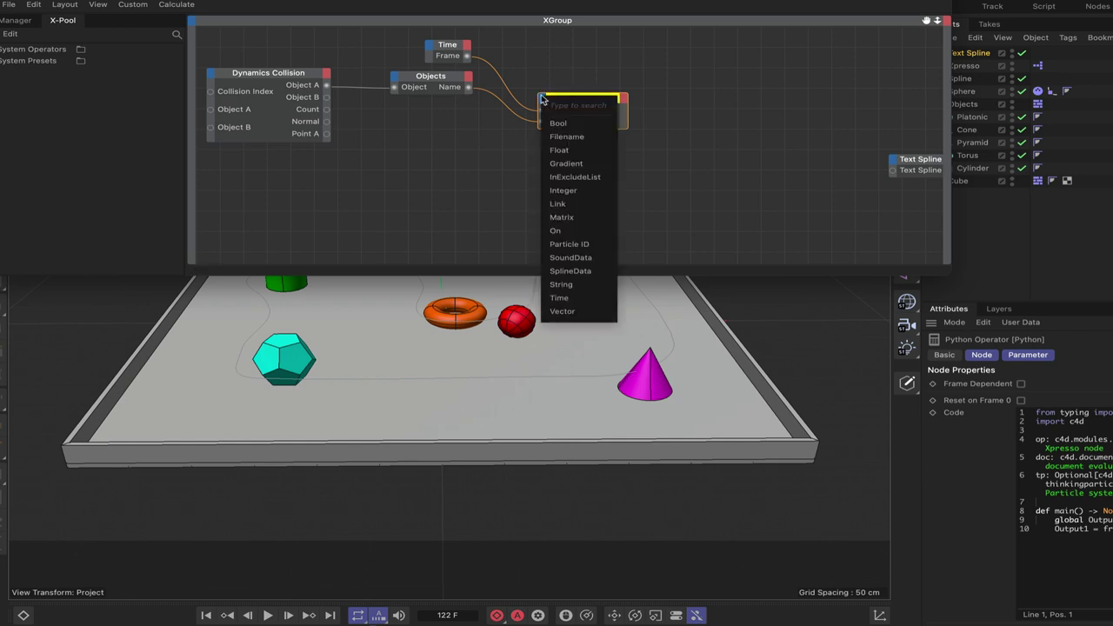
{"action": "left_click", "coordinate": [564, 311]}
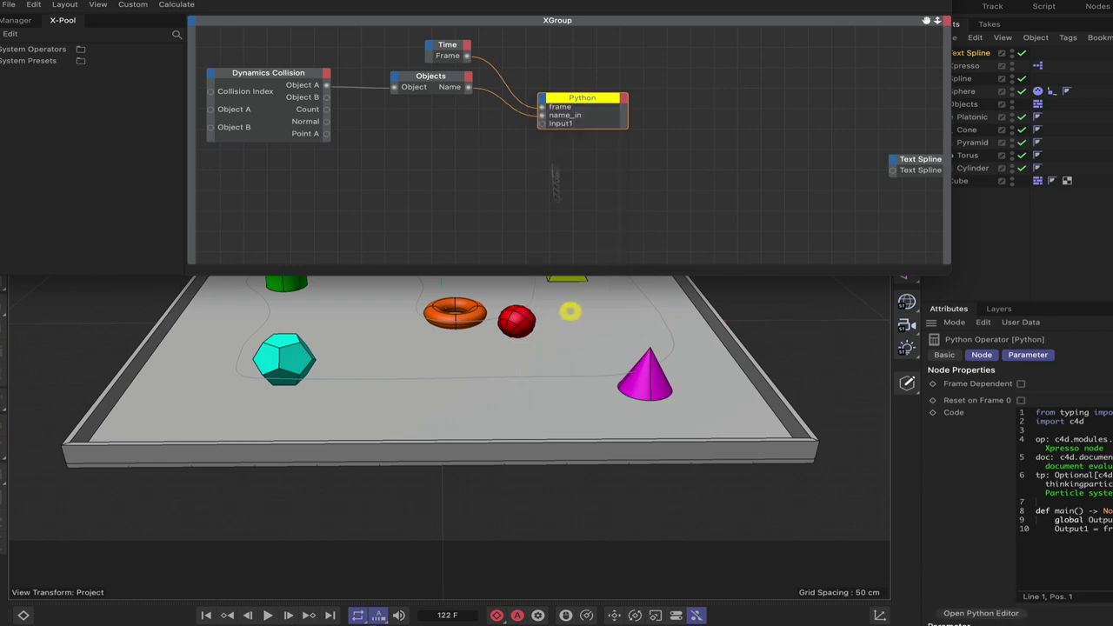
{"action": "left_click", "coordinate": [566, 136]}
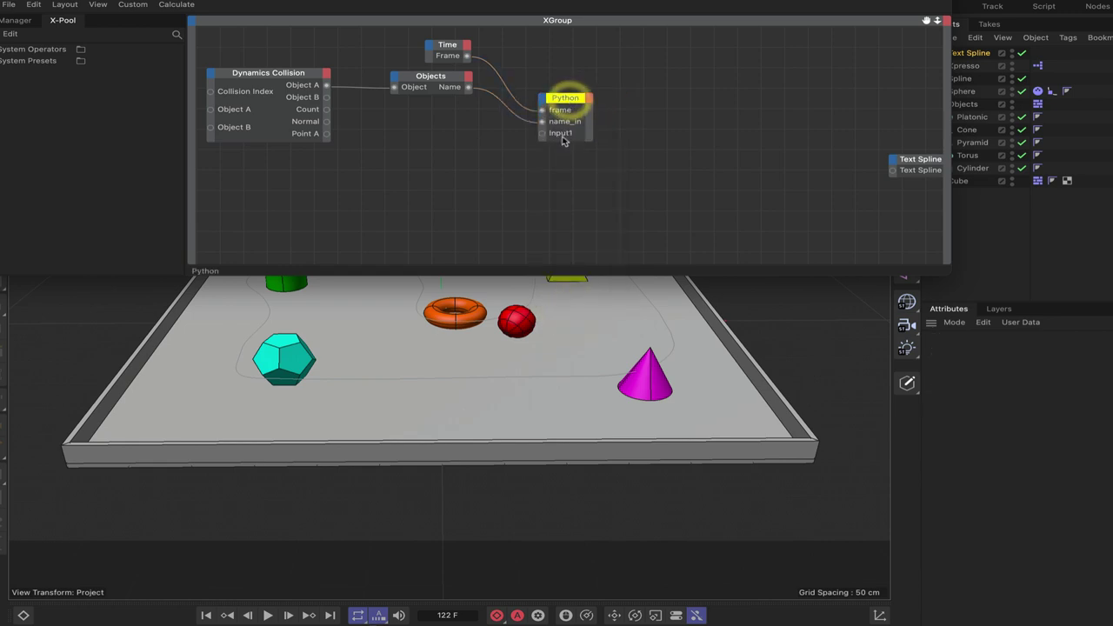
{"action": "right_click", "coordinate": [554, 138]}
{"action": "left_click", "coordinate": [581, 172]}
{"action": "type", "text": "normal"}
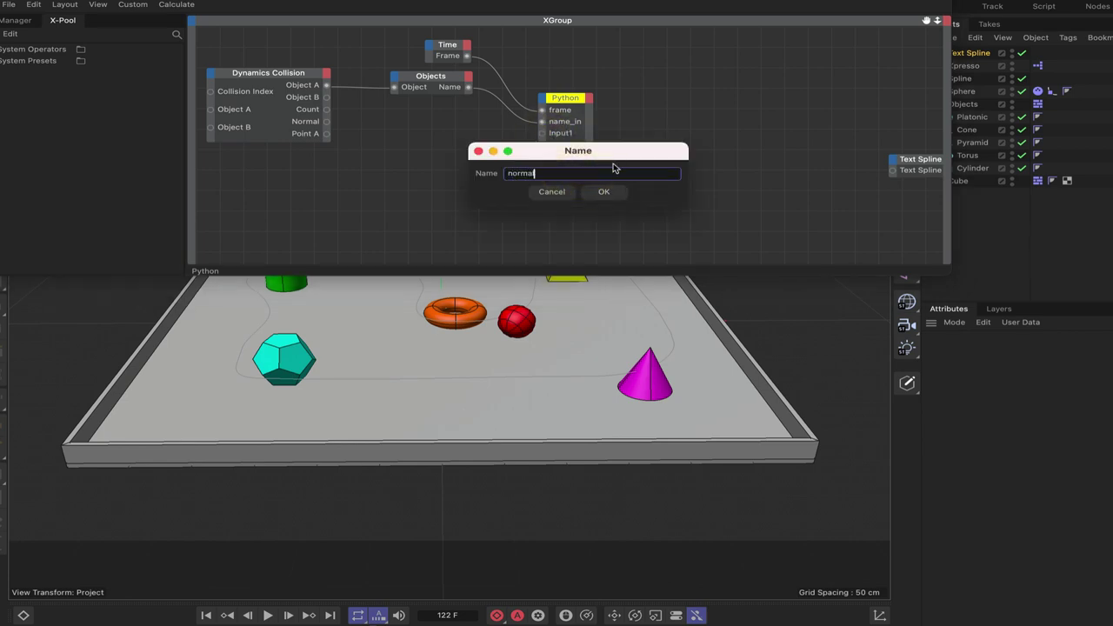
{"action": "type", "text": "_in"}
{"action": "key", "text": "Return"}
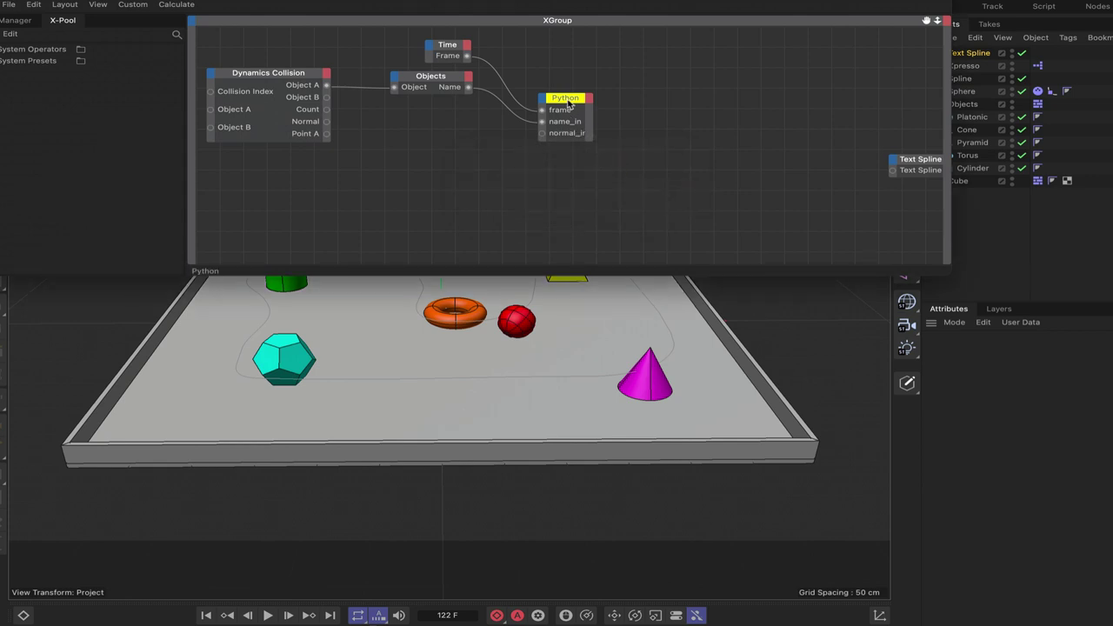
Check the port information of Normal and normal_in, and connect the Dynamics Collision node's Normal output to the Python node's normal_in.
{"action": "right_click", "coordinate": [310, 127]}
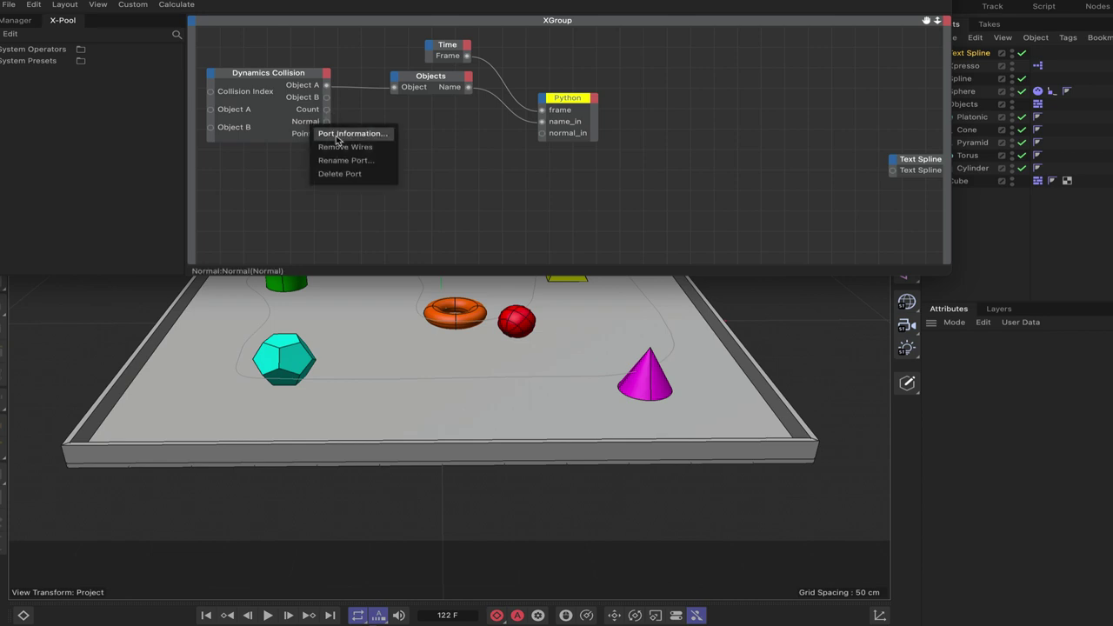
{"action": "left_click", "coordinate": [348, 133]}
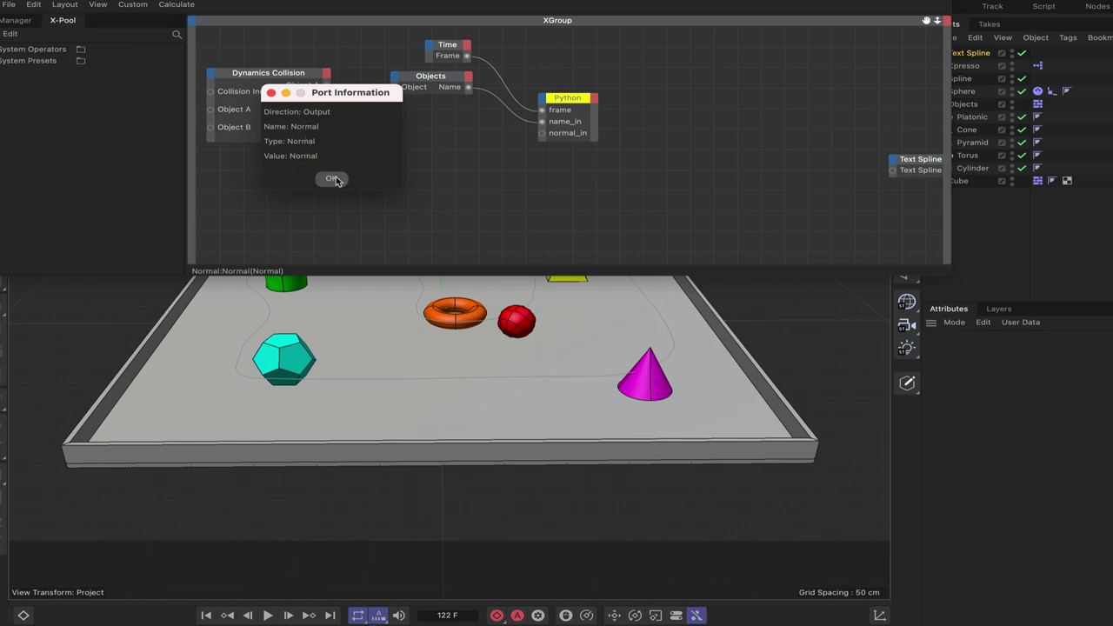
{"action": "left_click", "coordinate": [331, 178]}
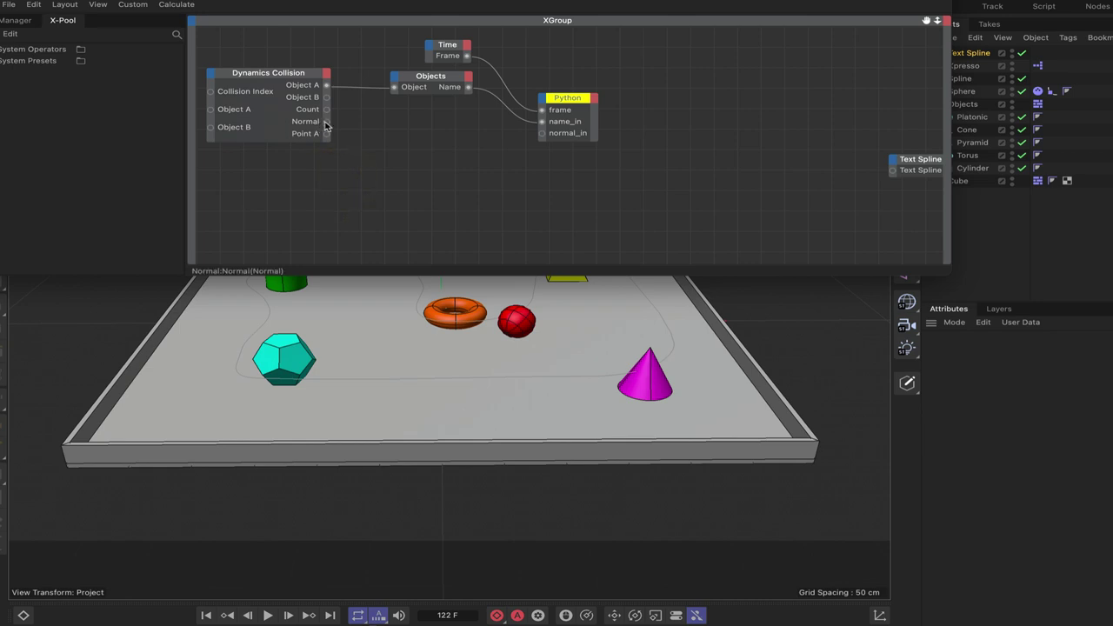
{"action": "right_click", "coordinate": [561, 137]}
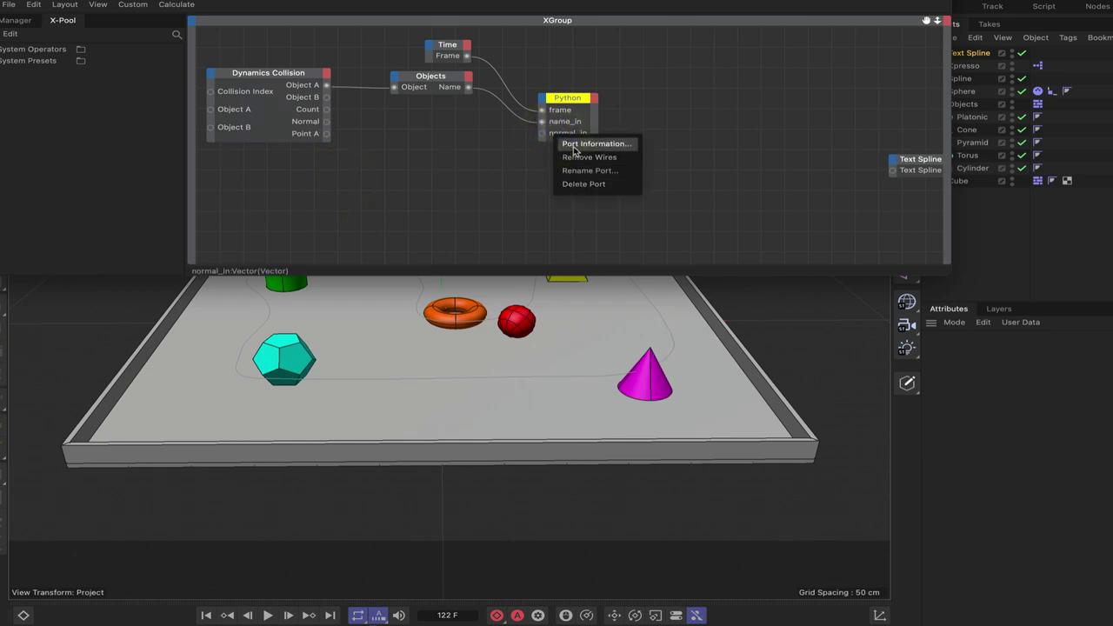
{"action": "left_click", "coordinate": [572, 145]}
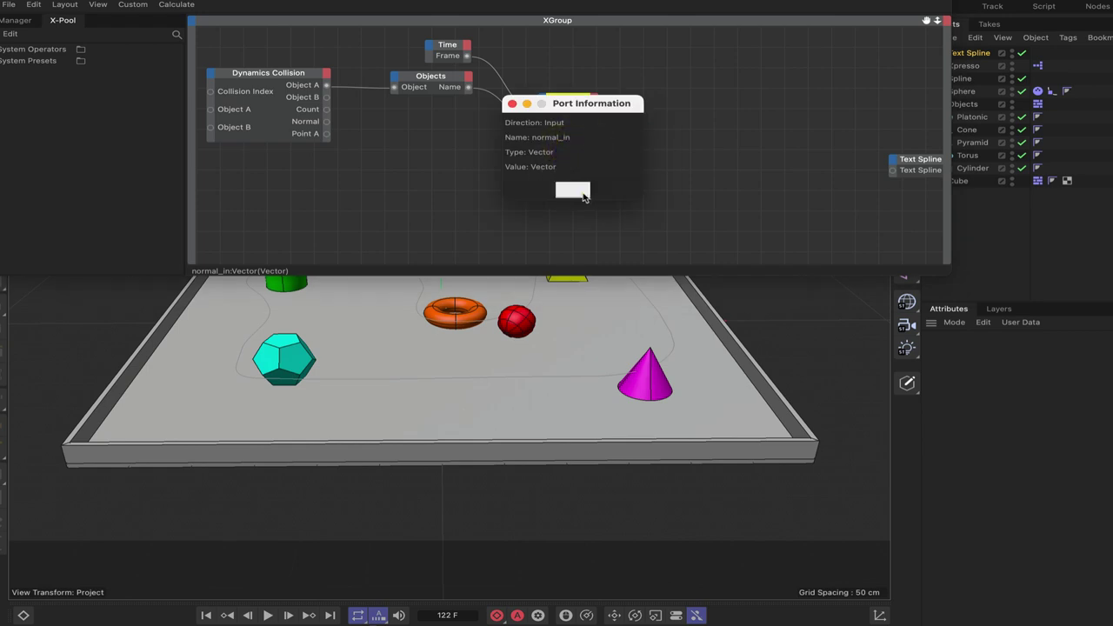
{"action": "left_click", "coordinate": [579, 190]}
{"action": "left_click_drag", "start_coordinate": [327, 121], "coordinate": [563, 91]}
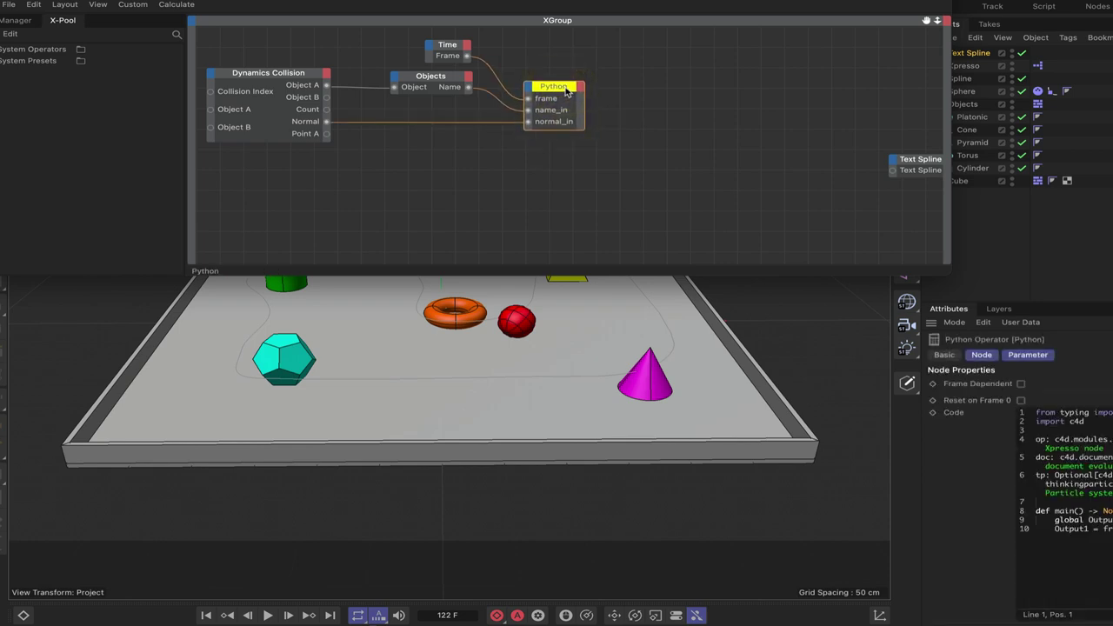
Add an Integer input named trigger to the Python node and connect the Dynamics Collision node's Count output to it.
{"action": "left_click", "coordinate": [529, 87]}
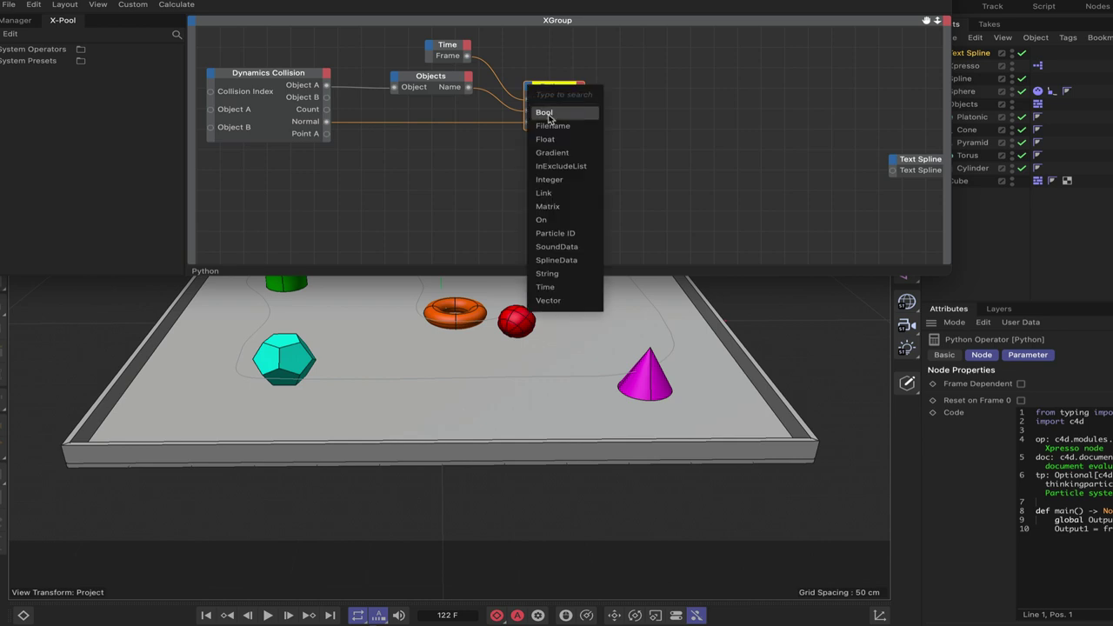
{"action": "left_click", "coordinate": [553, 180]}
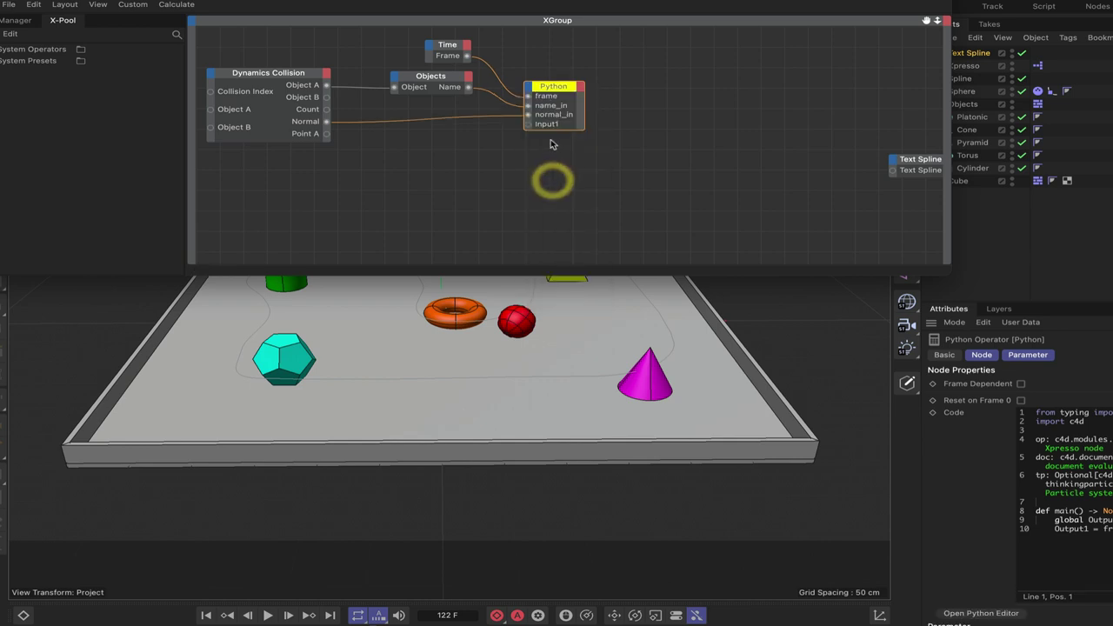
{"action": "right_click", "coordinate": [546, 124]}
{"action": "left_click", "coordinate": [570, 162]}
{"action": "type", "text": "tr"}
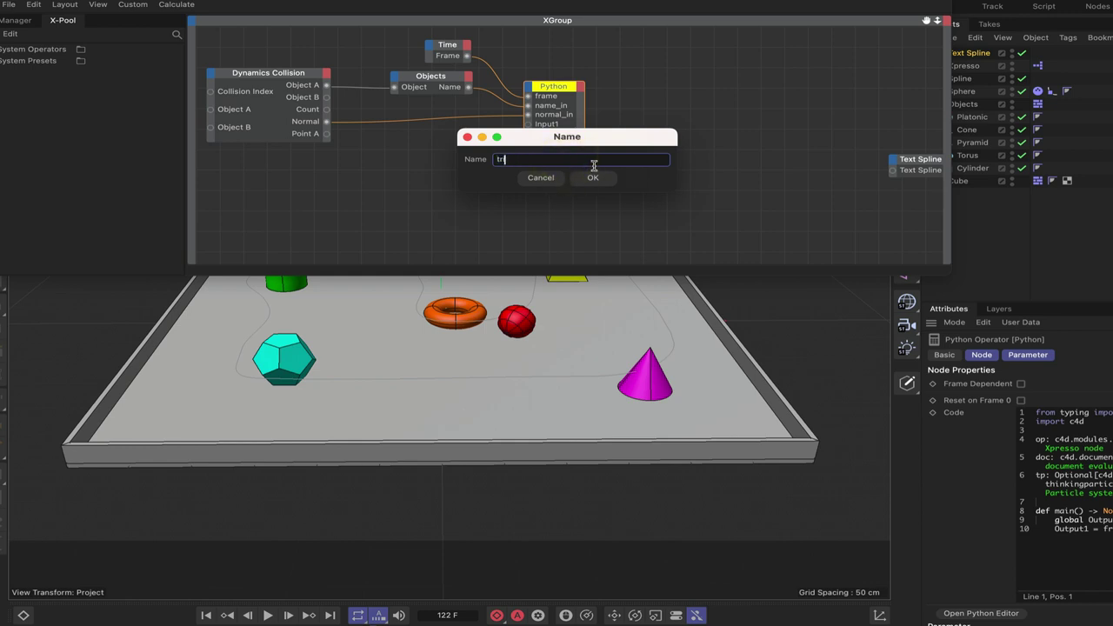
{"action": "type", "text": "igger"}
{"action": "left_click", "coordinate": [593, 177]}
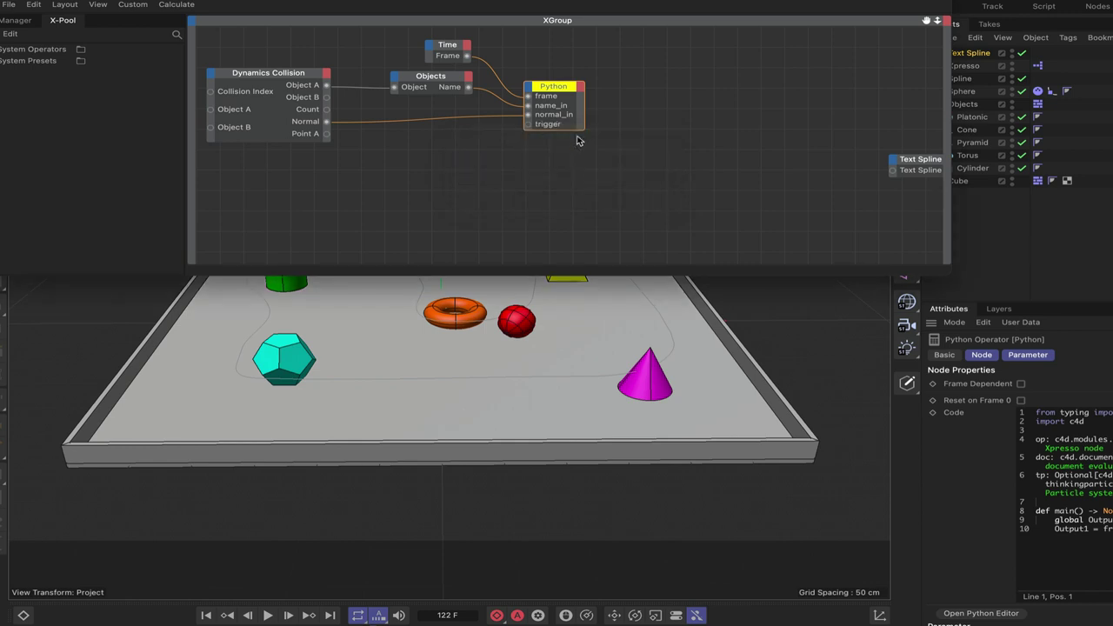
{"action": "left_click", "coordinate": [540, 80]}
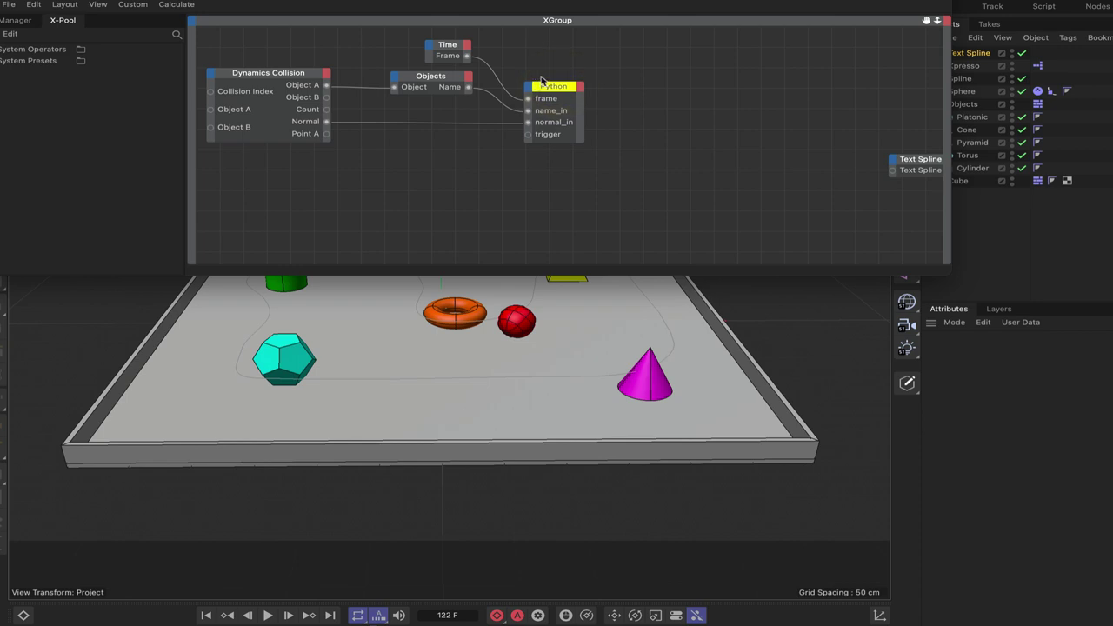
{"action": "left_click_drag", "start_coordinate": [317, 114], "coordinate": [528, 134]}
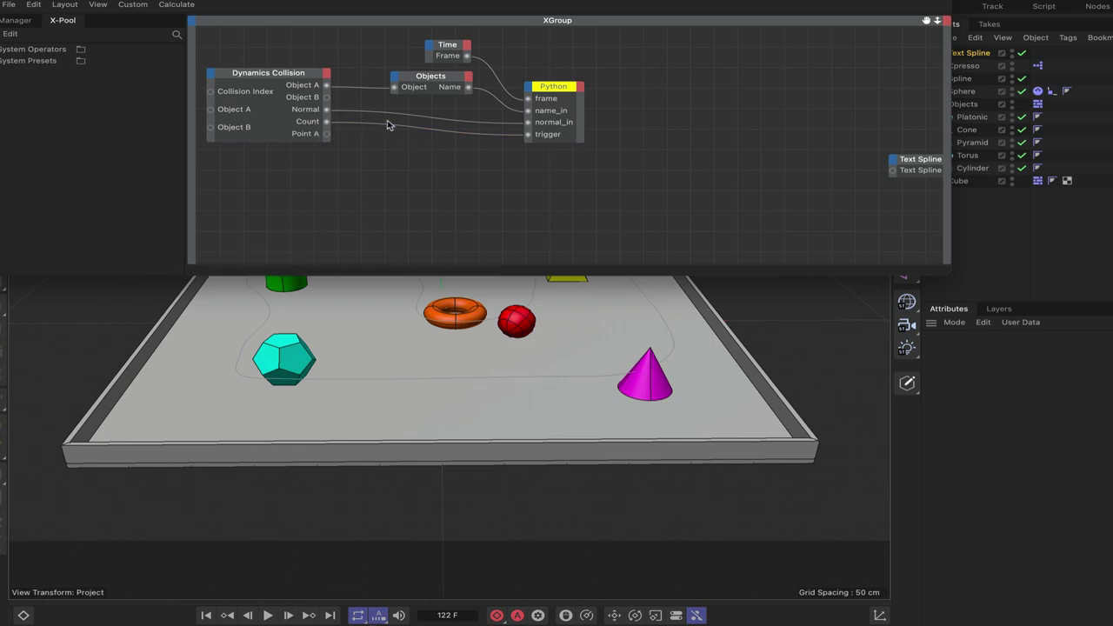
Add three Float input ports to the Python node and fit the node so all its ports are readable.
{"action": "left_click", "coordinate": [529, 92]}
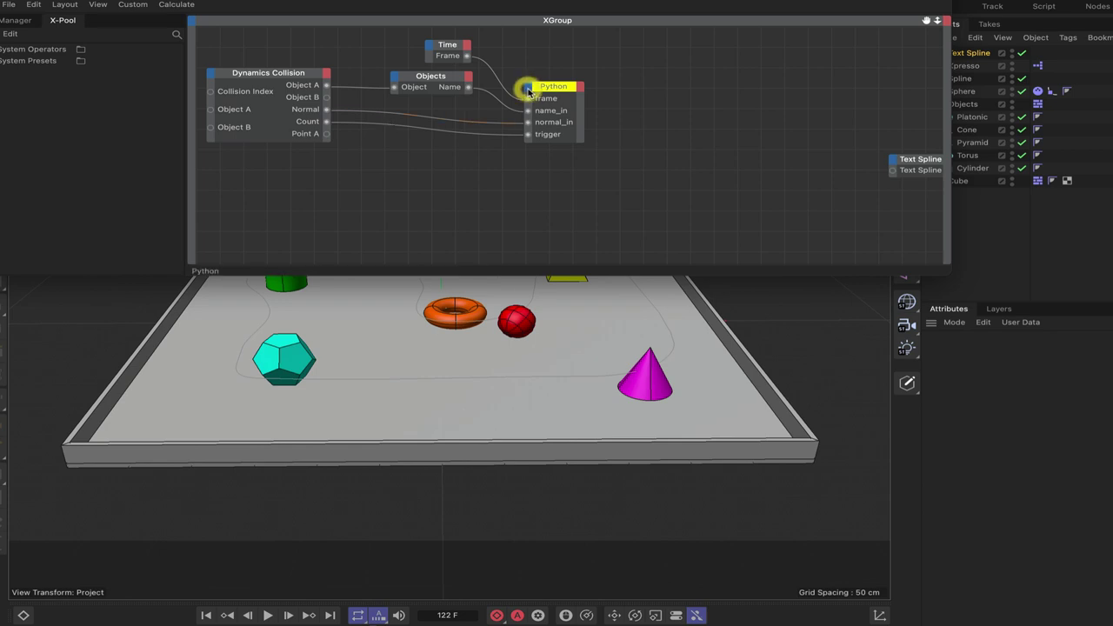
{"action": "left_click", "coordinate": [529, 92]}
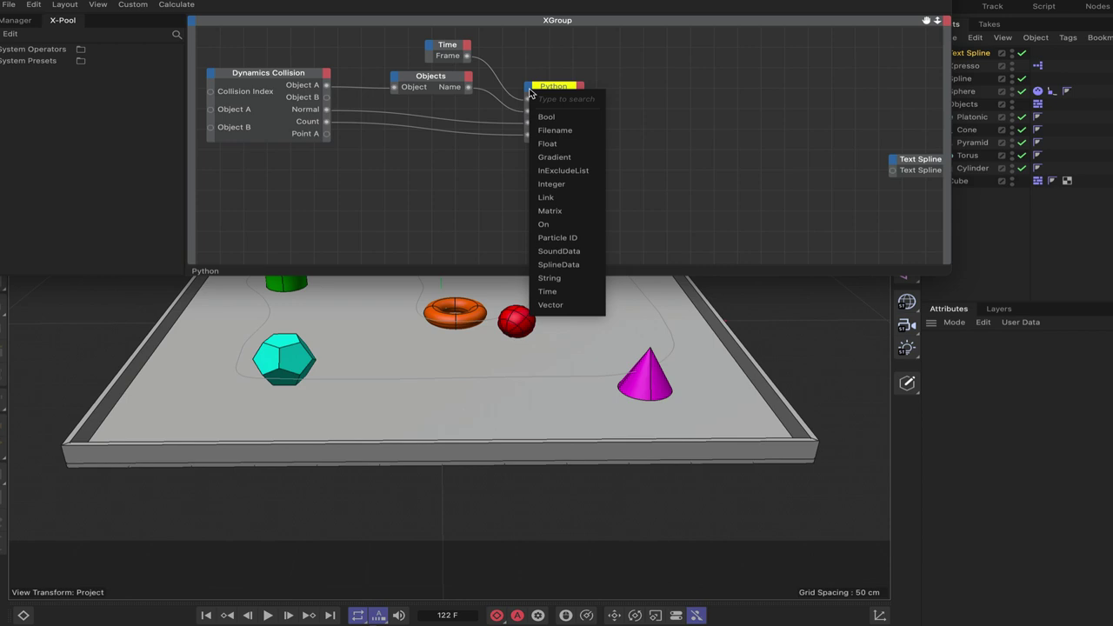
{"action": "left_click", "coordinate": [544, 145]}
{"action": "left_click", "coordinate": [542, 144]}
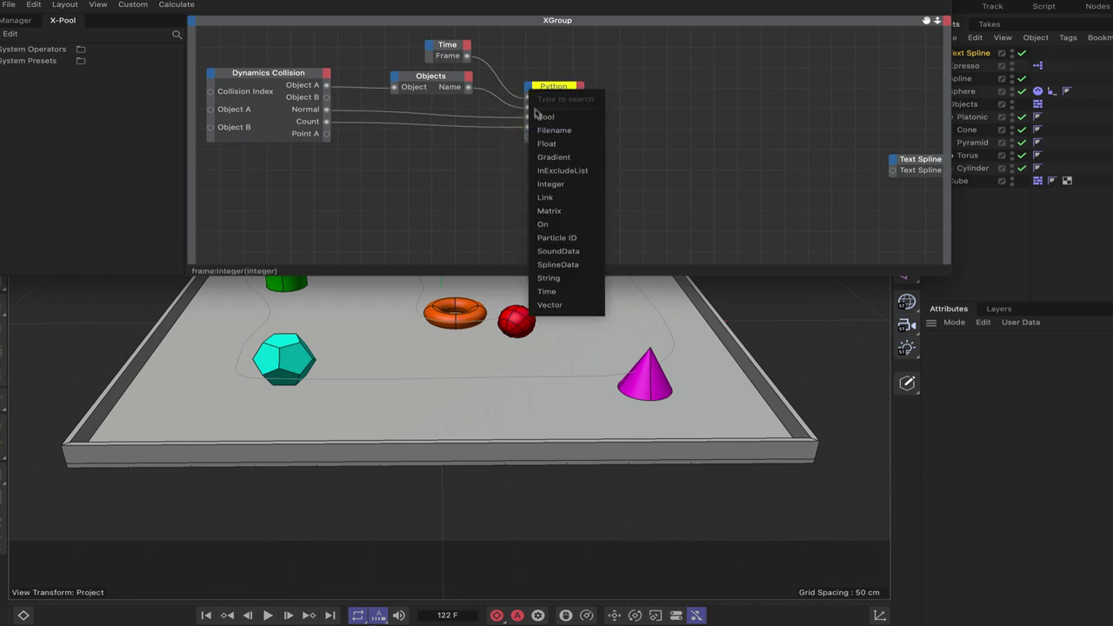
{"action": "left_click", "coordinate": [544, 145]}
{"action": "left_click", "coordinate": [544, 141]}
{"action": "left_click", "coordinate": [545, 145]}
{"action": "left_click", "coordinate": [561, 83]}
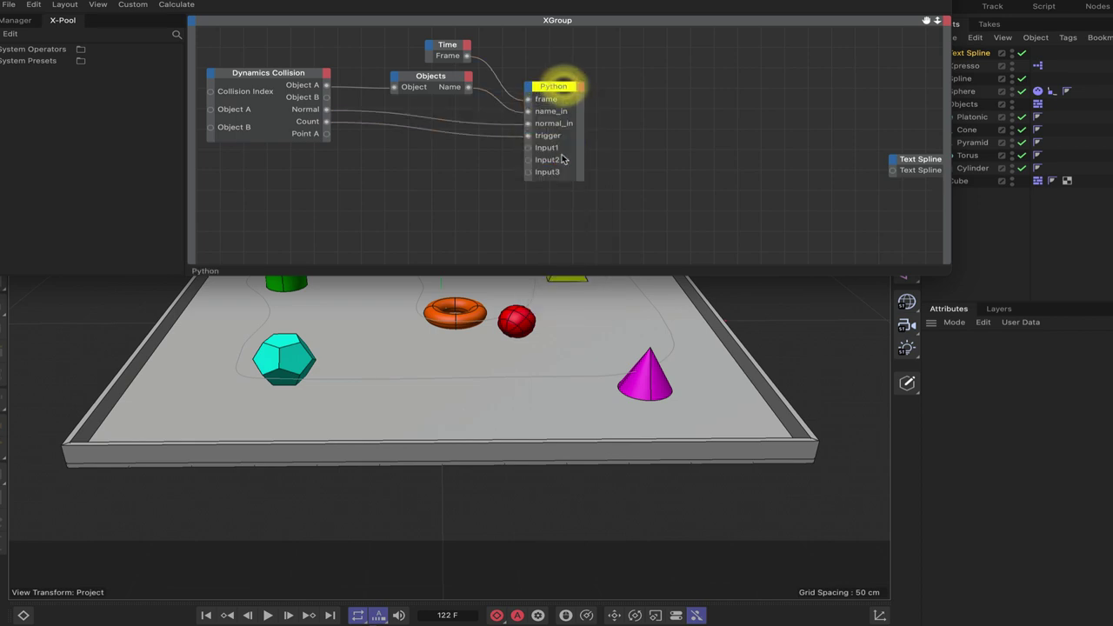
Rename the Python node's Input1 and Input2 ports as x_in and y_in.
{"action": "right_click", "coordinate": [544, 150]}
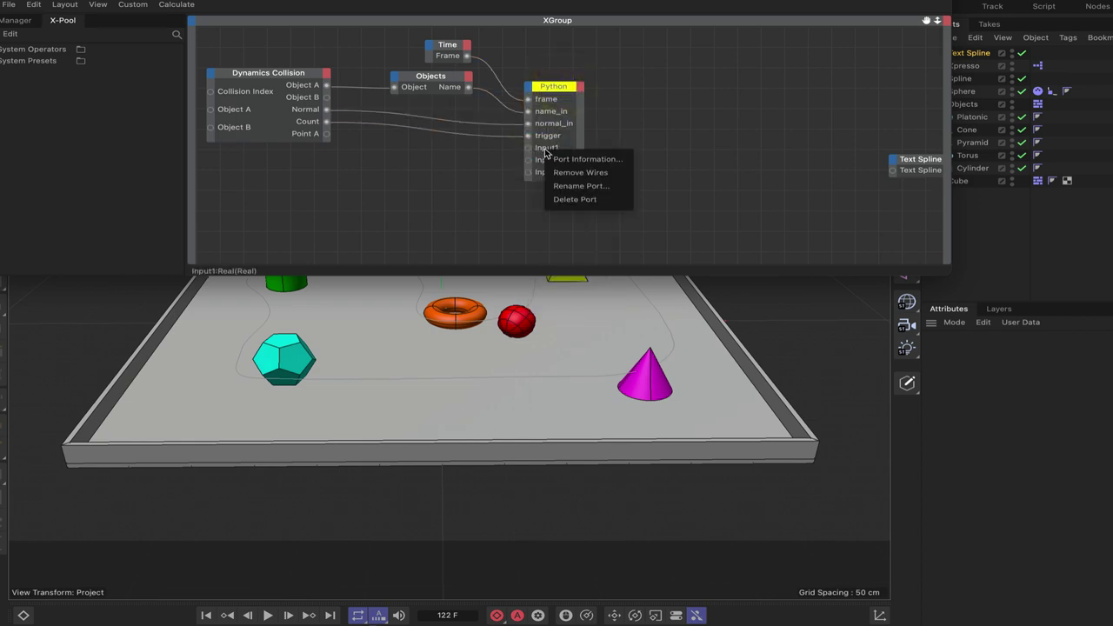
{"action": "left_click", "coordinate": [576, 187]}
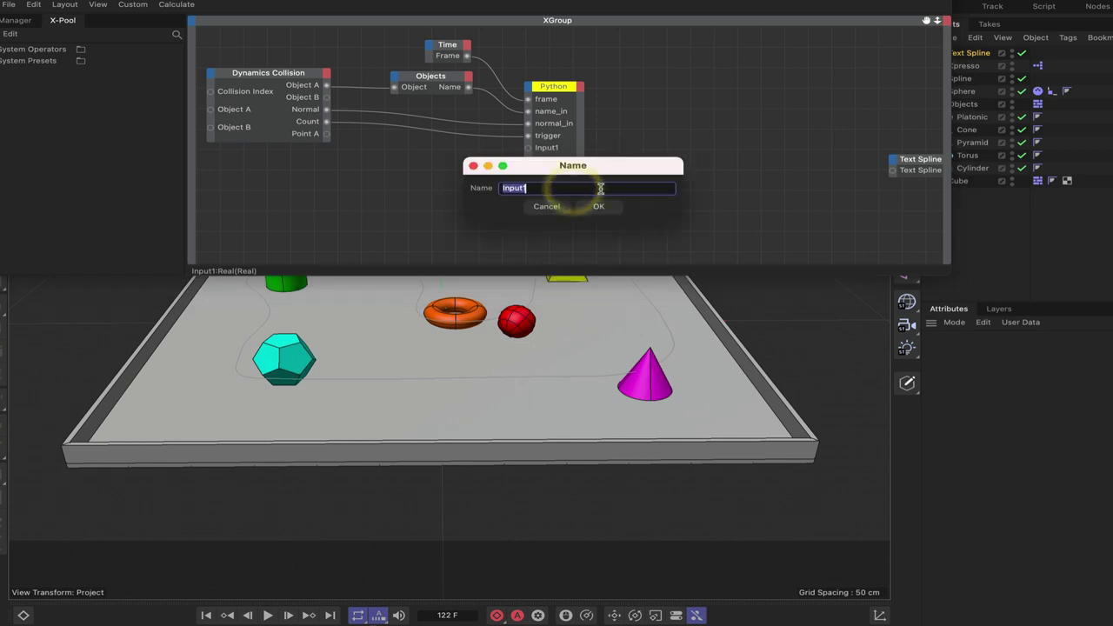
{"action": "type", "text": "y"}
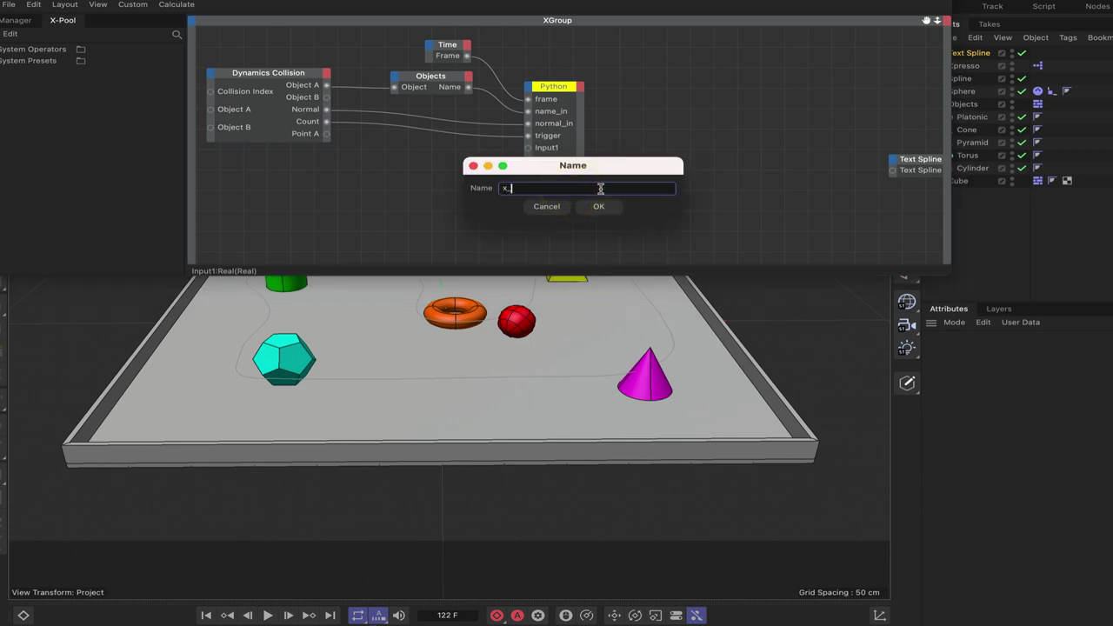
{"action": "key", "text": "Return"}
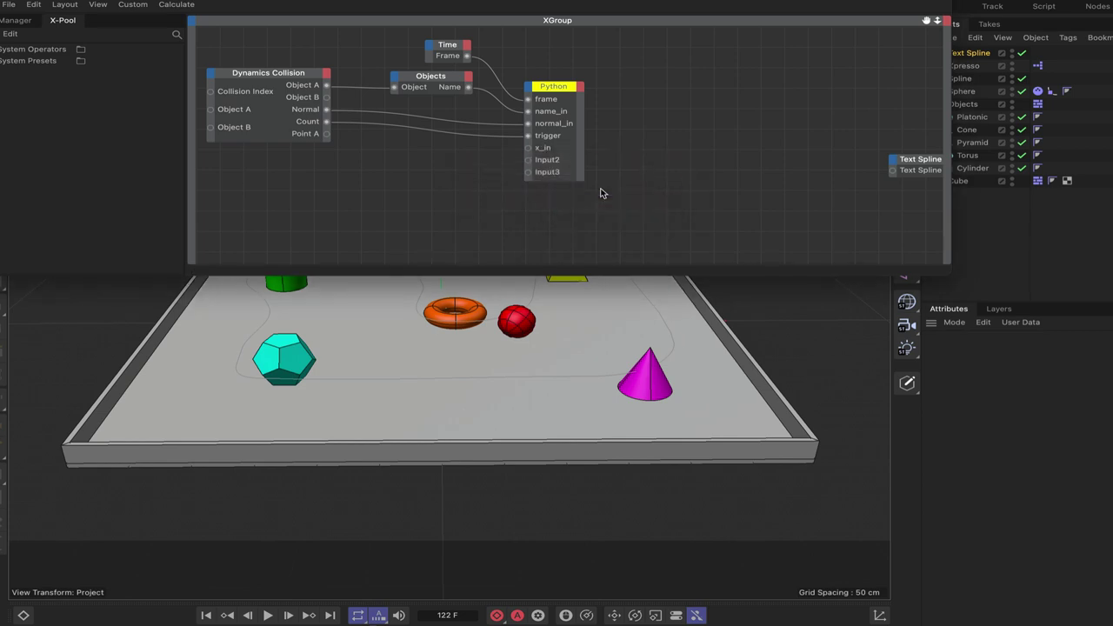
{"action": "left_click", "coordinate": [541, 163]}
{"action": "right_click", "coordinate": [543, 164]}
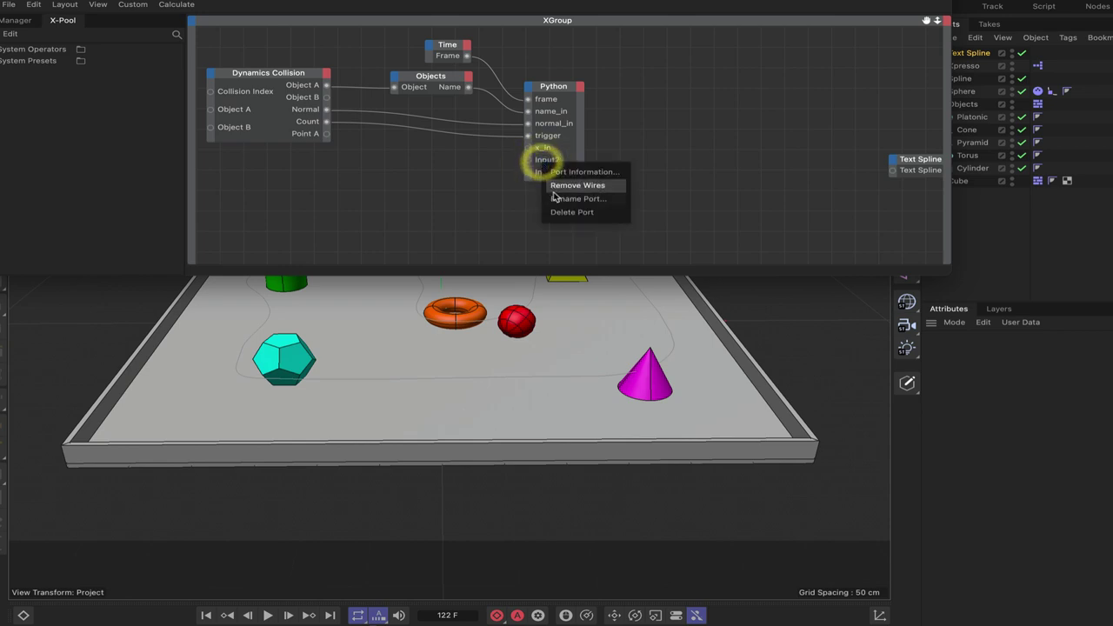
{"action": "left_click", "coordinate": [554, 199]}
{"action": "type", "text": "y"}
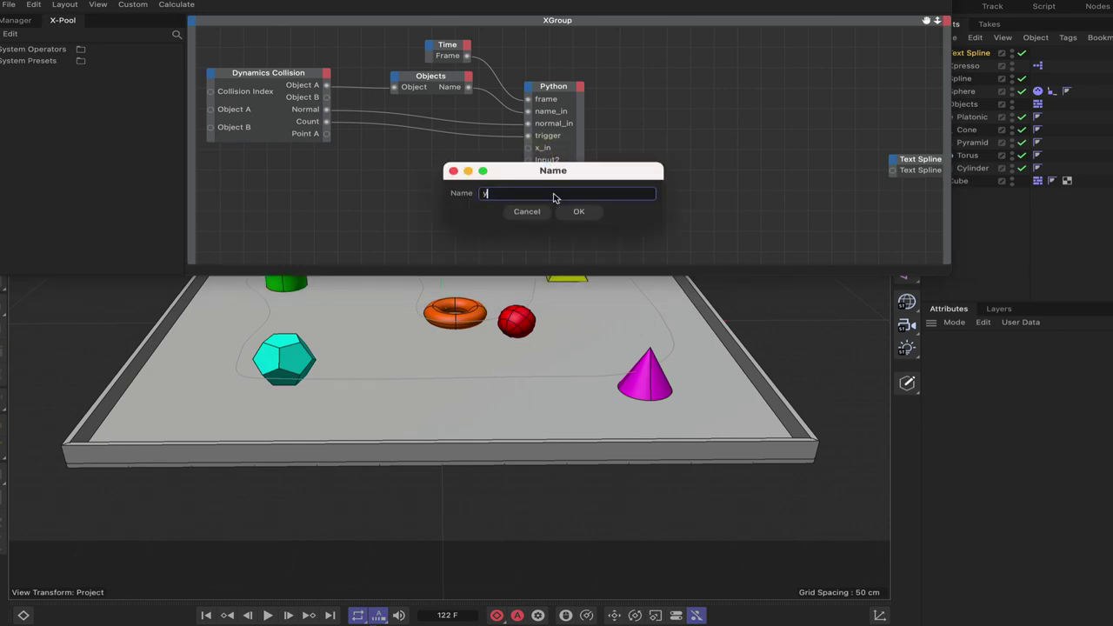
{"action": "type", "text": "_in"}
{"action": "key", "text": "Return"}
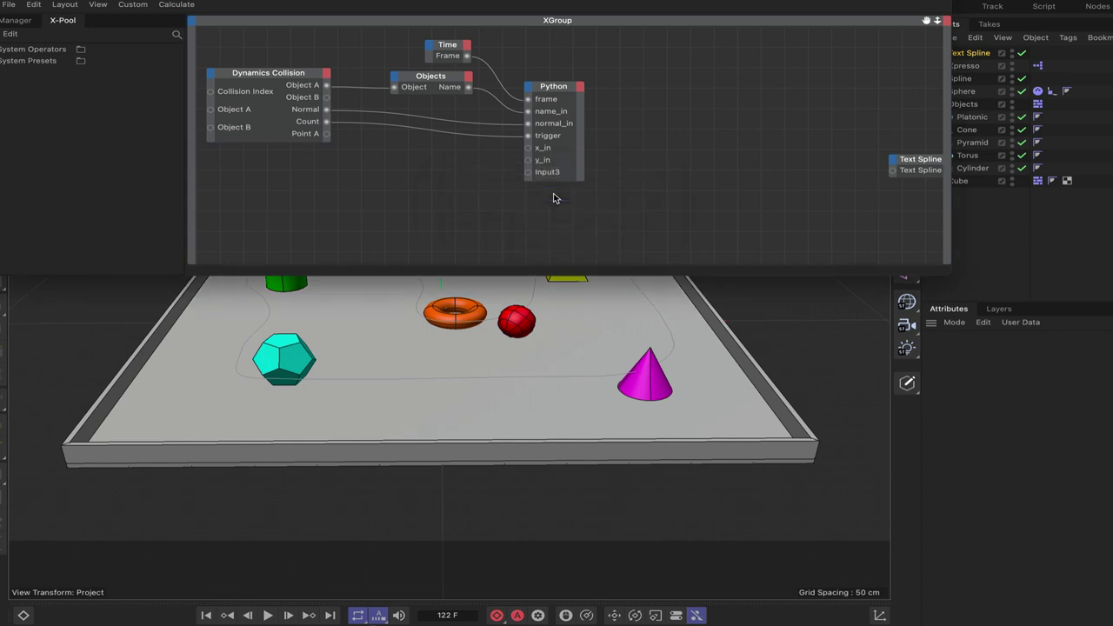
Rename the Python node's Input3 port as z_in.
{"action": "right_click", "coordinate": [544, 174]}
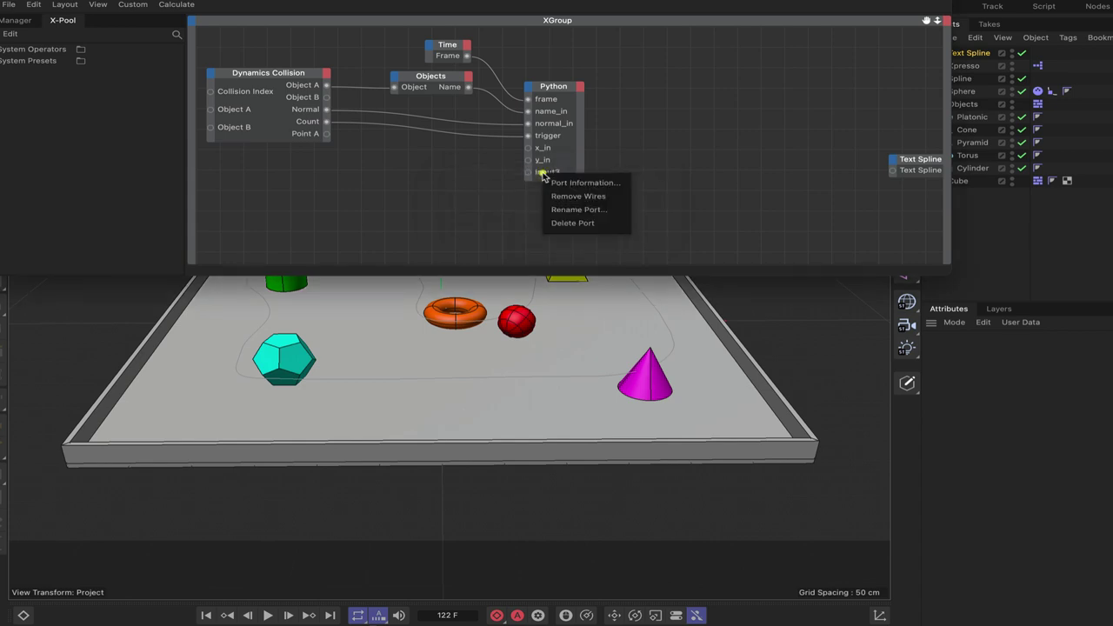
{"action": "left_click", "coordinate": [556, 209]}
{"action": "type", "text": "z_in"}
{"action": "key", "text": "Return"}
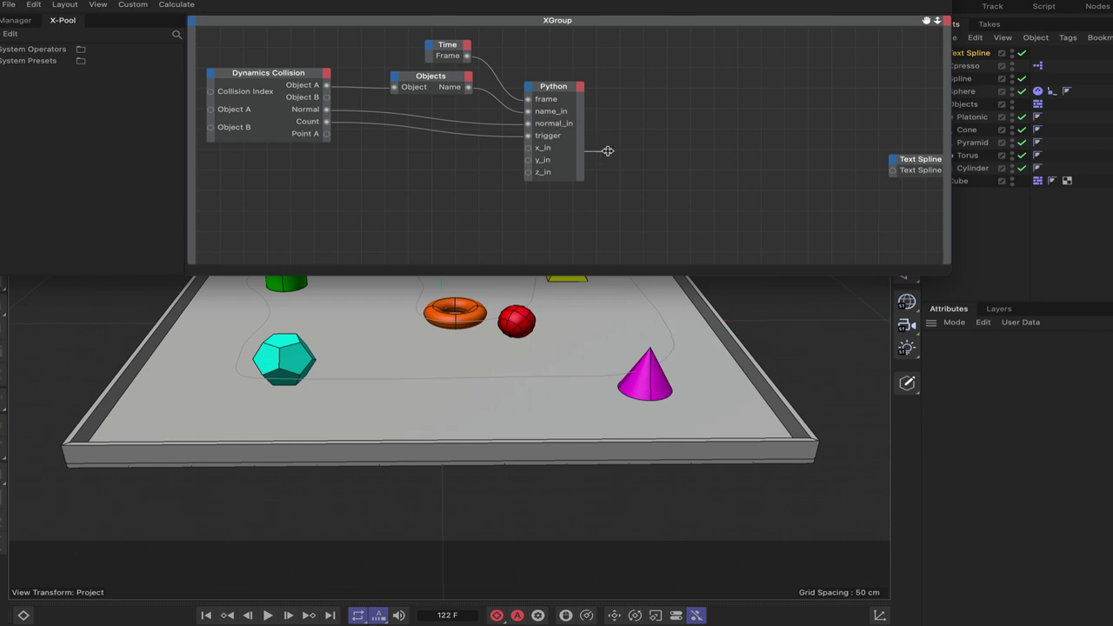
Add a Vector output port to the Python node and rename it normal_out.
{"action": "left_click", "coordinate": [588, 149]}
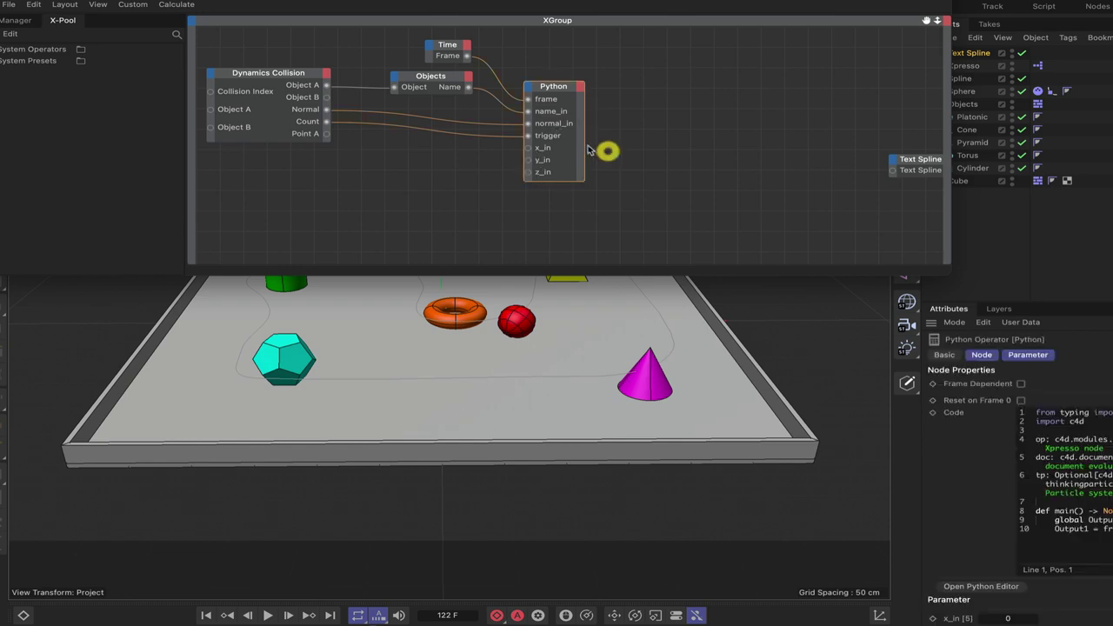
{"action": "left_click", "coordinate": [579, 88]}
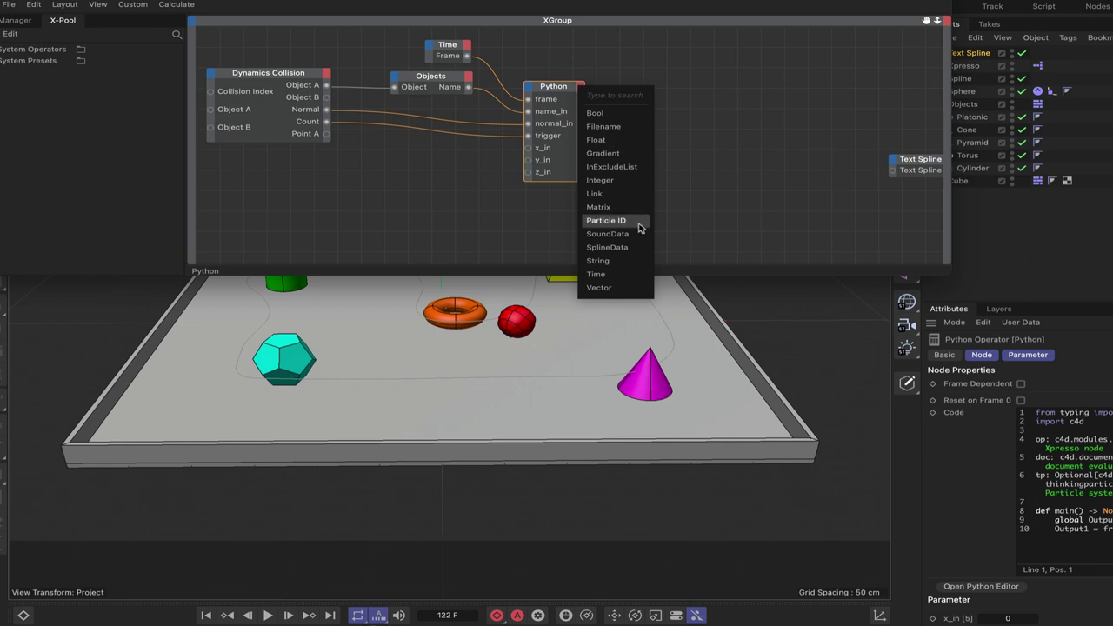
{"action": "left_click", "coordinate": [620, 289]}
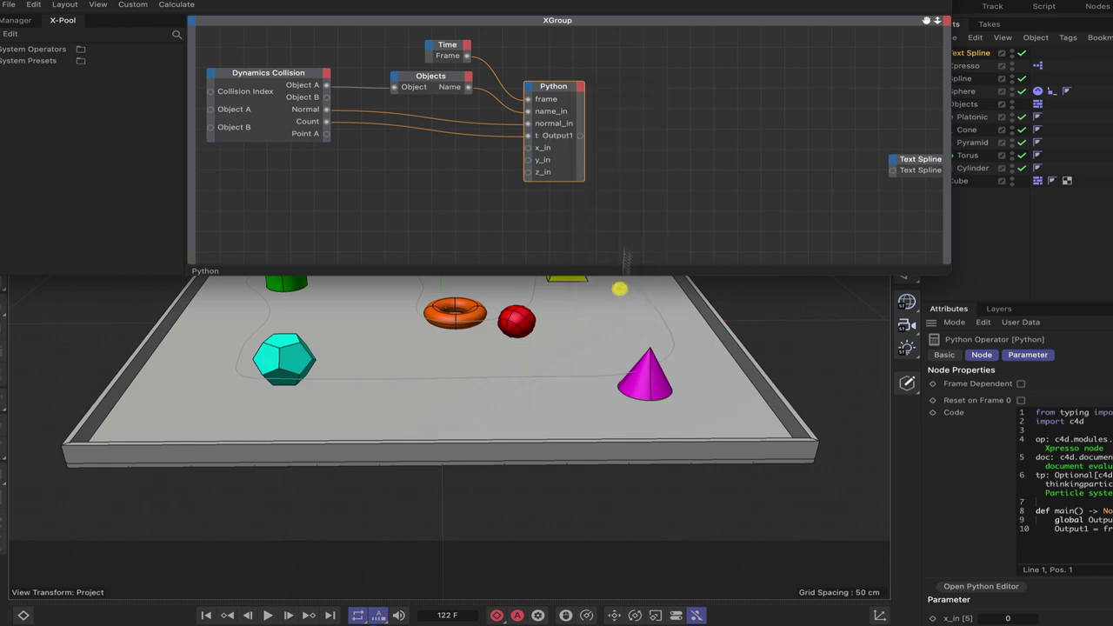
{"action": "left_click", "coordinate": [568, 89]}
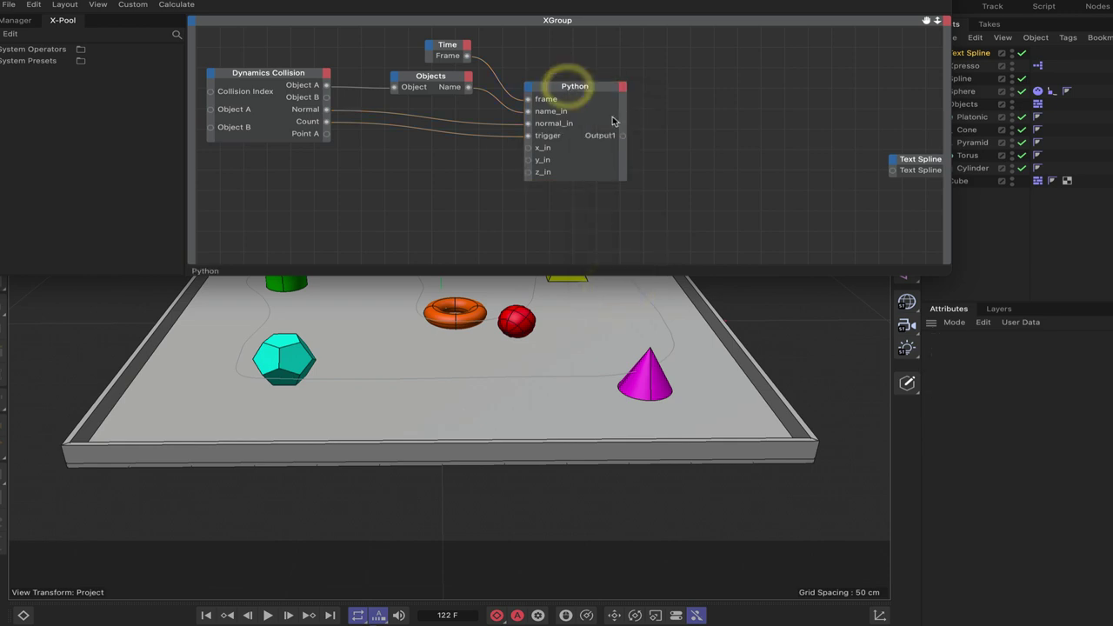
{"action": "right_click", "coordinate": [612, 139]}
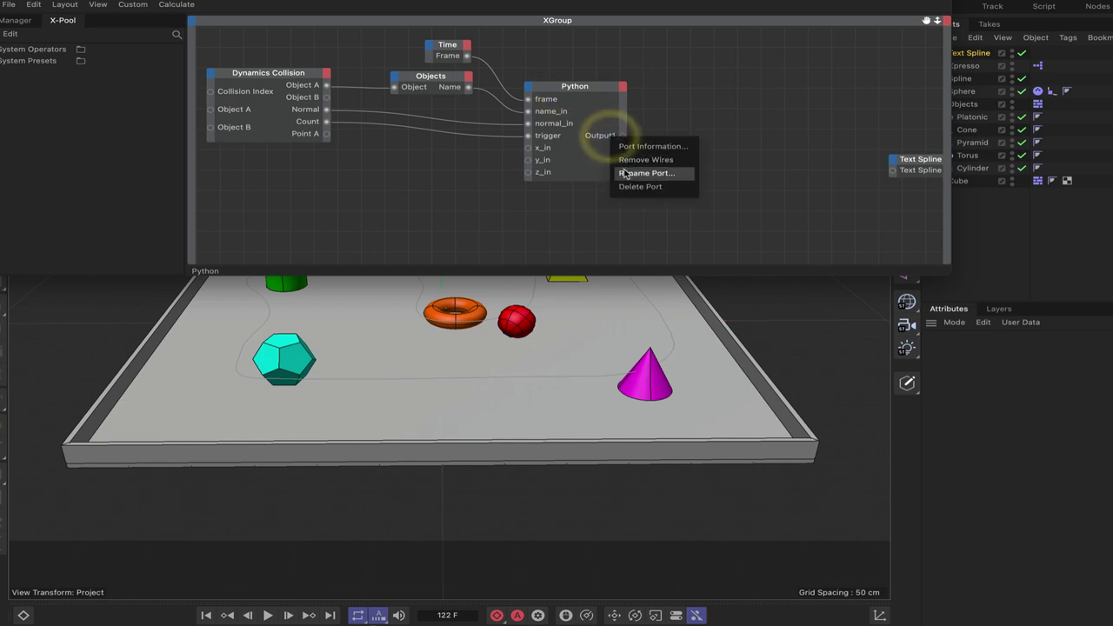
{"action": "left_click", "coordinate": [624, 170]}
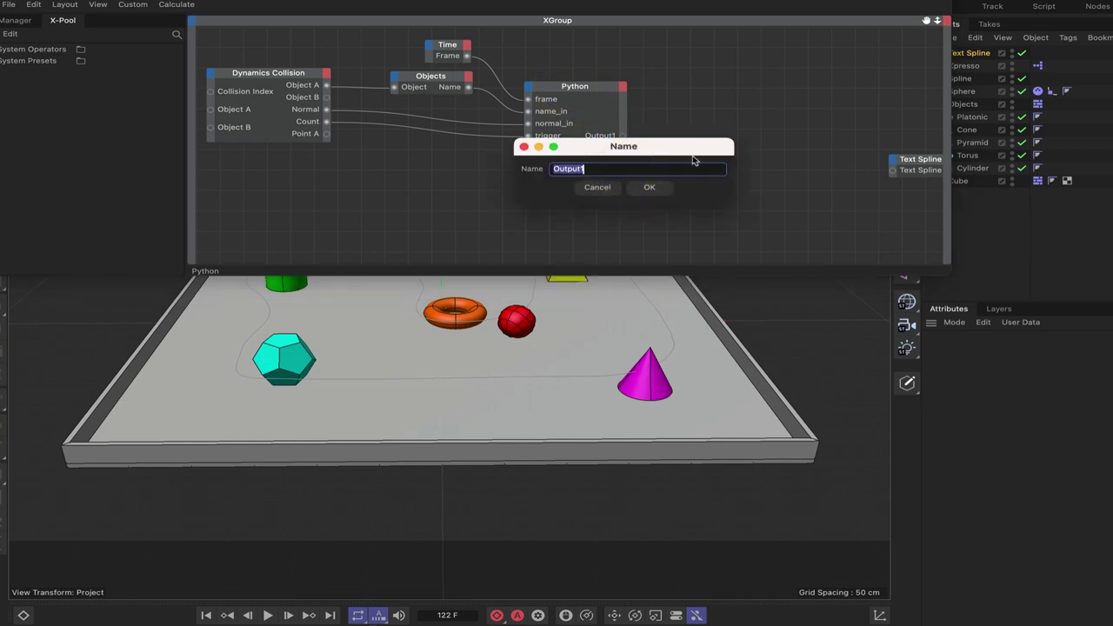
{"action": "type", "text": "r"}
{"action": "key", "text": "Return"}
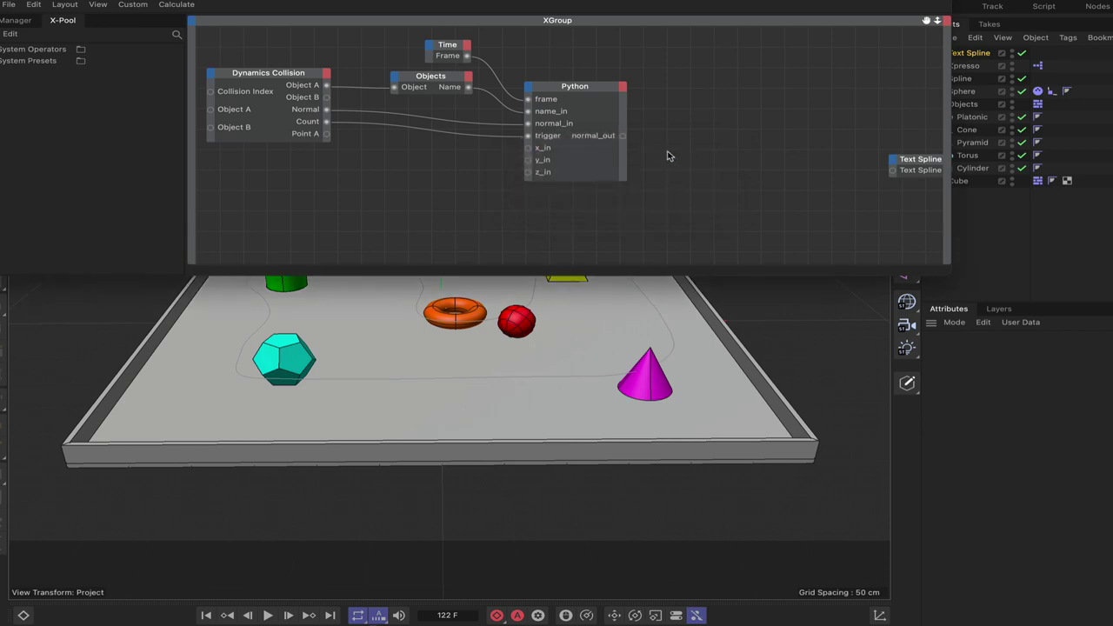
Add an Integer output port to the Python node and rename it emmit.
{"action": "left_click", "coordinate": [622, 89]}
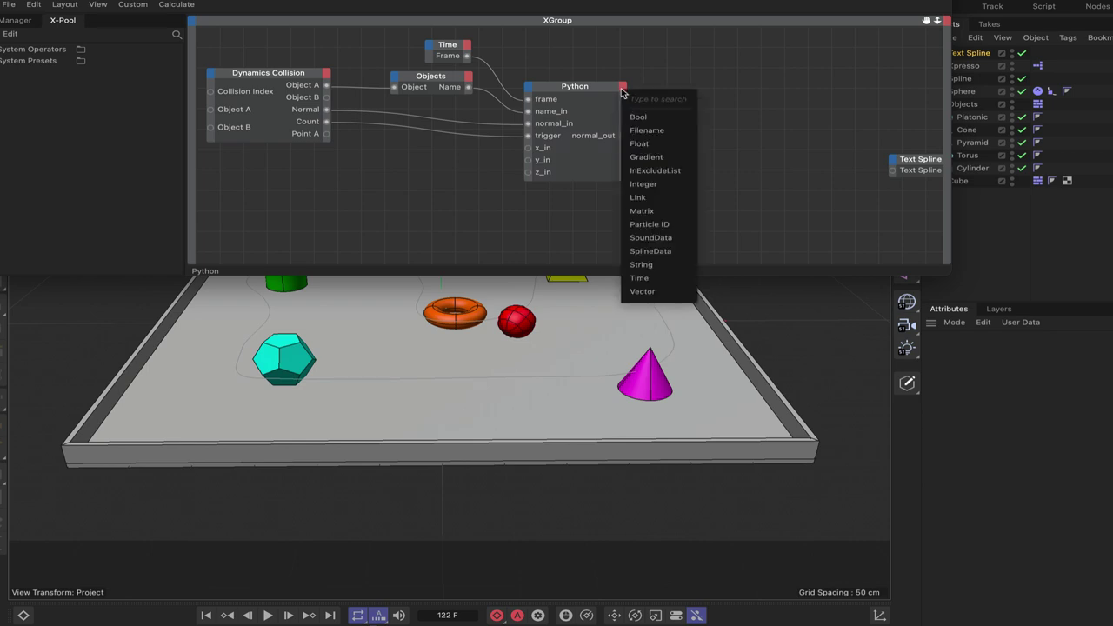
{"action": "left_click", "coordinate": [636, 185]}
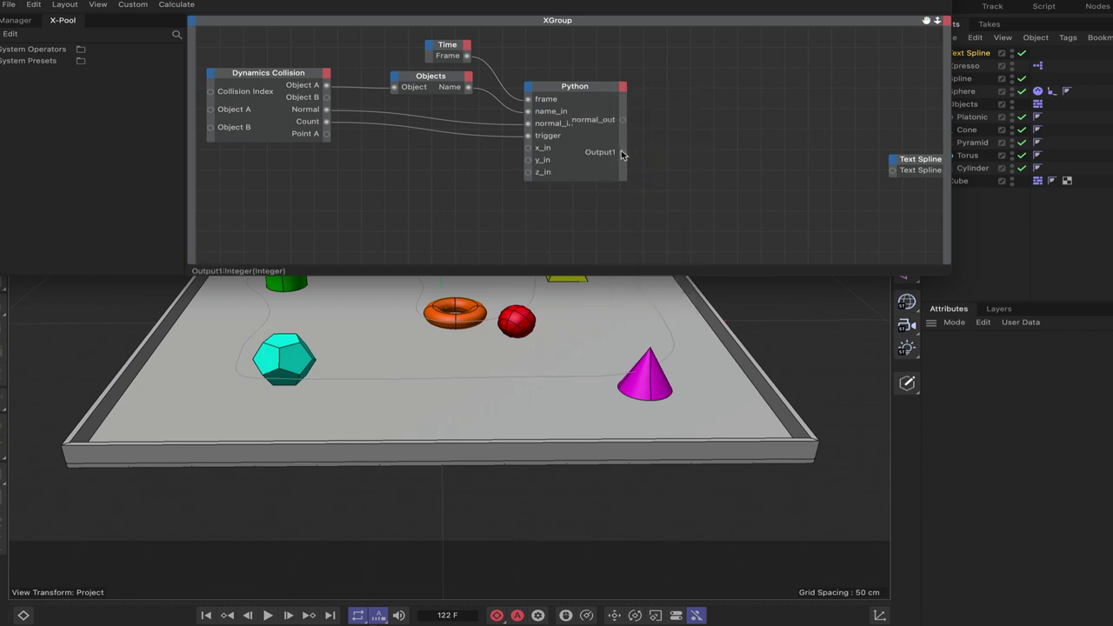
{"action": "right_click", "coordinate": [621, 153]}
{"action": "left_click", "coordinate": [635, 188]}
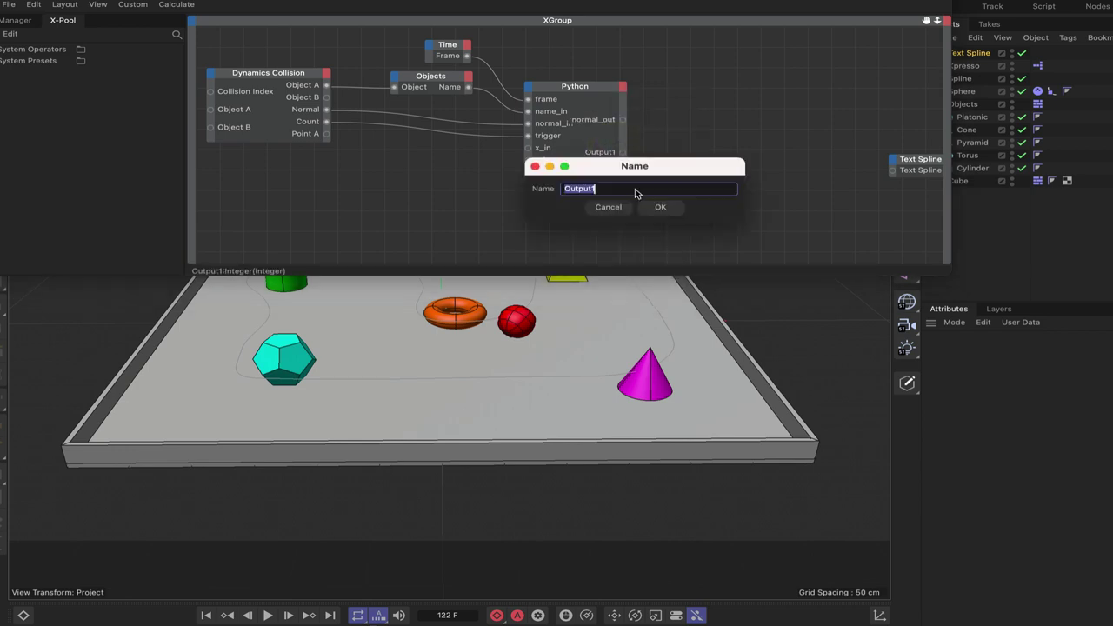
{"action": "type", "text": "e"}
{"action": "key", "text": "Return"}
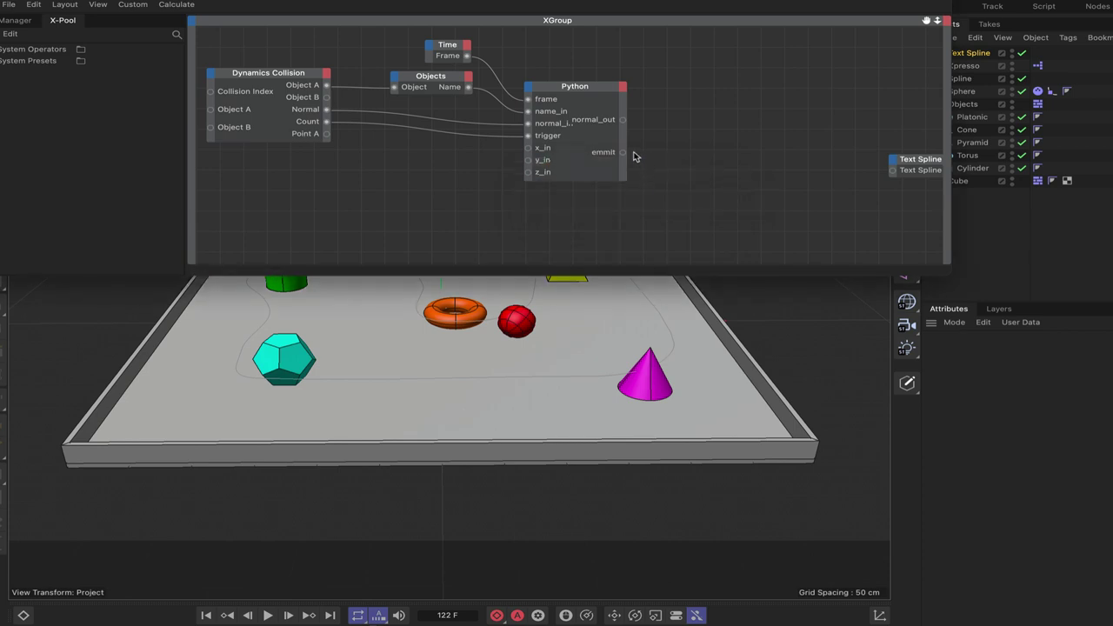
Add another Integer output port to the Python node and rename it on.
{"action": "left_click", "coordinate": [623, 88]}
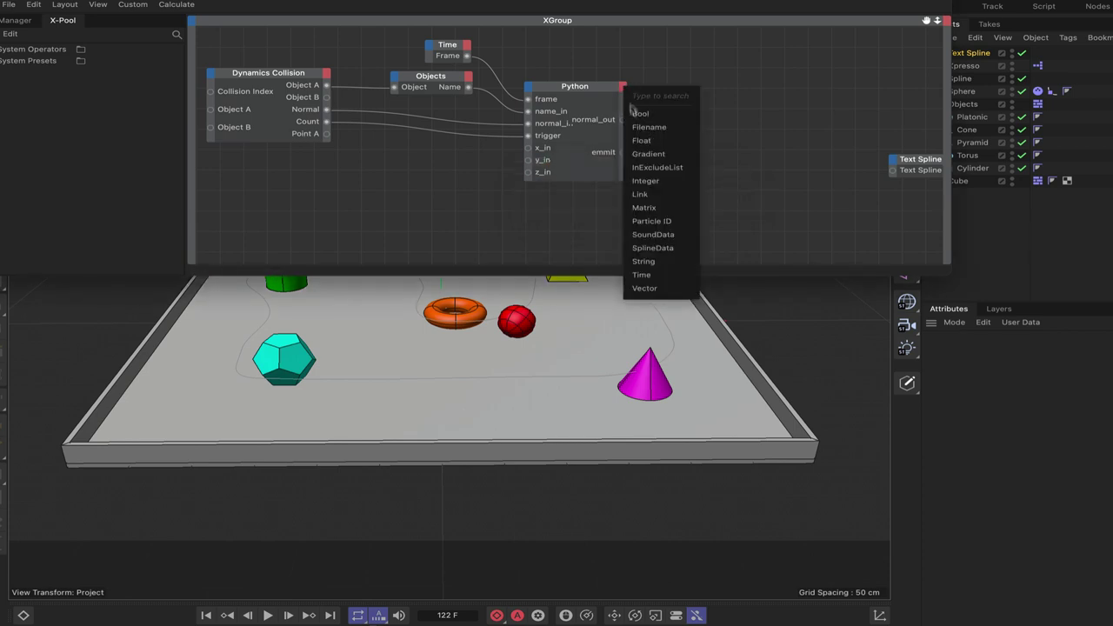
{"action": "left_click", "coordinate": [644, 181]}
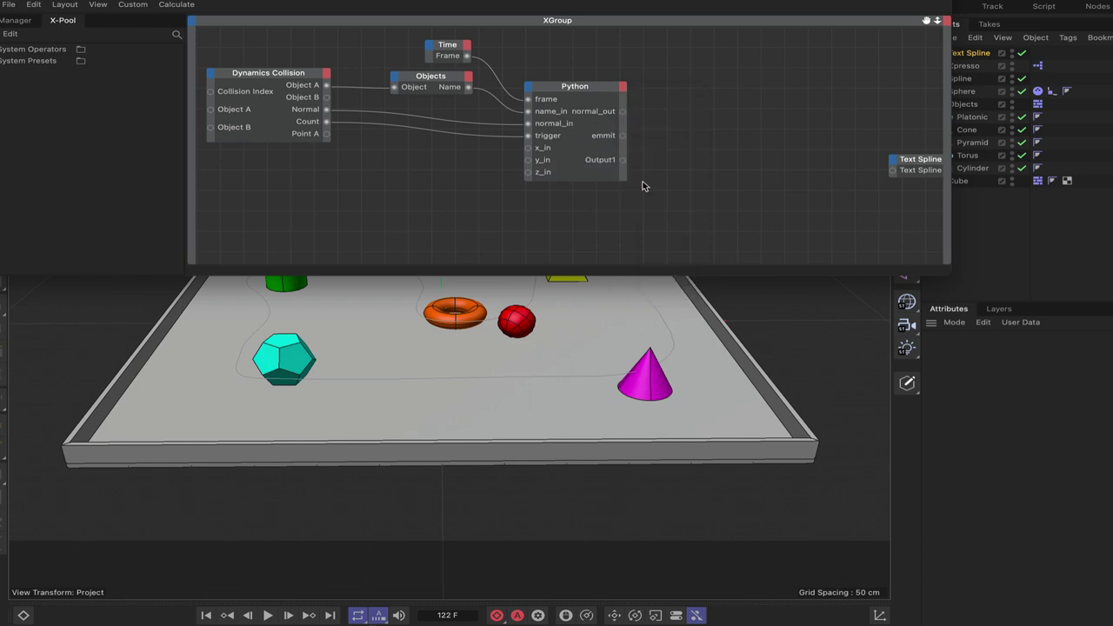
{"action": "right_click", "coordinate": [615, 162]}
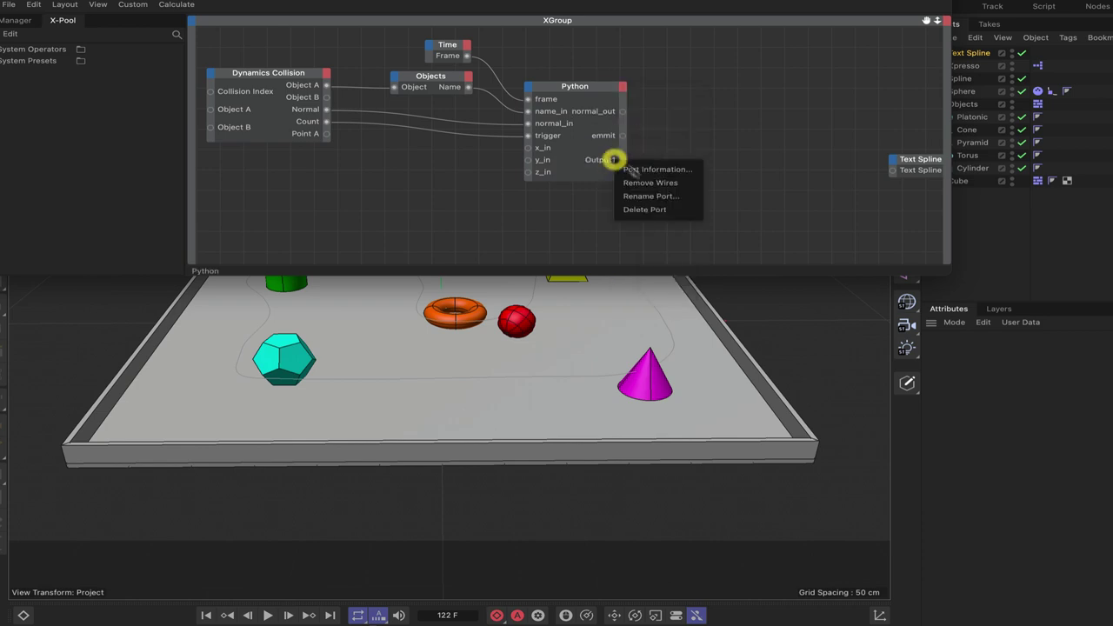
{"action": "left_click", "coordinate": [650, 192]}
{"action": "type", "text": "on"}
{"action": "key", "text": "Return"}
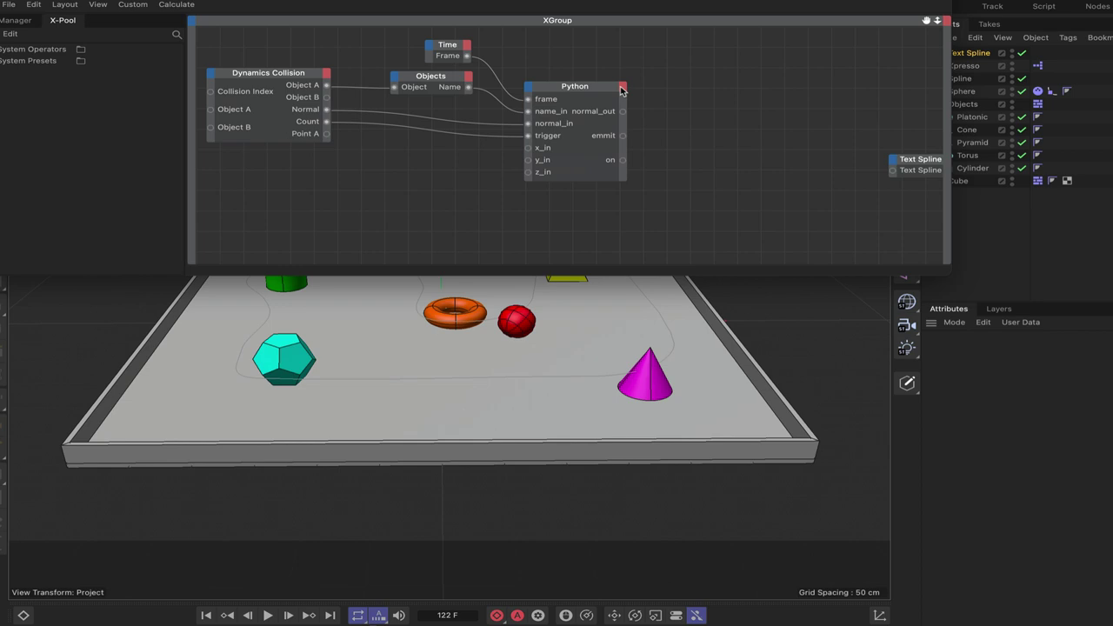
Add a String output port to the Python node and rename it name_out.
{"action": "left_click", "coordinate": [620, 90]}
{"action": "left_click", "coordinate": [644, 261]}
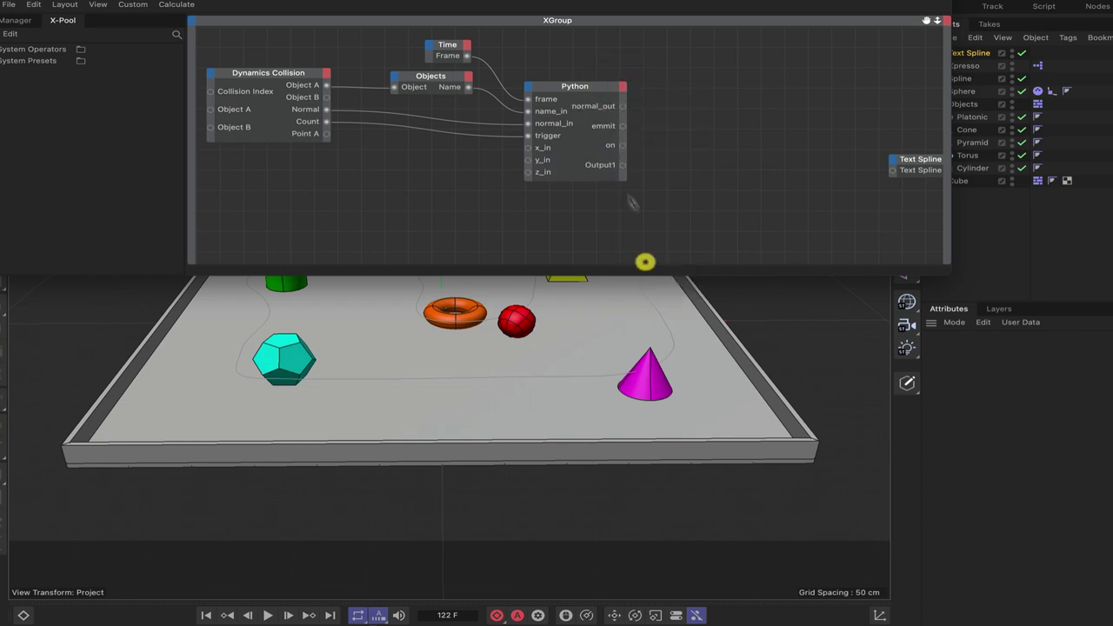
{"action": "right_click", "coordinate": [616, 166]}
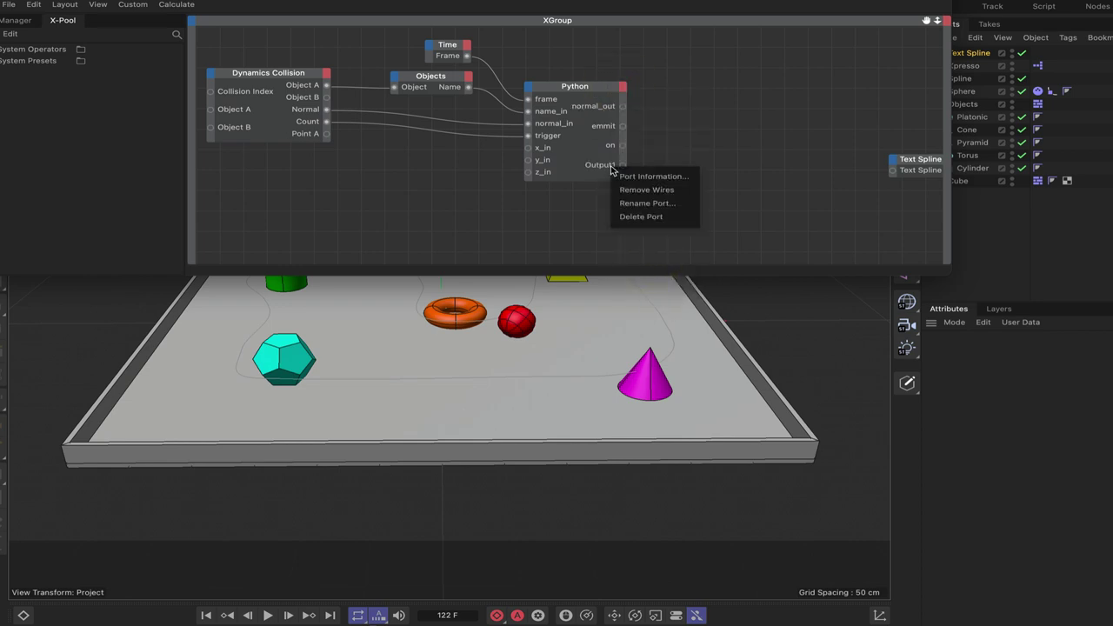
{"action": "left_click", "coordinate": [644, 202]}
{"action": "type", "text": "name"}
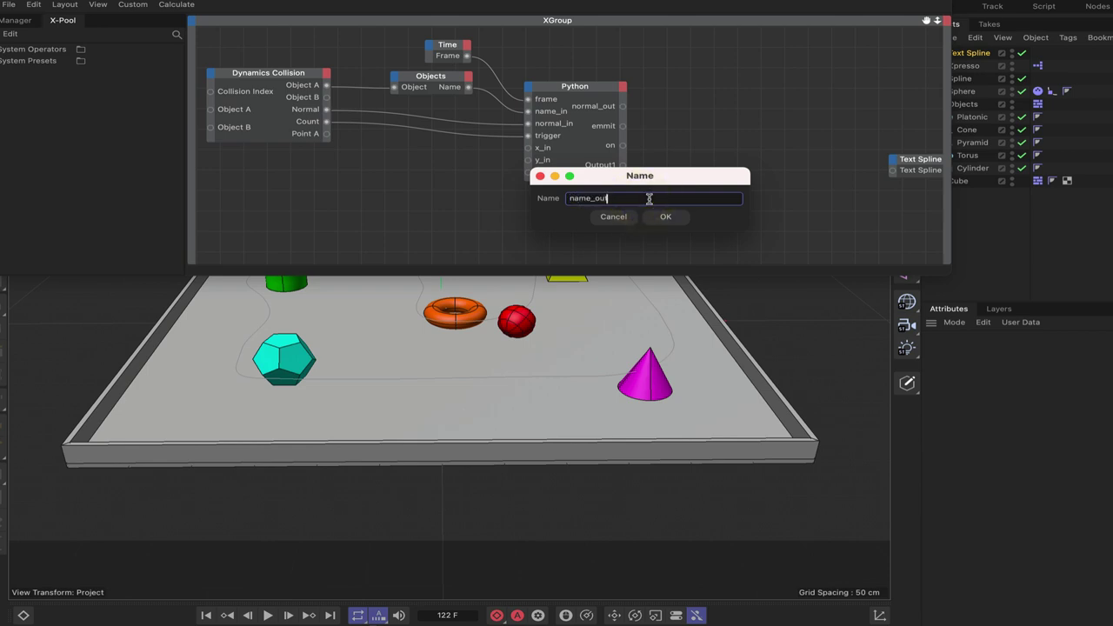
{"action": "type", "text": "_out"}
{"action": "key", "text": "Return"}
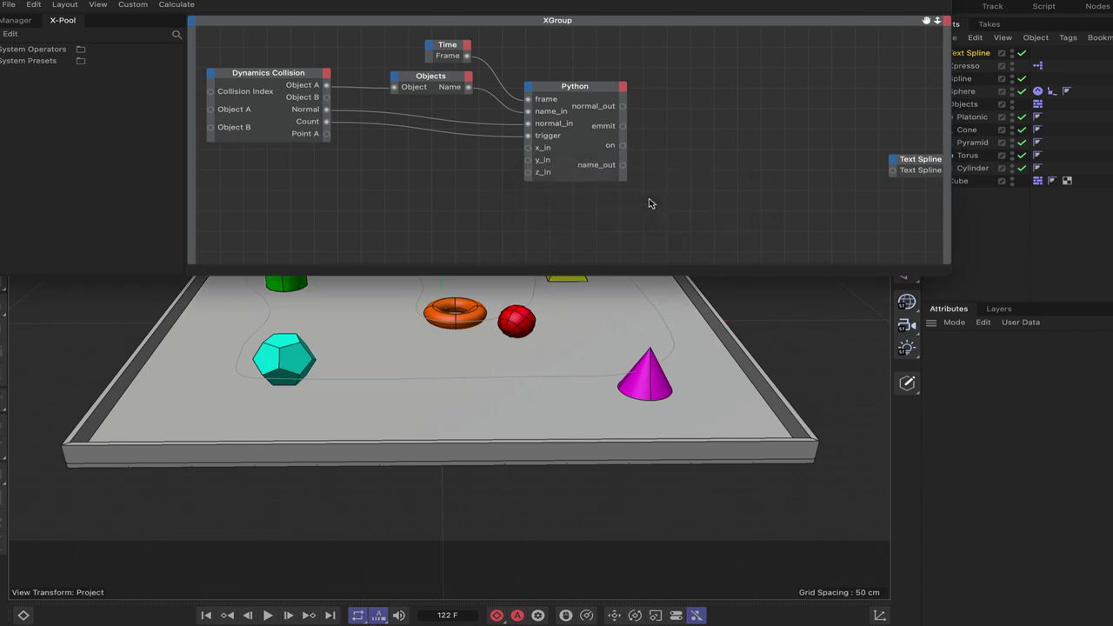
Add three Float output ports to the Python node.
{"action": "left_click", "coordinate": [624, 87]}
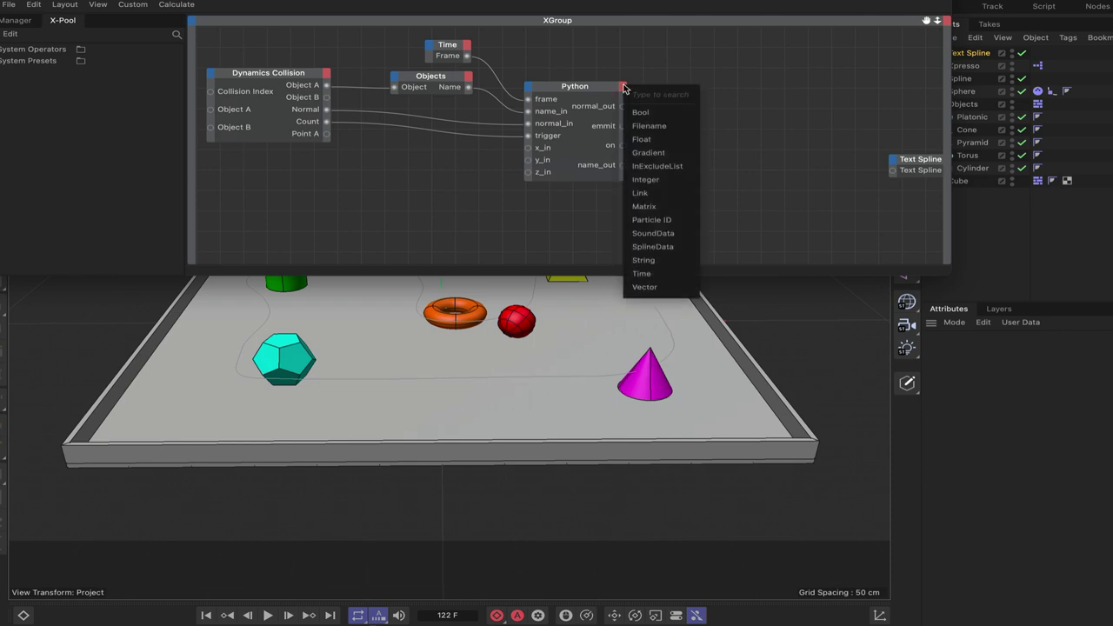
{"action": "left_click", "coordinate": [642, 139]}
{"action": "left_click", "coordinate": [624, 88]}
{"action": "left_click", "coordinate": [640, 140]}
{"action": "left_click", "coordinate": [624, 88]}
{"action": "left_click", "coordinate": [641, 140]}
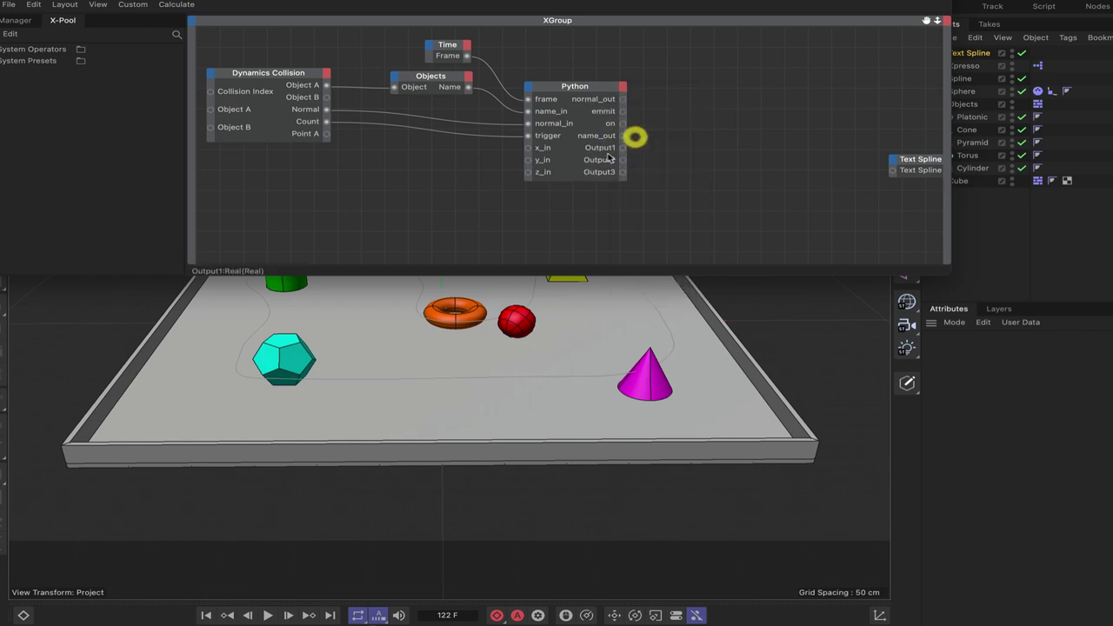
Rename the Python node's Output1 and Output2 ports as pos_x and pos_y.
{"action": "right_click", "coordinate": [602, 148]}
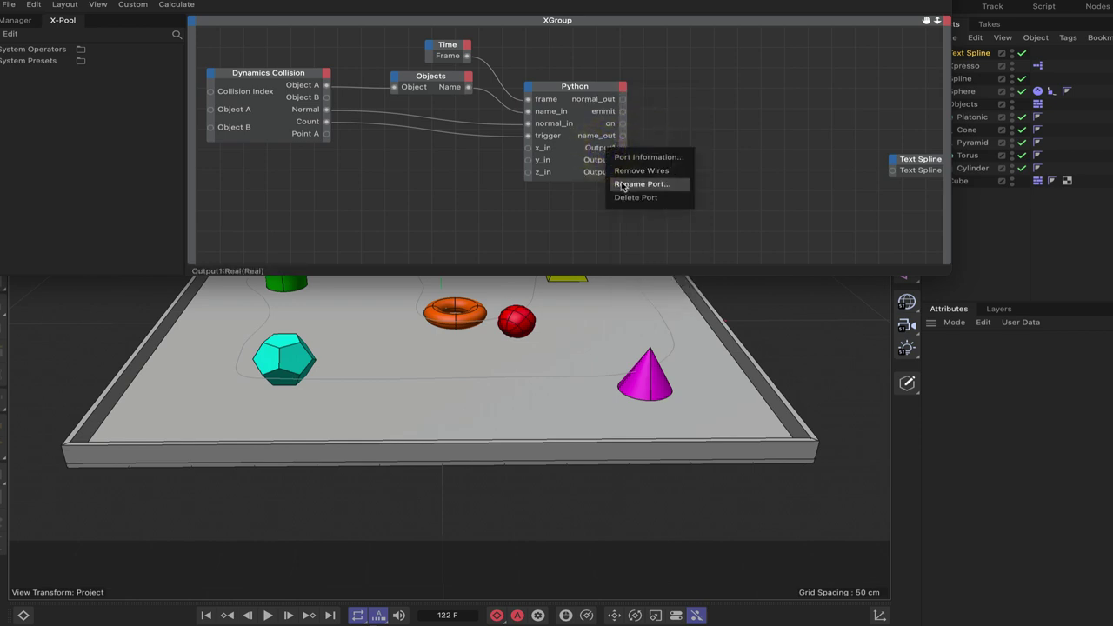
{"action": "left_click", "coordinate": [623, 184]}
{"action": "type", "text": "t"}
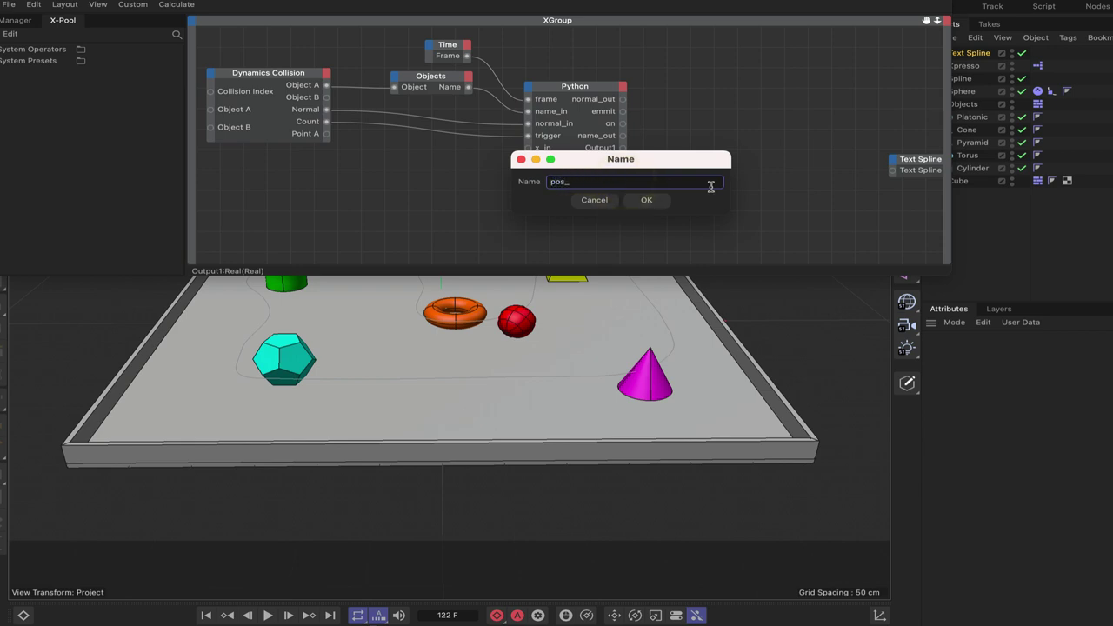
{"action": "key", "text": "Return"}
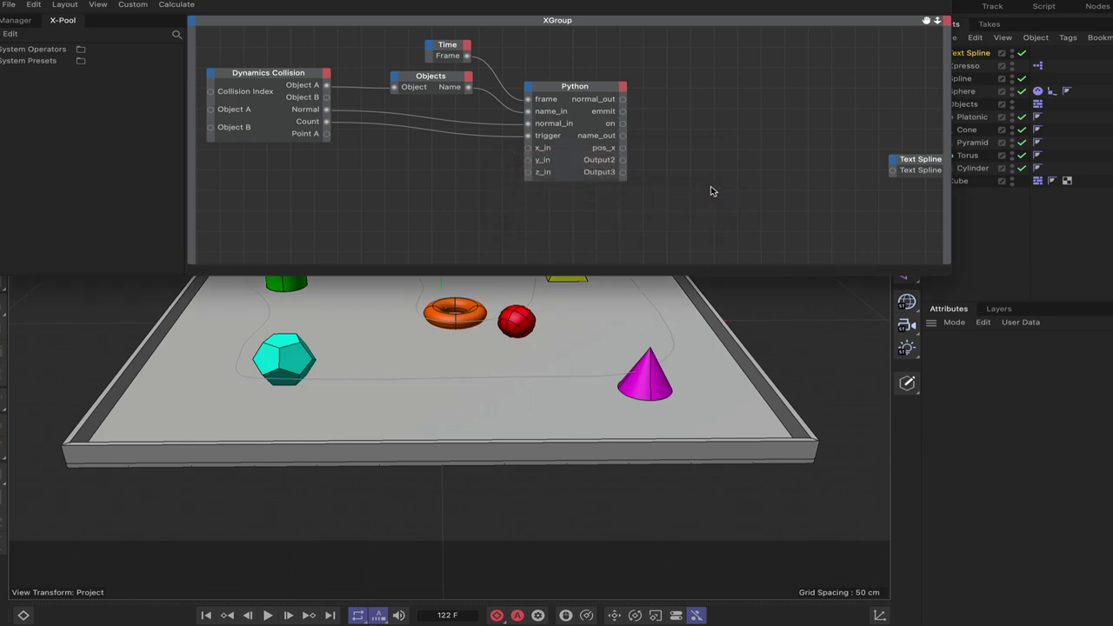
{"action": "right_click", "coordinate": [600, 162]}
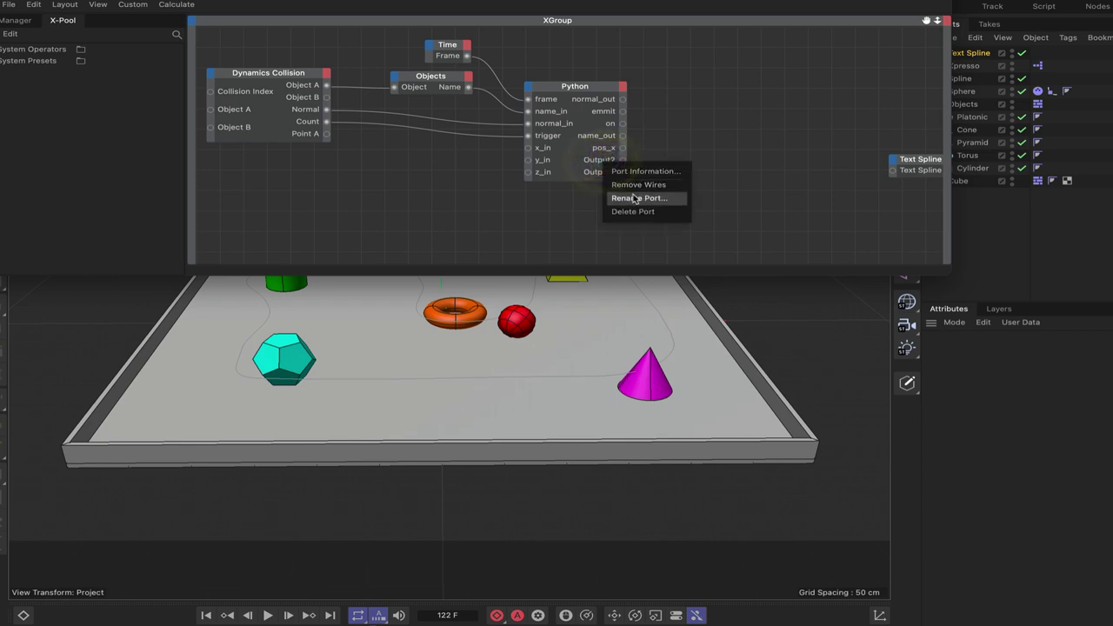
{"action": "left_click", "coordinate": [635, 199]}
{"action": "type", "text": "pos_y"}
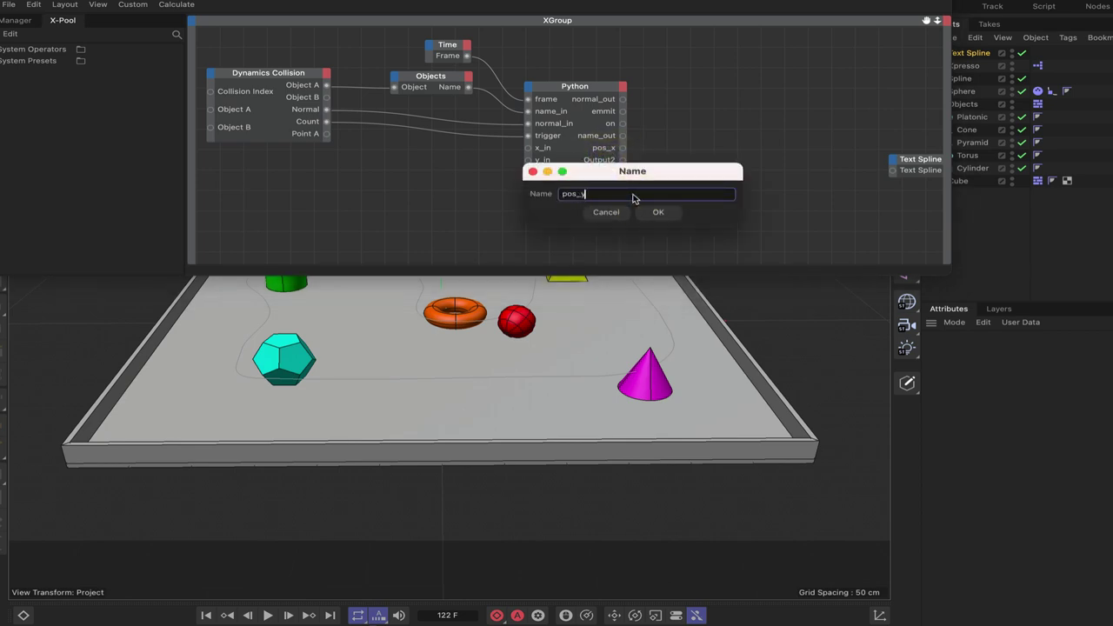
{"action": "key", "text": "Return"}
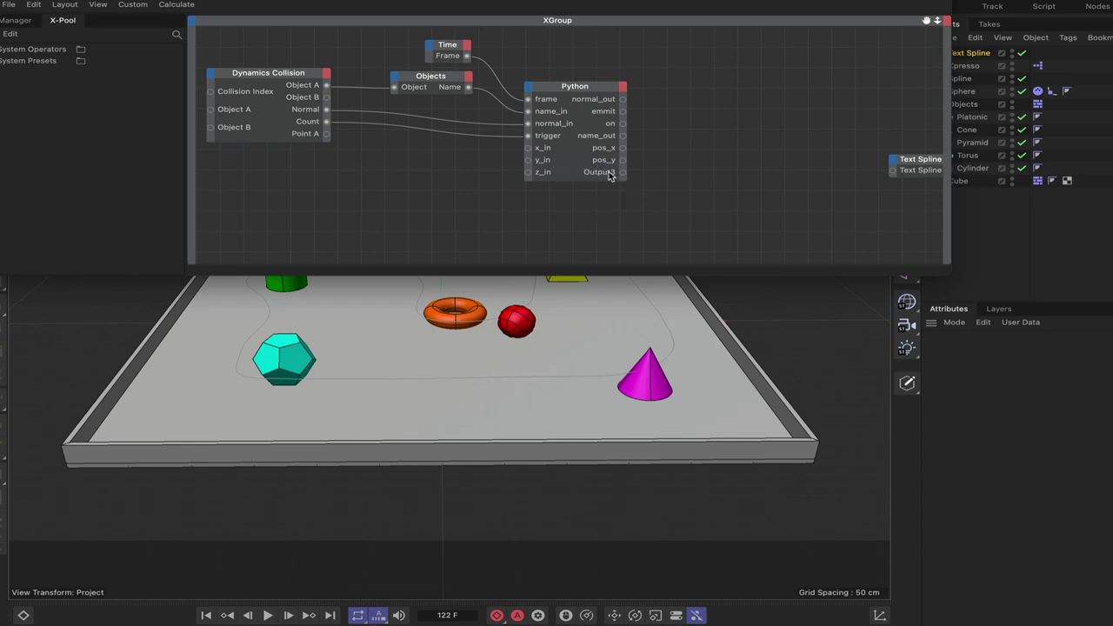
Rename the Python node's Output3 port as pos_z and collapse the node to its title bar.
{"action": "right_click", "coordinate": [609, 174]}
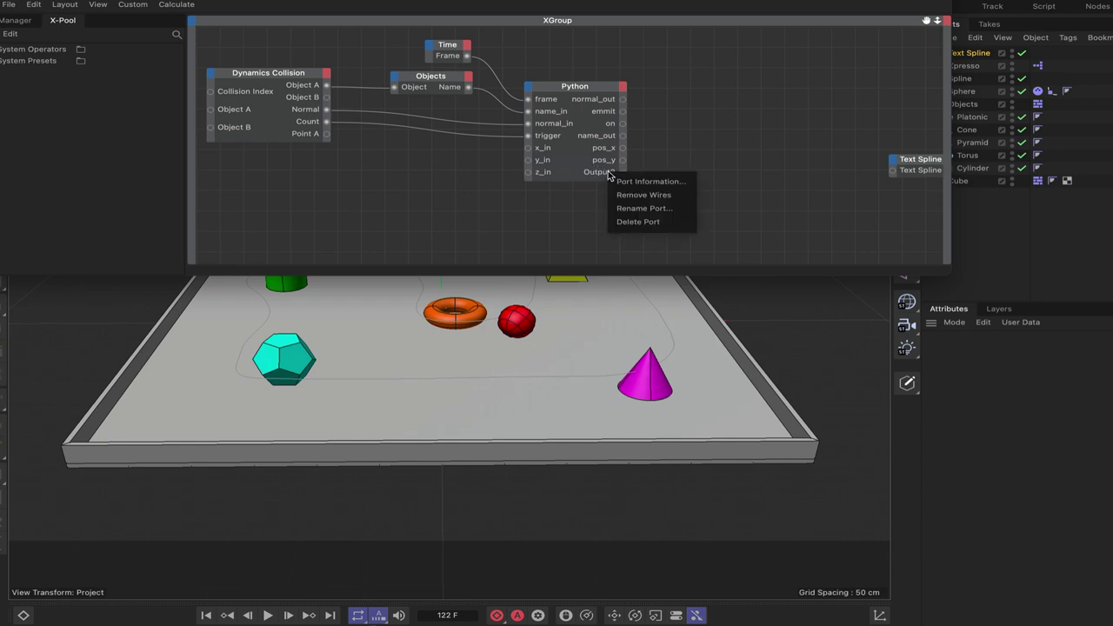
{"action": "left_click", "coordinate": [645, 208]}
{"action": "type", "text": "pos_"}
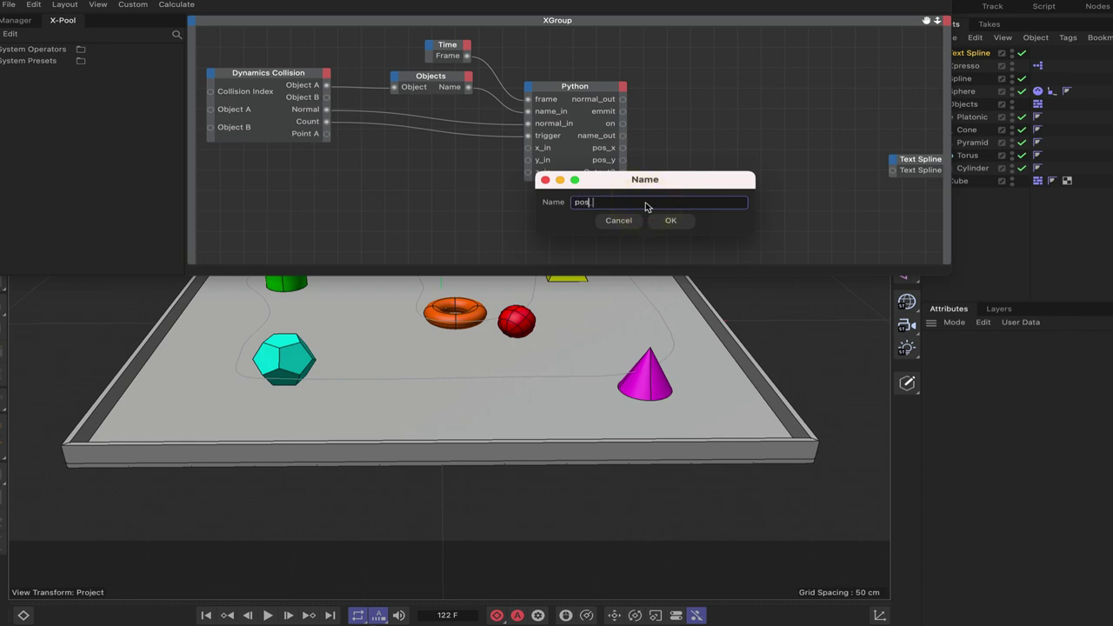
{"action": "type", "text": "z"}
{"action": "left_click", "coordinate": [671, 221]}
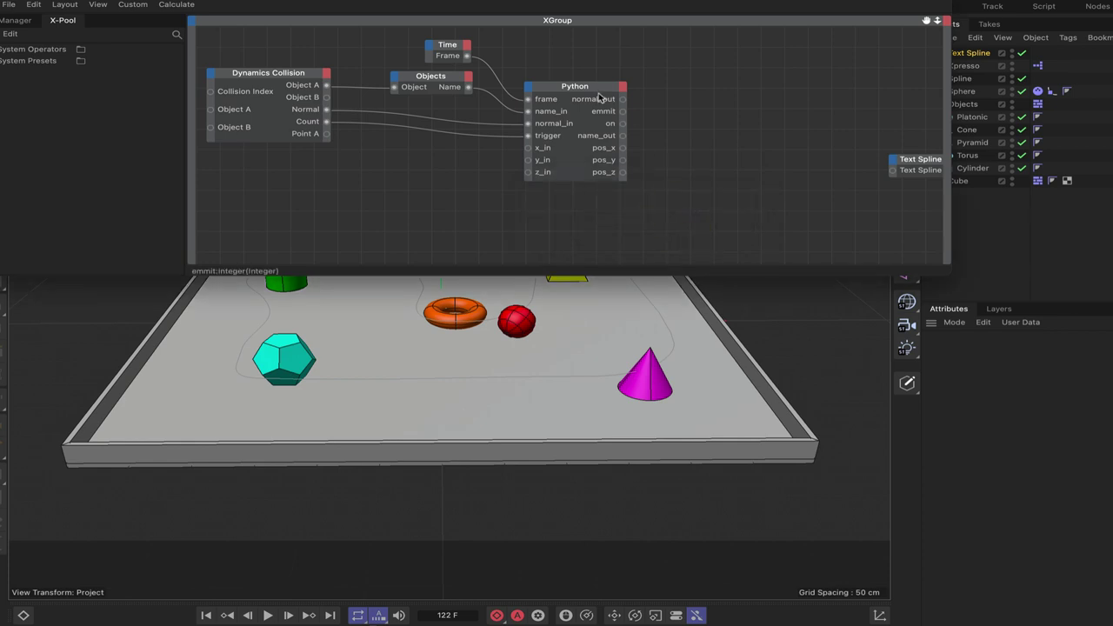
{"action": "left_click", "coordinate": [599, 100]}
{"action": "double_click", "coordinate": [604, 89]}
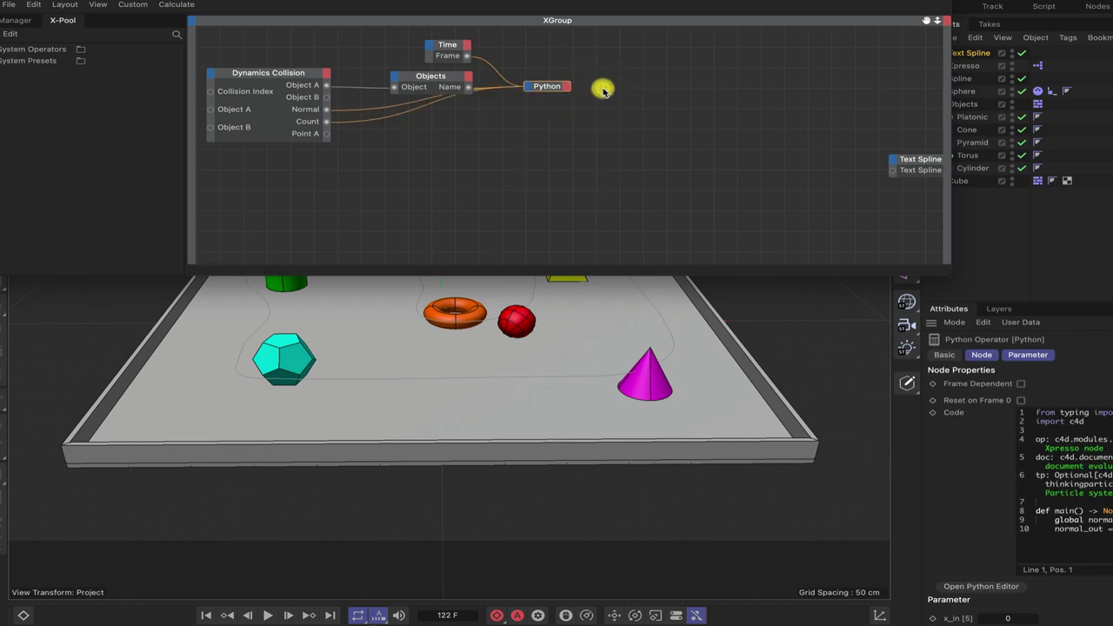
Expand the Python node in the XPresso graph to show all its input and output ports.
{"action": "double_click", "coordinate": [550, 86]}
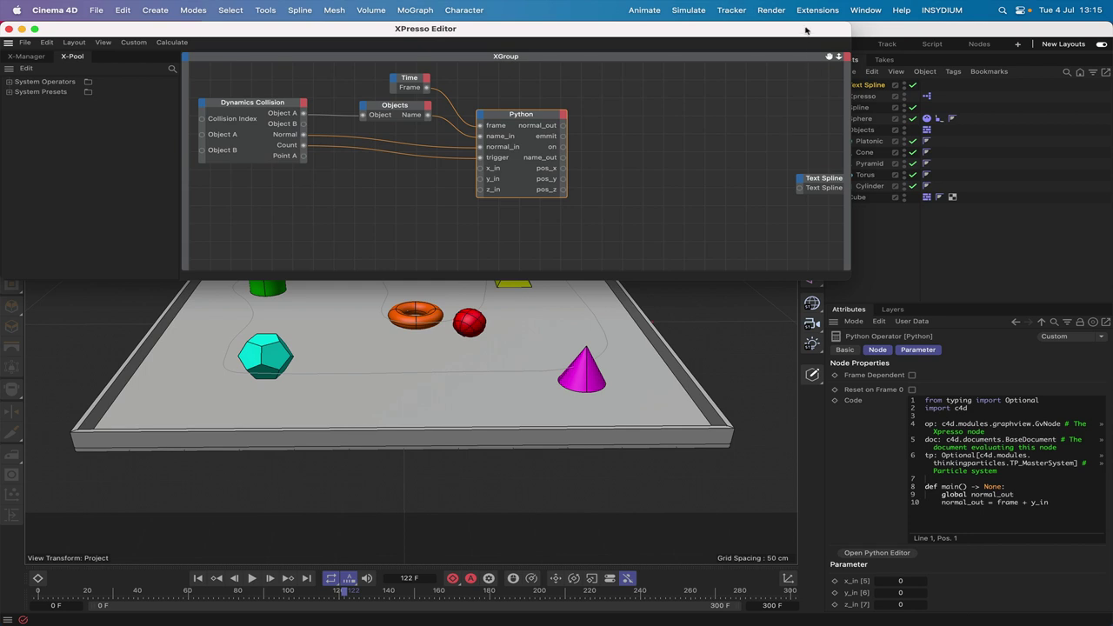
{"action": "left_click_drag", "start_coordinate": [806, 31], "coordinate": [277, 12]}
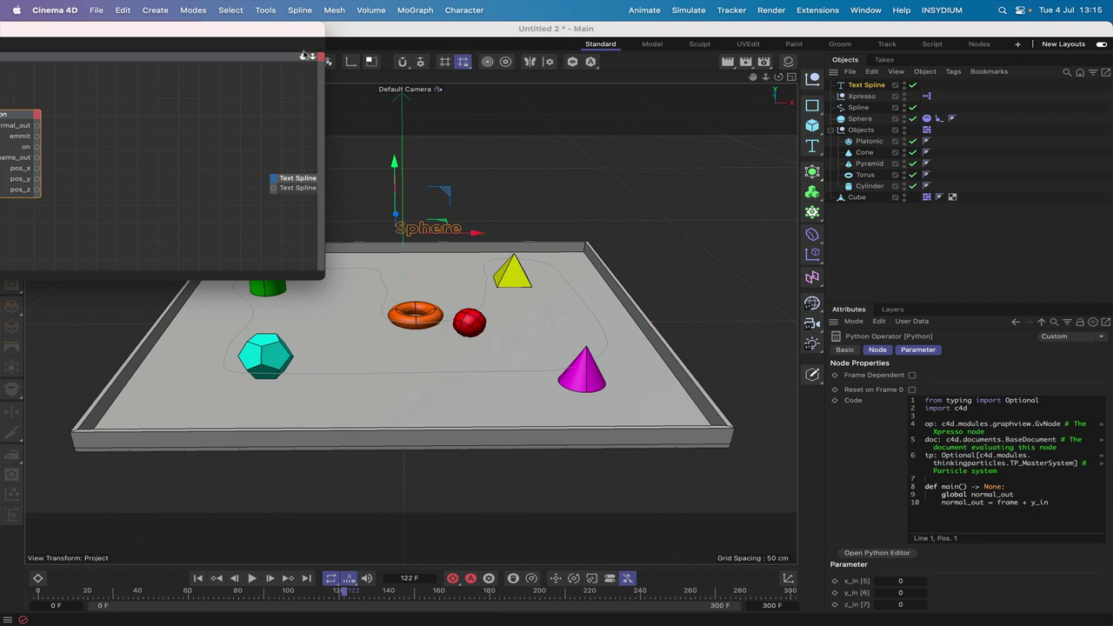
{"action": "left_click_drag", "start_coordinate": [298, 37], "coordinate": [740, 37]}
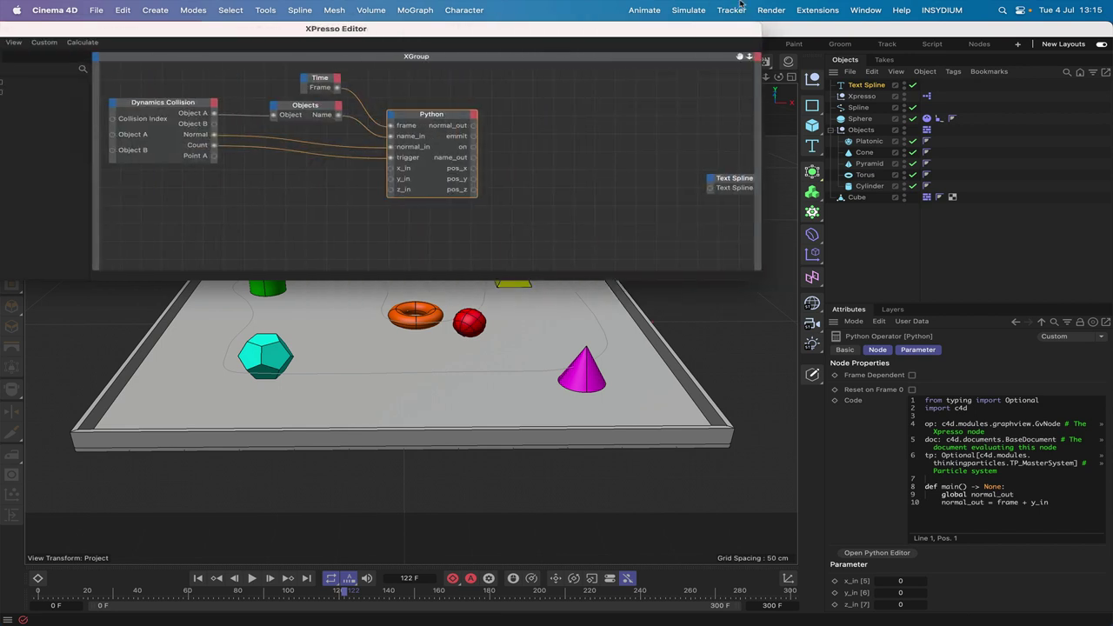
Connect the Objects node's Name output to the Text Spline node's text input.
{"action": "left_click", "coordinate": [347, 116]}
{"action": "left_click_drag", "start_coordinate": [346, 116], "coordinate": [714, 190]}
{"action": "left_click", "coordinate": [716, 187]}
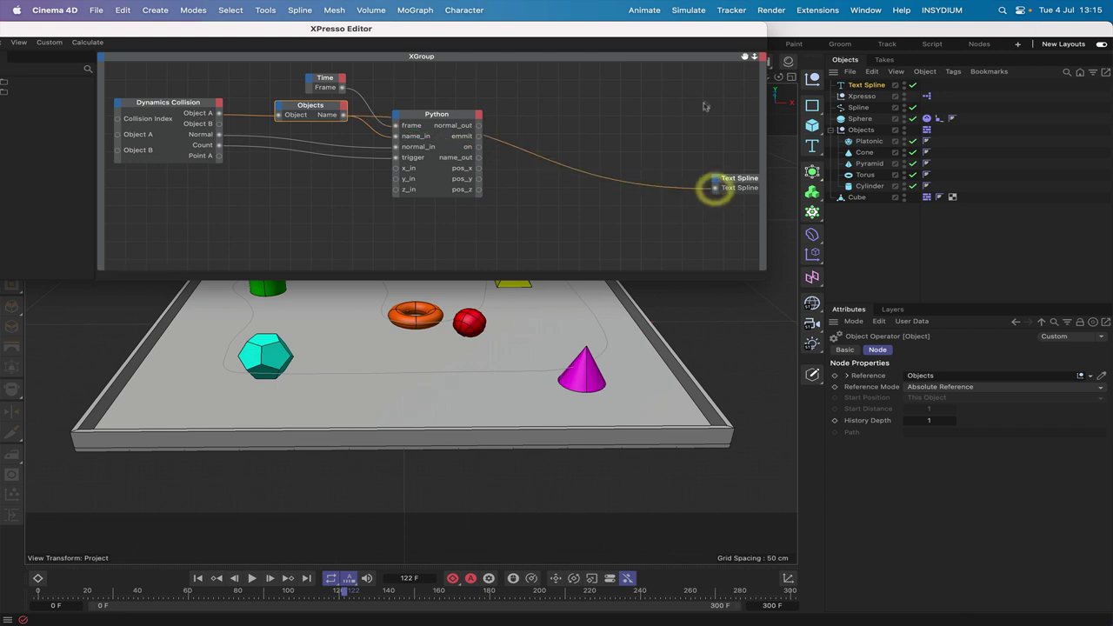
Play the animation from the first frame to check whether the text spline shows the collided object's name.
{"action": "left_click_drag", "start_coordinate": [747, 31], "coordinate": [181, 4]}
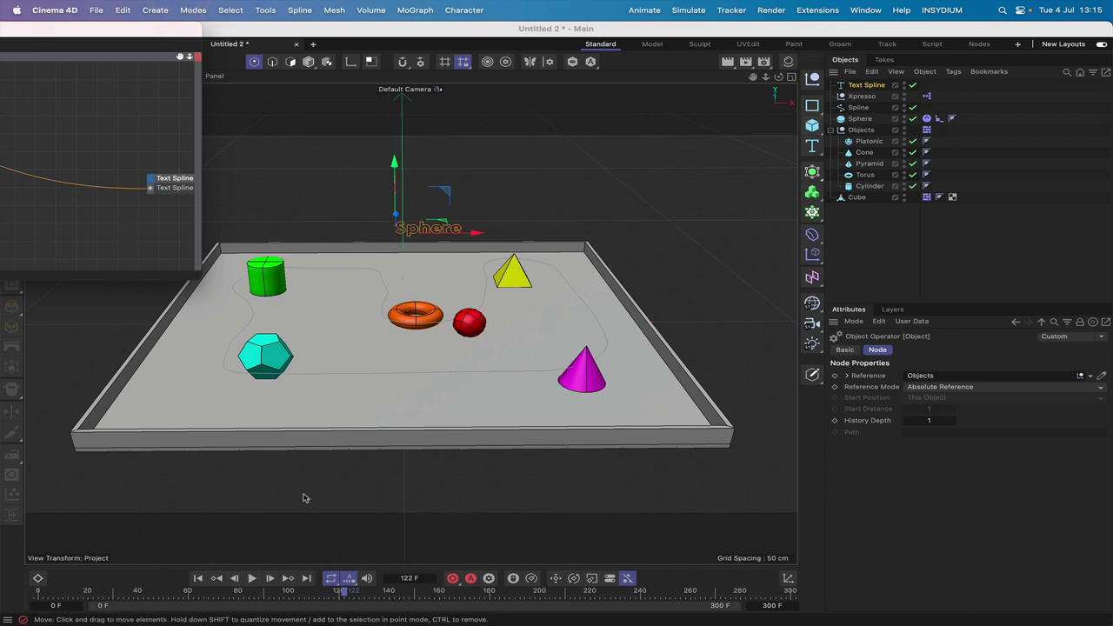
{"action": "left_click", "coordinate": [198, 578]}
{"action": "left_click", "coordinate": [251, 578]}
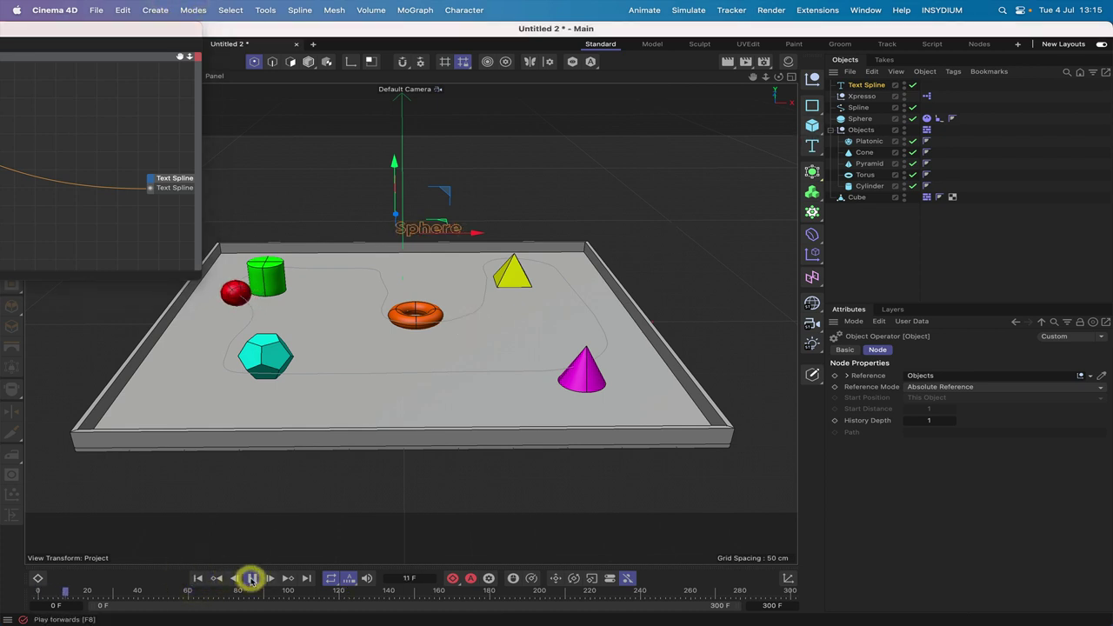
{"action": "left_click", "coordinate": [251, 578]}
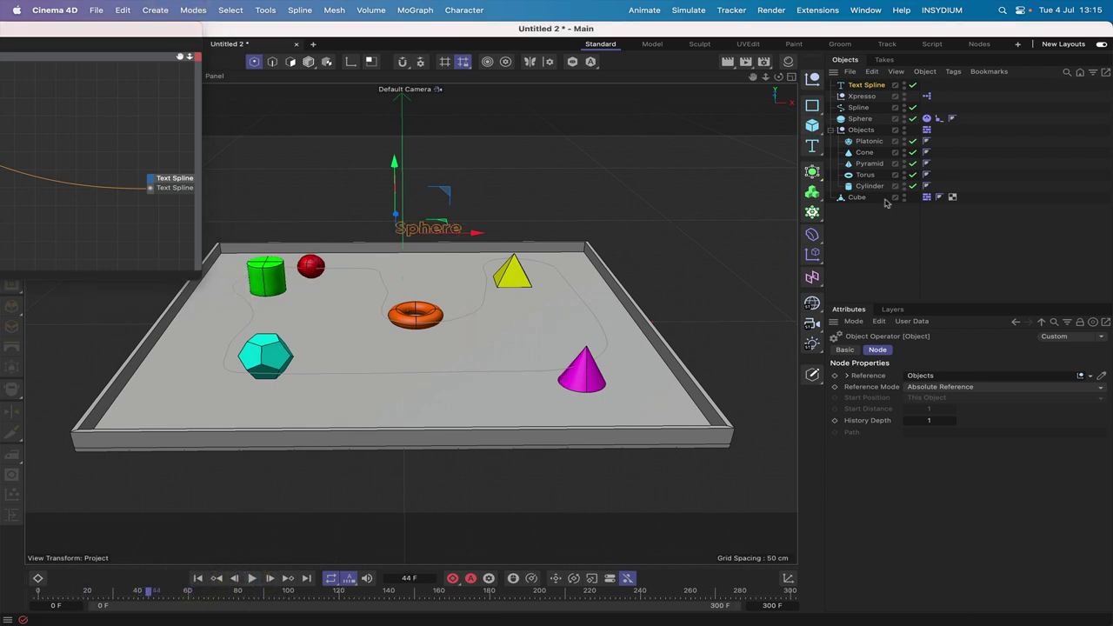
Set the collision Shape to Moving Mesh in the Dynamics Body tag of the Objects null.
{"action": "left_click", "coordinate": [927, 131]}
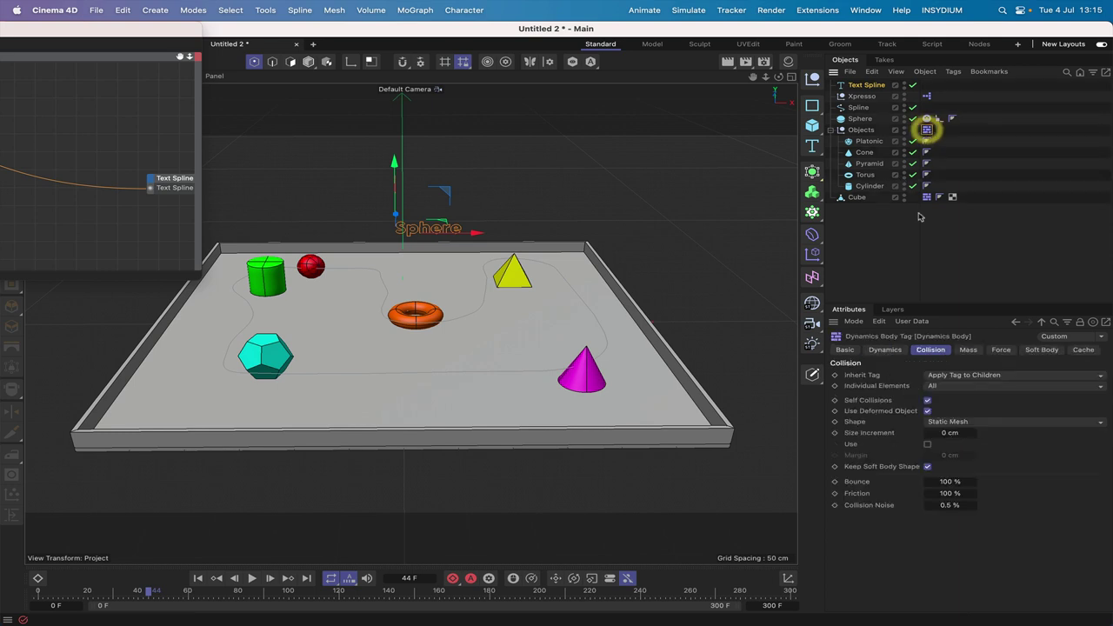
{"action": "left_click", "coordinate": [967, 422]}
{"action": "left_click", "coordinate": [964, 528]}
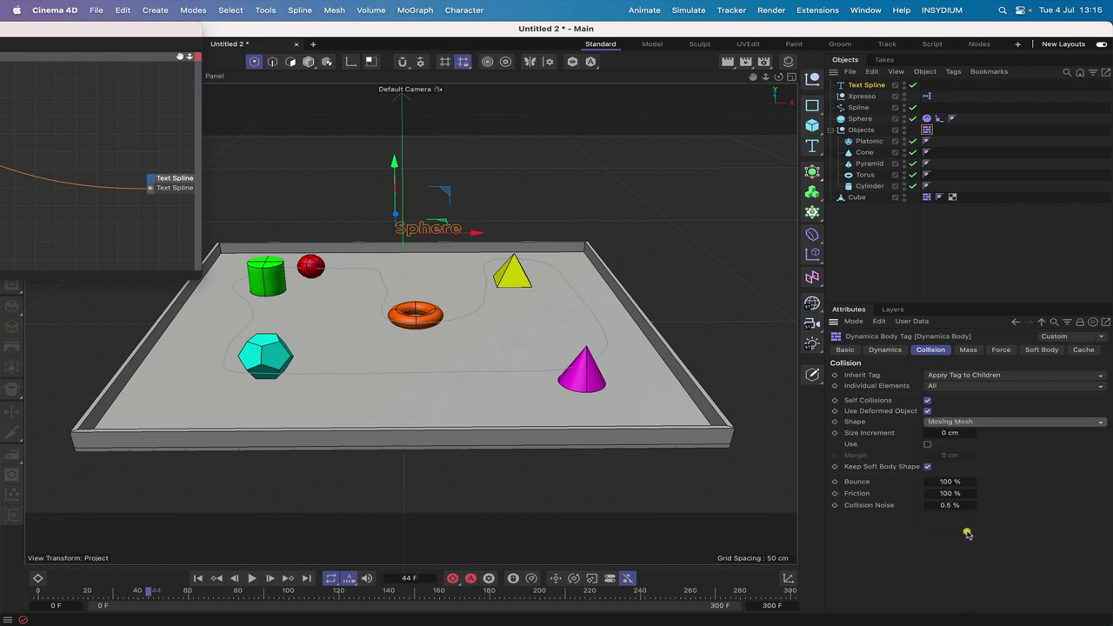
Replay the simulation from the start to check the text spline with the new collision shape.
{"action": "left_click", "coordinate": [199, 579]}
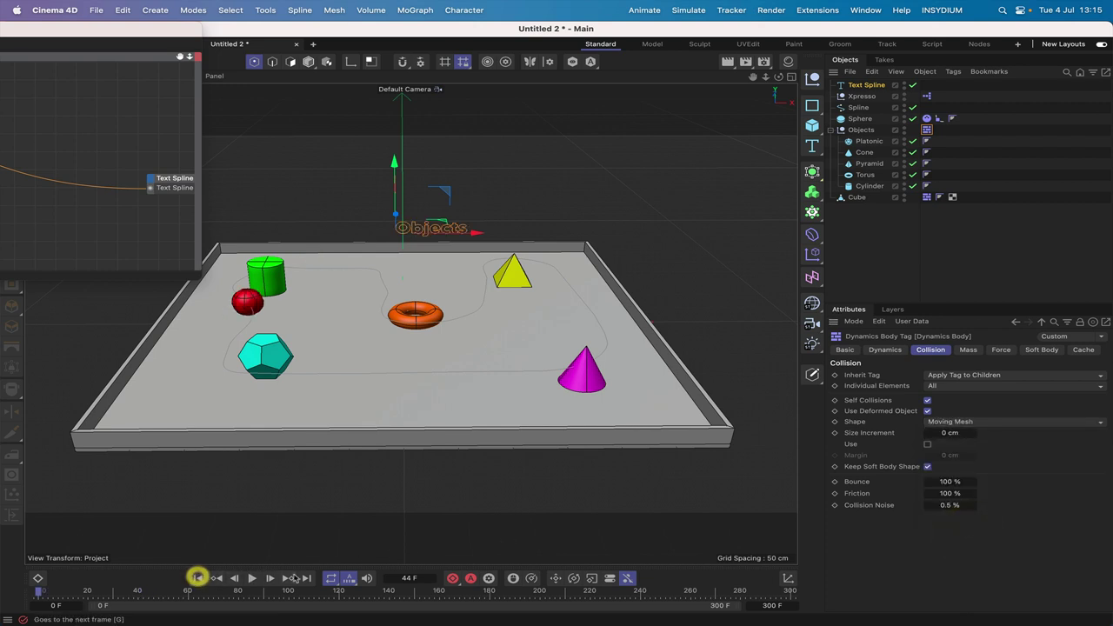
{"action": "left_click", "coordinate": [252, 579]}
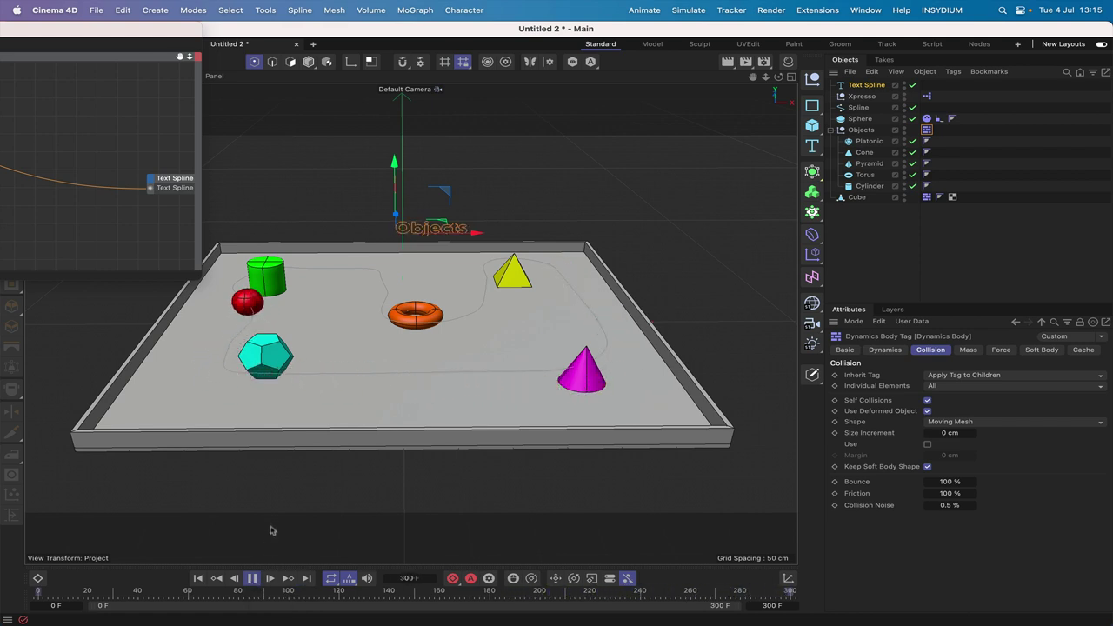
{"action": "left_click", "coordinate": [253, 579]}
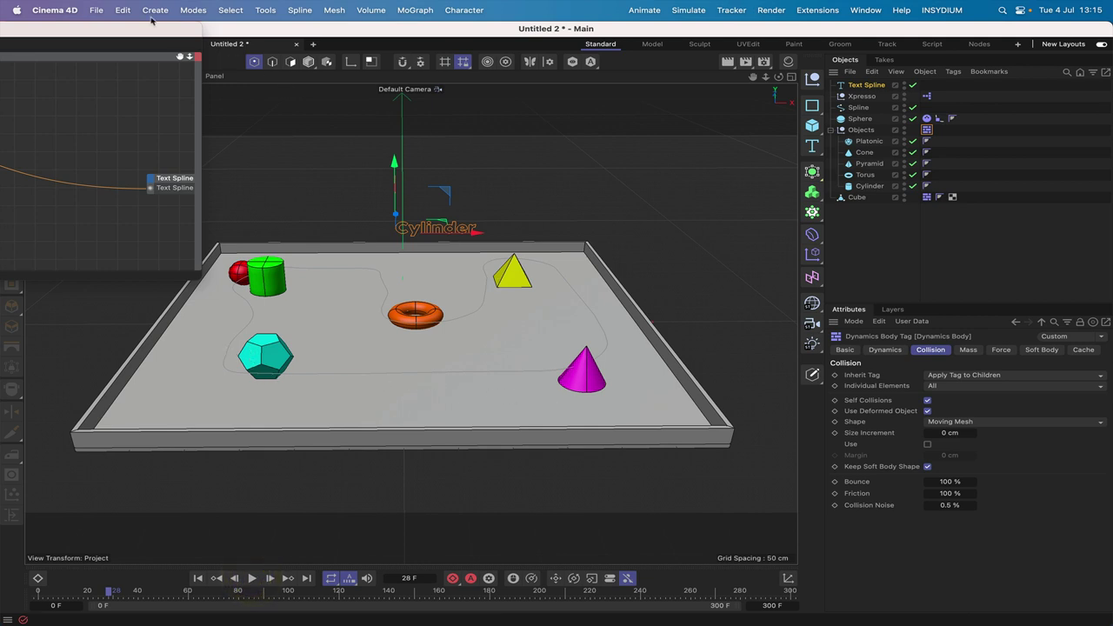
Delete the wire between the Objects node's Name output and the Text Spline node.
{"action": "left_click_drag", "start_coordinate": [142, 30], "coordinate": [689, 4]}
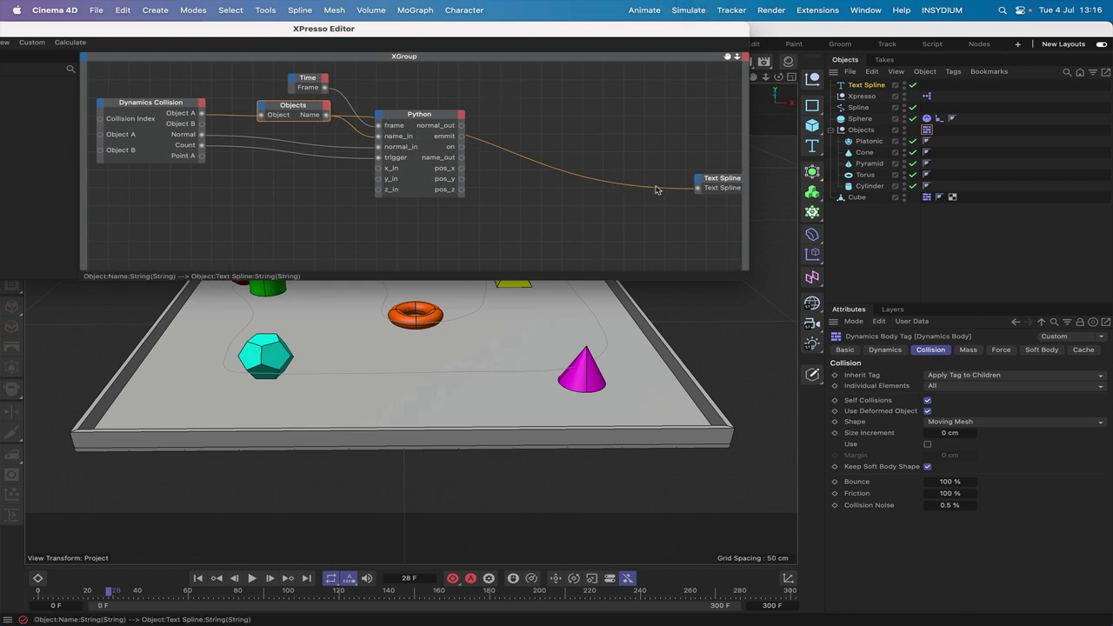
{"action": "left_click", "coordinate": [657, 190]}
{"action": "key", "text": "Delete"}
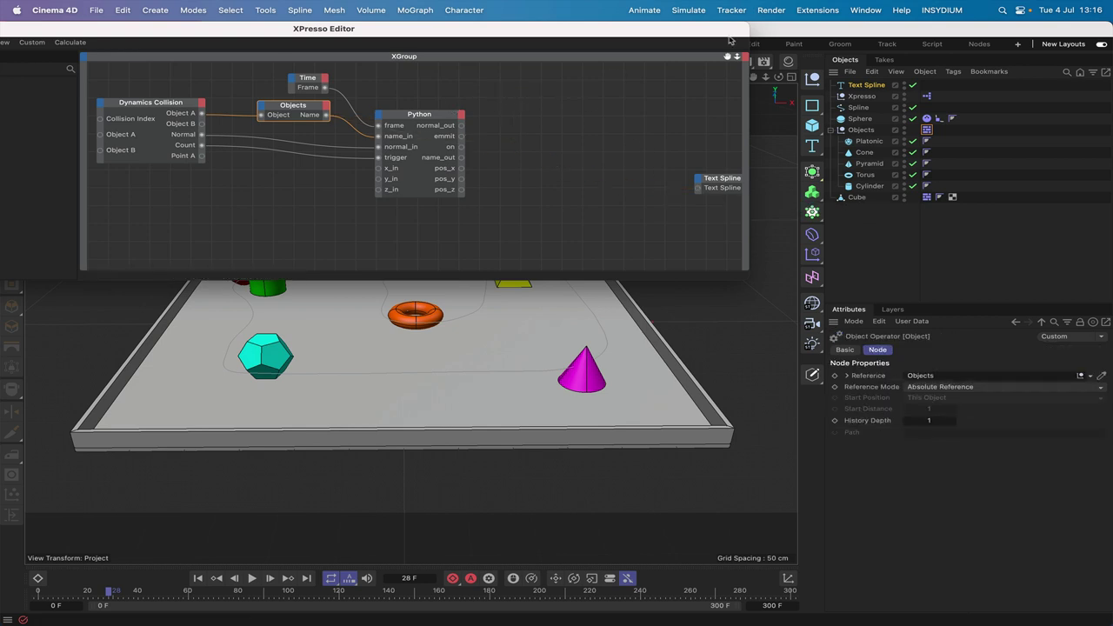
Switch to the Script layout and open the XPresso Python node's code in the Python editor.
{"action": "left_click_drag", "start_coordinate": [729, 40], "coordinate": [559, 12]}
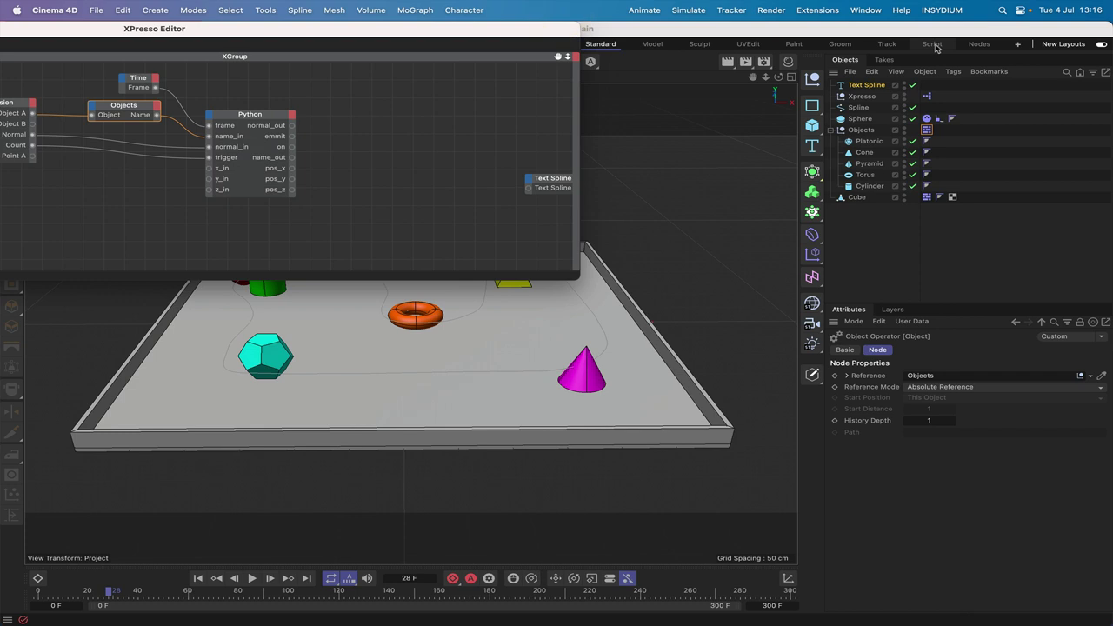
{"action": "left_click", "coordinate": [933, 43]}
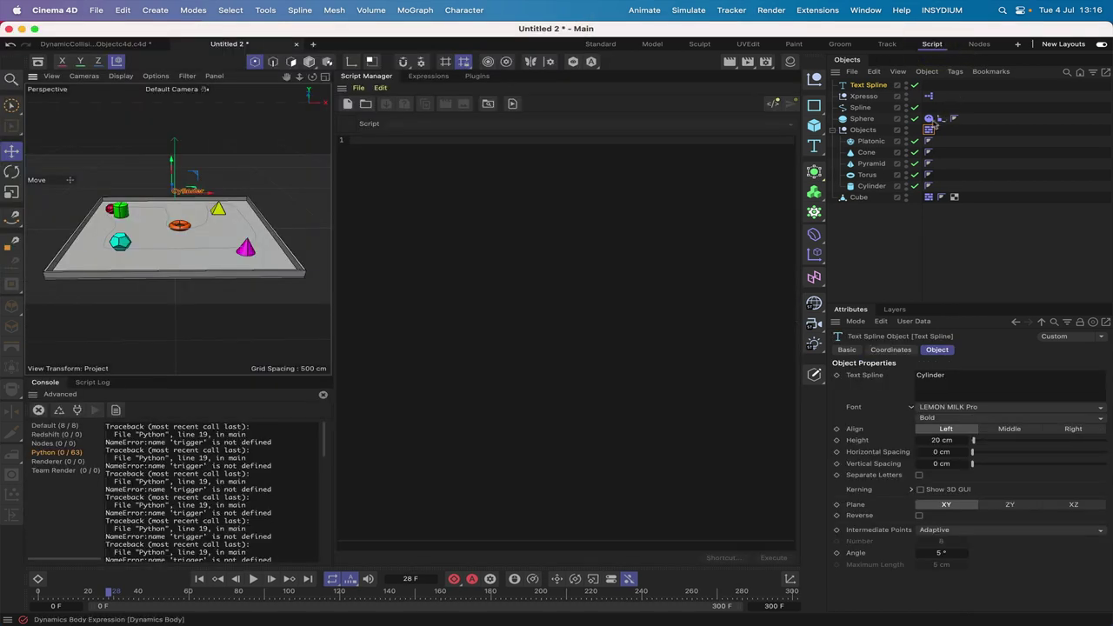
{"action": "double_click", "coordinate": [928, 96]}
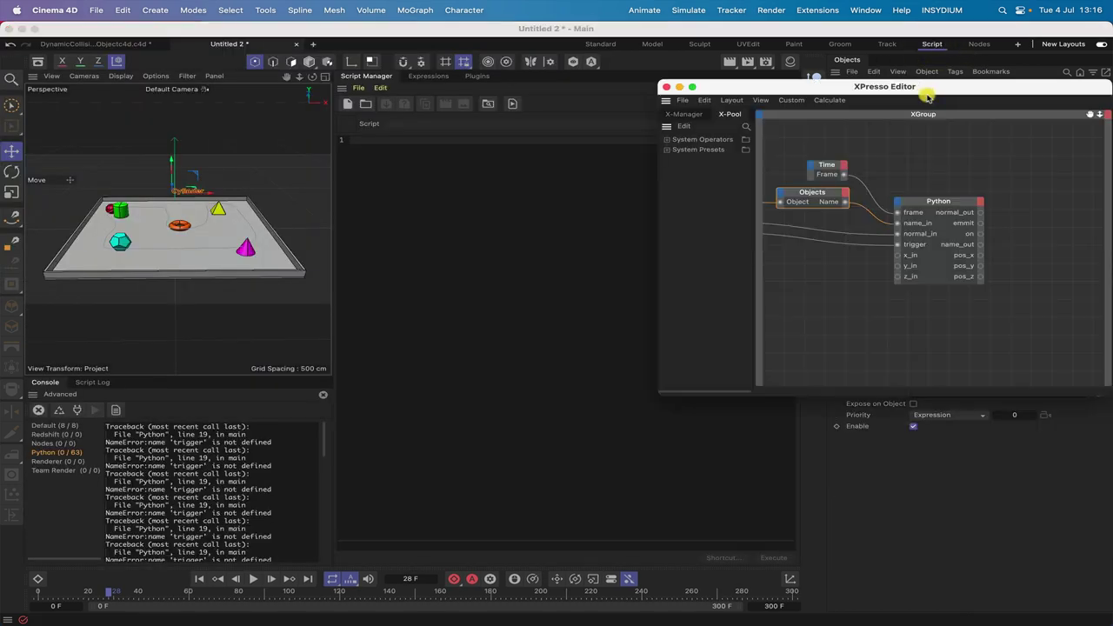
{"action": "left_click", "coordinate": [929, 202]}
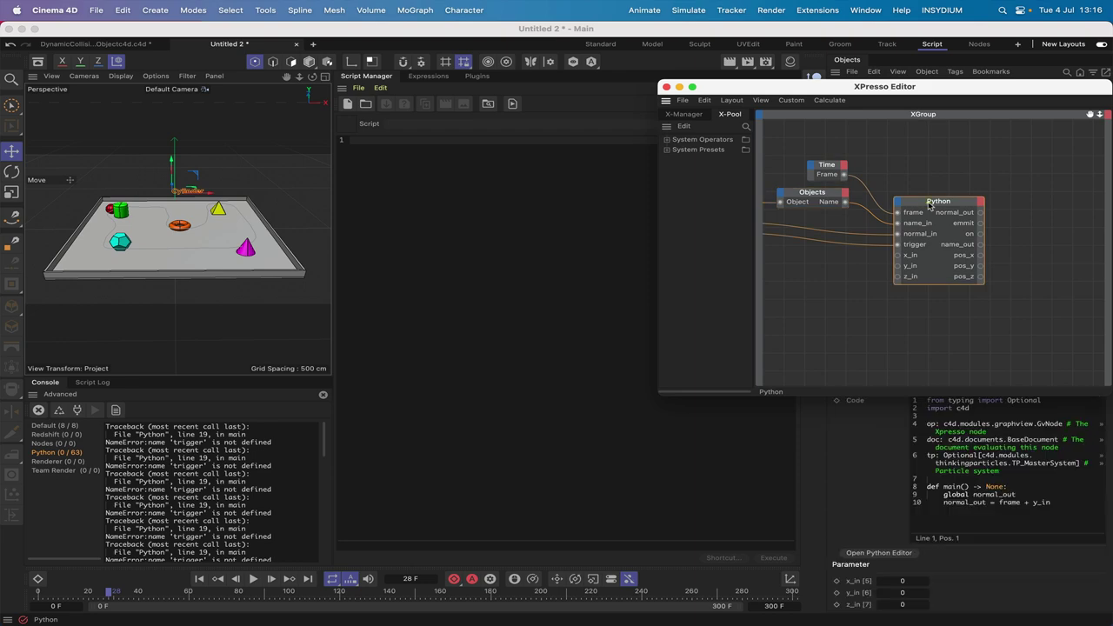
{"action": "left_click", "coordinate": [896, 554]}
{"action": "left_click", "coordinate": [665, 87]}
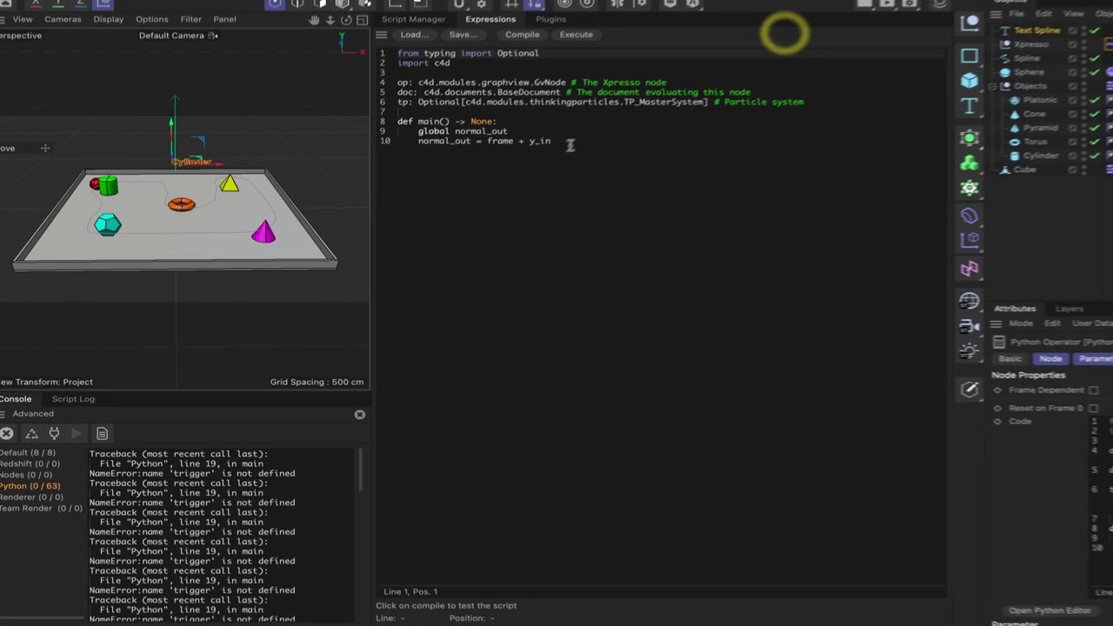
Delete the default line "normal_out = frame + y_in" from the main function.
{"action": "left_click_drag", "start_coordinate": [572, 141], "coordinate": [419, 142]}
{"action": "key", "text": "BackSpace"}
{"action": "key", "text": "BackSpace"}
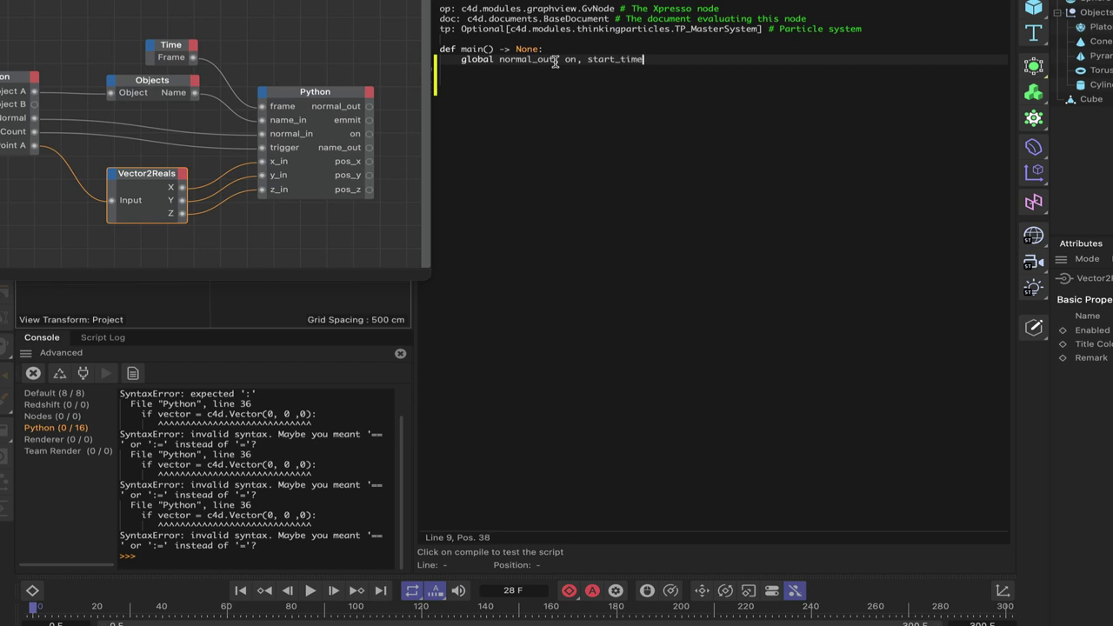
Extend the global declaration in main with pos_x, pos_y, pos_z, x, z, title, name_out, vector, emmit and boole.
{"action": "type", "text": ", pos_x, pos_y, pos_z"}
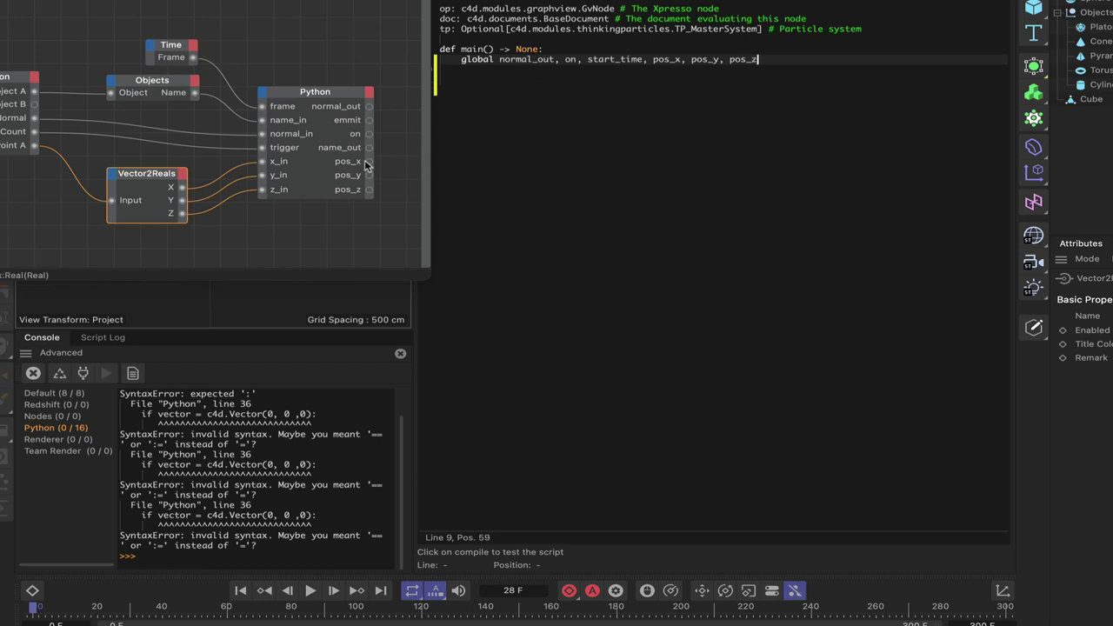
{"action": "type", "text": ", x, z, title"}
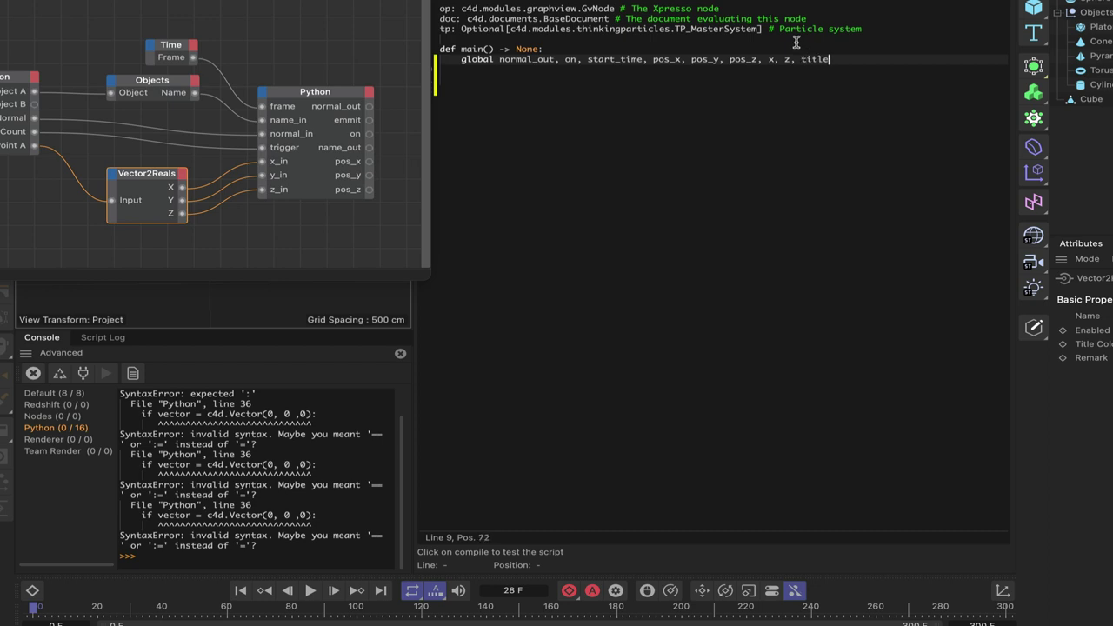
{"action": "type", "text": ", name_out"}
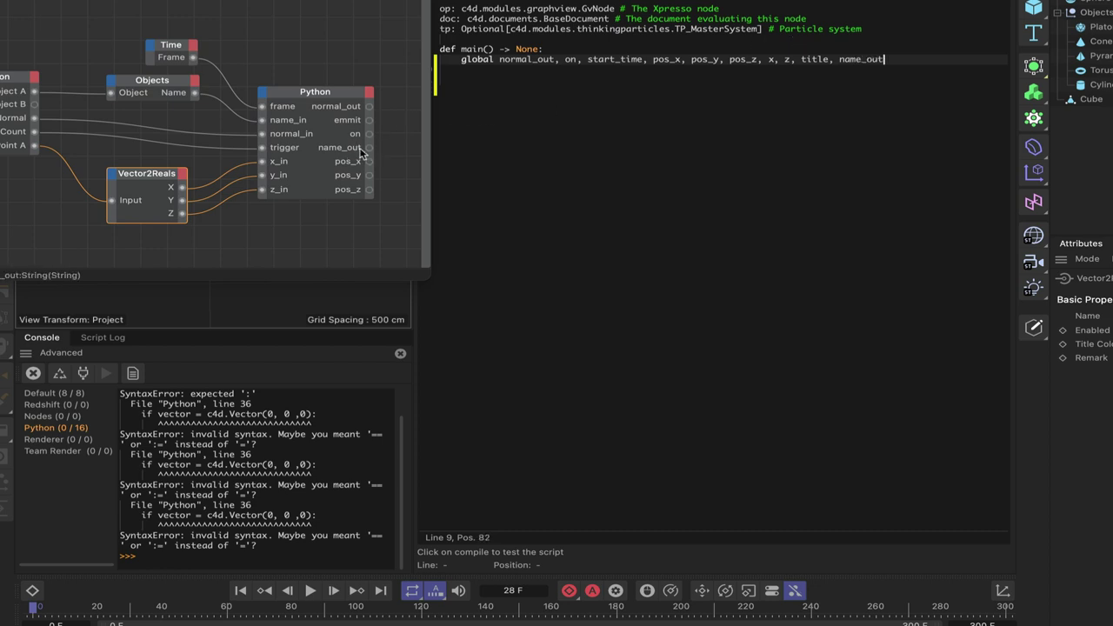
{"action": "type", "text": ", vector"}
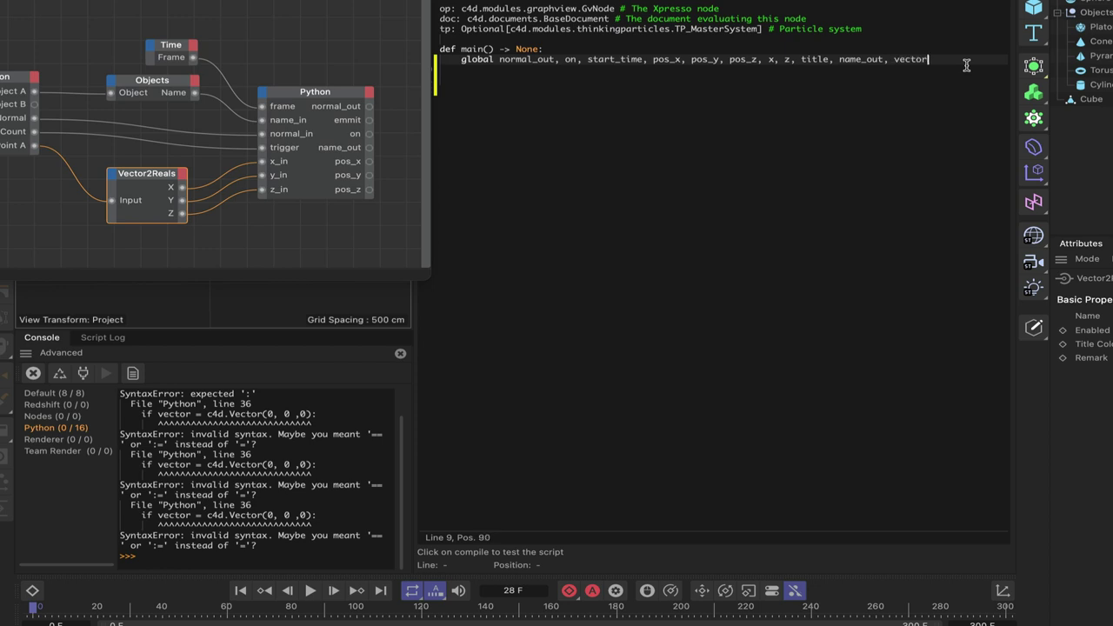
{"action": "type", "text": ", emmit"}
{"action": "type", "text": ", boole"}
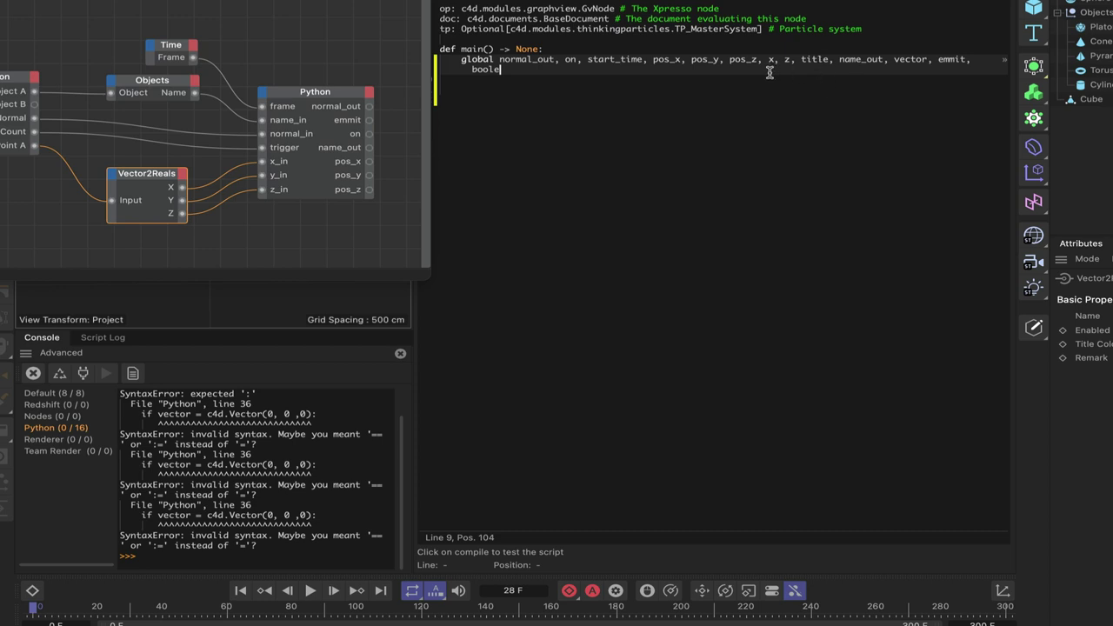
Add an "if frame == 0:" block below the global declaration that sets boole = 0 and start_time = 0.
{"action": "key", "text": "Return"}
{"action": "key", "text": "Return"}
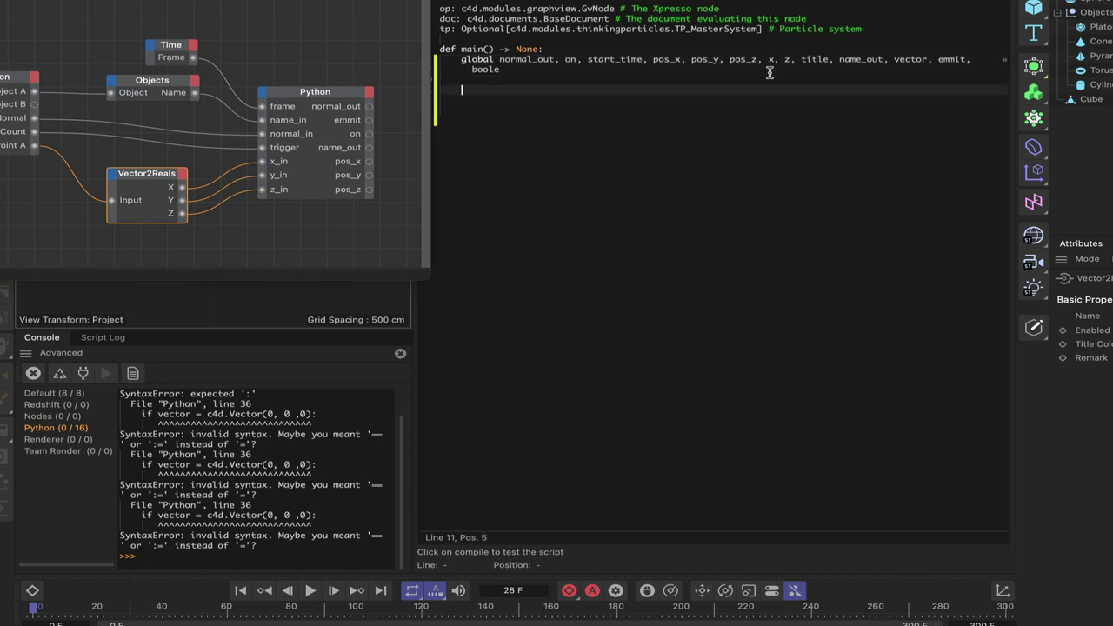
{"action": "type", "text": "if frame == 0"}
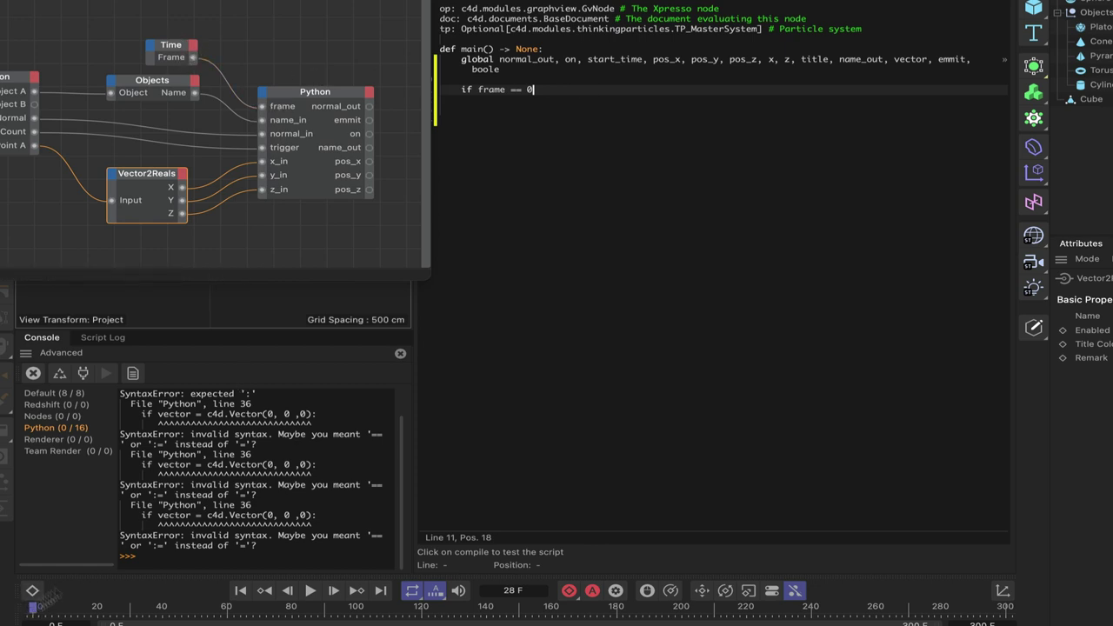
{"action": "type", "text": ":"}
{"action": "key", "text": "Return"}
{"action": "key", "text": "Return"}
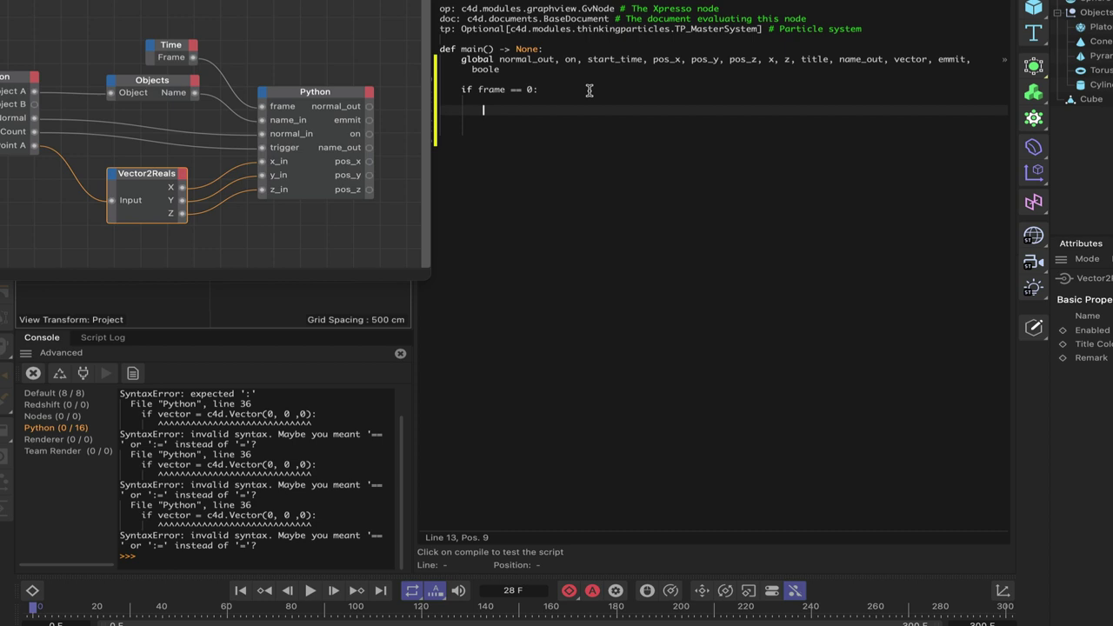
{"action": "type", "text": "boole = 0"}
{"action": "key", "text": "Return"}
{"action": "type", "text": "start_time = 0"}
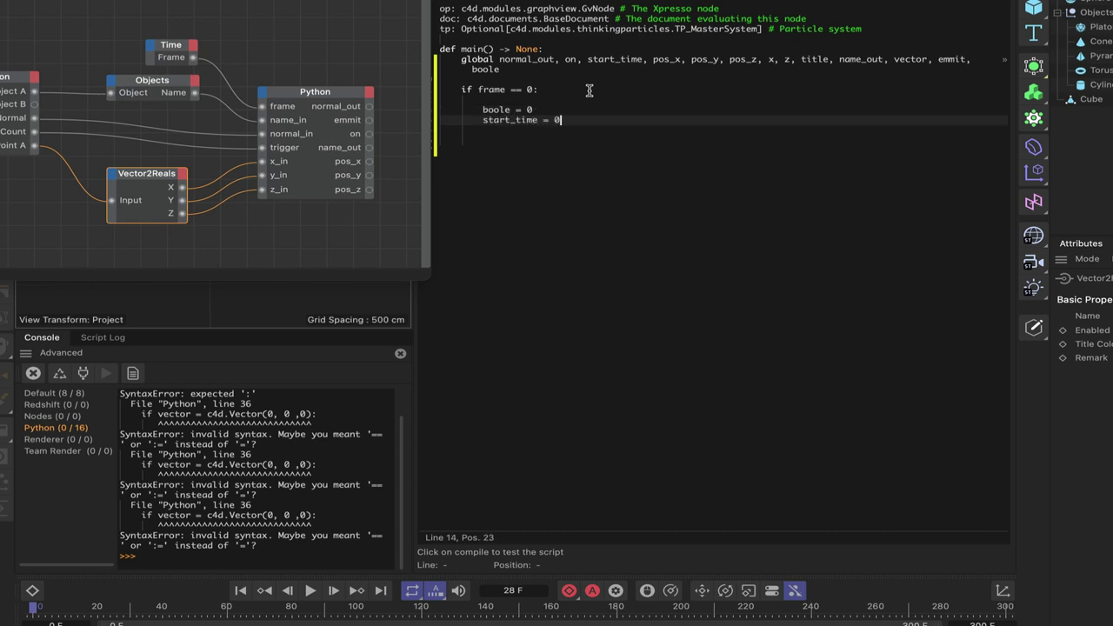
{"action": "key", "text": "BackSpace"}
{"action": "type", "text": "[]"}
{"action": "key", "text": "BackSpace"}
{"action": "key", "text": "BackSpace"}
{"action": "type", "text": "0"}
Add title = '' and vector = c4d.Vector(0, 0, 0) to the frame-zero block.
{"action": "key", "text": "Return"}
{"action": "type", "text": "title = ''"}
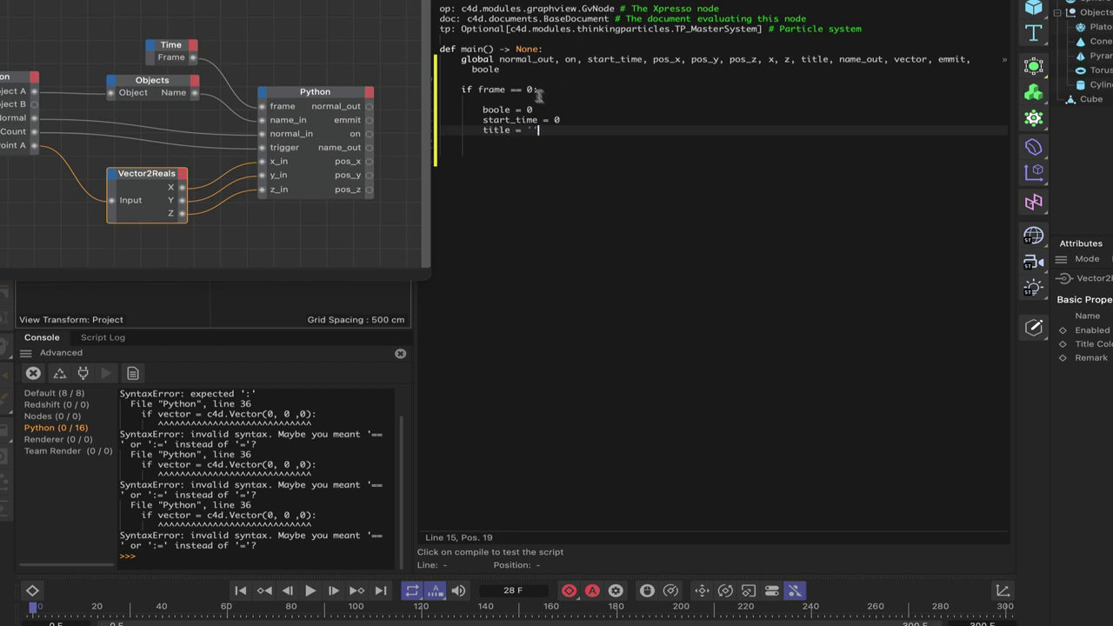
{"action": "key", "text": "Return"}
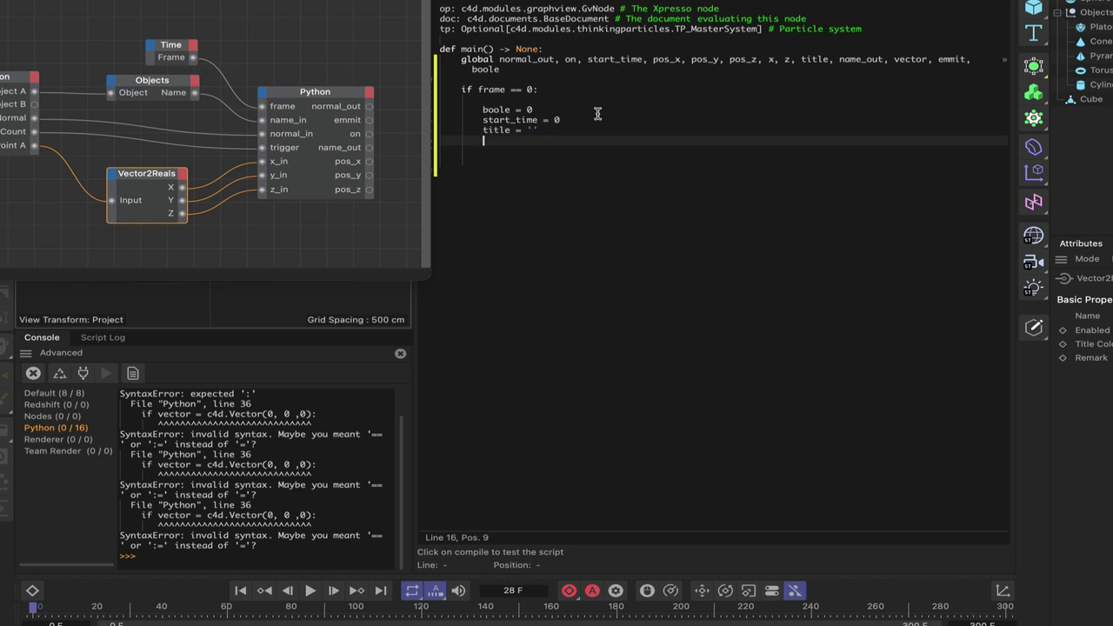
{"action": "type", "text": "vector = c4d.Vector(0, 0"}
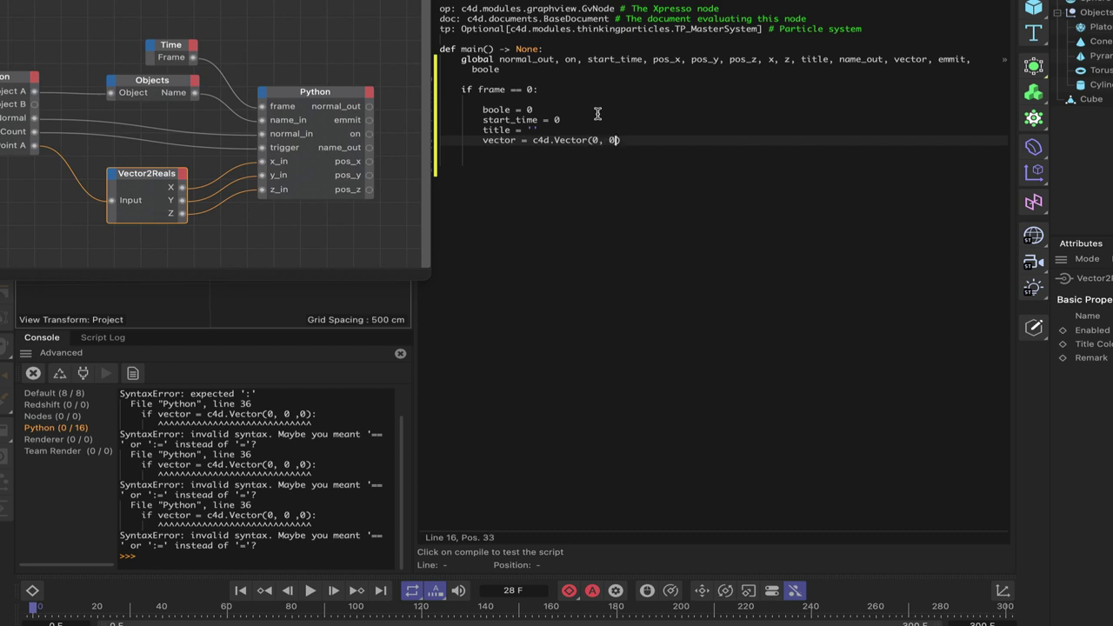
{"action": "type", "text": ", 0"}
{"action": "left_click", "coordinate": [651, 140]}
Finish the frame-zero block with x = 0 and z = 0, return to main's indentation level, and clear the Python console.
{"action": "key", "text": "Return"}
{"action": "type", "text": "x = 0"}
{"action": "key", "text": "Return"}
{"action": "type", "text": "z = 0"}
{"action": "key", "text": "Return"}
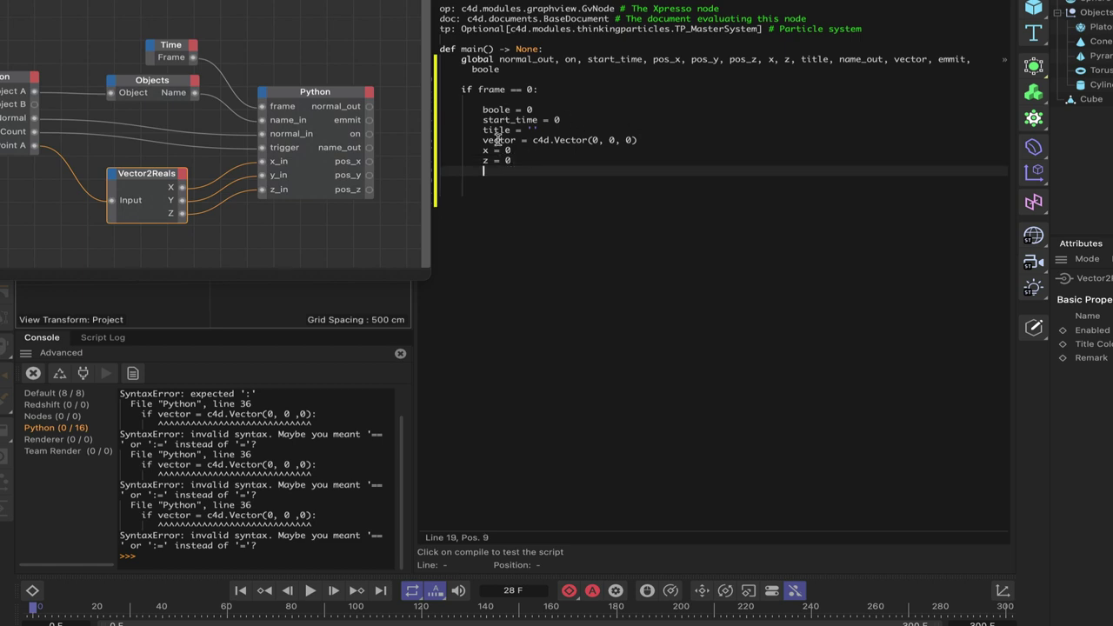
{"action": "key", "text": "Return"}
{"action": "key", "text": "BackSpace"}
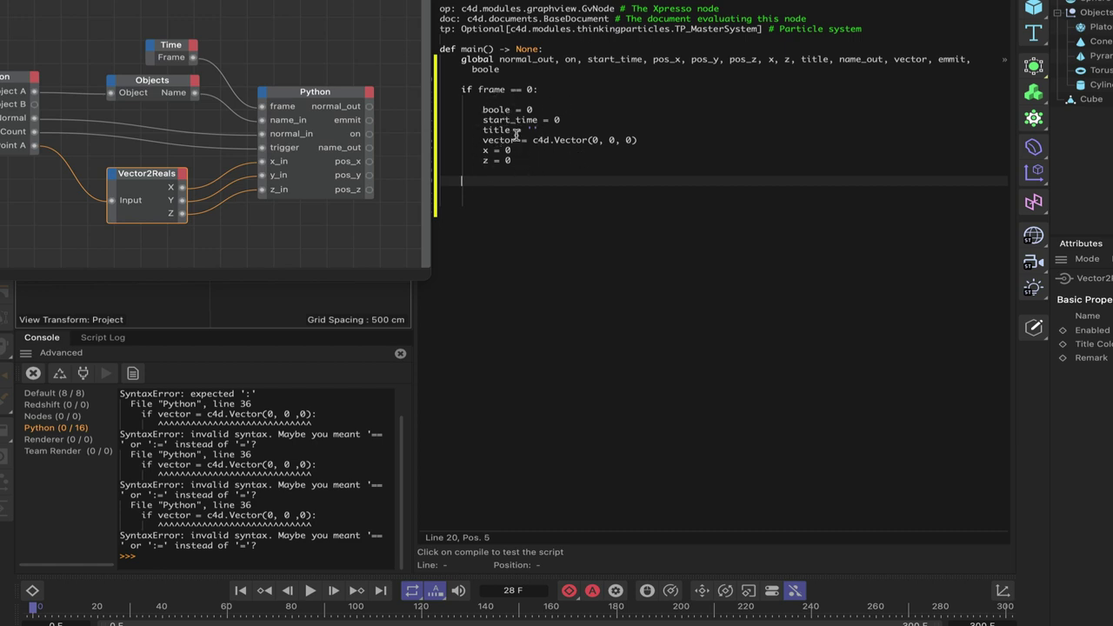
{"action": "left_click", "coordinate": [401, 353]}
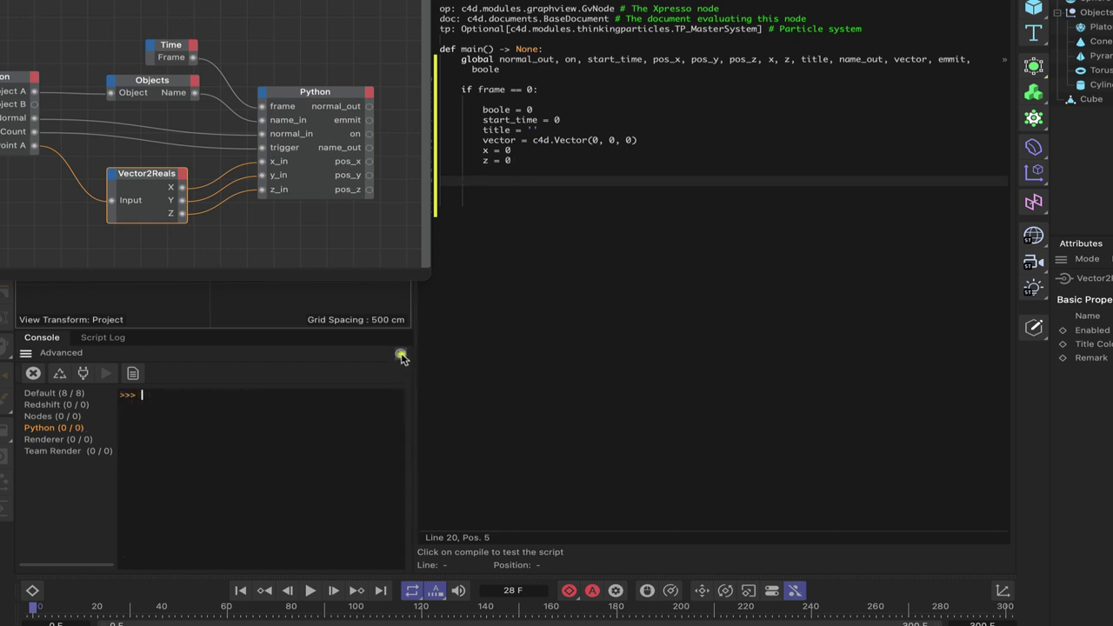
Begin a second condition in main below the frame-zero block: if trigger >= 3 and name_in != 'Cube':.
{"action": "left_click", "coordinate": [467, 184]}
{"action": "type", "text": "if trigger >= 3"}
{"action": "type", "text": "and"}
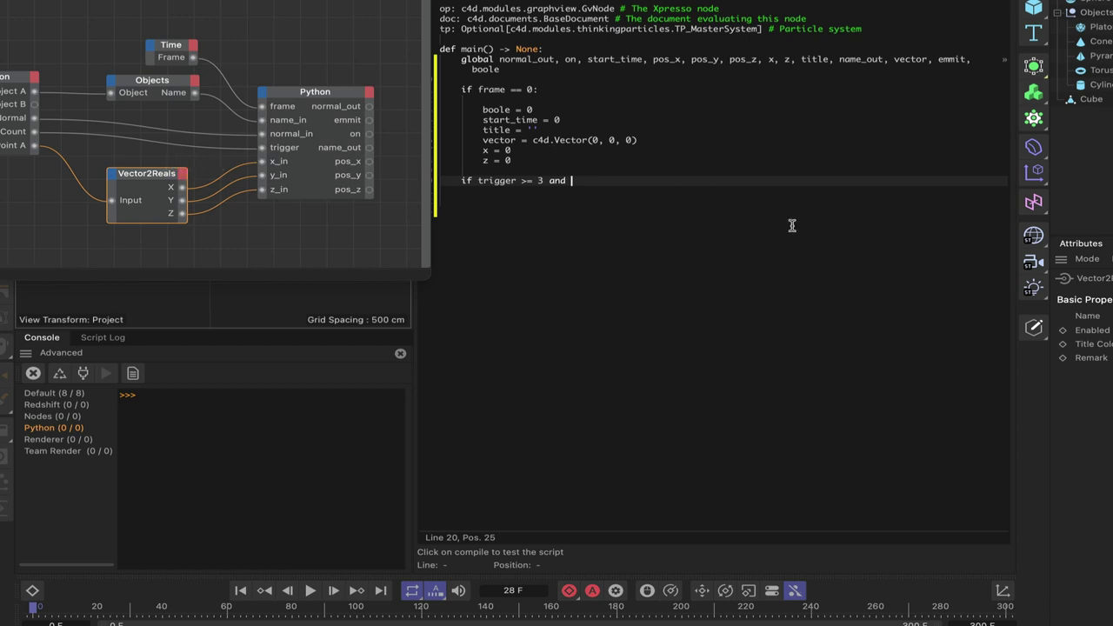
{"action": "type", "text": "no"}
{"action": "type", "text": "_in ="}
{"action": "key", "text": "BackSpace"}
{"action": "type", "text": "!= 'Cube"}
{"action": "type", "text": "':"}
{"action": "key", "text": "Return"}
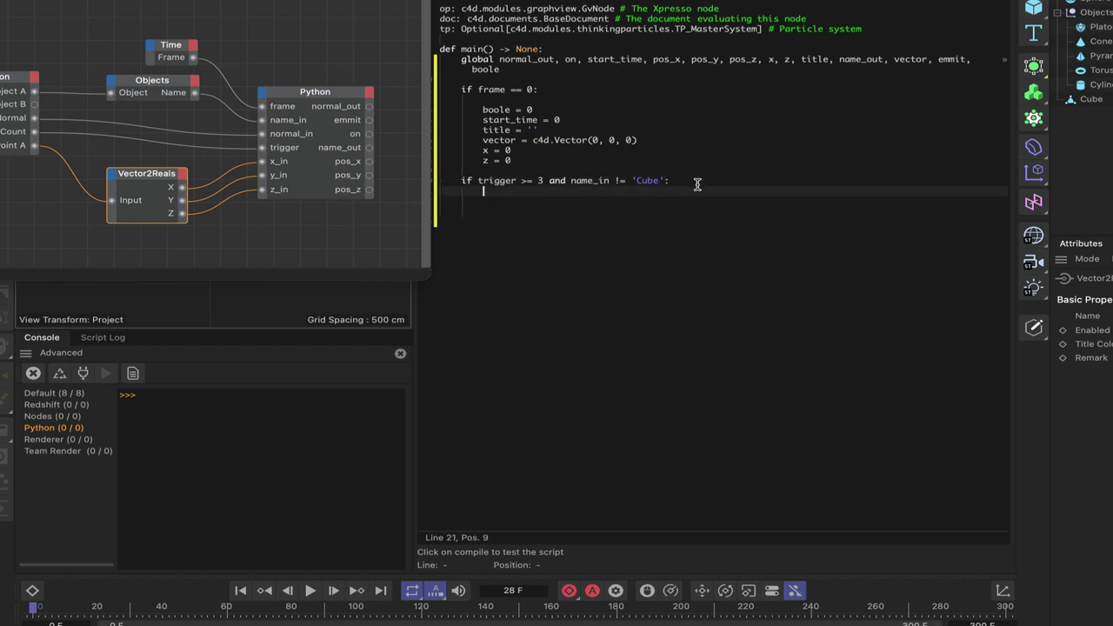
{"action": "key", "text": "Return"}
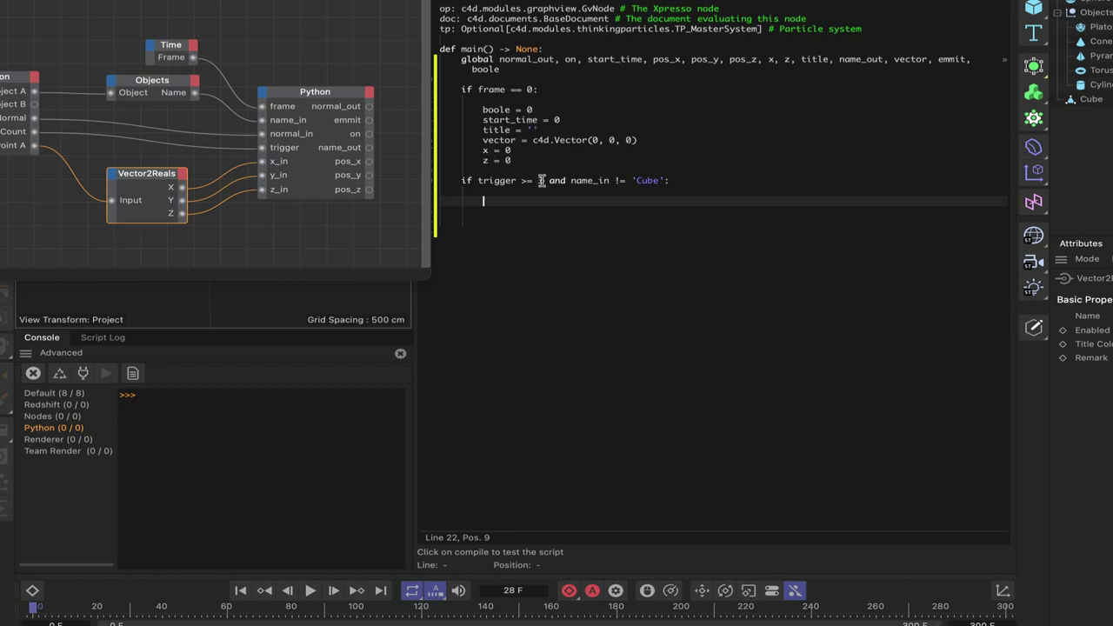
Inside the trigger block, add the check "if boole < 1:" with the nested line "boole = 1:".
{"action": "type", "text": "if boole < 1:"}
{"action": "key", "text": "Return"}
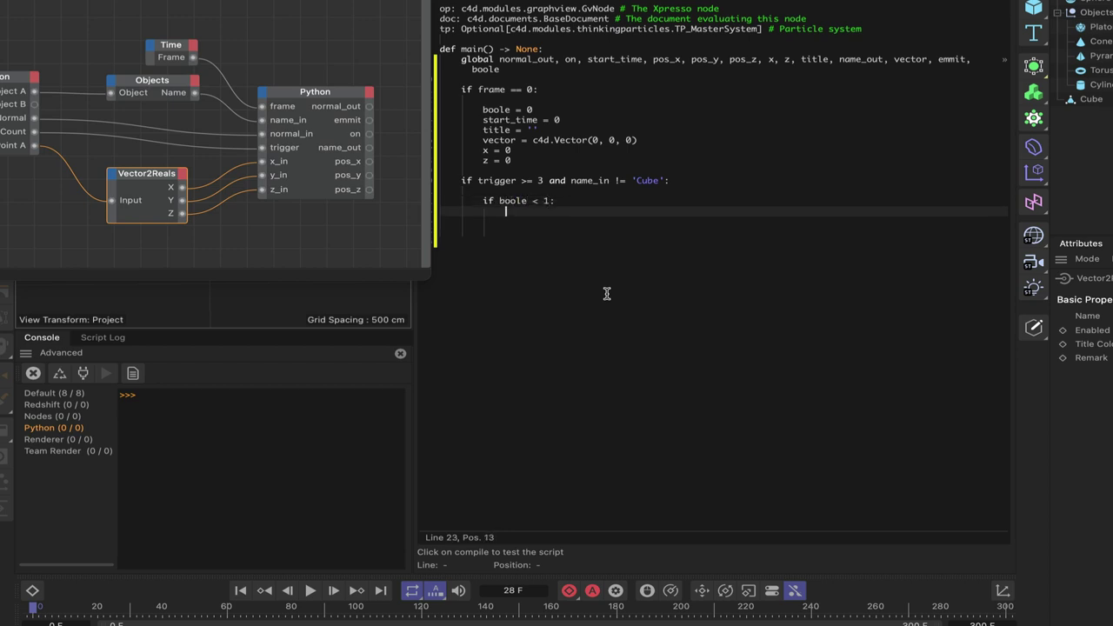
{"action": "type", "text": "boole = 1:"}
{"action": "key", "text": "Return"}
{"action": "key", "text": "BackSpace"}
{"action": "key", "text": "Return"}
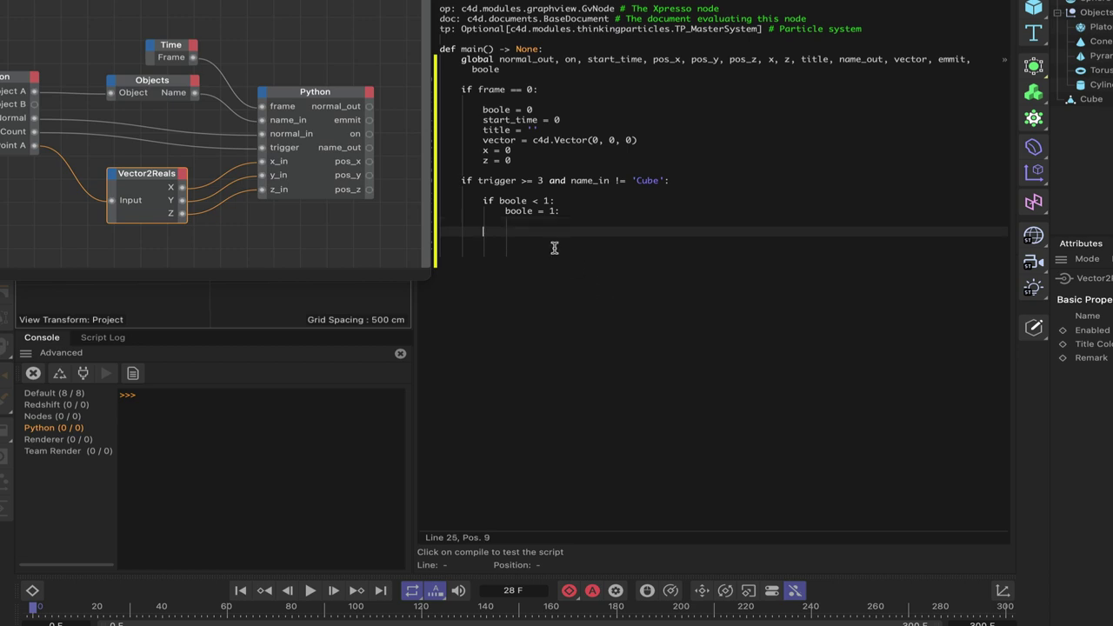
Add the check "if start_time < 1:" to the trigger block, with start_time = frame nested inside it.
{"action": "type", "text": "if start_time < 1:"}
{"action": "key", "text": "Return"}
{"action": "type", "text": "start_ti"}
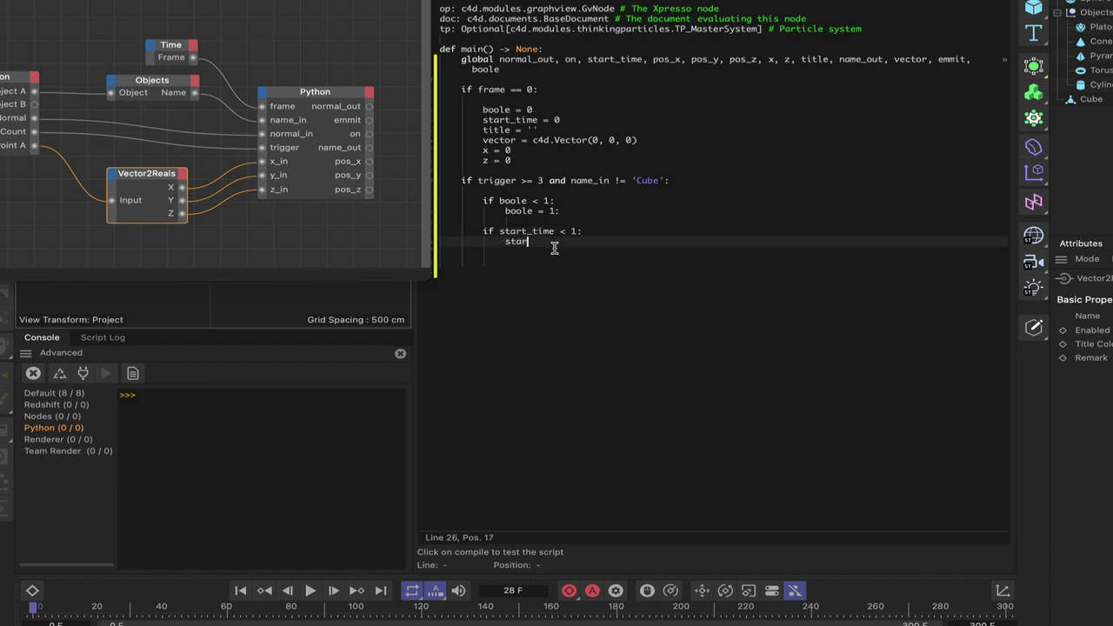
{"action": "type", "text": "me = frame"}
{"action": "key", "text": "Return"}
{"action": "key", "text": "Return"}
{"action": "key", "text": "BackSpace"}
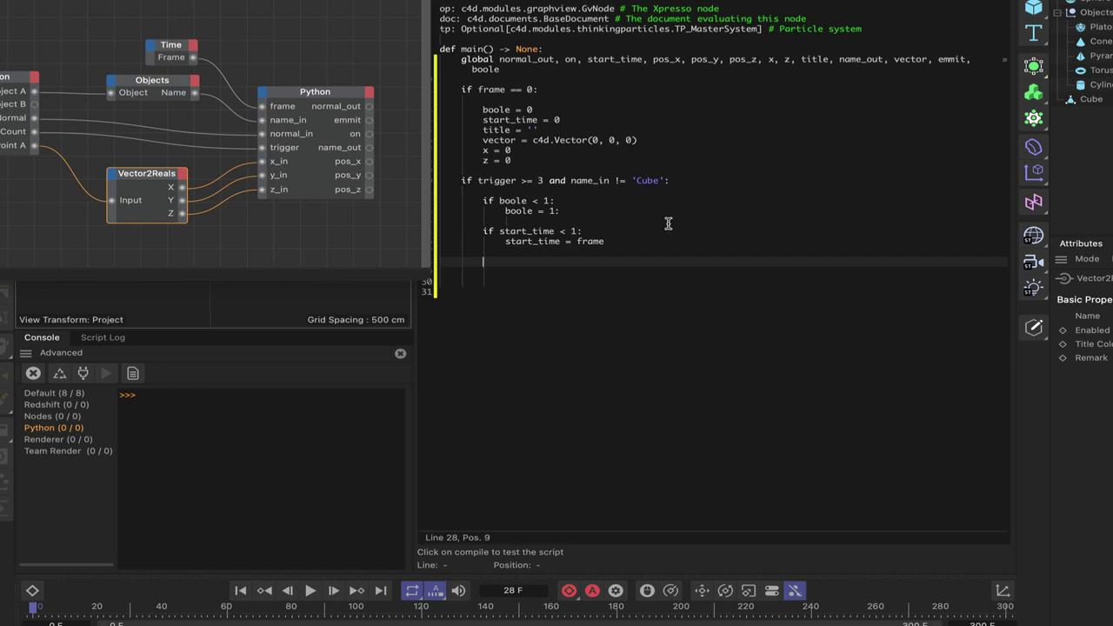
Add the check "if title = '':" to the trigger block, with title = name_in nested inside it.
{"action": "type", "text": "if title = ''"}
{"action": "key", "text": "Down"}
{"action": "left_click", "coordinate": [585, 251]}
{"action": "left_click", "coordinate": [572, 262]}
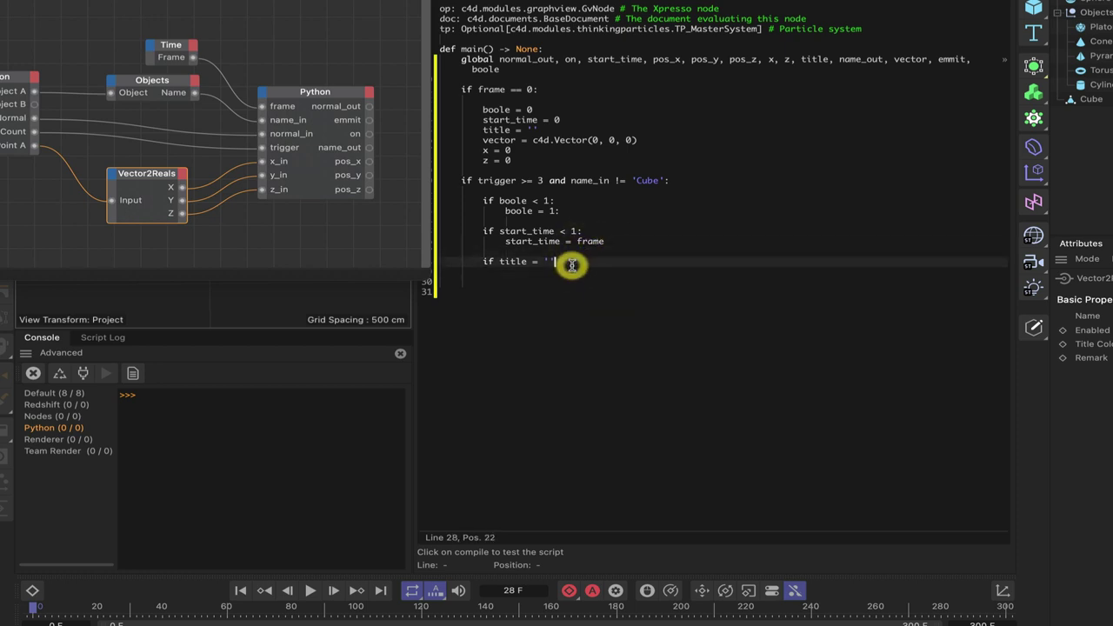
{"action": "type", "text": ":"}
{"action": "key", "text": "Return"}
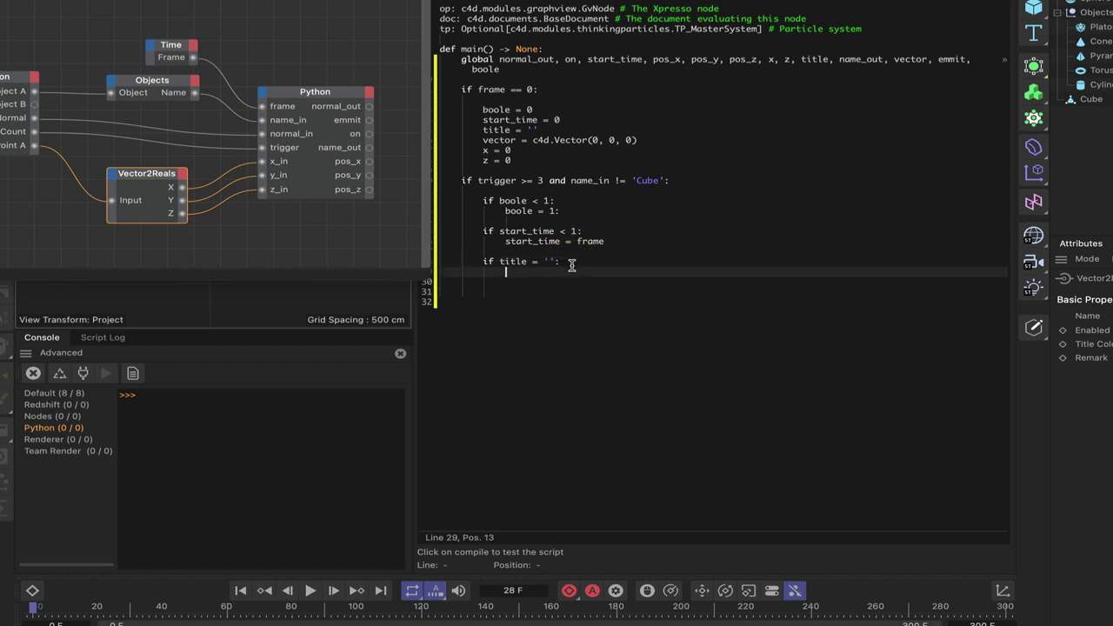
{"action": "type", "text": "title = name_in"}
{"action": "key", "text": "Return"}
{"action": "key", "text": "Return"}
{"action": "key", "text": "BackSpace"}
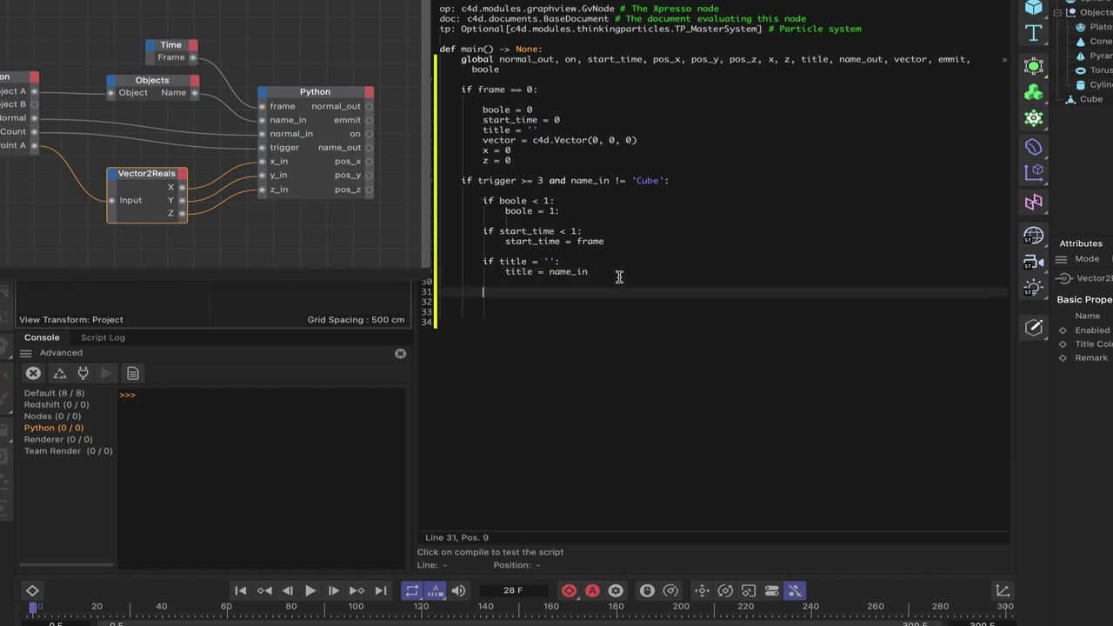
Add the check "if x <.1:" to the trigger block, with x = x_in nested inside it.
{"action": "type", "text": "if "}
{"action": "type", "text": "x <."}
{"action": "type", "text": " 1"}
{"action": "type", "text": ":"}
{"action": "key", "text": "Return"}
{"action": "type", "text": "x = x"}
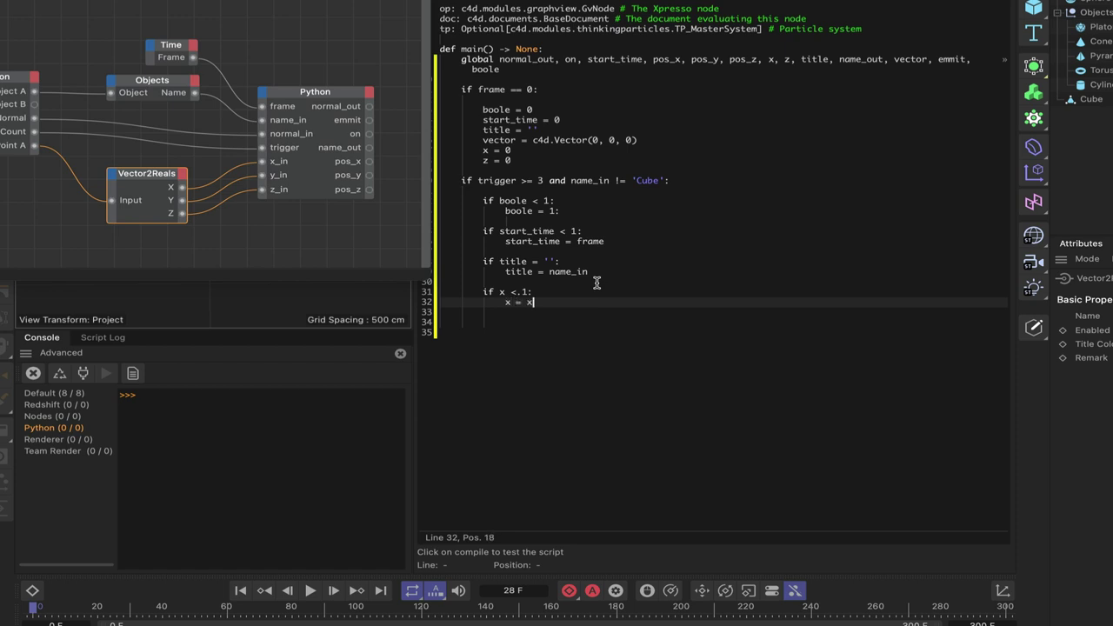
{"action": "type", "text": "_y"}
{"action": "key", "text": "BackSpace"}
{"action": "type", "text": "in"}
{"action": "key", "text": "Down"}
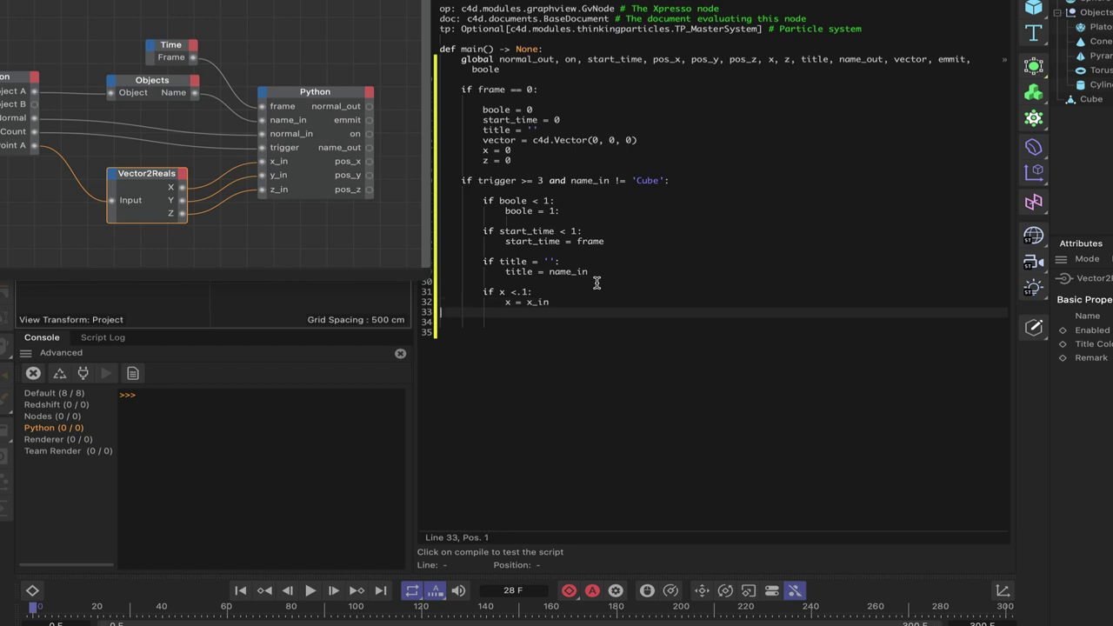
Duplicate the x check below itself and change the copy to "if z <.1:" with z = z_in.
{"action": "left_click_drag", "start_coordinate": [483, 293], "coordinate": [537, 293]}
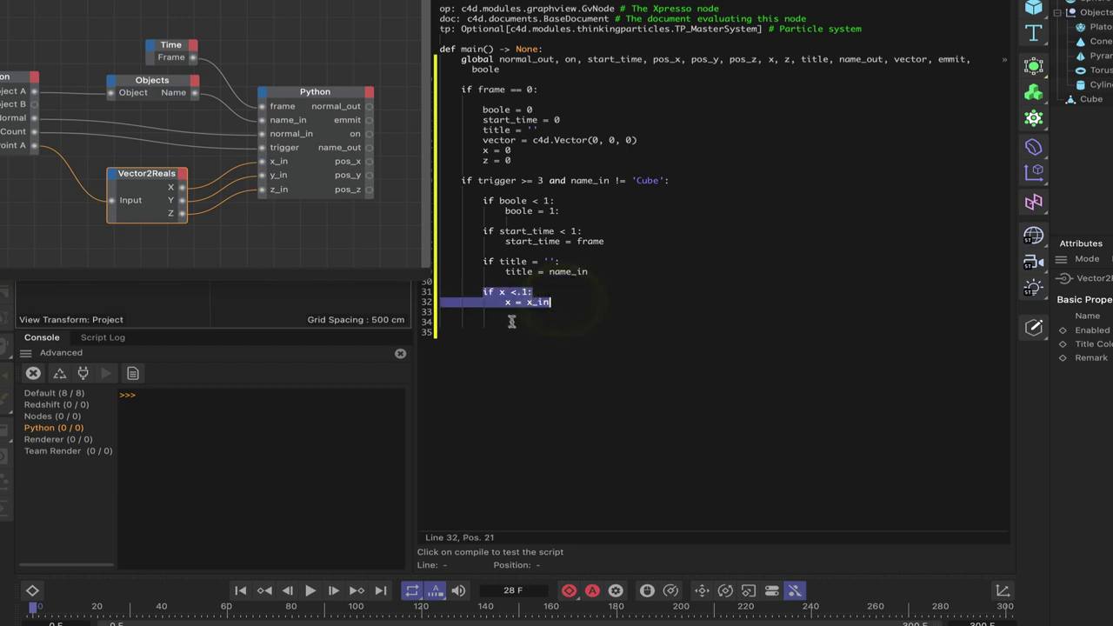
{"action": "left_click", "coordinate": [499, 320]}
{"action": "type", "text": "if x <.1:             x = x_in"}
{"action": "left_click", "coordinate": [501, 322]}
{"action": "key", "text": "Delete"}
{"action": "type", "text": "z"}
{"action": "key", "text": "Down"}
{"action": "key", "text": "Right"}
{"action": "key", "text": "Down"}
{"action": "key", "text": "Up"}
{"action": "key", "text": "BackSpace"}
{"action": "type", "text": "z"}
{"action": "key", "text": "Right"}
{"action": "key", "text": "Right"}
{"action": "key", "text": "Right"}
{"action": "key", "text": "Delete"}
{"action": "type", "text": "z"}
{"action": "left_click", "coordinate": [576, 323]}
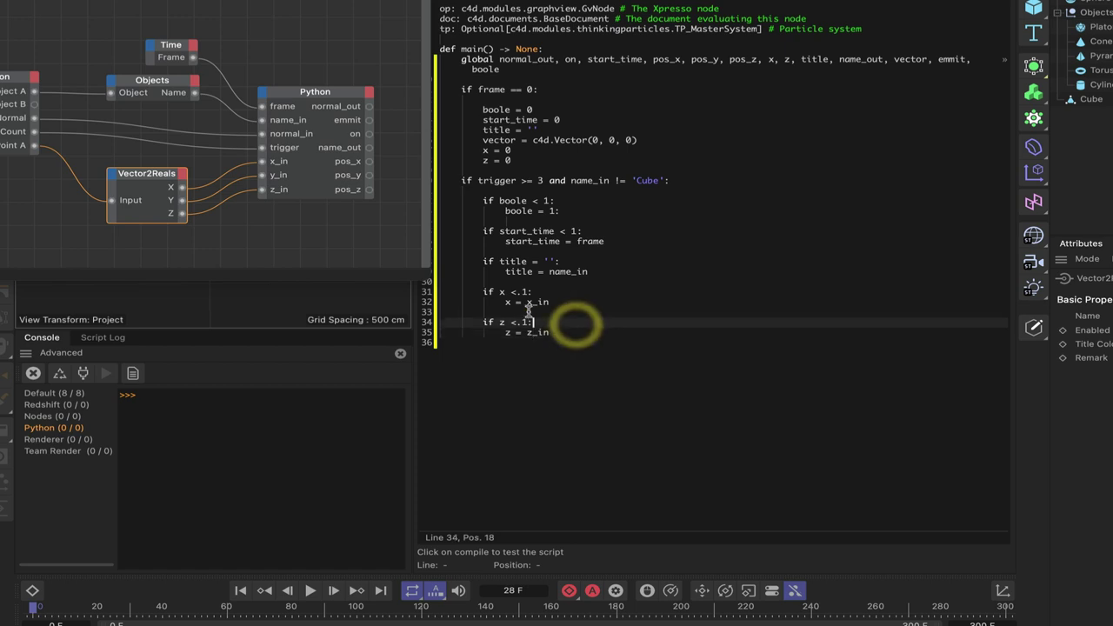
Add "if vector = c4d.Vector(0, 0, 0):" with vector = normal_in, reusing the frame-zero vector expression, and return to main's indentation level.
{"action": "left_click", "coordinate": [587, 332]}
{"action": "key", "text": "Return"}
{"action": "key", "text": "Return"}
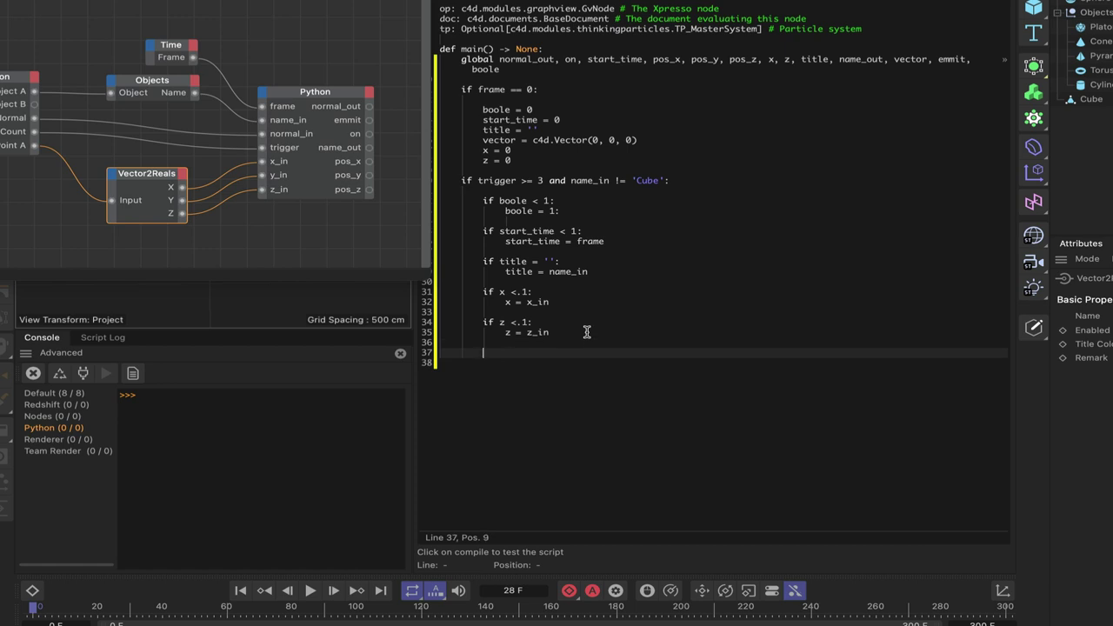
{"action": "type", "text": "if vector ="}
{"action": "left_click_drag", "start_coordinate": [533, 140], "coordinate": [638, 140]}
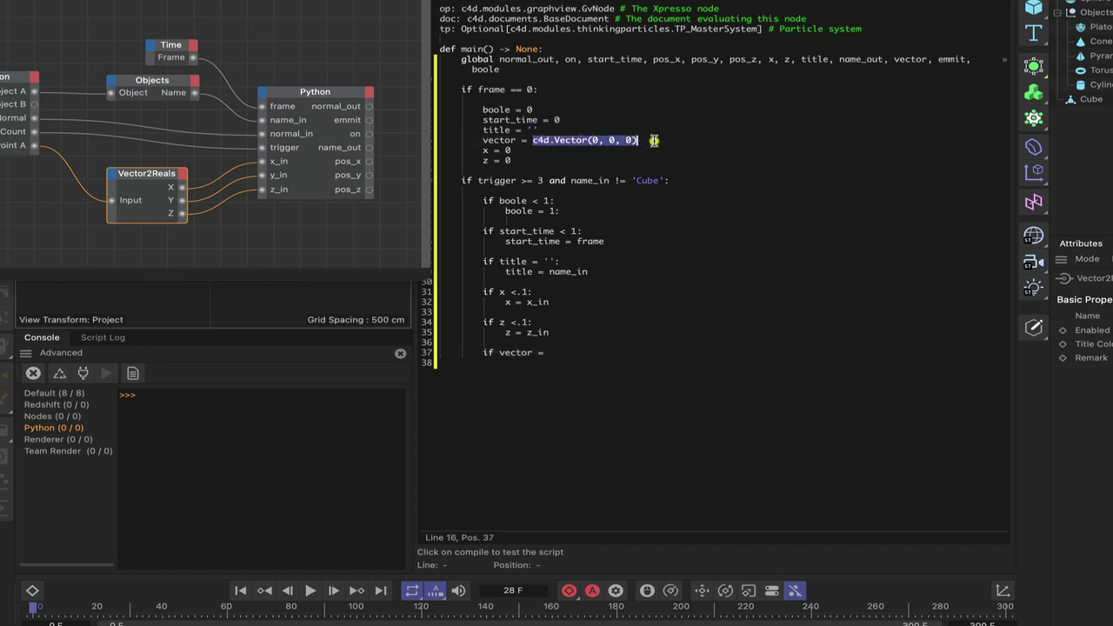
{"action": "key", "text": "ctrl+c"}
{"action": "left_click", "coordinate": [557, 350]}
{"action": "key", "text": "ctrl+v"}
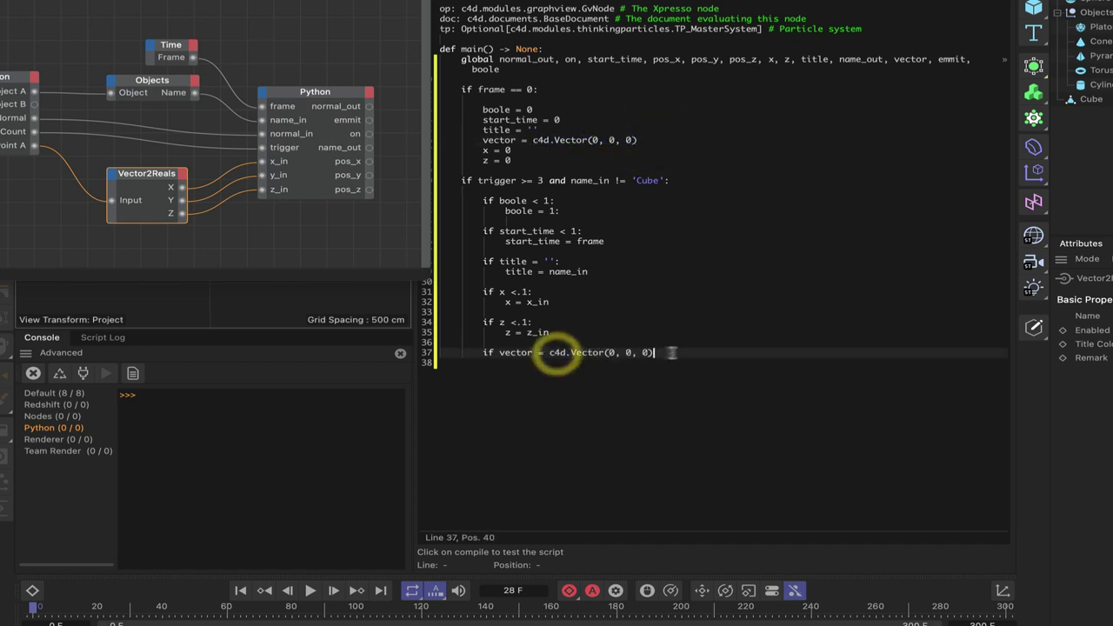
{"action": "type", "text": ":"}
{"action": "key", "text": "Return"}
{"action": "type", "text": "vector = "}
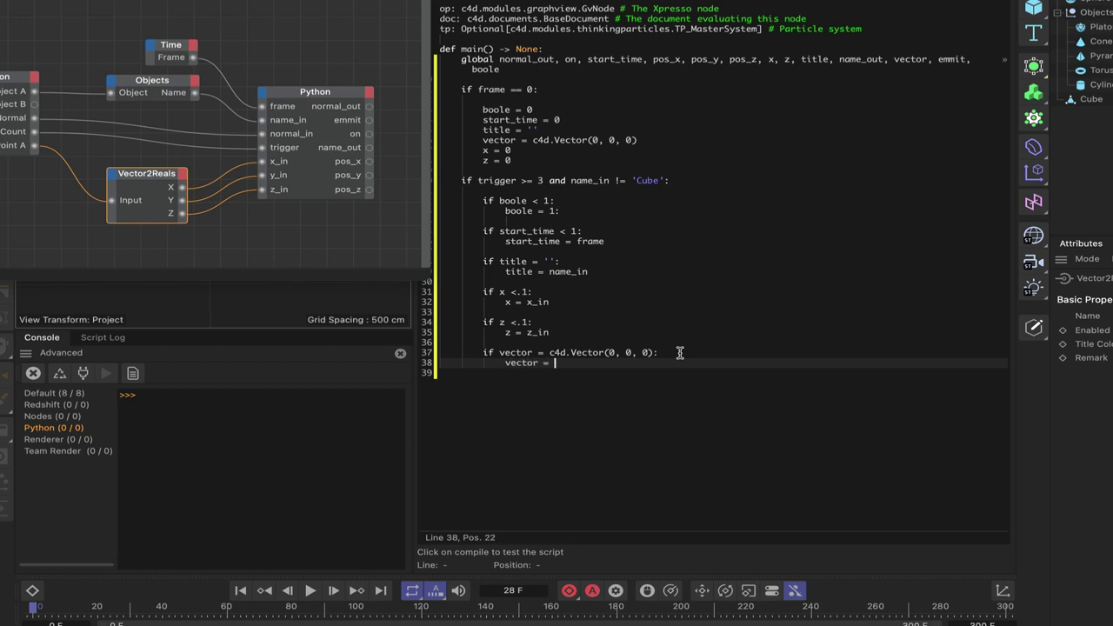
{"action": "type", "text": "normal_in"}
{"action": "key", "text": "Return"}
{"action": "key", "text": "Return"}
{"action": "key", "text": "BackSpace"}
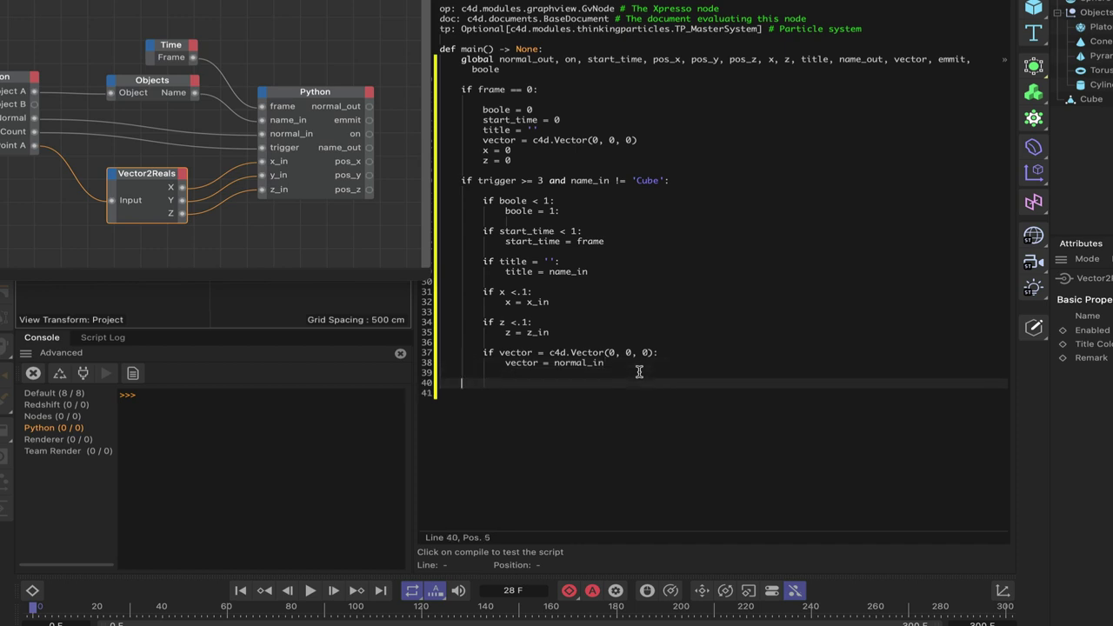
Start an "if boole == 1:" block below the trigger block, containing the line "duraration = frame - start_time".
{"action": "type", "text": "if boole == 1:"}
{"action": "key", "text": "Return"}
{"action": "key", "text": "Return"}
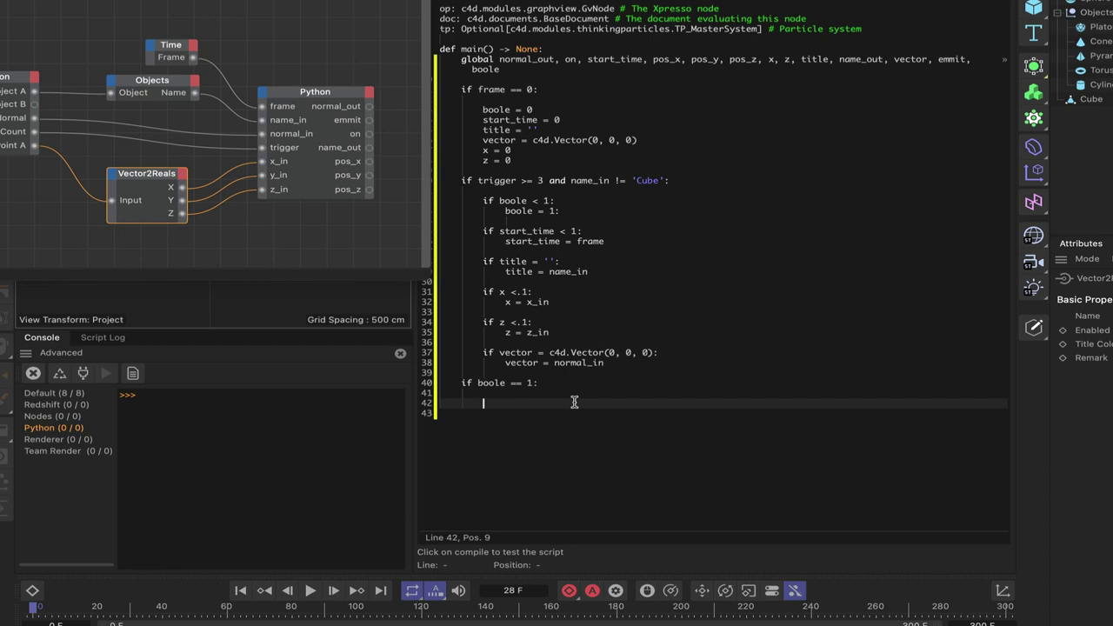
{"action": "type", "text": "duraration = frame - start_time"}
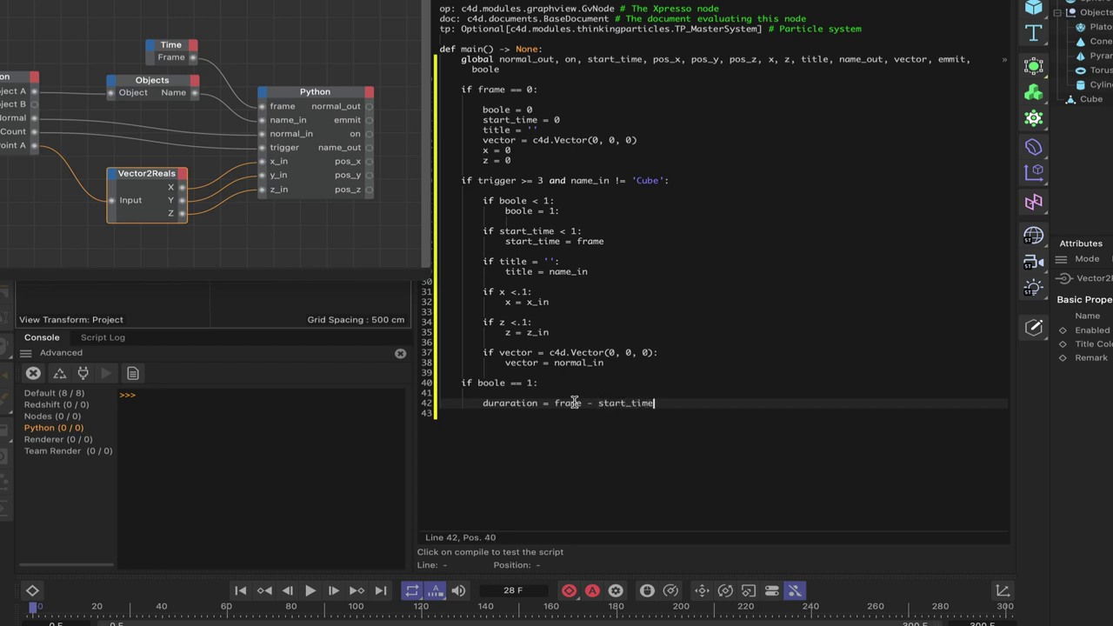
{"action": "key", "text": "Return"}
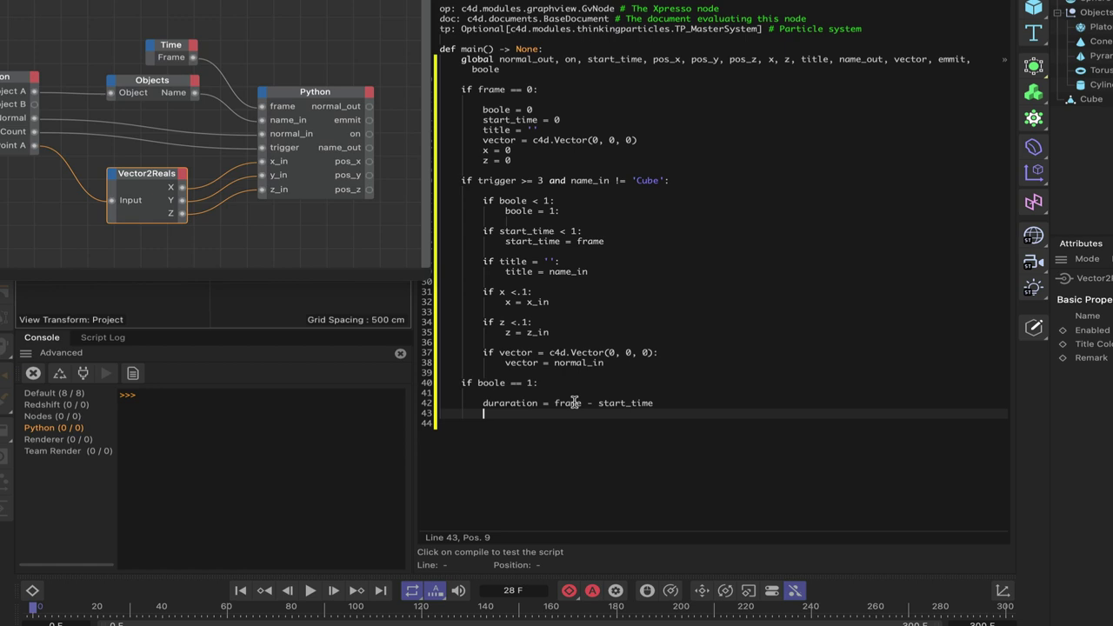
Add the check "if duration < 3:" to the boole block, with emmit = 1 nested inside it.
{"action": "type", "text": "if duration"}
{"action": "type", "text": "< 3:"}
{"action": "key", "text": "Return"}
{"action": "type", "text": "emmi"}
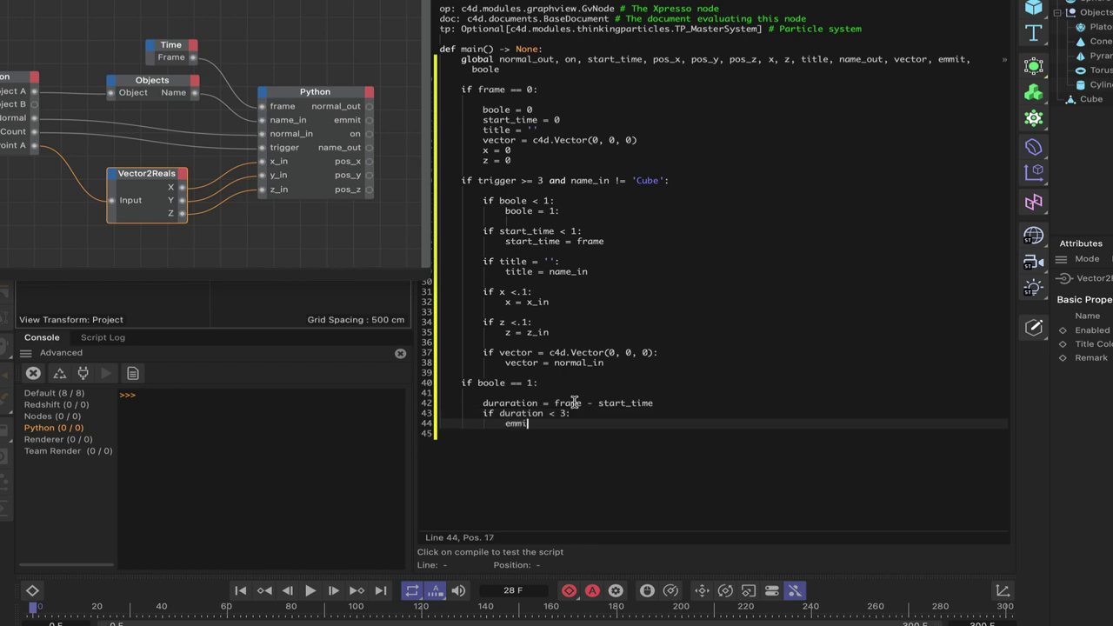
{"action": "type", "text": "t = 1"}
{"action": "key", "text": "Return"}
Add an else branch to the duration < 3 check that sets emmit = 0.
{"action": "key", "text": "BackSpace"}
{"action": "key", "text": "BackSpace"}
{"action": "key", "text": "BackSpace"}
{"action": "key", "text": "BackSpace"}
{"action": "type", "text": "else"}
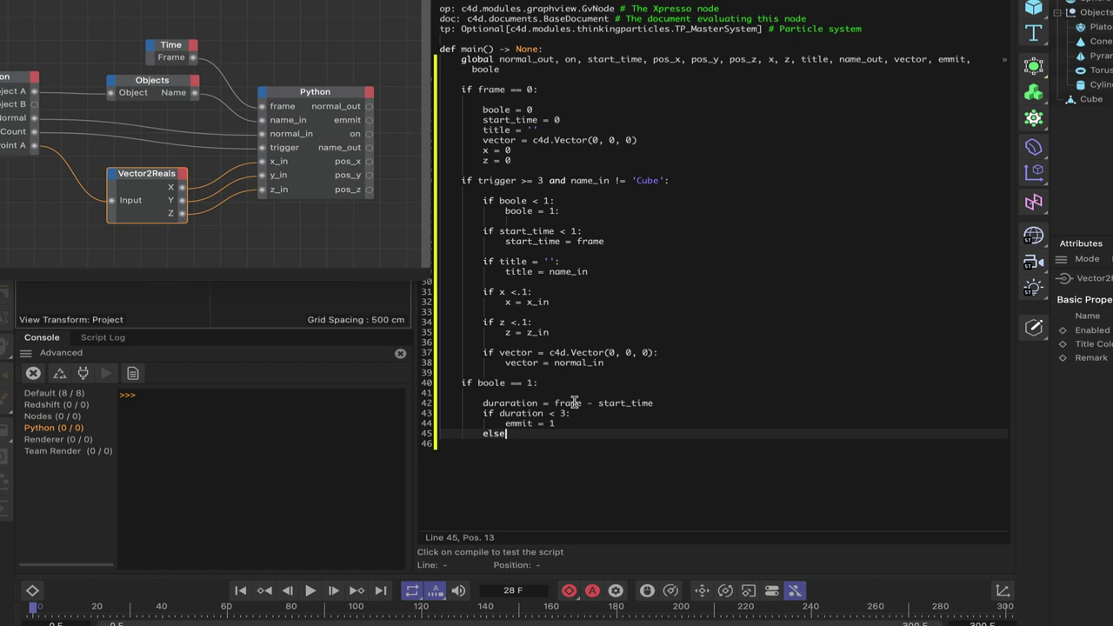
{"action": "type", "text": ":"}
{"action": "key", "text": "Return"}
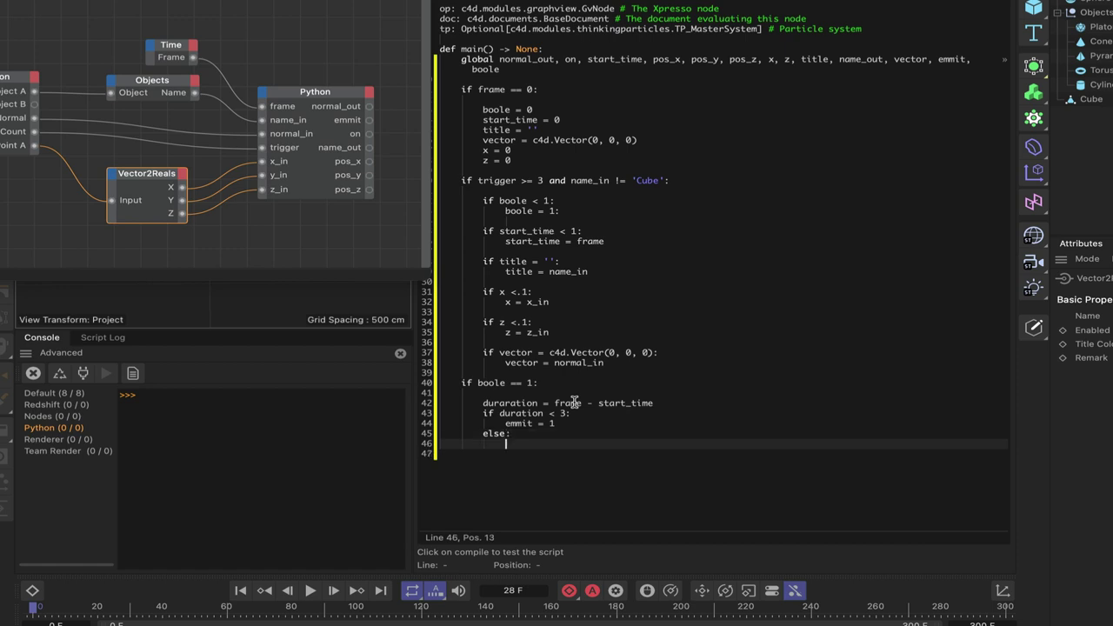
{"action": "type", "text": "emmit = 0"}
{"action": "key", "text": "Return"}
{"action": "key", "text": "Return"}
{"action": "key", "text": "BackSpace"}
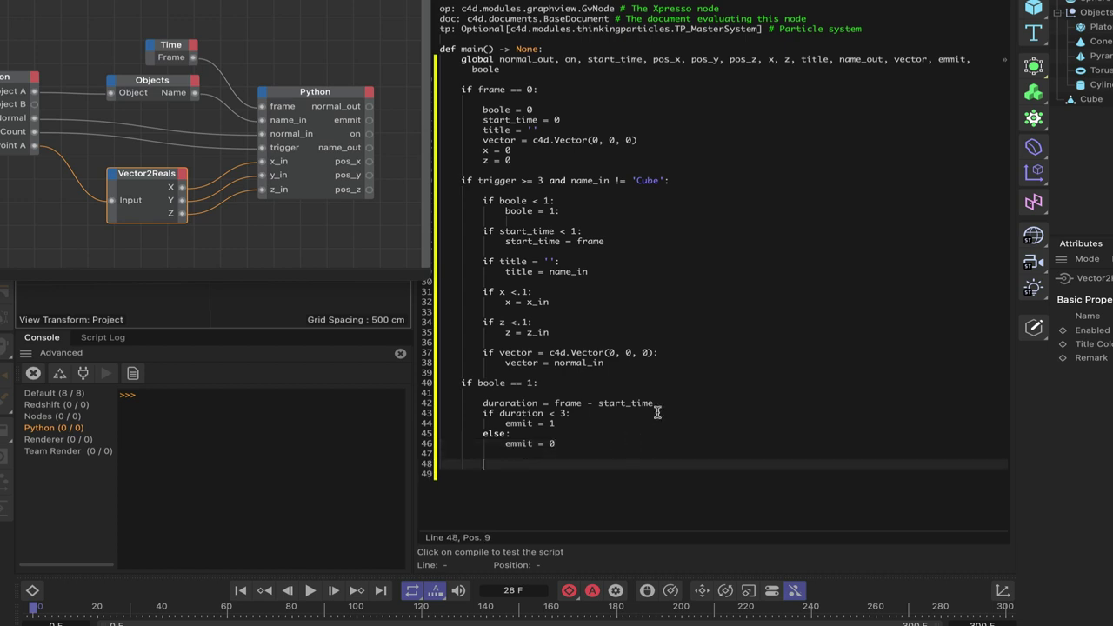
Add "if duration < 30:" to the boole block with range_mapper = c4d.utils.RangeMap(duration, 0, 30, 50, 150, True).
{"action": "type", "text": "if duration < 30:"}
{"action": "key", "text": "Return"}
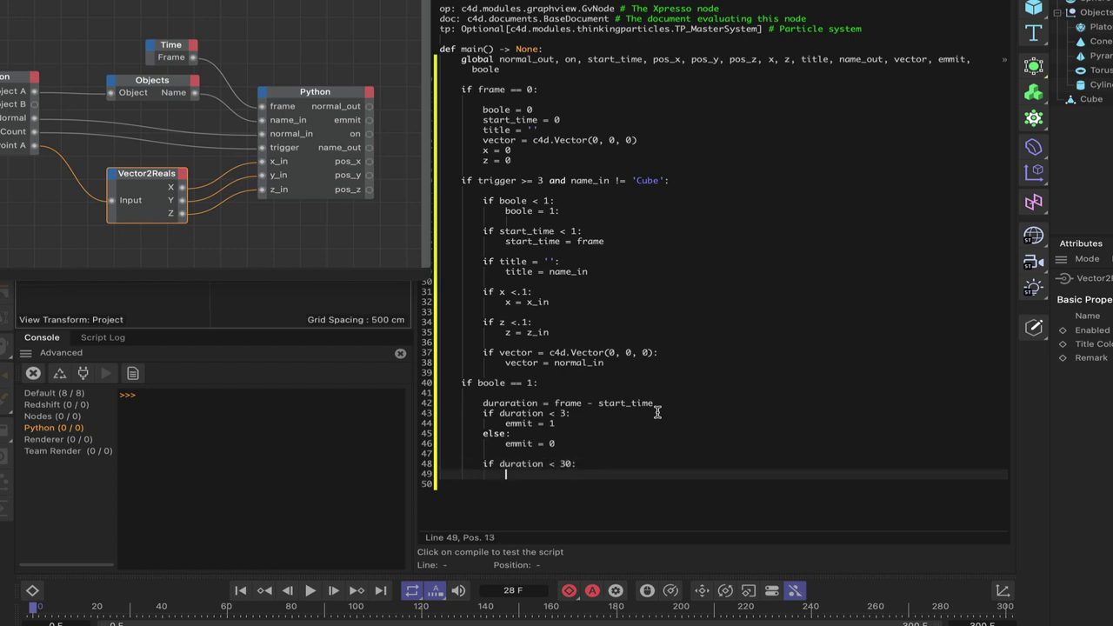
{"action": "type", "text": "rang"}
{"action": "type", "text": "e"}
{"action": "key", "text": "BackSpace"}
{"action": "type", "text": "ge_mapper = c4d.utils.Ram"}
{"action": "key", "text": "BackSpace"}
{"action": "type", "text": "ngeMap(duration,"}
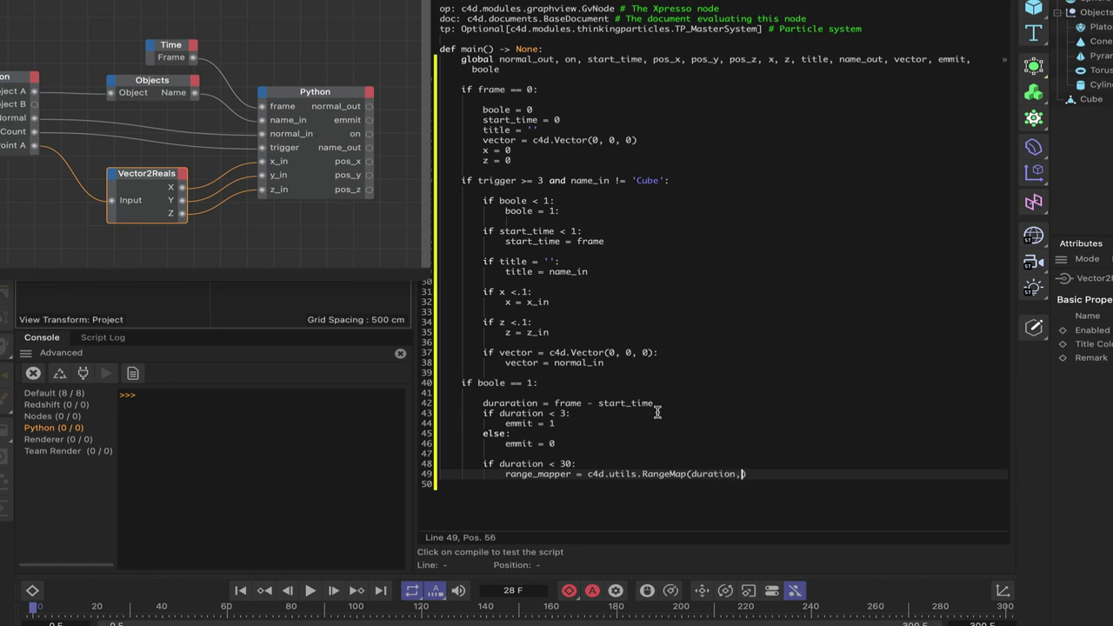
{"action": "type", "text": " 0, 30, 50, 150"}
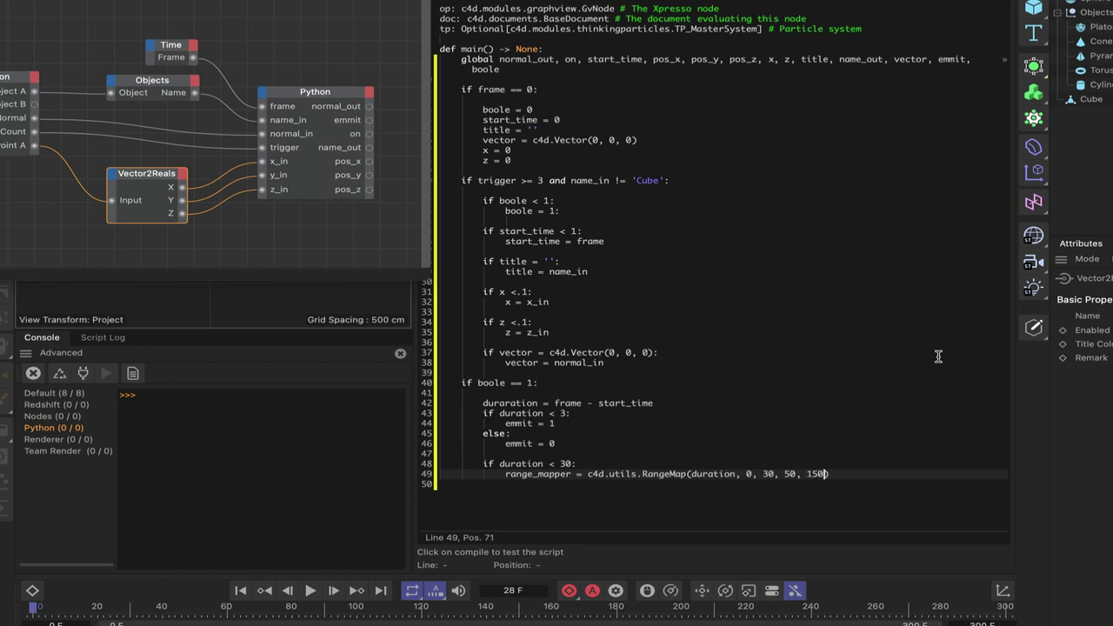
{"action": "type", "text": ", True"}
{"action": "left_click", "coordinate": [874, 476]}
{"action": "key", "text": "Return"}
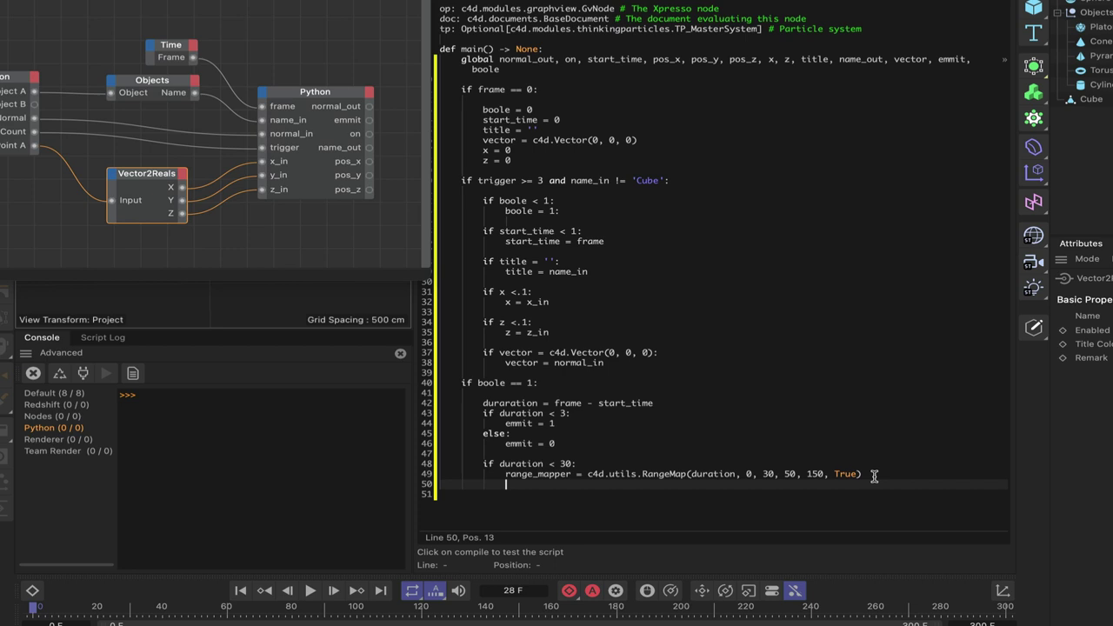
Assign pos_x = x and pos_y = range_mapper below the RangeMap line.
{"action": "type", "text": "pos_x = x"}
{"action": "left_click", "coordinate": [586, 486]}
{"action": "key", "text": "Return"}
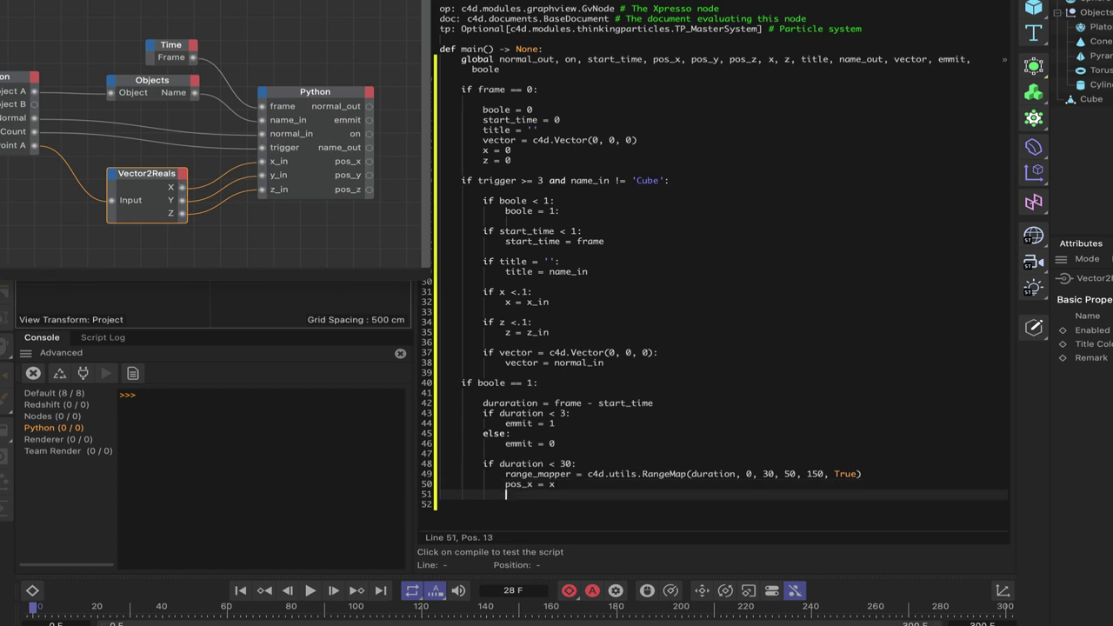
{"action": "type", "text": "pos_y = range_mapper"}
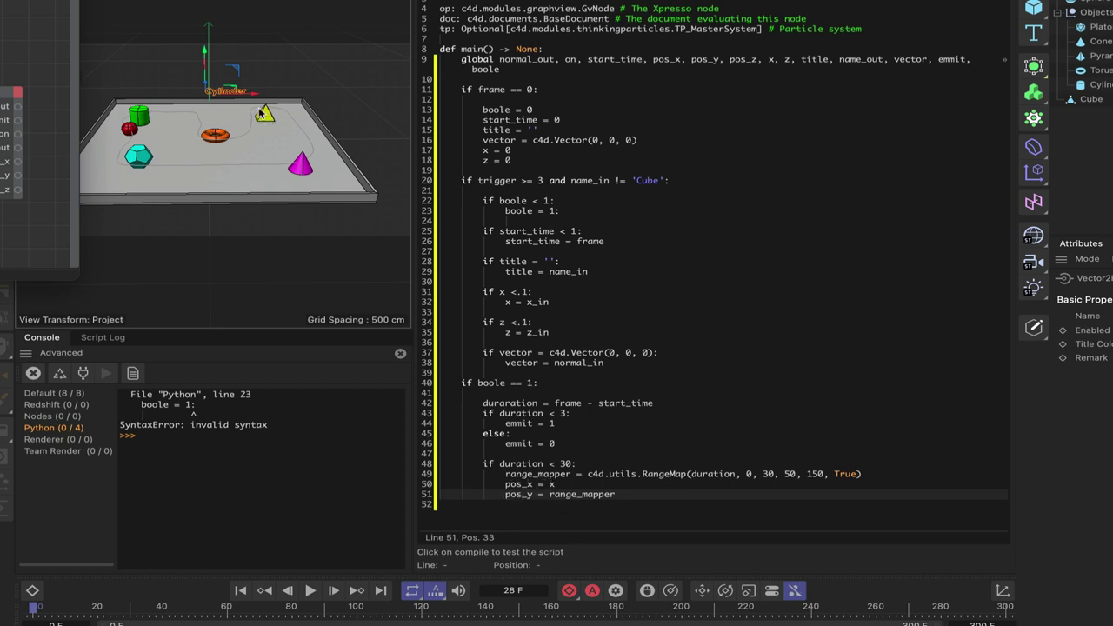
Bring the XPresso window back into view, copy the pos_x line below pos_y, and edit the copy to pos_z = z.
{"action": "left_click_drag", "start_coordinate": [61, 74], "coordinate": [336, 74]}
{"action": "left_click", "coordinate": [637, 496]}
{"action": "key", "text": "Return"}
{"action": "left_click_drag", "start_coordinate": [507, 484], "coordinate": [557, 485]}
{"action": "key", "text": "ctrl+c"}
{"action": "left_click", "coordinate": [532, 506]}
{"action": "key", "text": "ctrl+v"}
{"action": "left_click", "coordinate": [533, 513]}
{"action": "left_click", "coordinate": [535, 505]}
{"action": "key", "text": "BackSpace"}
{"action": "type", "text": "z"}
{"action": "key", "text": "End"}
{"action": "key", "text": "BackSpace"}
{"action": "type", "text": "z"}
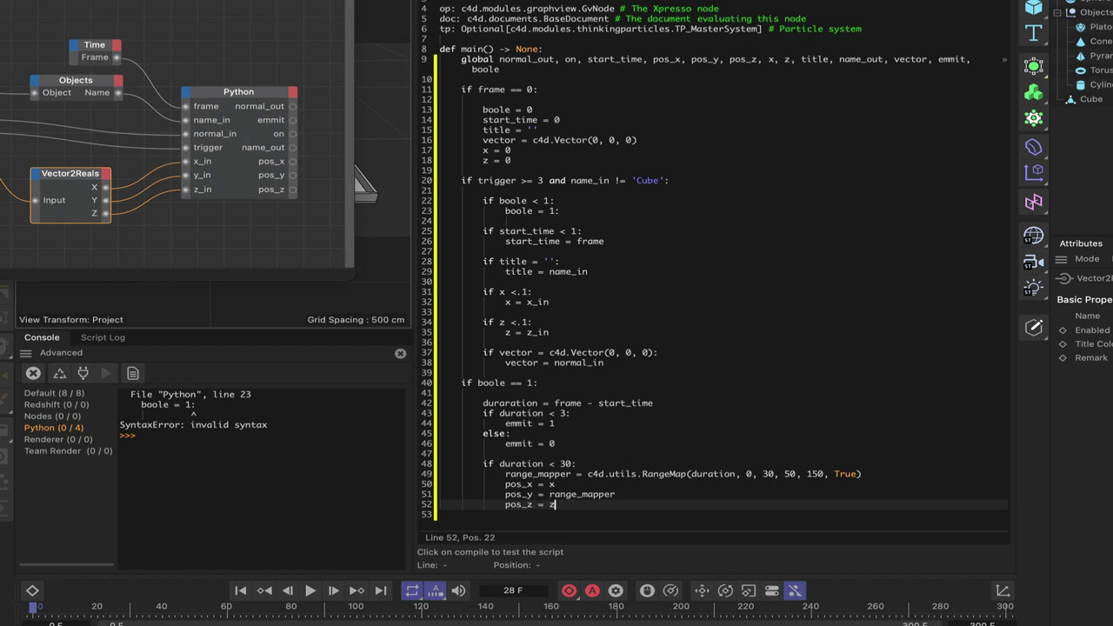
Add on = 1 and name_out = title below the pos_z line.
{"action": "left_click", "coordinate": [598, 504]}
{"action": "key", "text": "Return"}
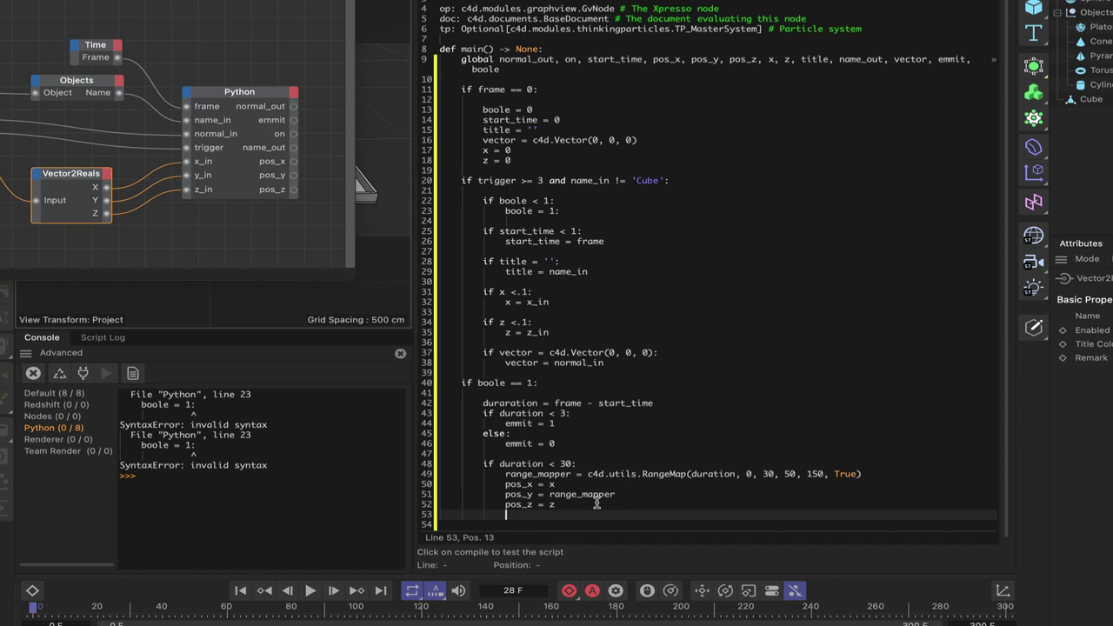
{"action": "type", "text": "on = 1"}
{"action": "key", "text": "Return"}
{"action": "type", "text": "name"}
{"action": "type", "text": "_oo"}
{"action": "key", "text": "BackSpace"}
{"action": "type", "text": "ut = title"}
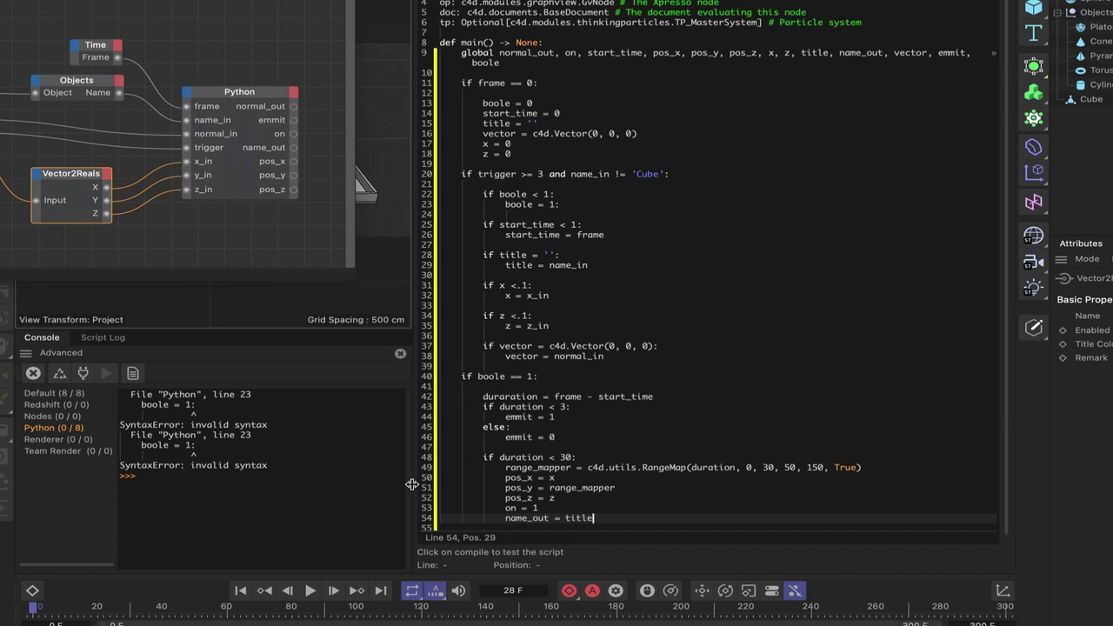
Add normal_out = vector below the name_out line in the duration < 30 block.
{"action": "key", "text": "Return"}
{"action": "type", "text": "normal"}
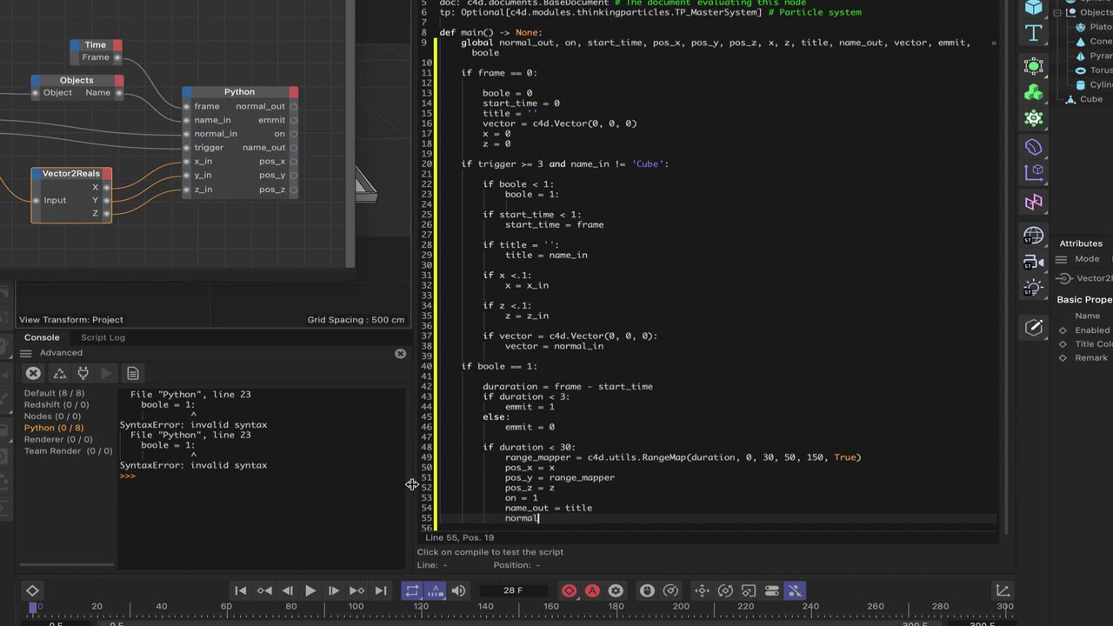
{"action": "type", "text": "_out = vector"}
Add an else branch to the duration < 30 check, with boole = 0 and start_time = 0 inside it.
{"action": "key", "text": "Return"}
{"action": "key", "text": "Return"}
{"action": "key", "text": "Tab"}
{"action": "key", "text": "Tab"}
{"action": "type", "text": "else:"}
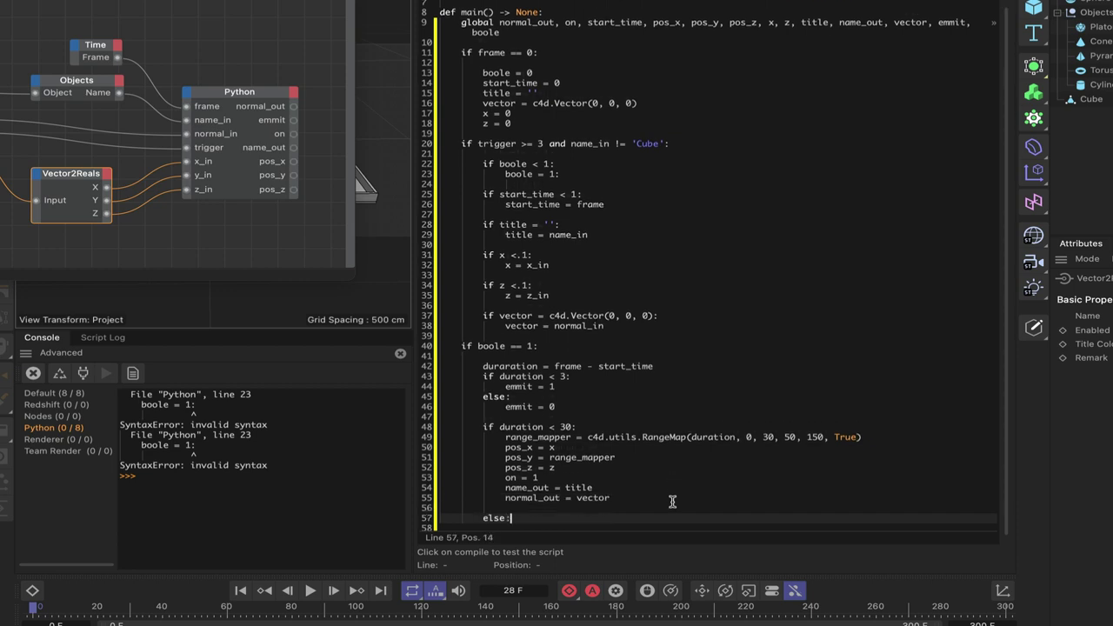
{"action": "key", "text": "Return"}
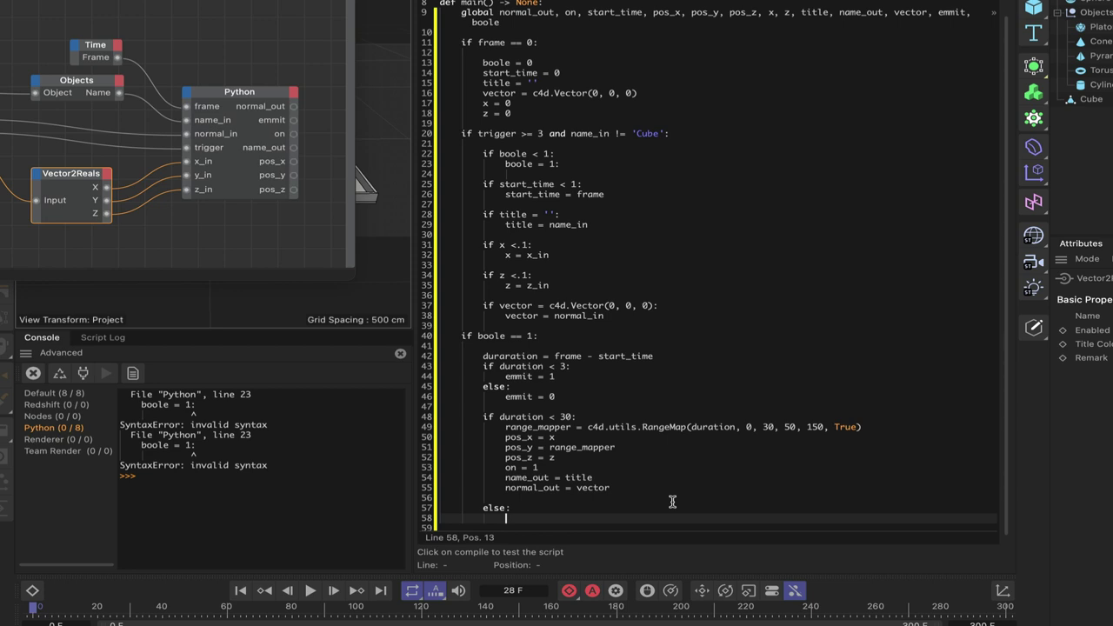
{"action": "type", "text": "ole = 0"}
{"action": "key", "text": "Return"}
{"action": "type", "text": "start"}
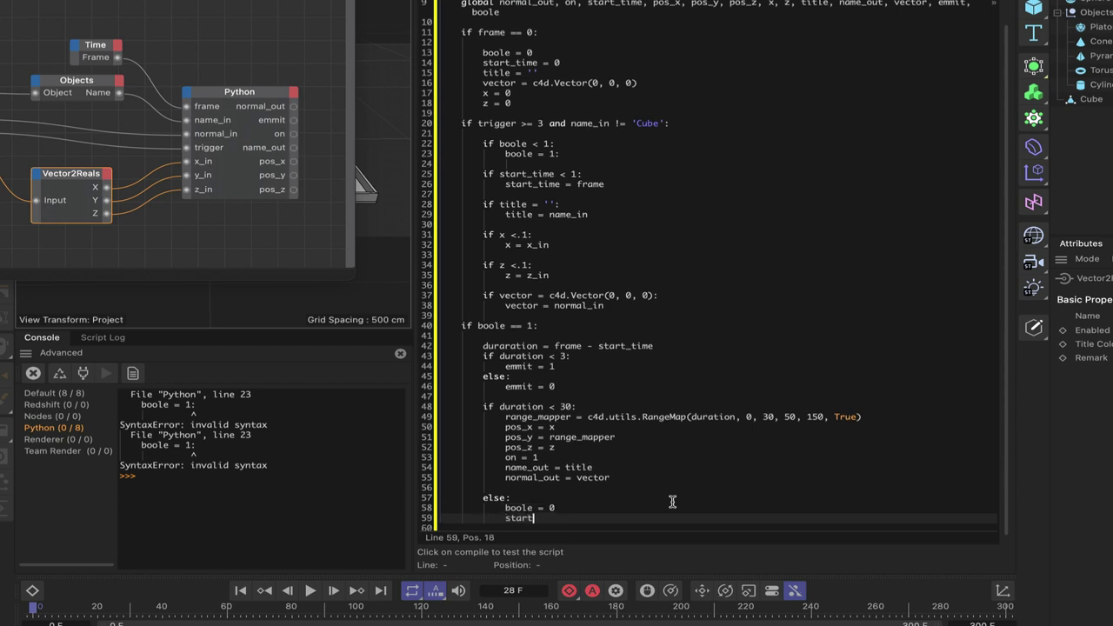
{"action": "type", "text": "_time = 0"}
{"action": "key", "text": "Return"}
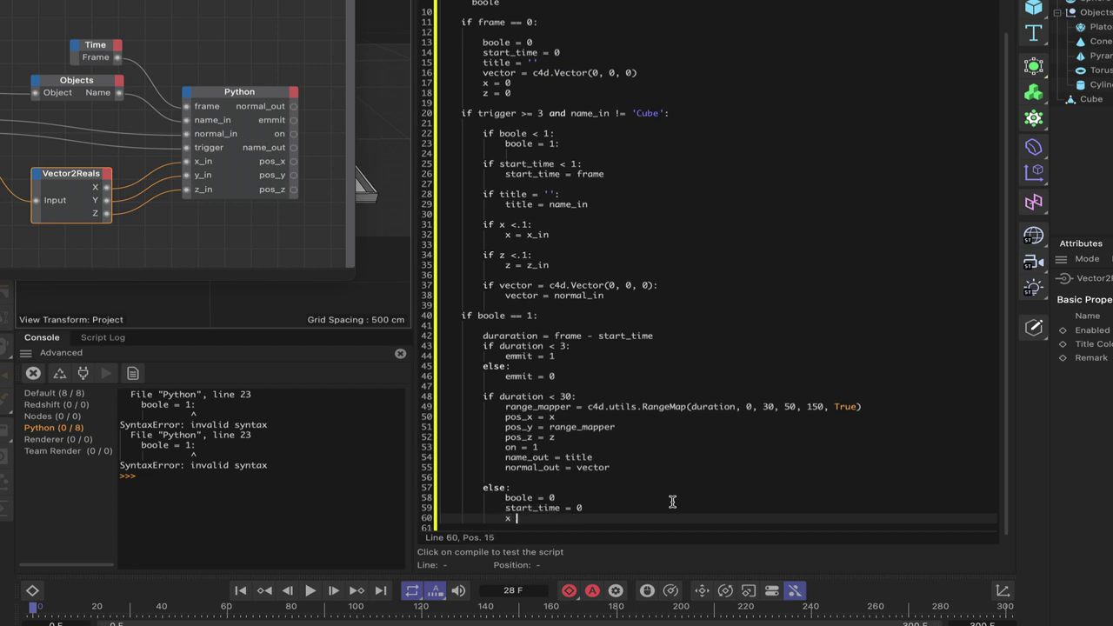
Add x = 0, z = 0 and title = '' below start_time = 0 in the else branch.
{"action": "type", "text": "x = 0"}
{"action": "key", "text": "Return"}
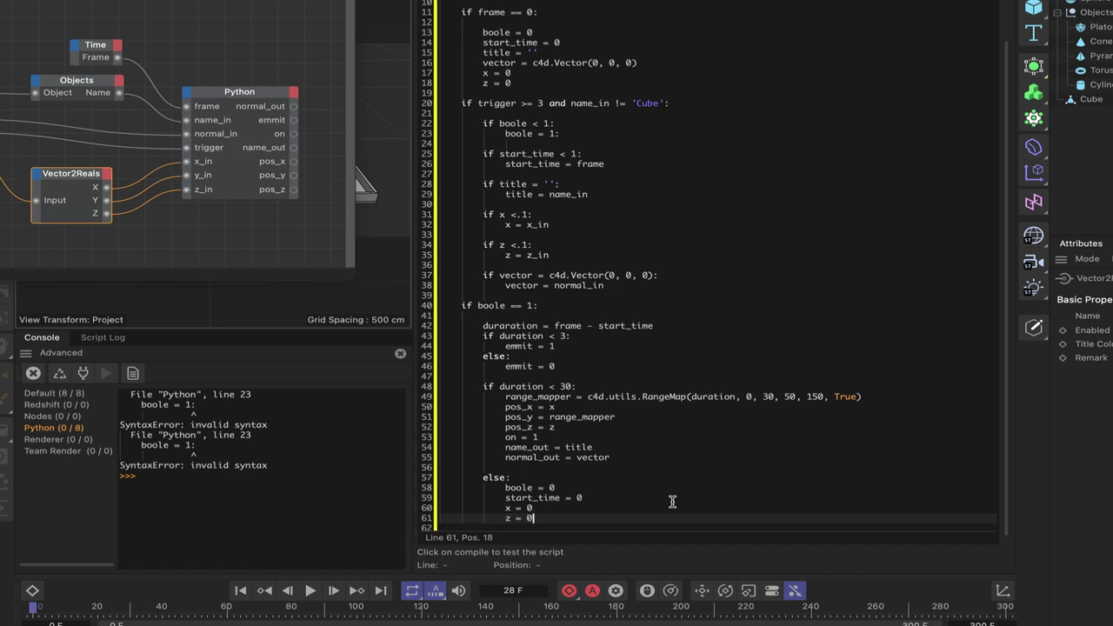
{"action": "type", "text": "z = 0"}
{"action": "key", "text": "Return"}
{"action": "type", "text": "title ="}
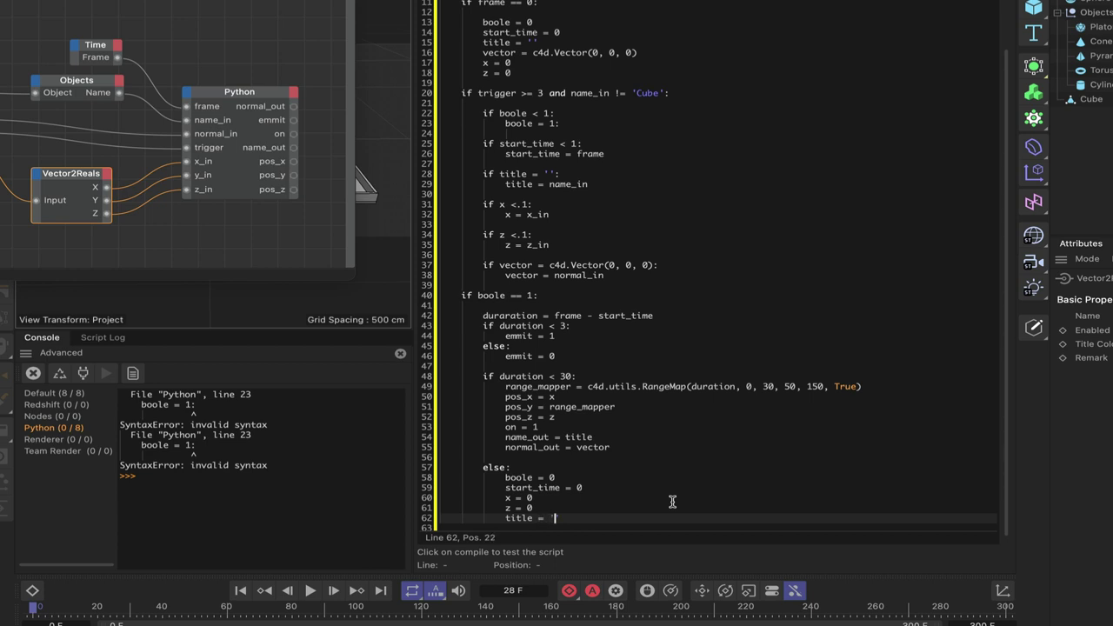
{"action": "type", "text": " ''"}
{"action": "key", "text": "Return"}
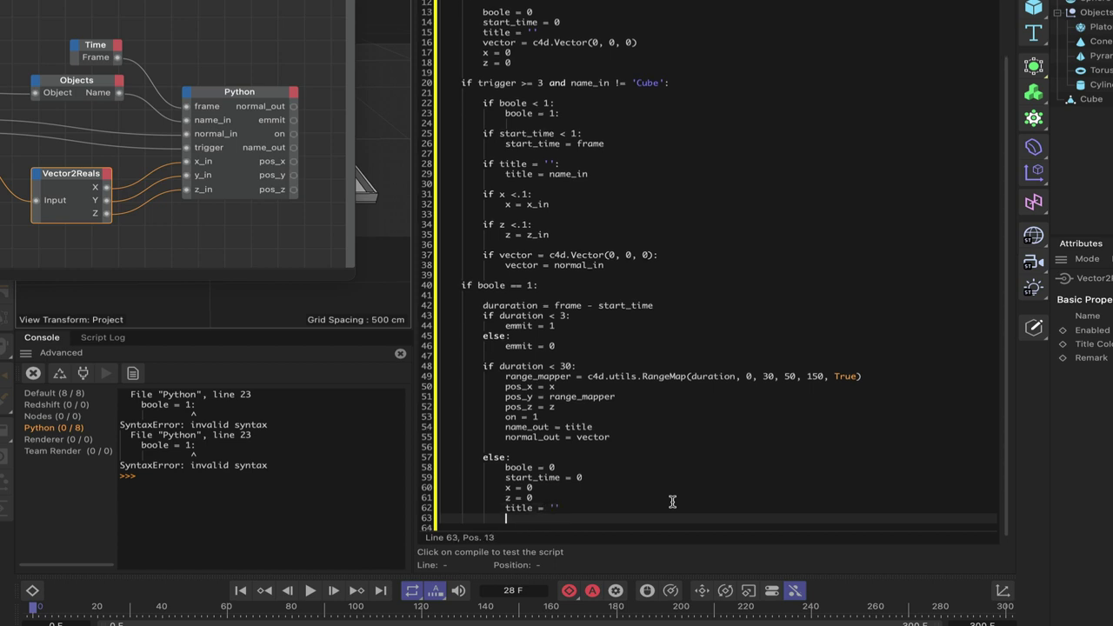
Add vector = c4d.Vector(0, 0, 0) below the title reset, copying the vector expression from line 37.
{"action": "type", "text": "vector ="}
{"action": "left_click_drag", "start_coordinate": [550, 255], "coordinate": [659, 255]}
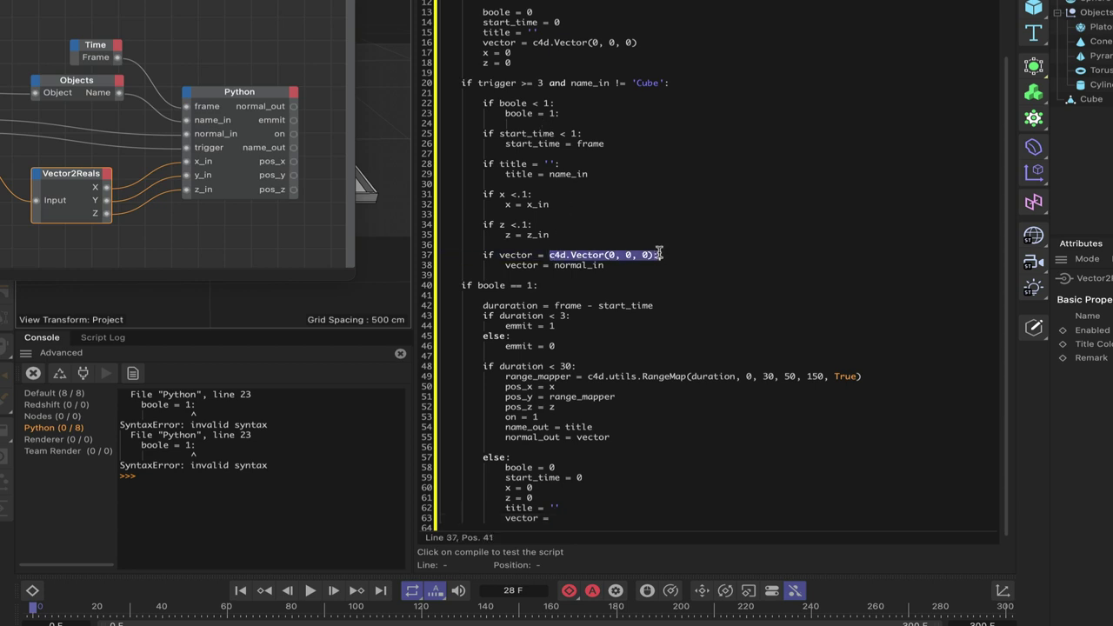
{"action": "key", "text": "ctrl+c"}
{"action": "left_click", "coordinate": [576, 520]}
{"action": "key", "text": "ctrl+v"}
{"action": "key", "text": "Return"}
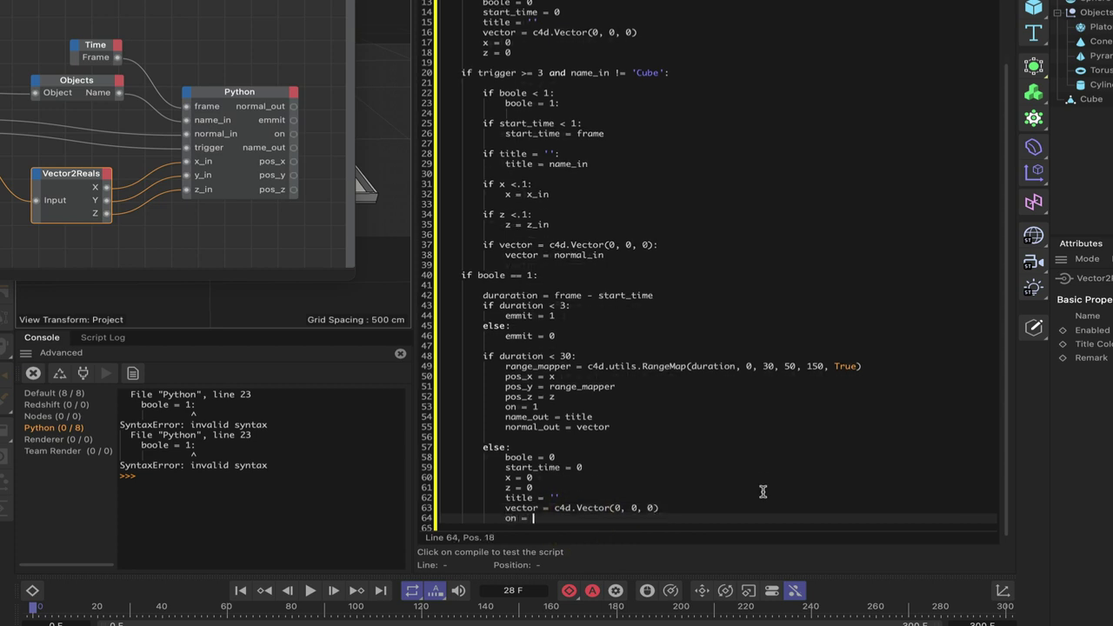
Add on = 0 and pos_x = 0 below the vector reset in the else branch.
{"action": "type", "text": "on = 0"}
{"action": "key", "text": "Return"}
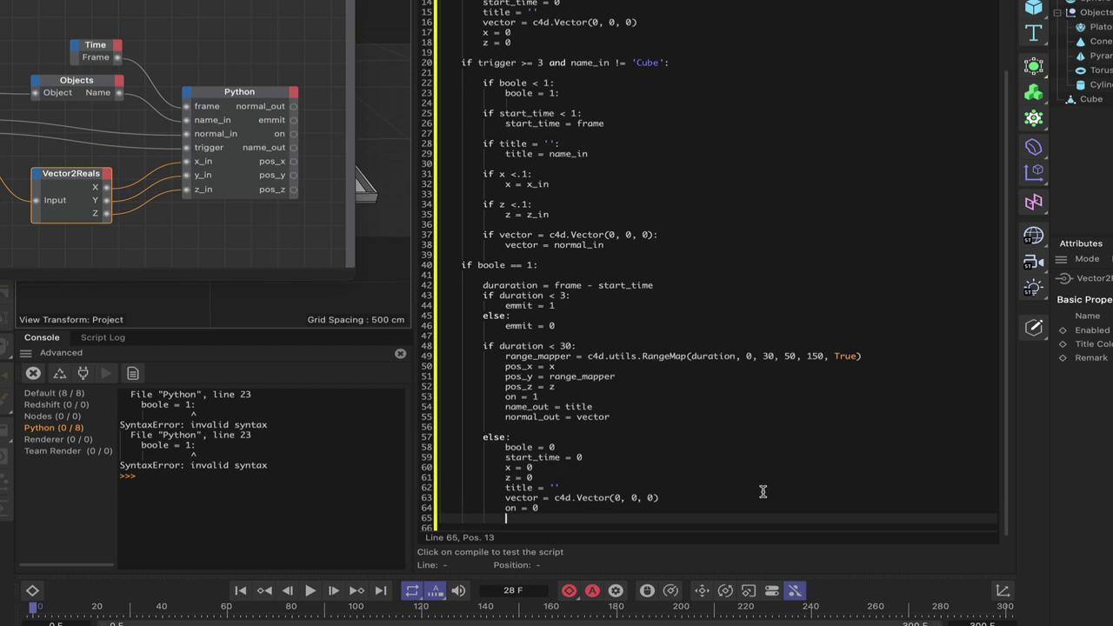
{"action": "type", "text": "pos_x = 0"}
{"action": "key", "text": "Return"}
Copy the pos_x = 0 line onto the line below and edit the copy to pos_y = 0.
{"action": "left_click", "coordinate": [508, 509]}
{"action": "left_click", "coordinate": [570, 509]}
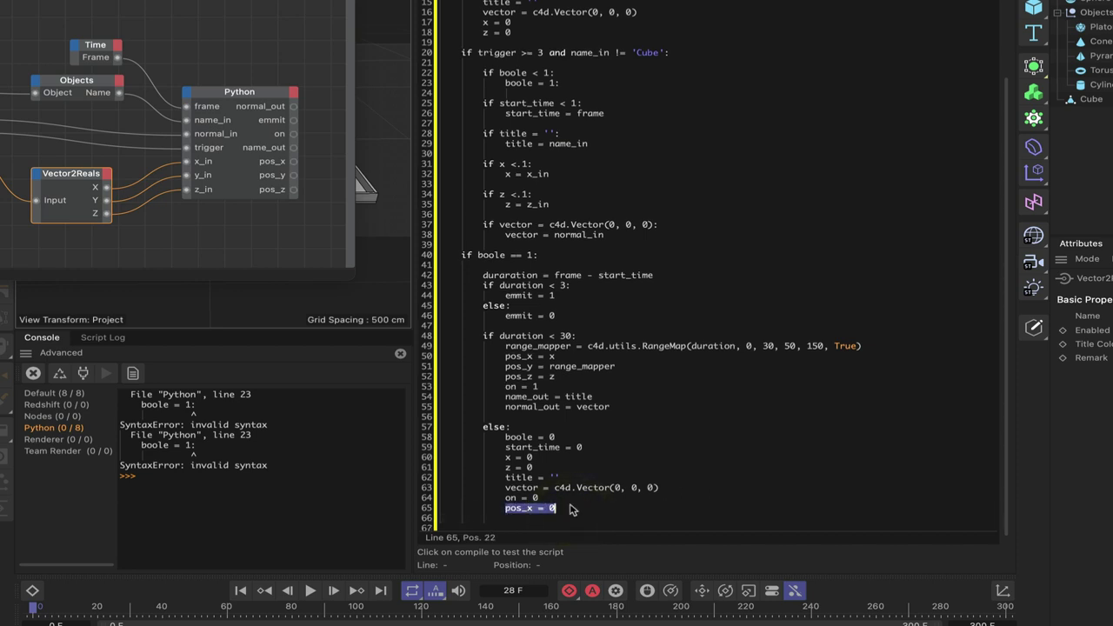
{"action": "key", "text": "Down"}
{"action": "key", "text": "ctrl+v"}
{"action": "left_click", "coordinate": [533, 517]}
{"action": "key", "text": "BackSpace"}
{"action": "type", "text": "y"}
{"action": "left_click", "coordinate": [570, 517]}
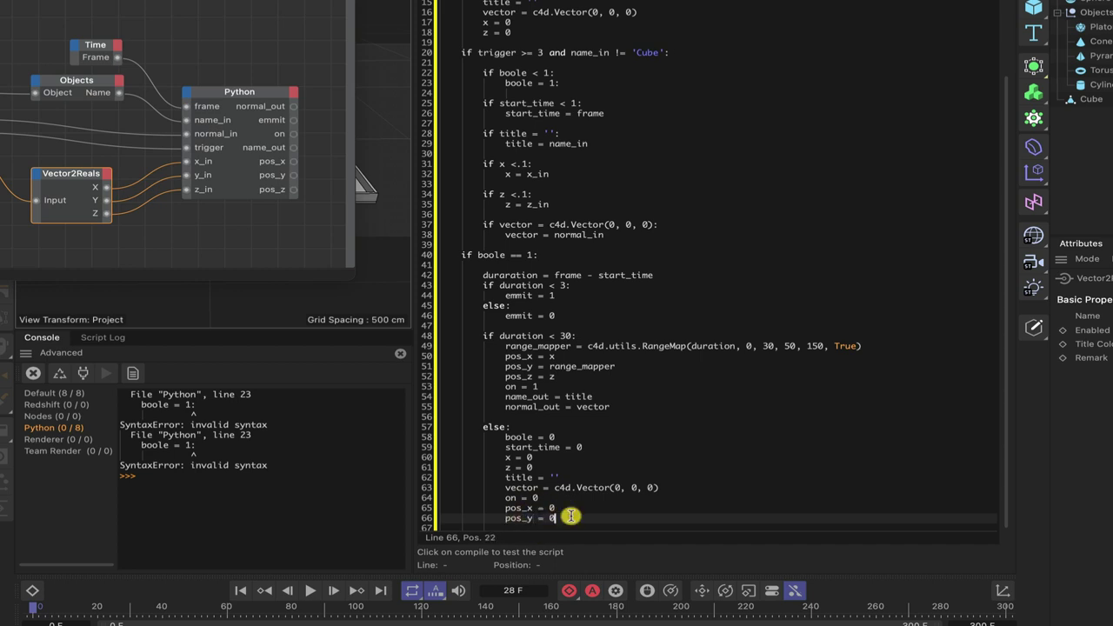
Paste the copied position line below pos_y and edit it to pos_z = 0.
{"action": "key", "text": "Return"}
{"action": "key", "text": "ctrl+v"}
{"action": "left_click", "coordinate": [533, 517]}
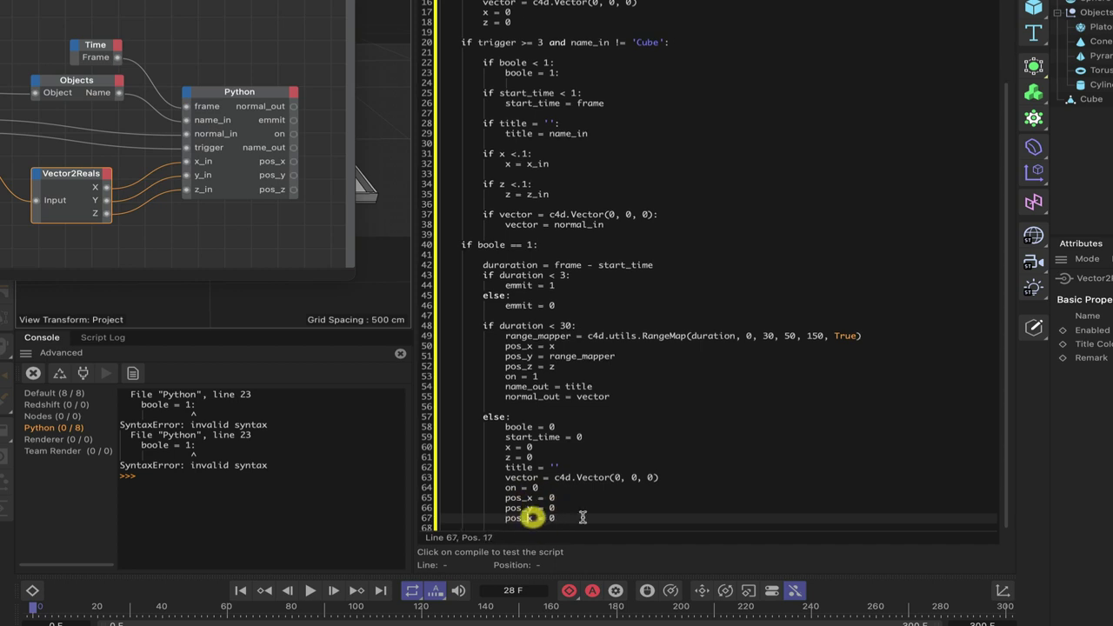
{"action": "key", "text": "BackSpace"}
{"action": "type", "text": "z"}
{"action": "left_click", "coordinate": [614, 513]}
{"action": "left_click", "coordinate": [570, 520]}
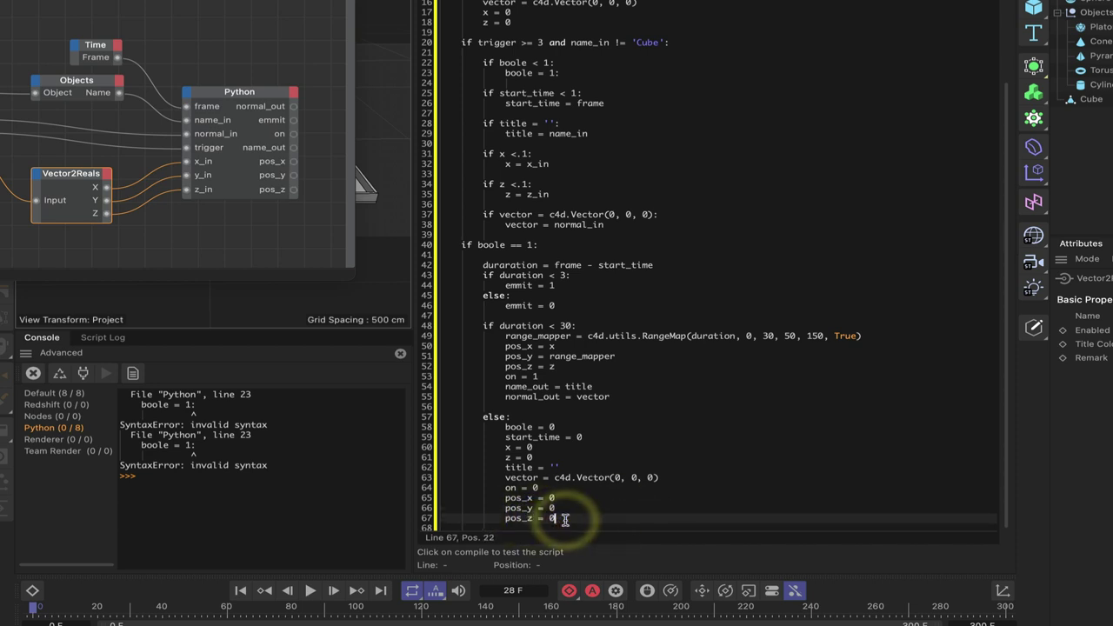
Add normal_out = normal_in below the pos_z = 0 line.
{"action": "key", "text": "Return"}
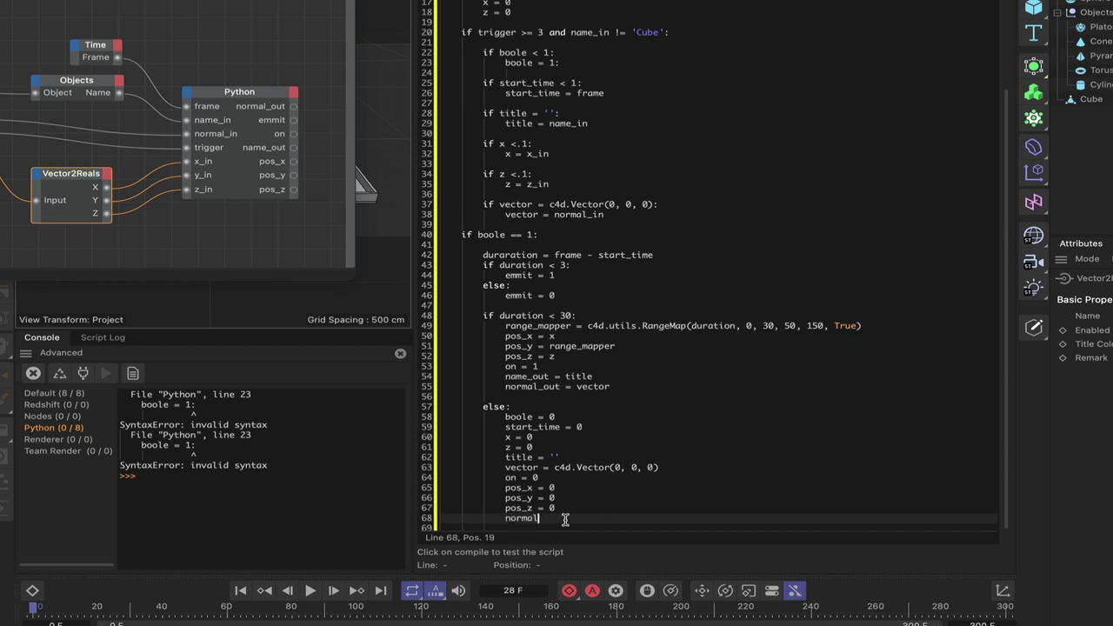
{"action": "type", "text": "normal_out = normal"}
{"action": "key", "text": "Return"}
Add an else branch at the indentation of "if boole == 1:" containing on = 0 and emmit = 0.
{"action": "key", "text": "BackSpace"}
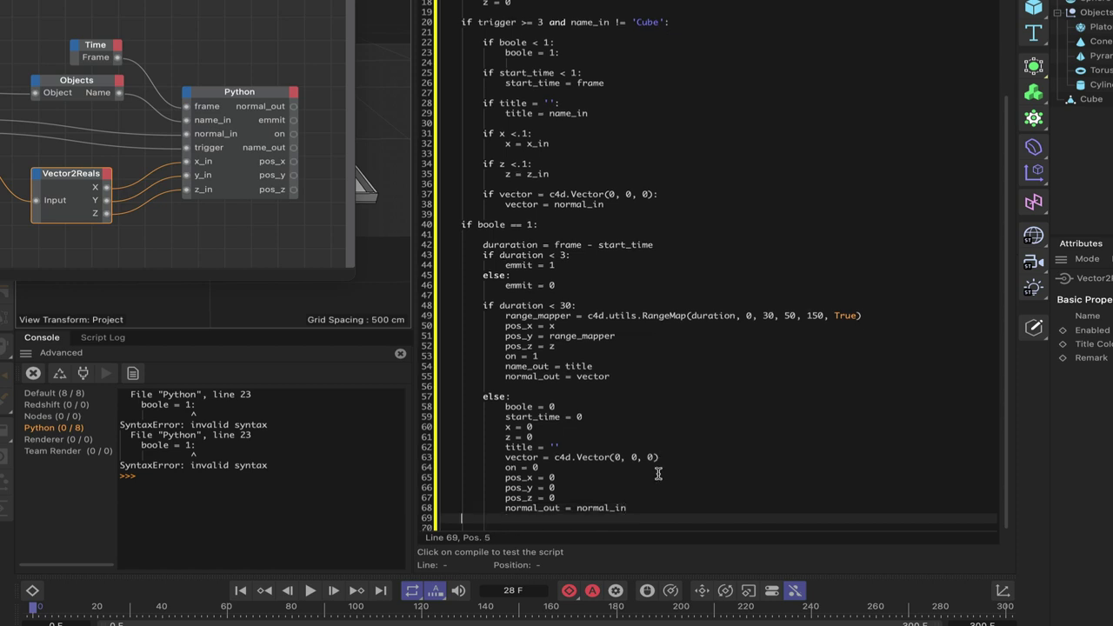
{"action": "key", "text": "Return"}
{"action": "type", "text": "else:"}
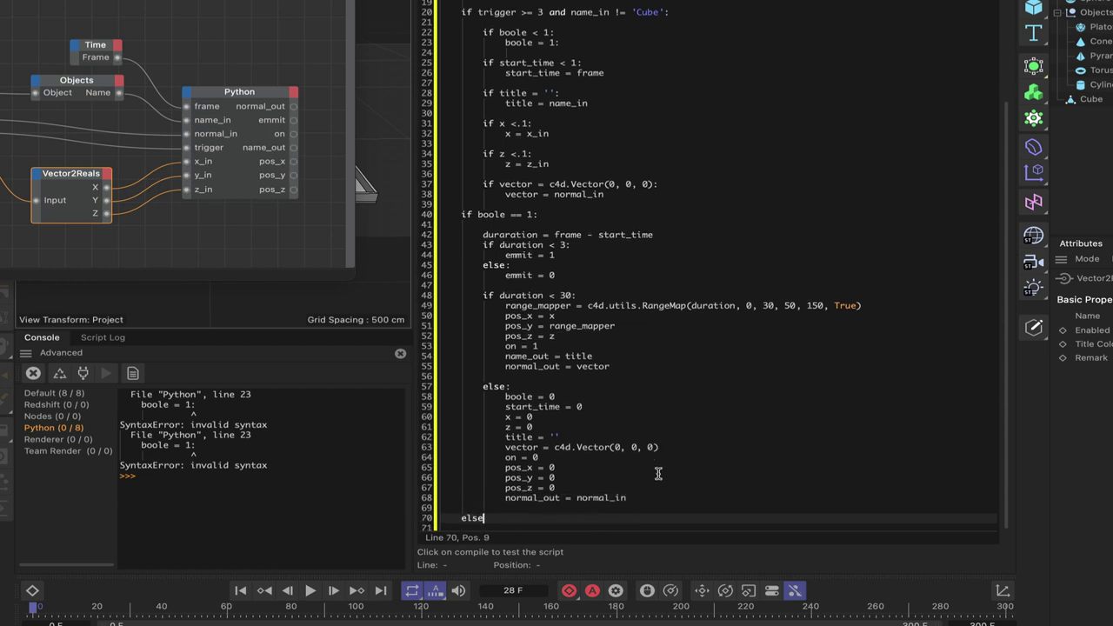
{"action": "key", "text": "BackSpace"}
{"action": "key", "text": "Return"}
{"action": "type", "text": "o"}
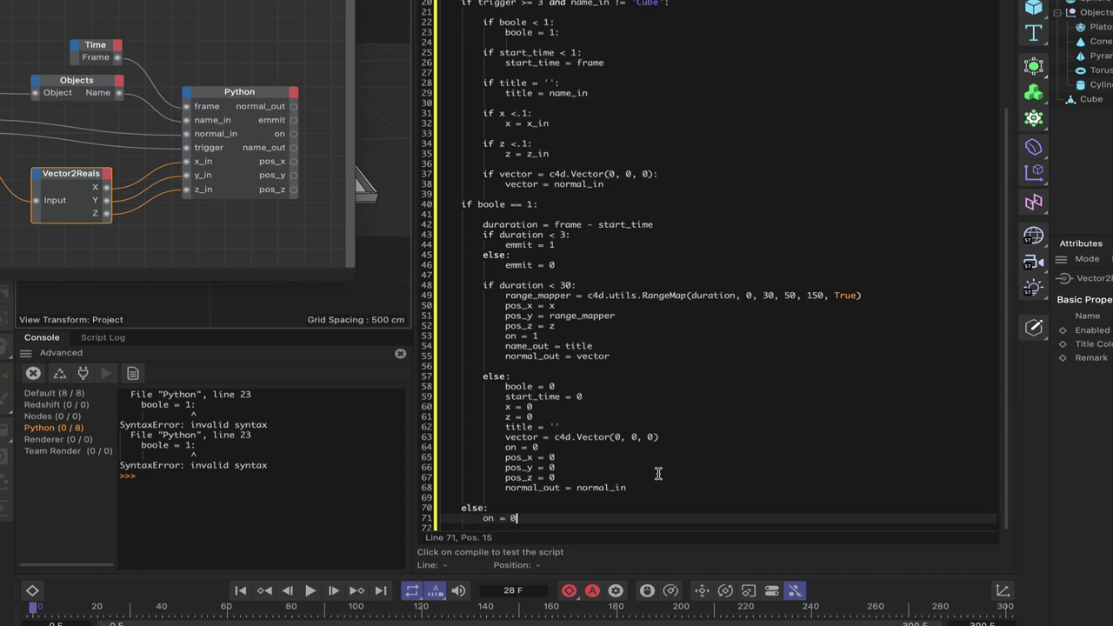
{"action": "type", "text": "n = 0"}
{"action": "key", "text": "Return"}
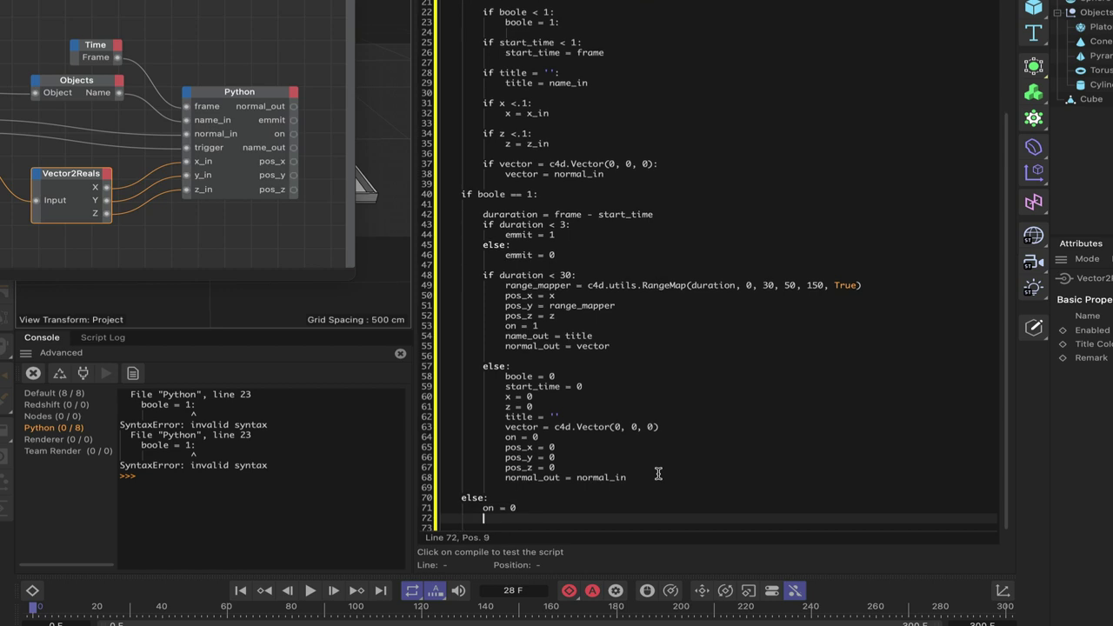
{"action": "type", "text": "emmit = 0"}
{"action": "scroll", "coordinate": [658, 473], "scroll_direction": "down", "scroll_amount": 1}
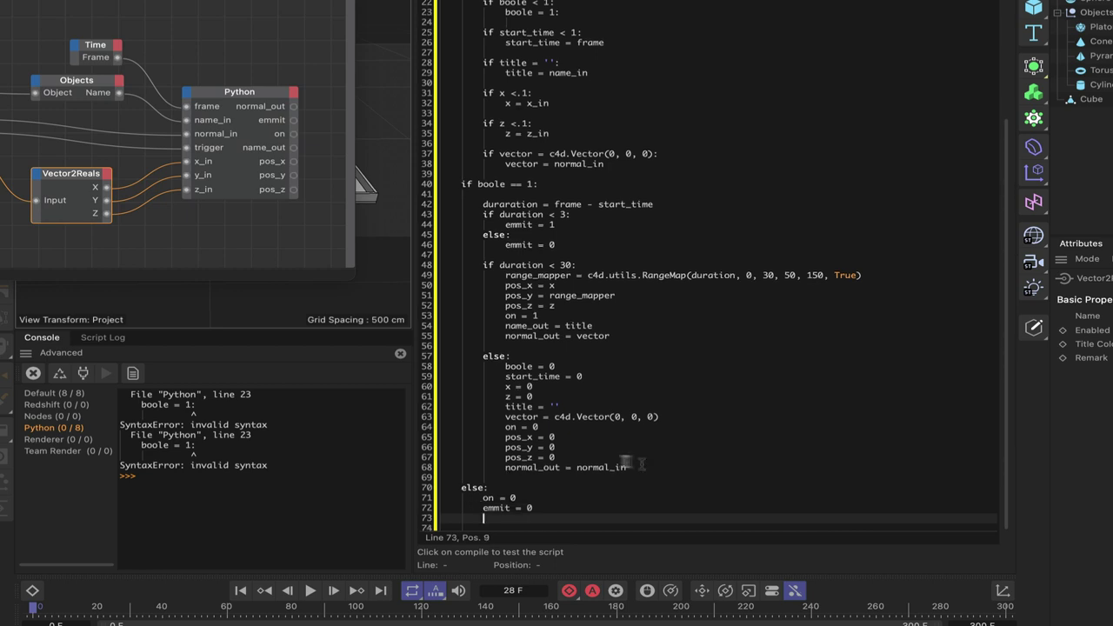
Copy the pos_x, pos_y and pos_z = 0 lines below emmit = 0 in the last else branch and correct their indentation.
{"action": "left_click_drag", "start_coordinate": [506, 438], "coordinate": [556, 457]}
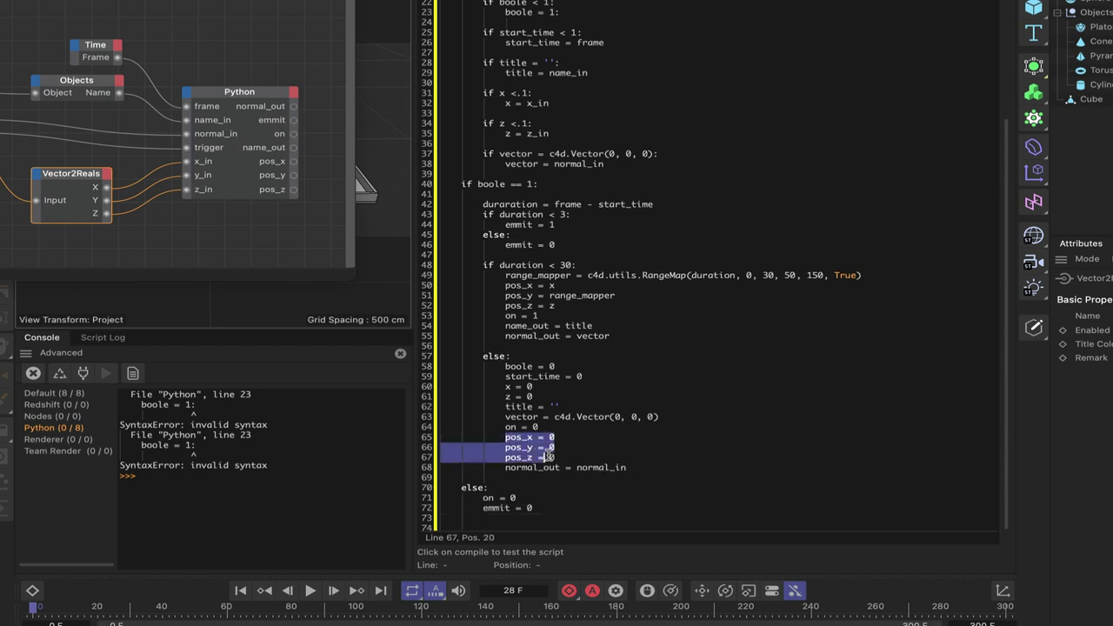
{"action": "key", "text": "ctrl+c"}
{"action": "left_click", "coordinate": [521, 516]}
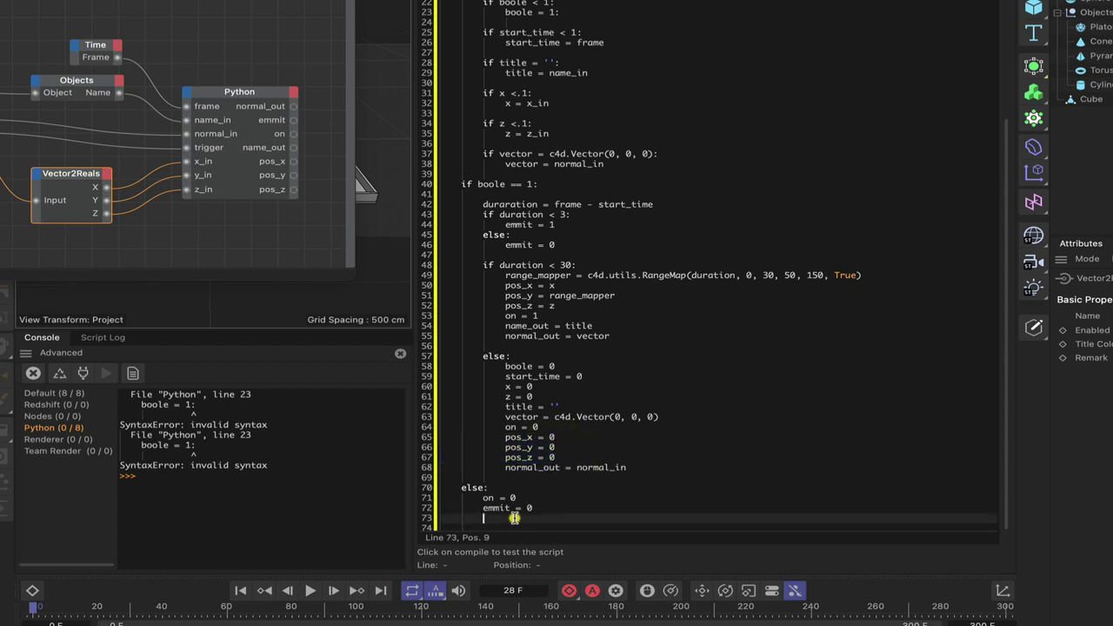
{"action": "key", "text": "ctrl+v"}
{"action": "left_click", "coordinate": [505, 508]}
{"action": "key", "text": "BackSpace"}
{"action": "key", "text": "BackSpace"}
{"action": "key", "text": "BackSpace"}
{"action": "key", "text": "BackSpace"}
{"action": "left_click", "coordinate": [506, 518]}
{"action": "key", "text": "BackSpace"}
{"action": "key", "text": "BackSpace"}
{"action": "key", "text": "BackSpace"}
{"action": "key", "text": "BackSpace"}
{"action": "scroll", "coordinate": [485, 5], "scroll_direction": "up", "scroll_amount": 1}
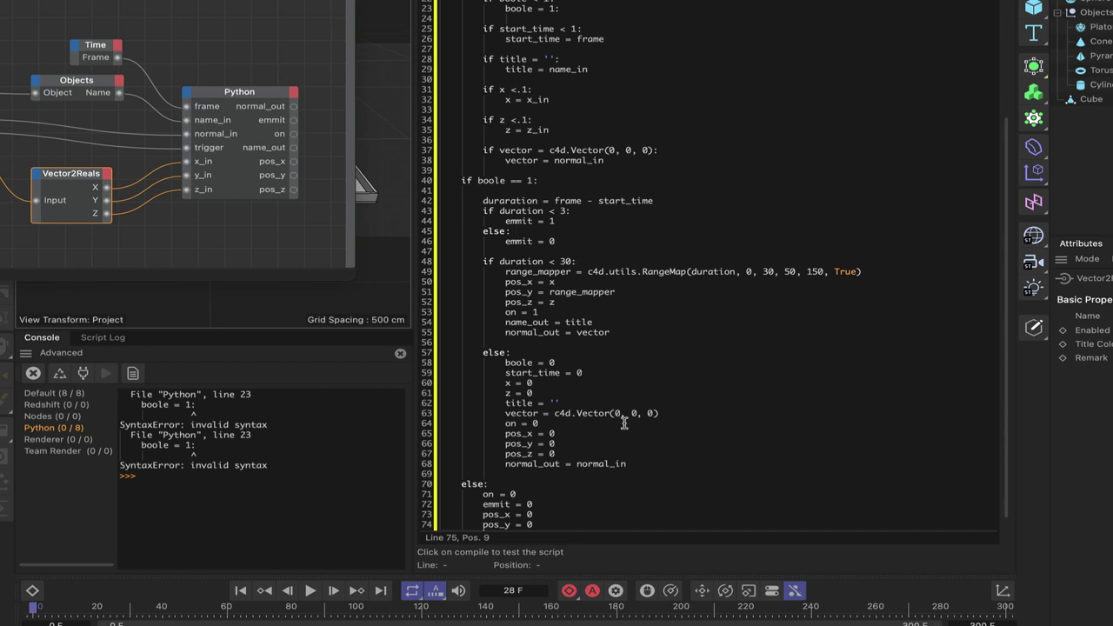
Copy normal_out = normal_in from line 68 below pos_z = 0 in the last else branch, matching that block's indentation.
{"action": "scroll", "coordinate": [625, 424], "scroll_direction": "down", "scroll_amount": 1}
{"action": "left_click", "coordinate": [567, 504]}
{"action": "key", "text": "BackSpace"}
{"action": "key", "text": "BackSpace"}
{"action": "key", "text": "BackSpace"}
{"action": "key", "text": "BackSpace"}
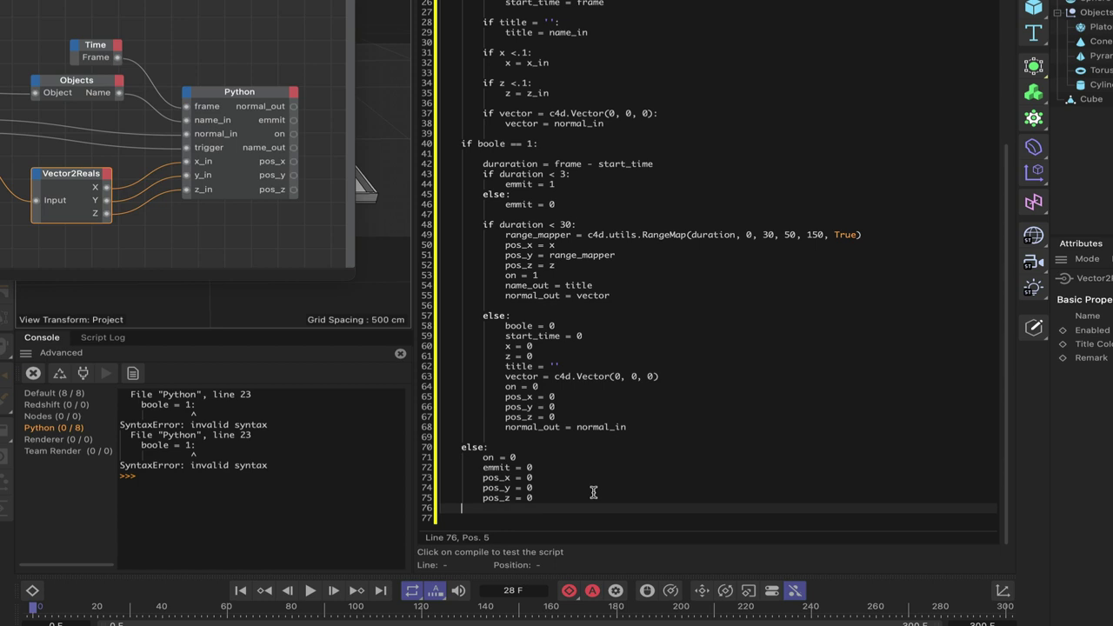
{"action": "left_click_drag", "start_coordinate": [503, 427], "coordinate": [640, 431]}
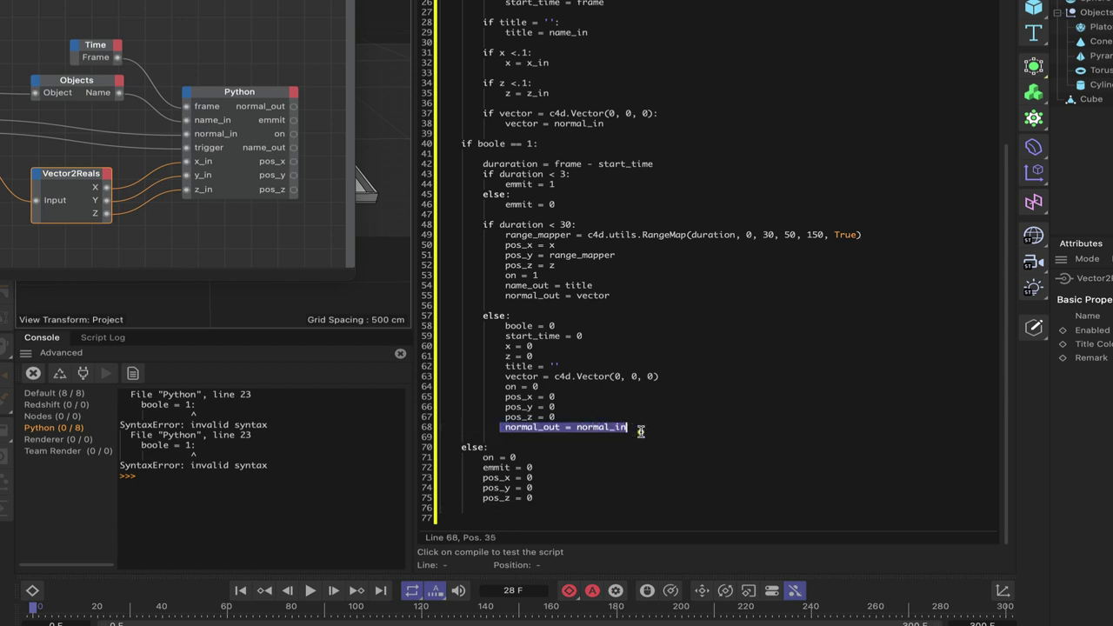
{"action": "left_click", "coordinate": [503, 508]}
{"action": "key", "text": "BackSpace"}
{"action": "key", "text": "BackSpace"}
{"action": "key", "text": "BackSpace"}
{"action": "key", "text": "BackSpace"}
{"action": "key", "text": "BackSpace"}
{"action": "key", "text": "BackSpace"}
{"action": "key", "text": "BackSpace"}
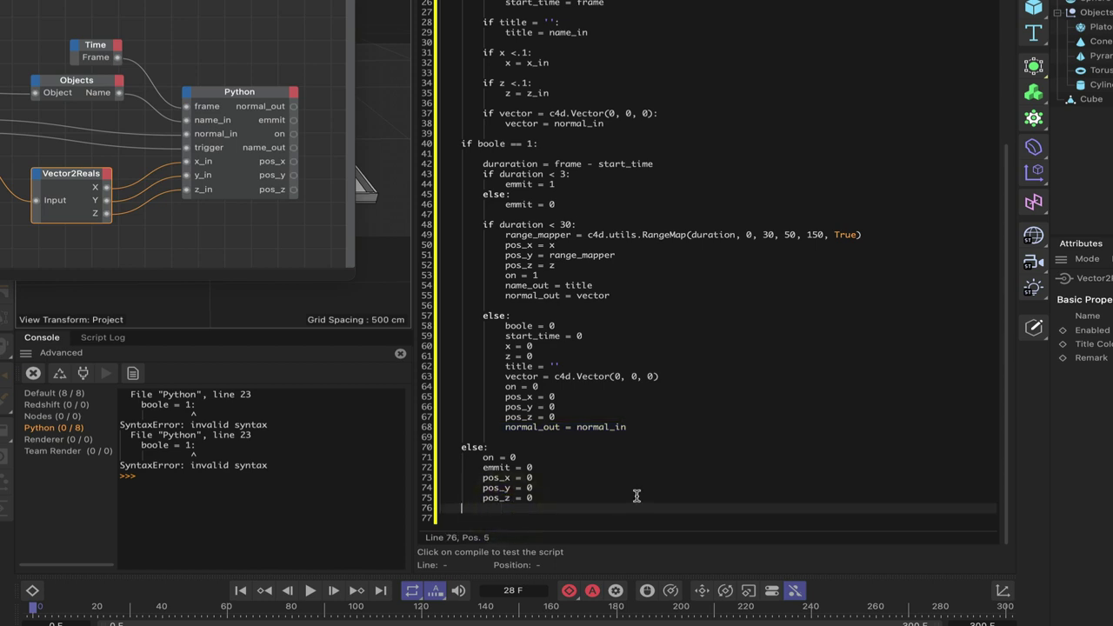
{"action": "key", "text": "ctrl+v"}
{"action": "left_click", "coordinate": [488, 507]}
{"action": "key", "text": "BackSpace"}
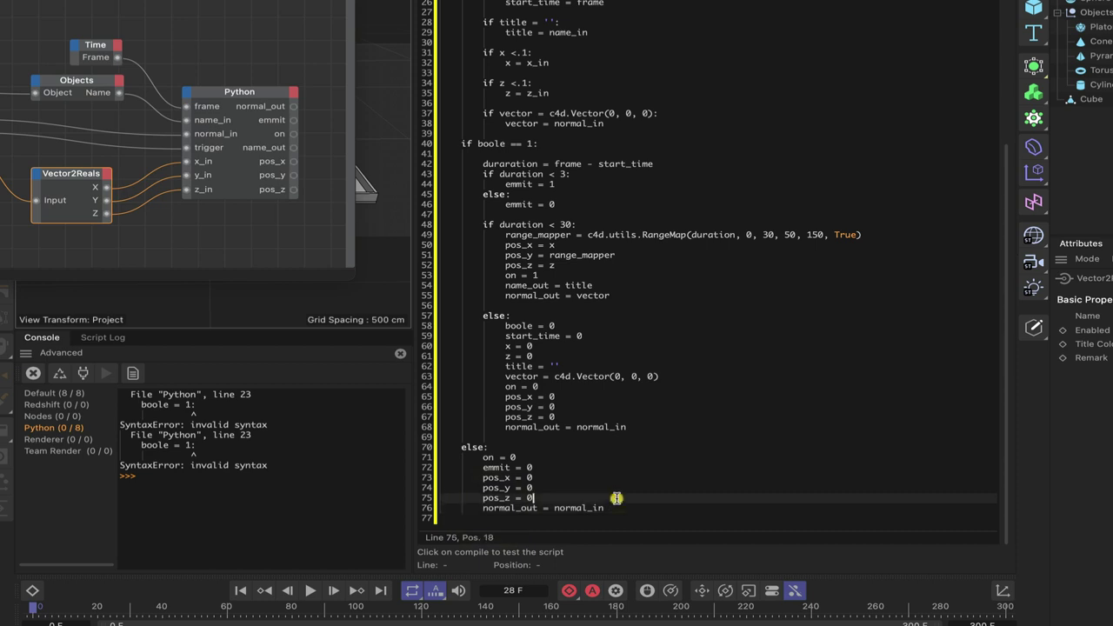
Add name_out = '' below the normal_out line at the end of the last else branch.
{"action": "left_click", "coordinate": [613, 507]}
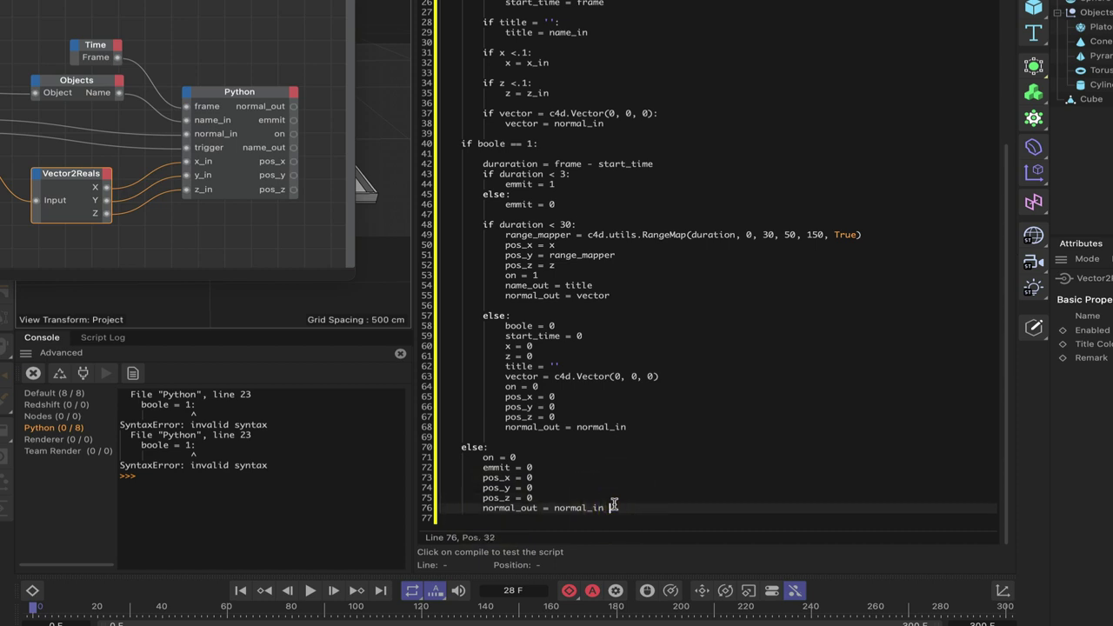
{"action": "key", "text": "Return"}
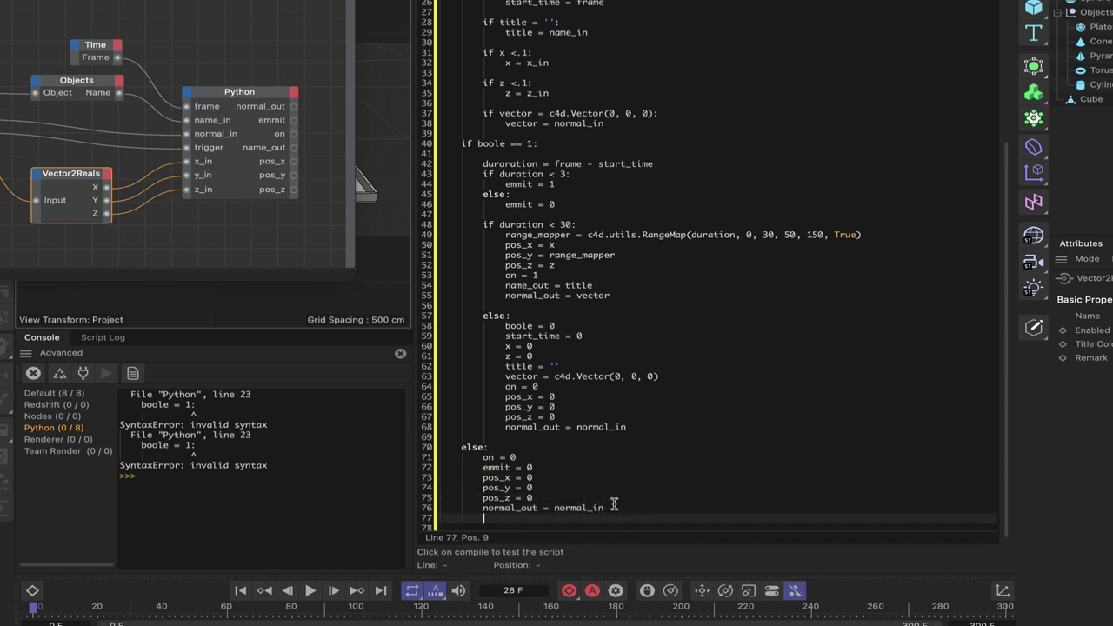
{"action": "type", "text": "name out = ''"}
{"action": "left_click", "coordinate": [586, 523]}
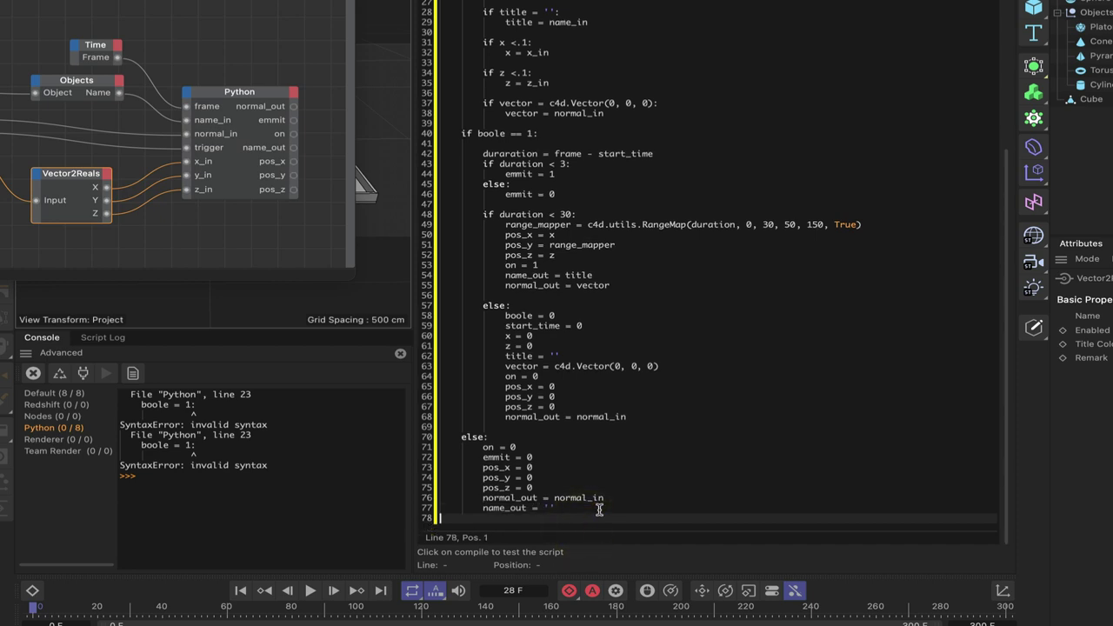
{"action": "scroll", "coordinate": [611, 432], "scroll_direction": "up", "scroll_amount": 5}
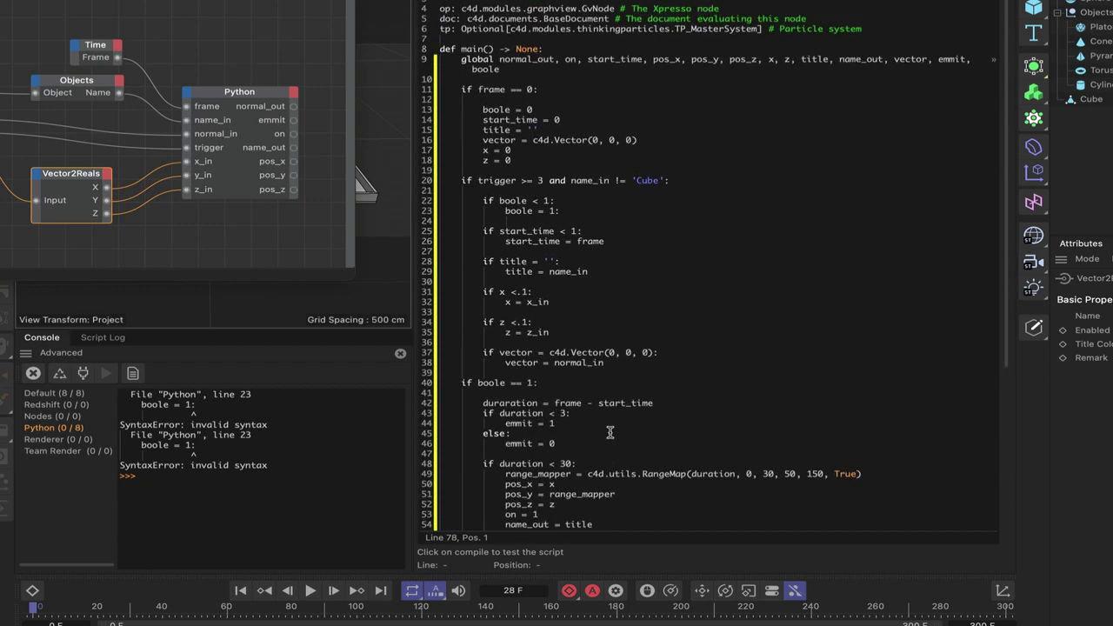
{"action": "scroll", "coordinate": [610, 432], "scroll_direction": "down", "scroll_amount": 5}
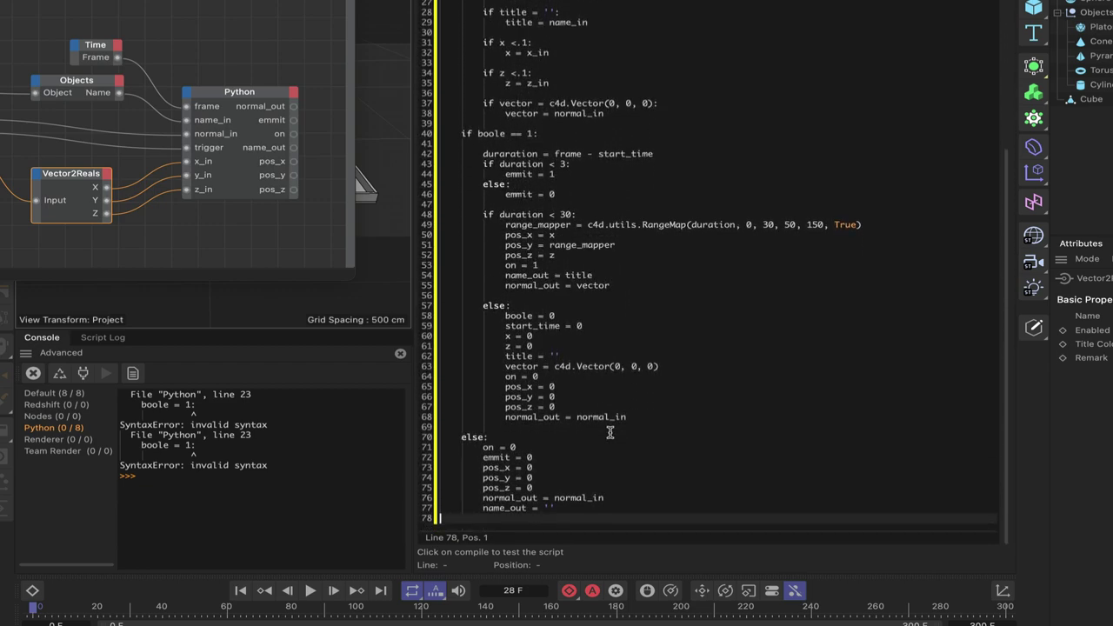
{"action": "scroll", "coordinate": [610, 432], "scroll_direction": "up", "scroll_amount": 5}
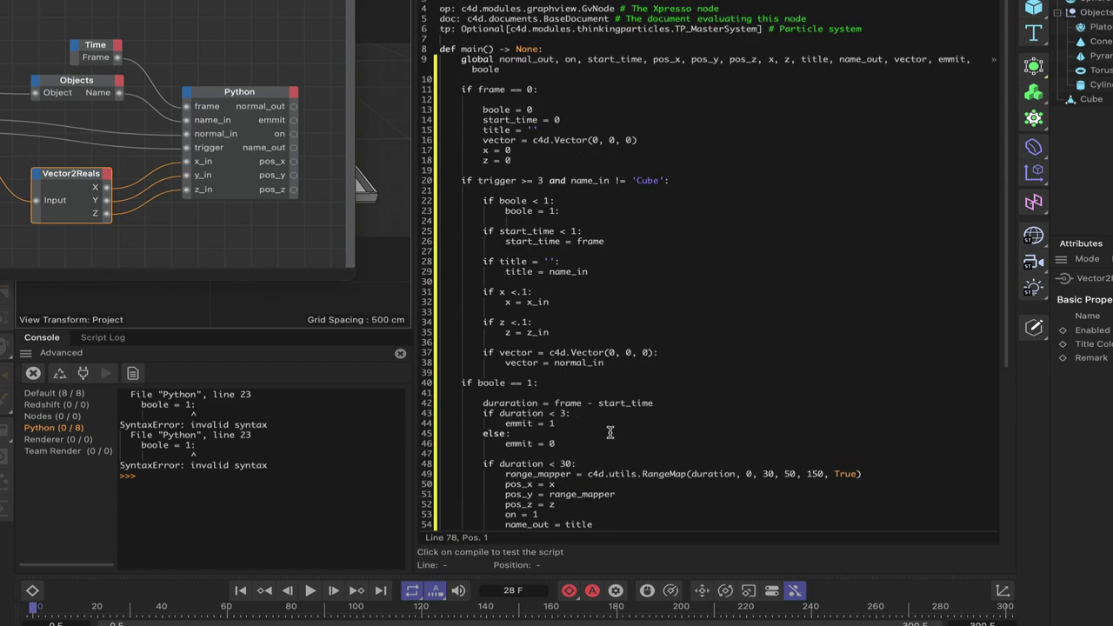
{"action": "scroll", "coordinate": [610, 432], "scroll_direction": "down", "scroll_amount": 5}
{"action": "scroll", "coordinate": [610, 433], "scroll_direction": "up", "scroll_amount": 5}
{"action": "scroll", "coordinate": [611, 432], "scroll_direction": "down", "scroll_amount": 5}
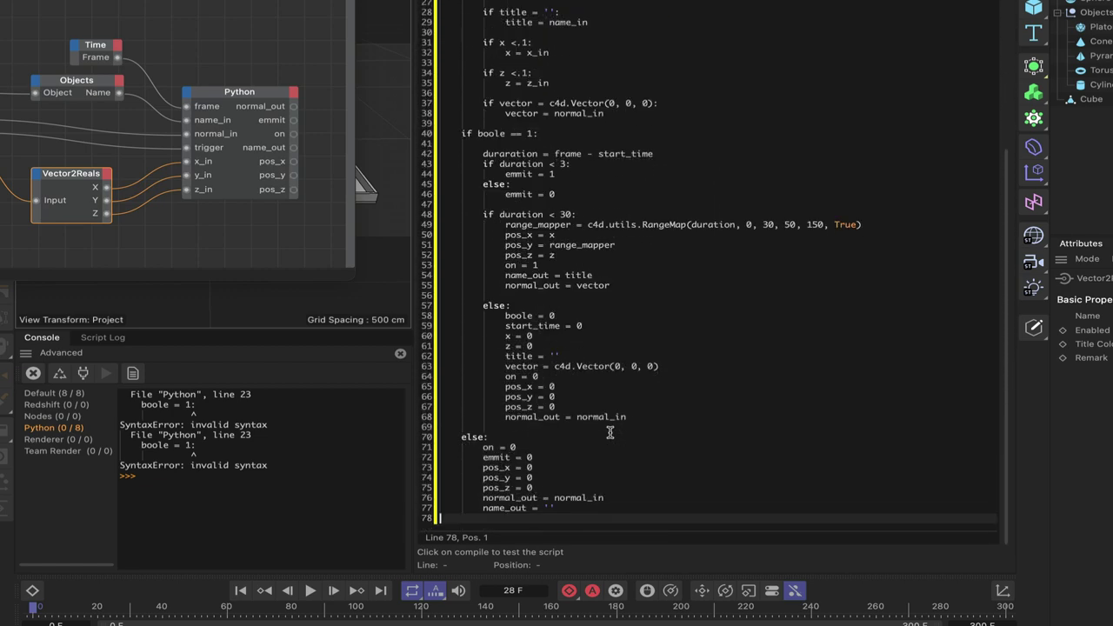
Review the whole Python script, from the global declarations down to the final else branch.
{"action": "scroll", "coordinate": [610, 356], "scroll_direction": "up", "scroll_amount": 3}
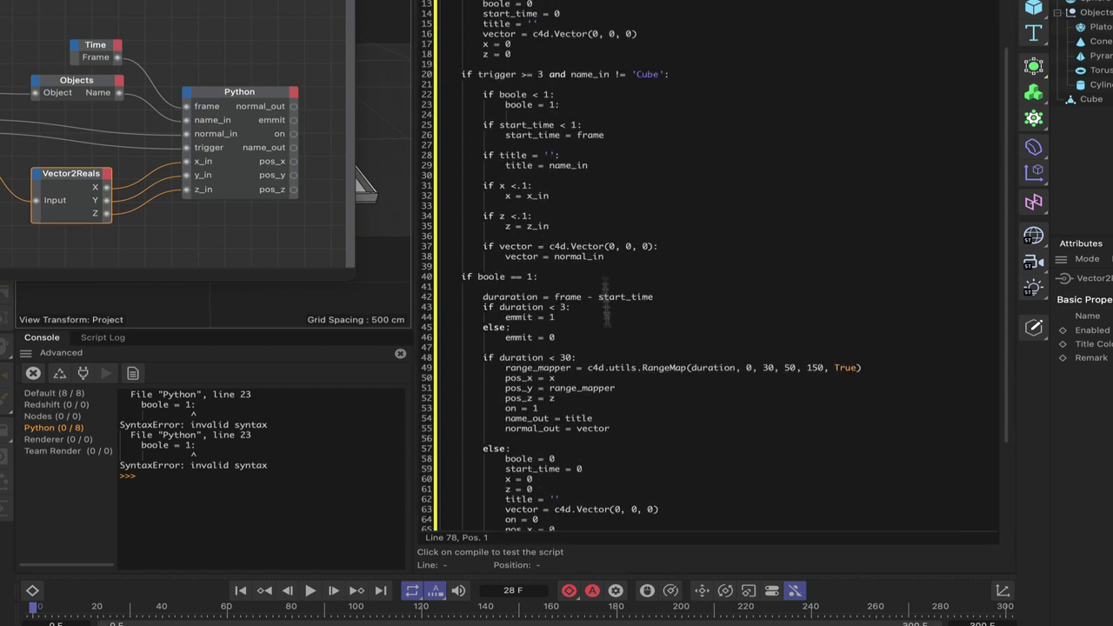
{"action": "scroll", "coordinate": [598, 46], "scroll_direction": "up", "scroll_amount": 2}
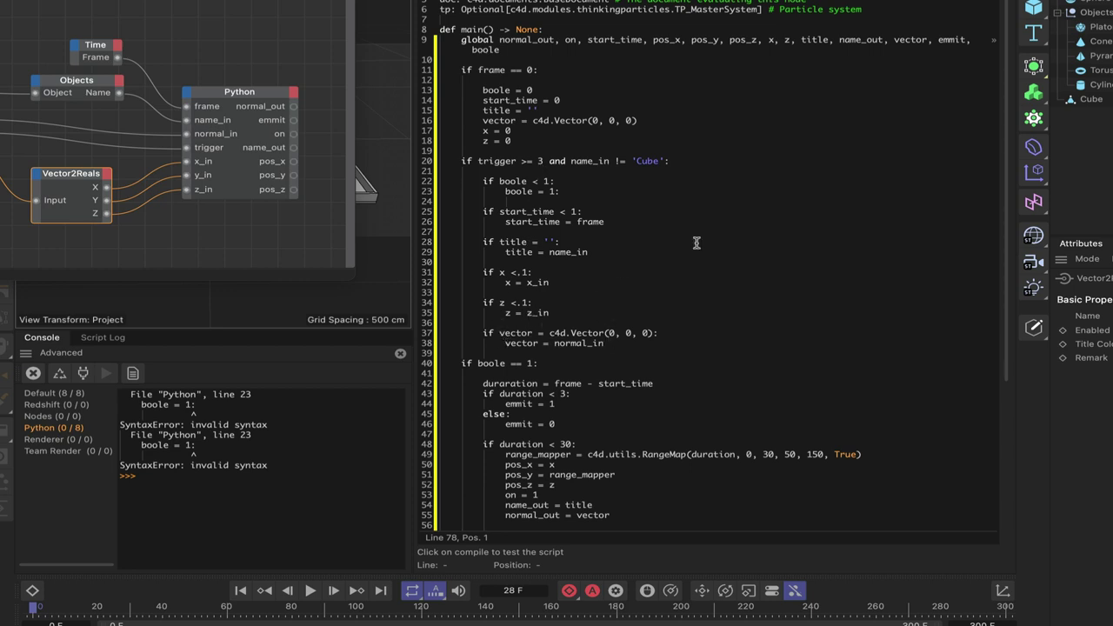
{"action": "scroll", "coordinate": [695, 243], "scroll_direction": "down", "scroll_amount": 6}
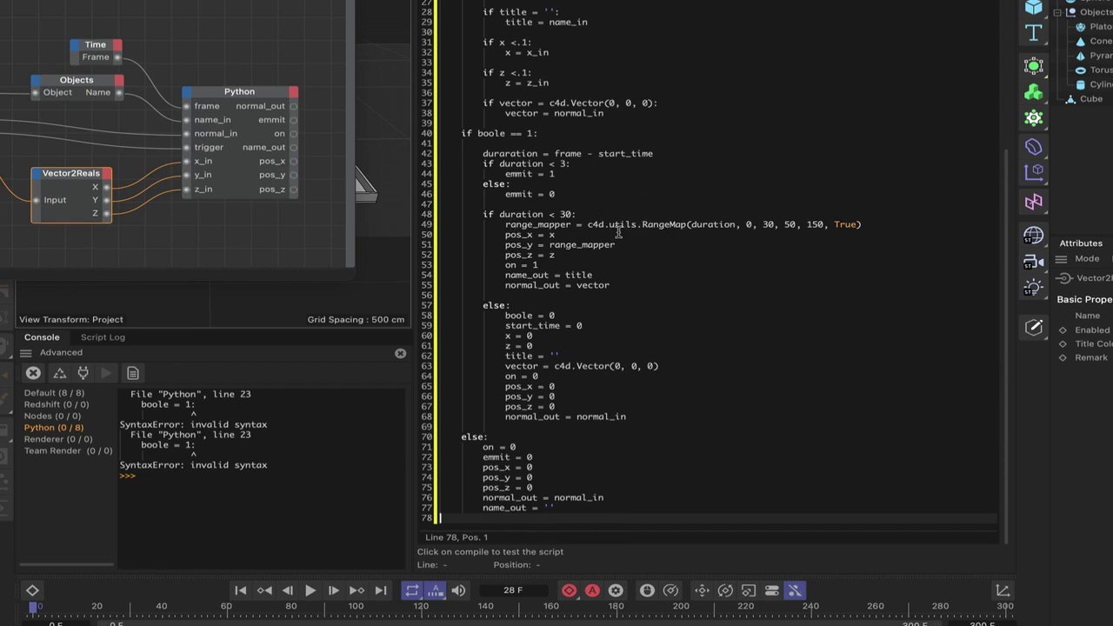
{"action": "scroll", "coordinate": [618, 233], "scroll_direction": "up", "scroll_amount": 8}
{"action": "scroll", "coordinate": [619, 232], "scroll_direction": "down", "scroll_amount": 8}
Add name_out = '' below normal_out = normal_in in the else branch of "if duration < 30:".
{"action": "key", "text": "Tab"}
{"action": "key", "text": "Tab"}
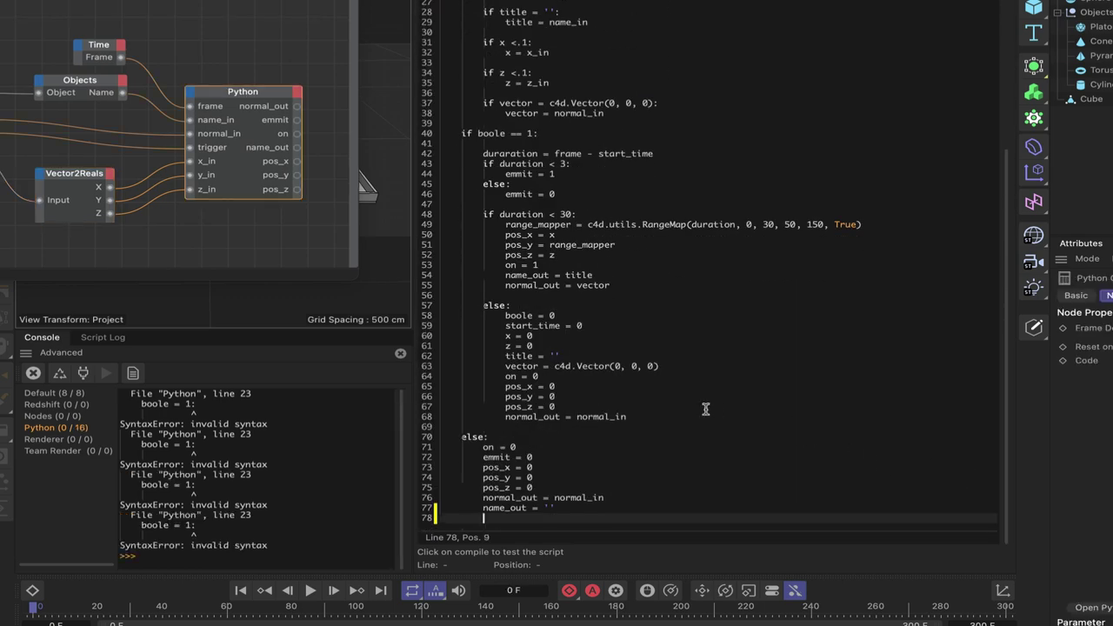
{"action": "left_click", "coordinate": [653, 415]}
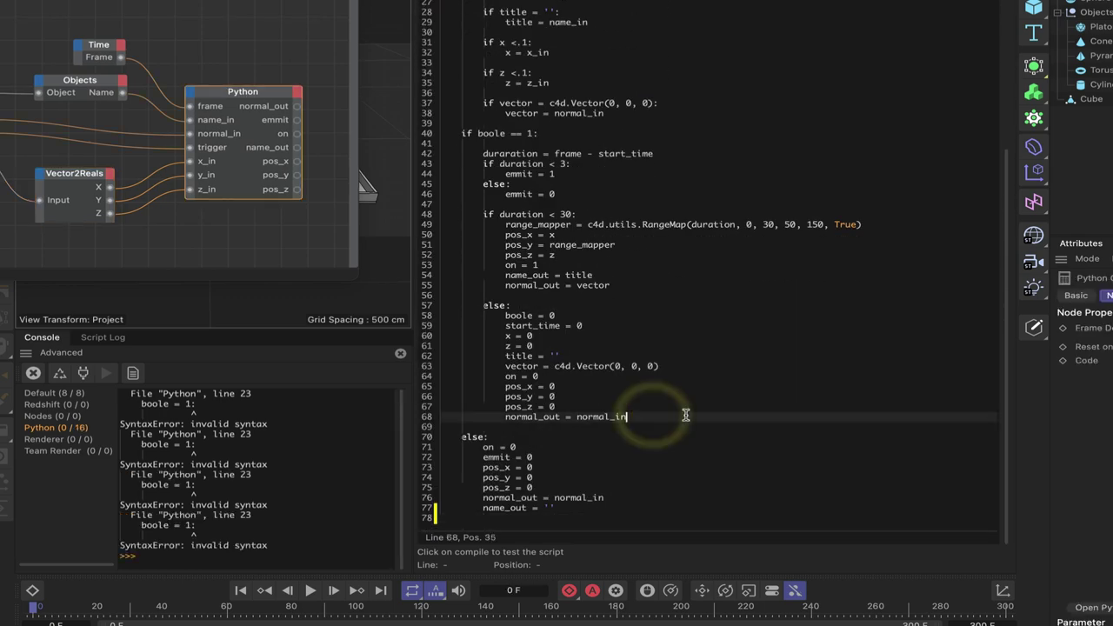
{"action": "key", "text": "Return"}
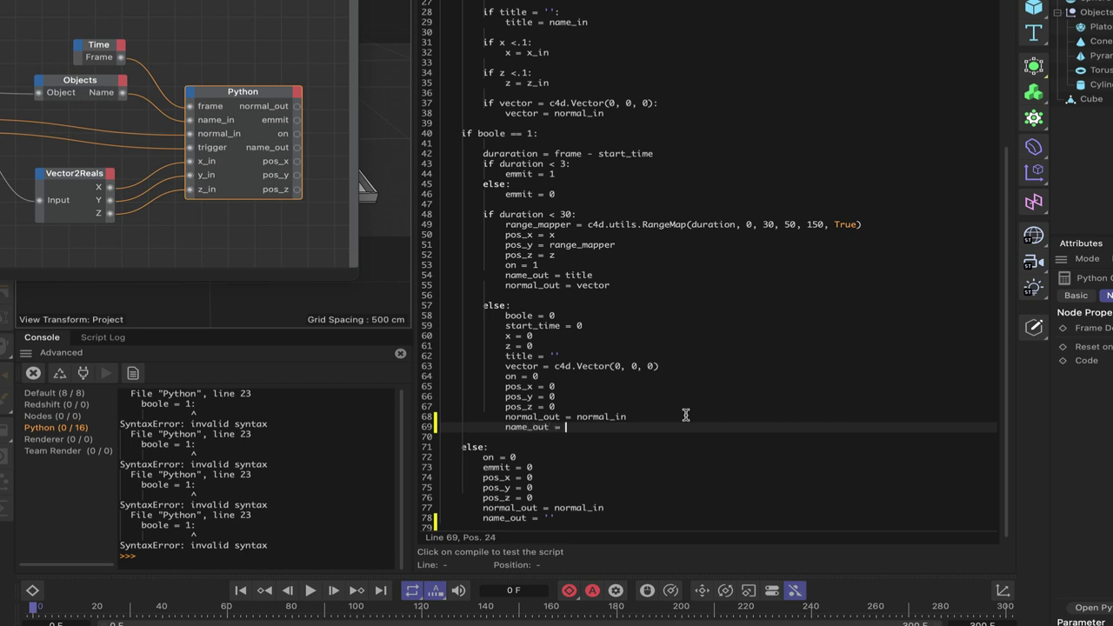
{"action": "type", "text": "'"}
{"action": "left_click", "coordinate": [628, 416]}
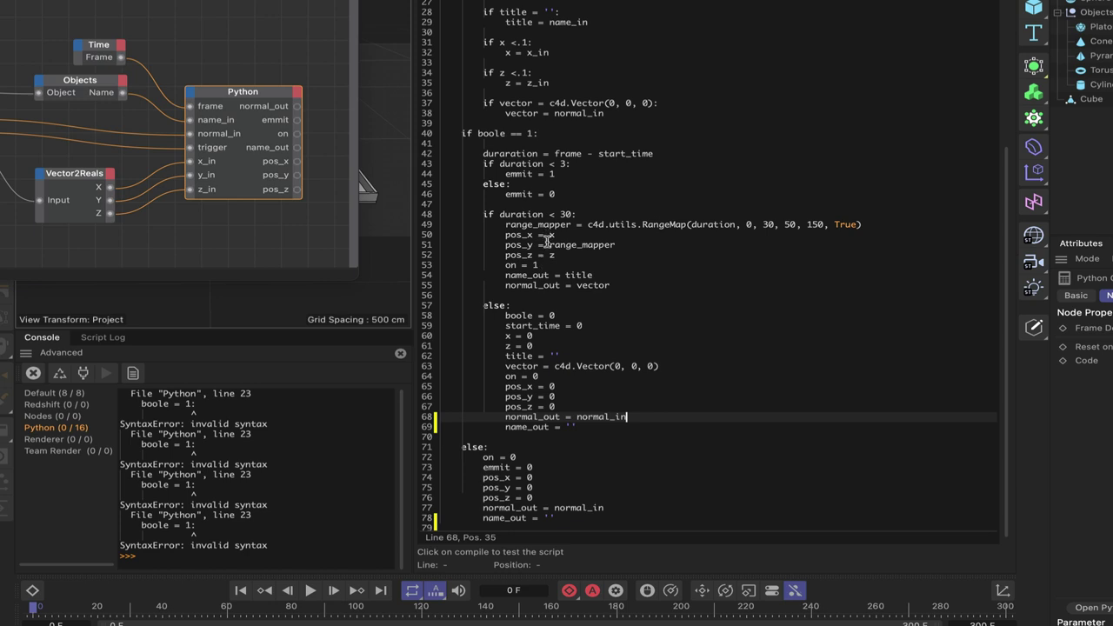
Clear the Python console and make the title and vector conditions on lines 28 and 37 compare with ==.
{"action": "scroll", "coordinate": [554, 214], "scroll_direction": "up", "scroll_amount": 5}
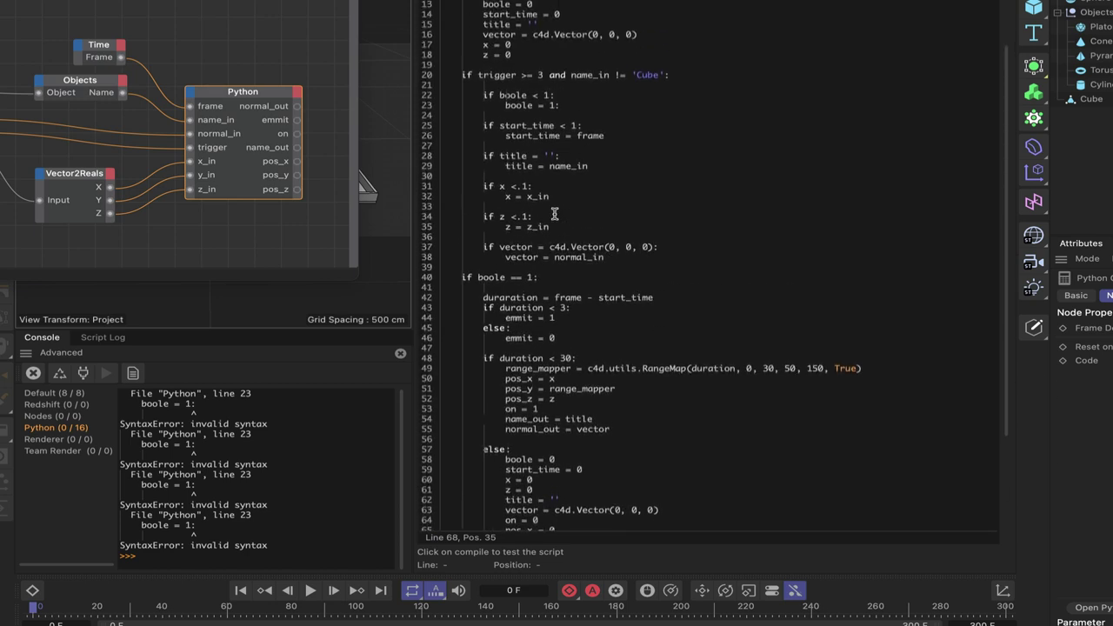
{"action": "left_click", "coordinate": [555, 107]}
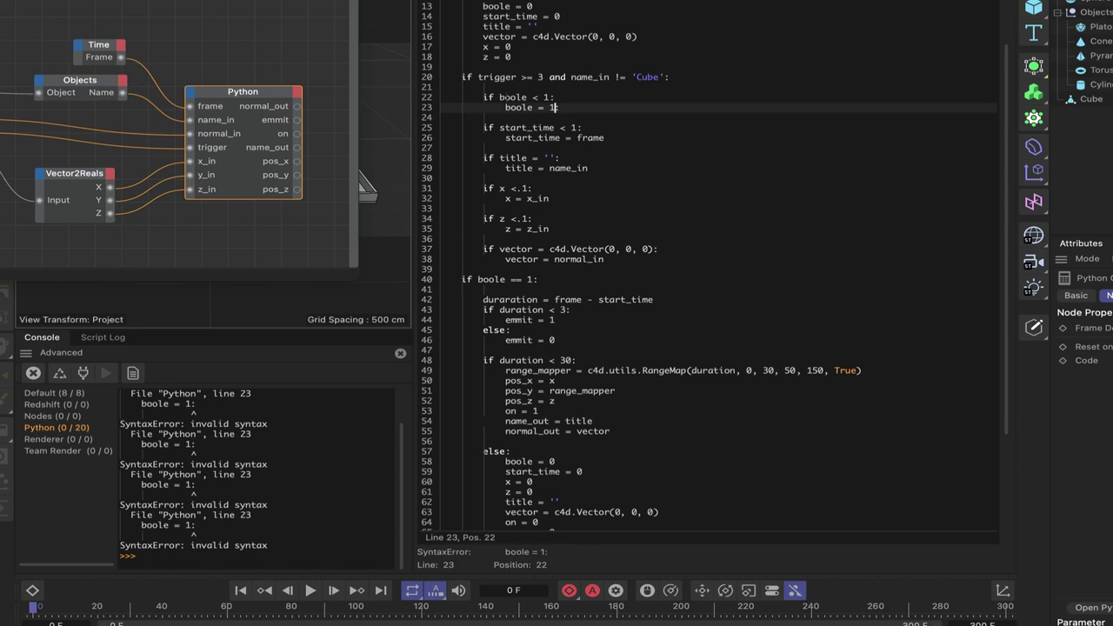
{"action": "left_click", "coordinate": [401, 354]}
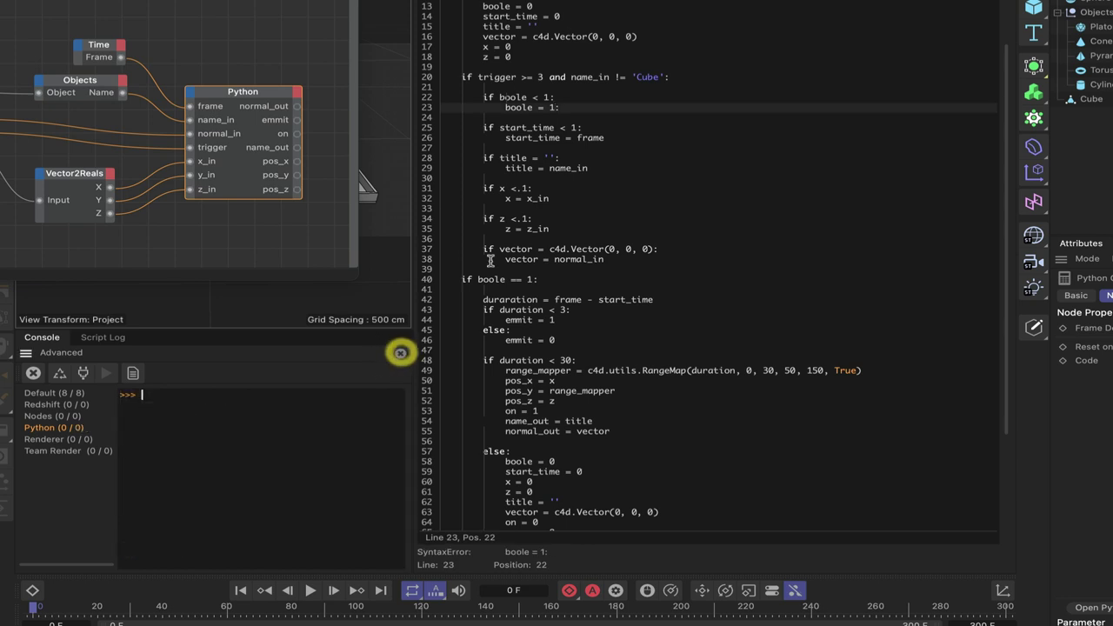
{"action": "left_click", "coordinate": [532, 158]}
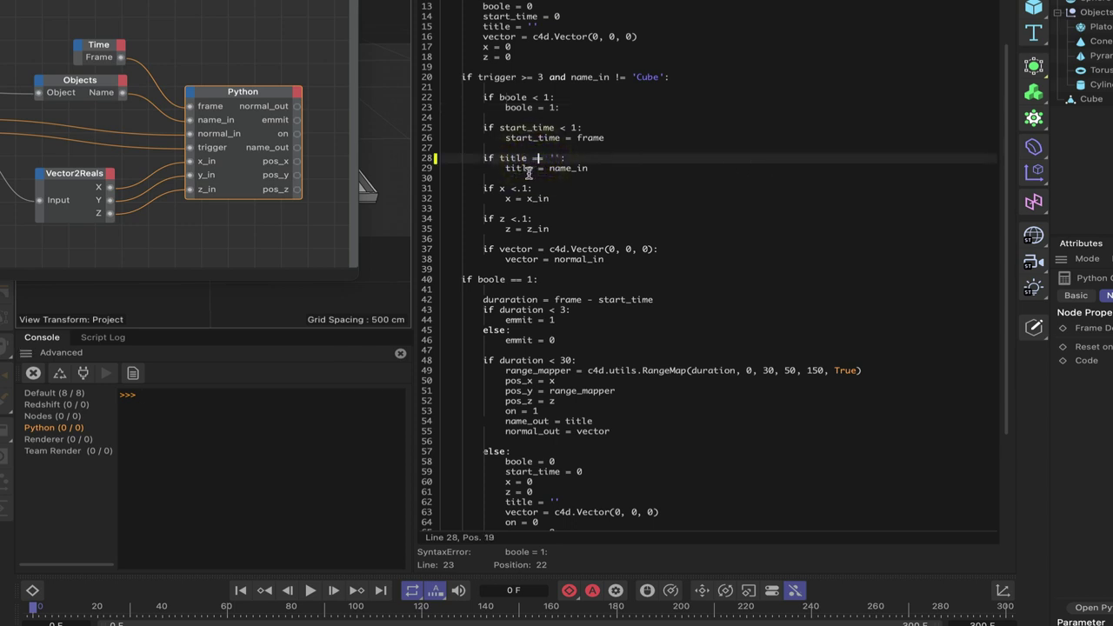
{"action": "type", "text": "="}
{"action": "left_click", "coordinate": [549, 249]}
{"action": "type", "text": "="}
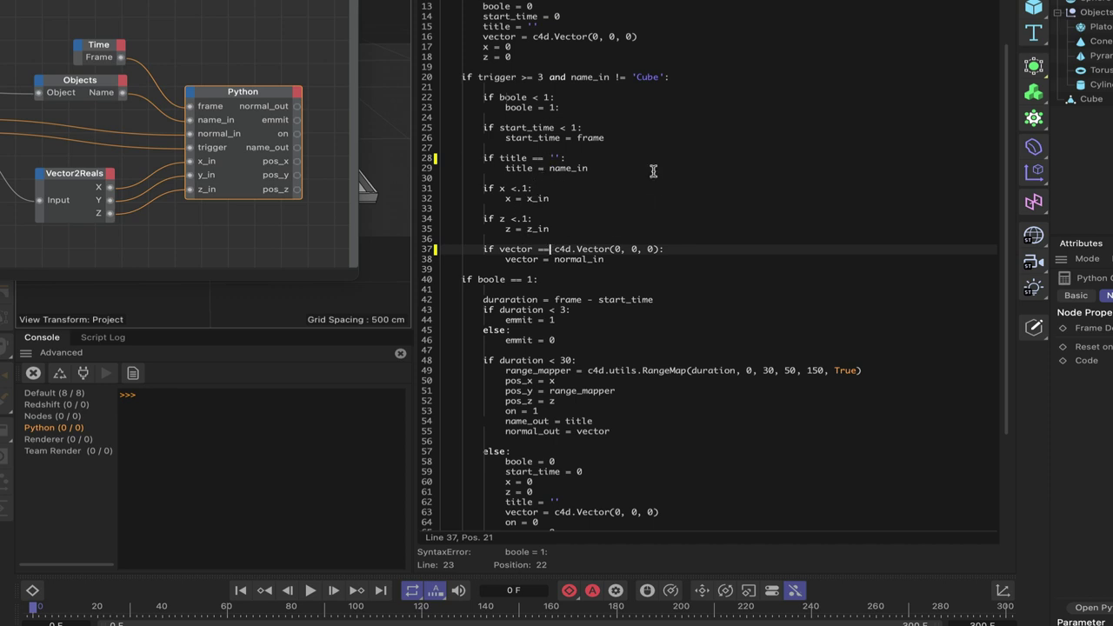
Check the remaining conditions and assignments throughout the script for further syntax errors.
{"action": "scroll", "coordinate": [659, 188], "scroll_direction": "down", "scroll_amount": 5}
{"action": "scroll", "coordinate": [661, 190], "scroll_direction": "down", "scroll_amount": 2}
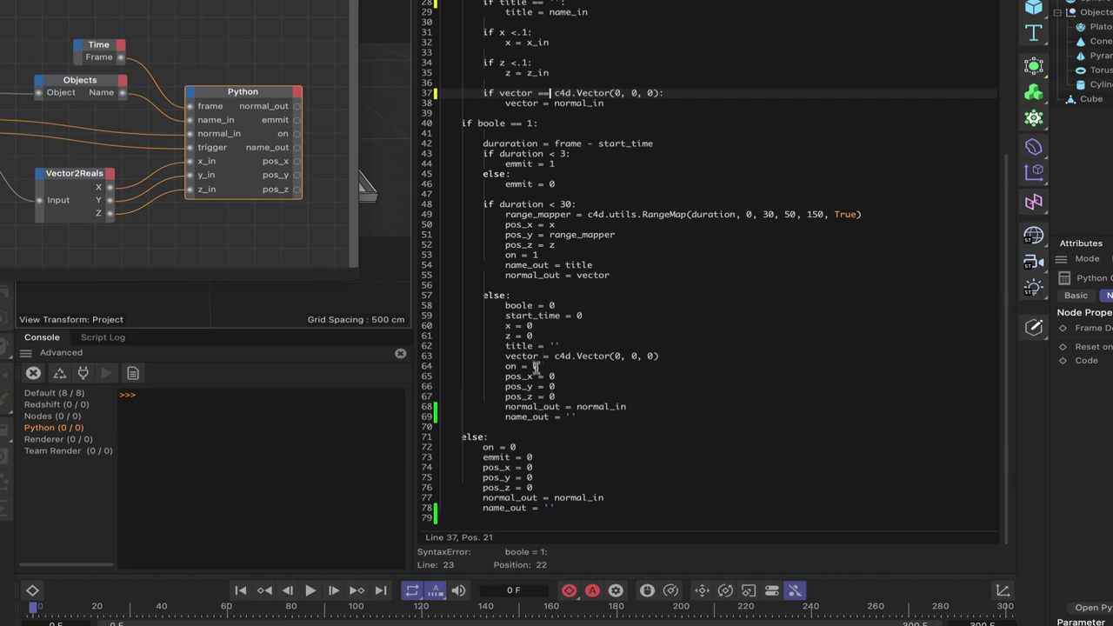
{"action": "scroll", "coordinate": [524, 427], "scroll_direction": "up", "scroll_amount": 9}
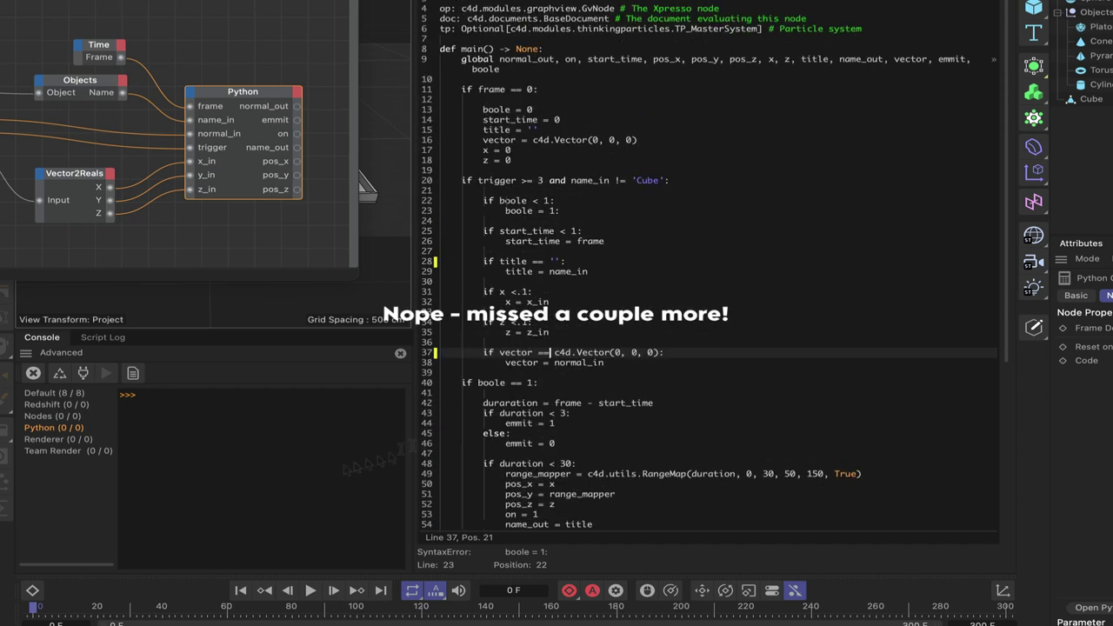
{"action": "scroll", "coordinate": [517, 221], "scroll_direction": "down", "scroll_amount": 2}
{"action": "scroll", "coordinate": [518, 220], "scroll_direction": "up", "scroll_amount": 1}
{"action": "scroll", "coordinate": [518, 220], "scroll_direction": "down", "scroll_amount": 6}
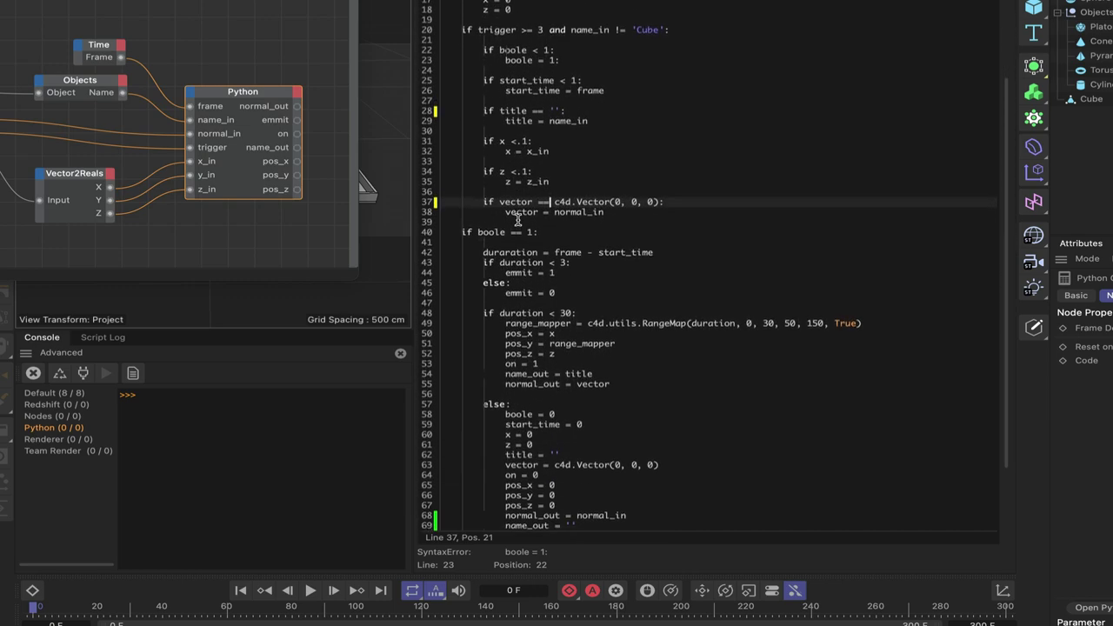
{"action": "scroll", "coordinate": [563, 332], "scroll_direction": "down", "scroll_amount": 1}
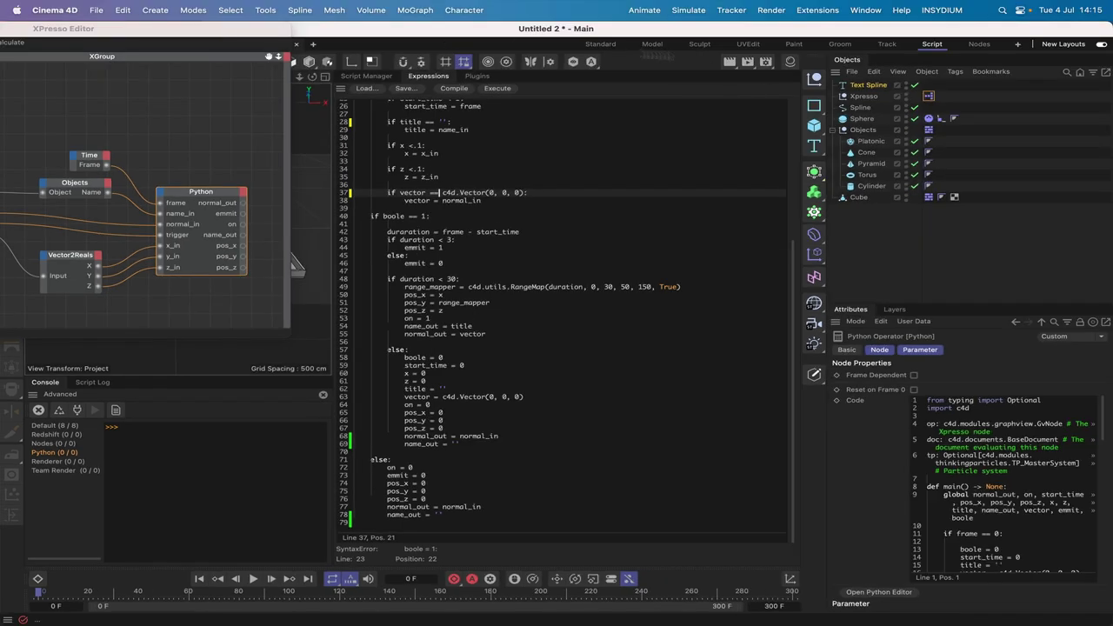
Switch to the Standard layout, open the XPresso tag's node graph, and enlarge its window to make room beside the Python node.
{"action": "left_click", "coordinate": [602, 45]}
{"action": "double_click", "coordinate": [927, 97]}
{"action": "left_click_drag", "start_coordinate": [929, 100], "coordinate": [320, 38]}
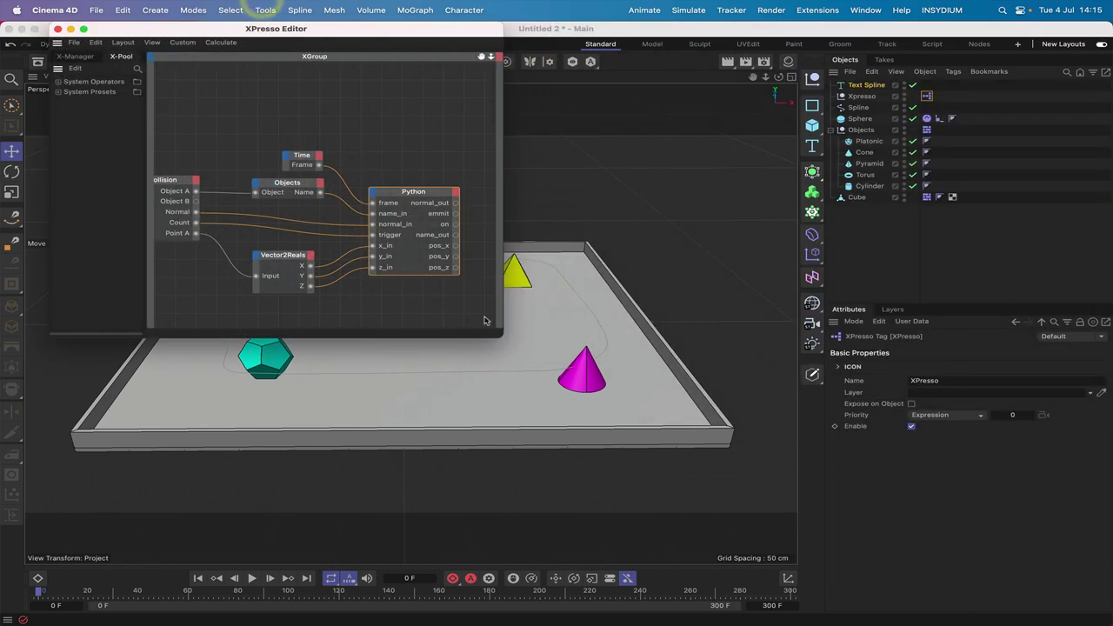
{"action": "left_click_drag", "start_coordinate": [502, 336], "coordinate": [844, 348]}
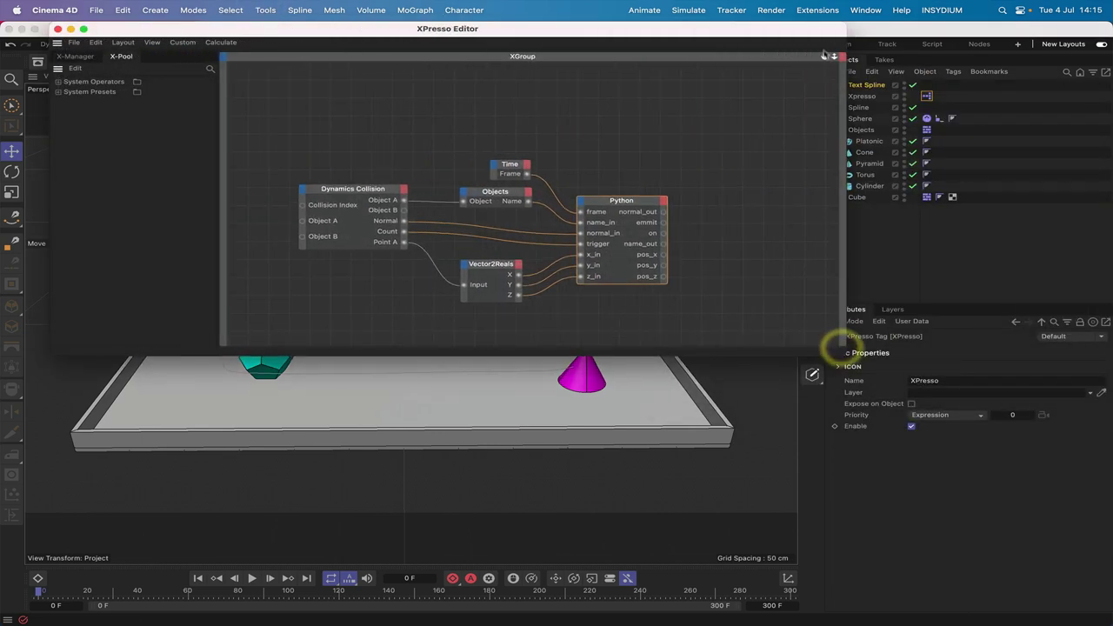
{"action": "left_click_drag", "start_coordinate": [825, 57], "coordinate": [769, 28]}
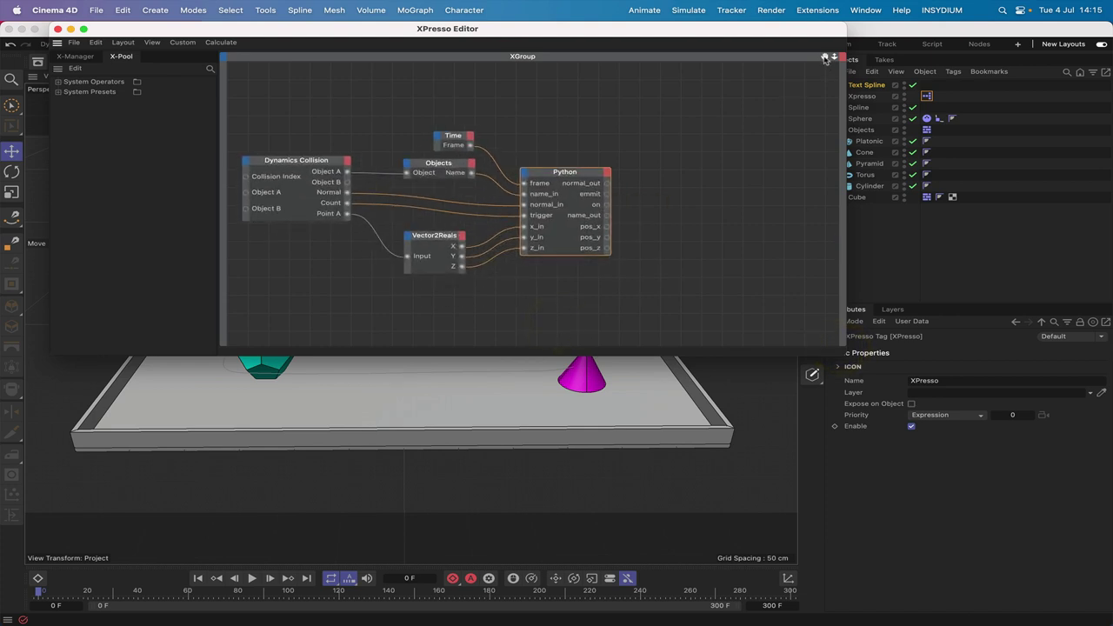
Add a Text Spline object node with its Text Spline string input to the graph and place it well beyond the Python node's outputs.
{"action": "middle_click_drag", "start_coordinate": [637, 334], "coordinate": [514, 473]}
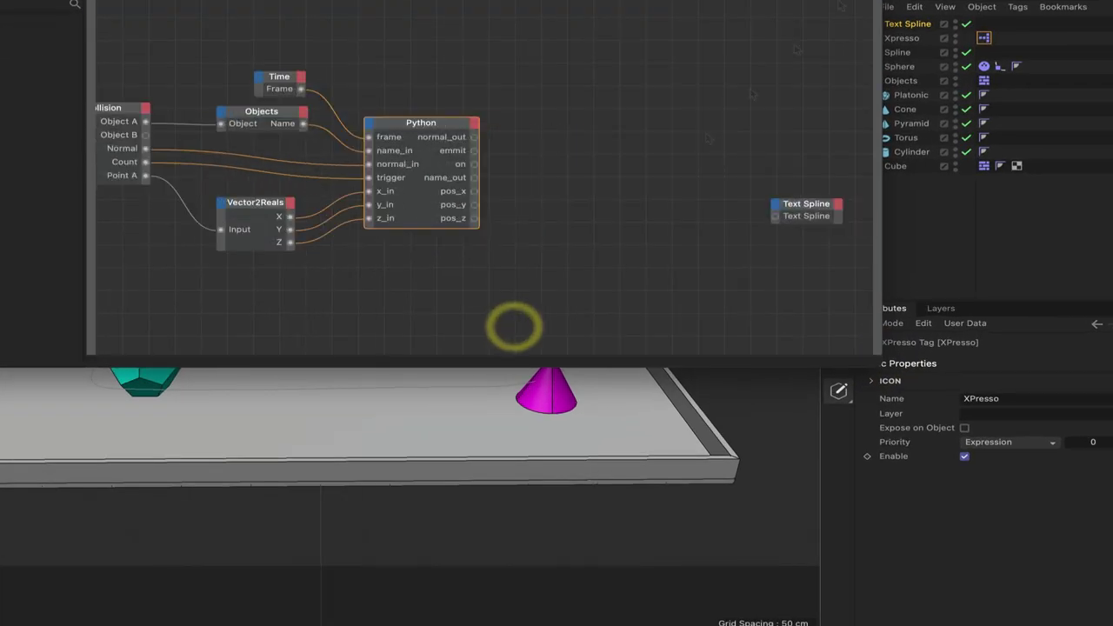
{"action": "middle_click_drag", "start_coordinate": [807, 348], "coordinate": [801, 247]}
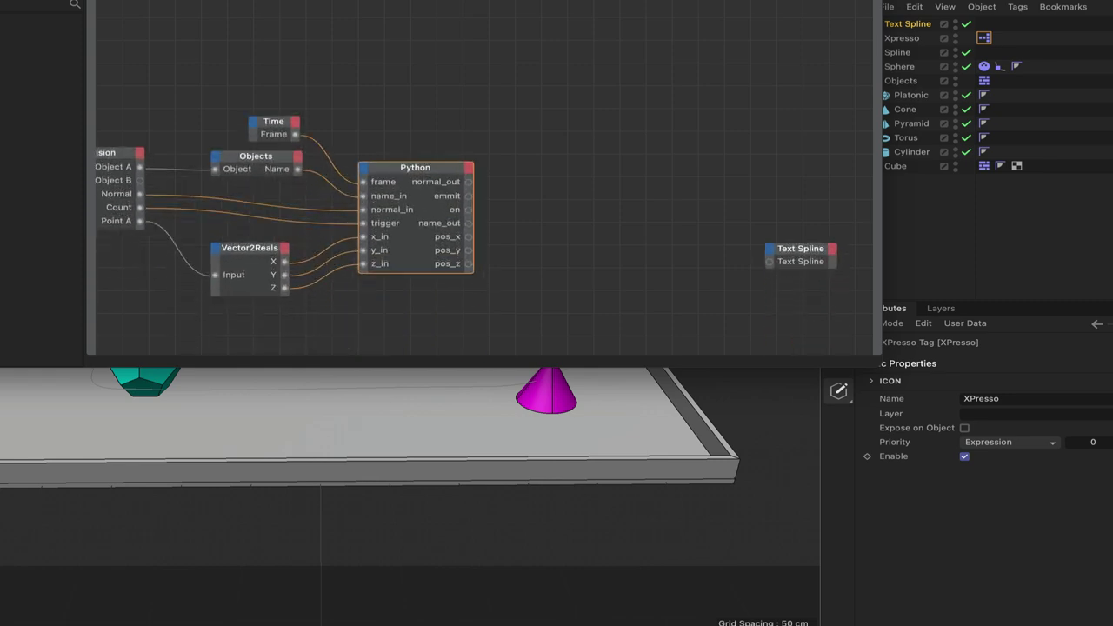
{"action": "left_click_drag", "start_coordinate": [805, 252], "coordinate": [649, 231]}
{"action": "left_click", "coordinate": [648, 230]}
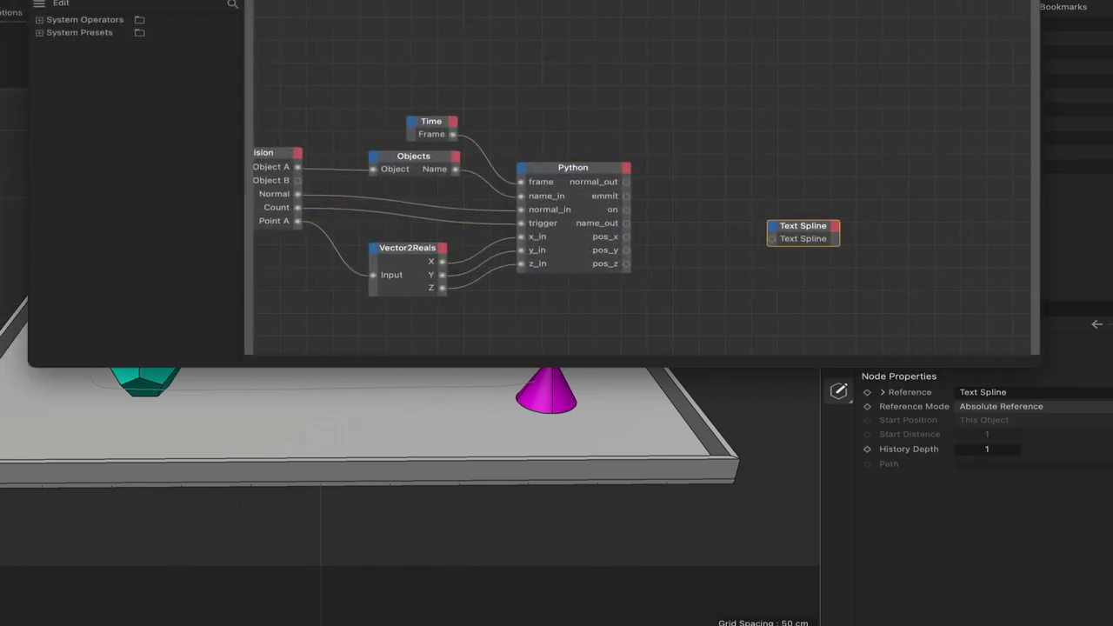
{"action": "left_click_drag", "start_coordinate": [811, 222], "coordinate": [857, 178]}
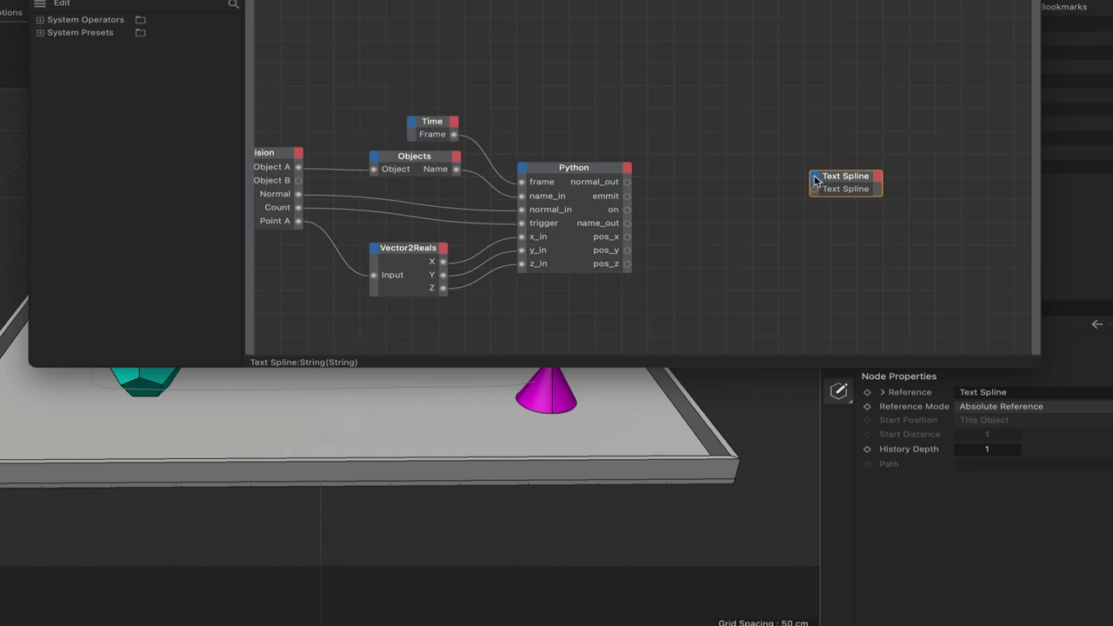
Add an Enabled input port from the basic properties to the Text Spline node.
{"action": "left_click", "coordinate": [815, 180]}
{"action": "mouse_move", "coordinate": [822, 207]}
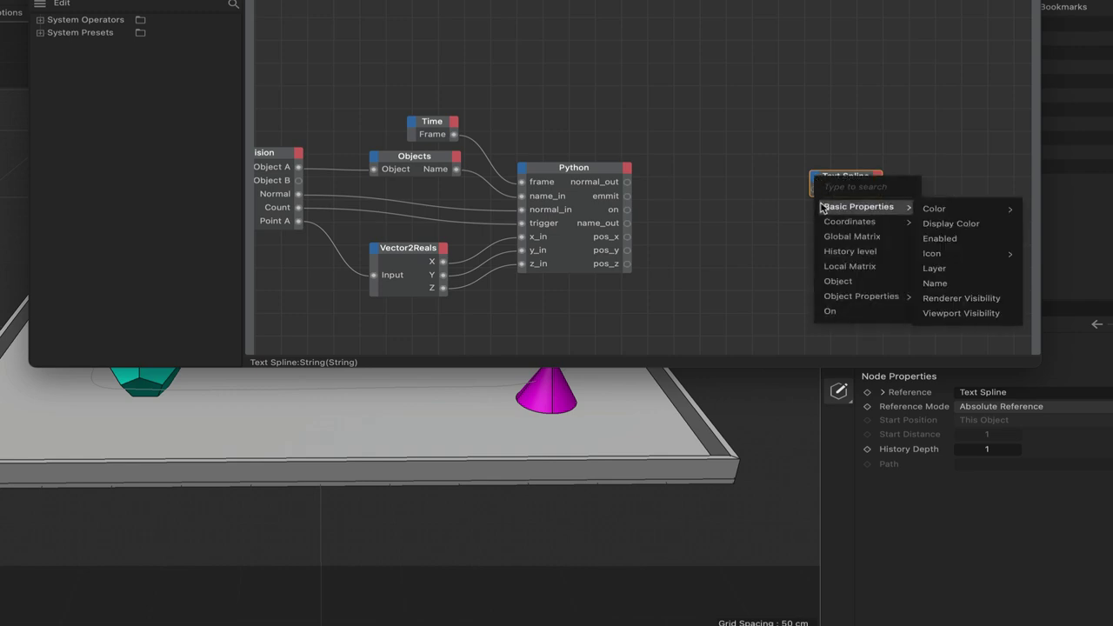
{"action": "left_click", "coordinate": [935, 239]}
{"action": "left_click", "coordinate": [828, 184]}
{"action": "left_click", "coordinate": [839, 163]}
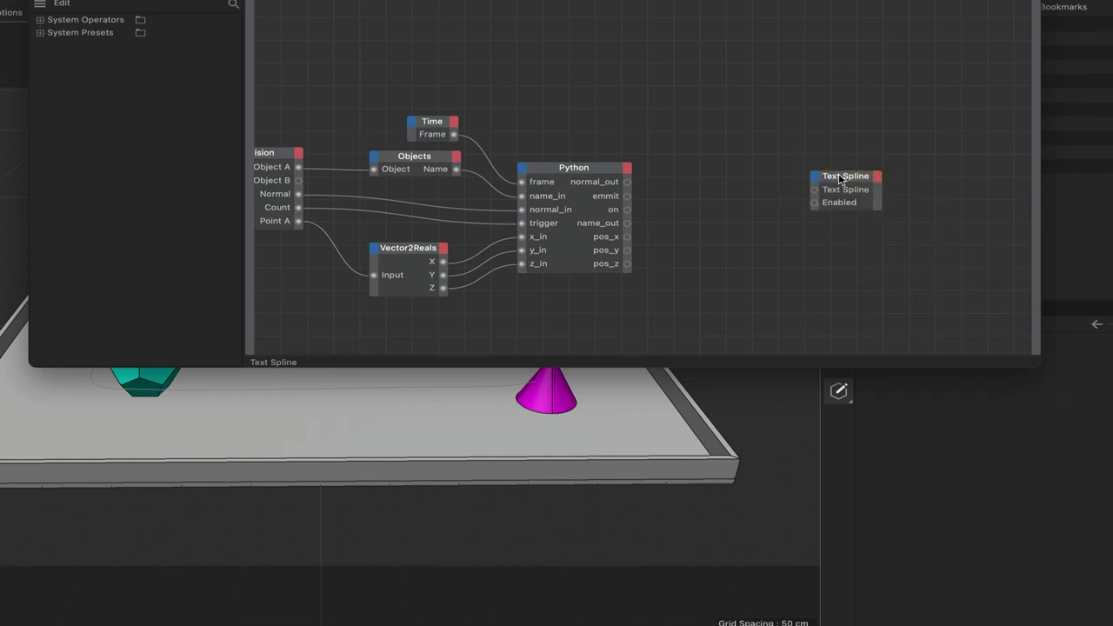
{"action": "left_click_drag", "start_coordinate": [839, 205], "coordinate": [843, 189]}
Add a Global Position input port to the Text Spline node and widen the node so its port names show.
{"action": "left_click", "coordinate": [823, 183]}
{"action": "mouse_move", "coordinate": [832, 222]}
{"action": "mouse_move", "coordinate": [974, 228]}
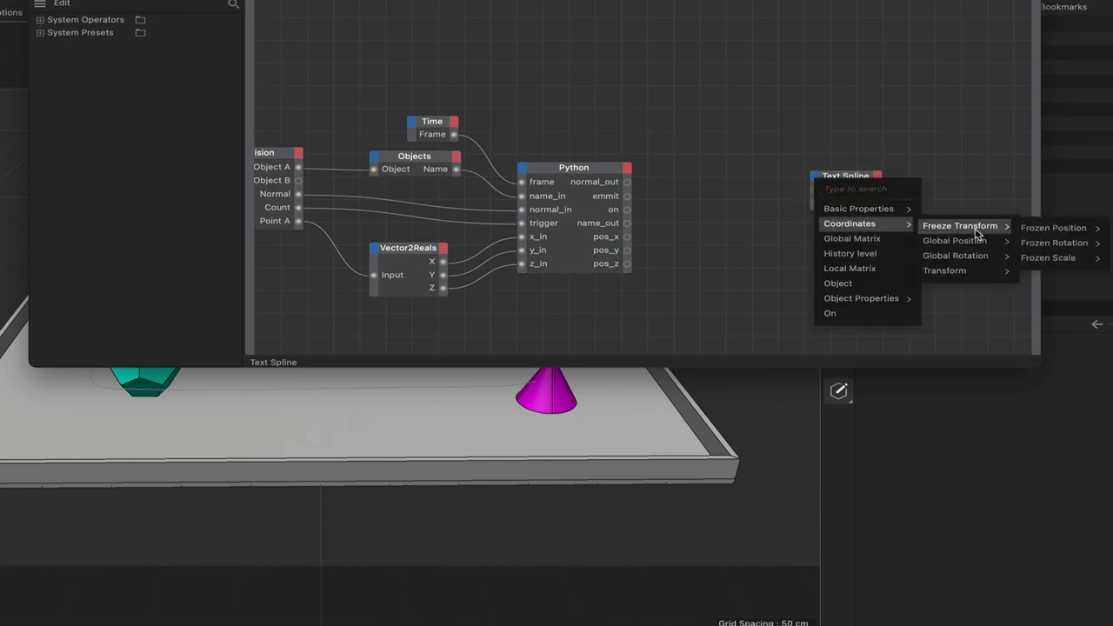
{"action": "left_click", "coordinate": [1055, 242]}
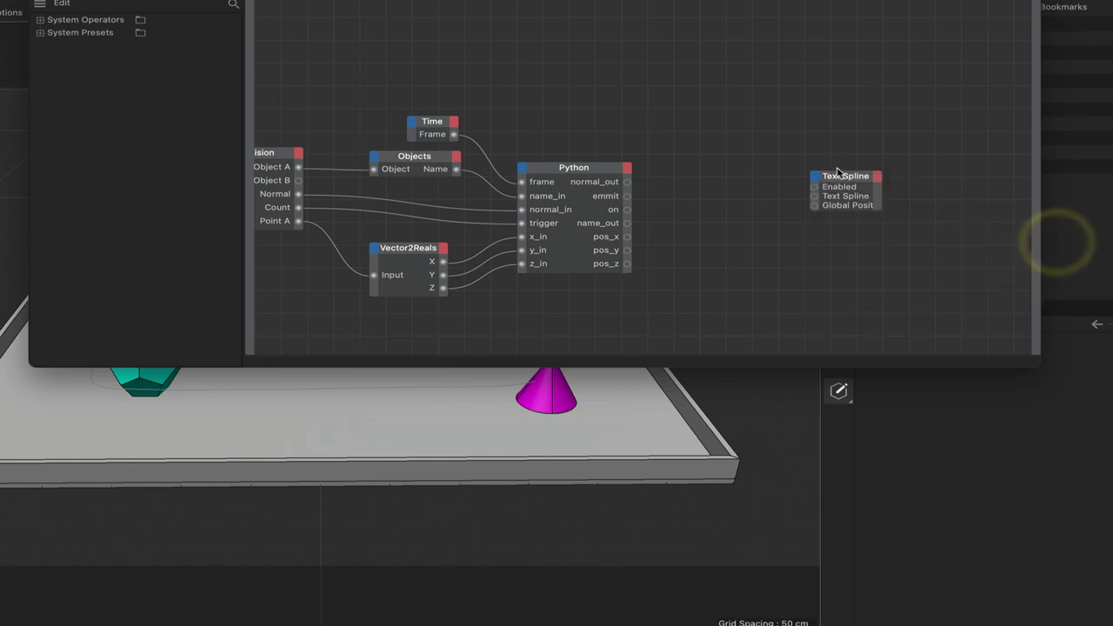
{"action": "scroll", "coordinate": [837, 171], "scroll_direction": "down", "scroll_amount": 1}
{"action": "left_click", "coordinate": [838, 175]}
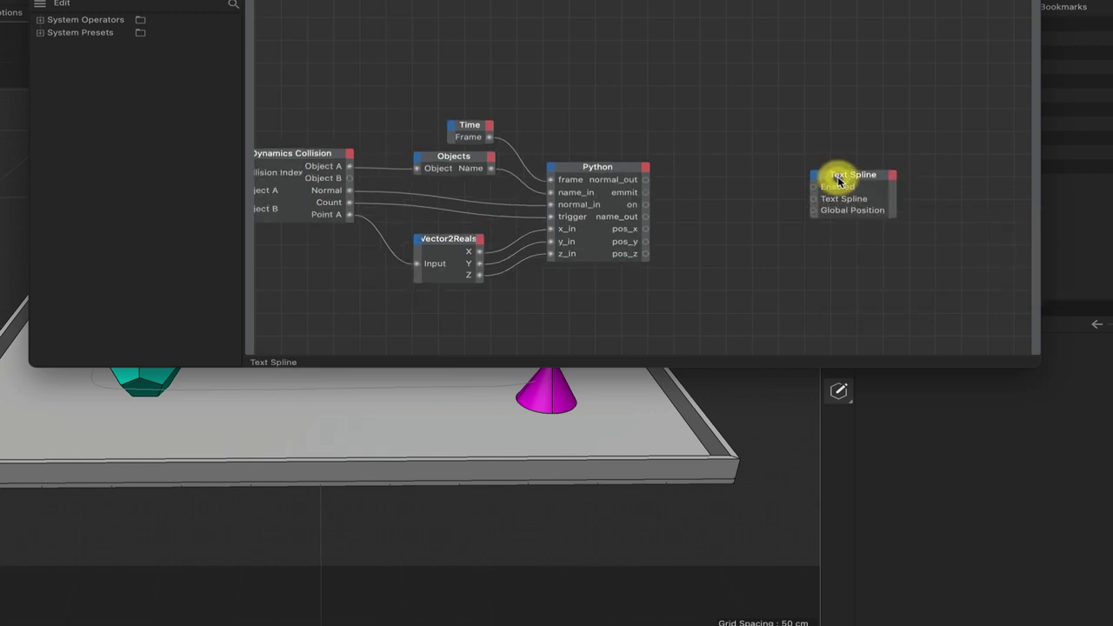
{"action": "left_click_drag", "start_coordinate": [833, 180], "coordinate": [823, 191]}
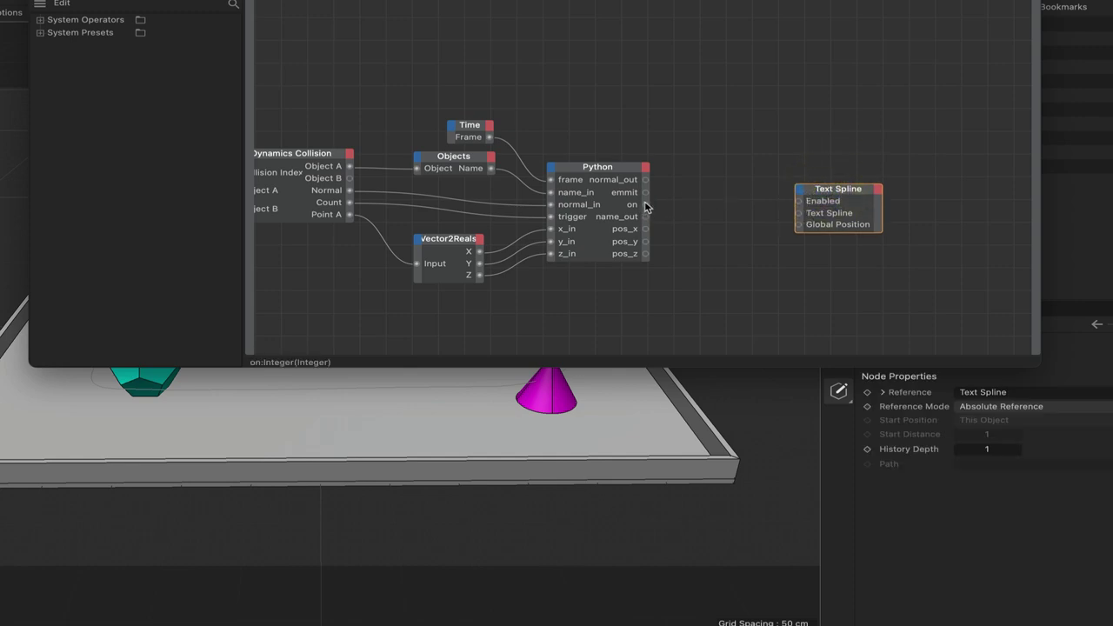
Connect the Python node's on output to Enabled and name_out to Text Spline, spacing the Text Spline node further away.
{"action": "left_click_drag", "start_coordinate": [645, 204], "coordinate": [799, 203]}
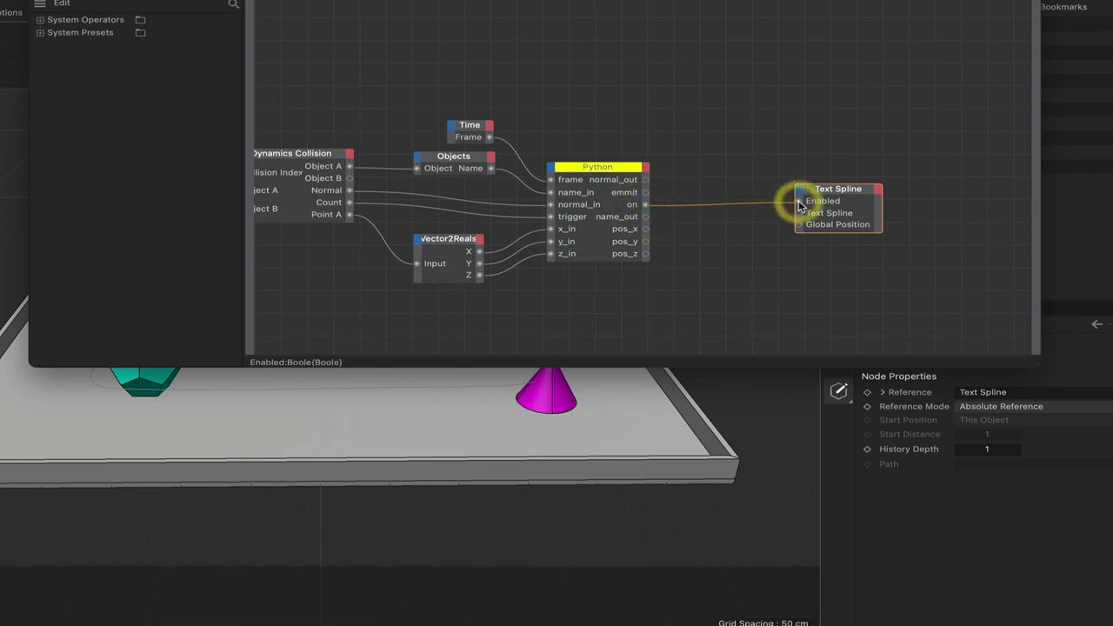
{"action": "left_click_drag", "start_coordinate": [838, 195], "coordinate": [843, 198]}
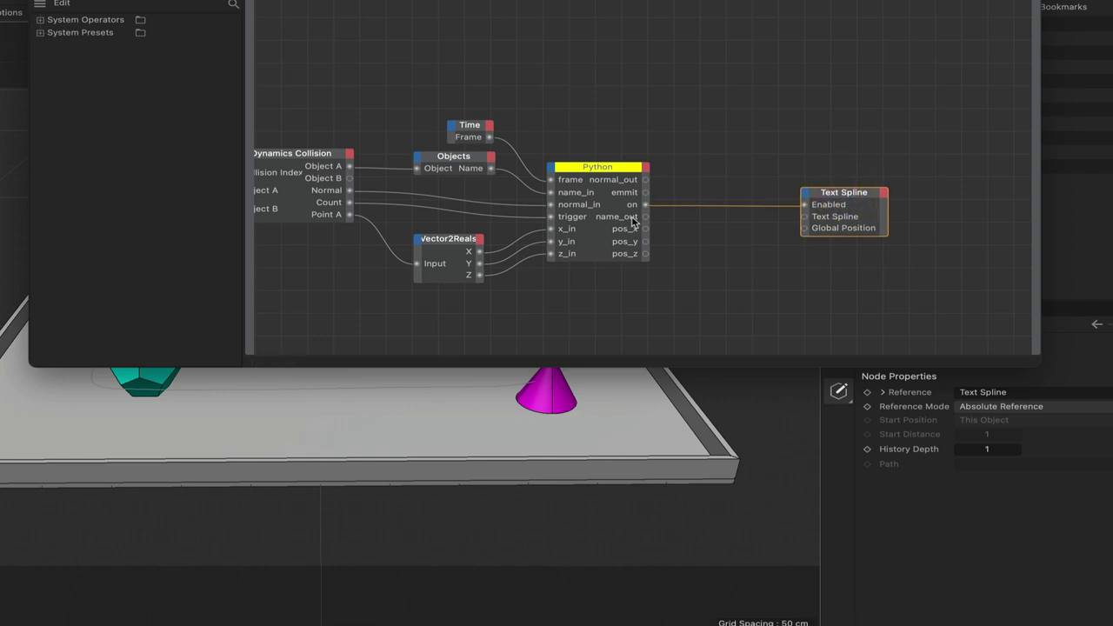
{"action": "left_click_drag", "start_coordinate": [645, 217], "coordinate": [806, 218]}
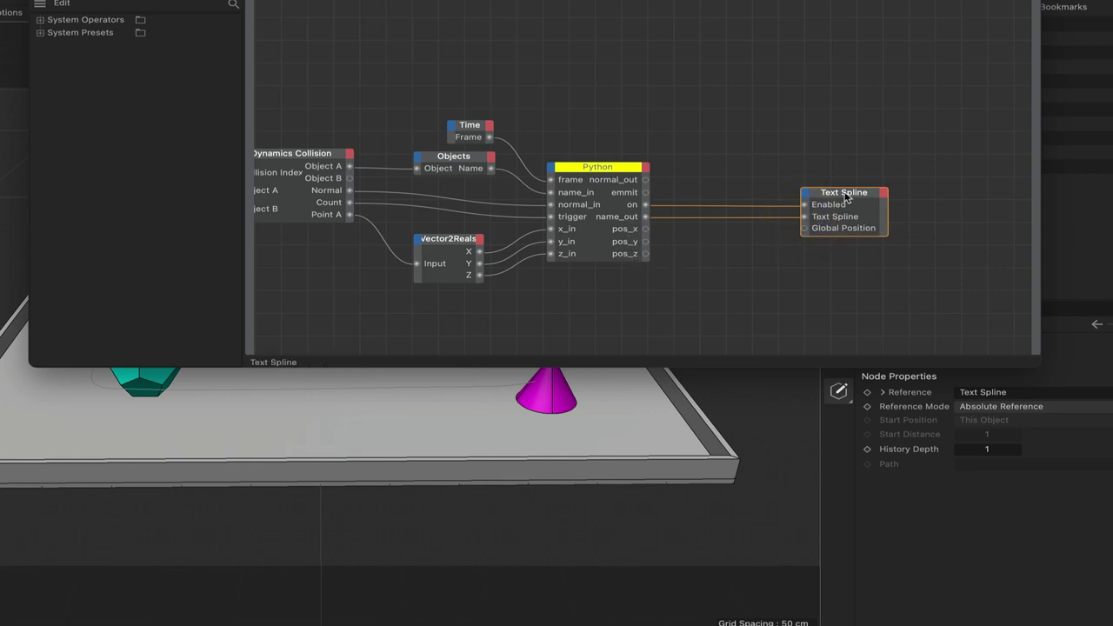
{"action": "left_click_drag", "start_coordinate": [833, 213], "coordinate": [881, 209]}
Add a Reals2Vector adapter node to the graph and place it between the Python and Text Spline nodes.
{"action": "right_click", "coordinate": [696, 255]}
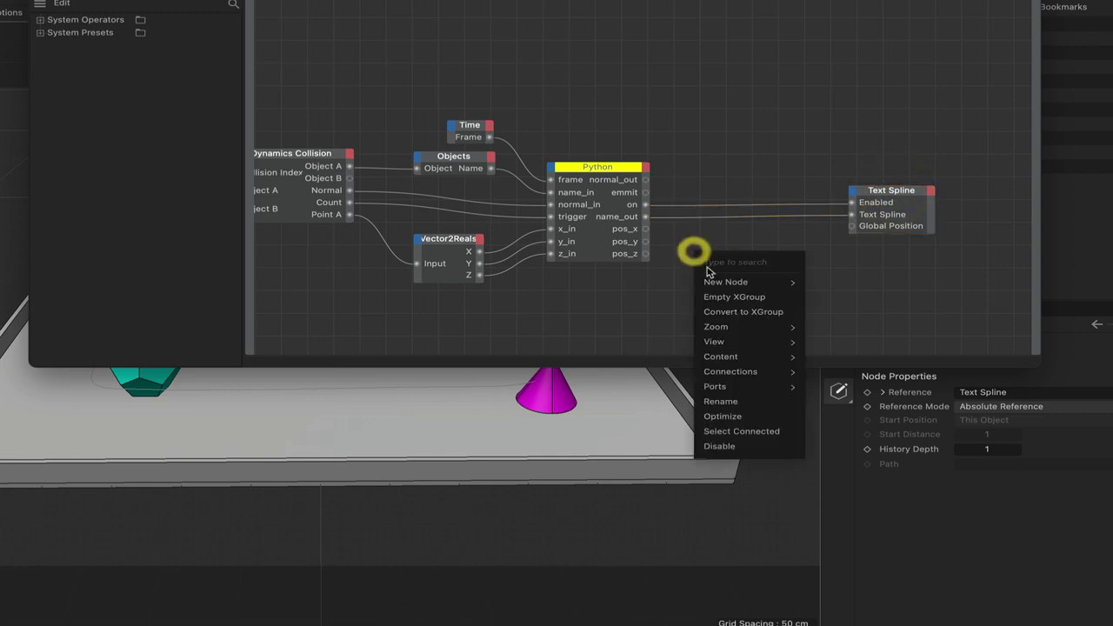
{"action": "mouse_move", "coordinate": [721, 282]}
{"action": "mouse_move", "coordinate": [840, 302]}
{"action": "mouse_move", "coordinate": [826, 284]}
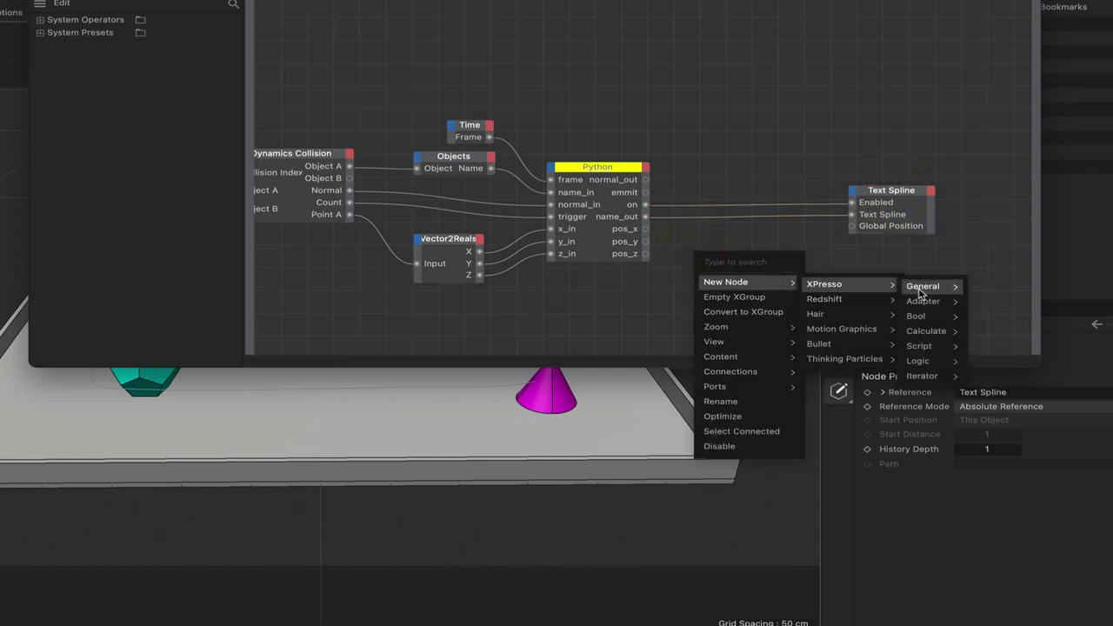
{"action": "mouse_move", "coordinate": [924, 301]}
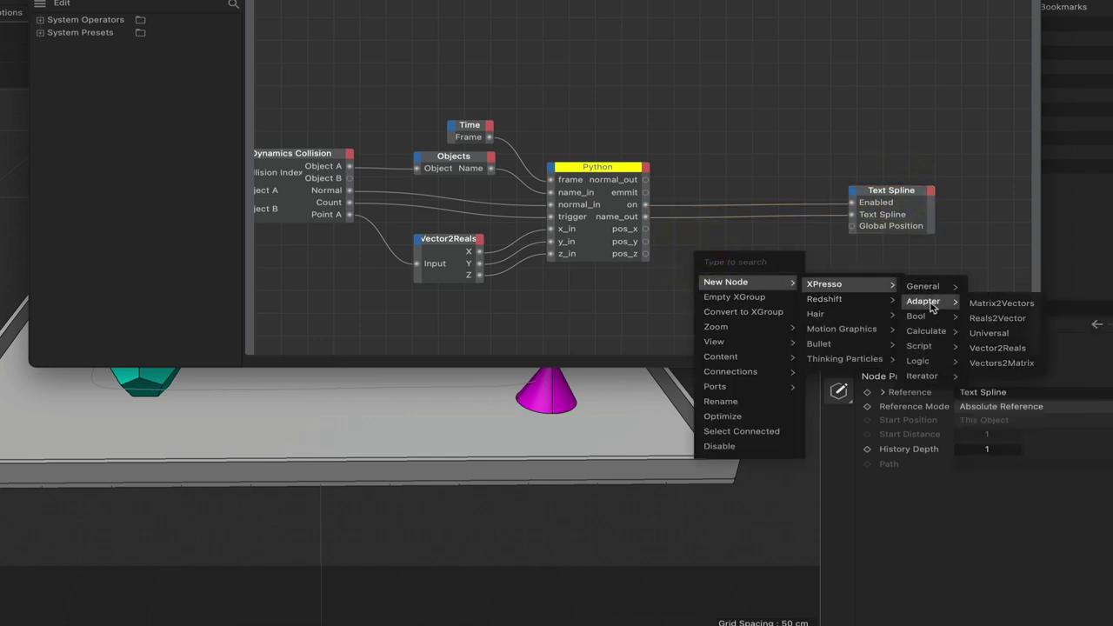
{"action": "left_click", "coordinate": [997, 318]}
{"action": "left_click_drag", "start_coordinate": [696, 231], "coordinate": [768, 246]}
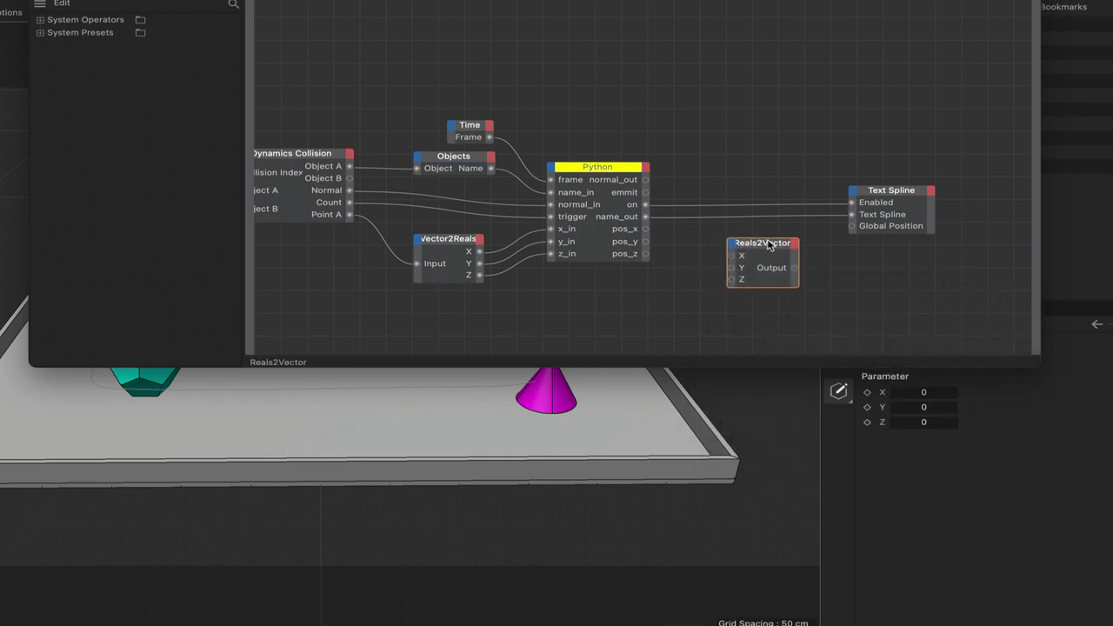
Connect the Python node's pos_x, pos_y and pos_z to Reals2Vector's X, Y and Z, and its Output to Global Position.
{"action": "left_click_drag", "start_coordinate": [645, 229], "coordinate": [731, 256]}
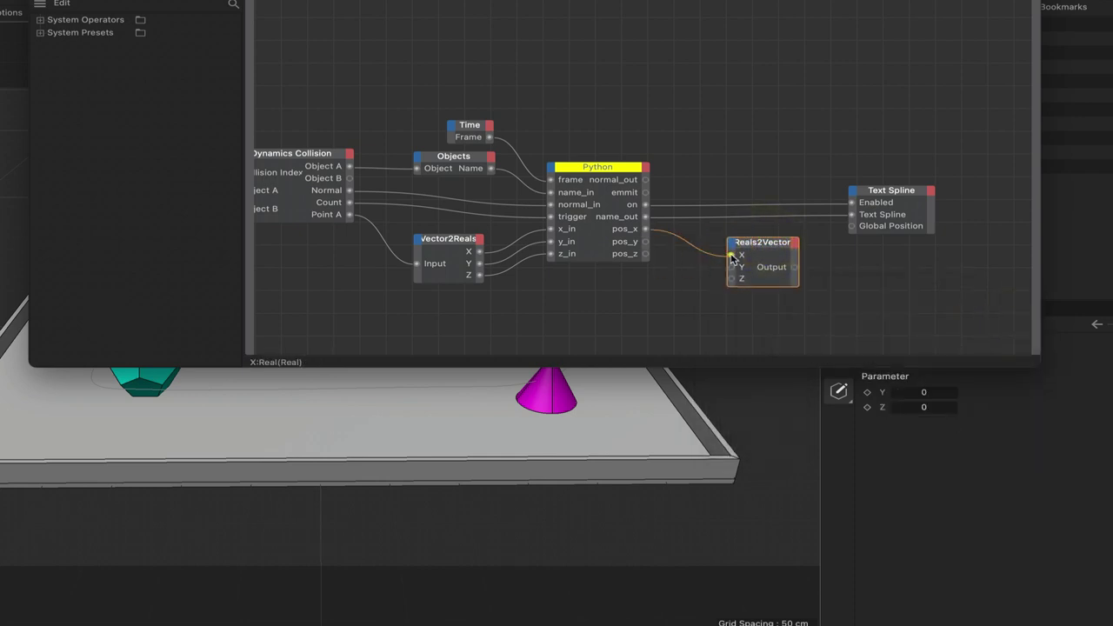
{"action": "left_click_drag", "start_coordinate": [646, 242], "coordinate": [733, 265]}
{"action": "left_click_drag", "start_coordinate": [645, 254], "coordinate": [853, 228]}
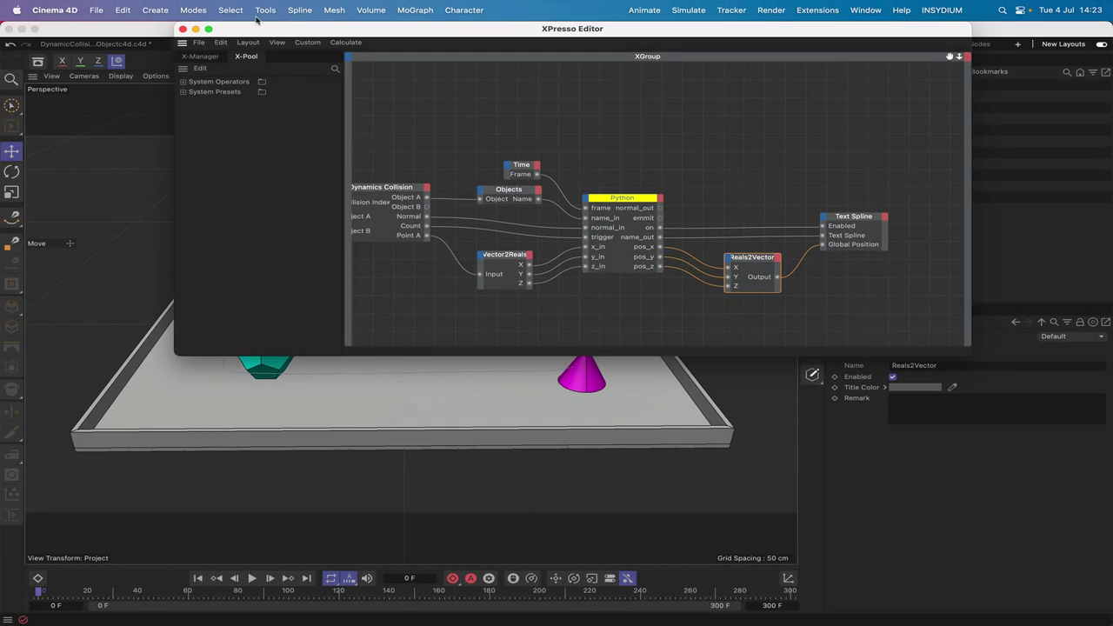
Uncover the viewport, play the simulation to check the text spline, and return to the first frame.
{"action": "left_click_drag", "start_coordinate": [238, 32], "coordinate": [769, 230]}
{"action": "left_click", "coordinate": [252, 579]}
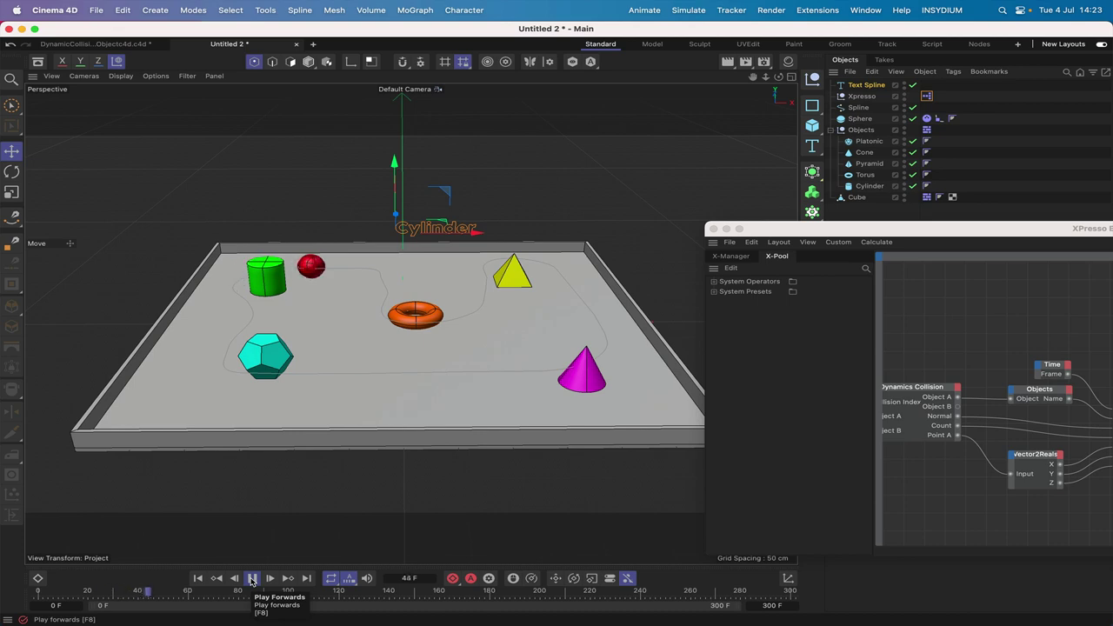
{"action": "left_click", "coordinate": [252, 578]}
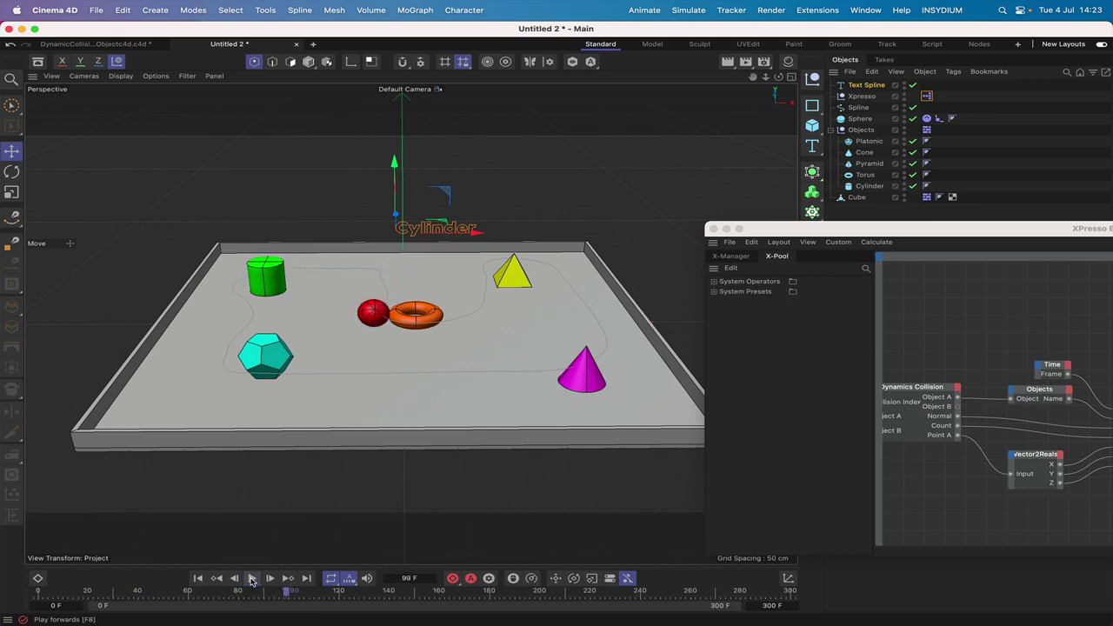
{"action": "left_click", "coordinate": [199, 578]}
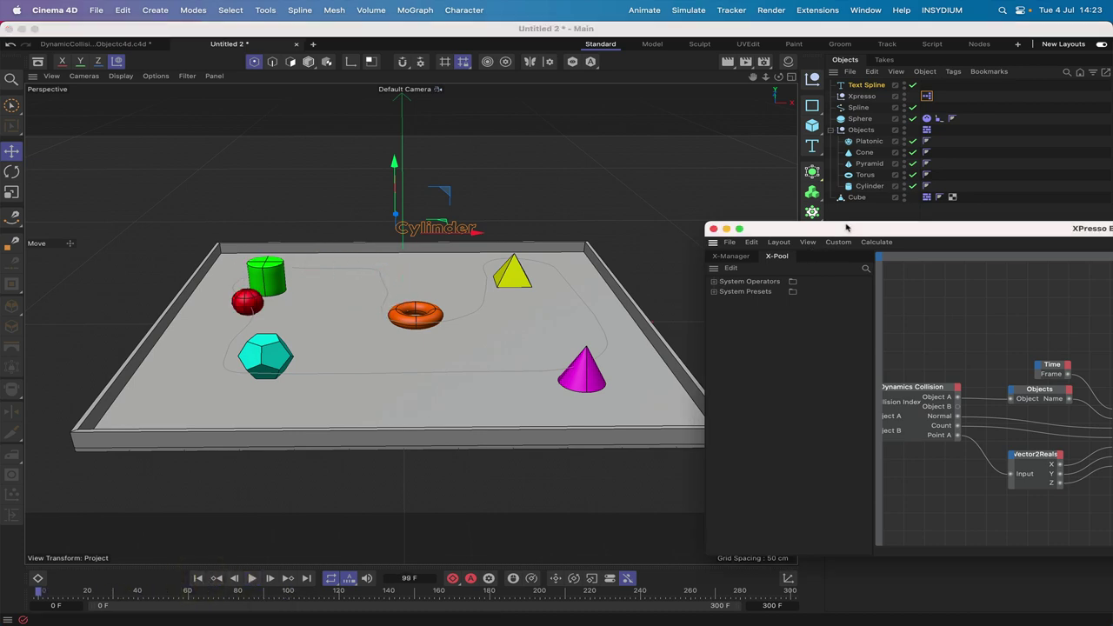
Switch to the Script layout and open the Python node's code in the Python editor.
{"action": "double_click", "coordinate": [847, 230]}
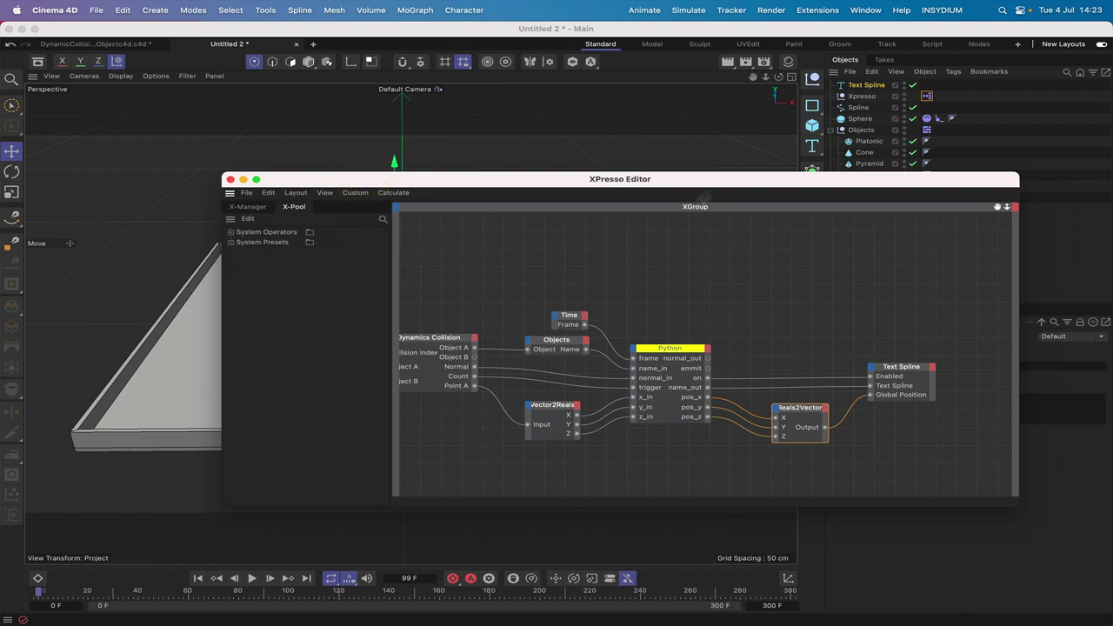
{"action": "left_click", "coordinate": [931, 44]}
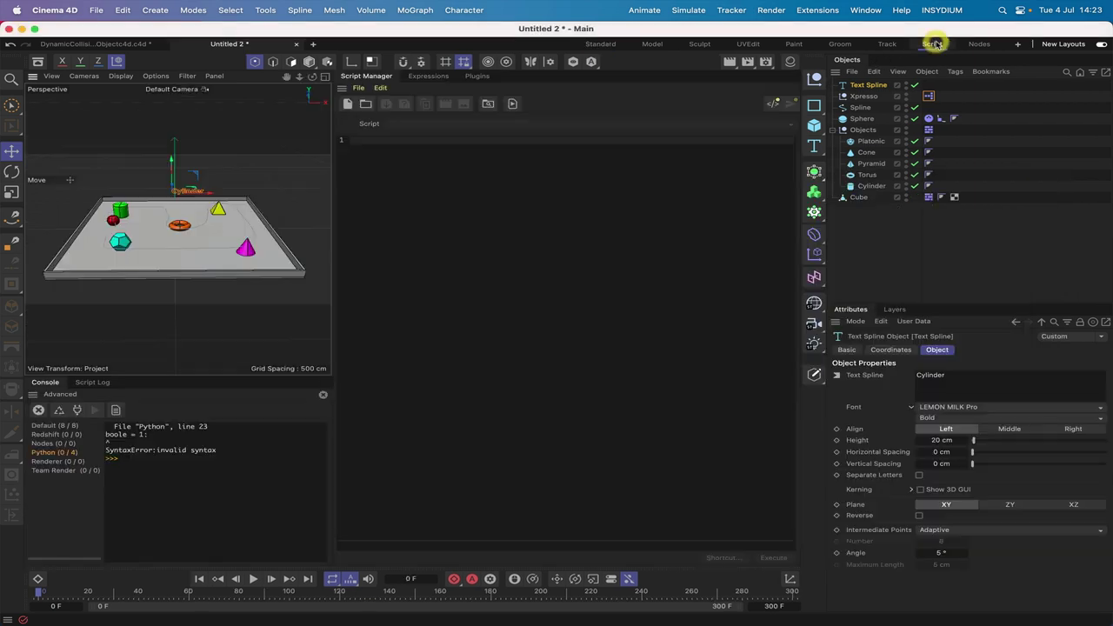
{"action": "double_click", "coordinate": [928, 98]}
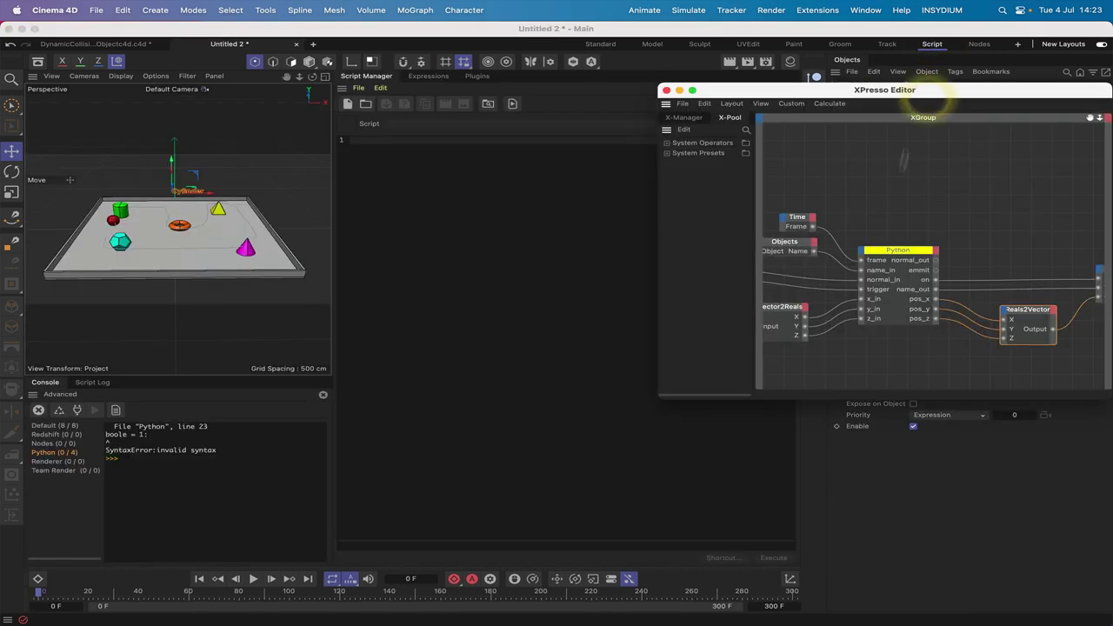
{"action": "left_click", "coordinate": [878, 264]}
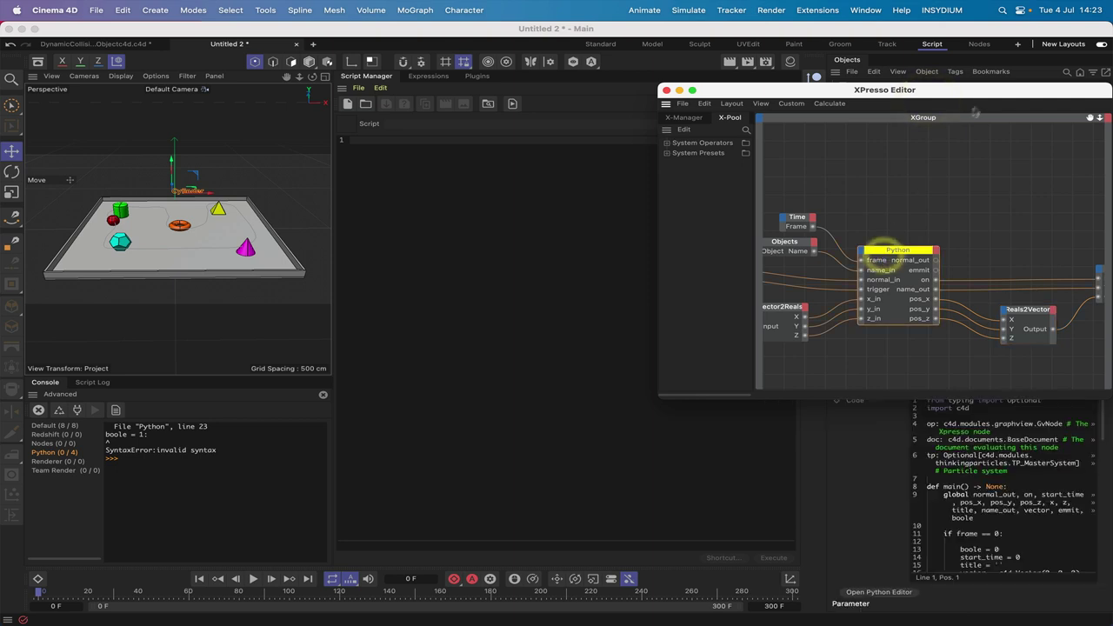
{"action": "left_click_drag", "start_coordinate": [990, 91], "coordinate": [609, 3]}
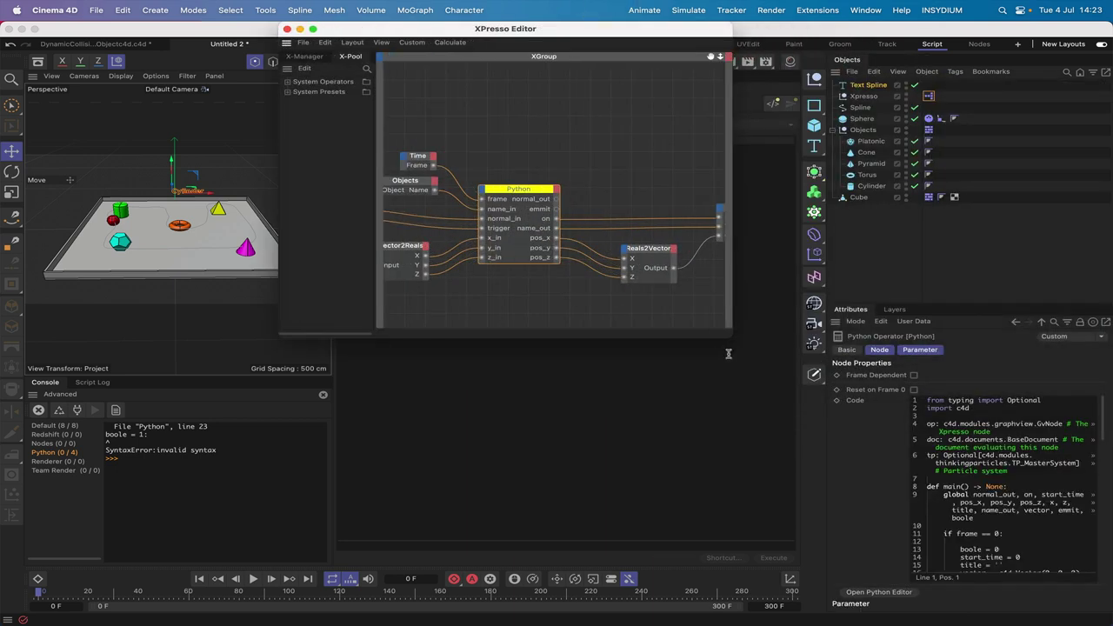
{"action": "left_click", "coordinate": [879, 594]}
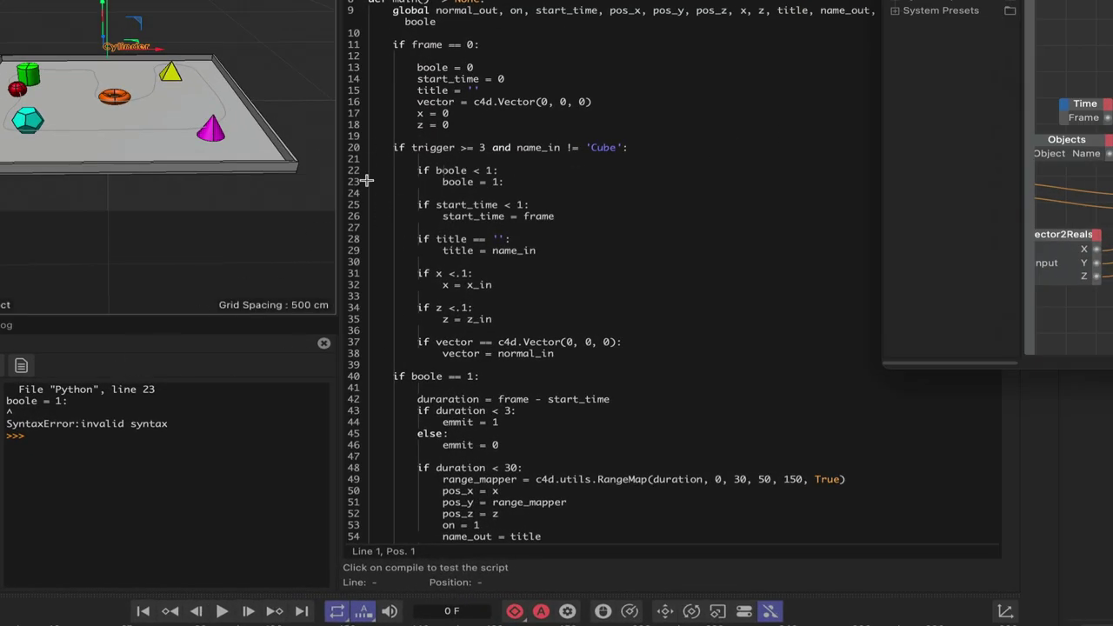
Remove the trailing colon from the boole = 1 assignment on line 23 and replay the simulation to test it.
{"action": "left_click", "coordinate": [518, 183]}
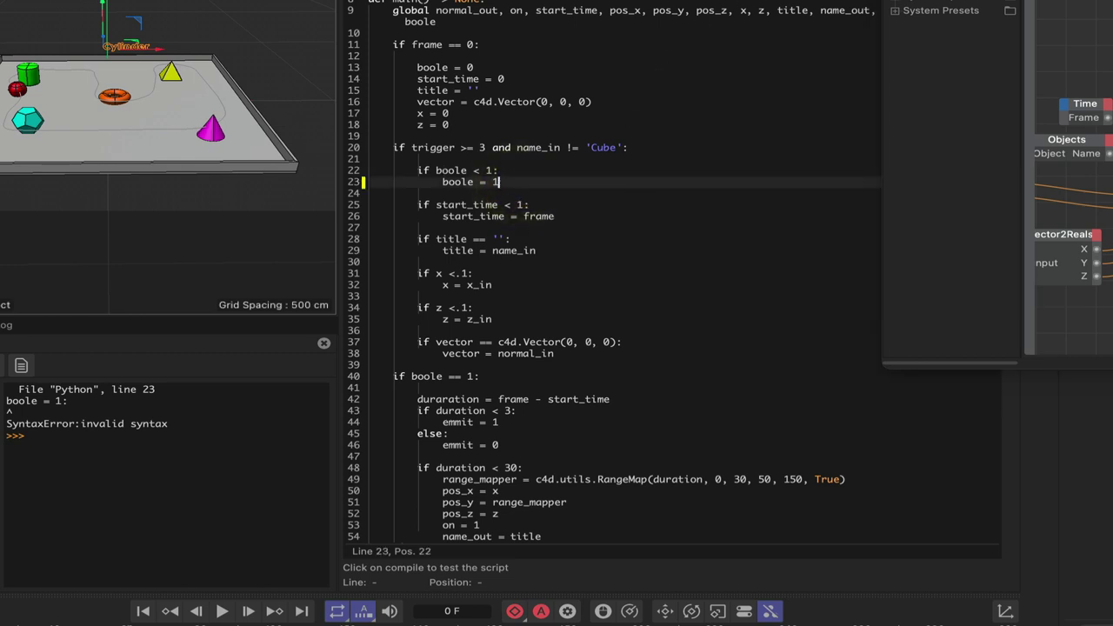
{"action": "left_click", "coordinate": [143, 611]}
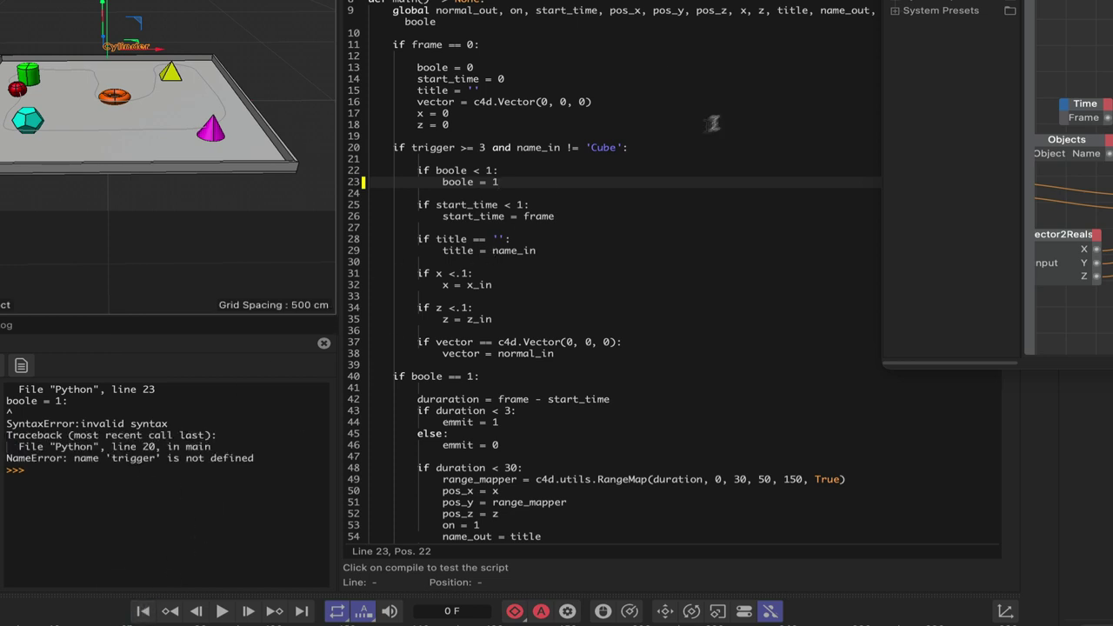
{"action": "left_click_drag", "start_coordinate": [1029, 0], "coordinate": [846, 58]}
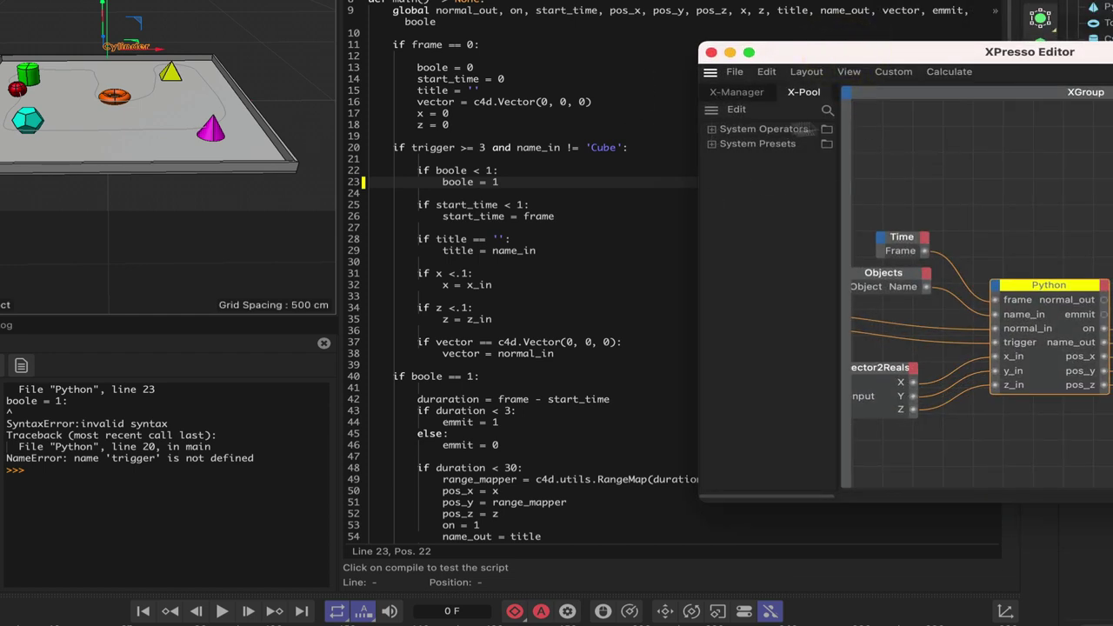
{"action": "left_click", "coordinate": [221, 613]}
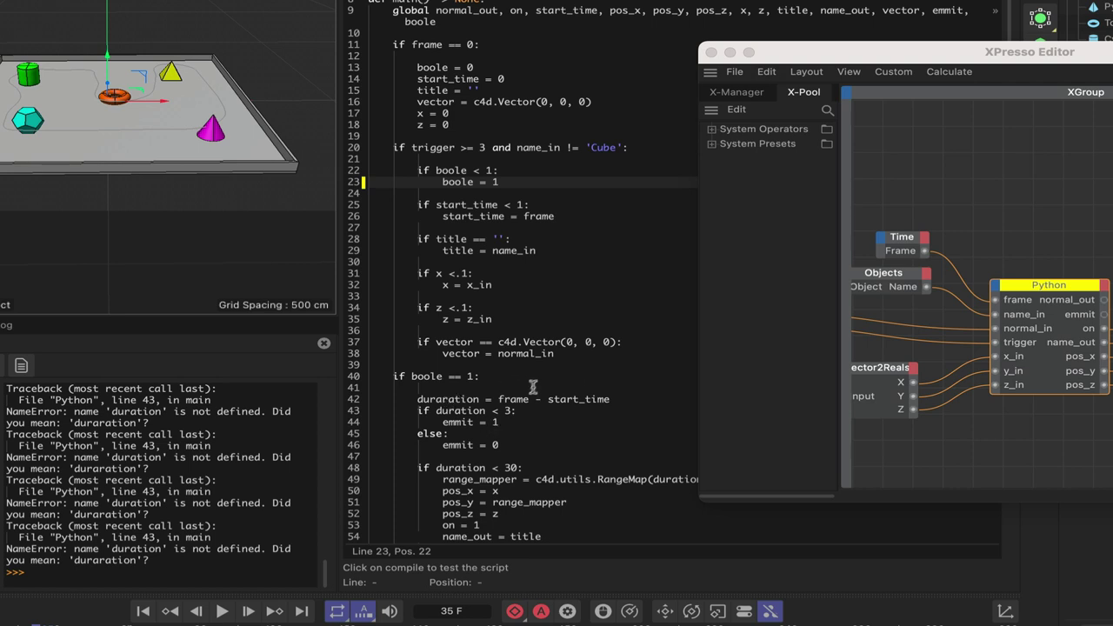
Correct the misspelled variable on line 42 to duration and clear the old console output.
{"action": "left_click", "coordinate": [448, 400]}
{"action": "key", "text": "BackSpace"}
{"action": "key", "text": "BackSpace"}
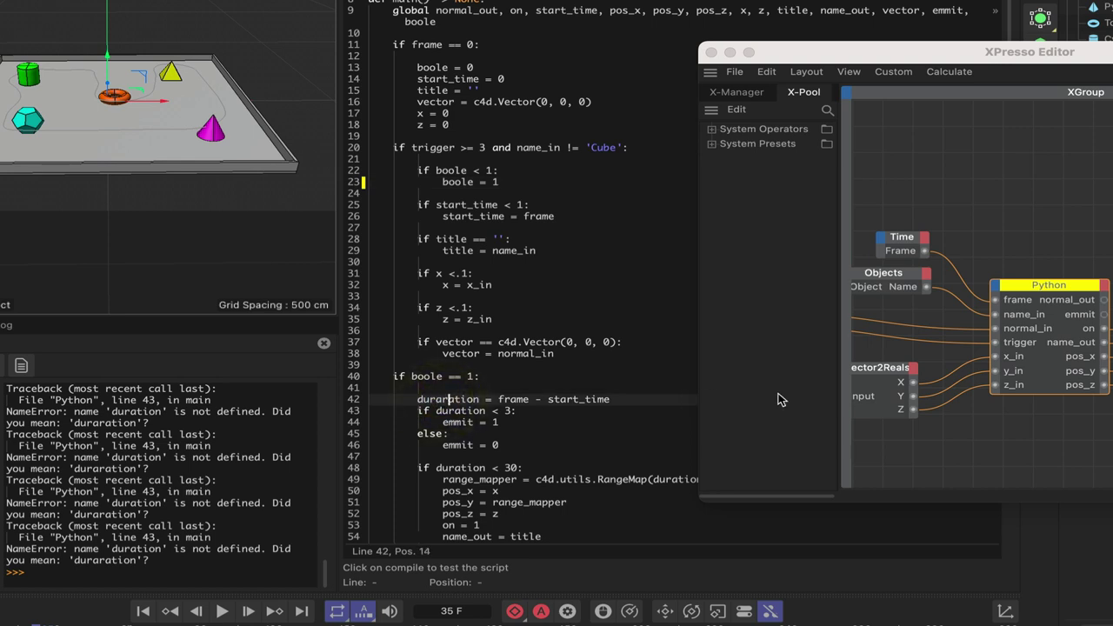
{"action": "key", "text": "BackSpace"}
{"action": "key", "text": "BackSpace"}
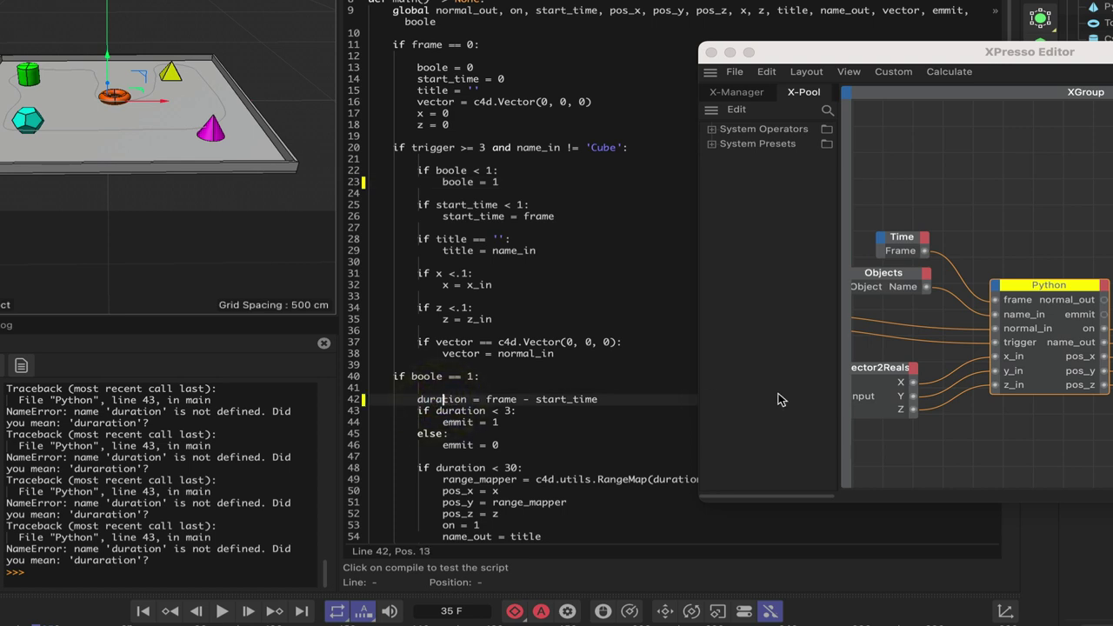
{"action": "left_click", "coordinate": [663, 296]}
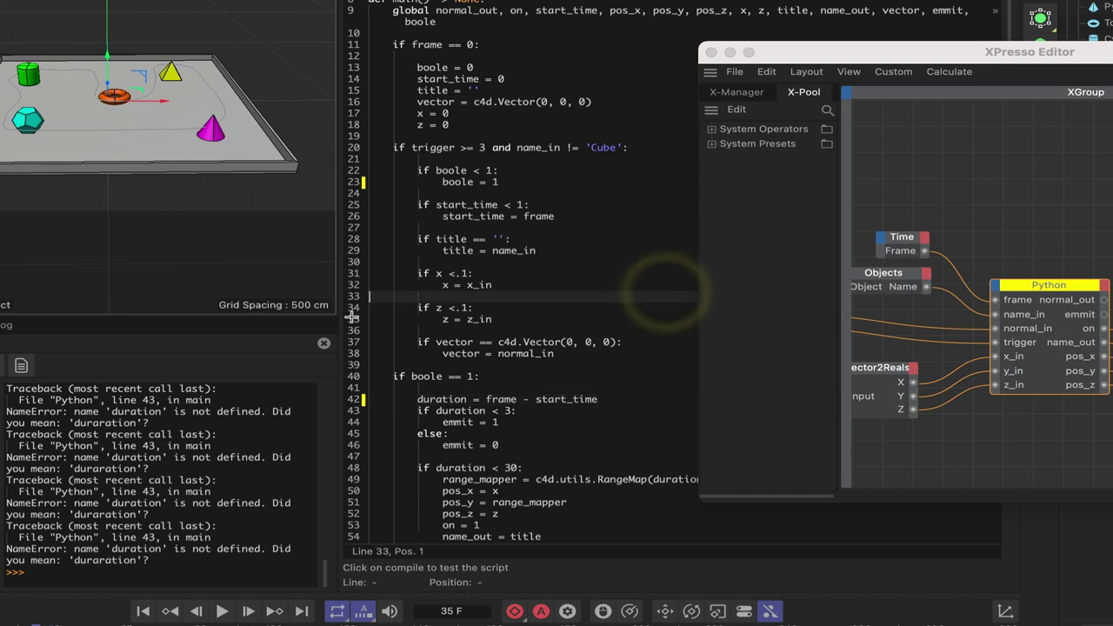
{"action": "left_click", "coordinate": [322, 344]}
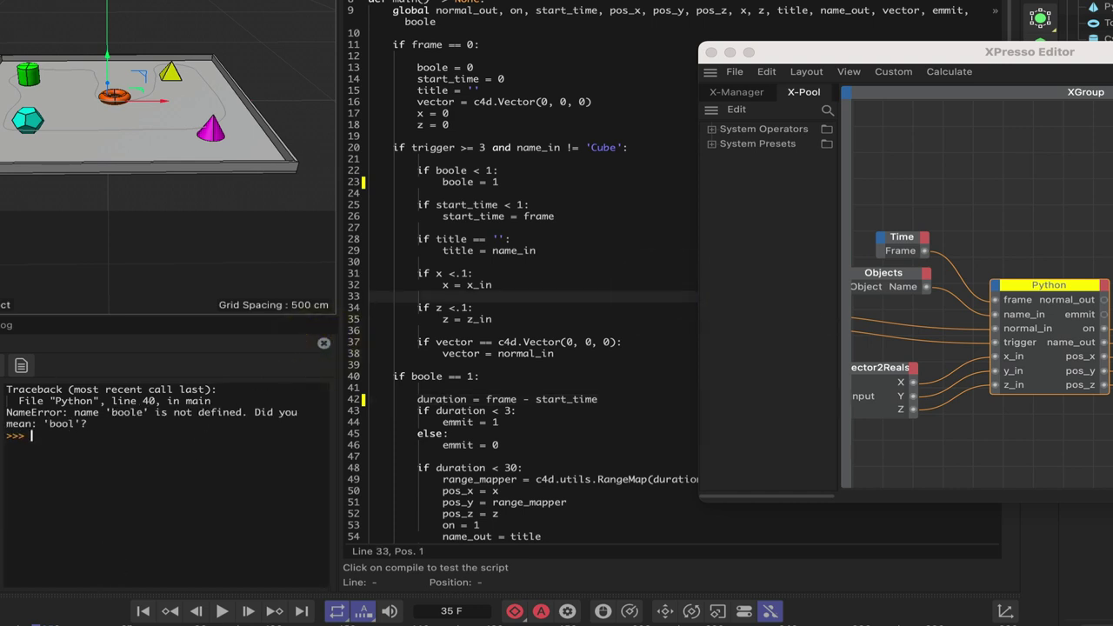
Replay the simulation from the first frame to test the corrected script, and close the XPresso Editor.
{"action": "left_click", "coordinate": [144, 614]}
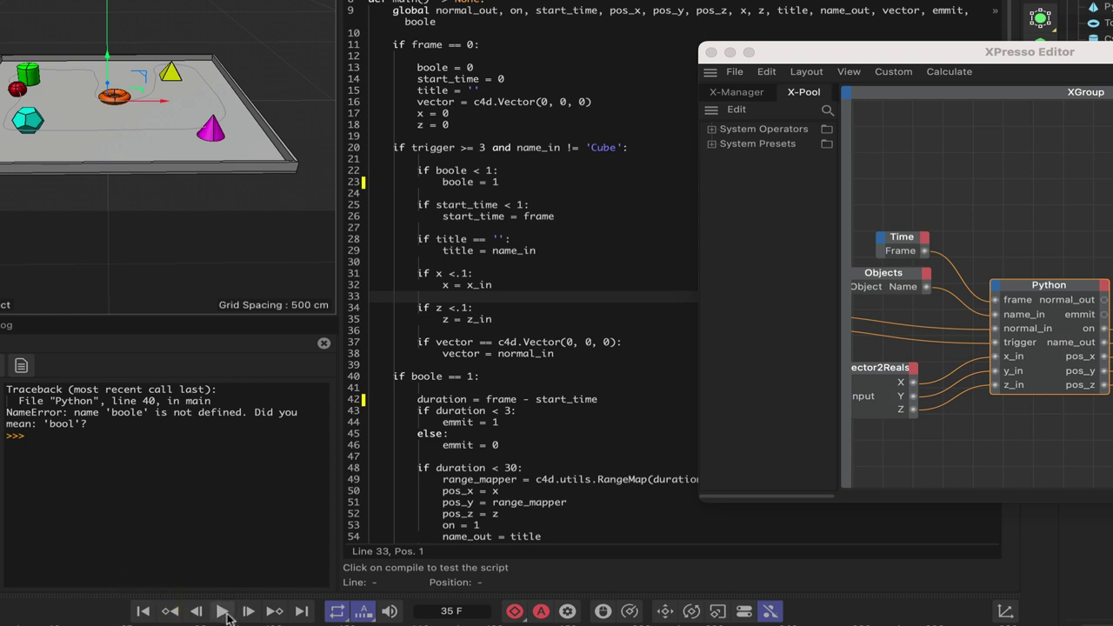
{"action": "left_click", "coordinate": [222, 613]}
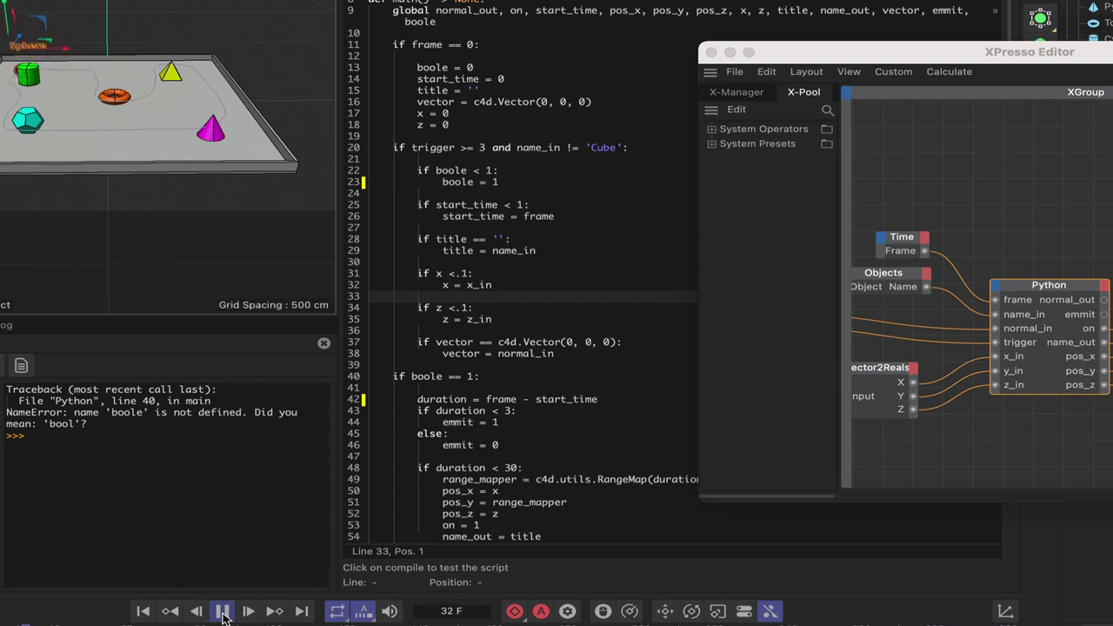
{"action": "left_click", "coordinate": [223, 613]}
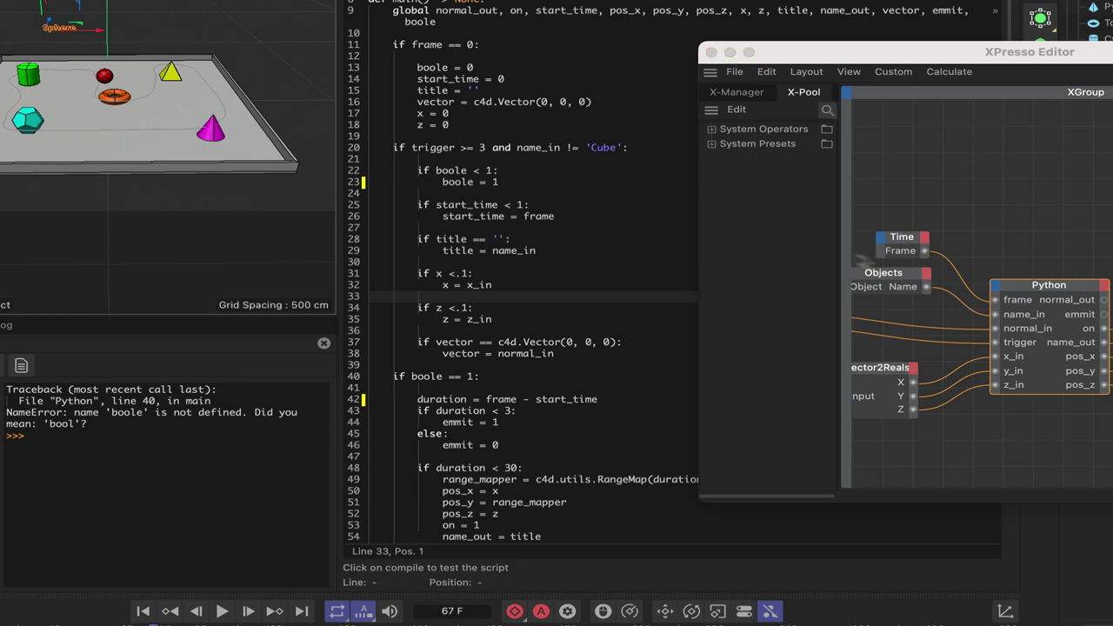
{"action": "left_click", "coordinate": [711, 54]}
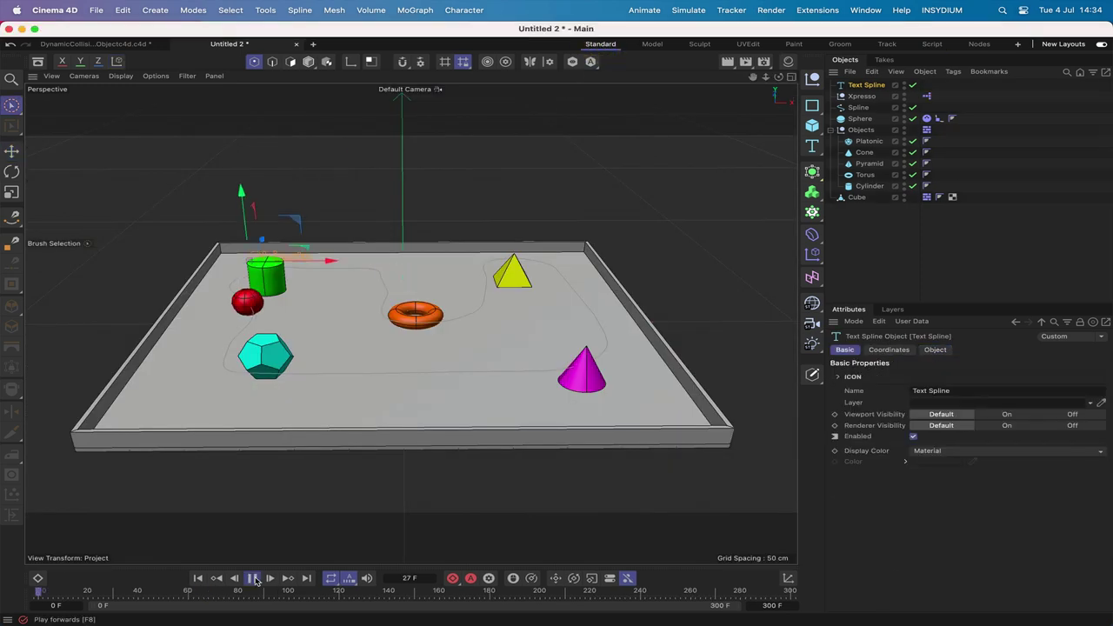
Play the simulation in the Standard layout to examine the text spline's behaviour and return to the first frame.
{"action": "left_click", "coordinate": [234, 598]}
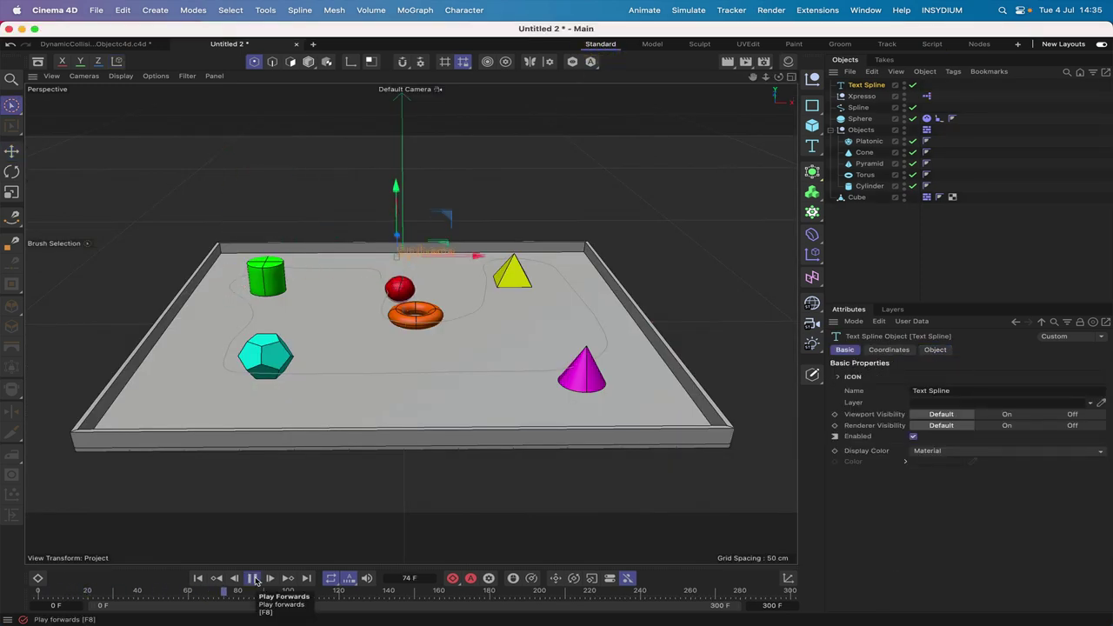
{"action": "left_click", "coordinate": [253, 579]}
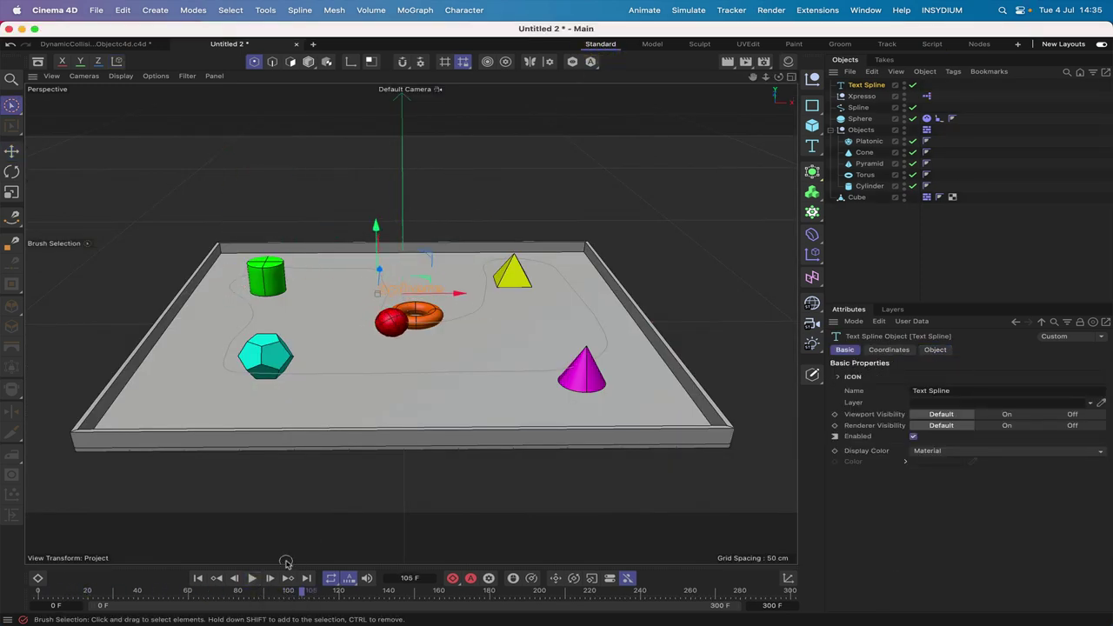
{"action": "left_click", "coordinate": [197, 579]}
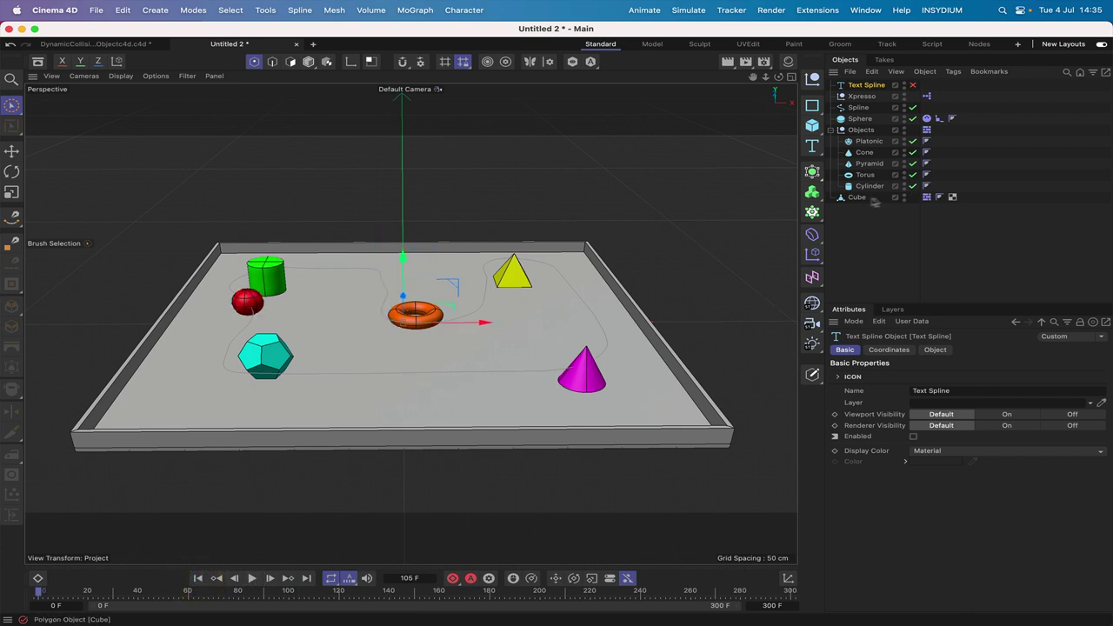
Set the collision shape of the Cube's Dynamics Body tag to Moving Mesh.
{"action": "left_click", "coordinate": [927, 198]}
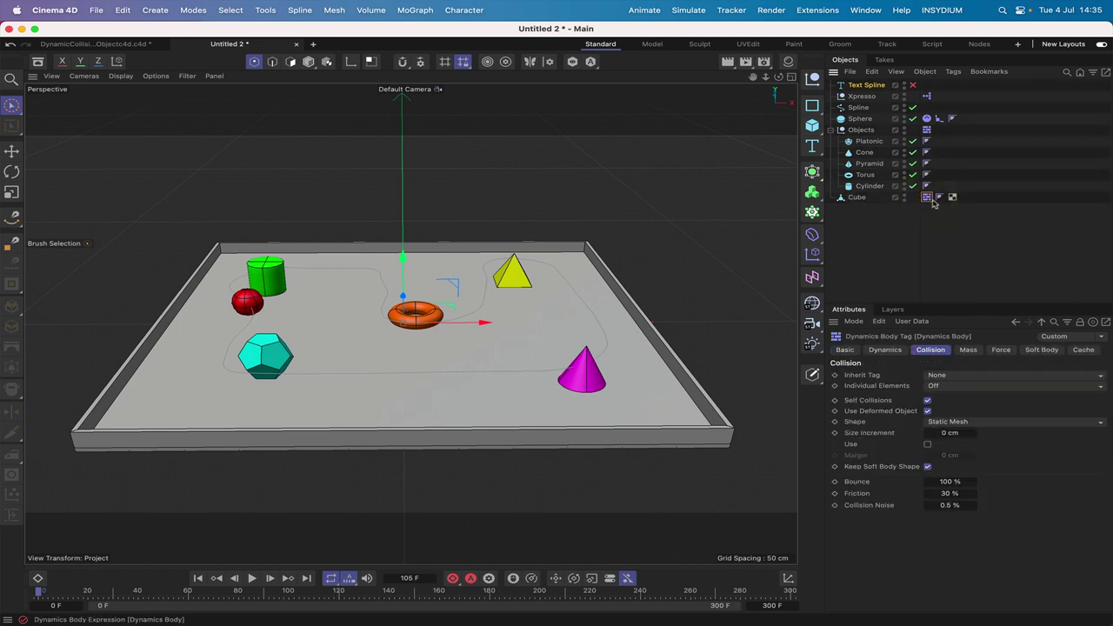
{"action": "left_click", "coordinate": [948, 423]}
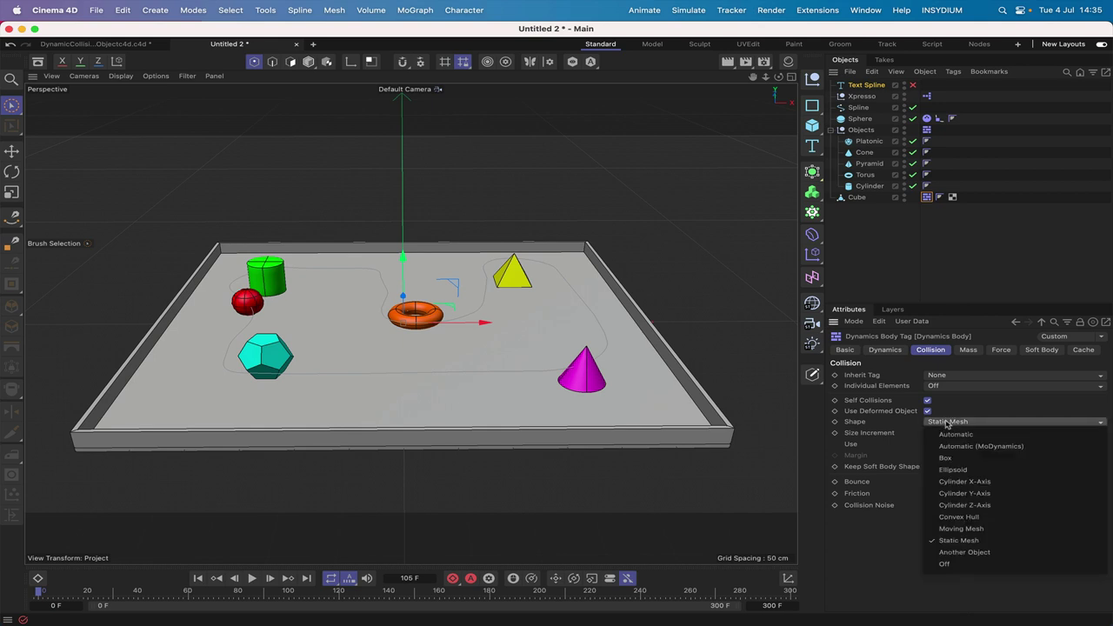
{"action": "left_click", "coordinate": [951, 529]}
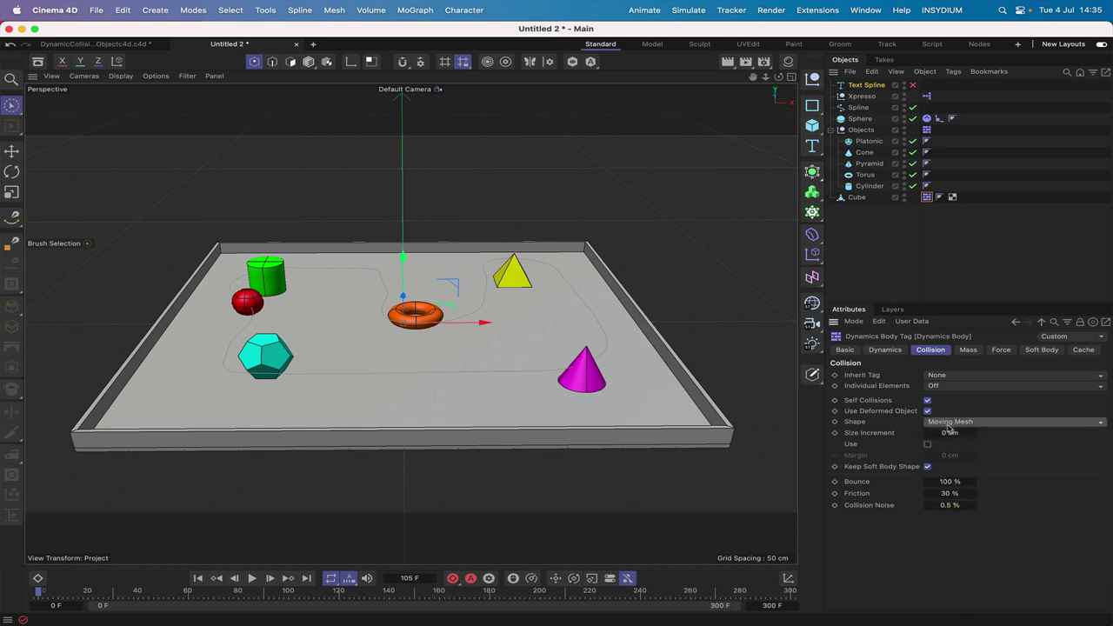
Play the simulation from the first frame to check the text spline with the changed collision shape.
{"action": "left_click", "coordinate": [197, 579]}
{"action": "left_click", "coordinate": [251, 579]}
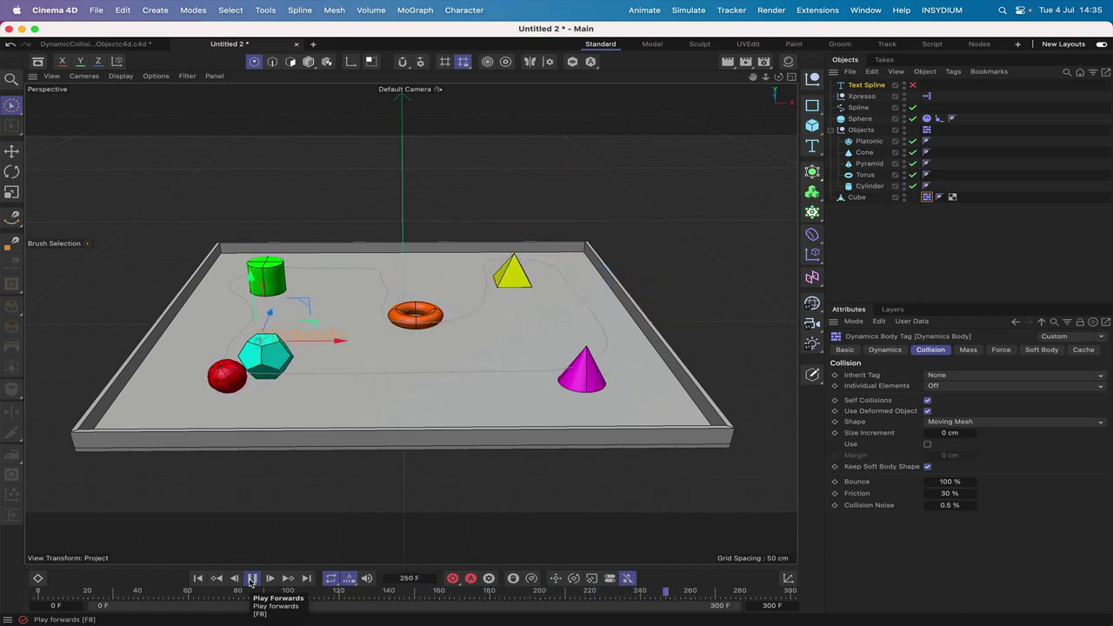
{"action": "left_click", "coordinate": [251, 578]}
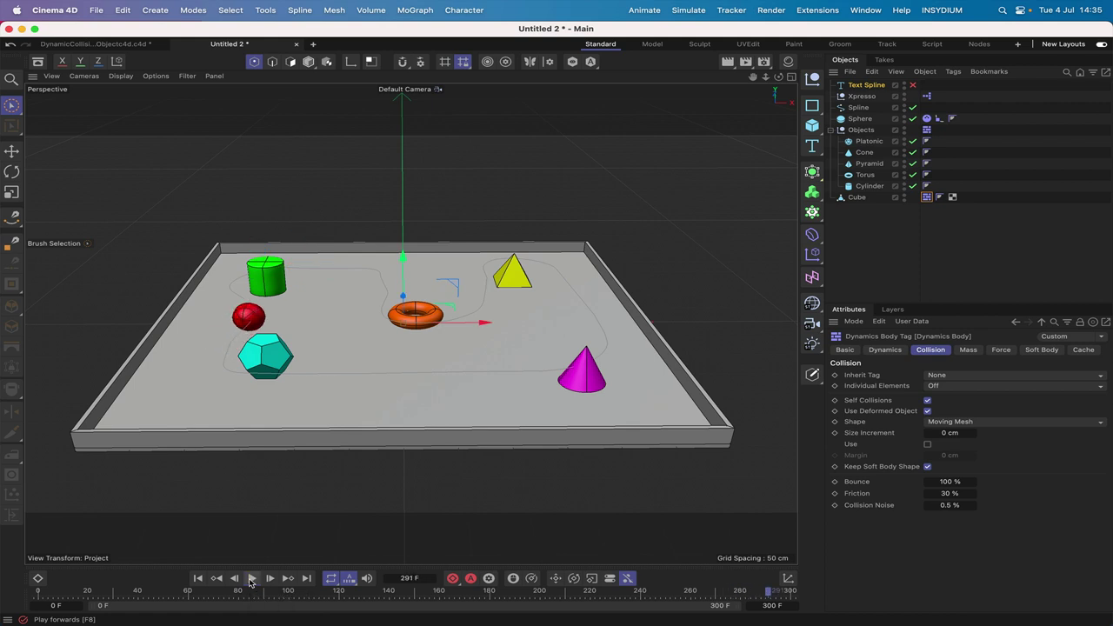
Return to the first frame, place the Text Spline inside a new Extrude generator, and edit the Extrude's Offset.
{"action": "left_click", "coordinate": [198, 578]}
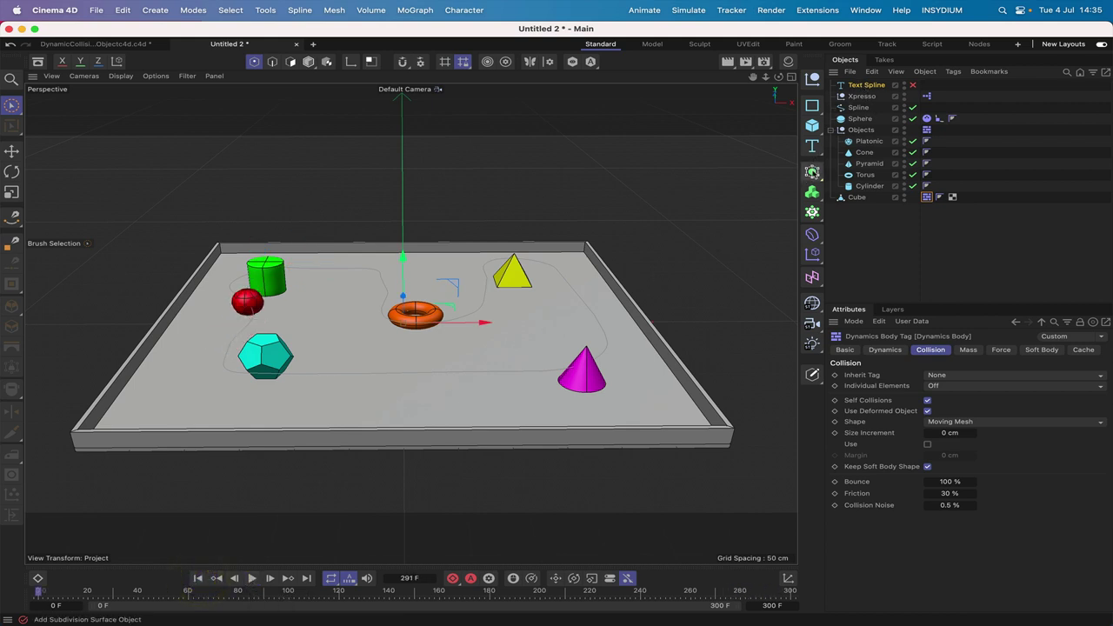
{"action": "left_click", "coordinate": [812, 172]}
{"action": "left_click", "coordinate": [877, 217]}
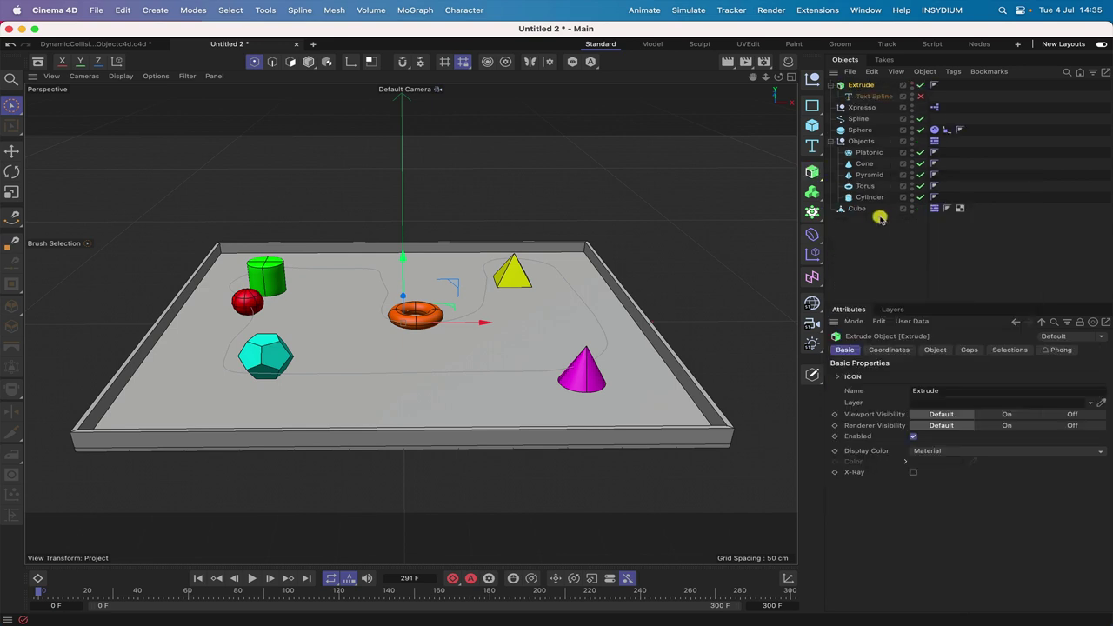
{"action": "left_click", "coordinate": [970, 350]}
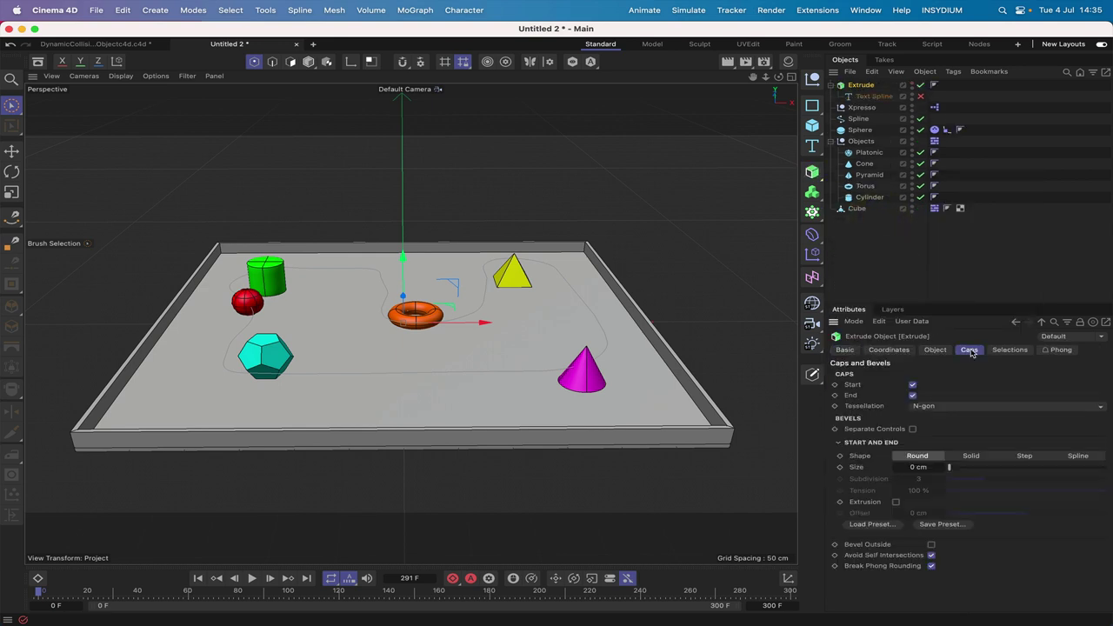
{"action": "left_click", "coordinate": [935, 350]}
{"action": "double_click", "coordinate": [939, 386]}
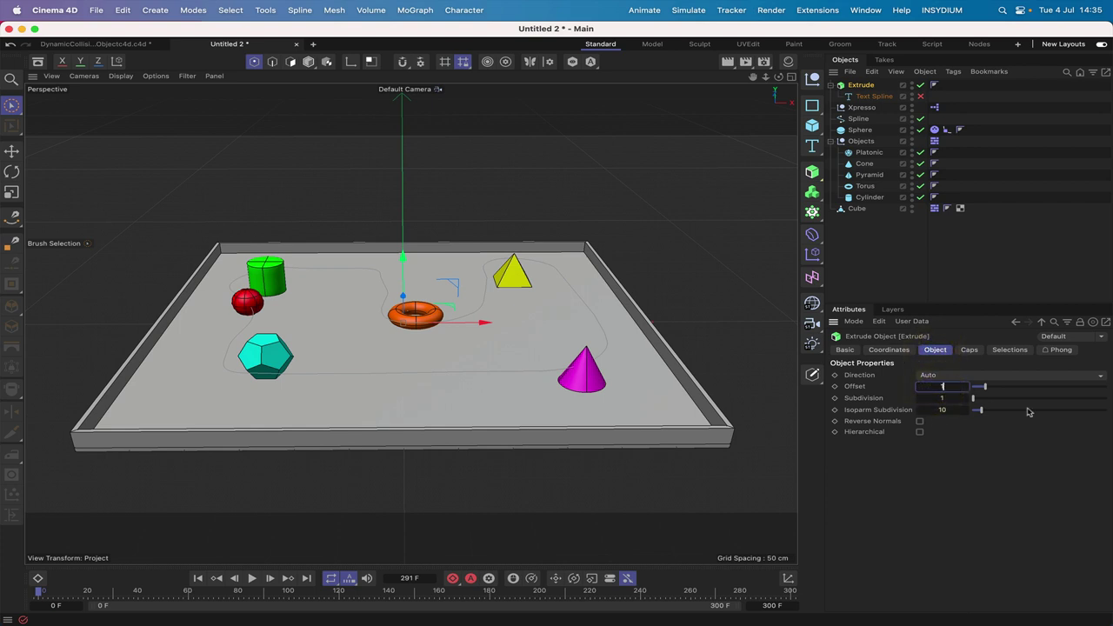
Set the Extrude's display color to Automatic with a blue of R 35, G 102, B 255.
{"action": "left_click", "coordinate": [845, 350]}
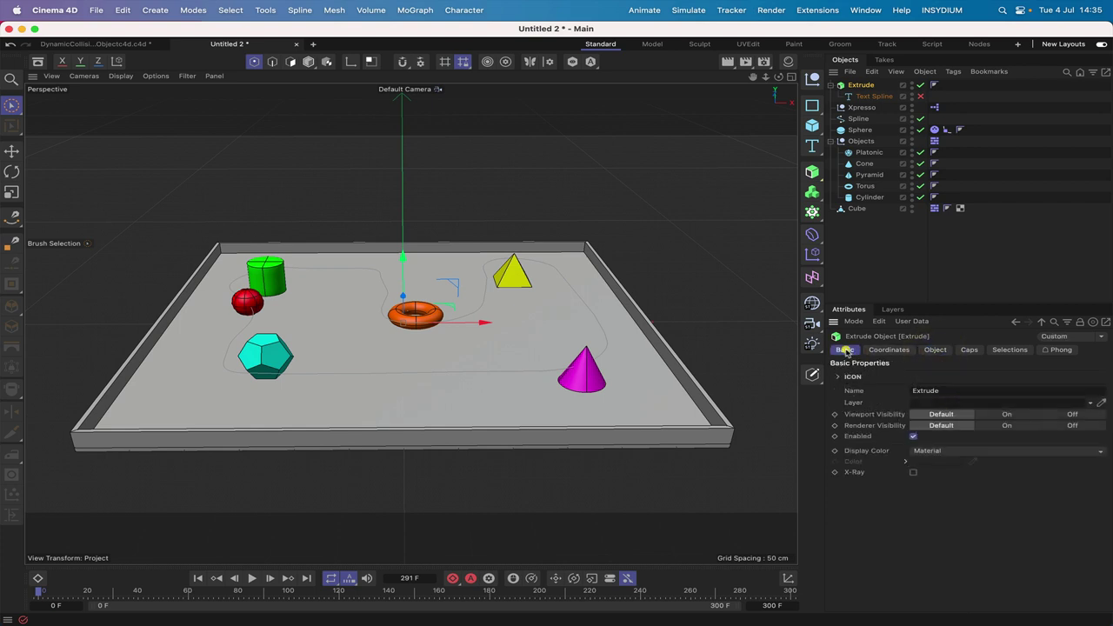
{"action": "left_click", "coordinate": [943, 451]}
{"action": "left_click", "coordinate": [954, 487]}
{"action": "left_click", "coordinate": [937, 461]}
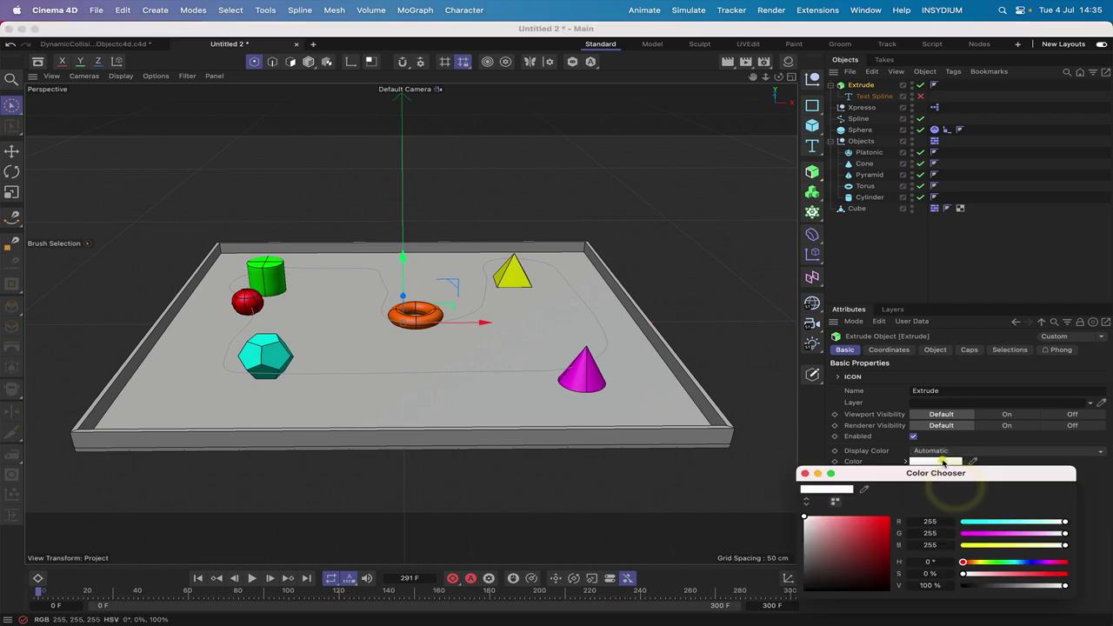
{"action": "left_click", "coordinate": [977, 523]}
{"action": "left_click", "coordinate": [1003, 534]}
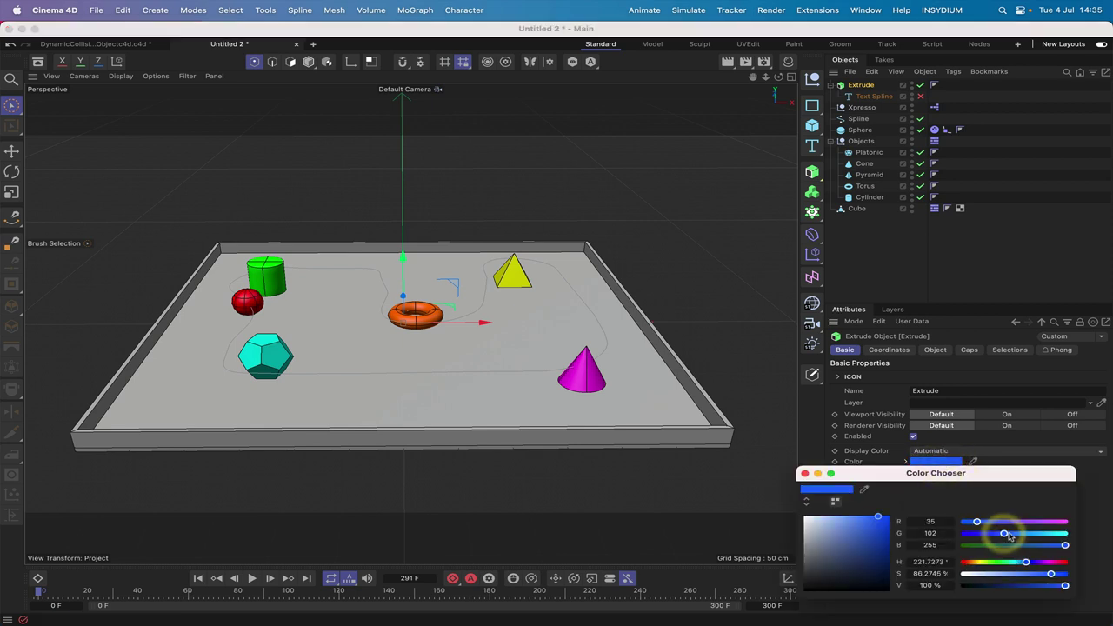
{"action": "left_click", "coordinate": [804, 472]}
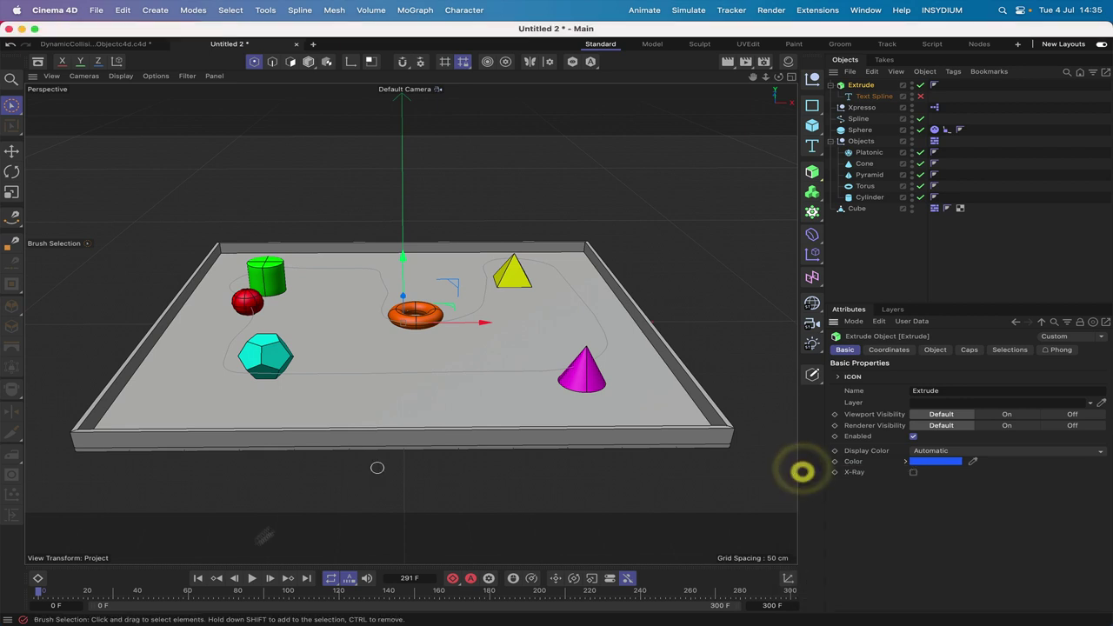
Play the simulation to check the extruded blue text and reframe the tray in the viewport.
{"action": "left_click", "coordinate": [254, 579]}
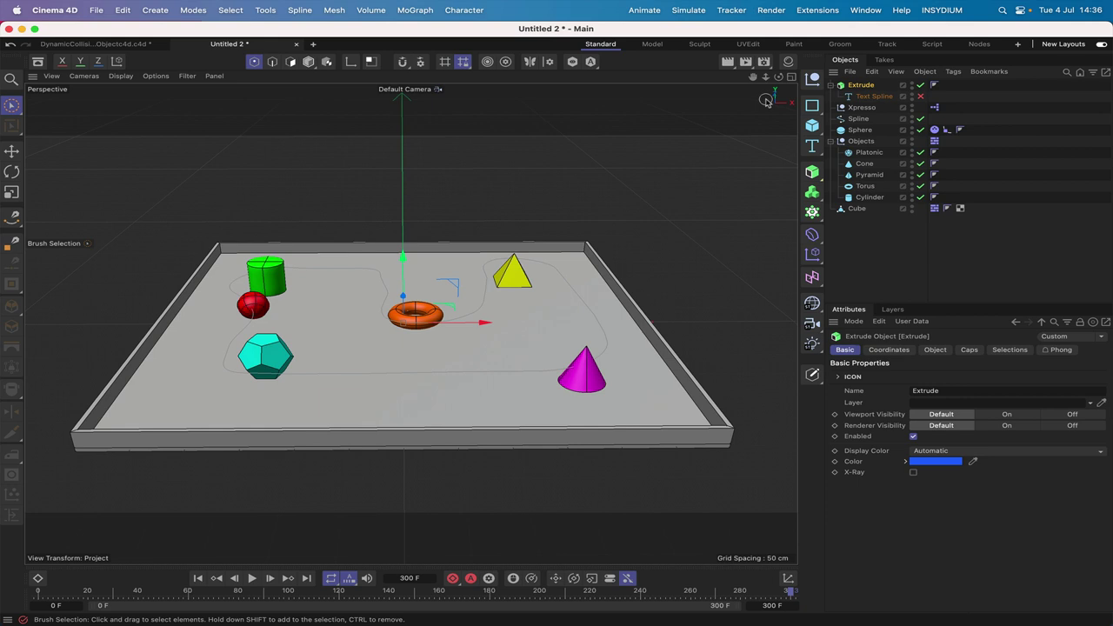
{"action": "left_click_drag", "start_coordinate": [772, 101], "coordinate": [774, 107]}
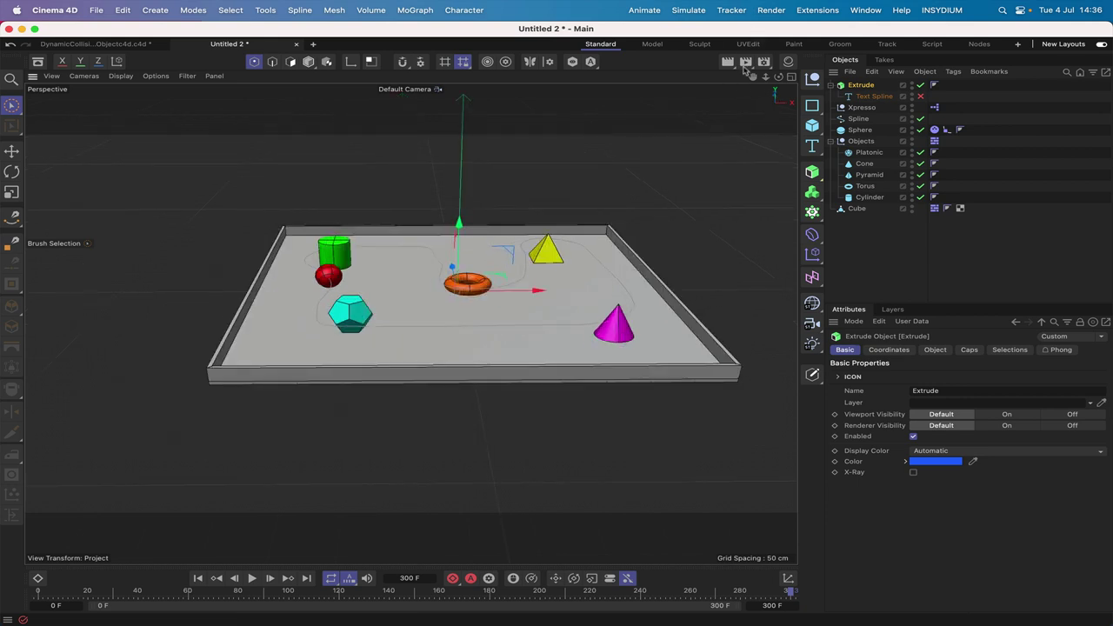
{"action": "left_click_drag", "start_coordinate": [755, 80], "coordinate": [754, 76]}
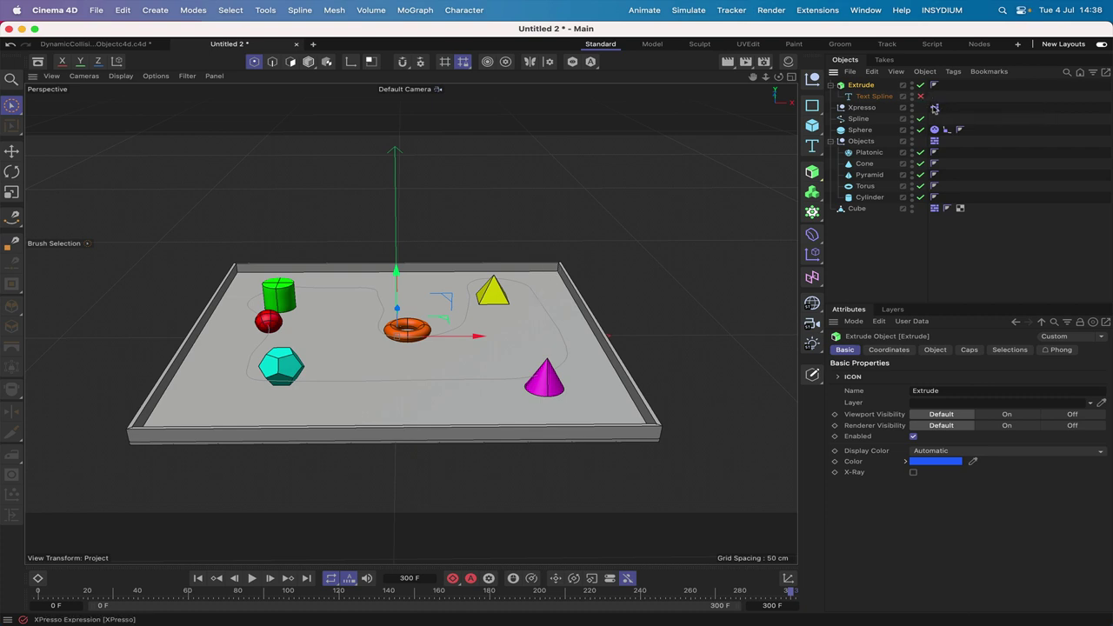
Open the XPresso Editor from the Xpresso null's tag and add a Thinking Particles PStorm generator node above the existing graph.
{"action": "double_click", "coordinate": [935, 108]}
{"action": "left_click_drag", "start_coordinate": [931, 97], "coordinate": [301, 19]}
{"action": "mouse_move", "coordinate": [502, 336]}
{"action": "left_mouse_down"}
{"action": "mouse_move", "coordinate": [651, 353]}
{"action": "mouse_move", "coordinate": [746, 390]}
{"action": "left_mouse_up"}
{"action": "left_click", "coordinate": [554, 323]}
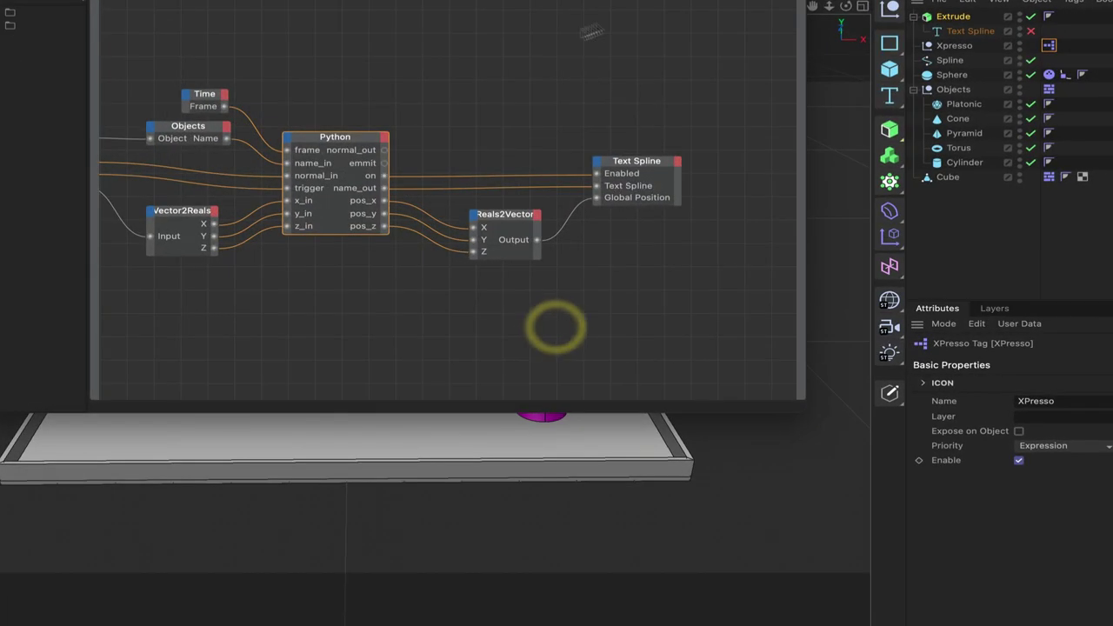
{"action": "right_click", "coordinate": [494, 72]}
{"action": "mouse_move", "coordinate": [539, 99]}
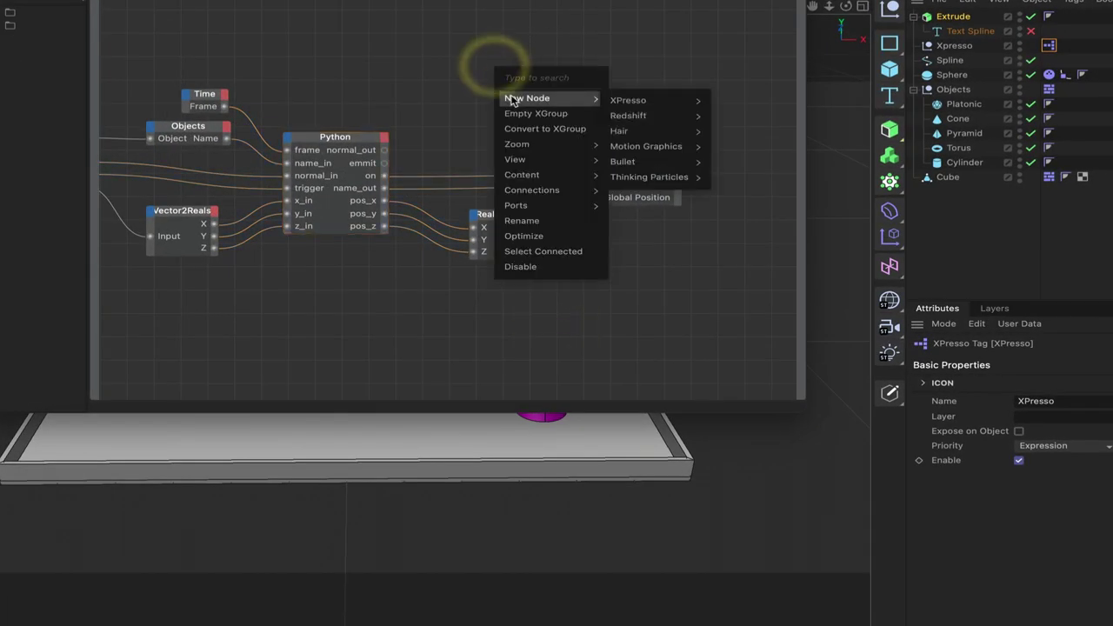
{"action": "mouse_move", "coordinate": [633, 166]}
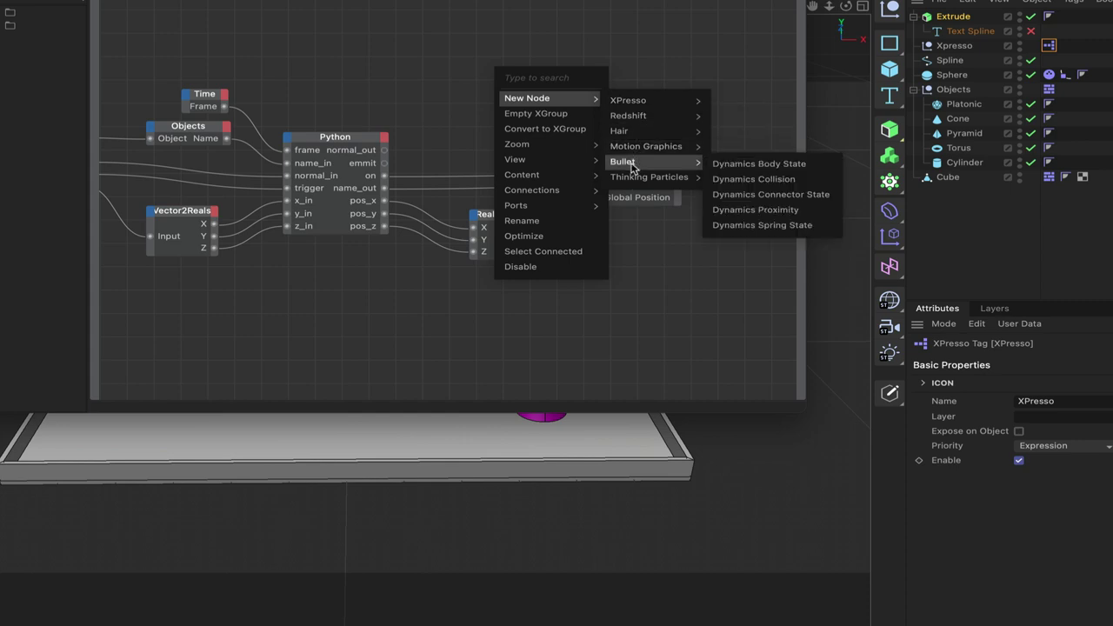
{"action": "mouse_move", "coordinate": [748, 201]}
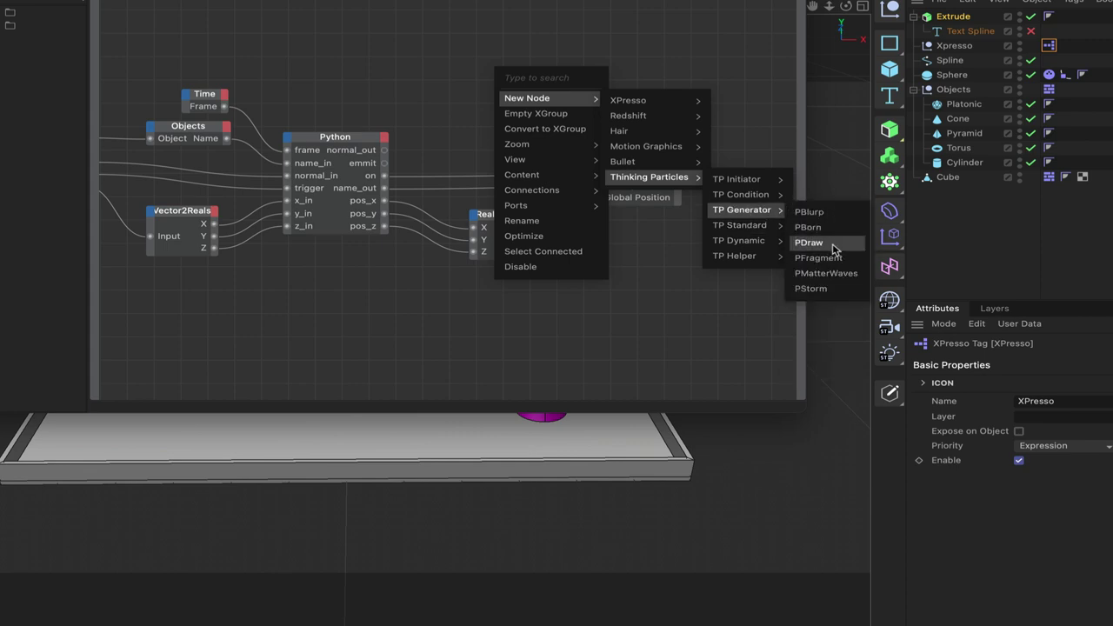
{"action": "left_click", "coordinate": [817, 289]}
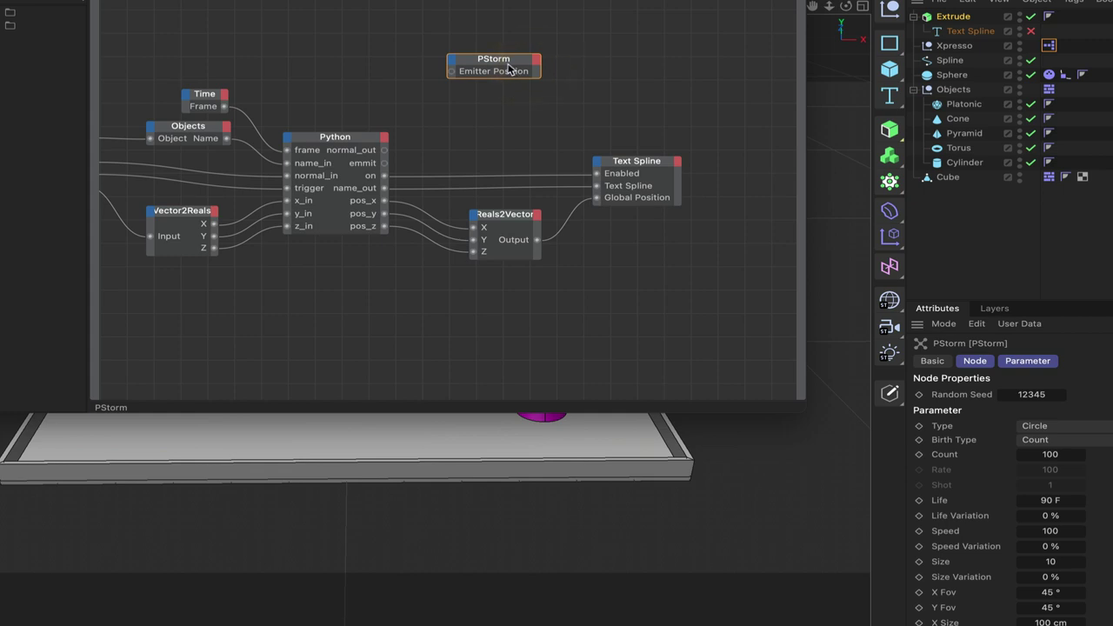
Add On and Emitter Alignment input ports to the PStorm node and order them Emitter Alignment, Emitter Position, On.
{"action": "left_click_drag", "start_coordinate": [498, 64], "coordinate": [545, 65]}
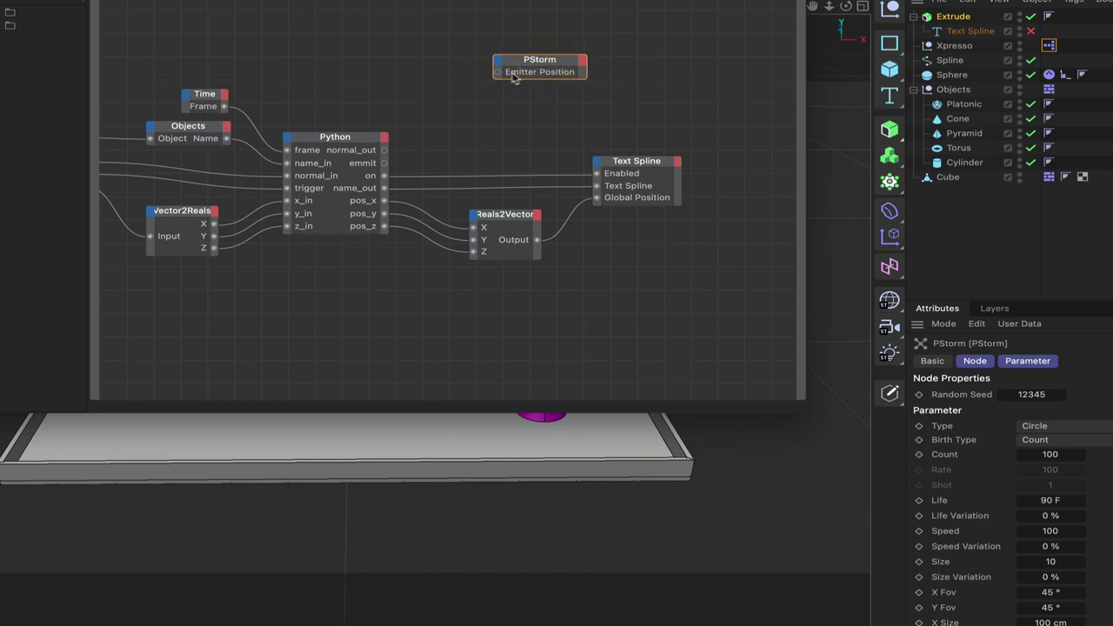
{"action": "left_click", "coordinate": [498, 63]}
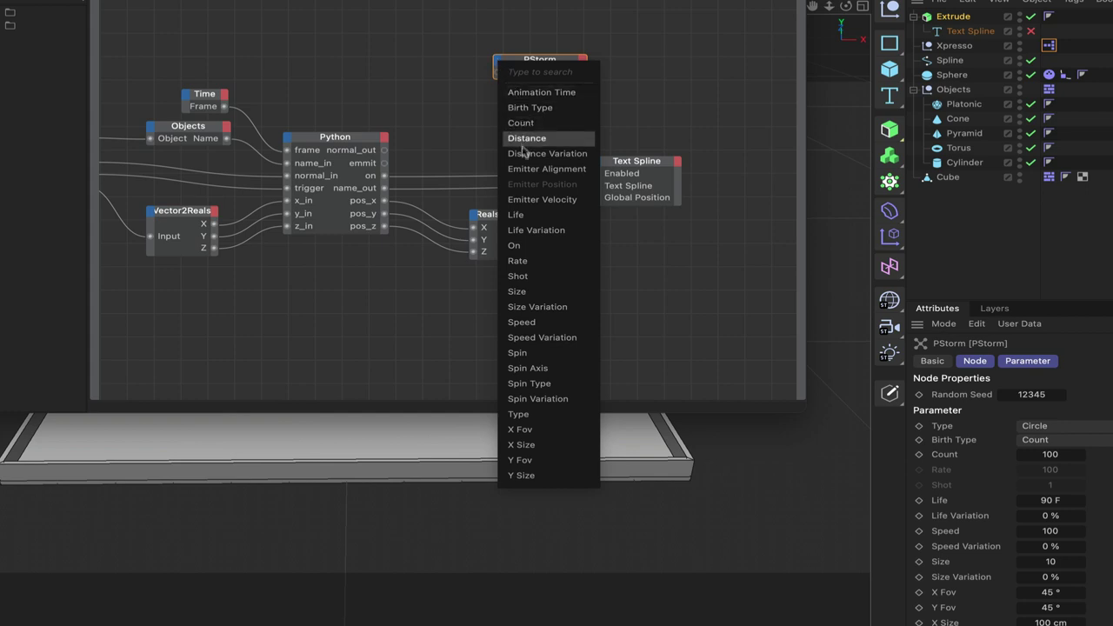
{"action": "left_click", "coordinate": [516, 246]}
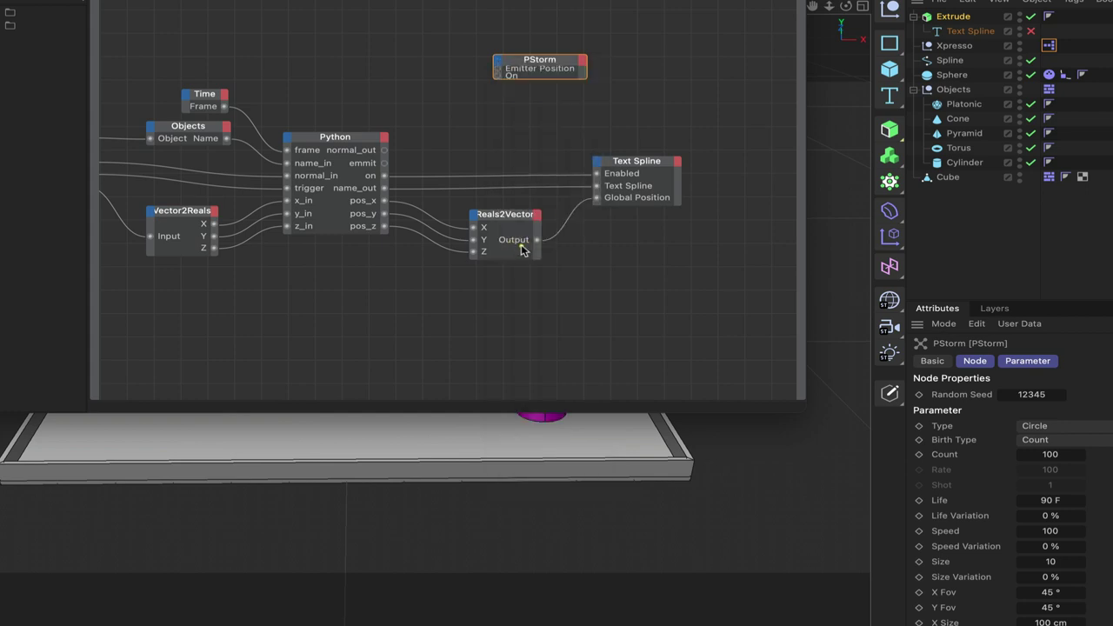
{"action": "left_click", "coordinate": [498, 66]}
{"action": "left_click", "coordinate": [527, 170]}
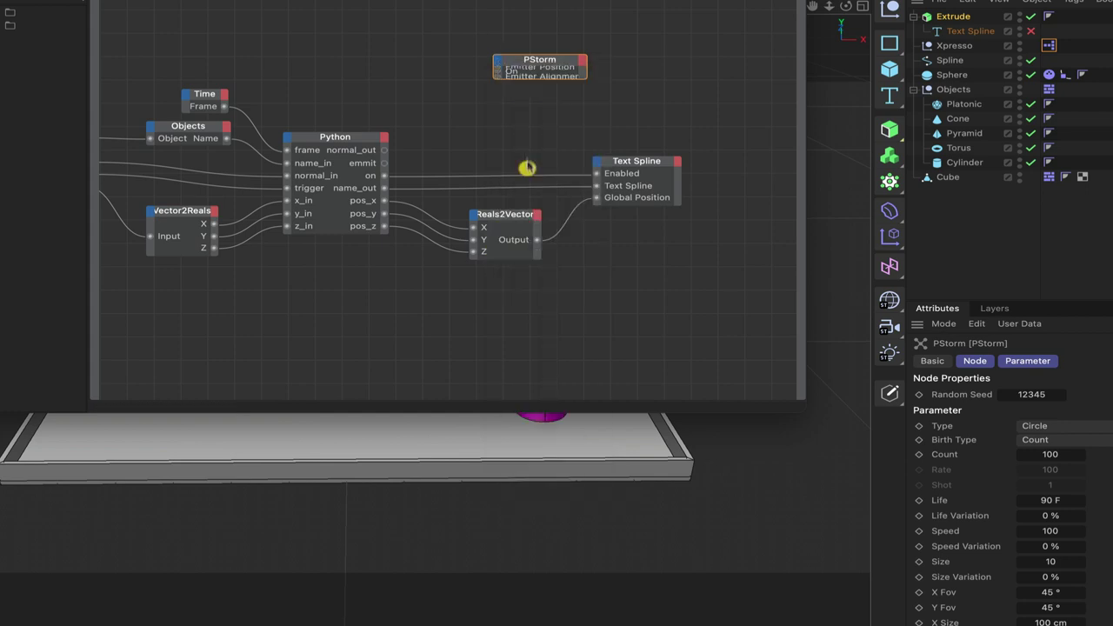
{"action": "left_click", "coordinate": [535, 61]}
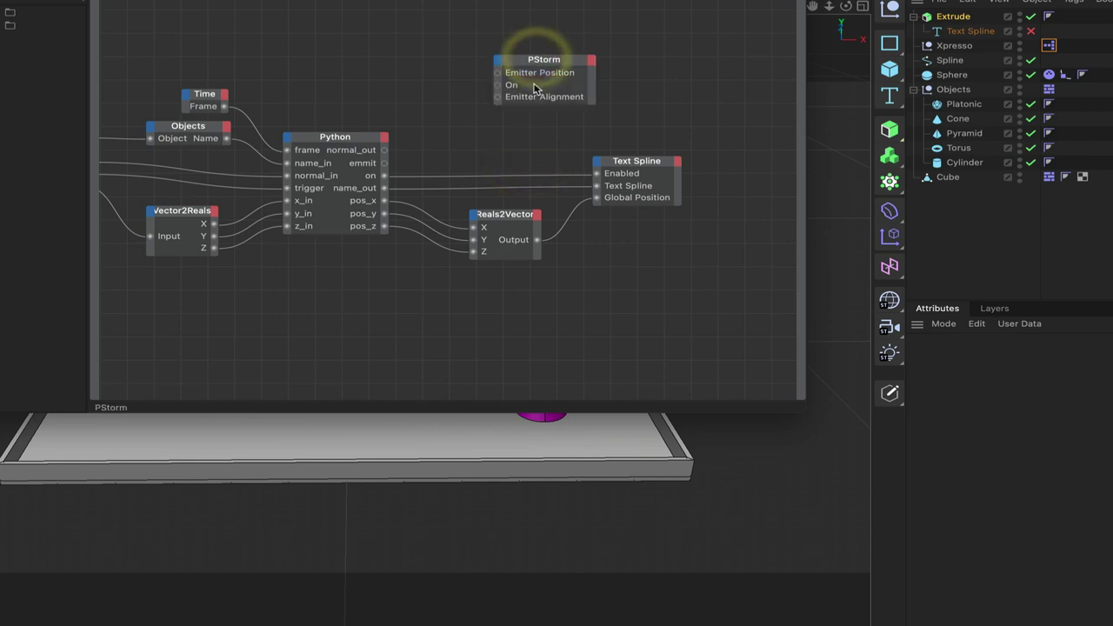
{"action": "left_click_drag", "start_coordinate": [534, 103], "coordinate": [530, 69]}
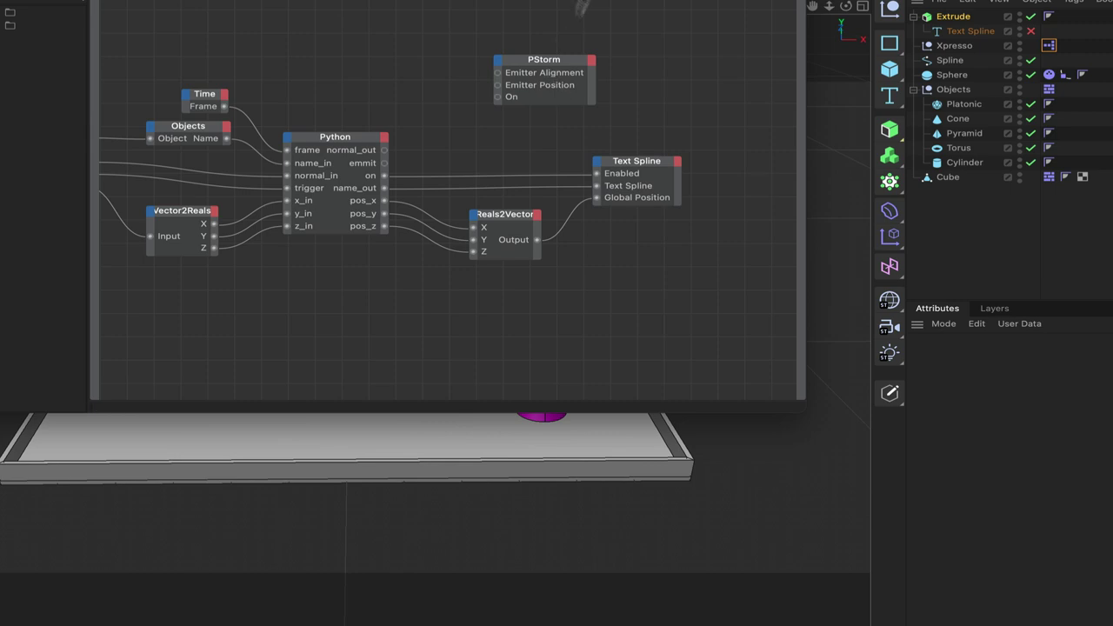
Connect the Python node's emmit output to PStorm's On port and Dynamics Collision's Point A to its Emitter Position.
{"action": "middle_click_drag", "start_coordinate": [435, 304], "coordinate": [547, 305]}
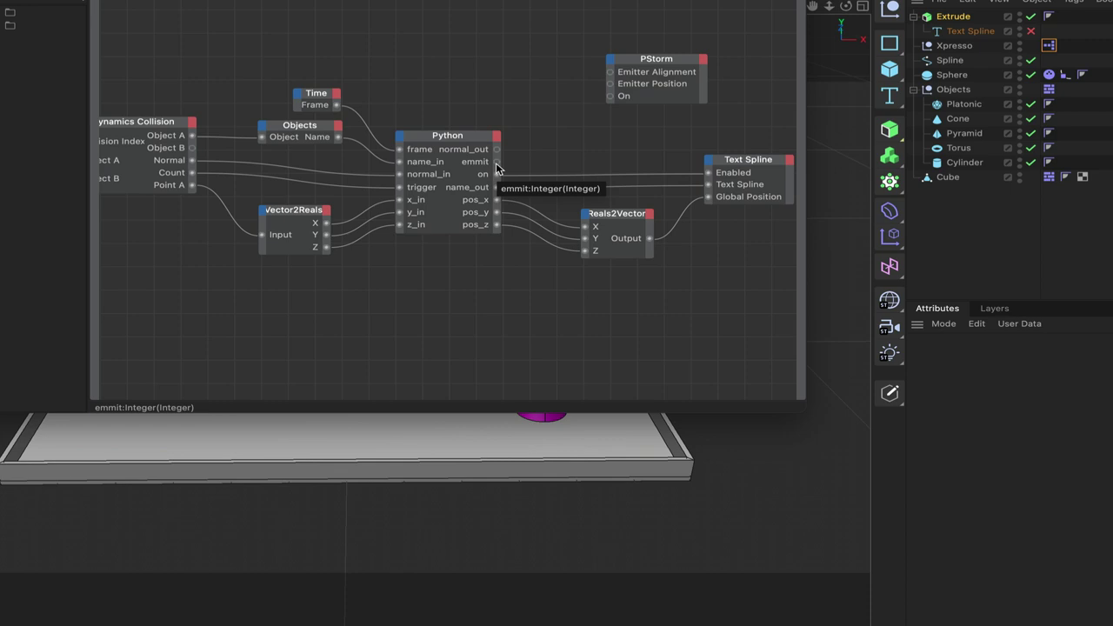
{"action": "left_click_drag", "start_coordinate": [496, 165], "coordinate": [623, 98]}
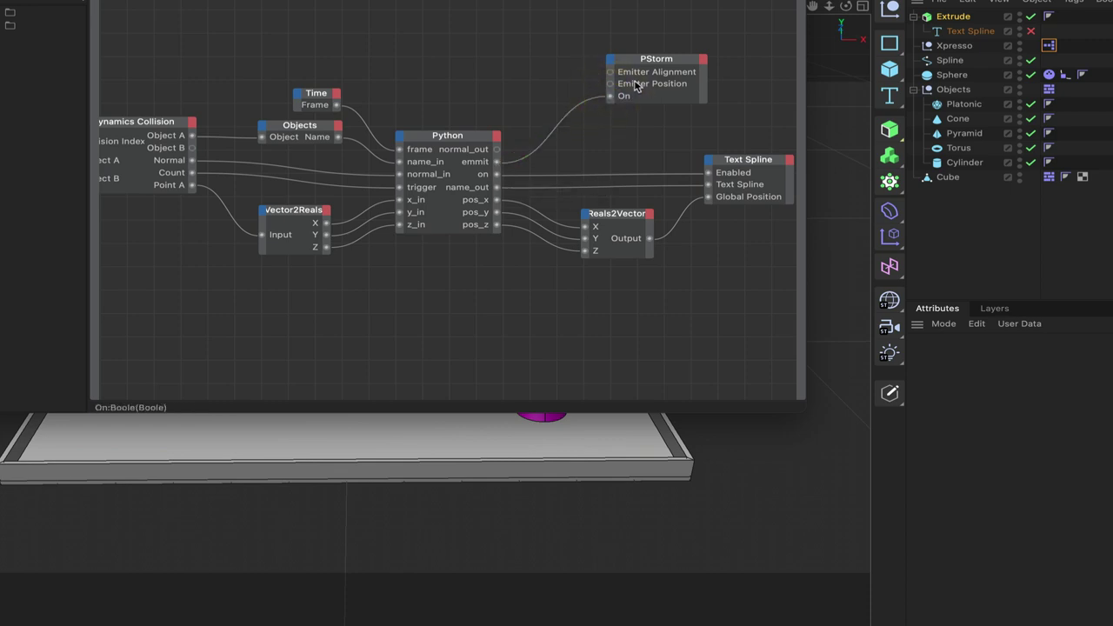
{"action": "left_click_drag", "start_coordinate": [193, 189], "coordinate": [711, 63]}
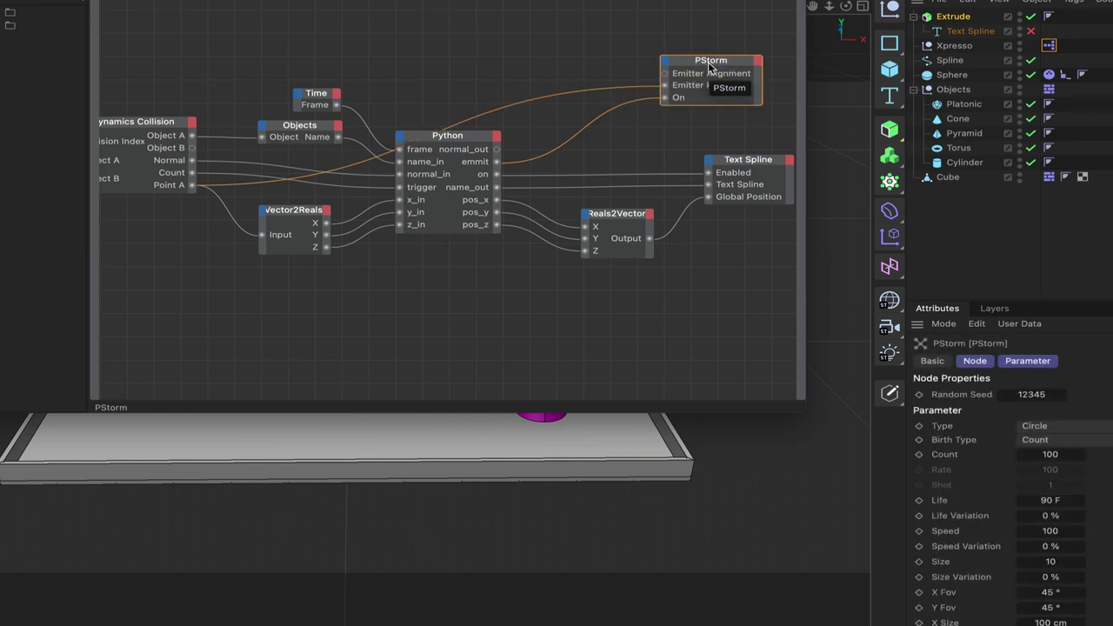
Check the port information of Python's normal_out output and PStorm's Emitter Alignment input to compare their data types.
{"action": "right_click", "coordinate": [483, 153]}
{"action": "left_click", "coordinate": [494, 160]}
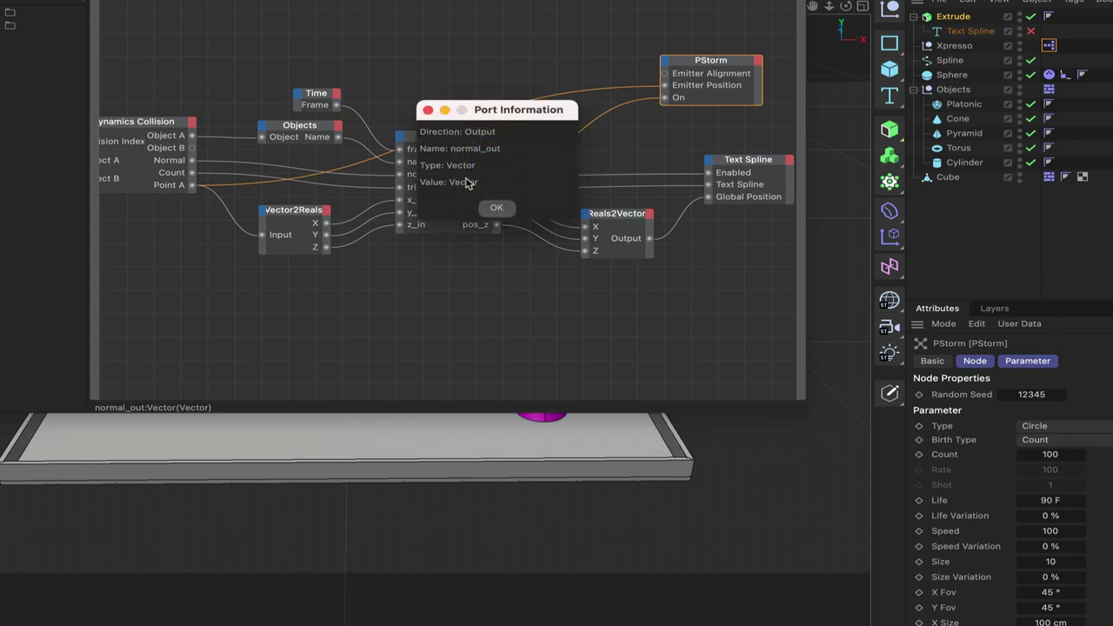
{"action": "left_click", "coordinate": [428, 109]}
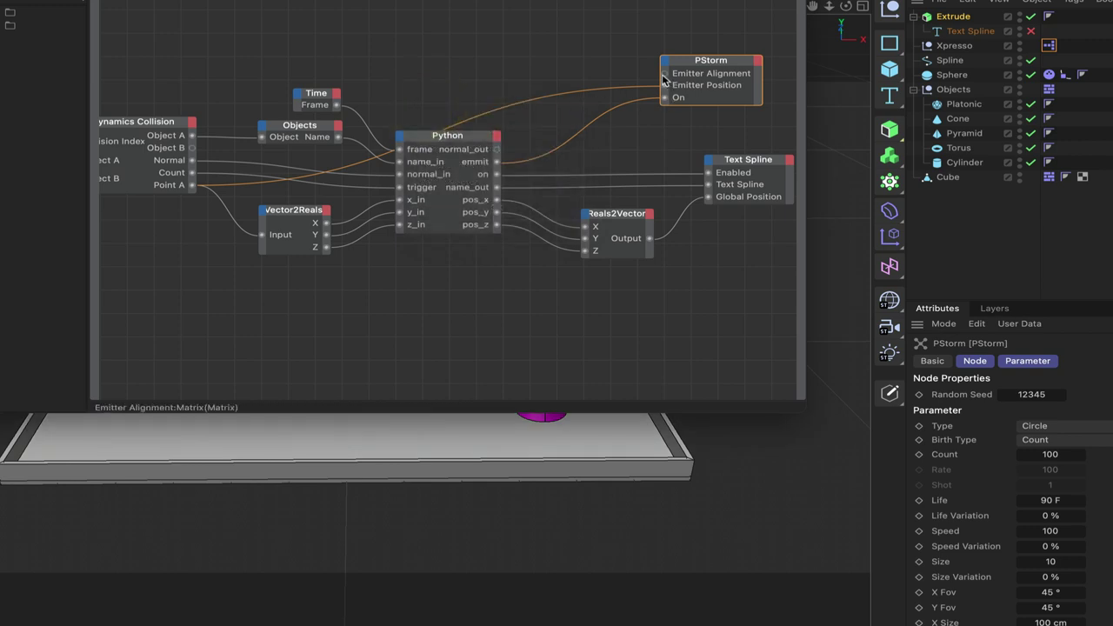
{"action": "right_click", "coordinate": [701, 79]}
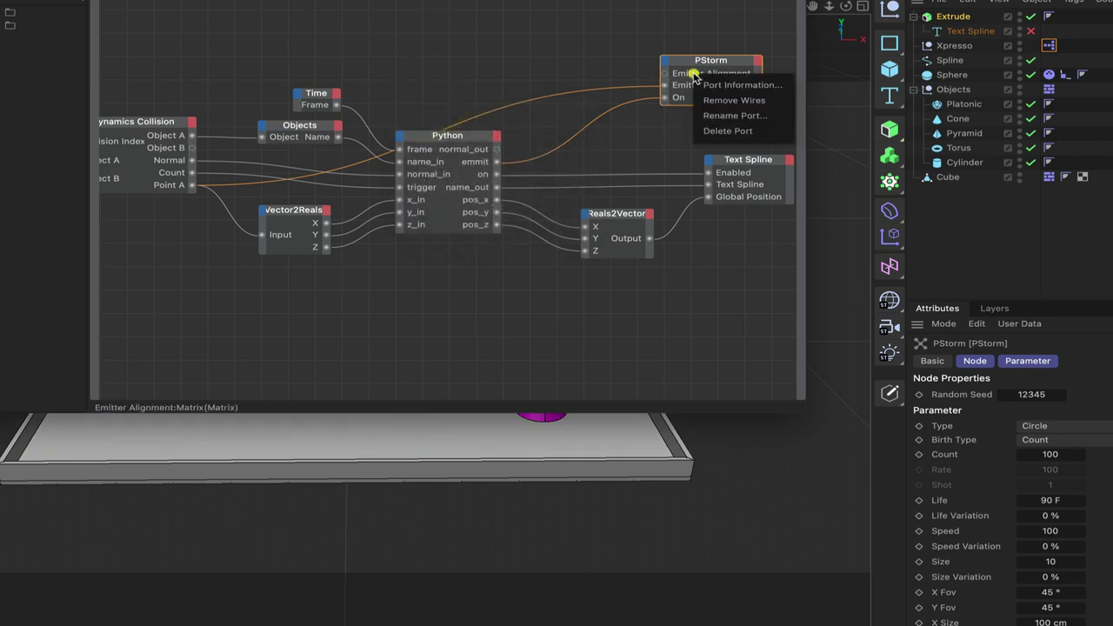
{"action": "left_click", "coordinate": [705, 89]}
{"action": "left_click", "coordinate": [704, 91]}
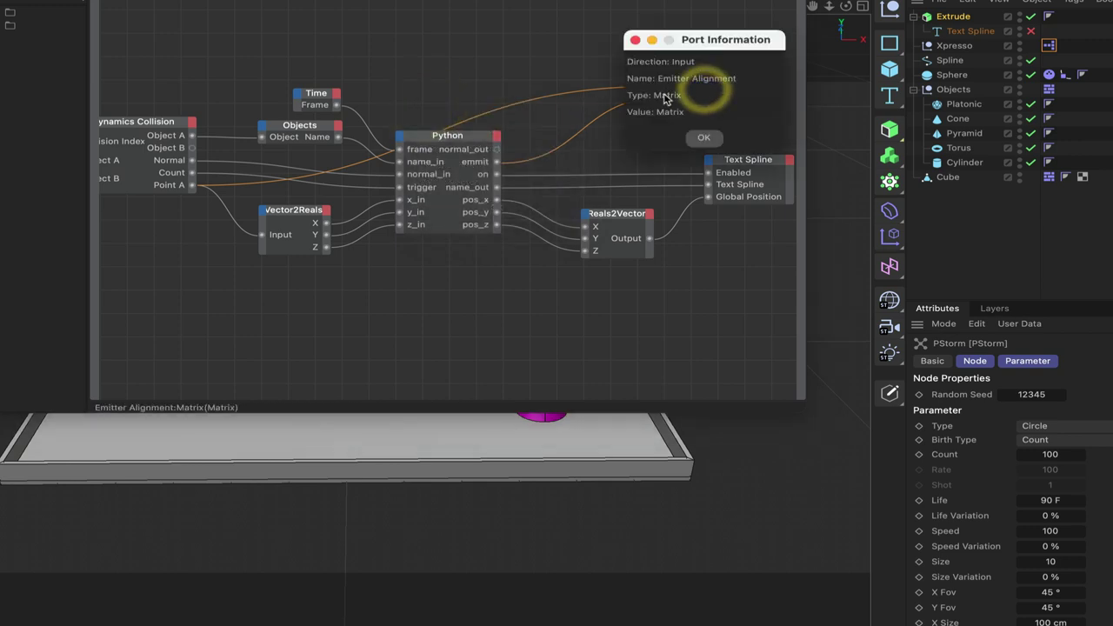
{"action": "left_click", "coordinate": [704, 140]}
Make room beside the PStorm node and add a Vector2Matrix node between Python and PStorm.
{"action": "left_click_drag", "start_coordinate": [700, 67], "coordinate": [718, 65]}
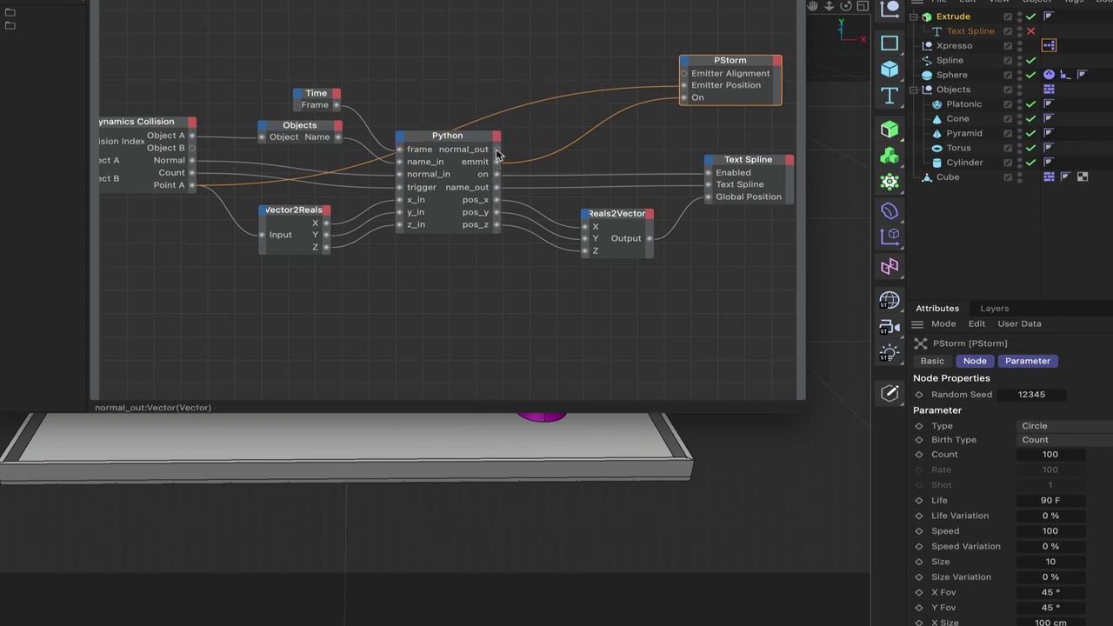
{"action": "right_click", "coordinate": [541, 79]}
{"action": "mouse_move", "coordinate": [574, 106]}
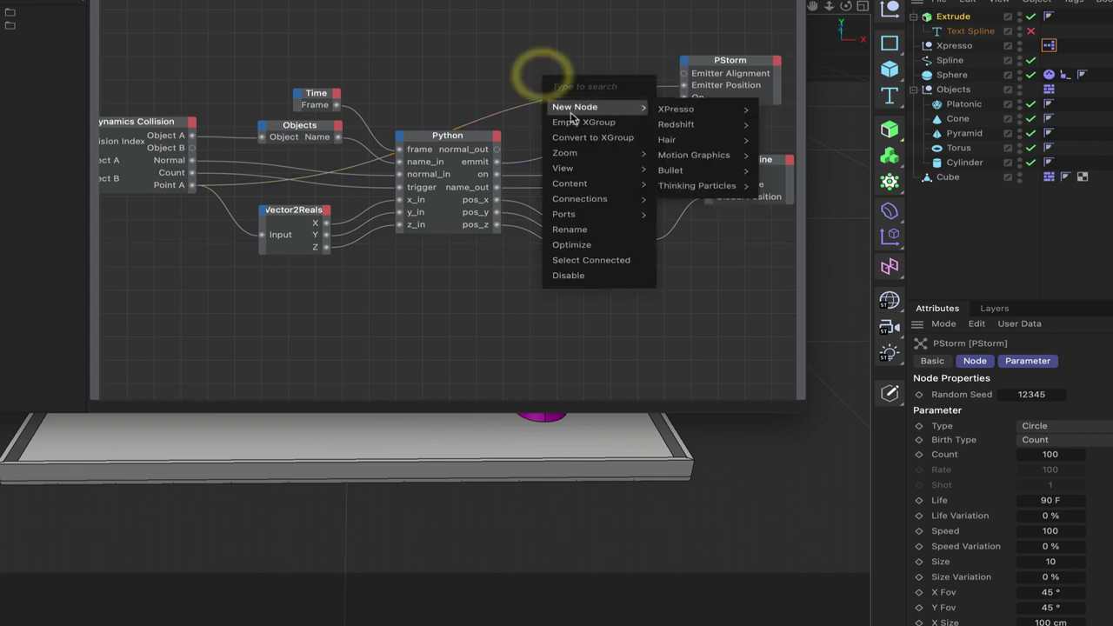
{"action": "mouse_move", "coordinate": [687, 108]}
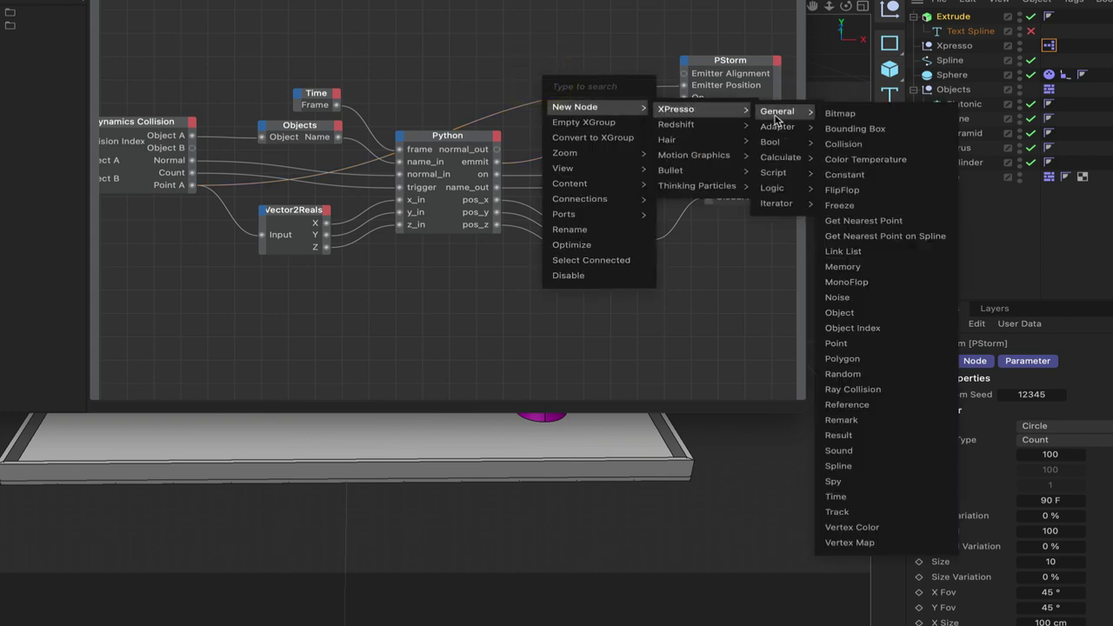
{"action": "mouse_move", "coordinate": [774, 144]}
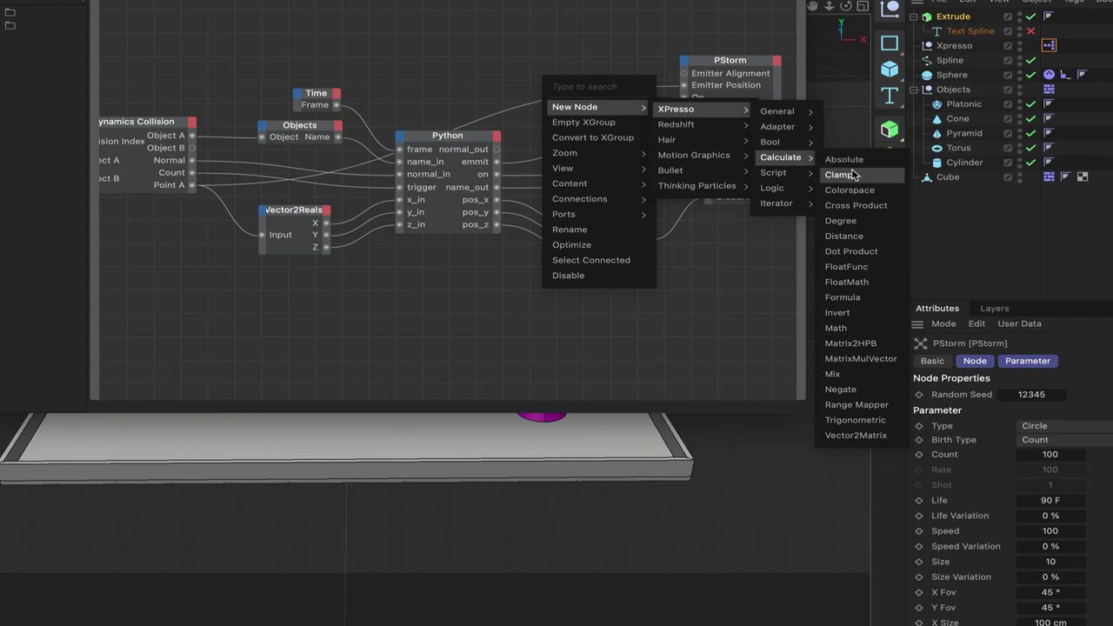
{"action": "left_click", "coordinate": [844, 437]}
{"action": "left_click_drag", "start_coordinate": [534, 74], "coordinate": [581, 71]}
Connect Python's normal_out to the Vector2Matrix input and its output to PStorm's Emitter Alignment.
{"action": "left_click_drag", "start_coordinate": [496, 153], "coordinate": [548, 76]}
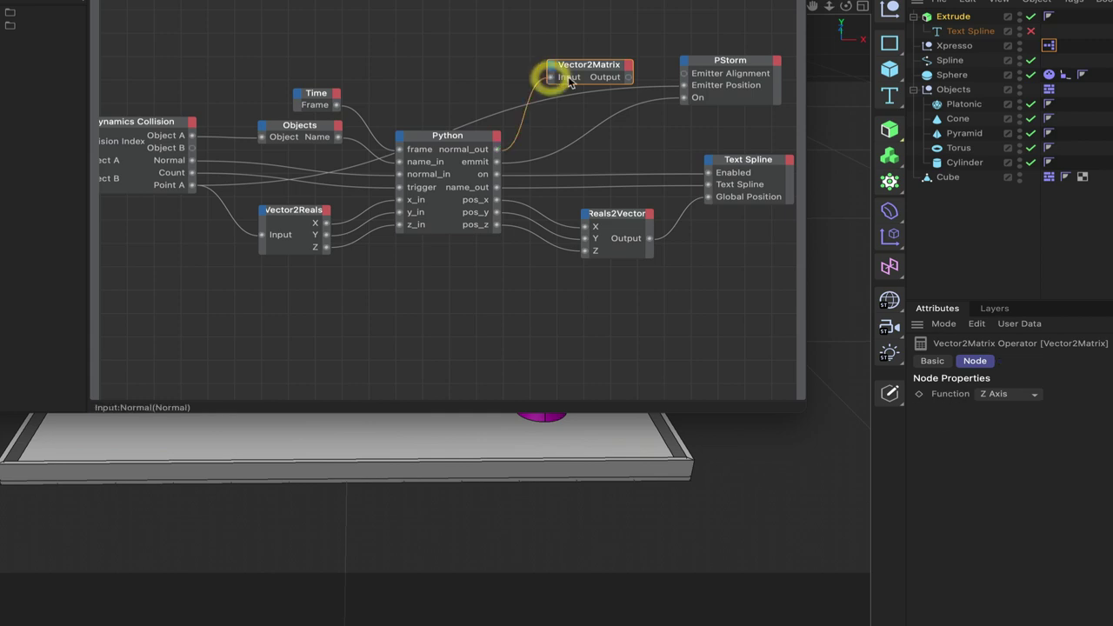
{"action": "left_click_drag", "start_coordinate": [629, 77], "coordinate": [684, 75]}
{"action": "left_click_drag", "start_coordinate": [590, 71], "coordinate": [597, 65]}
{"action": "middle_click_drag", "start_coordinate": [597, 65], "coordinate": [397, 55]}
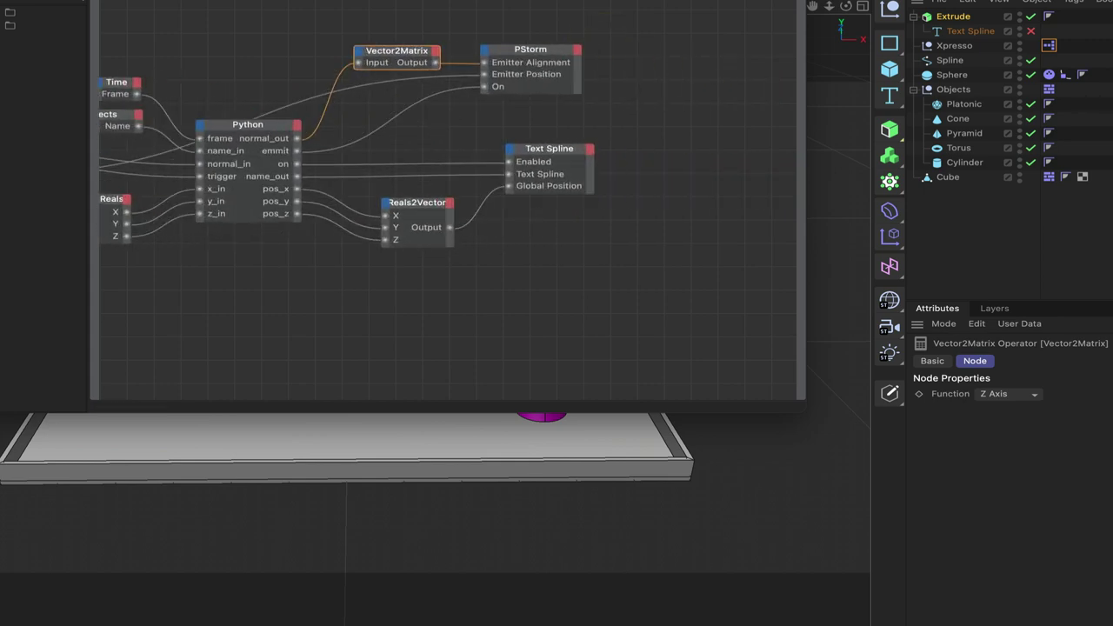
Change the PStorm node's Birth Type to Shot and set its Shot value to 100.
{"action": "left_click", "coordinate": [564, 49]}
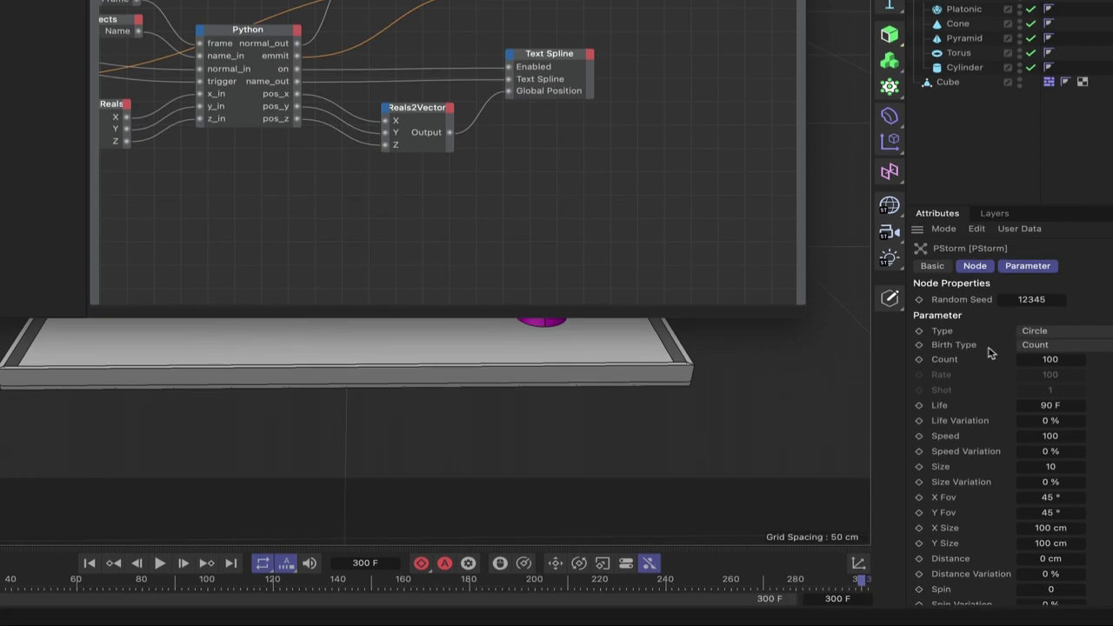
{"action": "left_click", "coordinate": [1043, 344]}
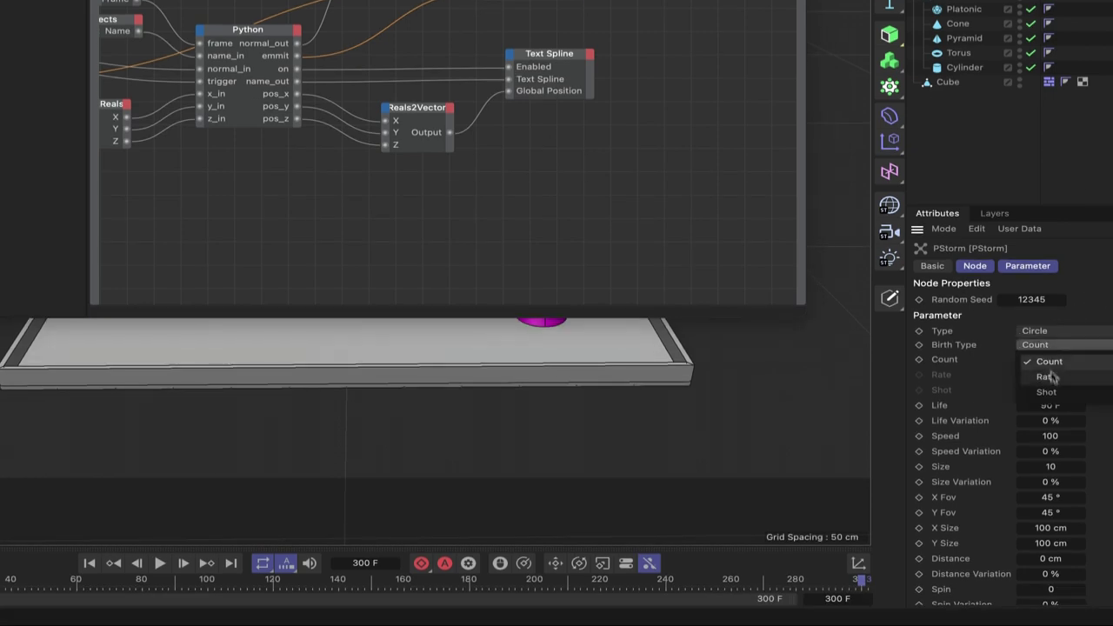
{"action": "left_click", "coordinate": [1054, 391]}
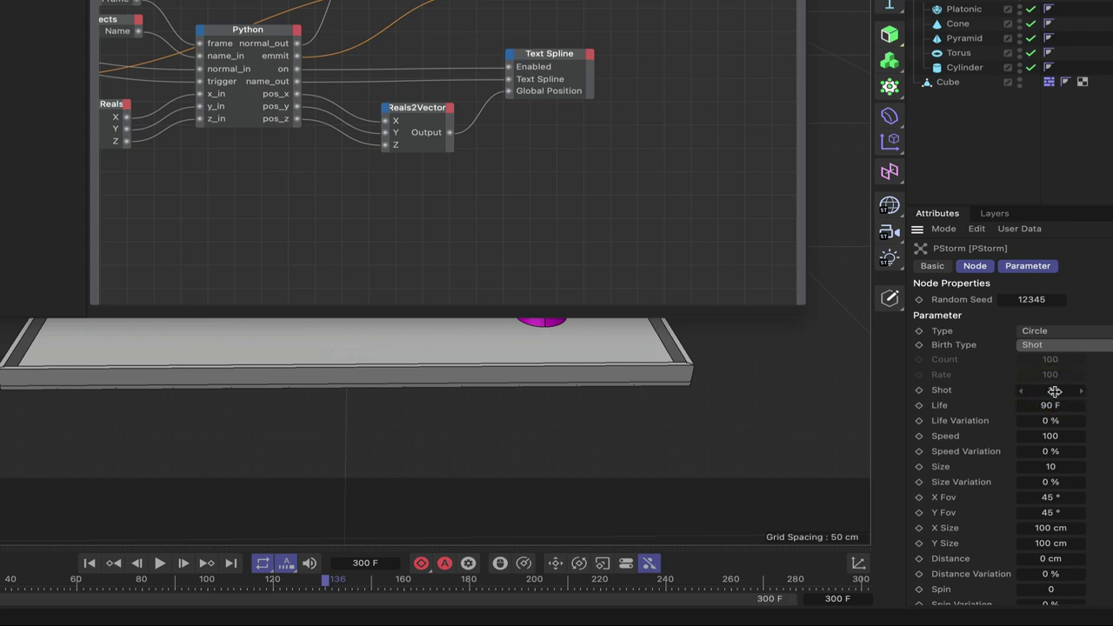
{"action": "left_click", "coordinate": [1054, 391]}
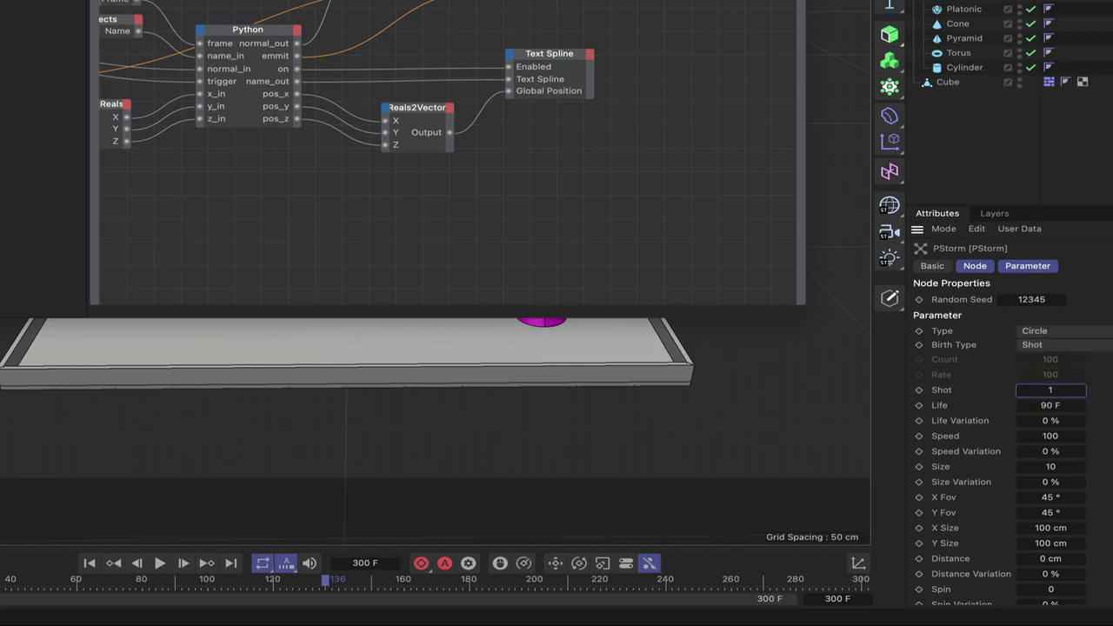
{"action": "key", "text": "Return"}
Set the PStorm particle Life to 60 frames with a Life Variation of 100%.
{"action": "left_click", "coordinate": [1051, 405]}
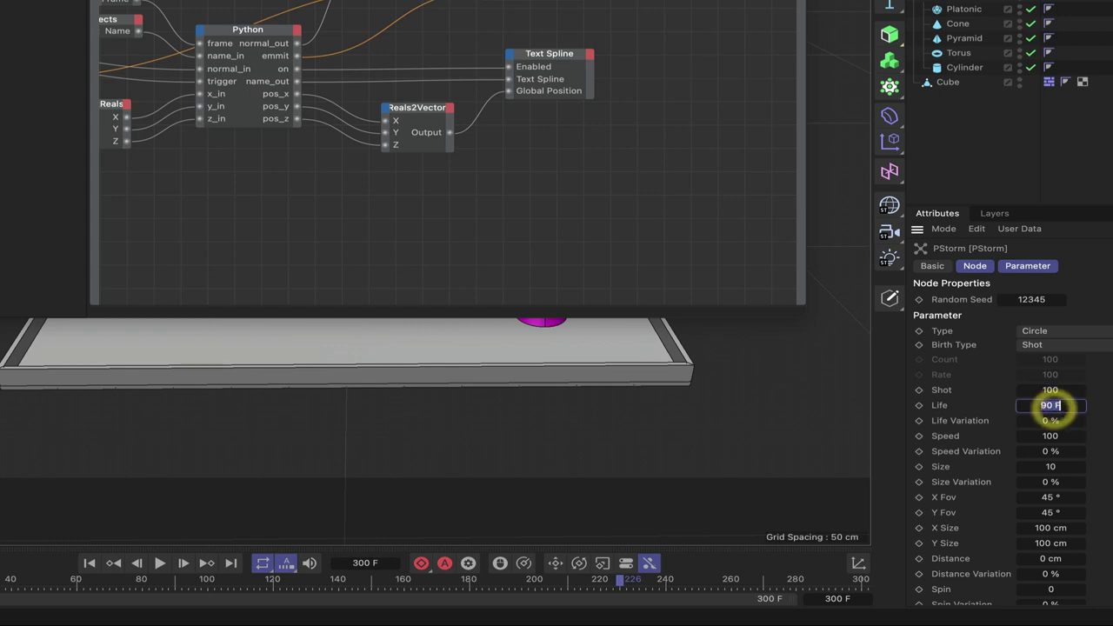
{"action": "type", "text": "60"}
{"action": "key", "text": "Return"}
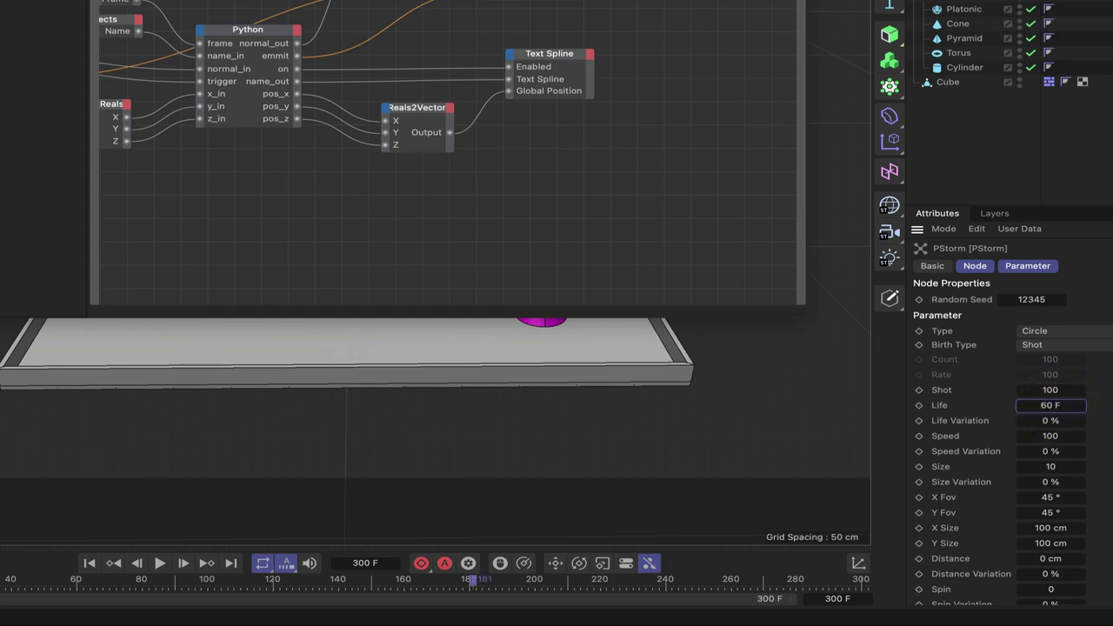
{"action": "left_click", "coordinate": [1028, 421]}
{"action": "type", "text": "100"}
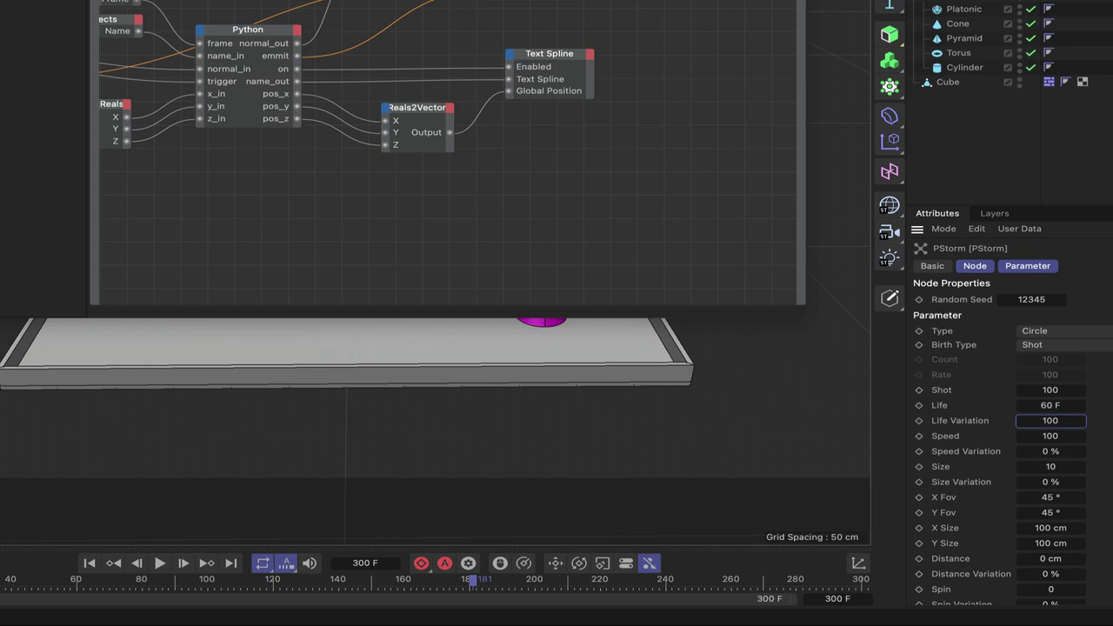
{"action": "key", "text": "Return"}
Set the PStorm Speed to 300 and Size to 4, each with 50% variation.
{"action": "left_click", "coordinate": [1051, 436]}
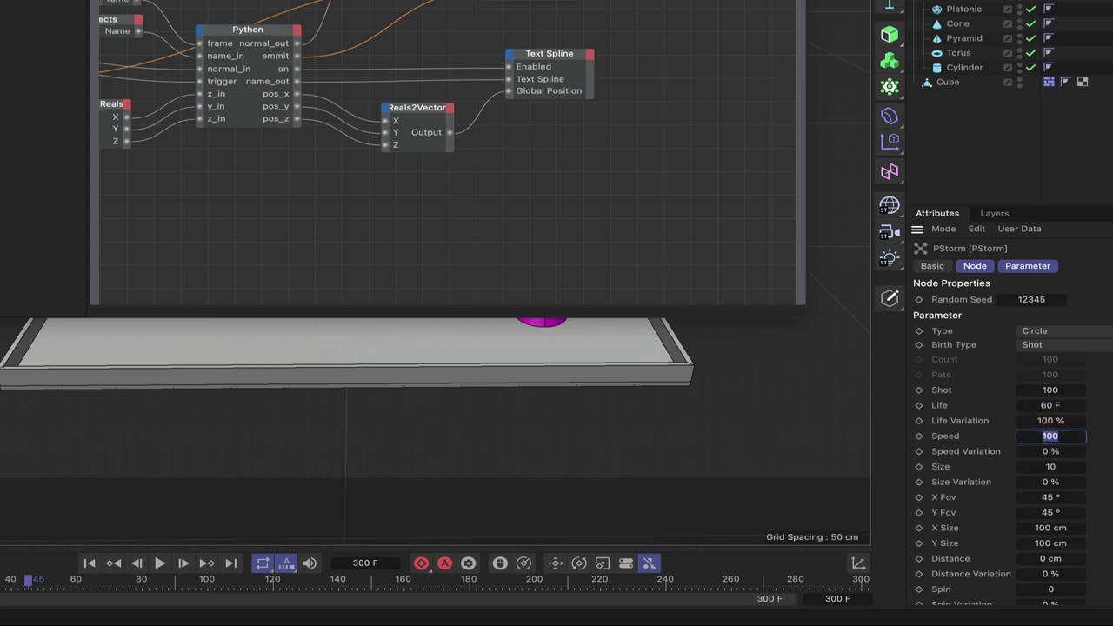
{"action": "left_click", "coordinate": [1051, 451]}
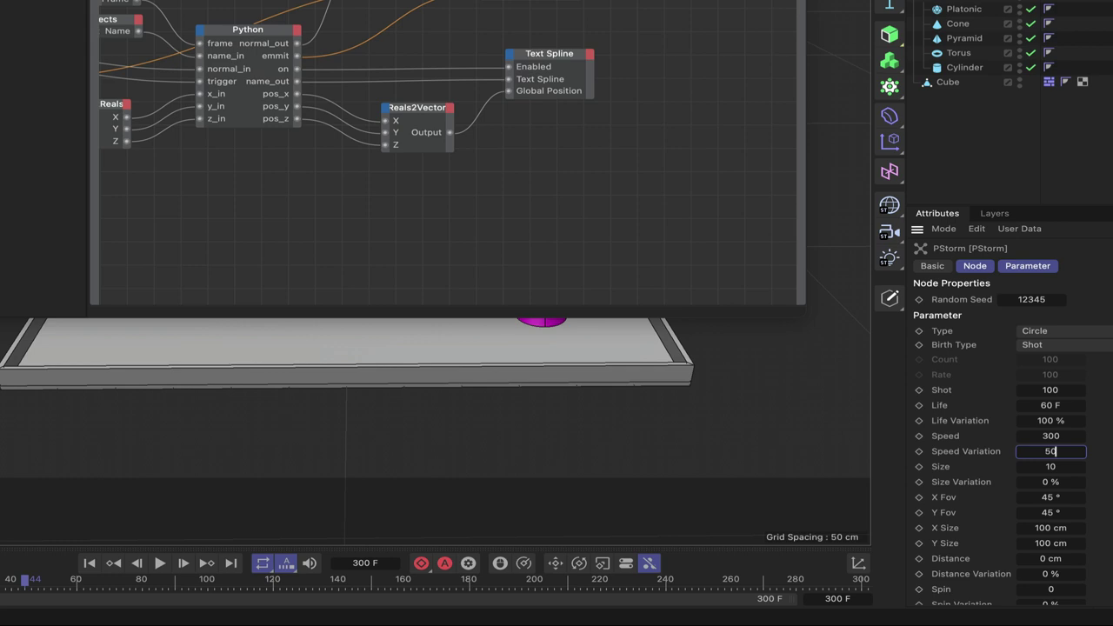
{"action": "key", "text": "Return"}
{"action": "left_click", "coordinate": [1050, 466]}
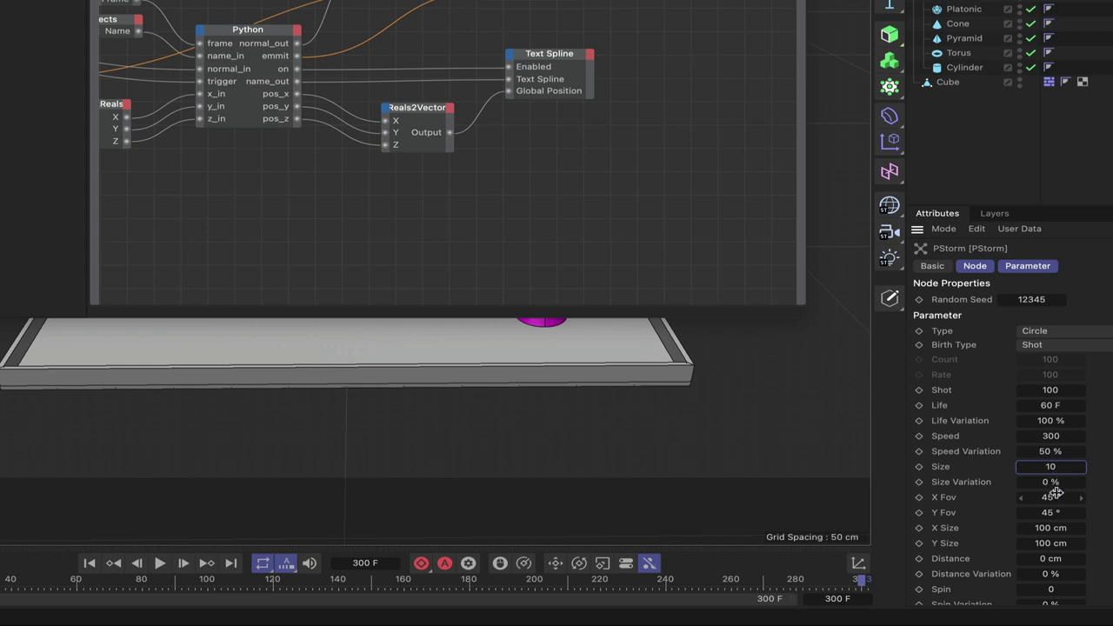
{"action": "left_click", "coordinate": [1056, 466]}
{"action": "type", "text": "4"}
{"action": "left_click", "coordinate": [1054, 484]}
{"action": "type", "text": "50"}
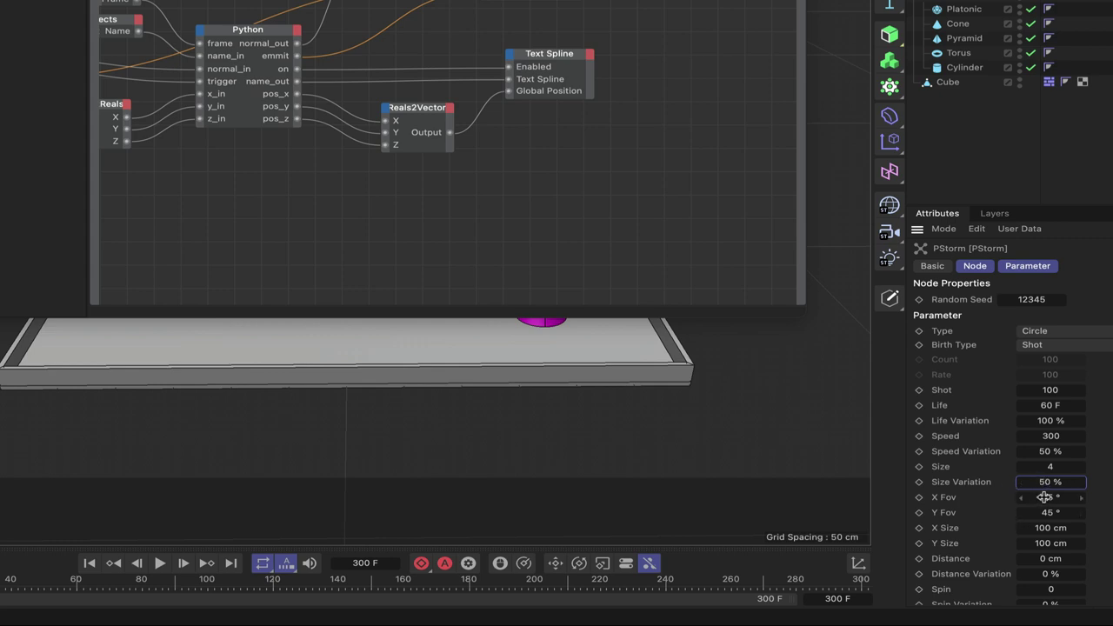
Widen the PStorm emission angle by setting both X Fov and Y Fov to 180°.
{"action": "left_click", "coordinate": [1046, 497]}
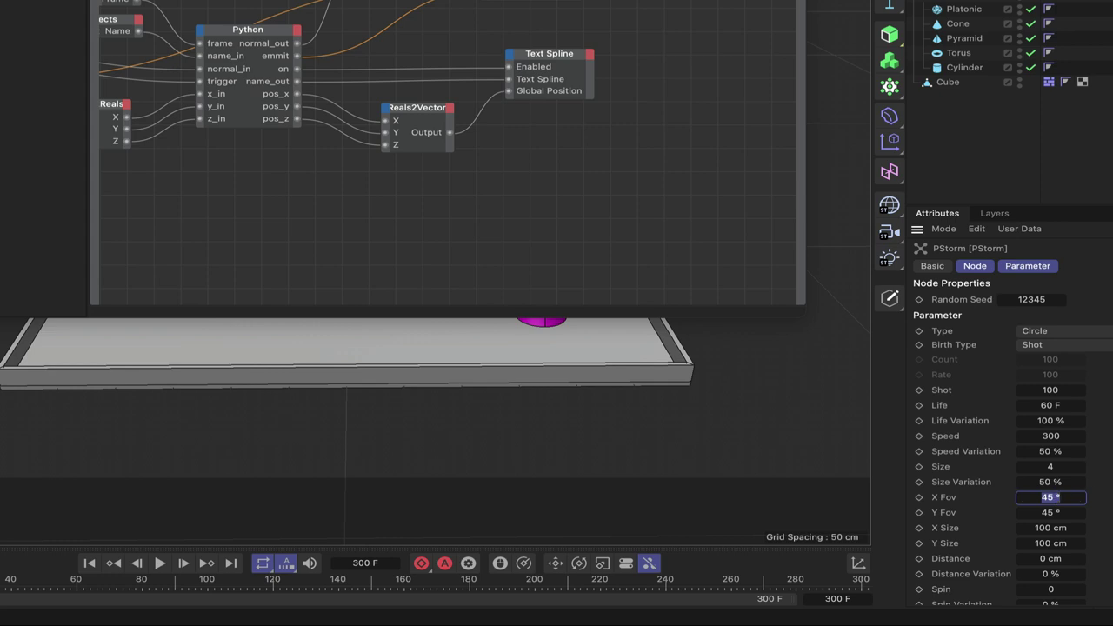
{"action": "key", "text": "Return"}
{"action": "left_click", "coordinate": [1049, 513]}
{"action": "type", "text": "180"}
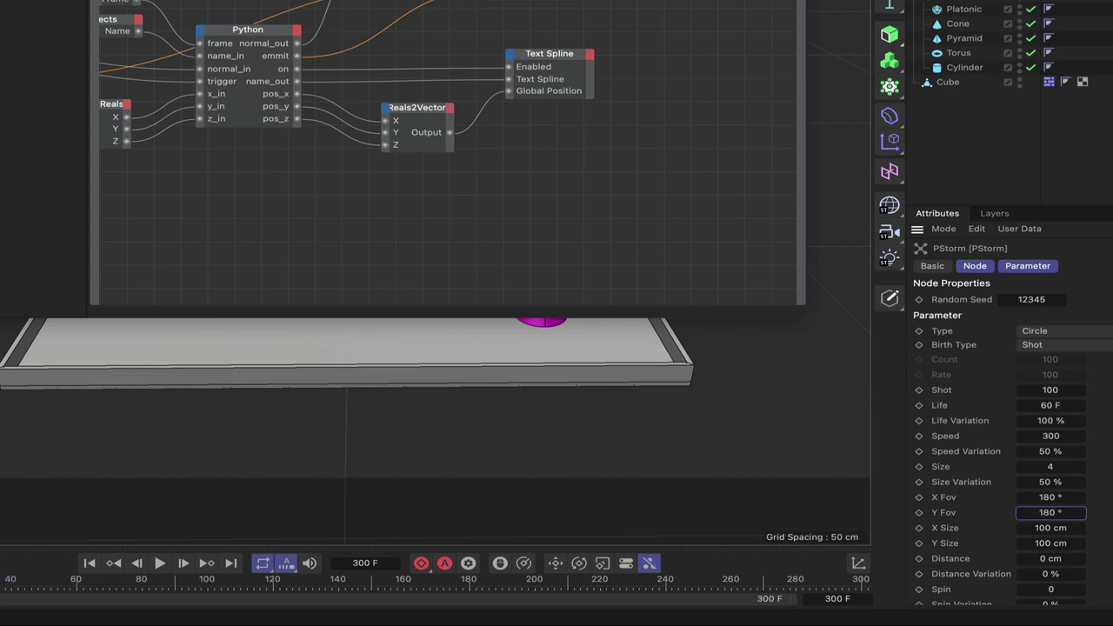
Set the PStorm emitter's X Size and Y Size to 20 cm each.
{"action": "left_click", "coordinate": [1048, 527]}
{"action": "type", "text": "2"}
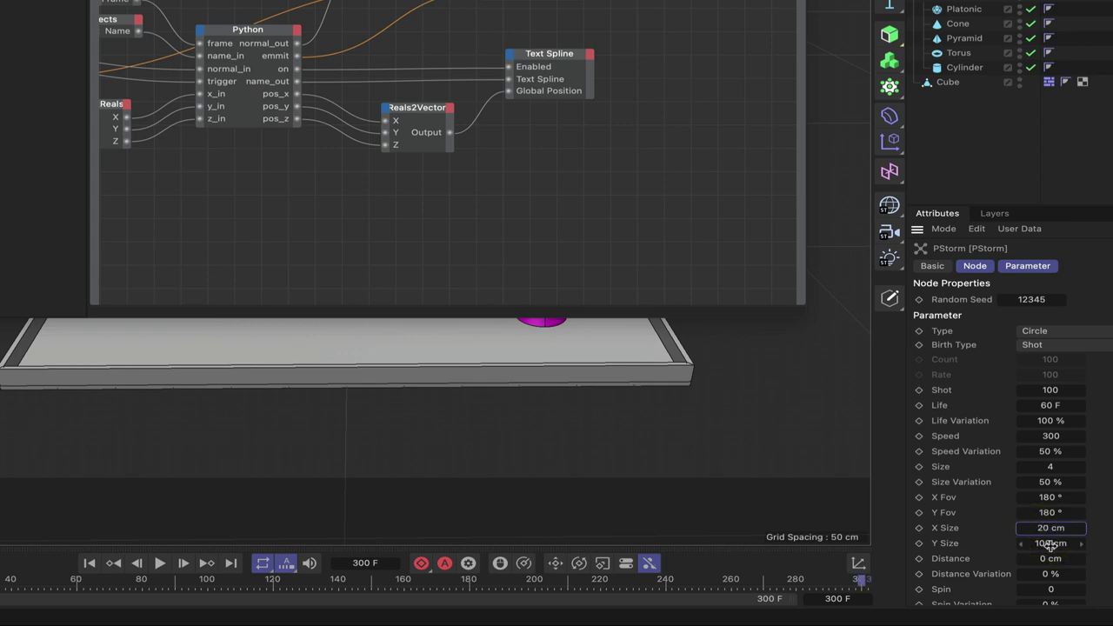
{"action": "left_click", "coordinate": [1051, 544]}
{"action": "type", "text": "2"}
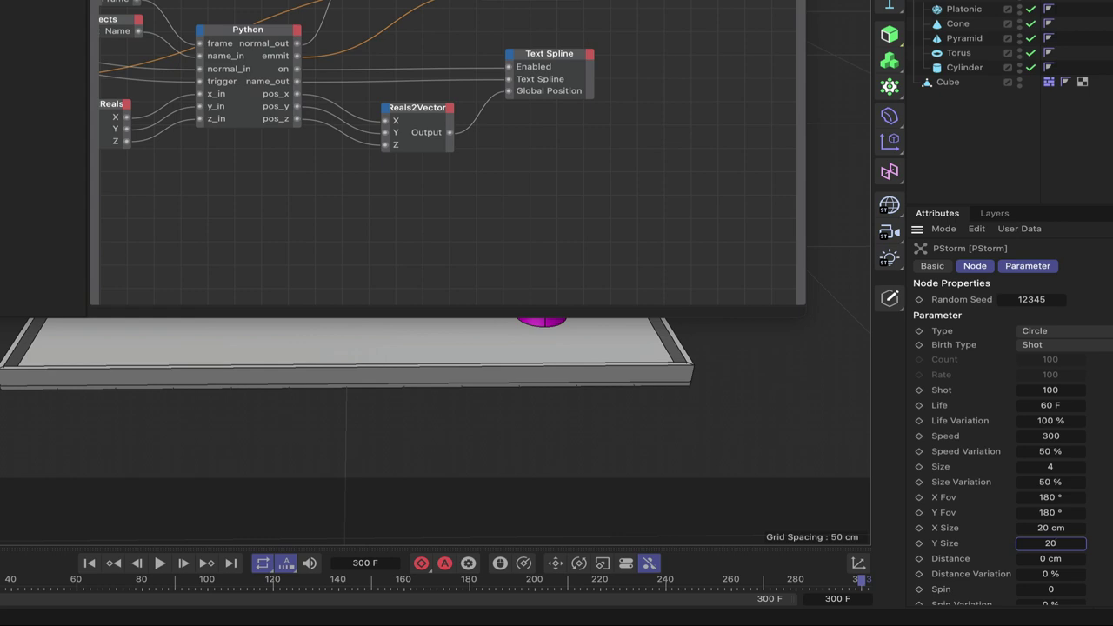
{"action": "type", "text": "0"}
{"action": "key", "text": "Return"}
{"action": "scroll", "coordinate": [1106, 522], "scroll_direction": "down", "scroll_amount": 2}
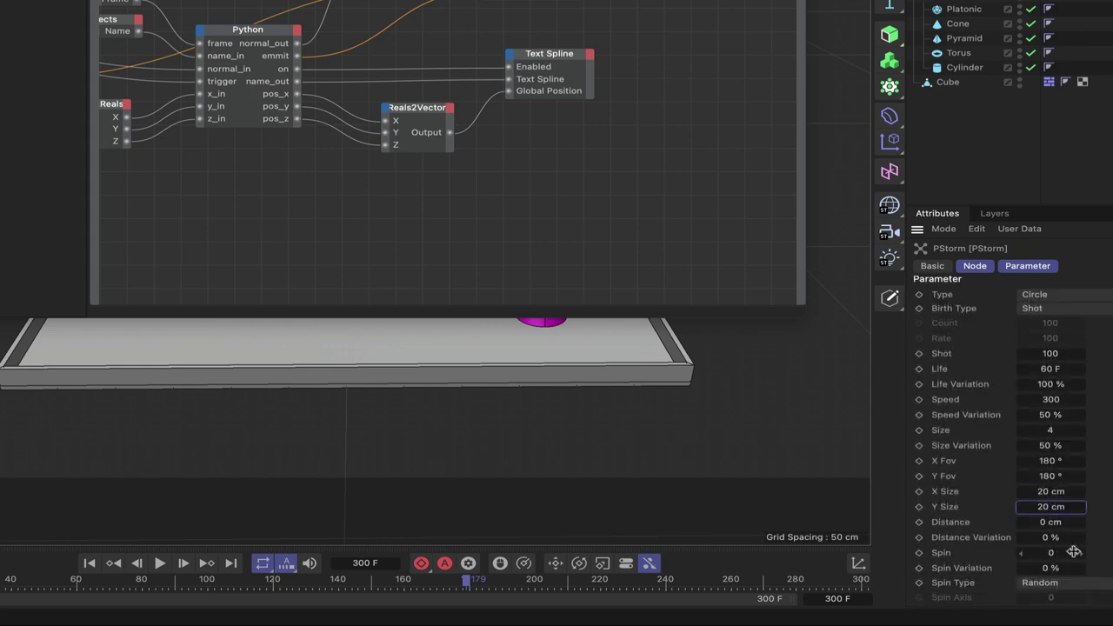
{"action": "scroll", "coordinate": [1013, 439], "scroll_direction": "up", "scroll_amount": 2}
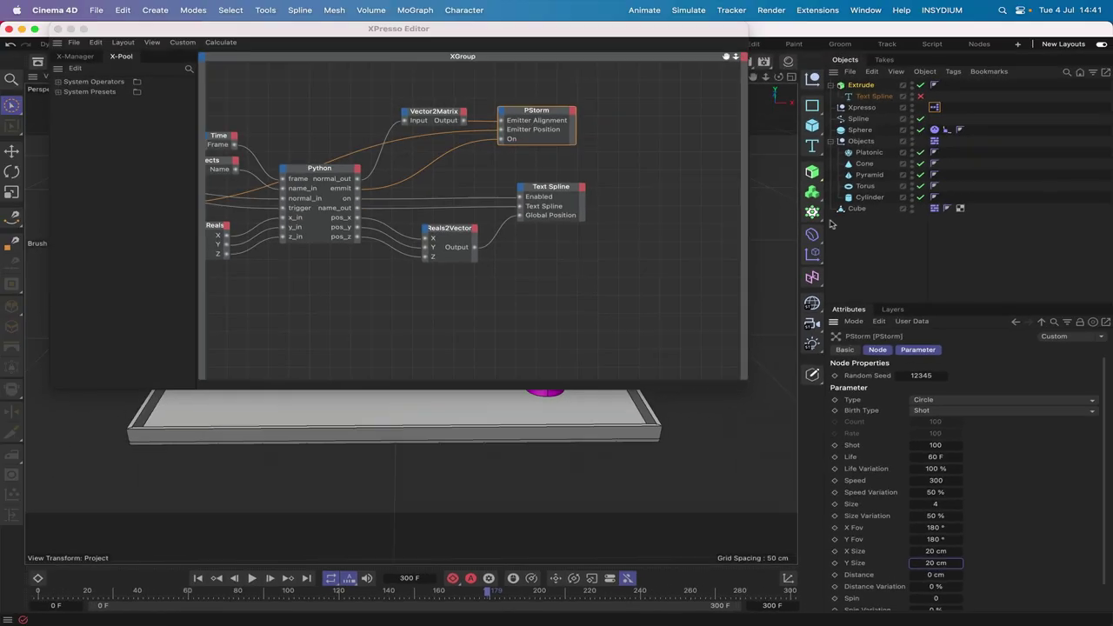
Uncover the viewport and play the animation from the first frame to check the particle emission, then rewind.
{"action": "left_click_drag", "start_coordinate": [606, 28], "coordinate": [46, 7]}
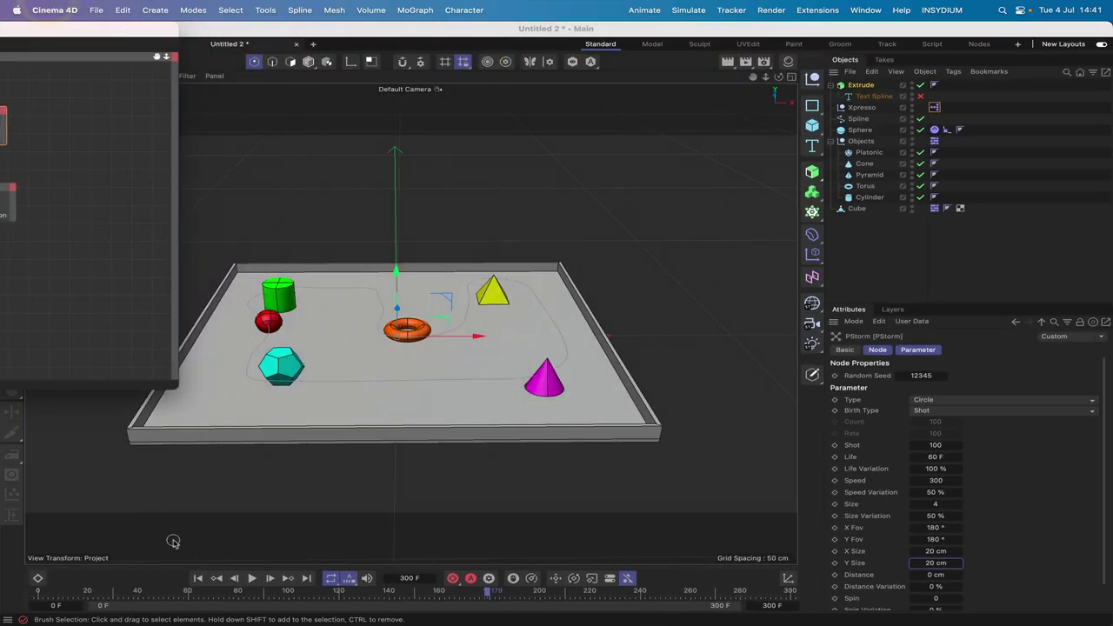
{"action": "left_click", "coordinate": [196, 579]}
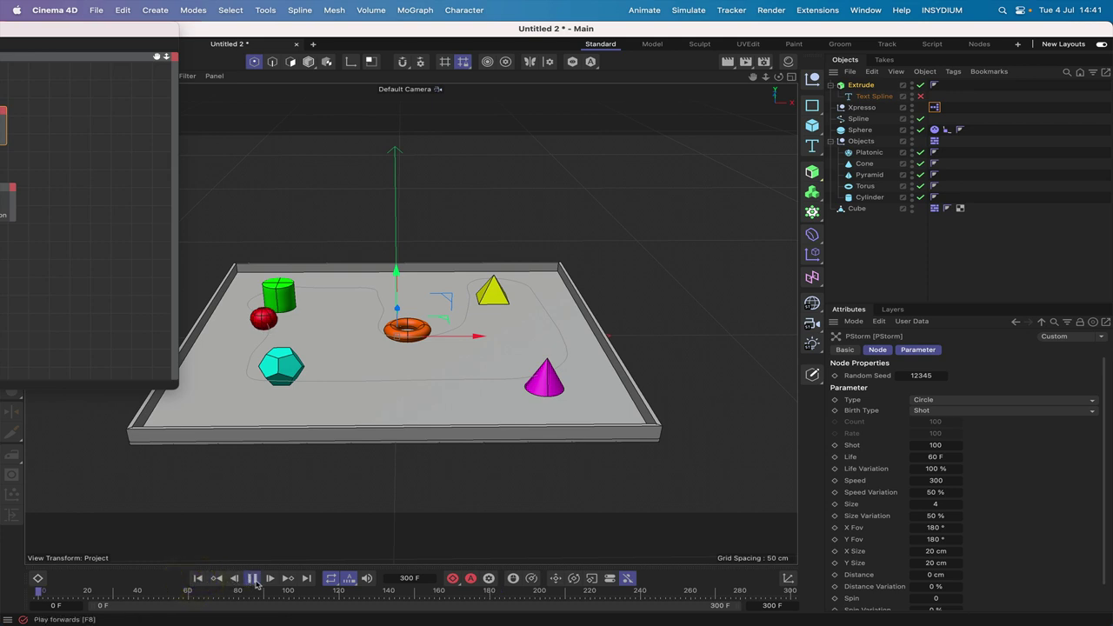
{"action": "left_click", "coordinate": [253, 579]}
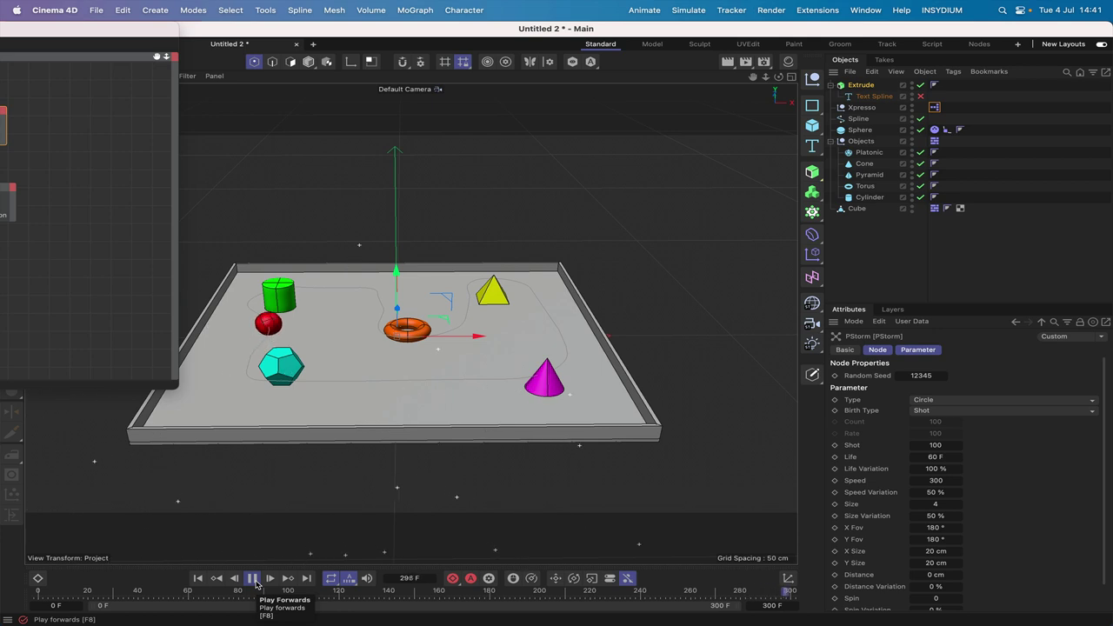
{"action": "key", "text": "shift+f"}
Set the PStorm Shot value to 10 and replay the animation to review the particle bursts.
{"action": "left_click_drag", "start_coordinate": [168, 40], "coordinate": [635, 34]}
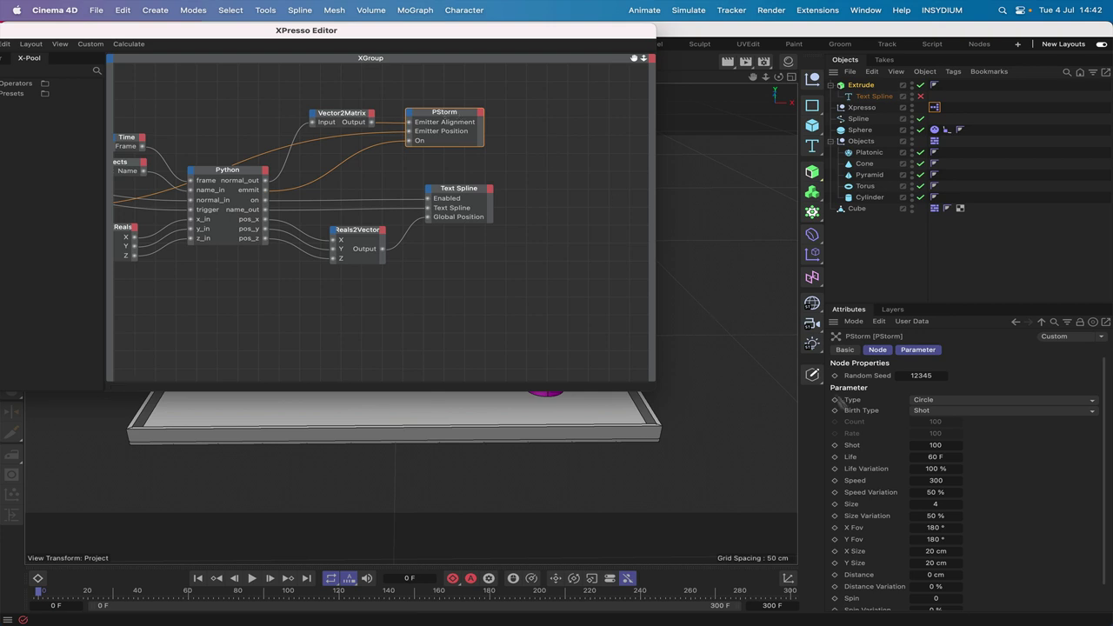
{"action": "left_click", "coordinate": [935, 445]}
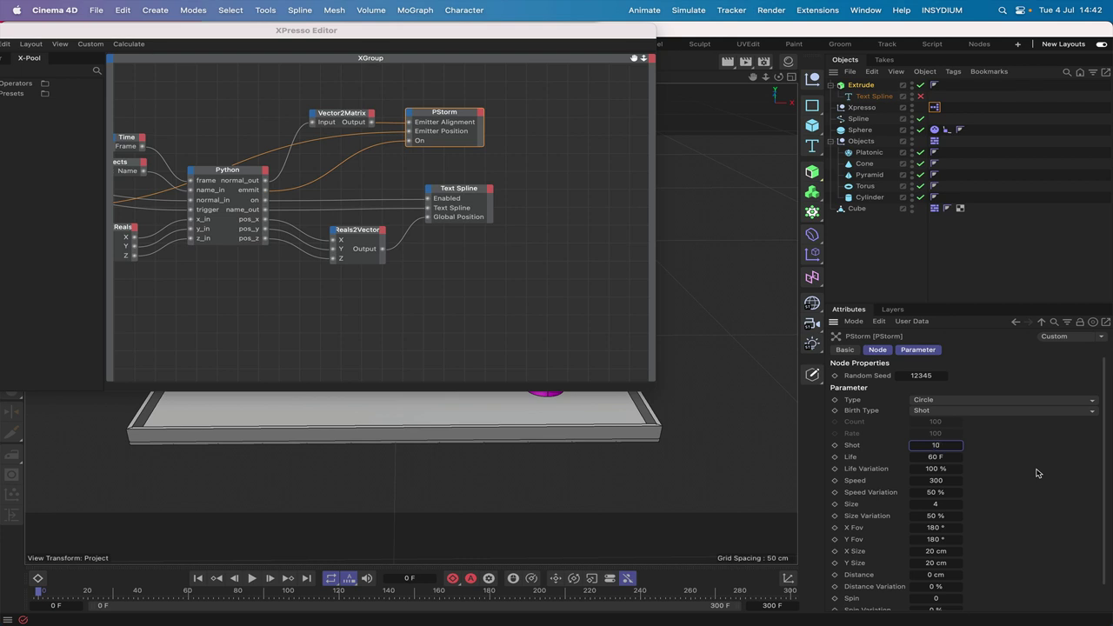
{"action": "left_click_drag", "start_coordinate": [618, 32], "coordinate": [110, 4]}
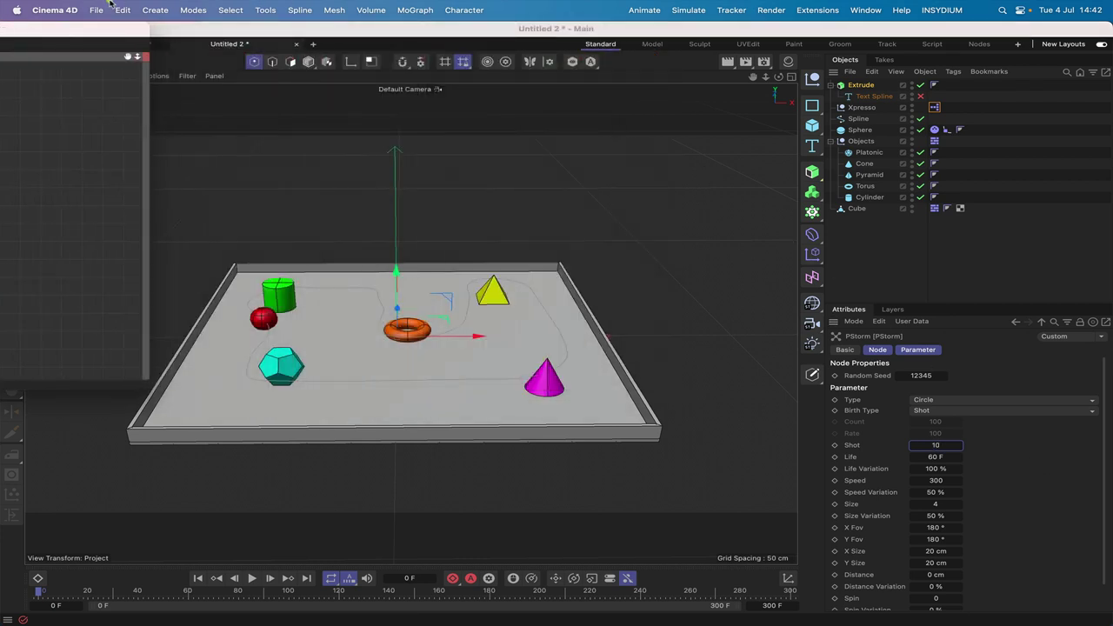
{"action": "left_click", "coordinate": [253, 579]}
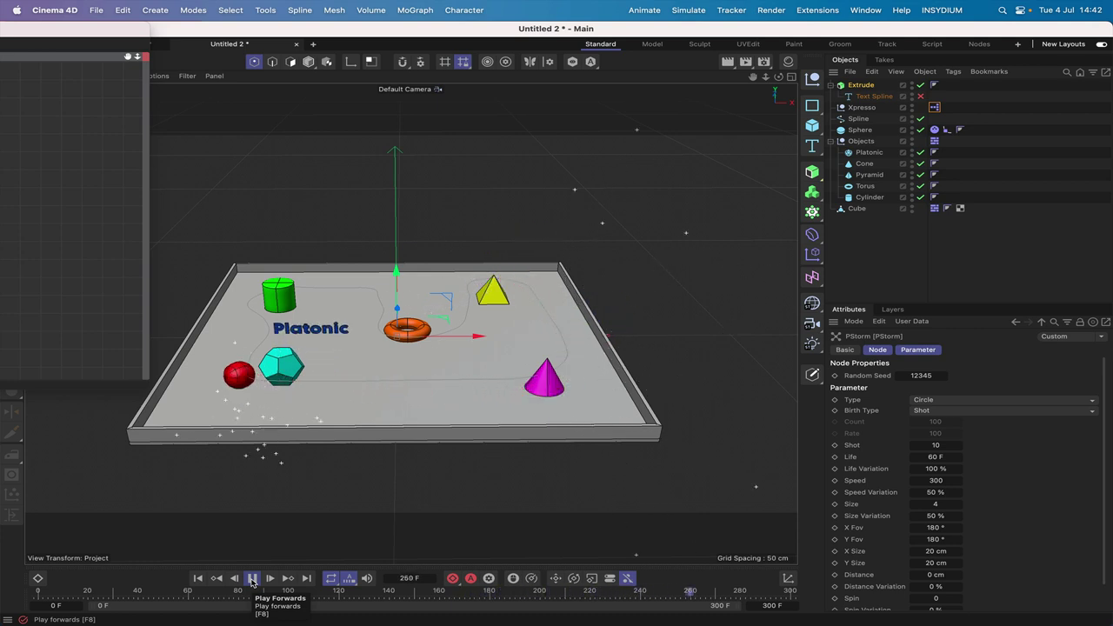
{"action": "left_click", "coordinate": [252, 579]}
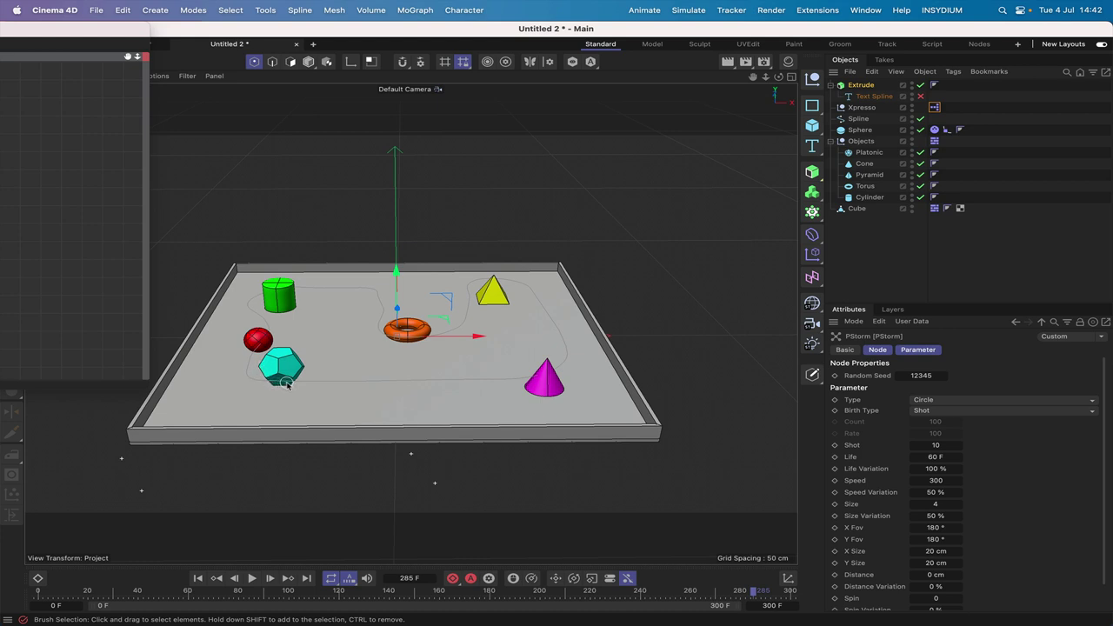
Add a Thinking Particles P Pass node to the XPresso graph and place it just above the PStorm node.
{"action": "left_click_drag", "start_coordinate": [120, 40], "coordinate": [520, 9]}
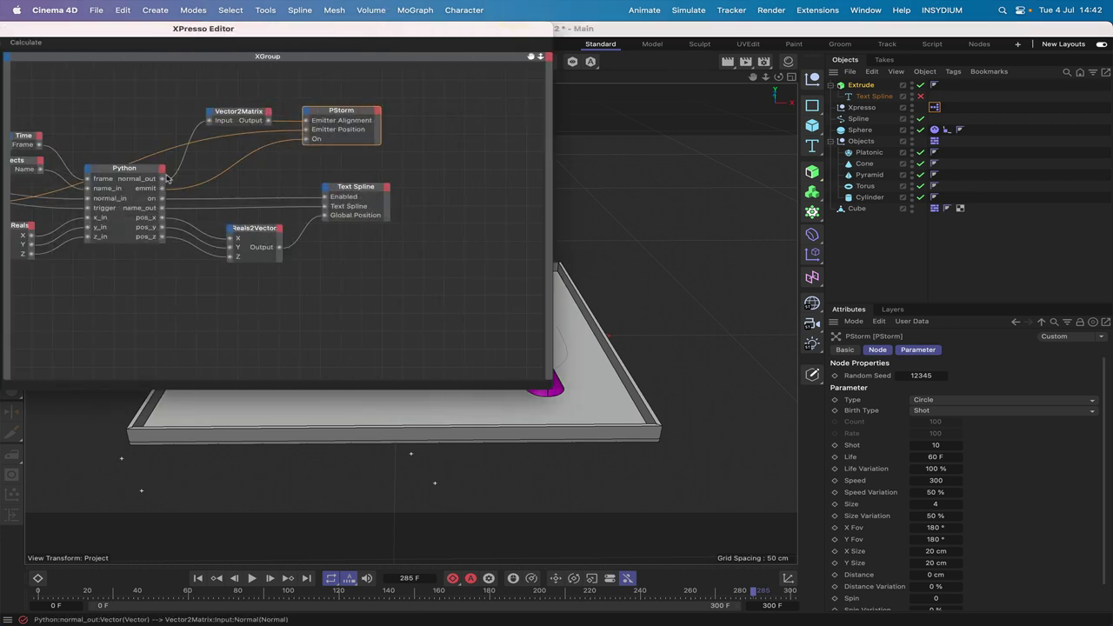
{"action": "left_click_drag", "start_coordinate": [408, 23], "coordinate": [475, 27]}
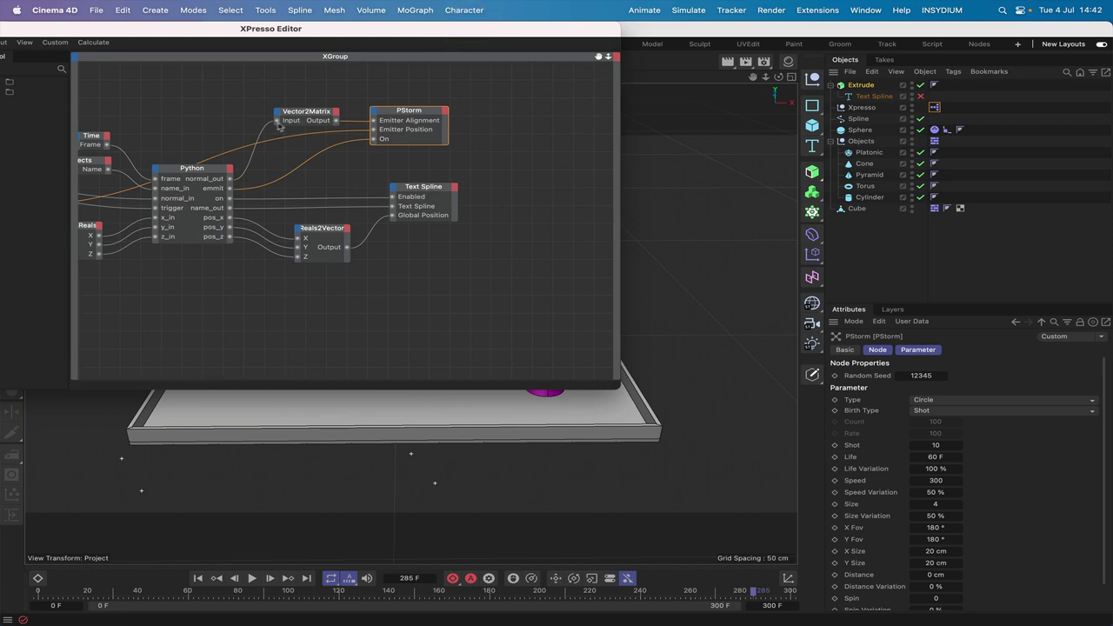
{"action": "left_click_drag", "start_coordinate": [514, 29], "coordinate": [233, 4]}
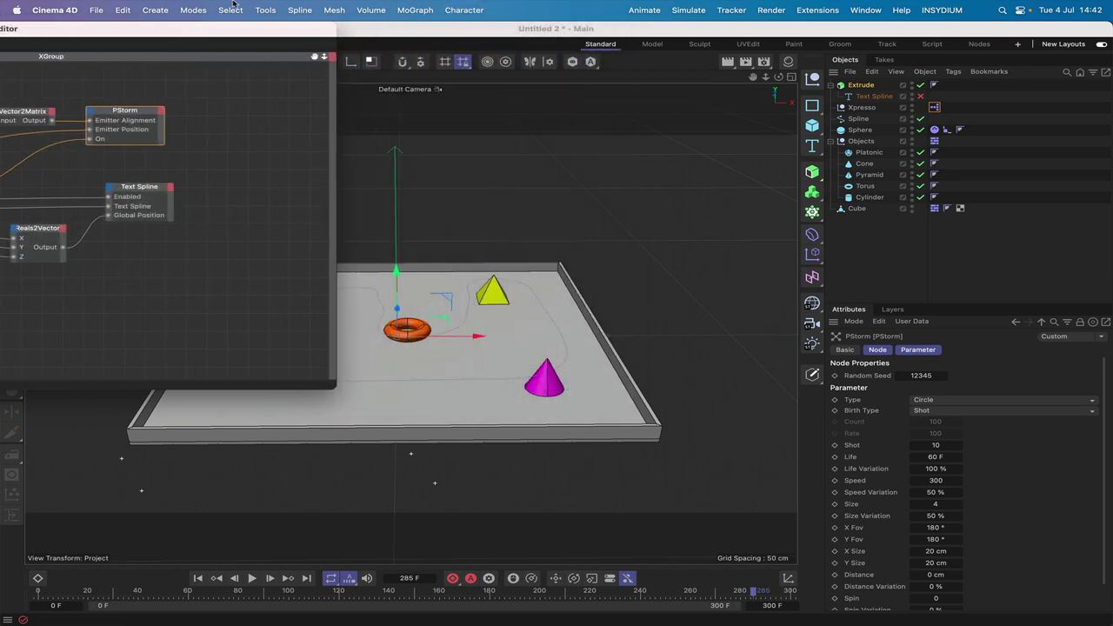
{"action": "right_click", "coordinate": [206, 105]}
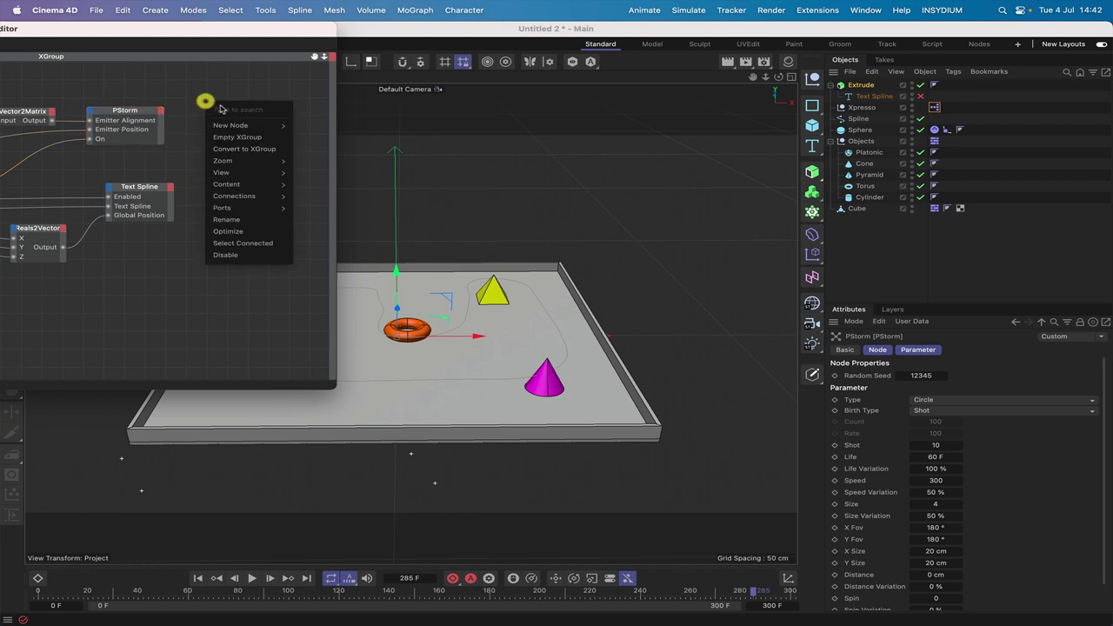
{"action": "mouse_move", "coordinate": [256, 125]}
{"action": "mouse_move", "coordinate": [326, 129]}
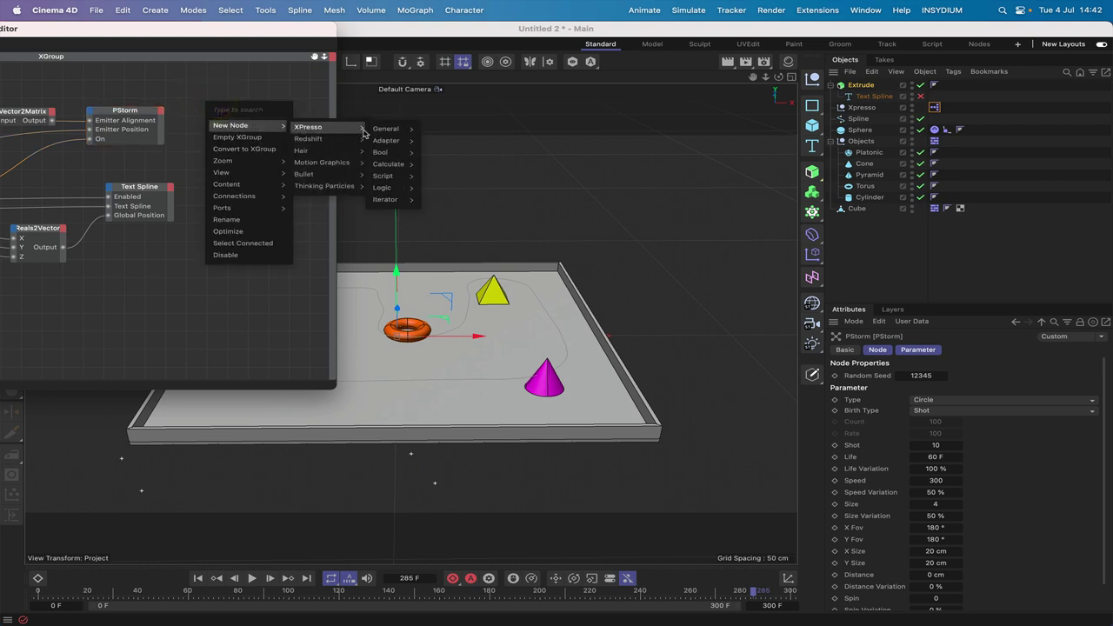
{"action": "mouse_move", "coordinate": [341, 187]}
{"action": "mouse_move", "coordinate": [383, 188]}
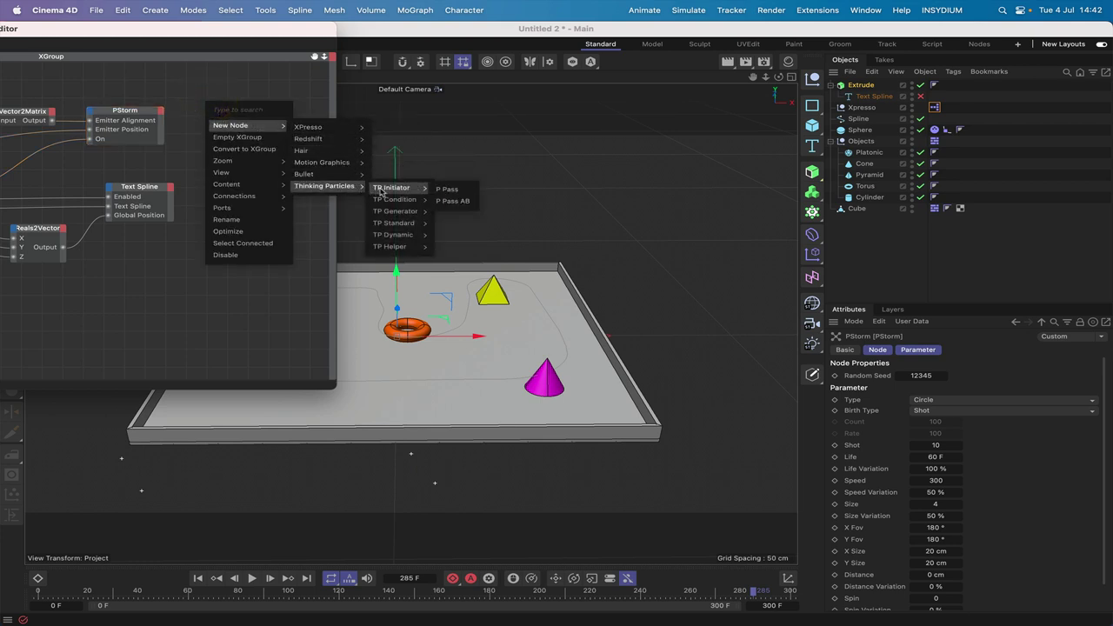
{"action": "left_click", "coordinate": [450, 194]}
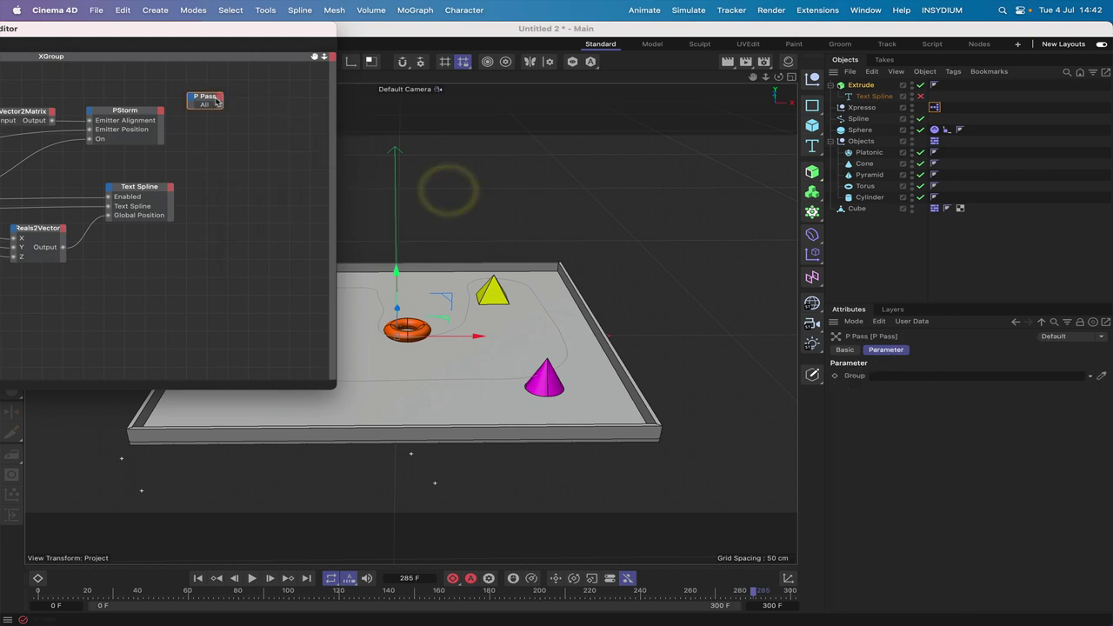
{"action": "left_click_drag", "start_coordinate": [208, 101], "coordinate": [180, 78]}
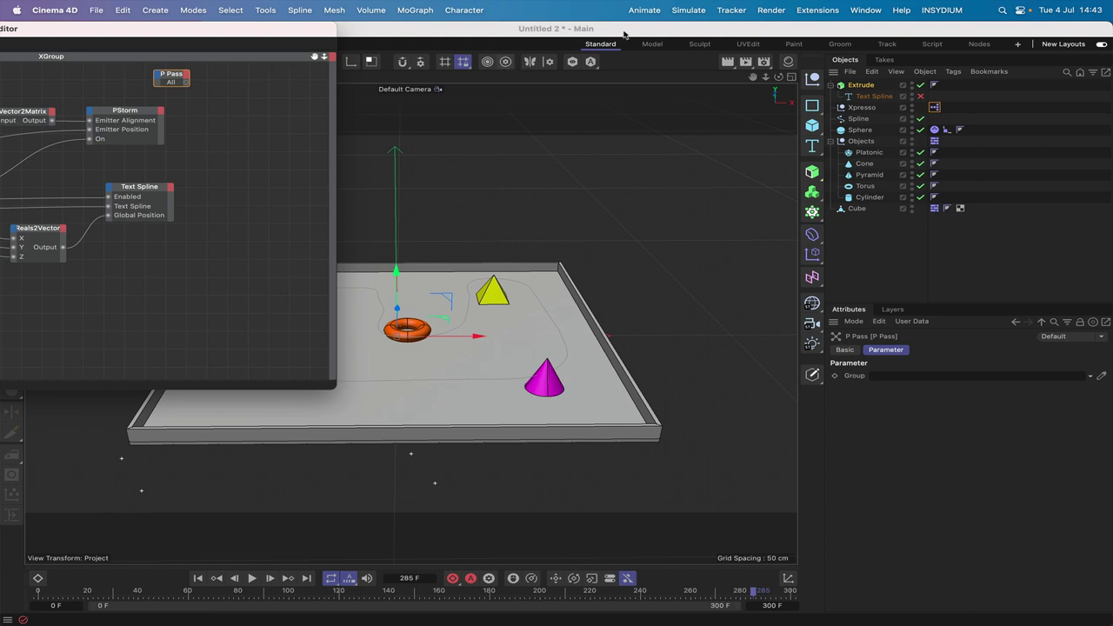
Open the Thinking Particles settings and assign the All particle group to the P Pass node's Group.
{"action": "left_click", "coordinate": [684, 11]}
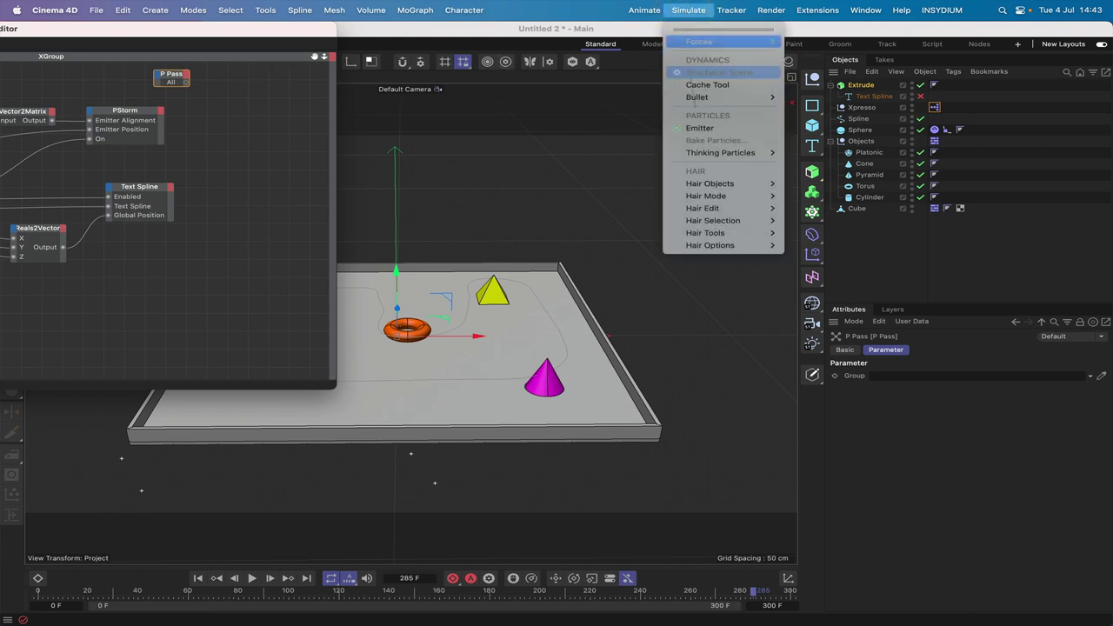
{"action": "mouse_move", "coordinate": [701, 152]}
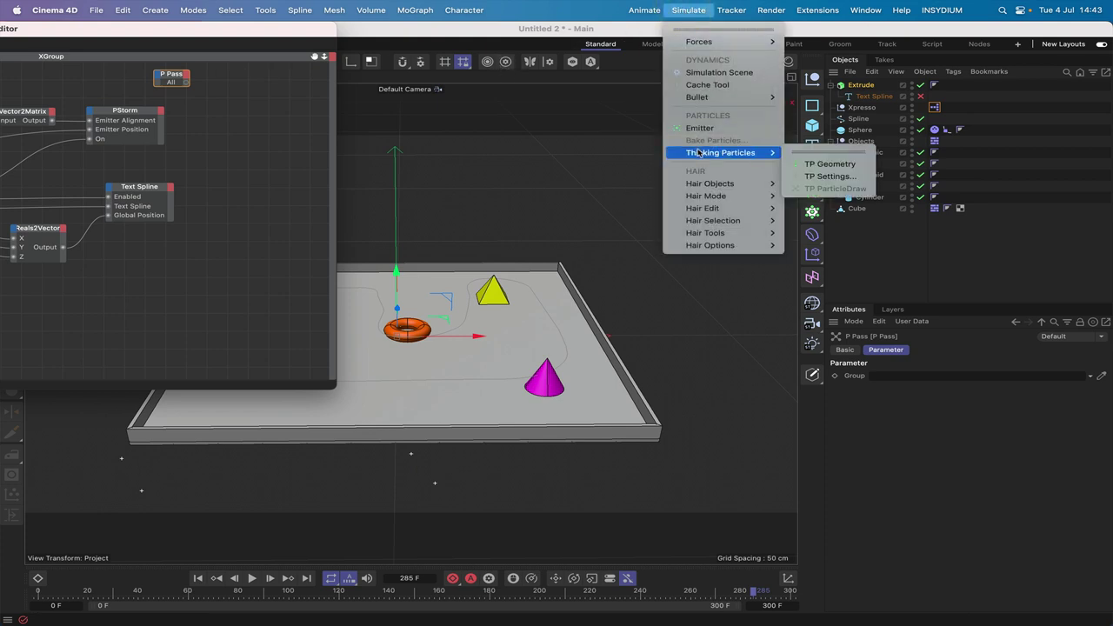
{"action": "left_click", "coordinate": [827, 176]}
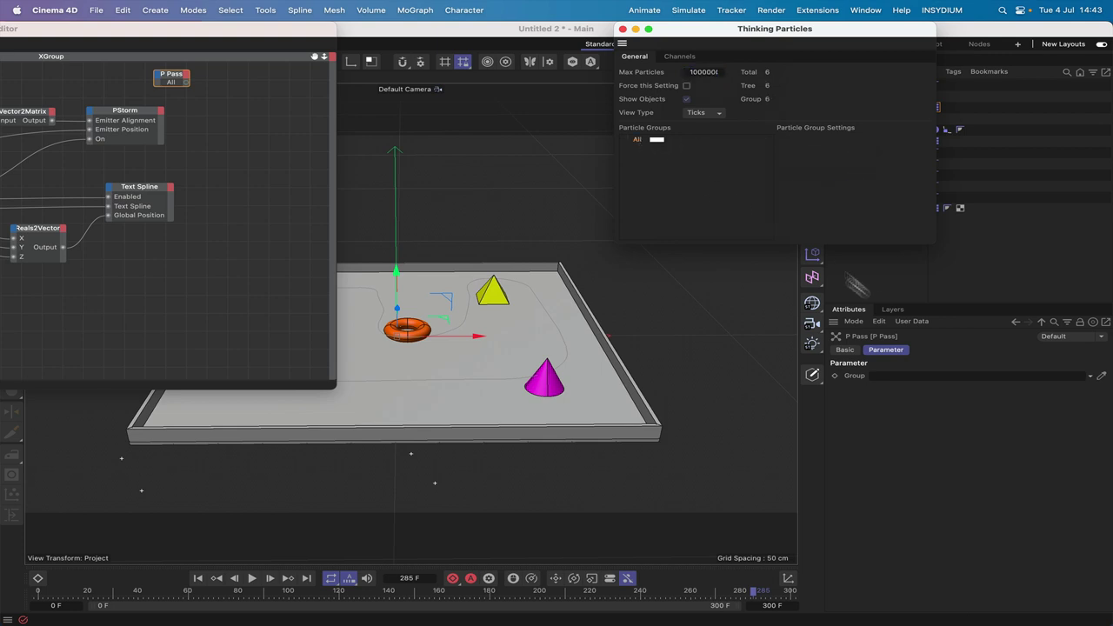
{"action": "left_click", "coordinate": [891, 377]}
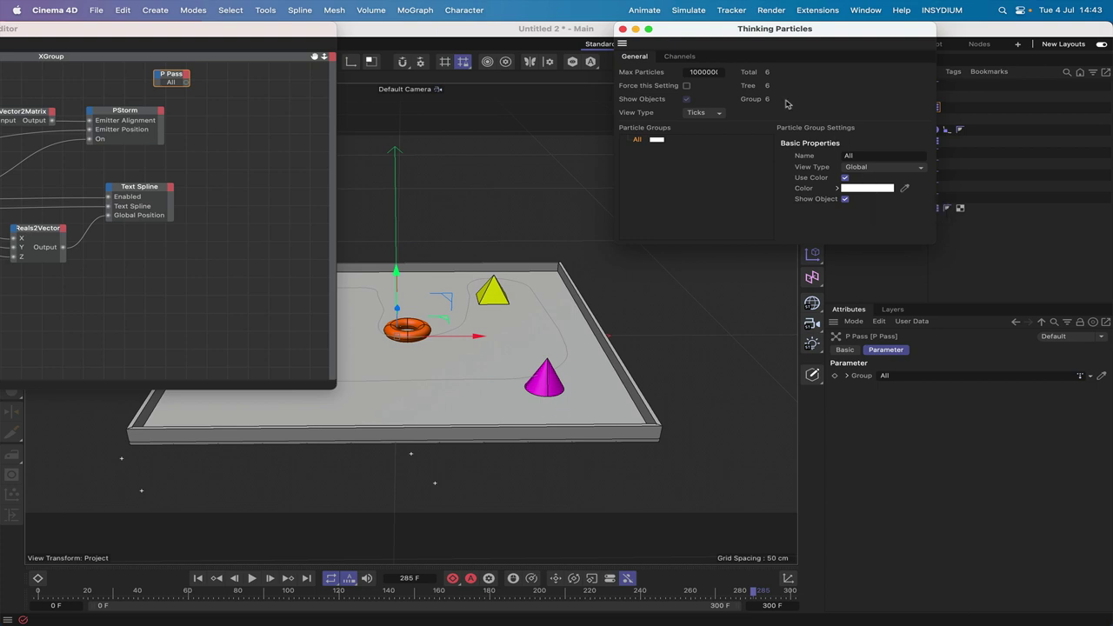
Change the All particle group's color to a pale yellow-orange with a blue value of 144.
{"action": "left_click", "coordinate": [864, 189]}
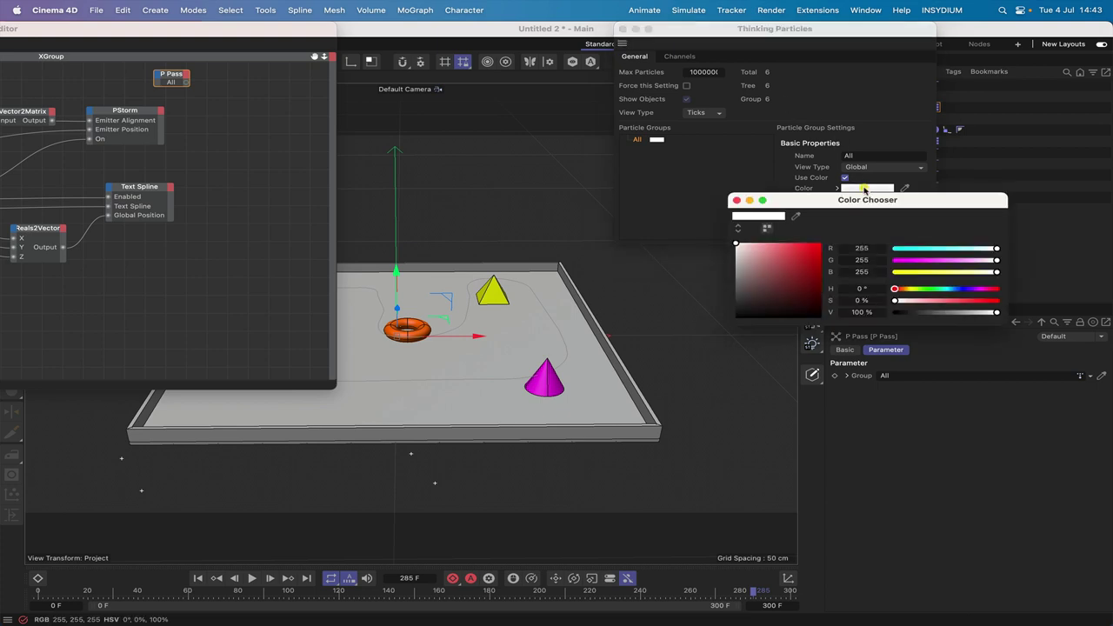
{"action": "left_click", "coordinate": [953, 273]}
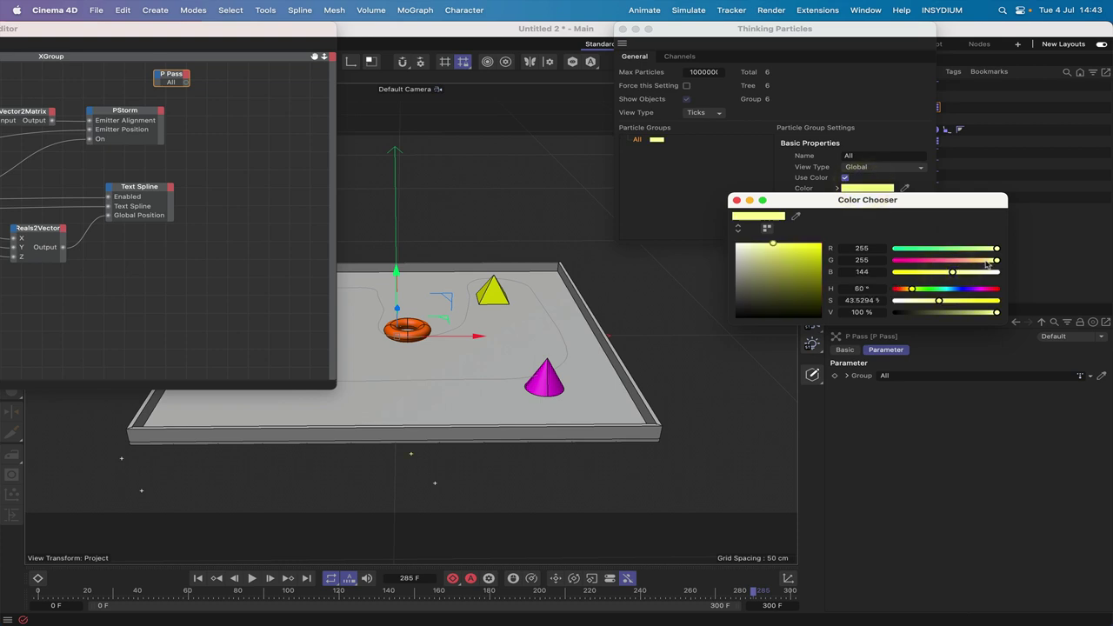
{"action": "left_click", "coordinate": [986, 261]}
{"action": "left_click", "coordinate": [738, 200]}
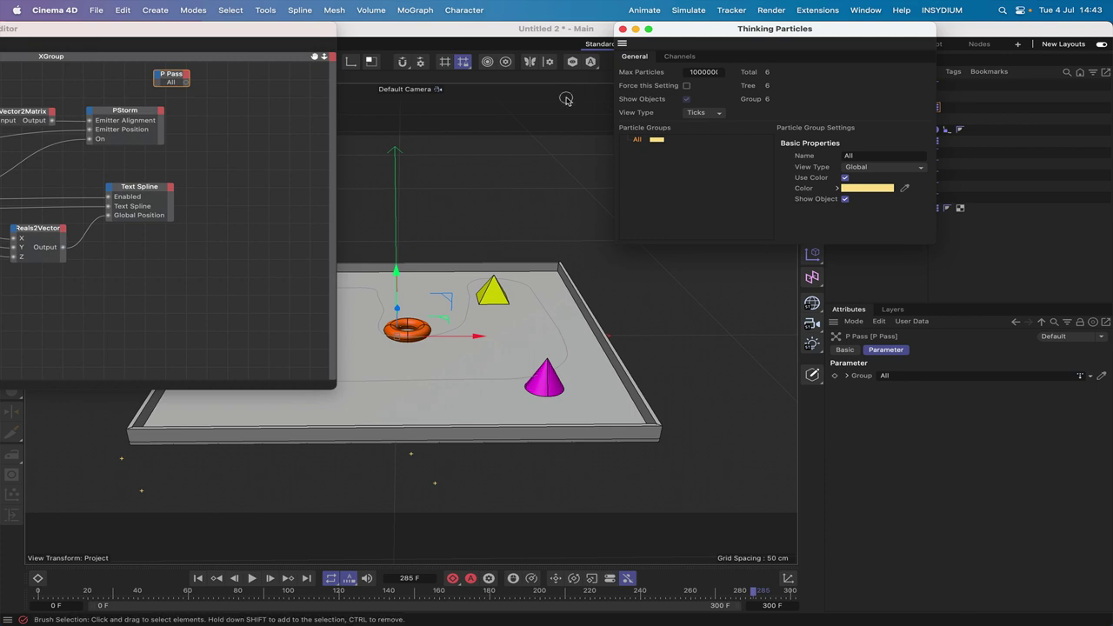
Shift the P Pass node above PStorm and add a Thinking Particles PGravity node beside it.
{"action": "left_click_drag", "start_coordinate": [174, 78], "coordinate": [157, 80]}
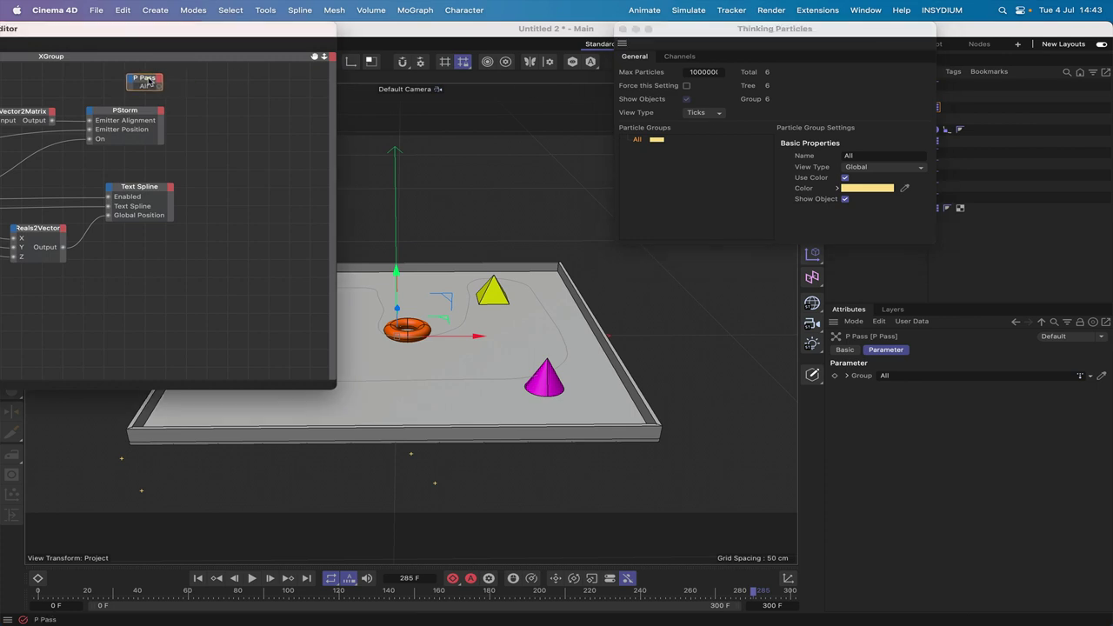
{"action": "right_click", "coordinate": [194, 97]}
{"action": "mouse_move", "coordinate": [305, 126]}
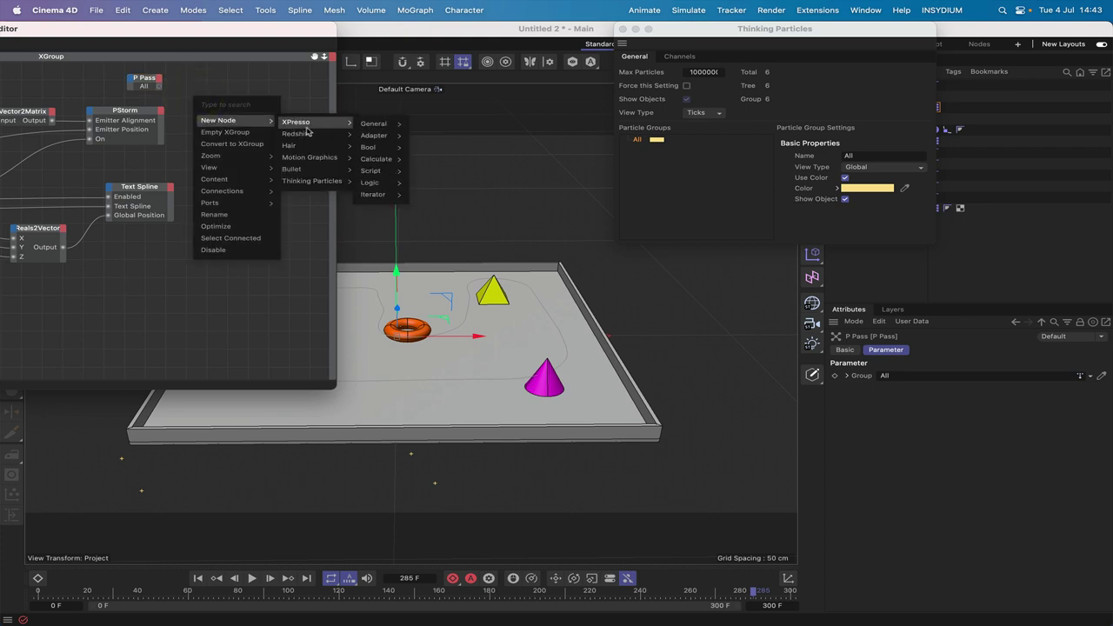
{"action": "mouse_move", "coordinate": [361, 132]}
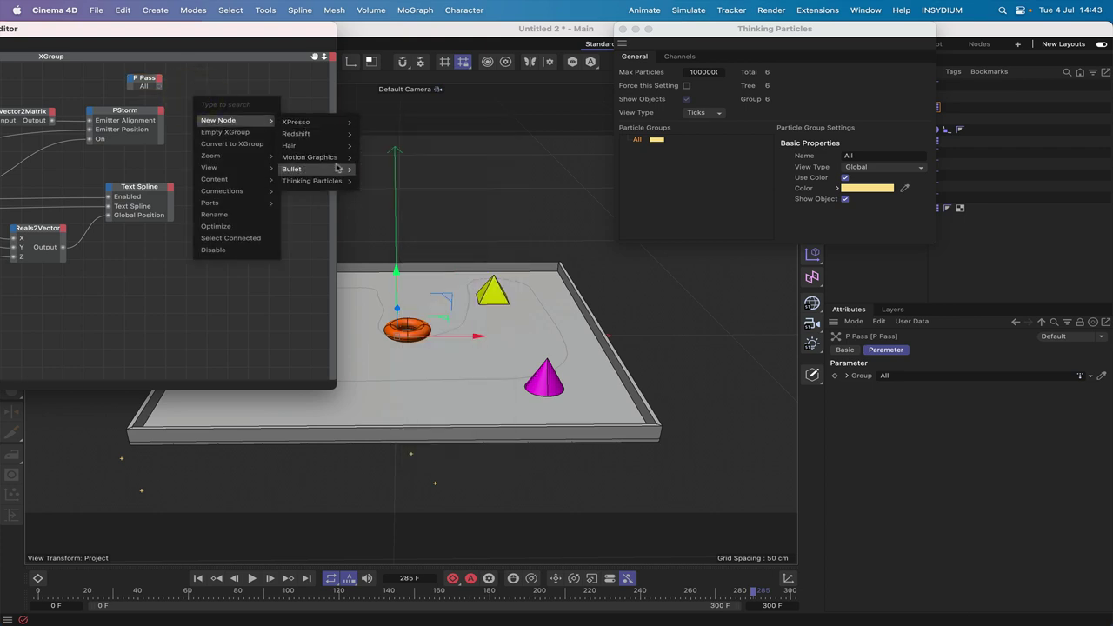
{"action": "mouse_move", "coordinate": [331, 183]}
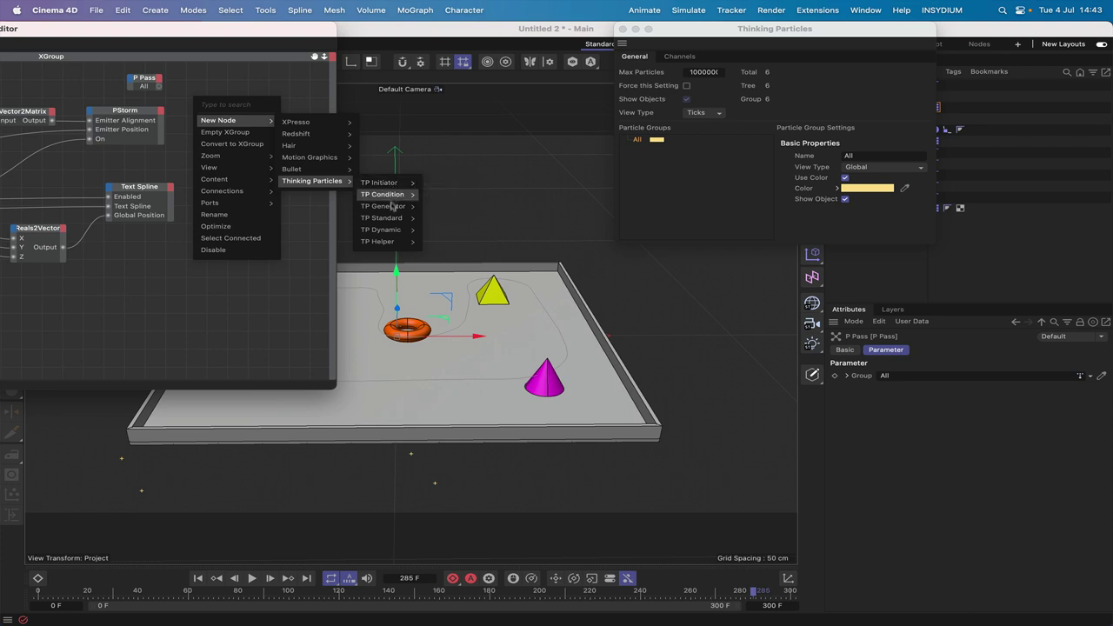
{"action": "mouse_move", "coordinate": [383, 230]}
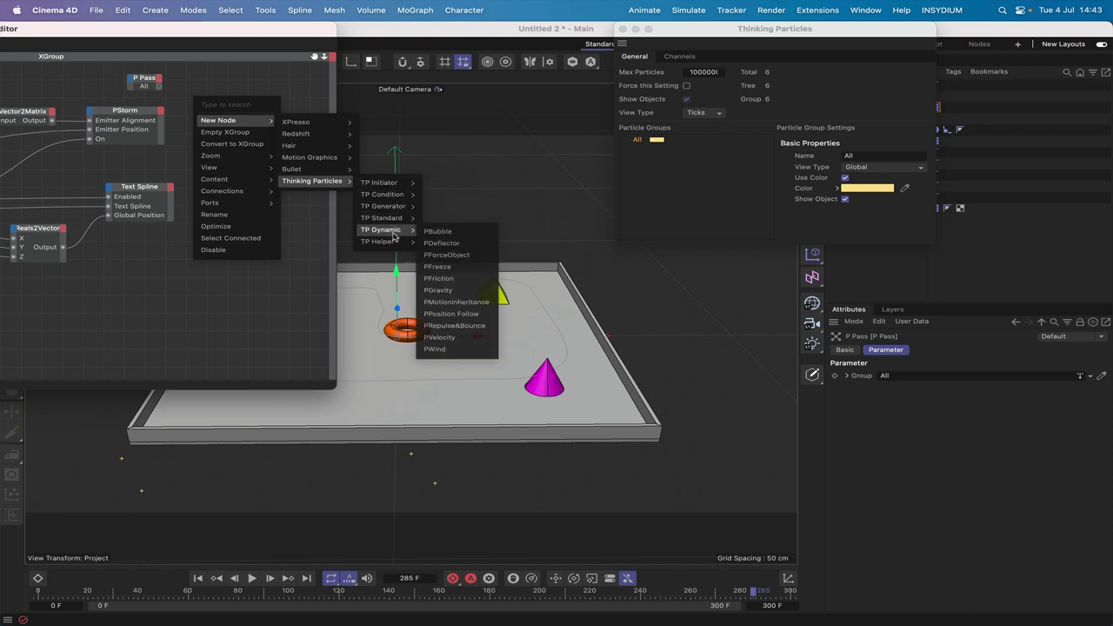
{"action": "left_click", "coordinate": [439, 290]}
{"action": "left_click_drag", "start_coordinate": [215, 90], "coordinate": [232, 81]}
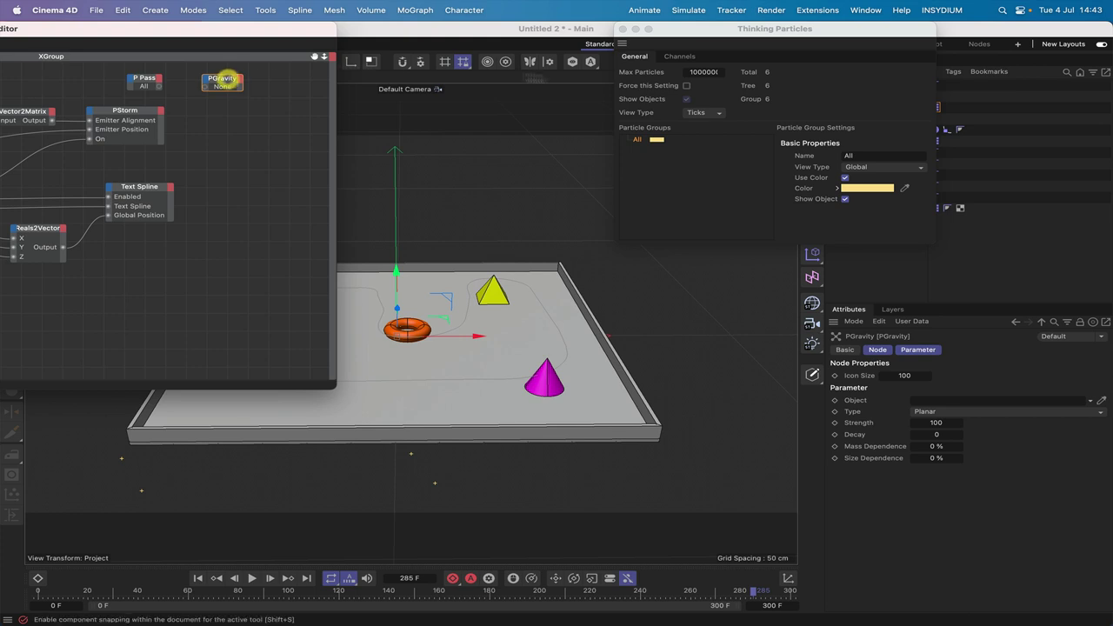
Close the Thinking Particles settings, add a null object to the scene and rename it Gravity.
{"action": "left_click", "coordinate": [623, 30]}
{"action": "left_click", "coordinate": [812, 80]}
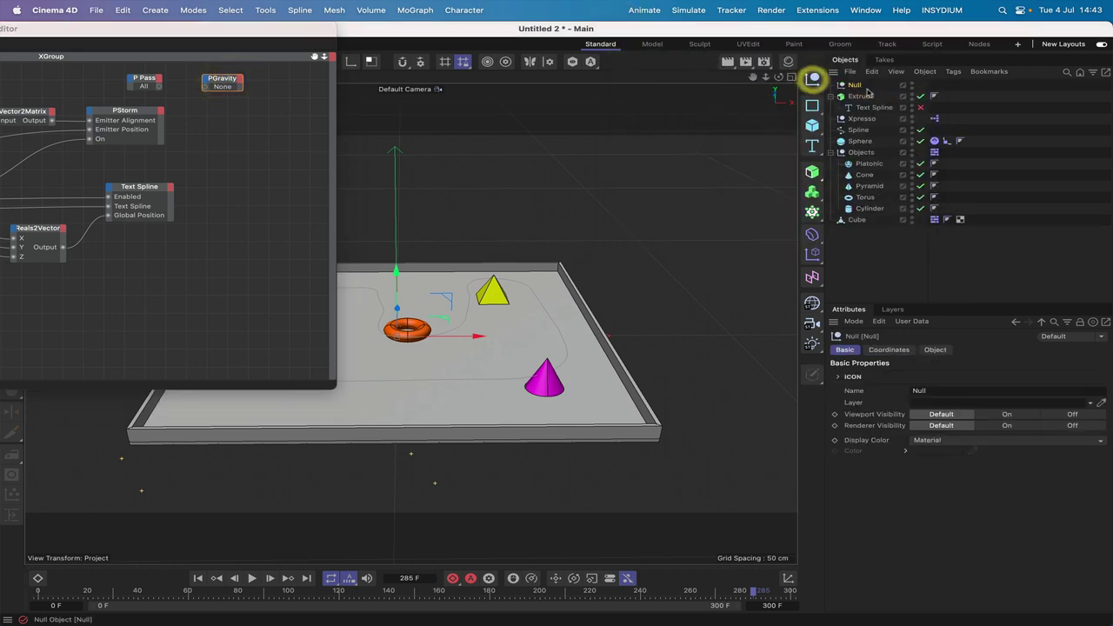
{"action": "double_click", "coordinate": [855, 85]}
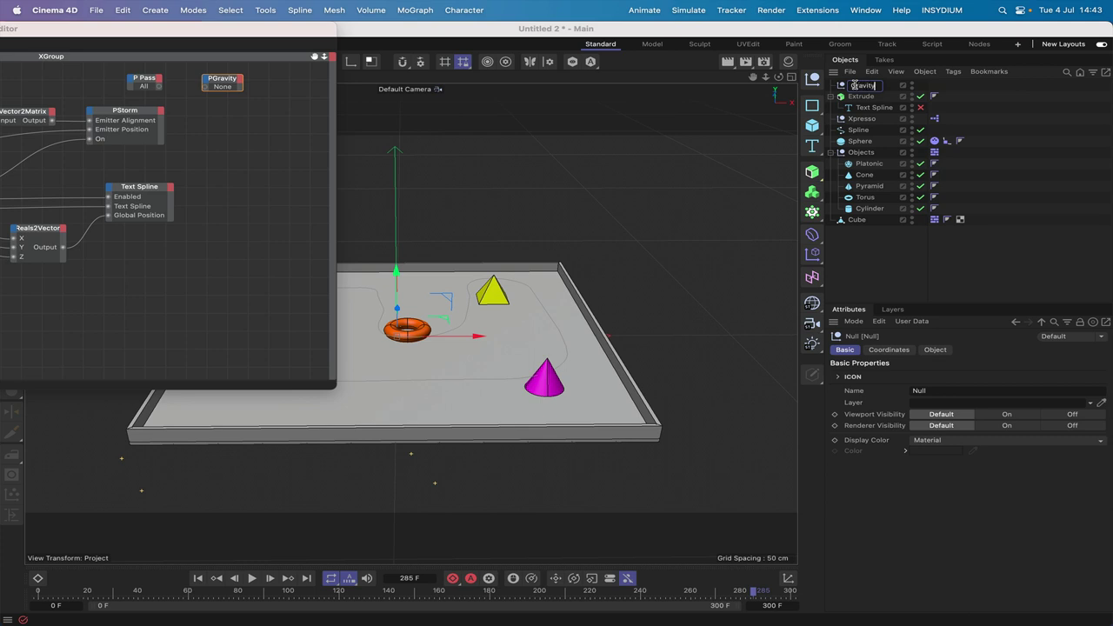
{"action": "type", "text": "Gravity"}
{"action": "key", "text": "Return"}
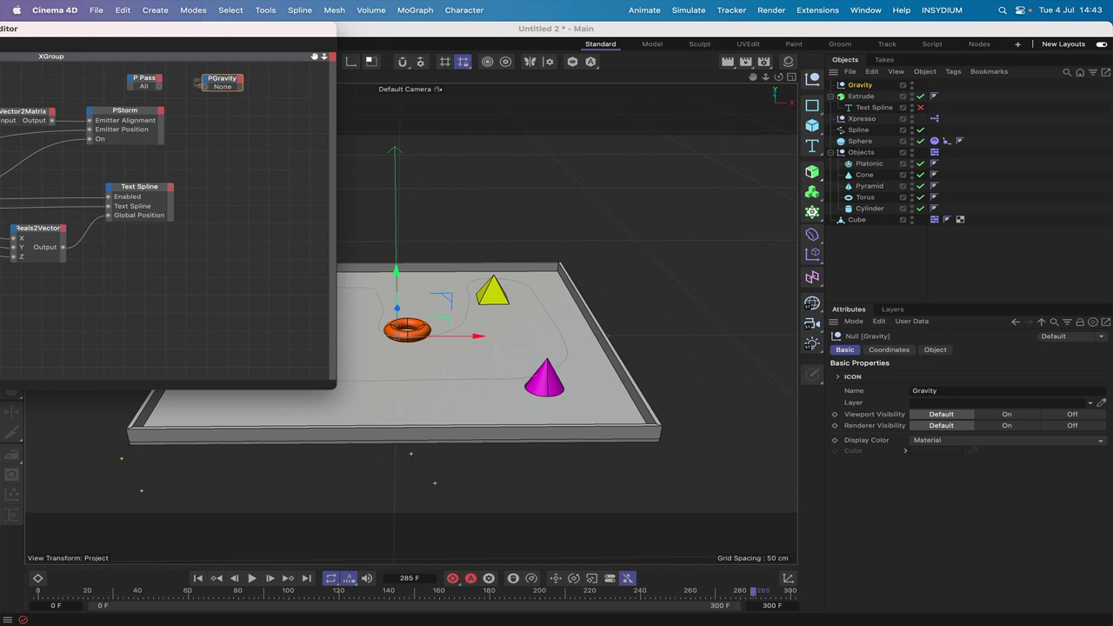
Assign the Gravity null as the PGravity node's Object and raise the null to a height of about 199 cm.
{"action": "left_click", "coordinate": [225, 84]}
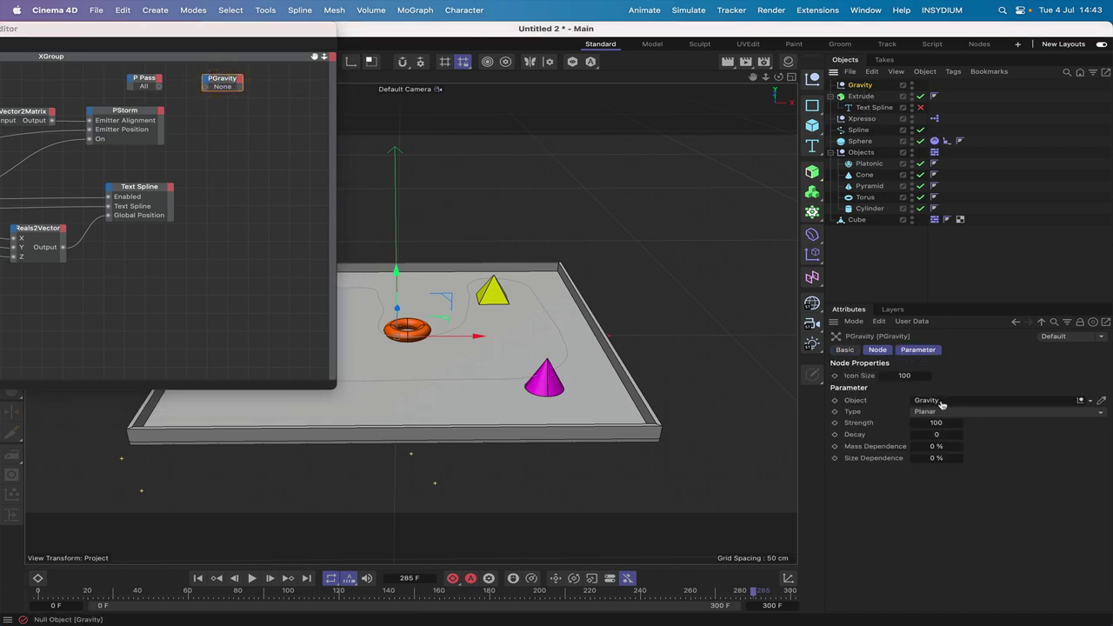
{"action": "left_click_drag", "start_coordinate": [941, 402], "coordinate": [938, 400]}
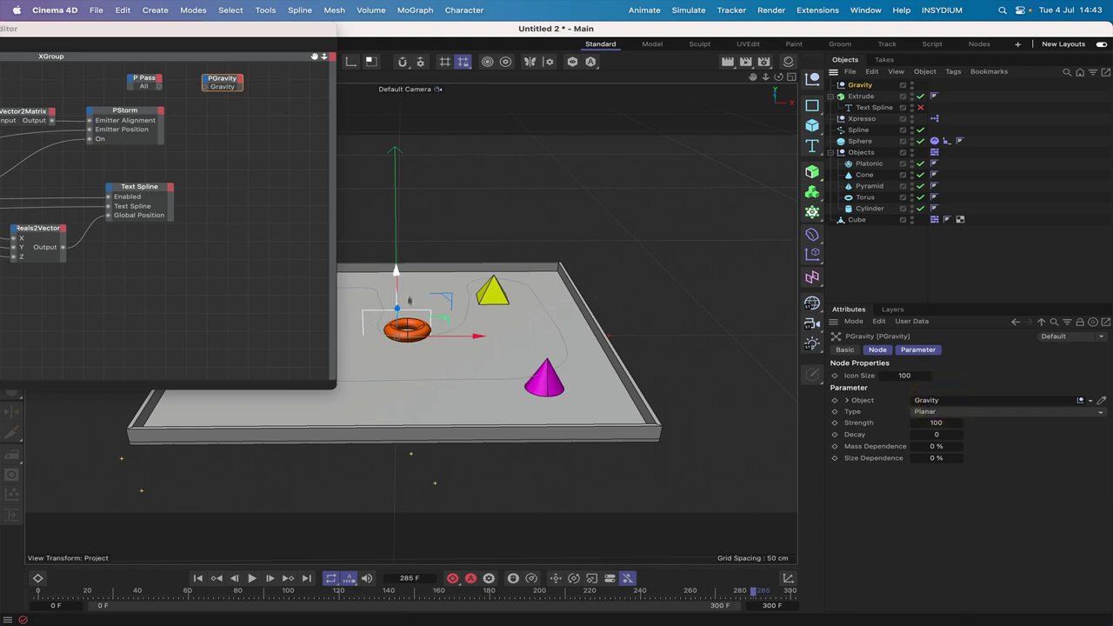
{"action": "left_click_drag", "start_coordinate": [401, 276], "coordinate": [398, 173]}
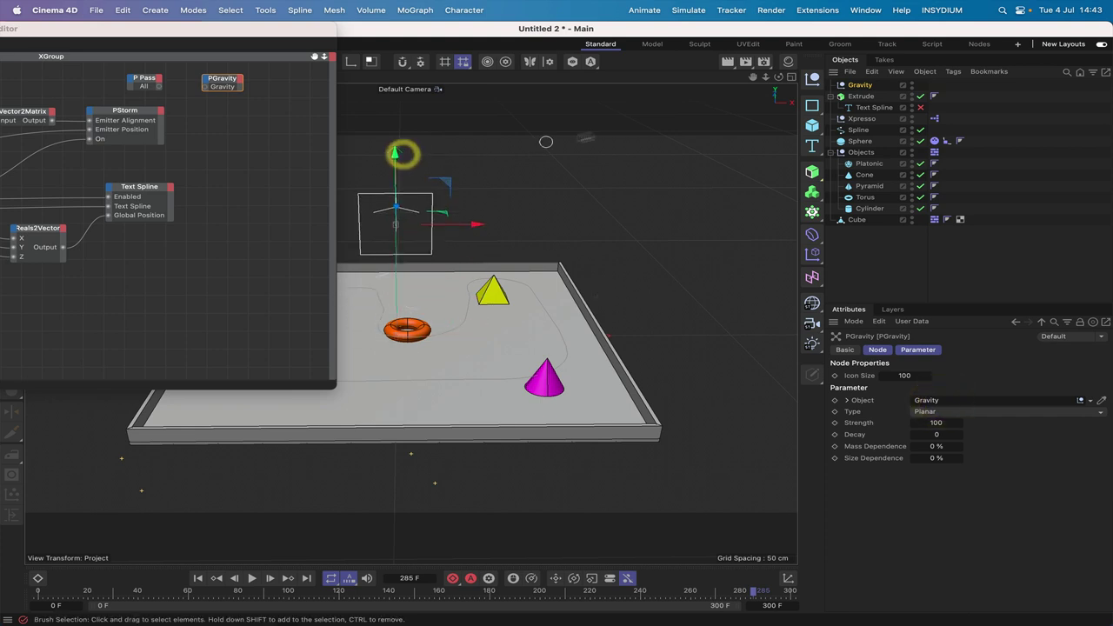
Uncover the viewport and rotate the Gravity null so its direction arrow points straight down at the floor.
{"action": "left_click_drag", "start_coordinate": [778, 76], "coordinate": [731, 80]}
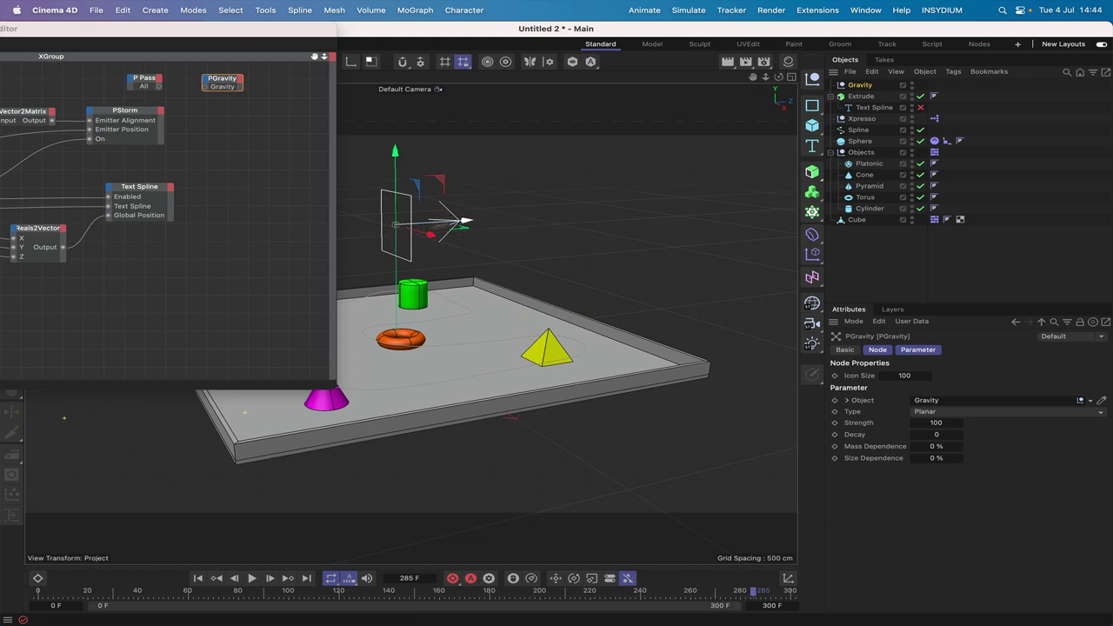
{"action": "left_click_drag", "start_coordinate": [778, 77], "coordinate": [365, 92]}
{"action": "left_click", "coordinate": [487, 156]}
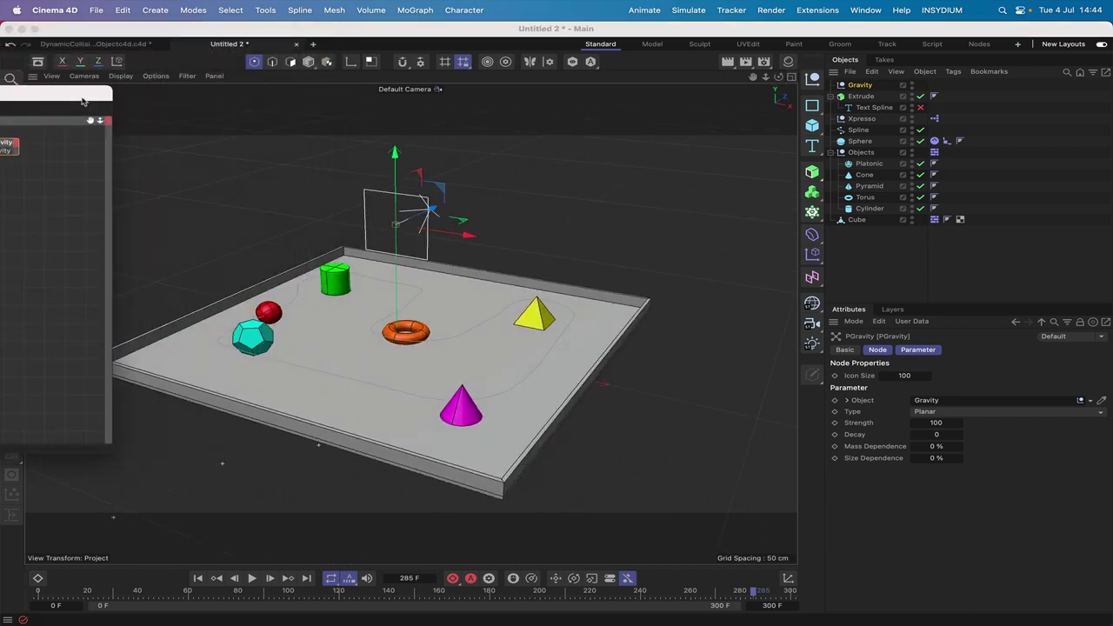
{"action": "left_click_drag", "start_coordinate": [778, 77], "coordinate": [687, 69]}
{"action": "mouse_move", "coordinate": [395, 224]}
{"action": "left_mouse_down", "text": "alt"}
{"action": "mouse_move", "coordinate": [395, 213]}
{"action": "mouse_move", "coordinate": [470, 244]}
{"action": "mouse_move", "coordinate": [439, 222]}
{"action": "mouse_move", "coordinate": [485, 220]}
{"action": "left_mouse_up", "text": "alt"}
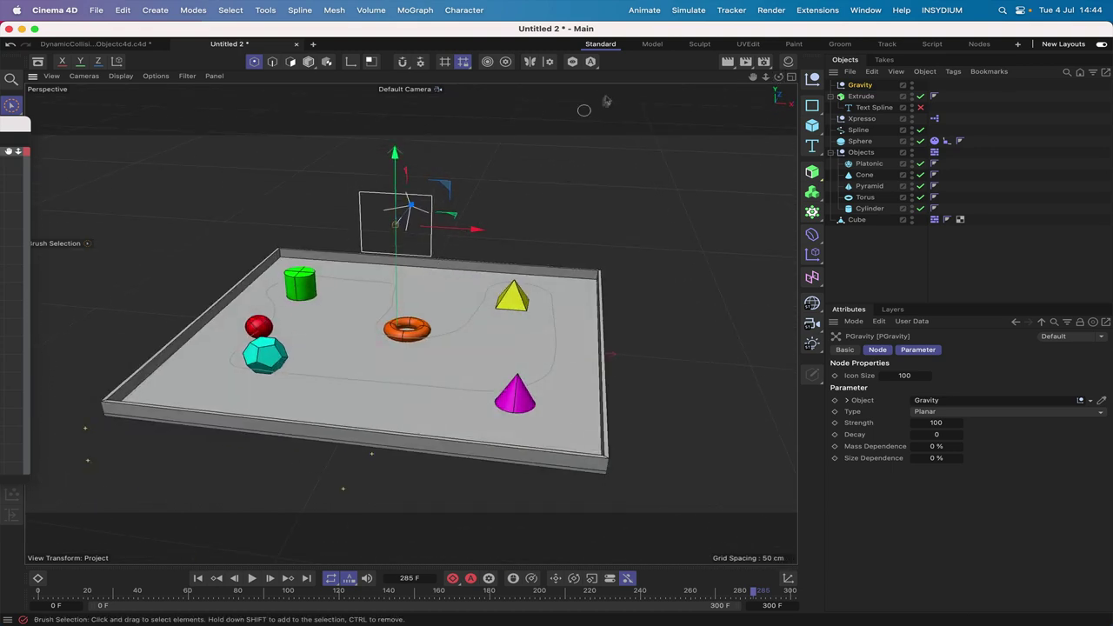
{"action": "left_click_drag", "start_coordinate": [783, 77], "coordinate": [748, 83]}
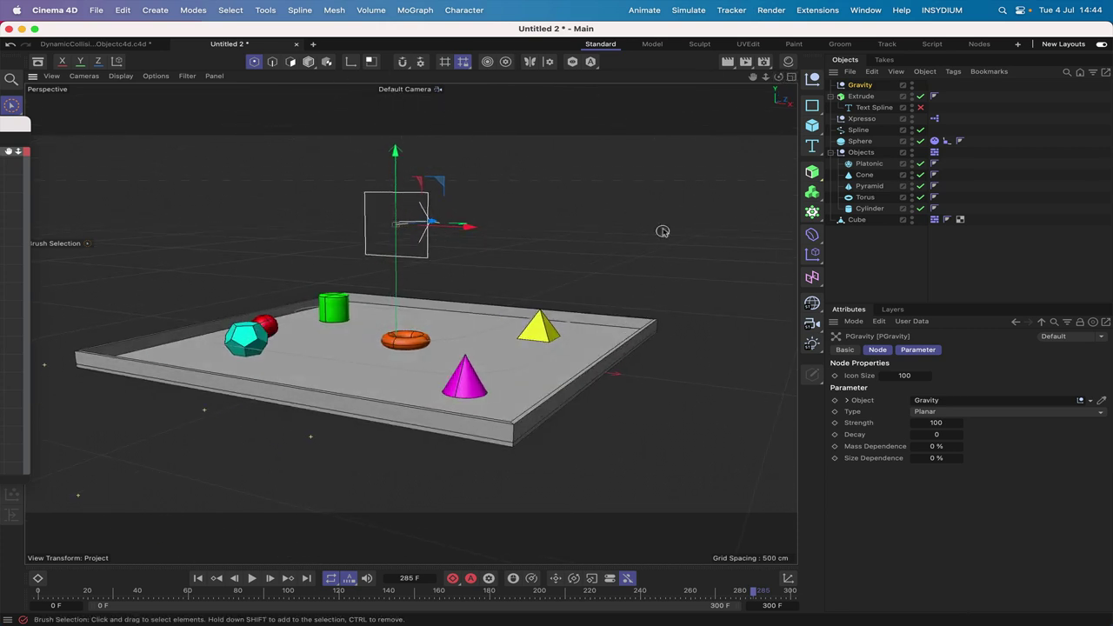
{"action": "left_click", "coordinate": [856, 86]}
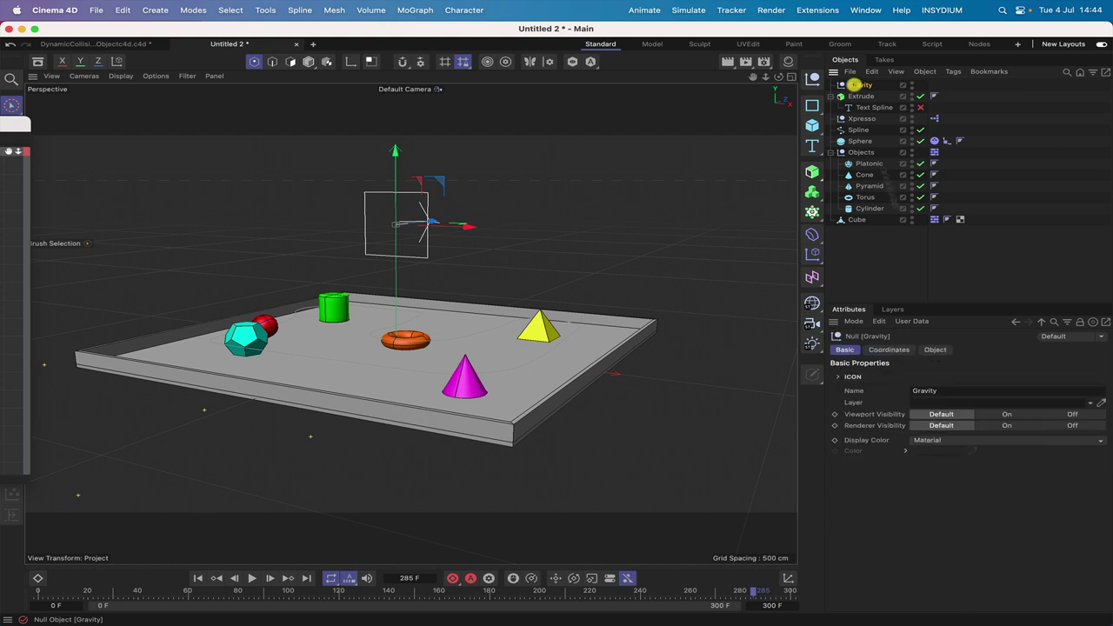
{"action": "left_click", "coordinate": [889, 350]}
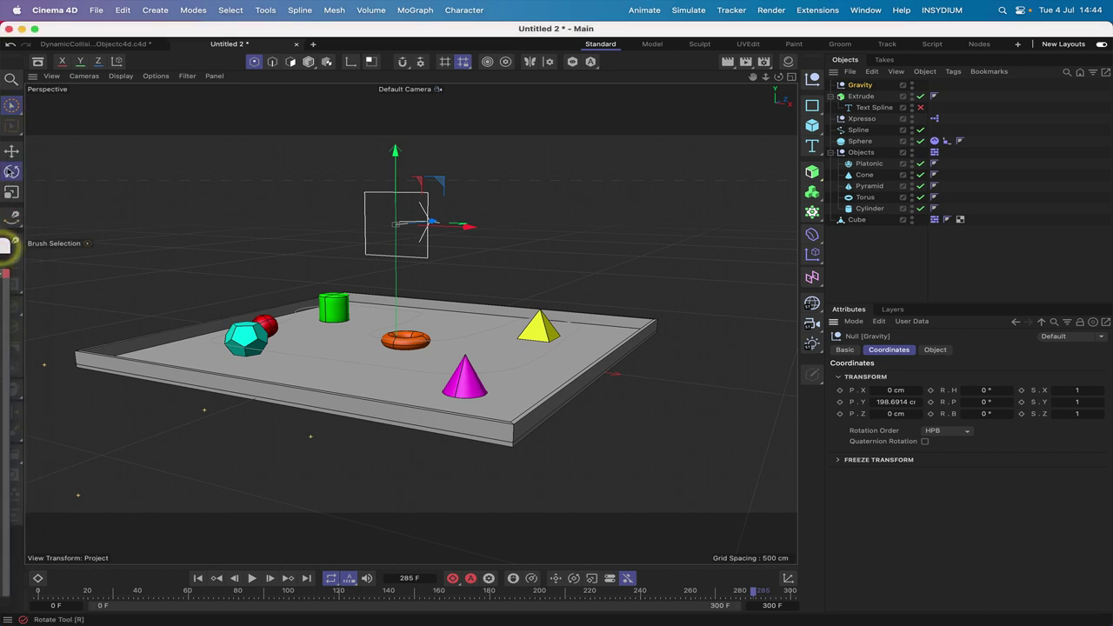
{"action": "left_click", "coordinate": [11, 171]}
{"action": "left_click_drag", "start_coordinate": [372, 217], "coordinate": [404, 174]}
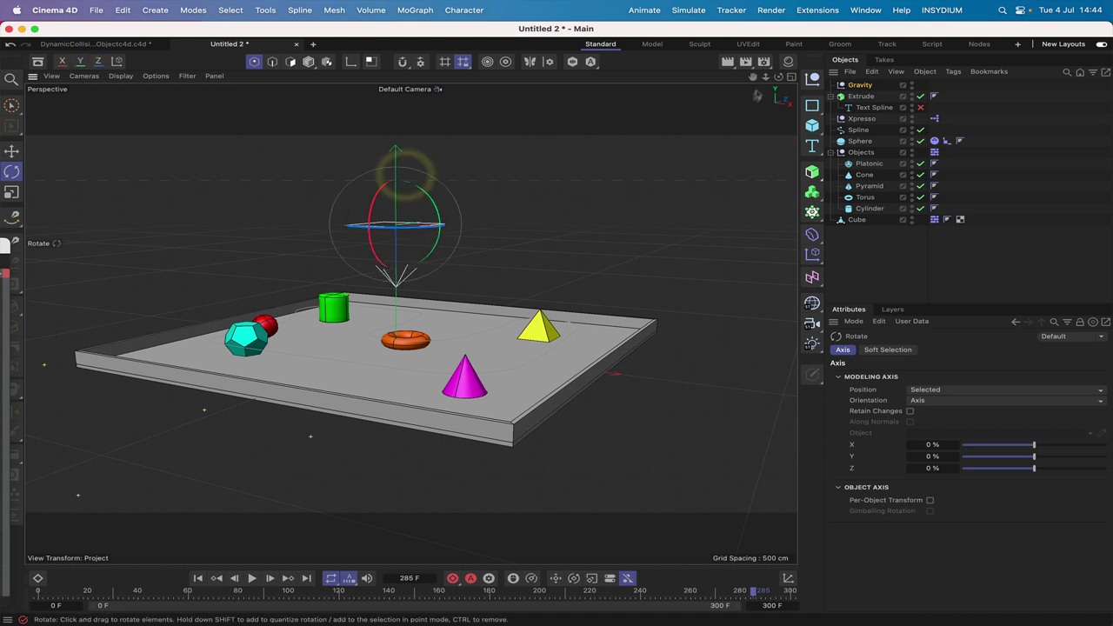
Lower the Gravity null along its vertical axis until its arrow sits beneath the floor.
{"action": "left_click_drag", "start_coordinate": [778, 76], "coordinate": [295, 135]}
{"action": "left_click", "coordinate": [12, 151]}
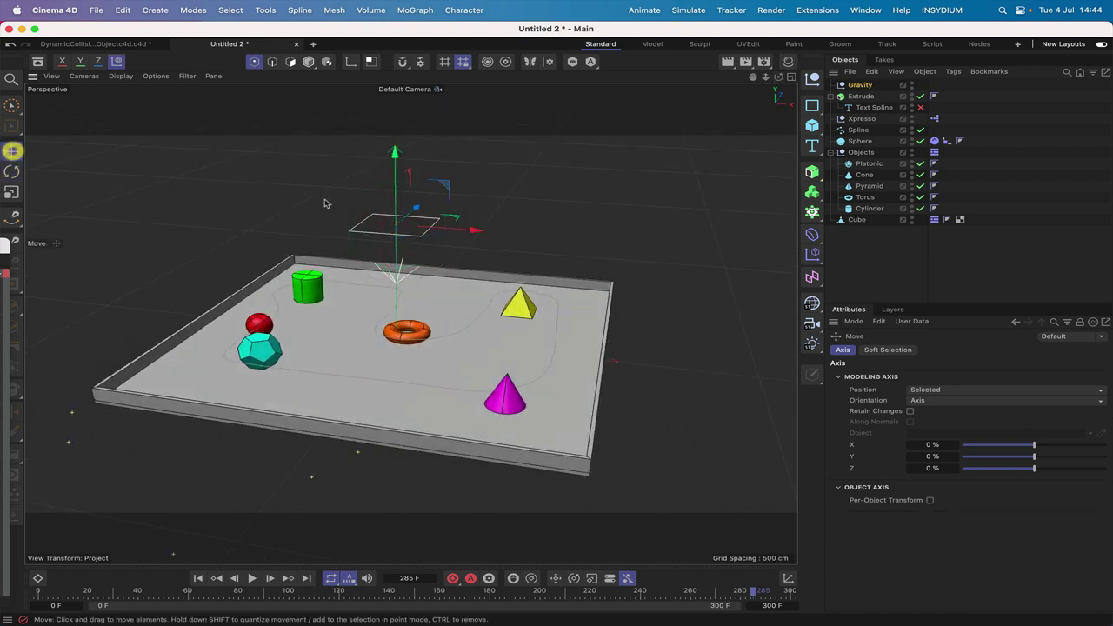
{"action": "left_click_drag", "start_coordinate": [396, 174], "coordinate": [395, 365]}
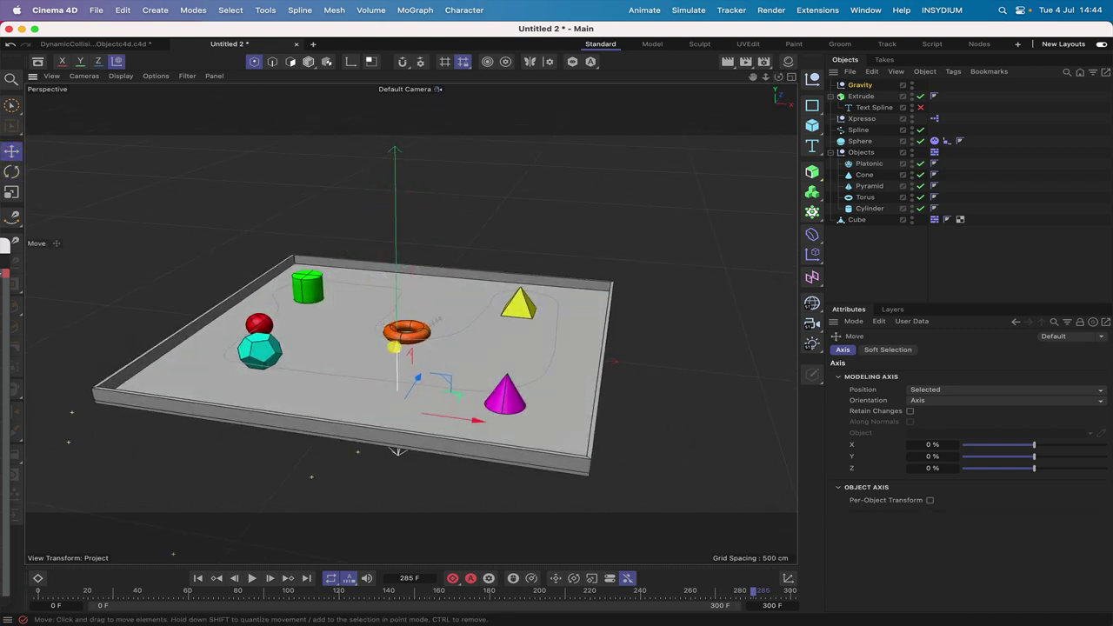
Rewind to the first frame and briefly play the animation to check the gravity setup, then stop.
{"action": "left_click", "coordinate": [198, 578]}
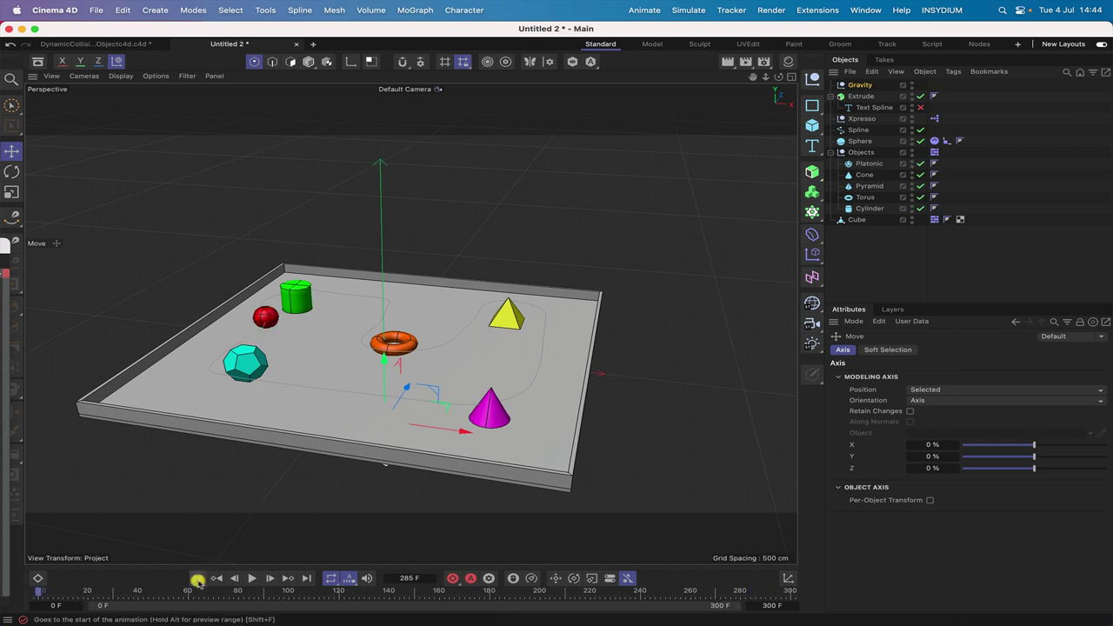
{"action": "left_click", "coordinate": [252, 578]}
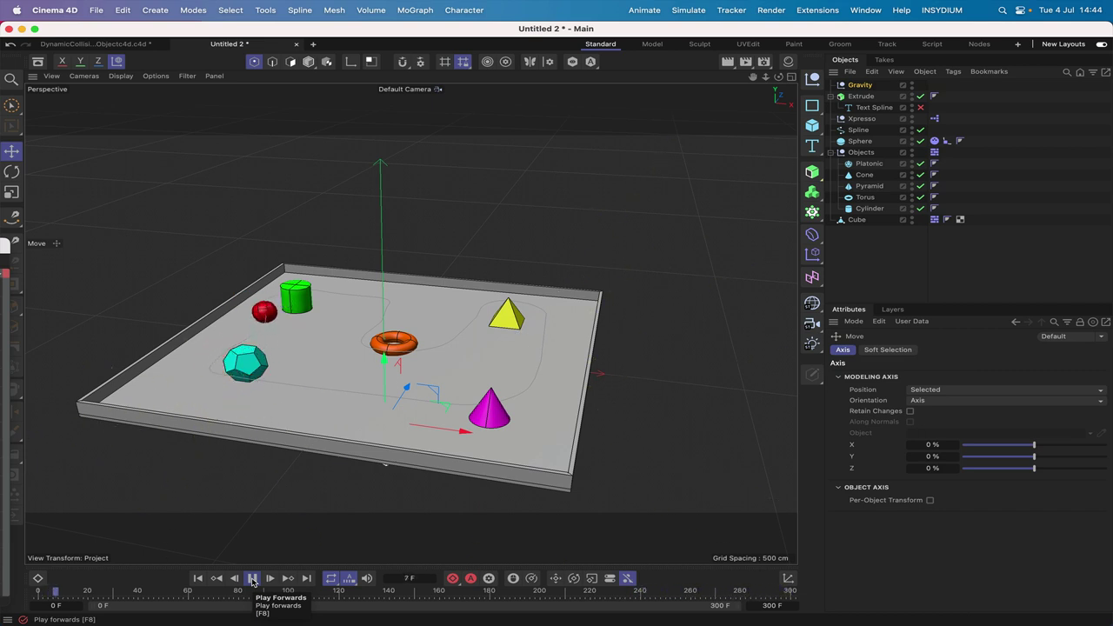
{"action": "left_click", "coordinate": [252, 579]}
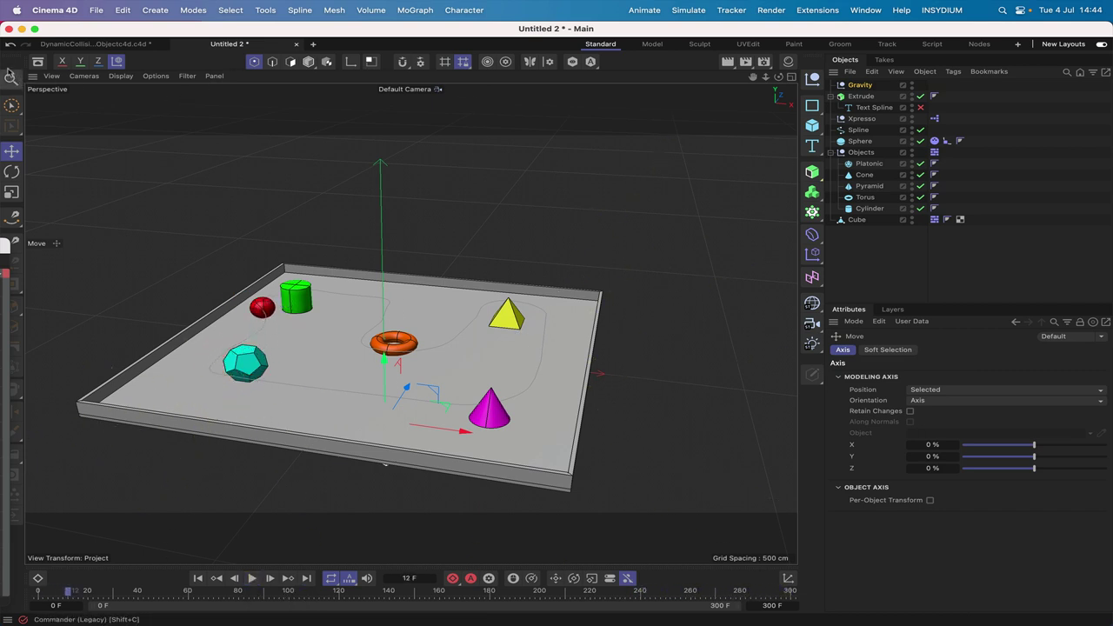
Connect the P Pass particle output to the PGravity input and replay the animation from the first frame to check the falling particles.
{"action": "left_click_drag", "start_coordinate": [4, 248], "coordinate": [364, 24]}
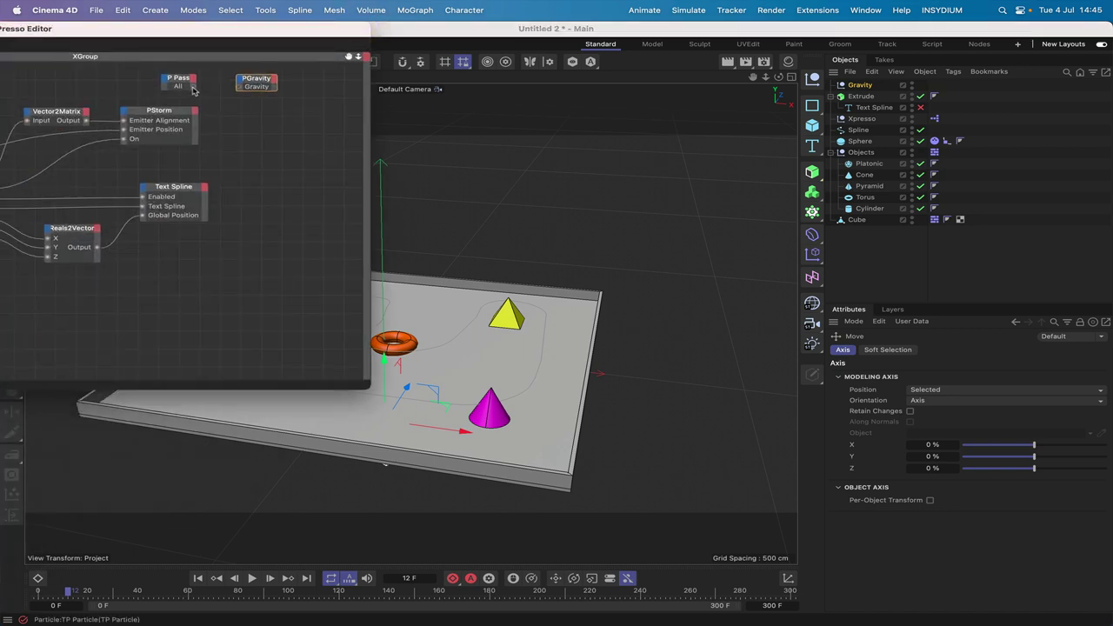
{"action": "left_click", "coordinate": [241, 85]}
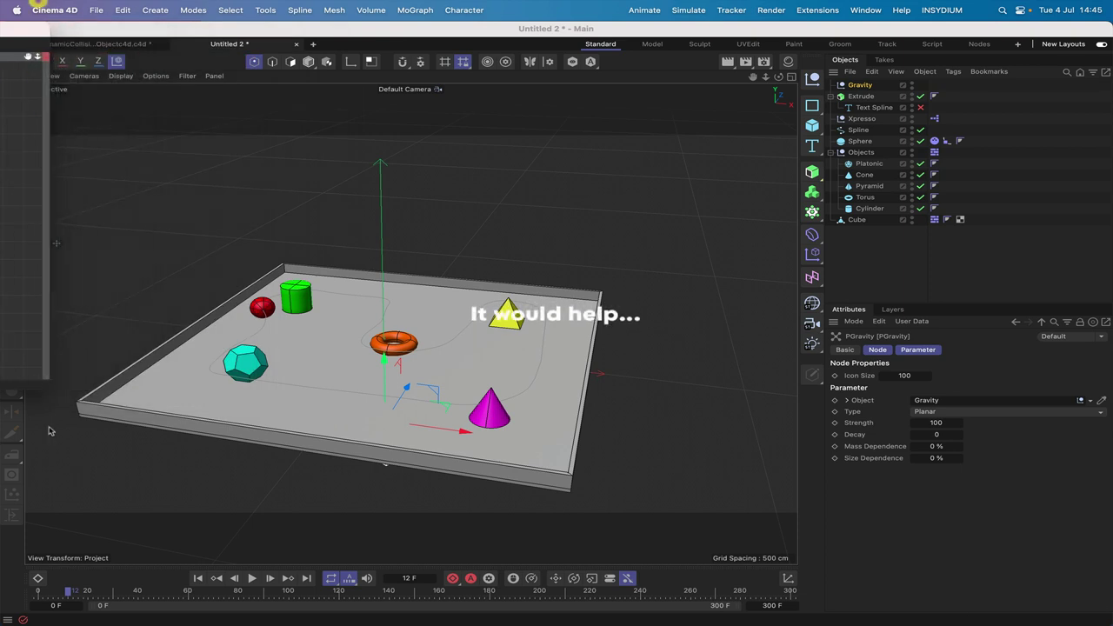
{"action": "left_click", "coordinate": [200, 578]}
{"action": "left_click", "coordinate": [253, 580]}
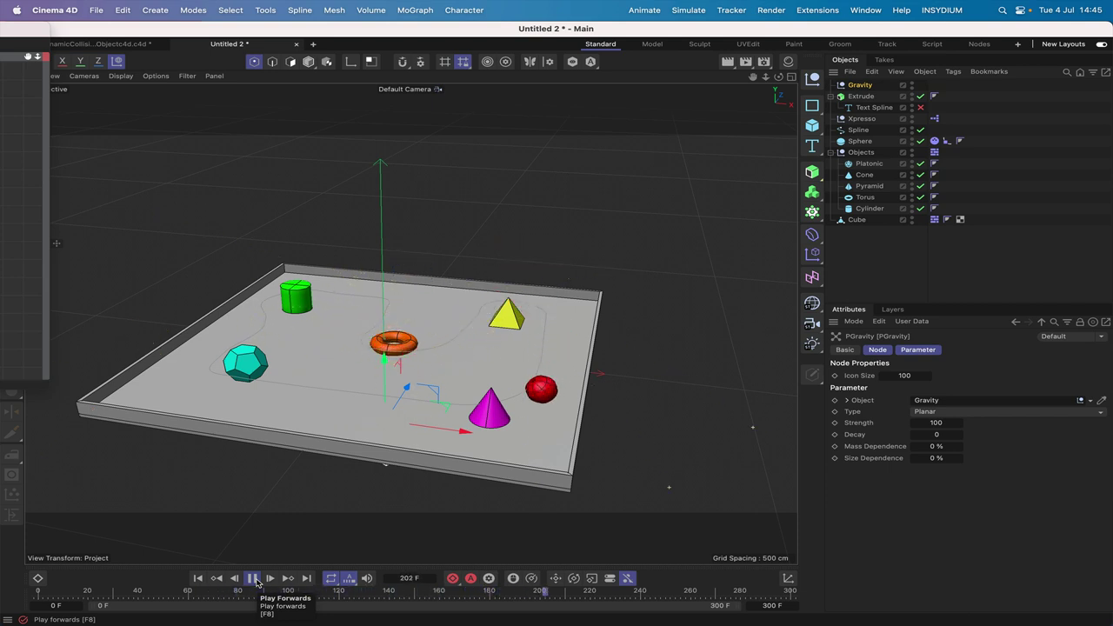
{"action": "left_click", "coordinate": [253, 578]}
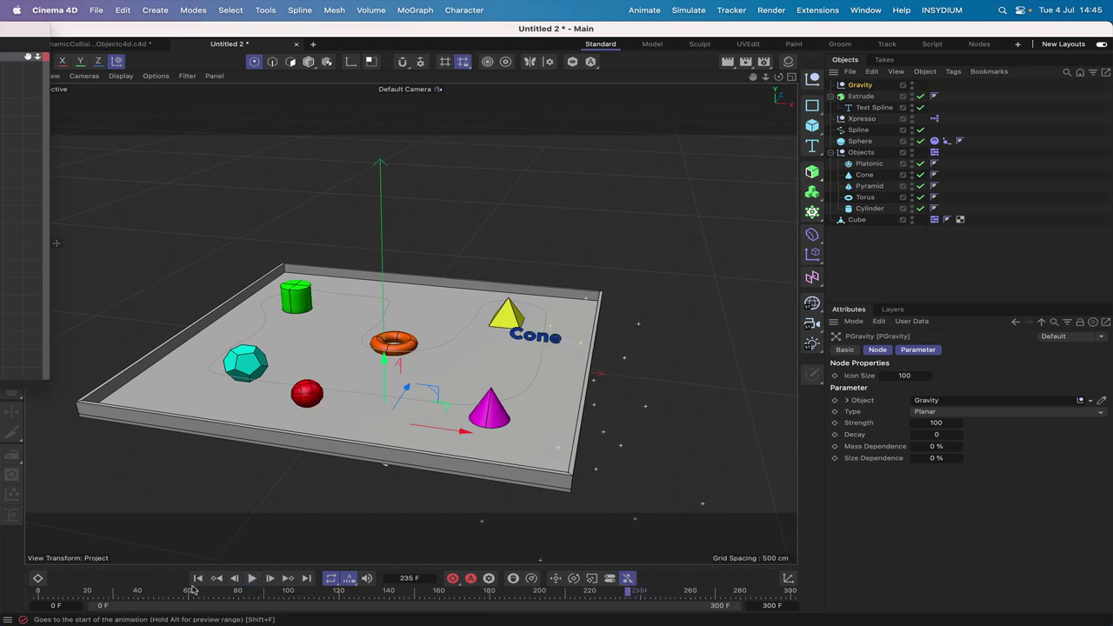
Rewind, view the tray side-on and play the animation to check how the particles fall under gravity, then return to the start.
{"action": "left_click", "coordinate": [198, 578]}
{"action": "left_click_drag", "start_coordinate": [38, 40], "coordinate": [531, 40]}
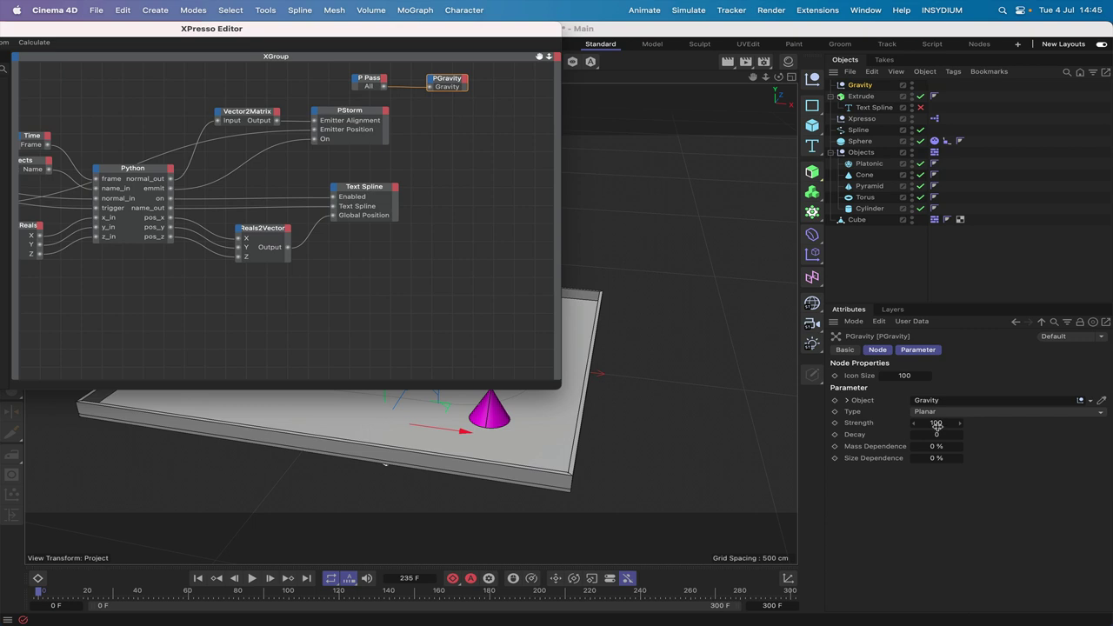
{"action": "left_click_drag", "start_coordinate": [536, 35], "coordinate": [112, 33]}
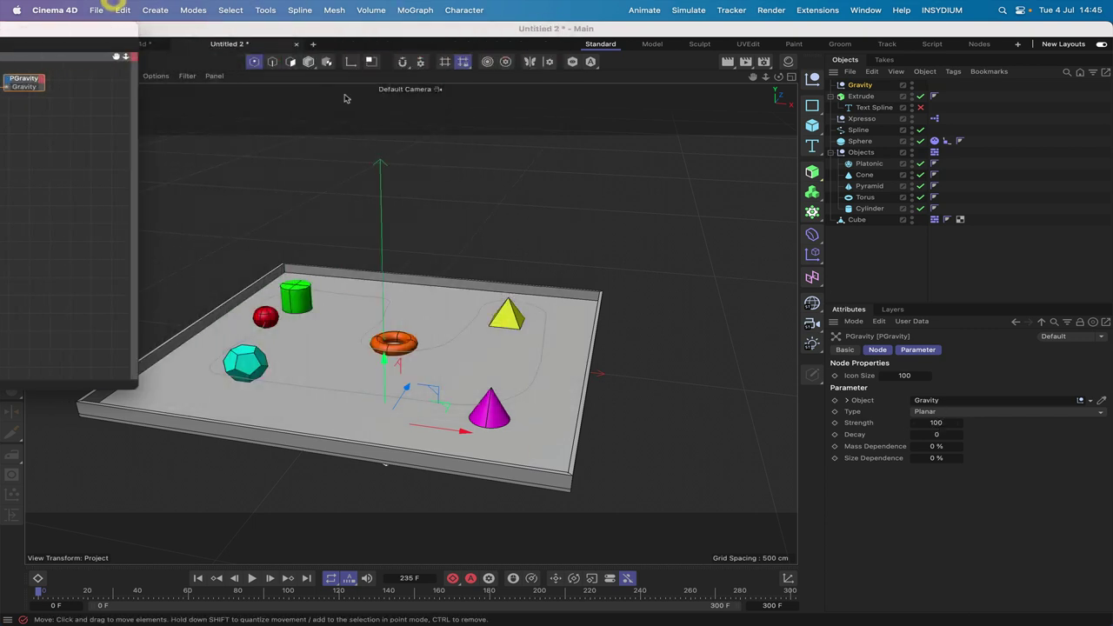
{"action": "left_click_drag", "start_coordinate": [778, 77], "coordinate": [780, 49]}
{"action": "left_click_drag", "start_coordinate": [380, 372], "coordinate": [385, 311]}
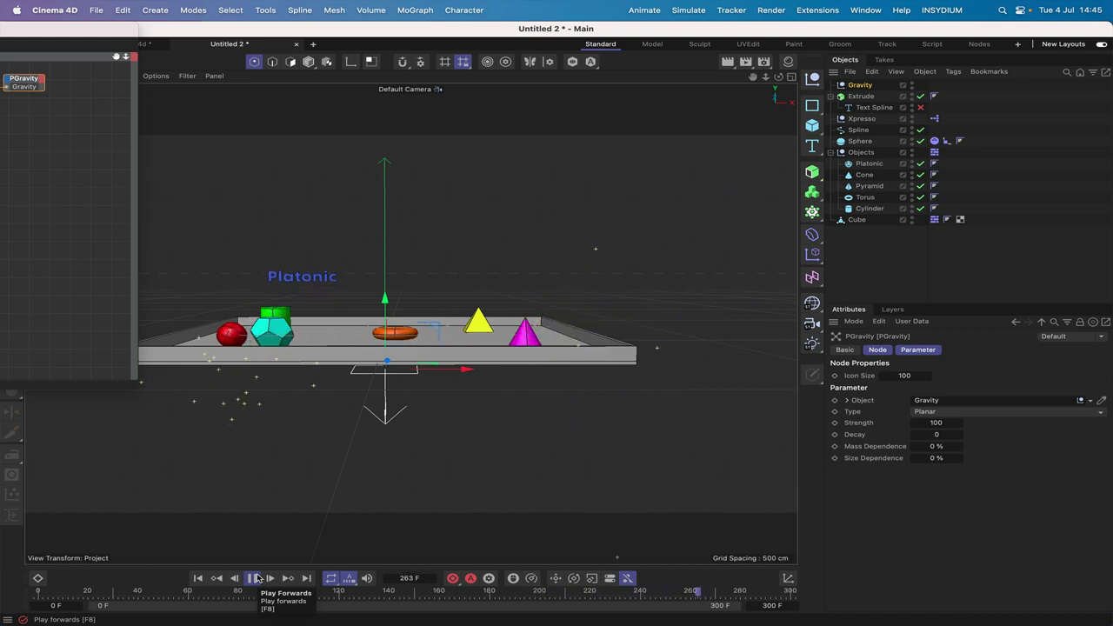
{"action": "left_click", "coordinate": [255, 578]}
{"action": "left_click", "coordinate": [195, 579]}
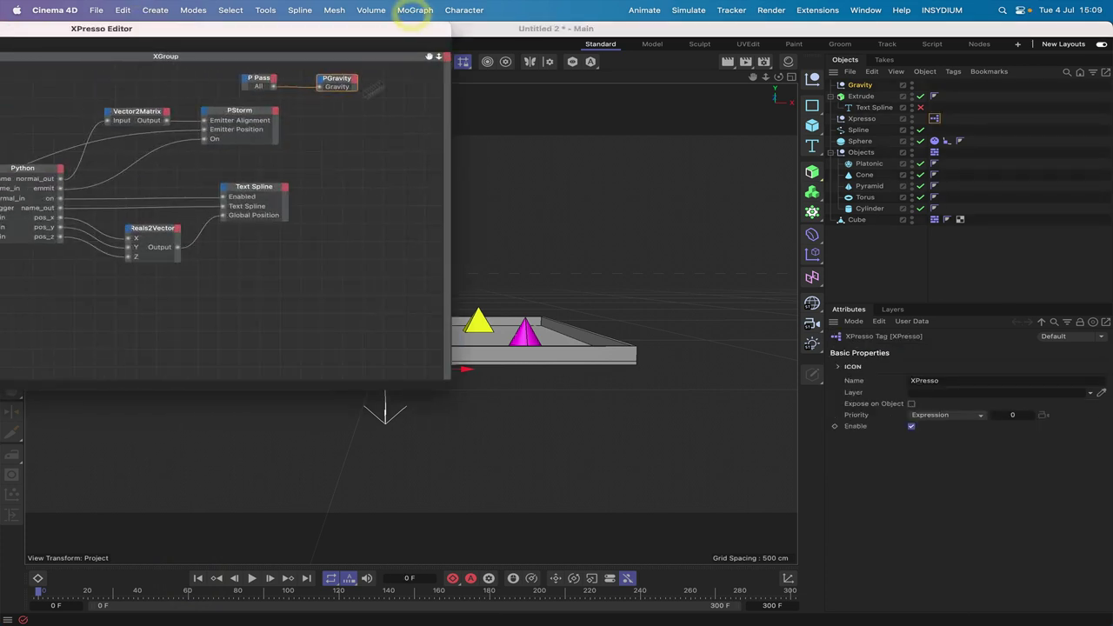
Add a Thinking Particles PFriction node to the XPresso graph and place it just above the PGravity node.
{"action": "right_click", "coordinate": [331, 133]}
{"action": "mouse_move", "coordinate": [370, 154]}
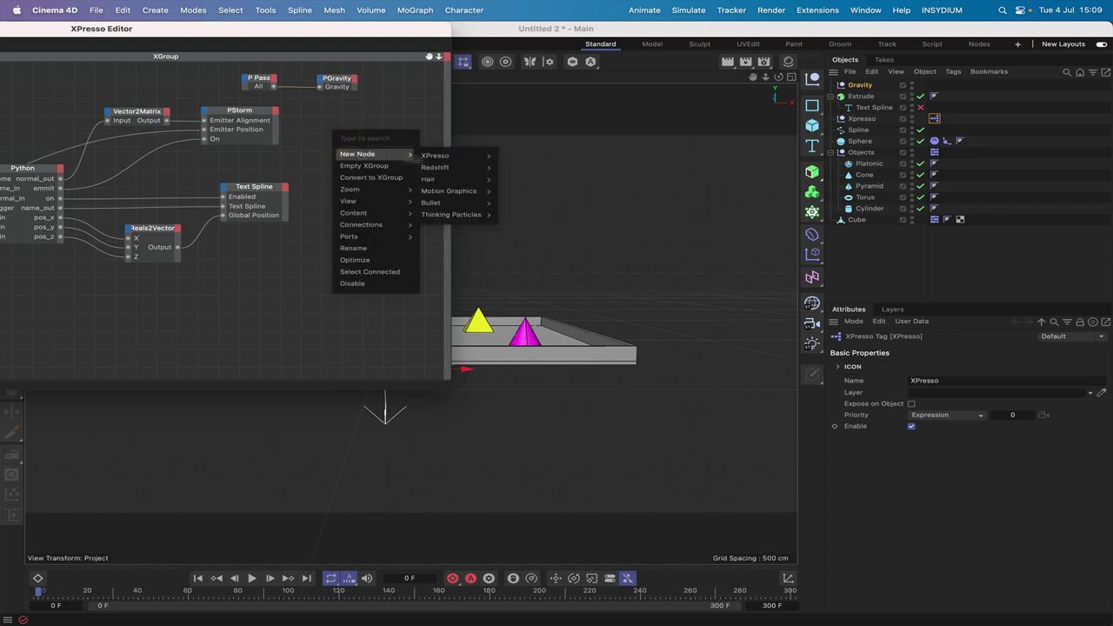
{"action": "mouse_move", "coordinate": [452, 214]}
{"action": "mouse_move", "coordinate": [522, 252]}
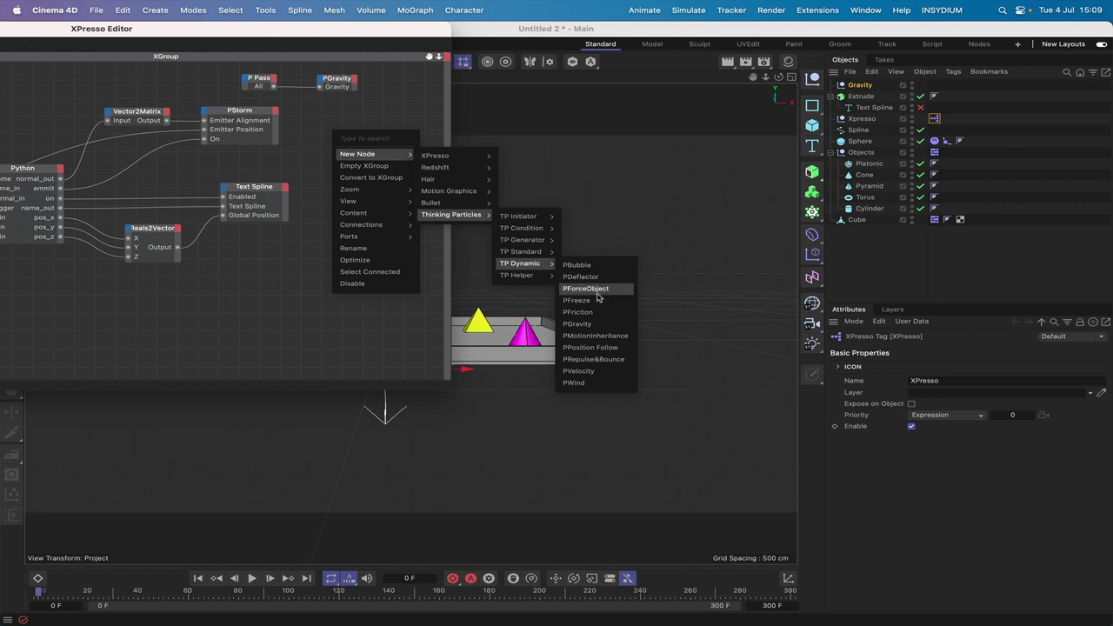
{"action": "left_click", "coordinate": [594, 313]}
{"action": "left_click_drag", "start_coordinate": [336, 128], "coordinate": [341, 69]}
{"action": "left_click_drag", "start_coordinate": [429, 56], "coordinate": [428, 91]}
{"action": "left_click_drag", "start_coordinate": [345, 100], "coordinate": [347, 88]}
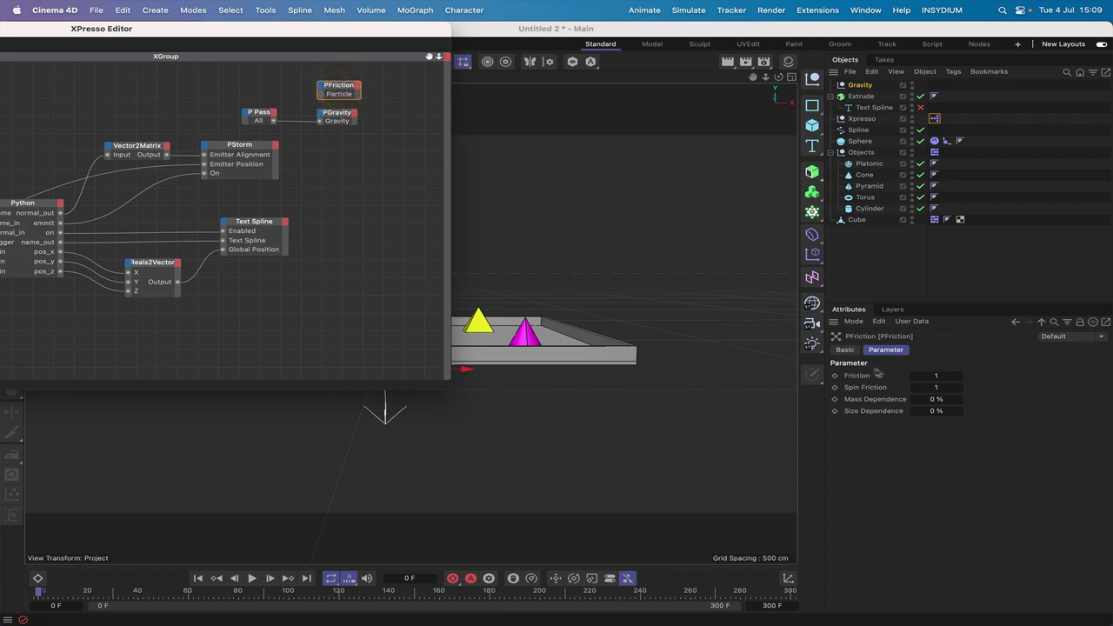
Set the PFriction node's Friction to 3 and connect the P Pass particle output to its Particle input.
{"action": "left_click", "coordinate": [939, 376]}
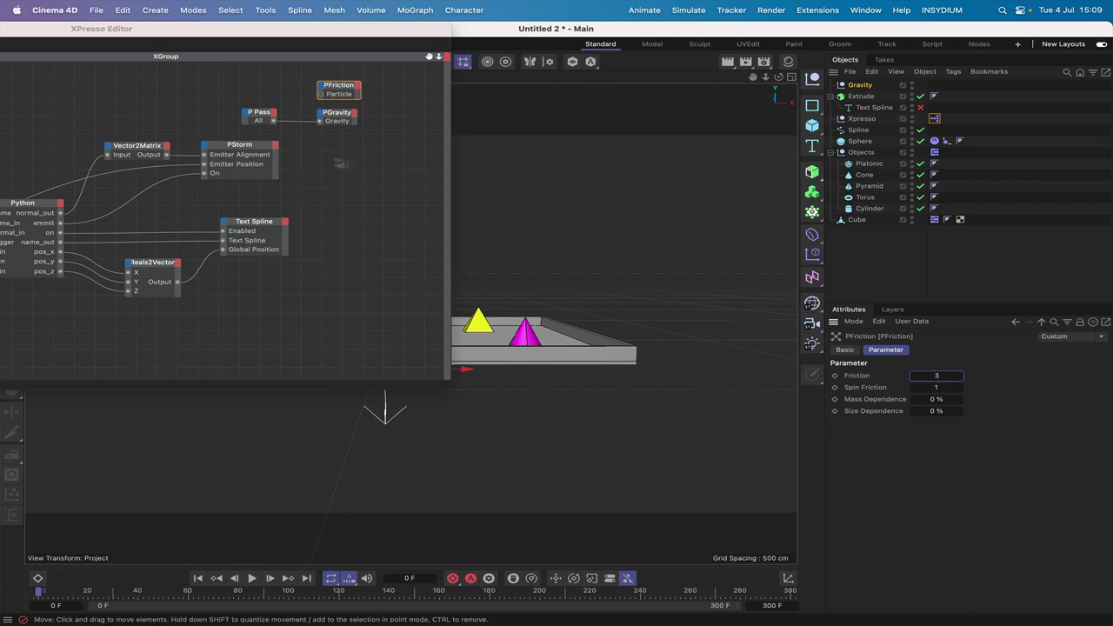
{"action": "left_click", "coordinate": [273, 122]}
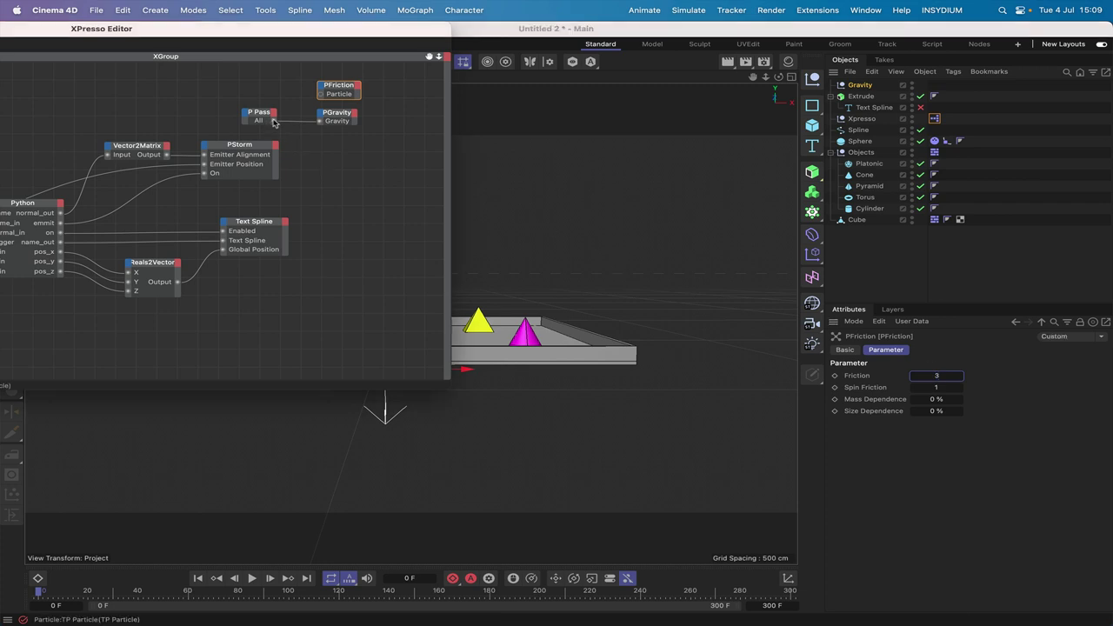
{"action": "left_click", "coordinate": [322, 95]}
Uncover the viewport and play the animation to check how friction affects the particles, then stop.
{"action": "left_click_drag", "start_coordinate": [432, 40], "coordinate": [128, 4]}
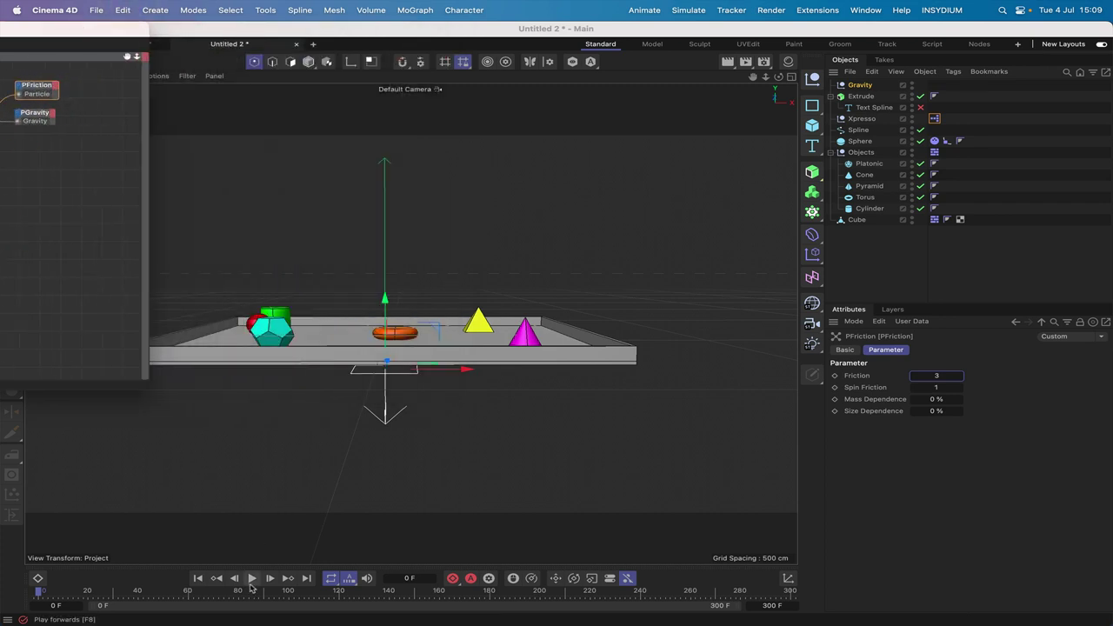
{"action": "left_click", "coordinate": [252, 579]}
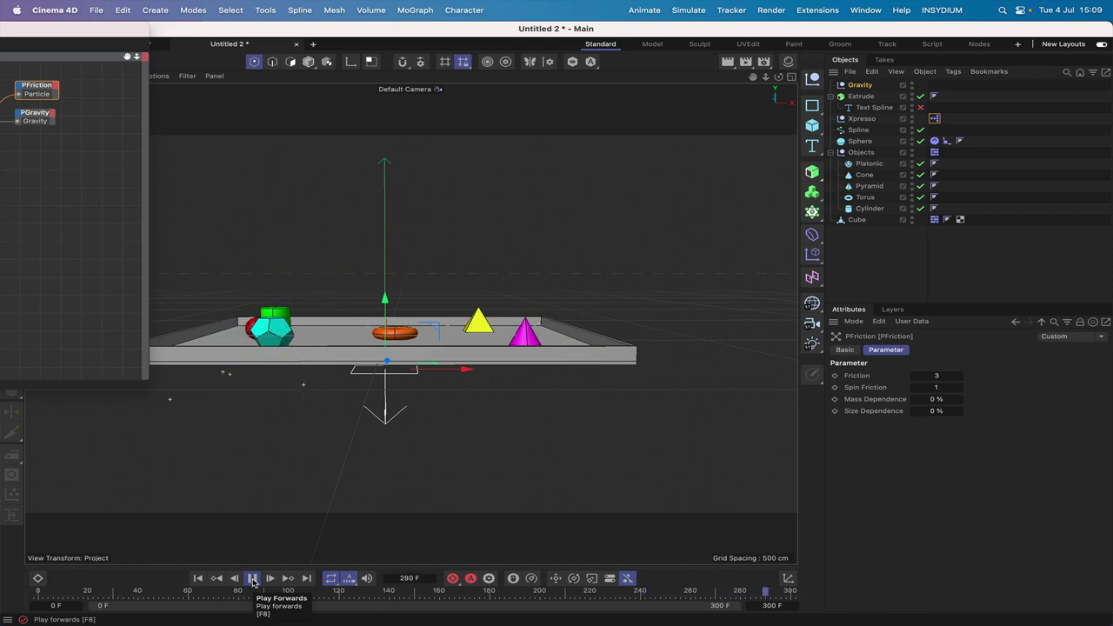
{"action": "left_click", "coordinate": [253, 579]}
Add a Thinking Particles PDeflector node below PGravity and feed it from the P Pass particle output.
{"action": "left_click_drag", "start_coordinate": [87, 29], "coordinate": [309, 3]}
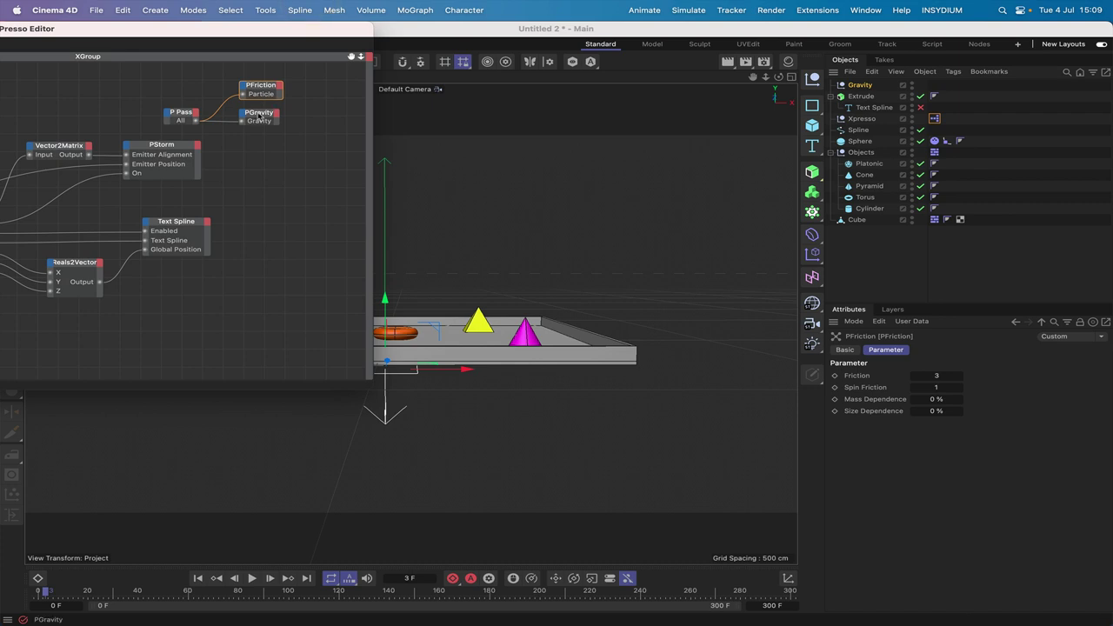
{"action": "right_click", "coordinate": [247, 141]}
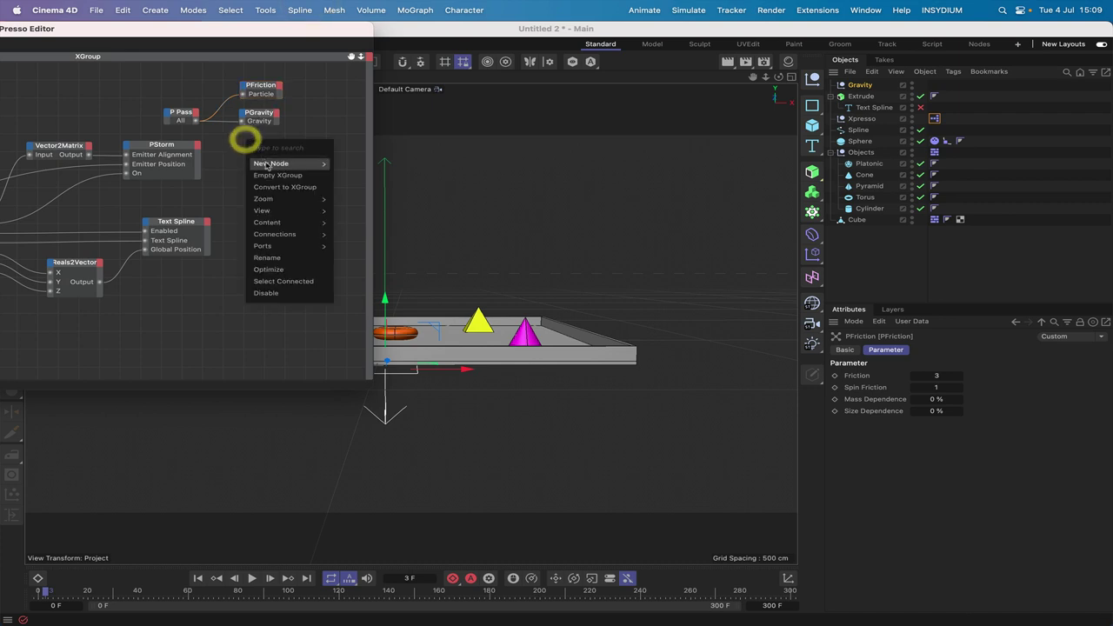
{"action": "mouse_move", "coordinate": [287, 163]}
{"action": "mouse_move", "coordinate": [376, 226]}
{"action": "mouse_move", "coordinate": [418, 227]}
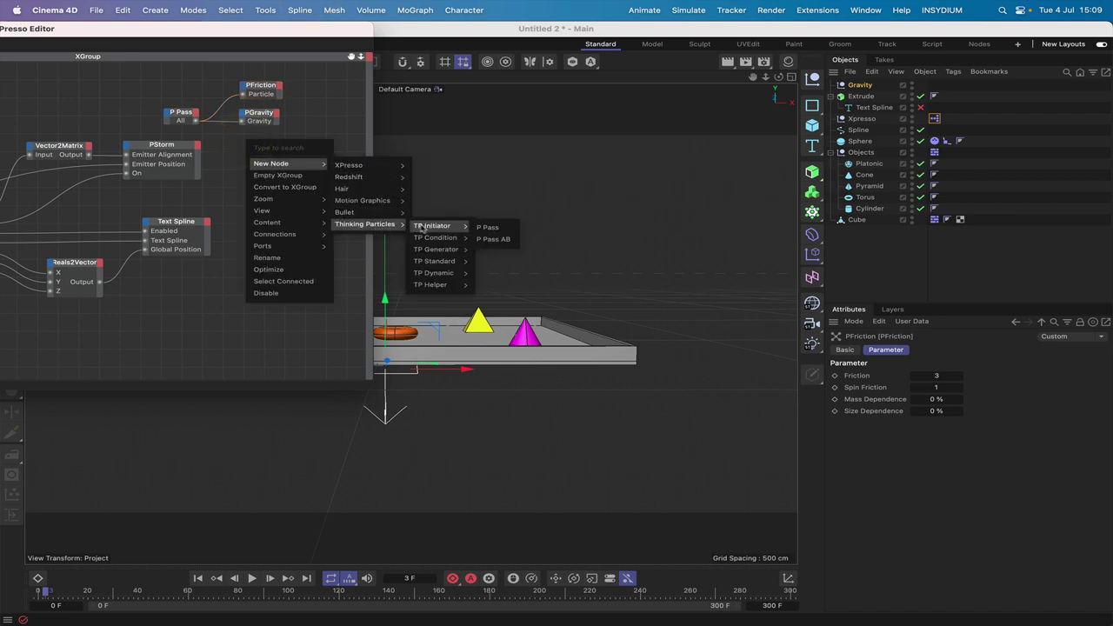
{"action": "mouse_move", "coordinate": [433, 273]}
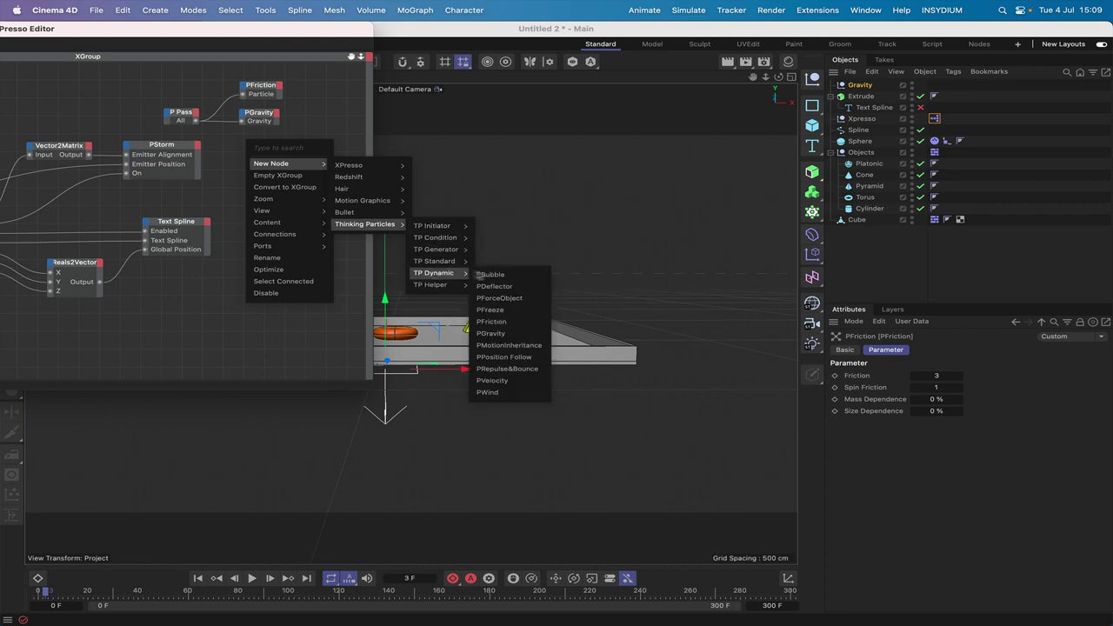
{"action": "left_click", "coordinate": [494, 287]}
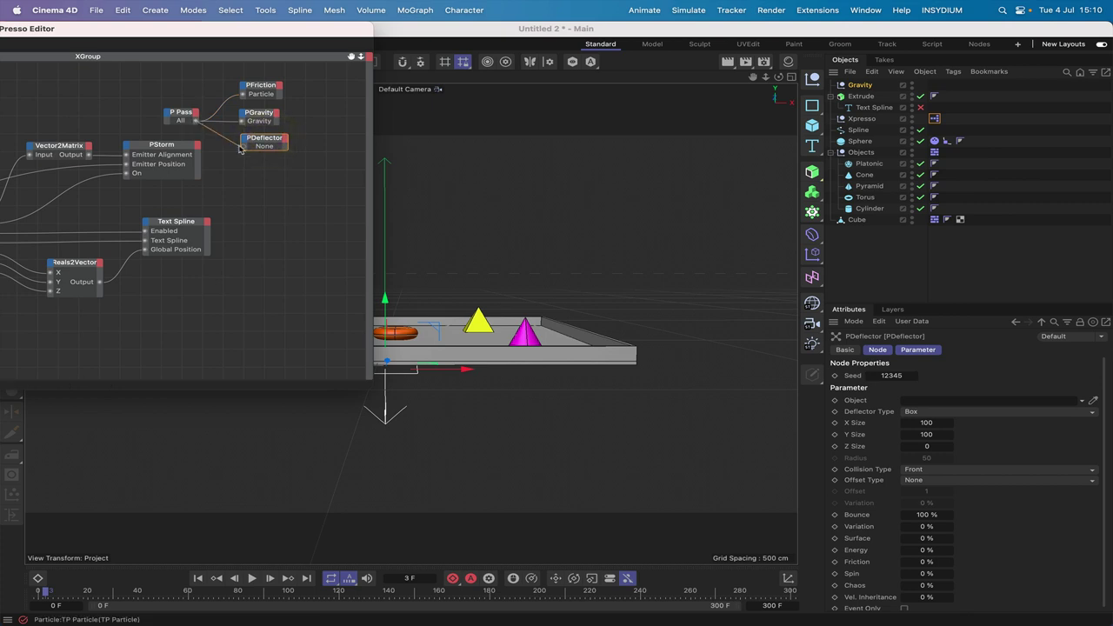
{"action": "left_click_drag", "start_coordinate": [242, 145], "coordinate": [247, 143]}
Assign the Cube as the PDeflector's object and set its Deflector Type to Object.
{"action": "left_click_drag", "start_coordinate": [858, 222], "coordinate": [932, 399]}
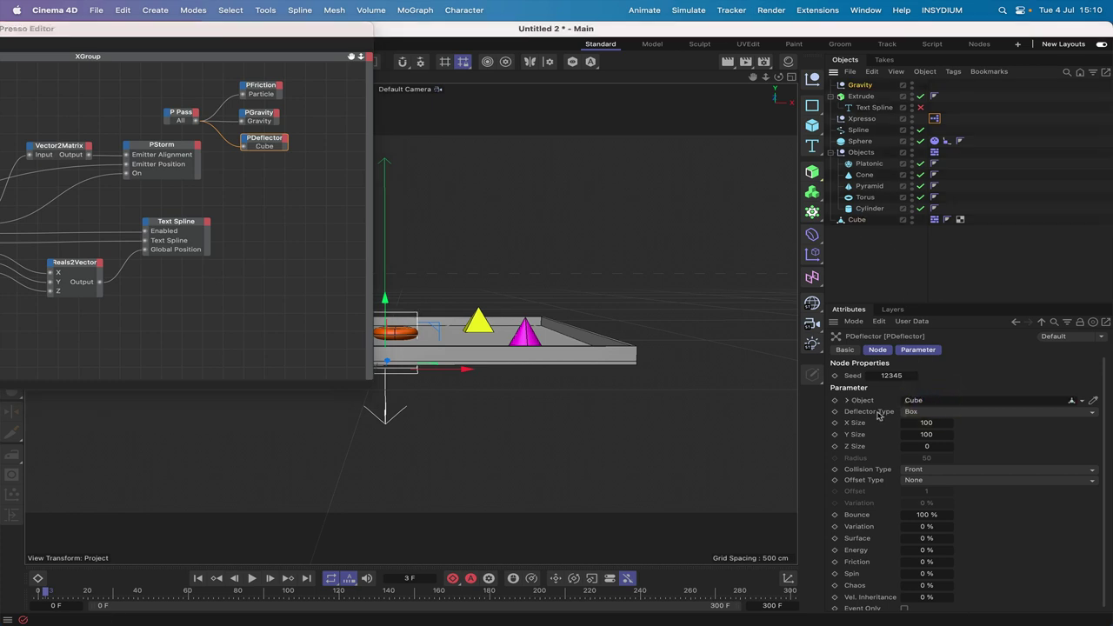
{"action": "left_click", "coordinate": [929, 415]}
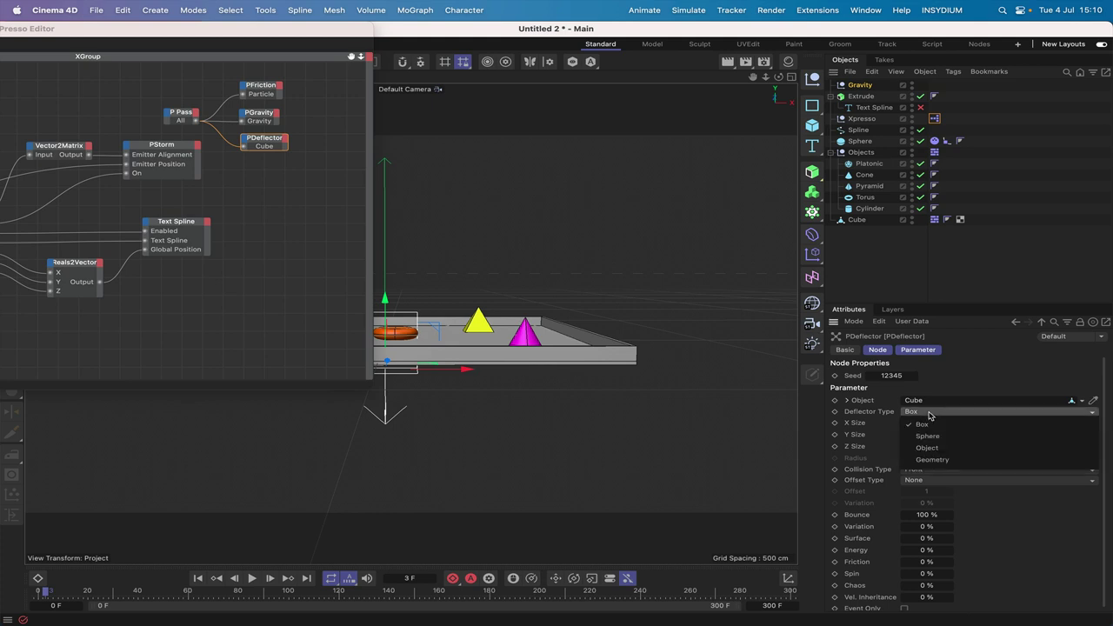
{"action": "left_click", "coordinate": [930, 453]}
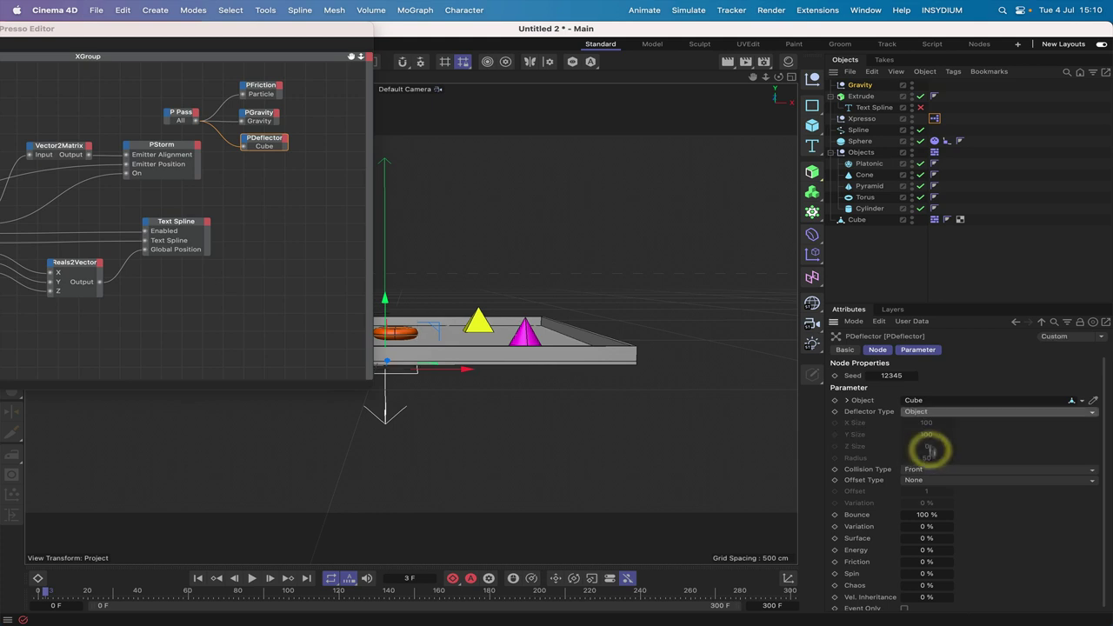
Play the animation from the side and from a raised view to check the particles against the Cube floor.
{"action": "left_click_drag", "start_coordinate": [351, 33], "coordinate": [107, 33]}
{"action": "left_click", "coordinate": [252, 578]}
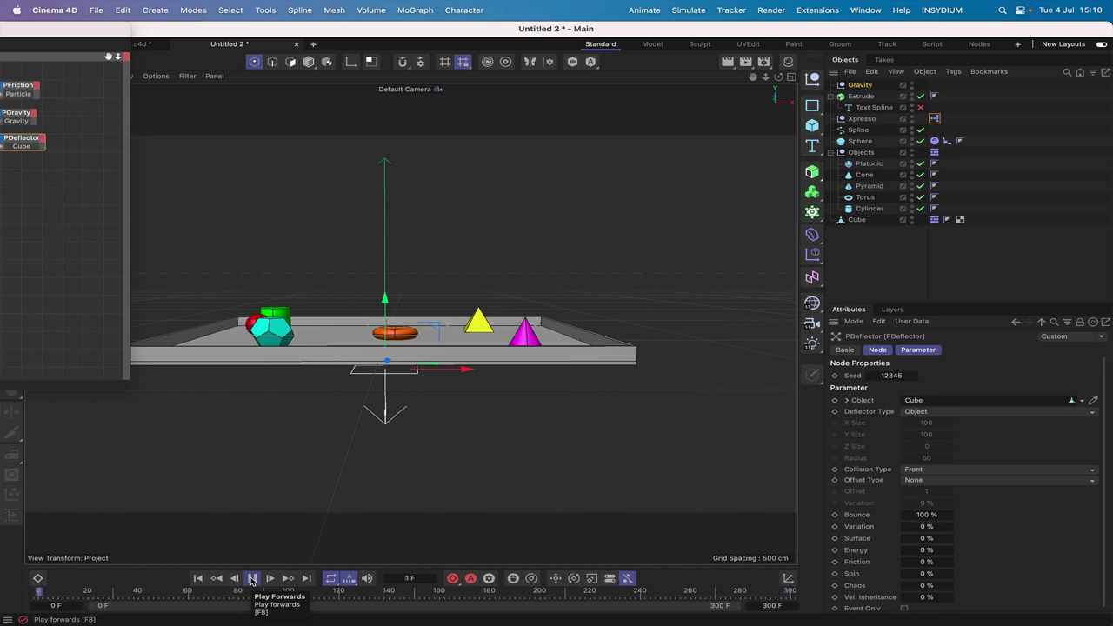
{"action": "left_click", "coordinate": [251, 579]}
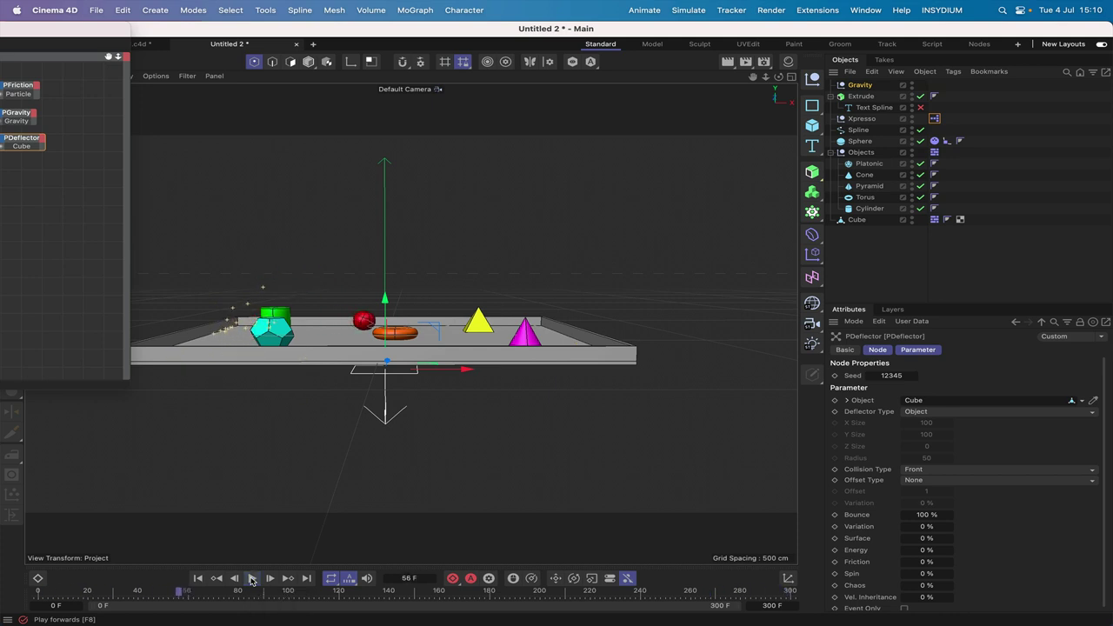
{"action": "left_click_drag", "start_coordinate": [778, 76], "coordinate": [763, 92]}
{"action": "left_click", "coordinate": [251, 579]}
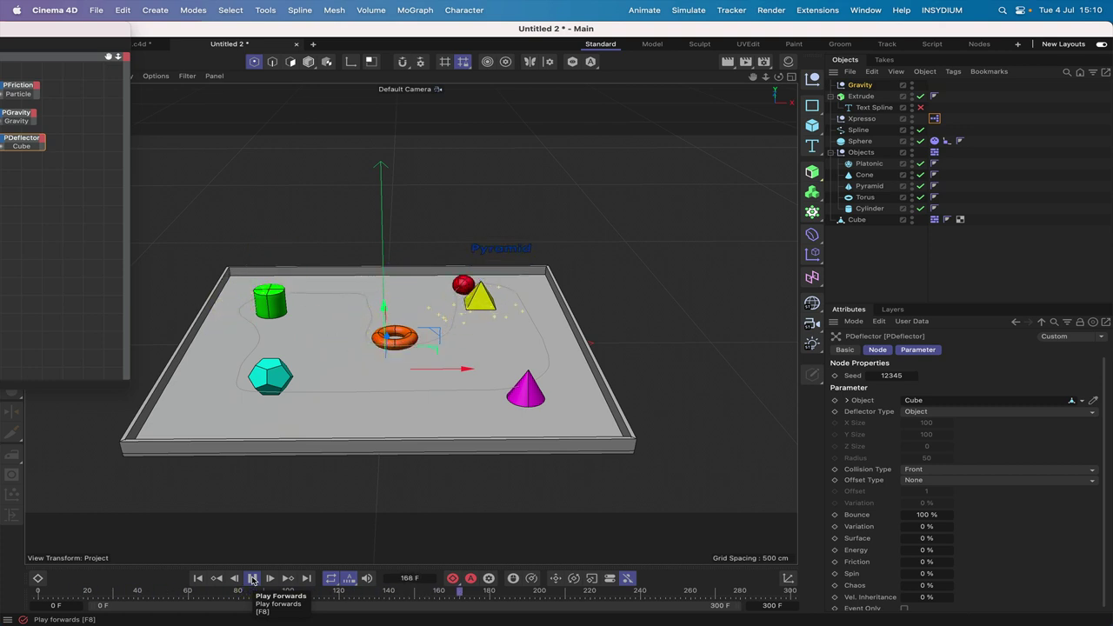
{"action": "left_click", "coordinate": [252, 580]}
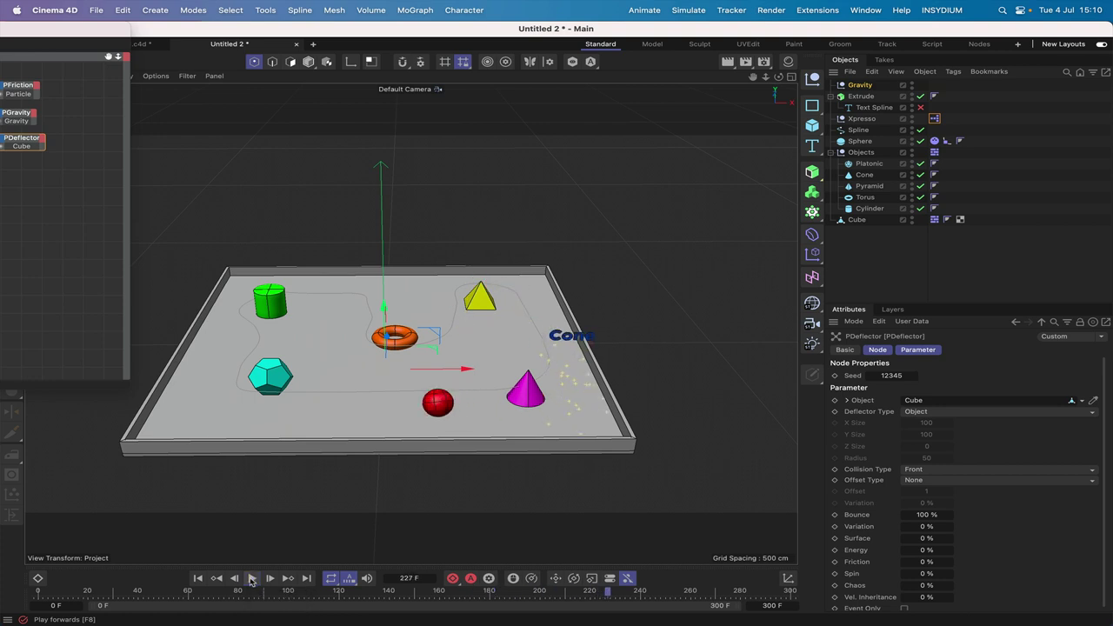
Move the P Pass, PFriction, PGravity and PDeflector nodes together slightly upward to free space beside PStorm.
{"action": "left_click_drag", "start_coordinate": [92, 34], "coordinate": [371, 34]}
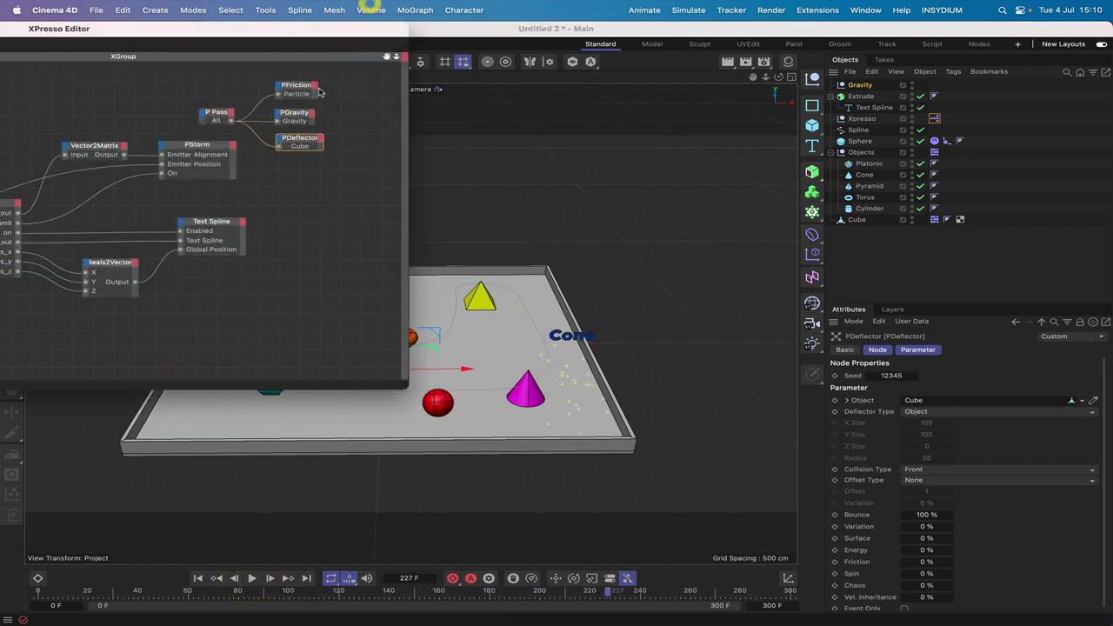
{"action": "left_click_drag", "start_coordinate": [301, 103], "coordinate": [324, 146]}
{"action": "left_click_drag", "start_coordinate": [307, 91], "coordinate": [316, 75]}
Add a Thinking Particles PShape node and place it beside the PStorm node.
{"action": "right_click", "coordinate": [296, 186]}
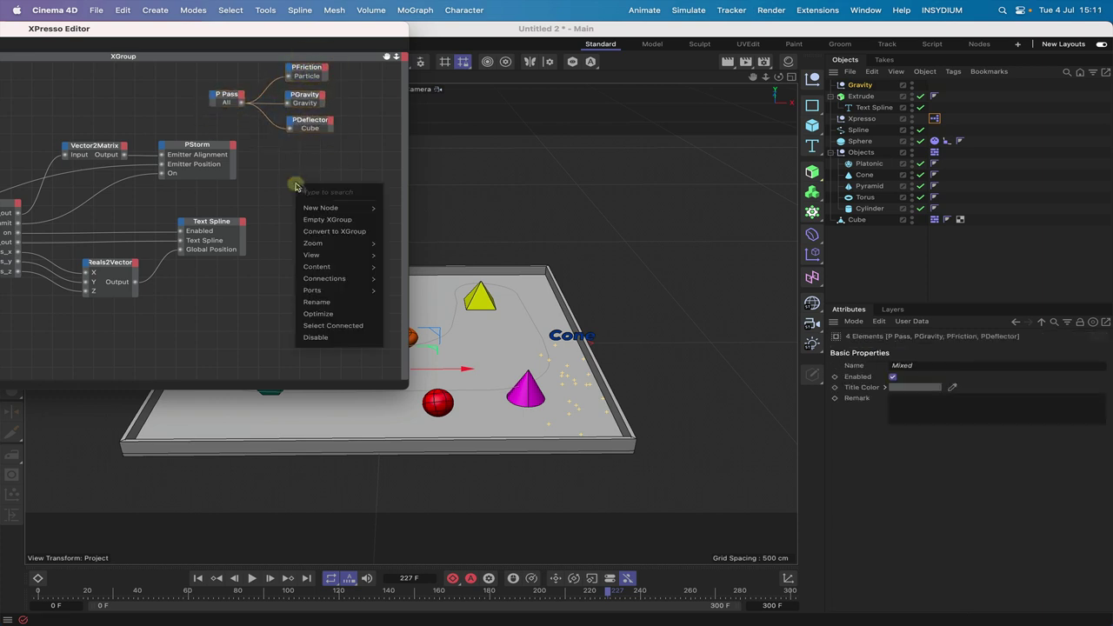
{"action": "mouse_move", "coordinate": [320, 208]}
{"action": "mouse_move", "coordinate": [400, 210]}
{"action": "mouse_move", "coordinate": [497, 213]}
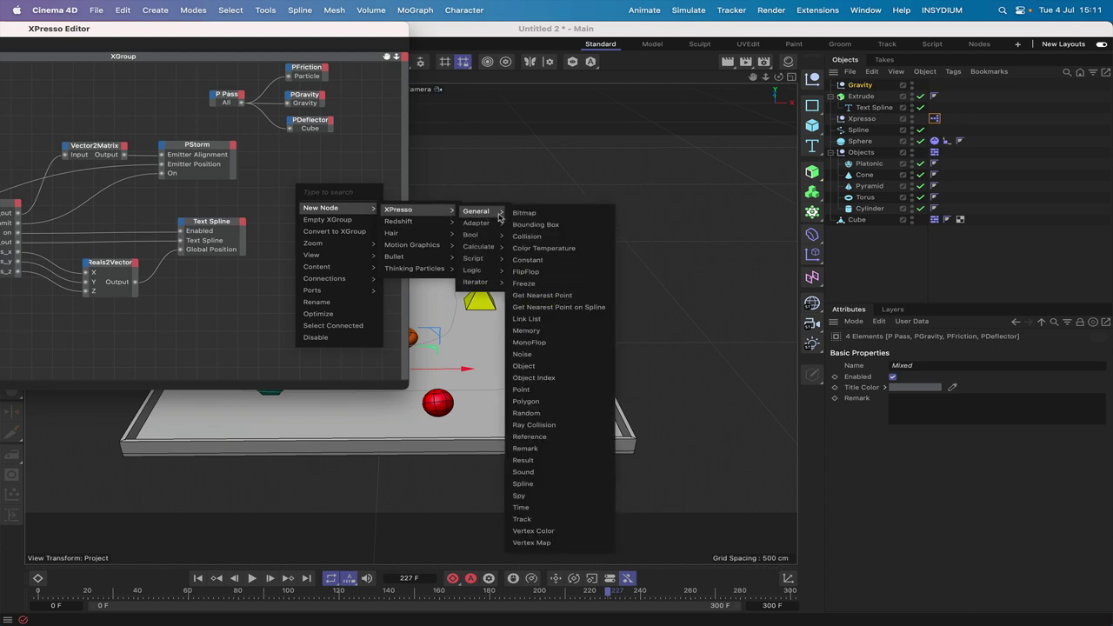
{"action": "mouse_move", "coordinate": [416, 268]}
{"action": "mouse_move", "coordinate": [483, 271]}
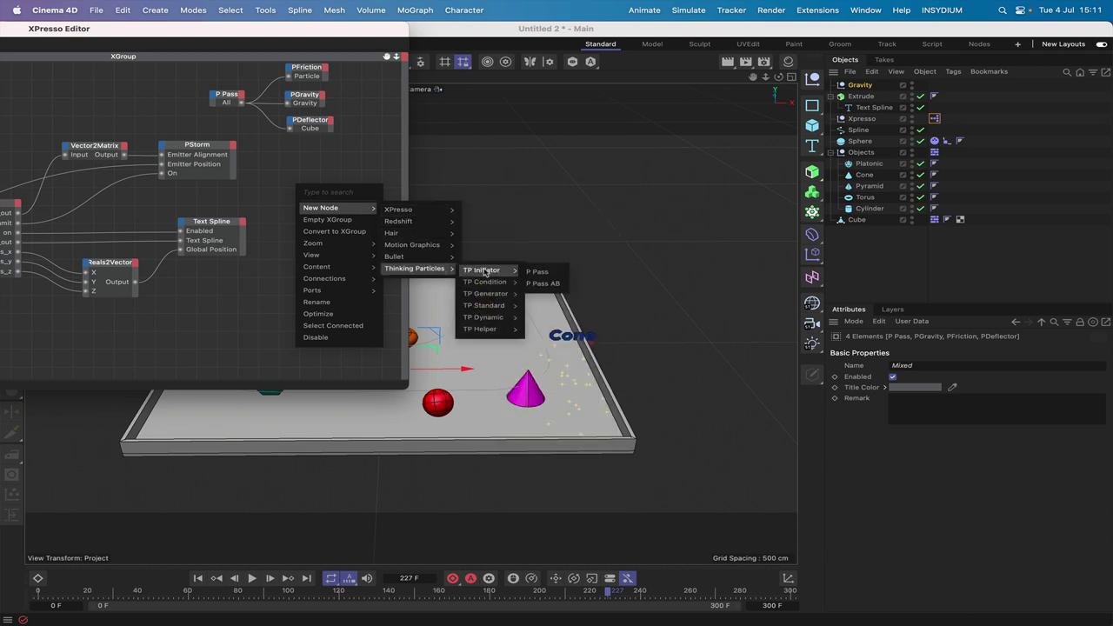
{"action": "mouse_move", "coordinate": [490, 306]}
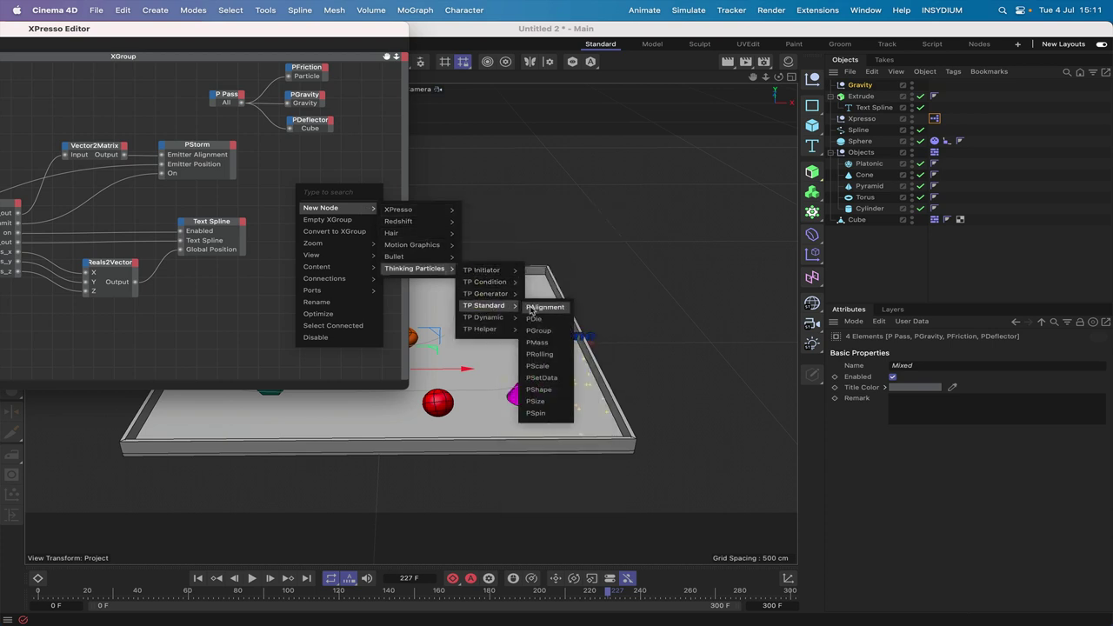
{"action": "left_click", "coordinate": [540, 393]}
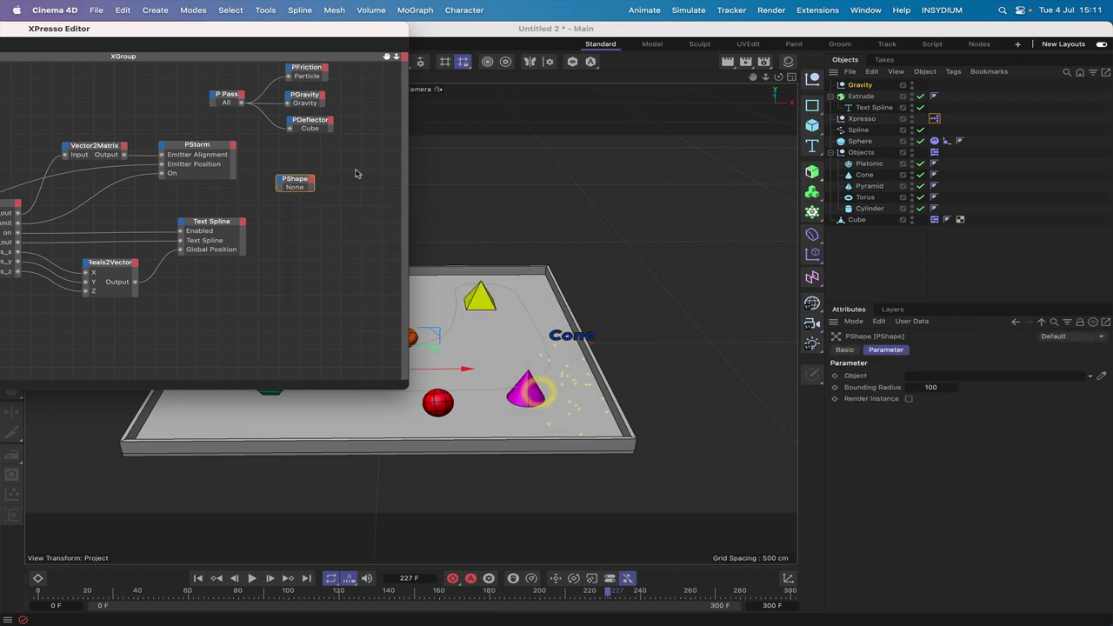
{"action": "left_click_drag", "start_coordinate": [301, 184], "coordinate": [319, 154]}
Add a Particle Birth output to the PStorm node and connect it to the PShape node's particle input.
{"action": "left_click", "coordinate": [233, 145]}
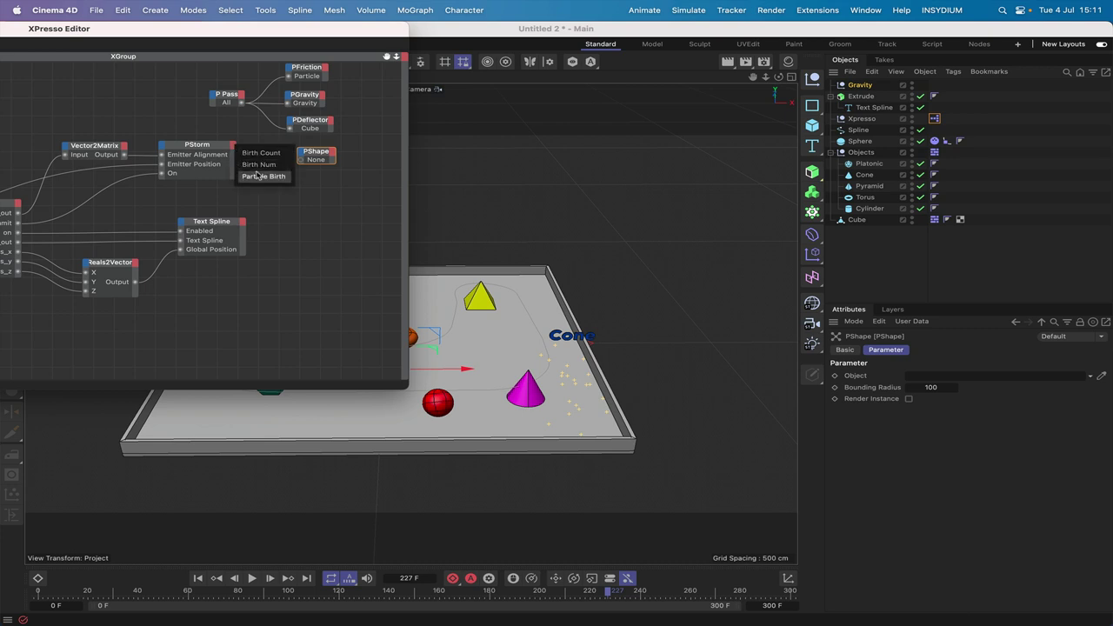
{"action": "left_click", "coordinate": [258, 175]}
{"action": "left_click", "coordinate": [223, 149]}
{"action": "left_click", "coordinate": [222, 148]}
{"action": "left_click_drag", "start_coordinate": [321, 159], "coordinate": [351, 157]}
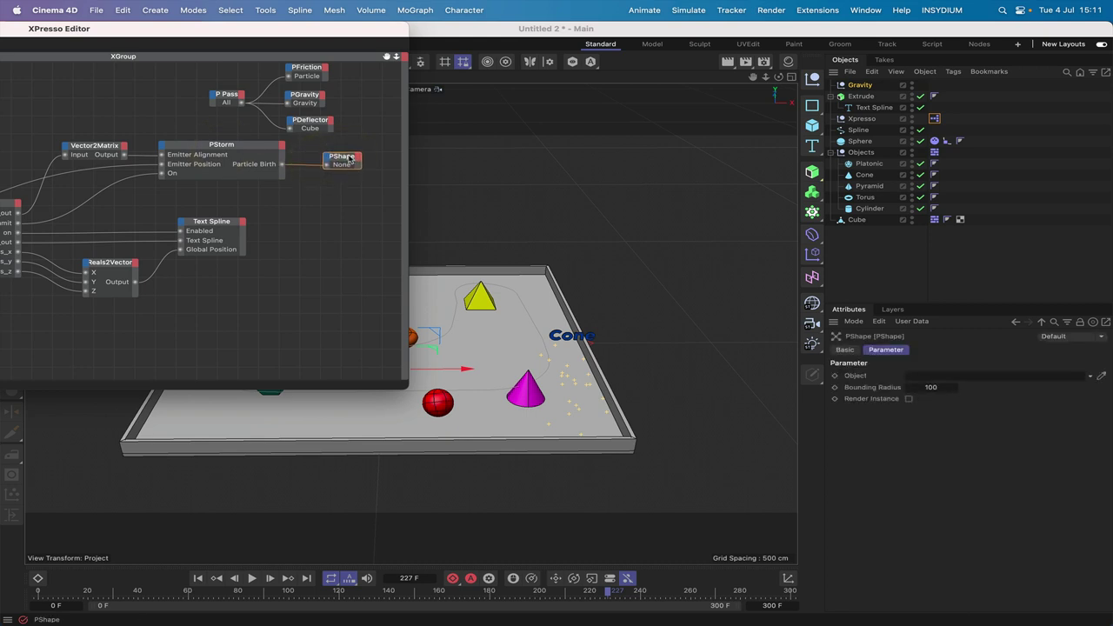
Add a Sphere primitive, set its radius to 1 cm and raise it above the Cube floor.
{"action": "left_click_drag", "start_coordinate": [400, 26], "coordinate": [327, 27]}
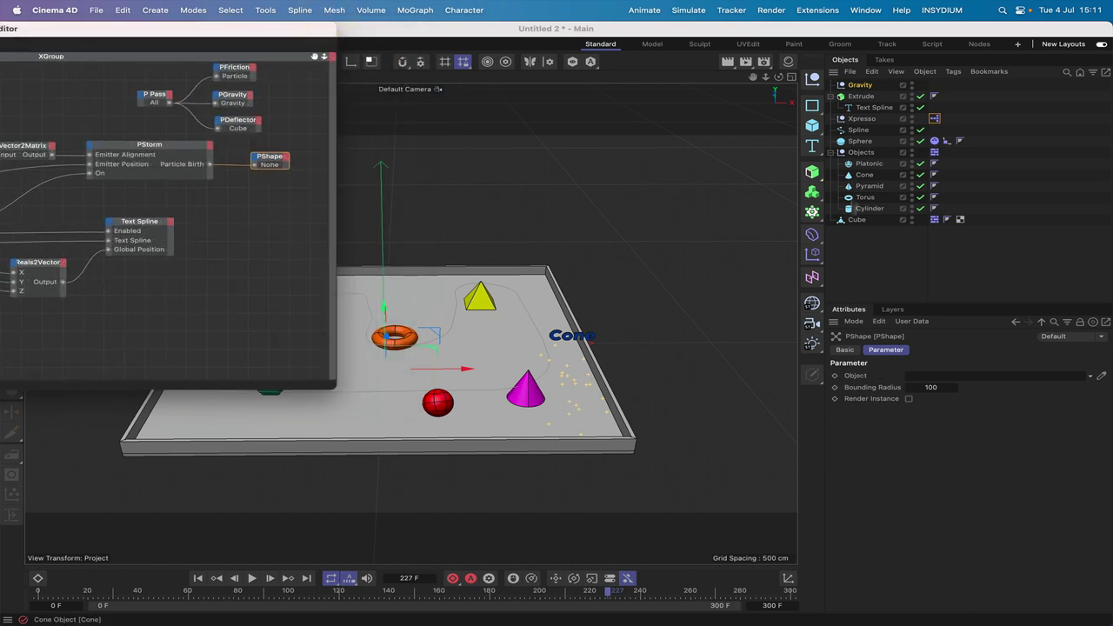
{"action": "left_click", "coordinate": [815, 128]}
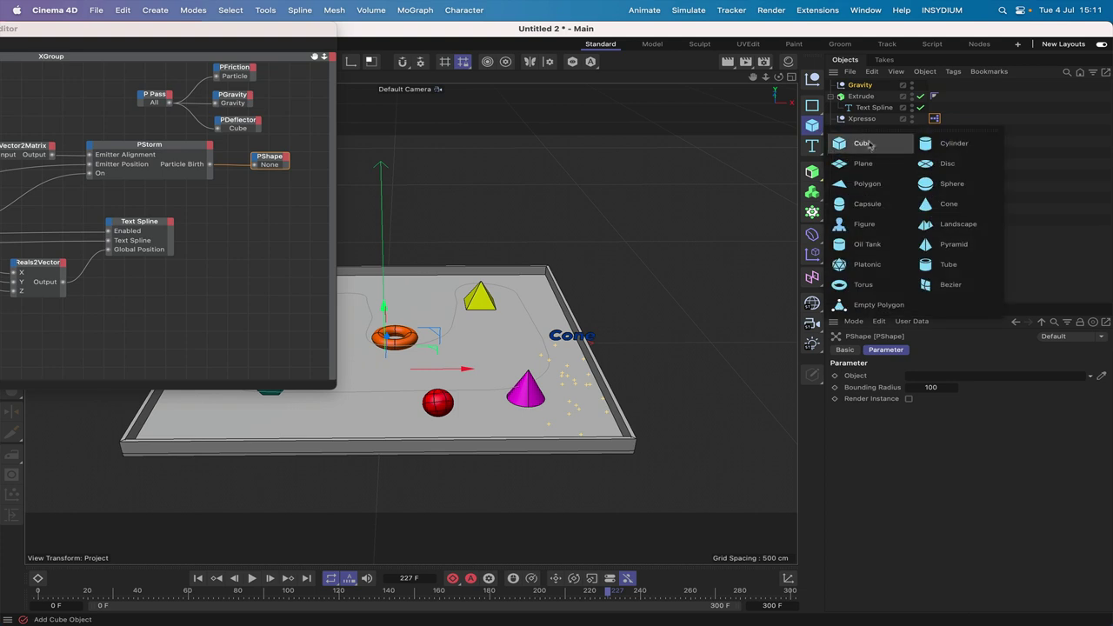
{"action": "left_click", "coordinate": [938, 185]}
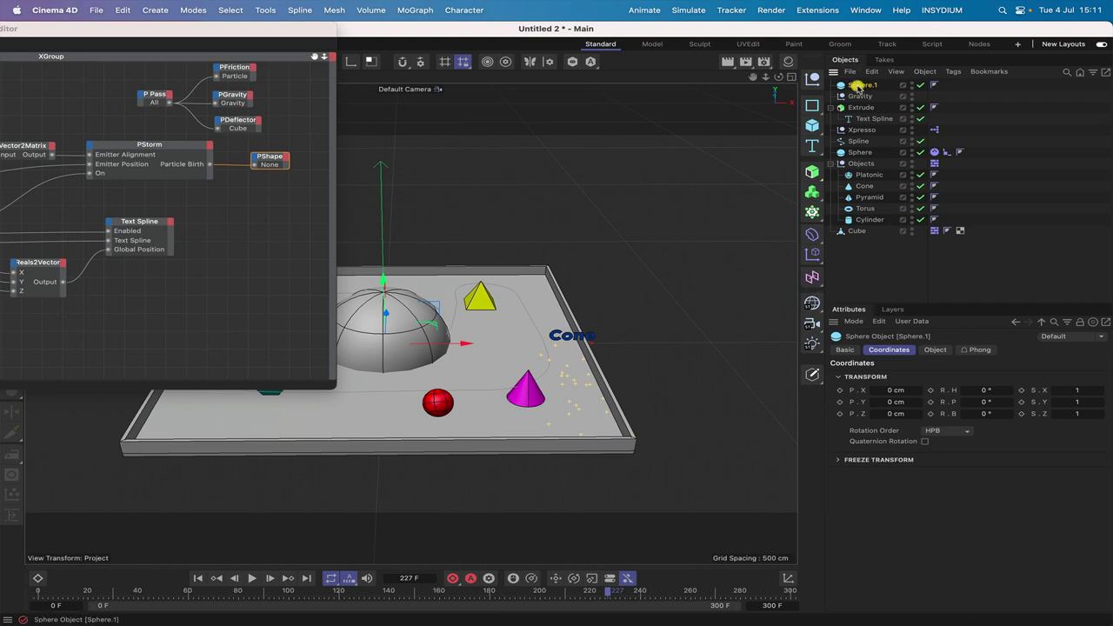
{"action": "left_click", "coordinate": [934, 349]}
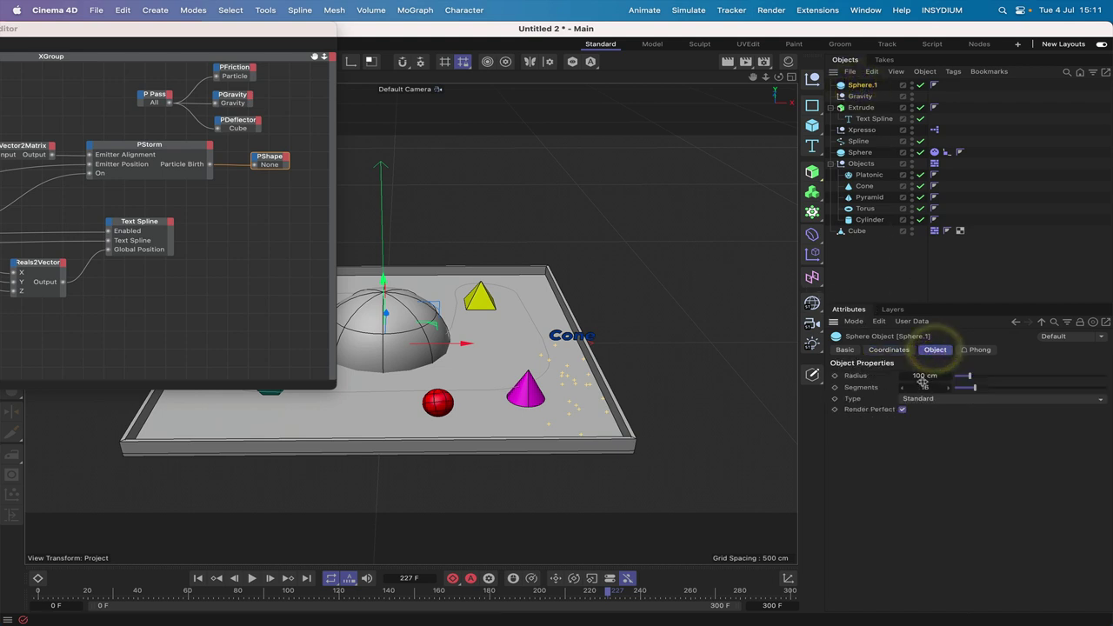
{"action": "left_click", "coordinate": [924, 374]}
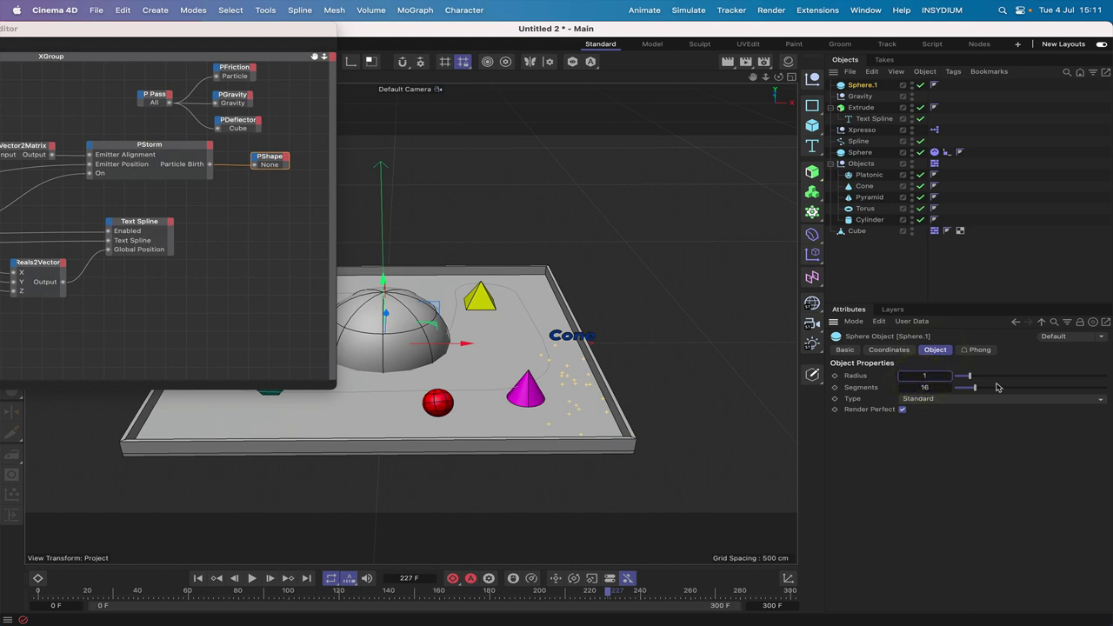
{"action": "type", "text": "1"}
{"action": "key", "text": "Return"}
{"action": "left_click_drag", "start_coordinate": [382, 278], "coordinate": [383, 236]}
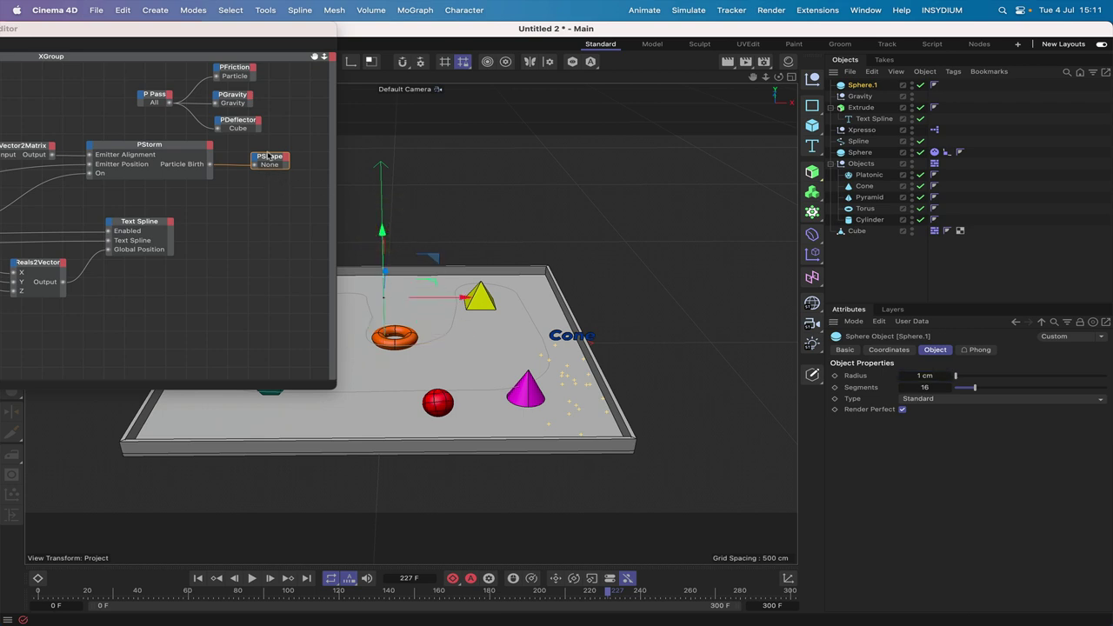
Add a Thinking Particles TP Geometry object to the scene.
{"action": "left_click", "coordinate": [275, 157]}
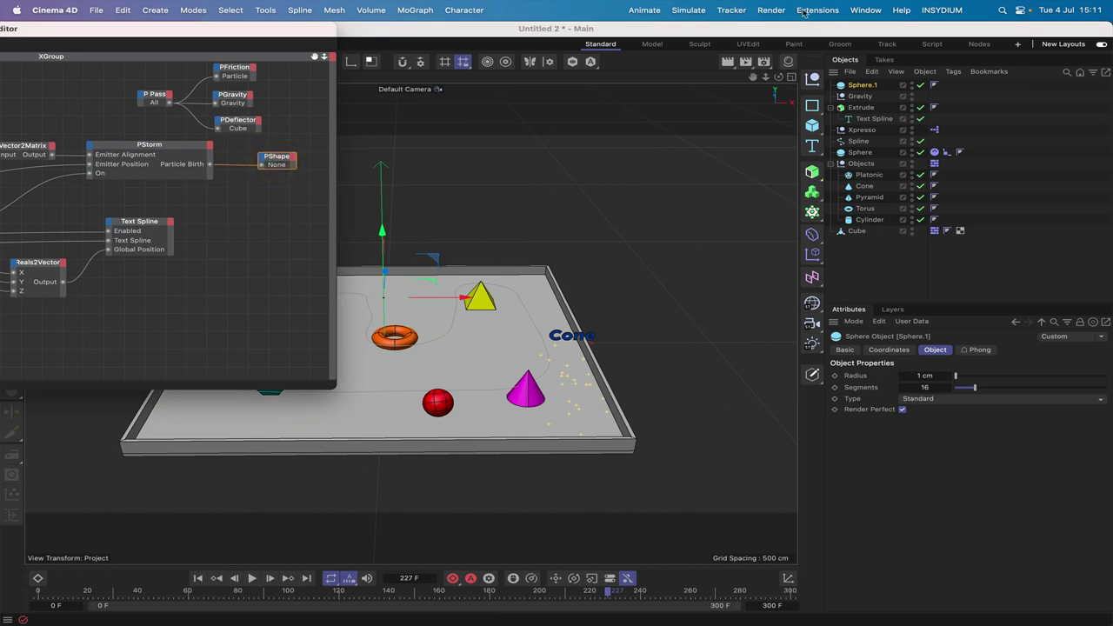
{"action": "left_click", "coordinate": [681, 11]}
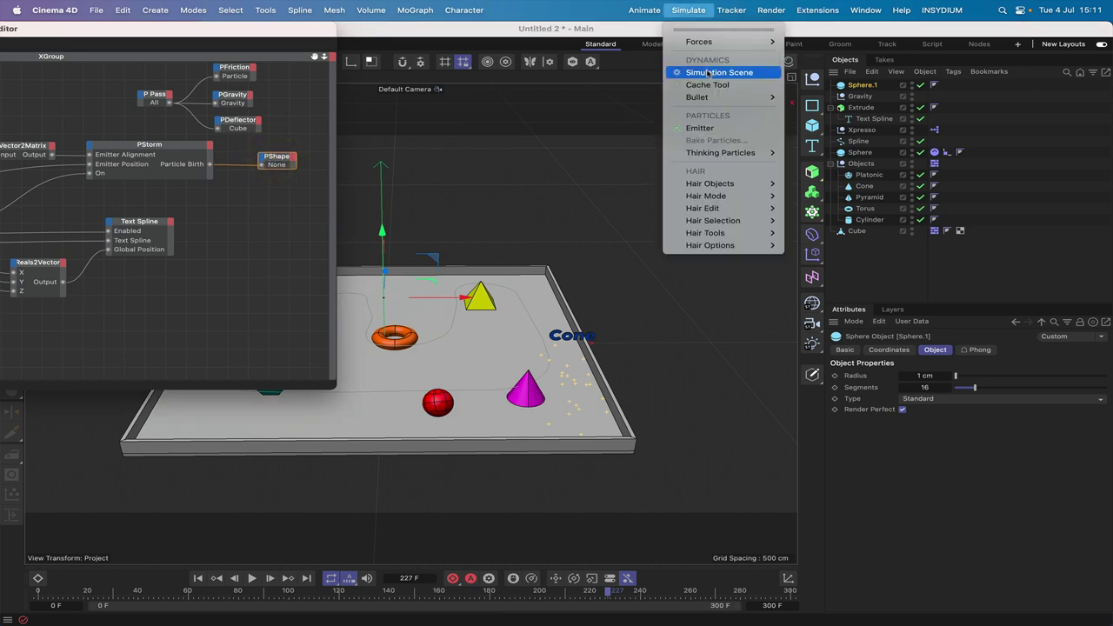
{"action": "mouse_move", "coordinate": [722, 152]}
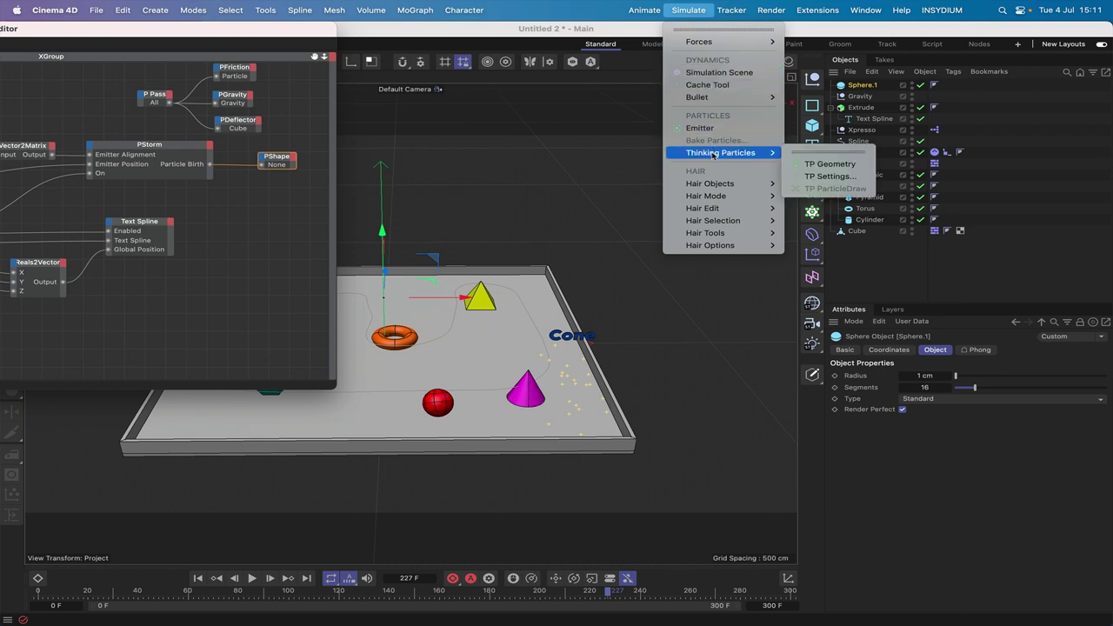
{"action": "left_click", "coordinate": [827, 163]}
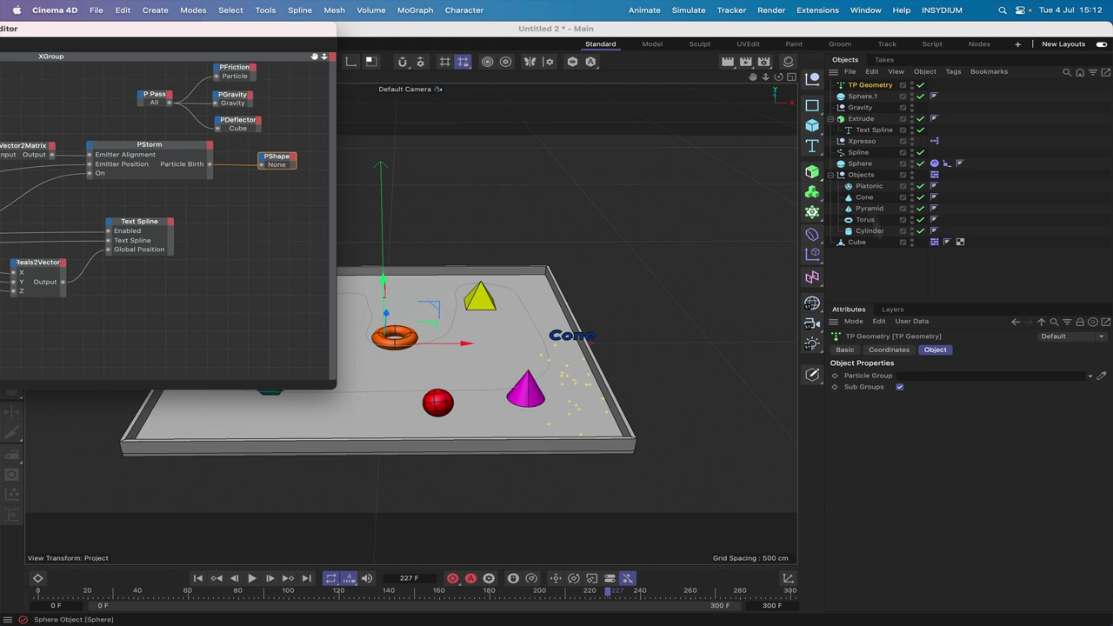
Assign the All group from the Thinking Particles settings as the TP Geometry object's particle group.
{"action": "left_click", "coordinate": [693, 10]}
{"action": "mouse_move", "coordinate": [731, 154]}
{"action": "left_click", "coordinate": [811, 176]}
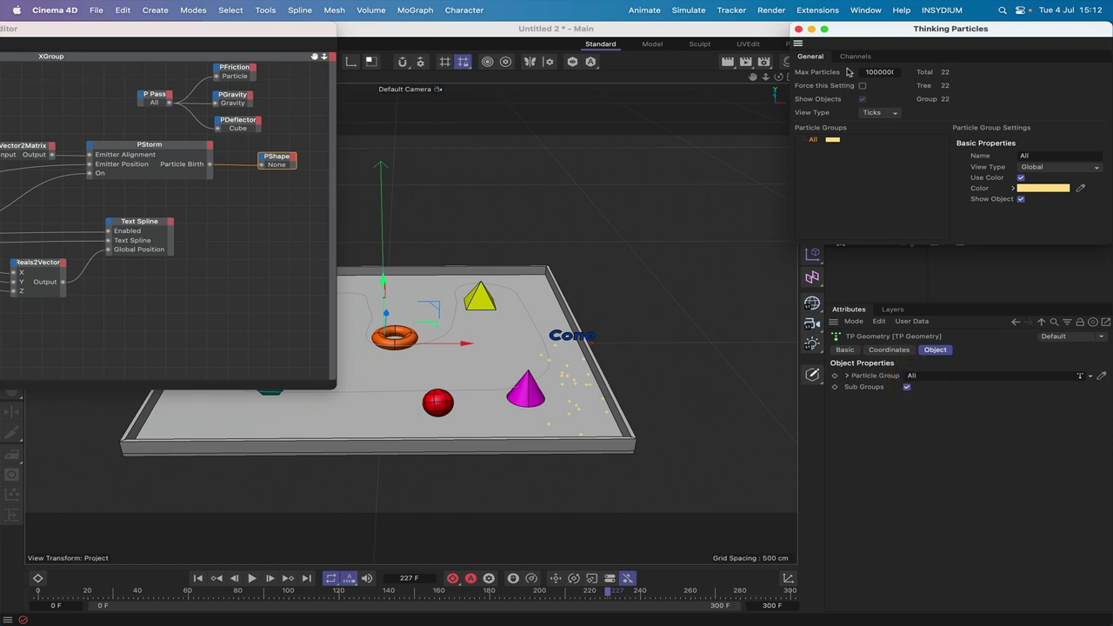
{"action": "left_click", "coordinate": [799, 29]}
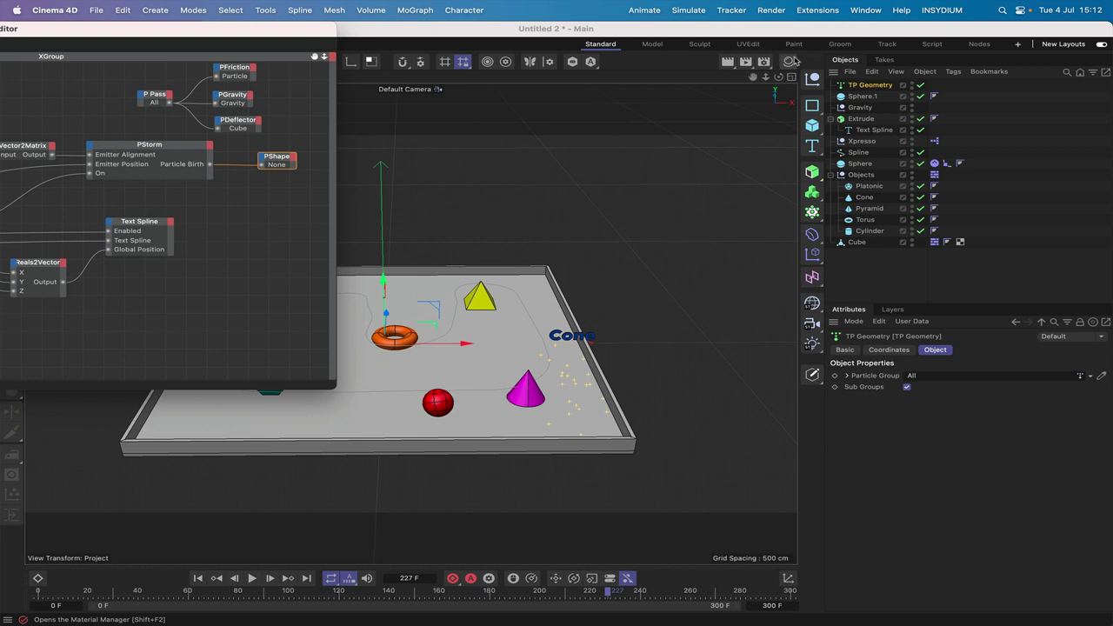
Create a new material and set its colour to R 226, G 205, B 140.
{"action": "left_click", "coordinate": [788, 61]}
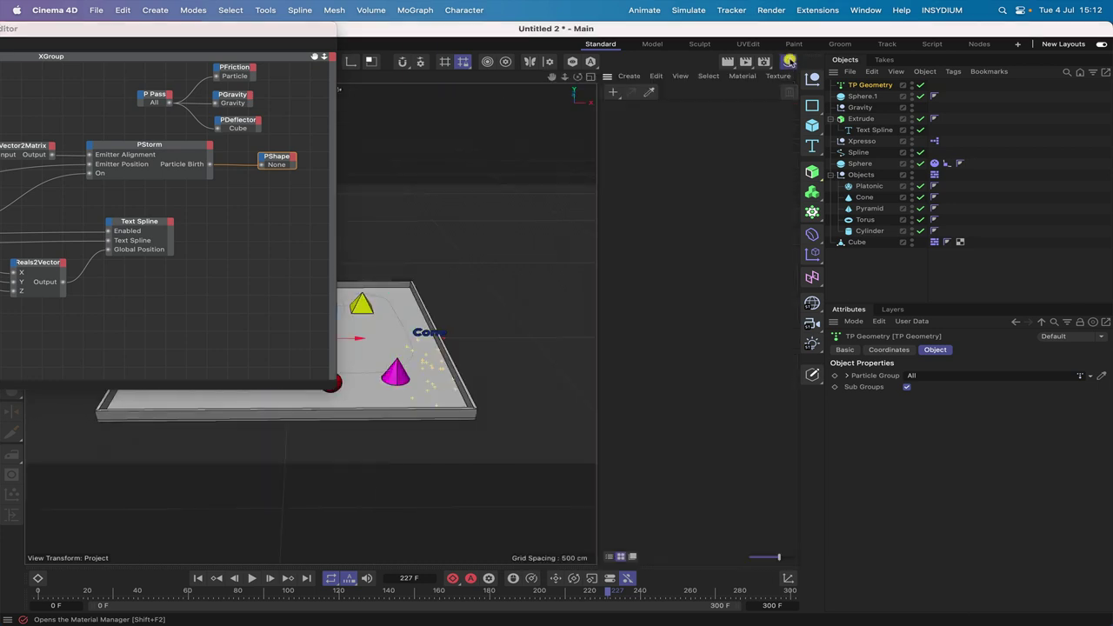
{"action": "left_click", "coordinate": [614, 94]}
{"action": "double_click", "coordinate": [615, 109]}
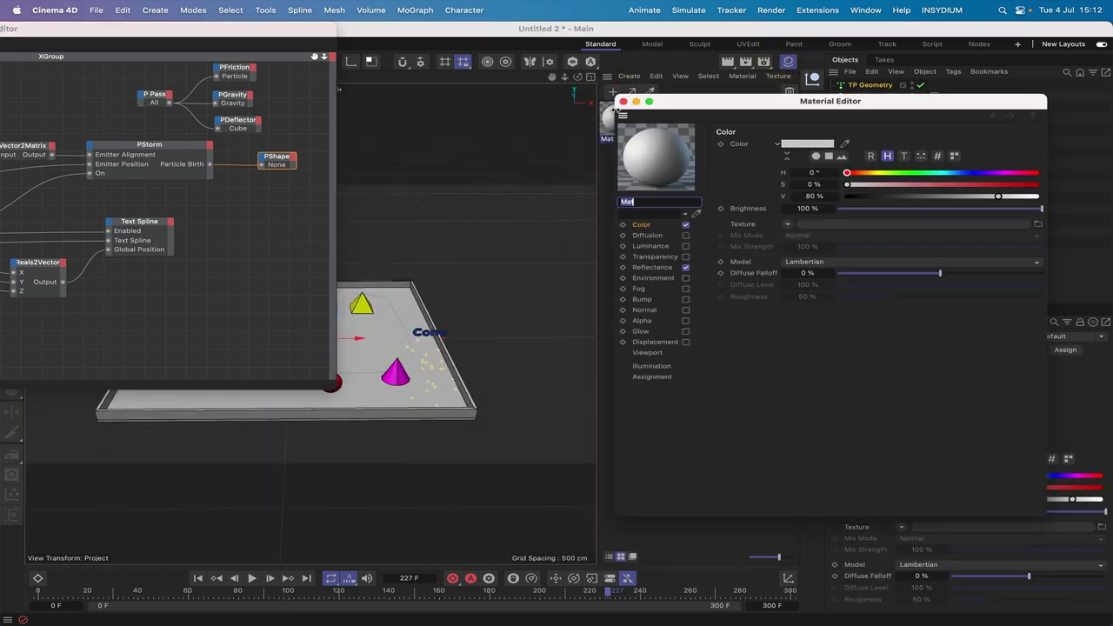
{"action": "left_click", "coordinate": [640, 225]}
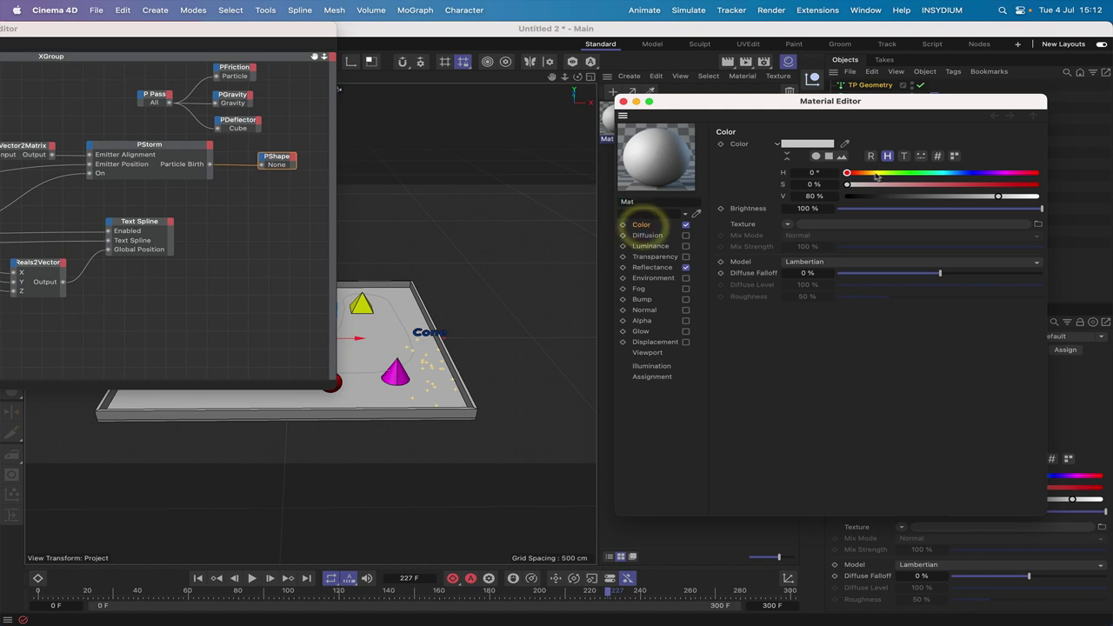
{"action": "left_click", "coordinate": [870, 156]}
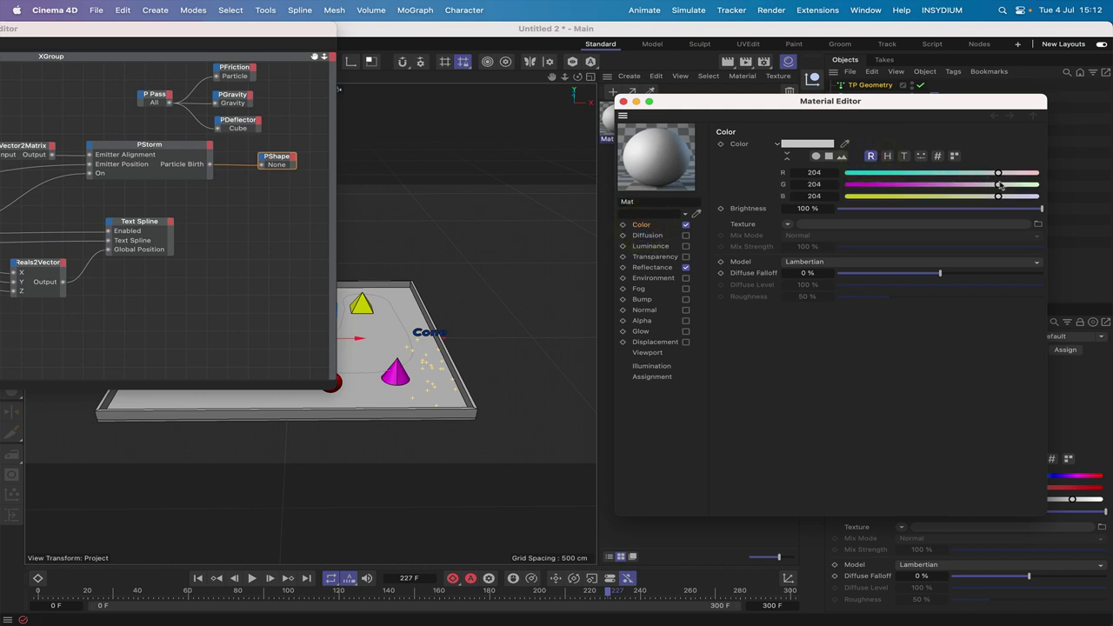
{"action": "left_click", "coordinate": [950, 196]}
{"action": "left_click", "coordinate": [1015, 173]}
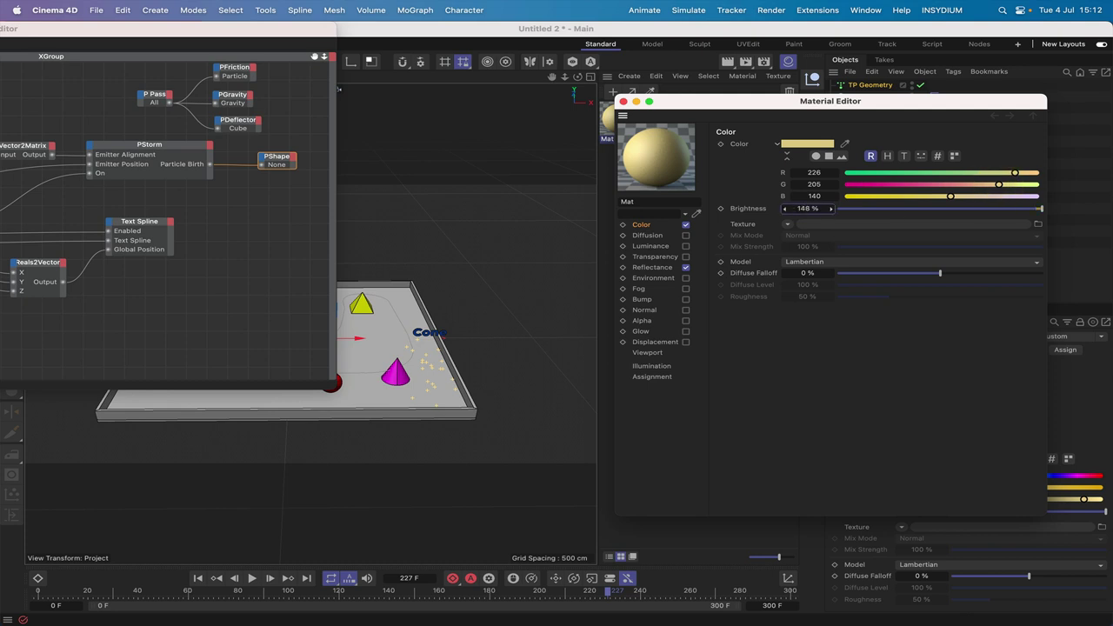
Set the material's colour brightness to 158% and apply the material to the TP Geometry object.
{"action": "left_click_drag", "start_coordinate": [805, 209], "coordinate": [804, 208]}
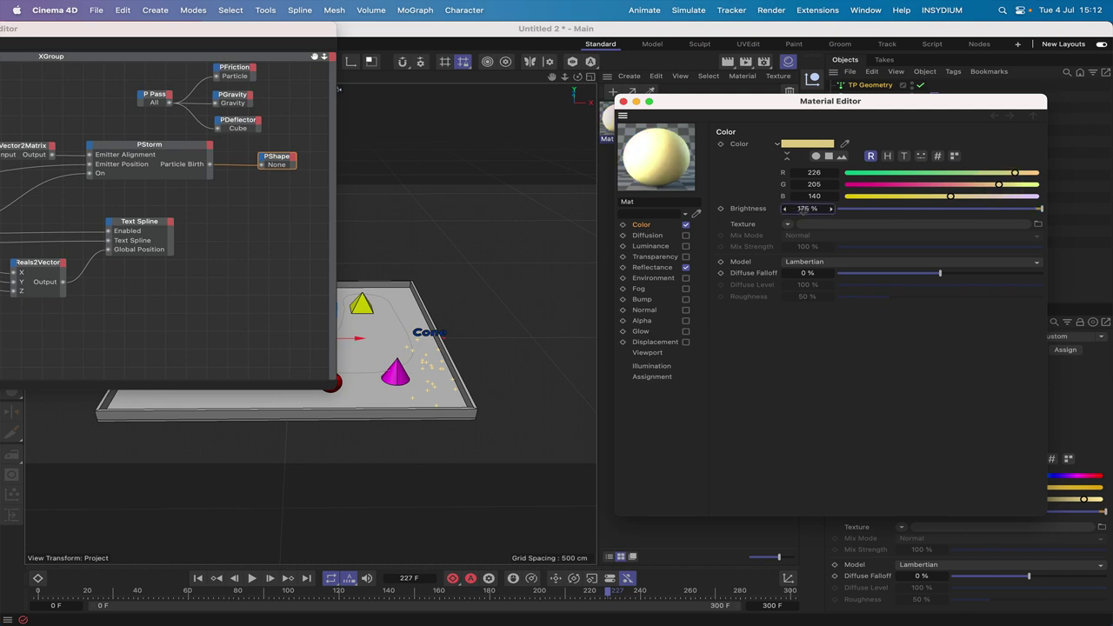
{"action": "left_click_drag", "start_coordinate": [805, 209], "coordinate": [797, 210]}
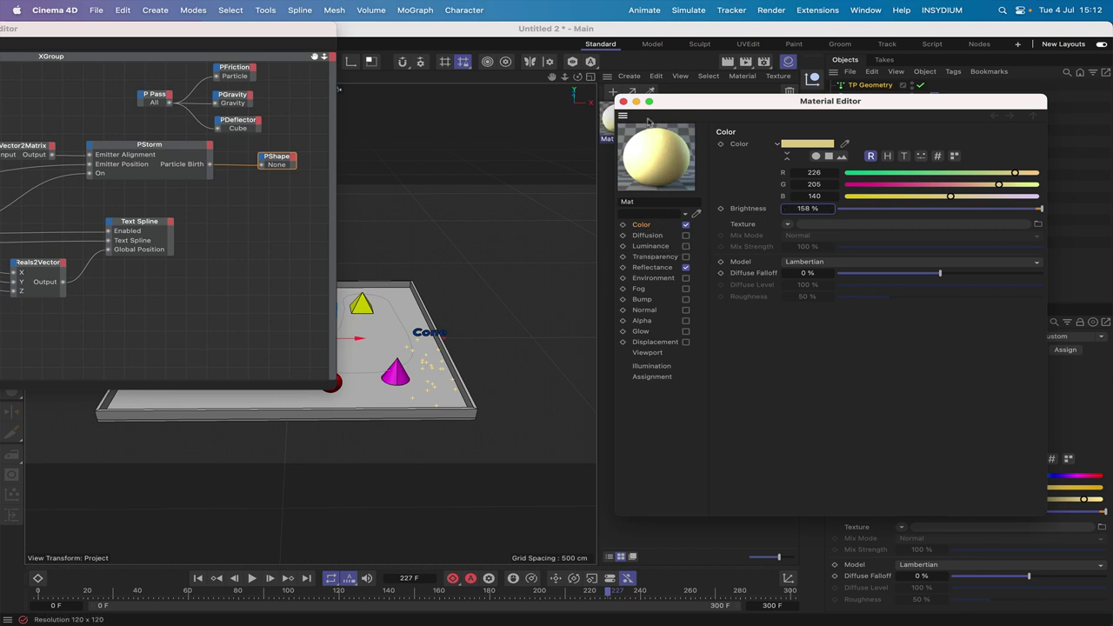
{"action": "left_click", "coordinate": [623, 102]}
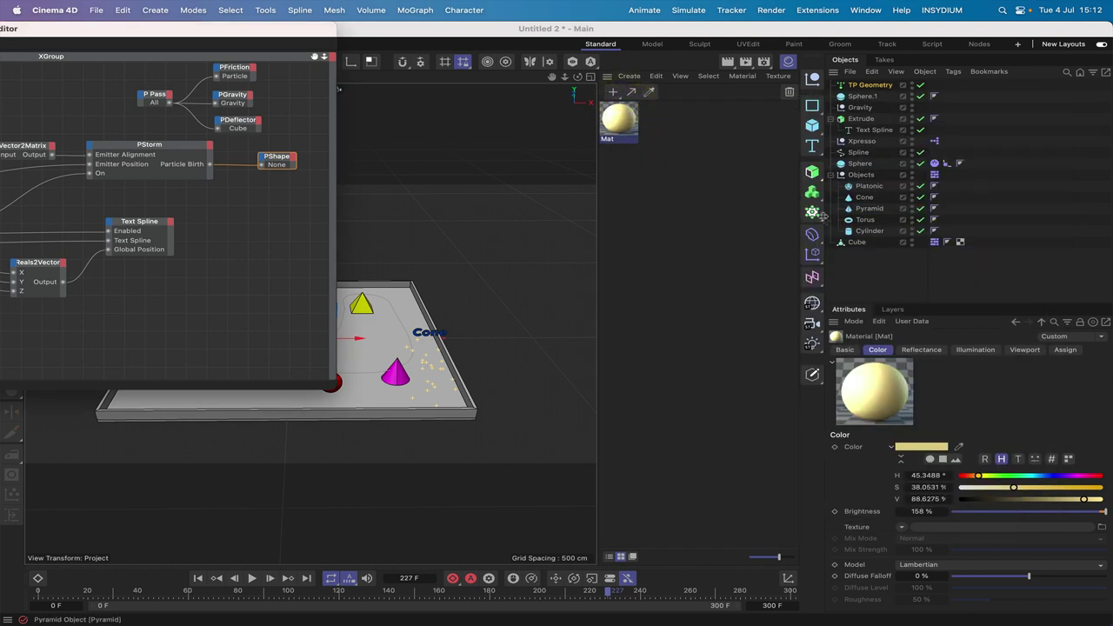
{"action": "left_click", "coordinate": [627, 114]}
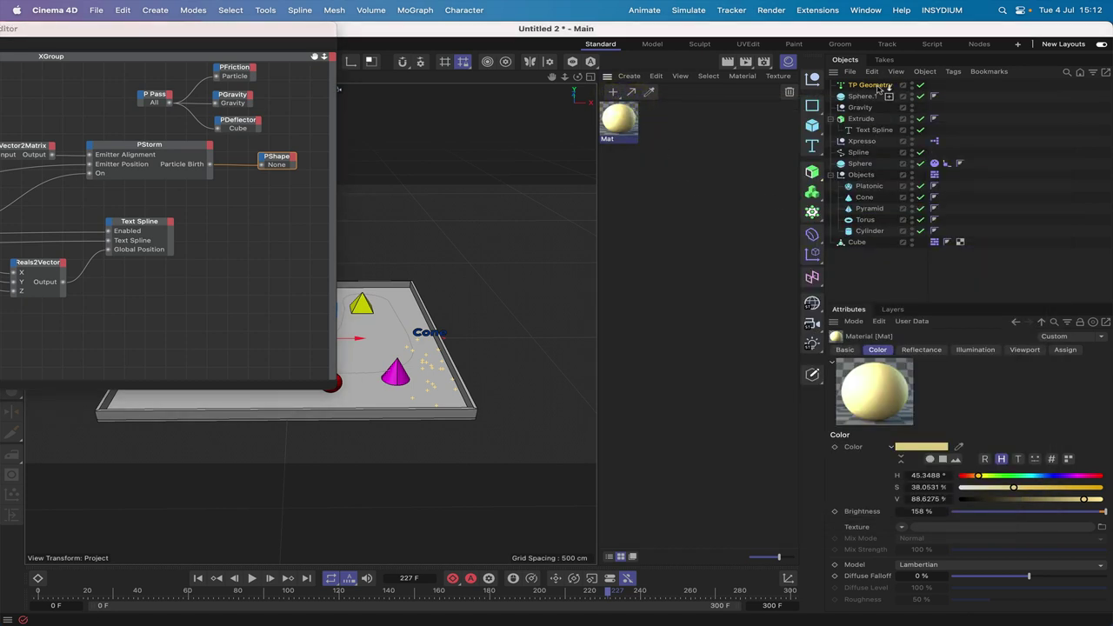
{"action": "left_click_drag", "start_coordinate": [878, 87], "coordinate": [876, 85]}
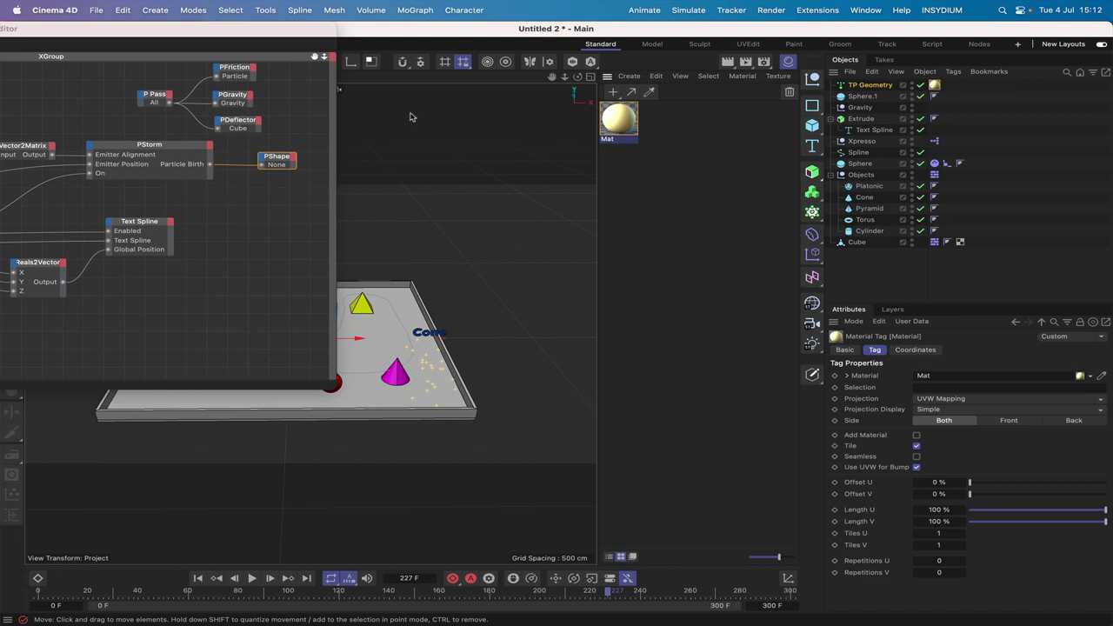
Play the animation from the first frame to check how the emitted particles look with TP Geometry.
{"action": "left_click", "coordinate": [199, 577]}
{"action": "left_click_drag", "start_coordinate": [311, 29], "coordinate": [96, 9]}
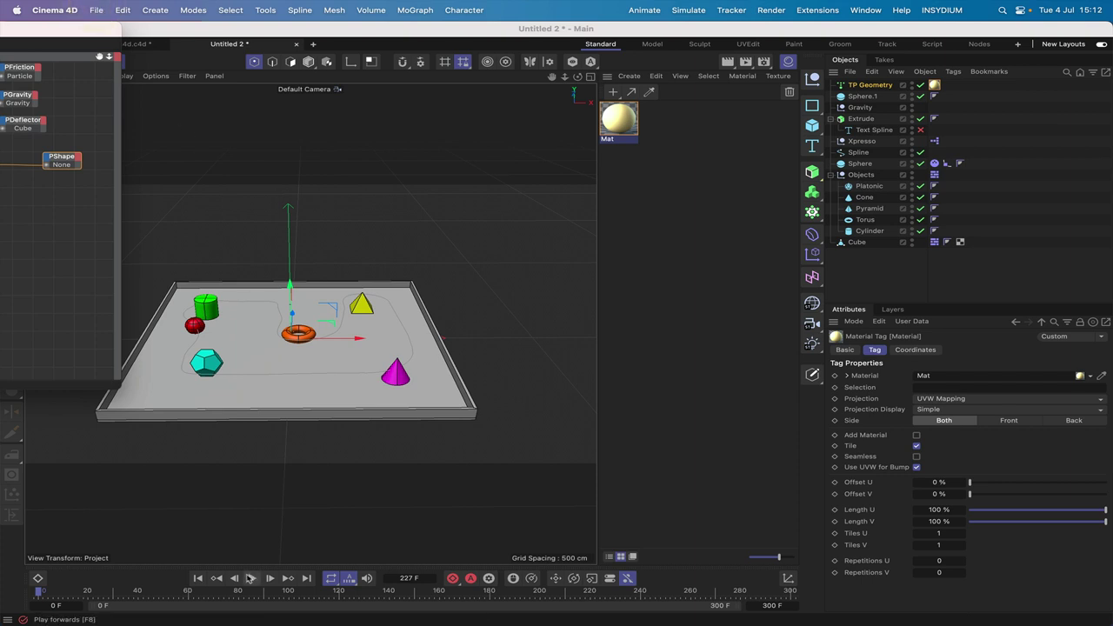
{"action": "left_click", "coordinate": [251, 579]}
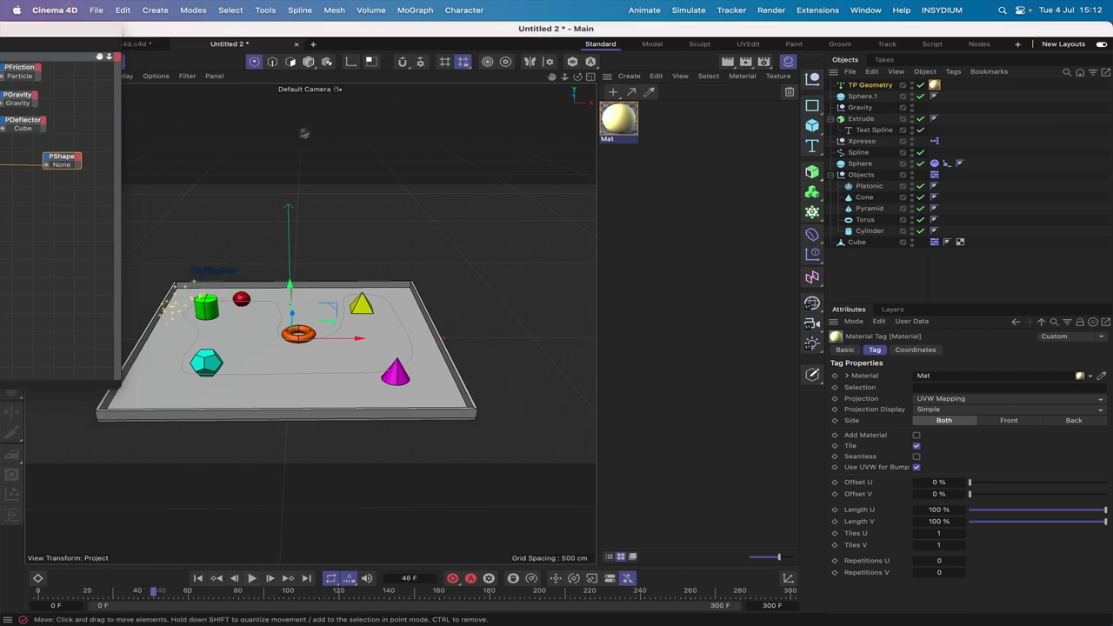
Set Sphere.1 as the object of the PShape node.
{"action": "left_click_drag", "start_coordinate": [52, 38], "coordinate": [269, 48]}
{"action": "left_click_drag", "start_coordinate": [270, 183], "coordinate": [282, 182]}
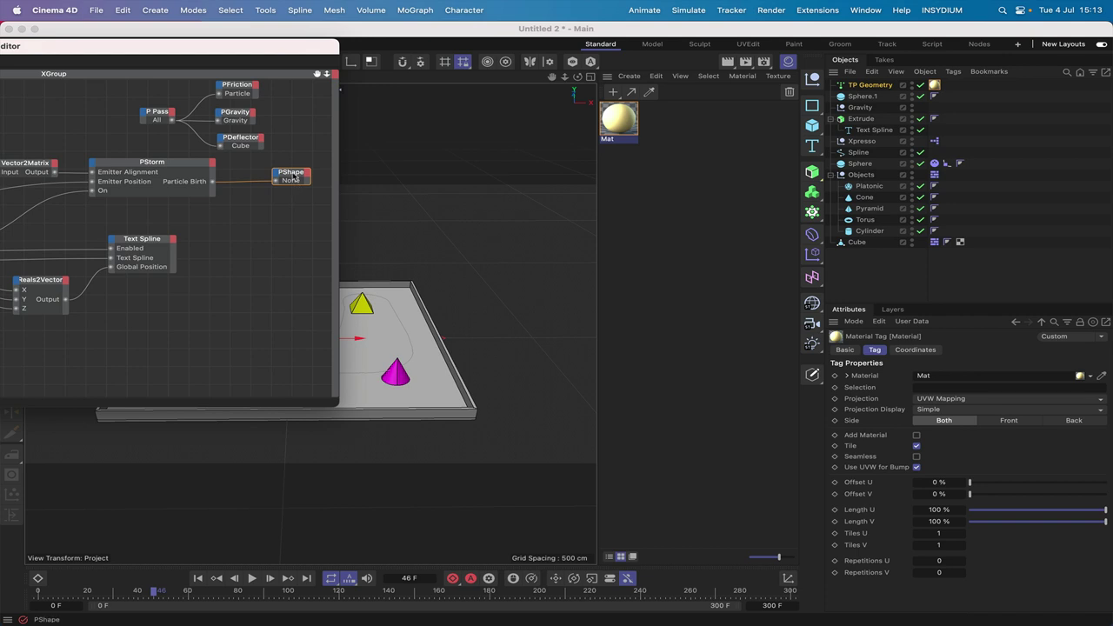
{"action": "left_click", "coordinate": [294, 178]}
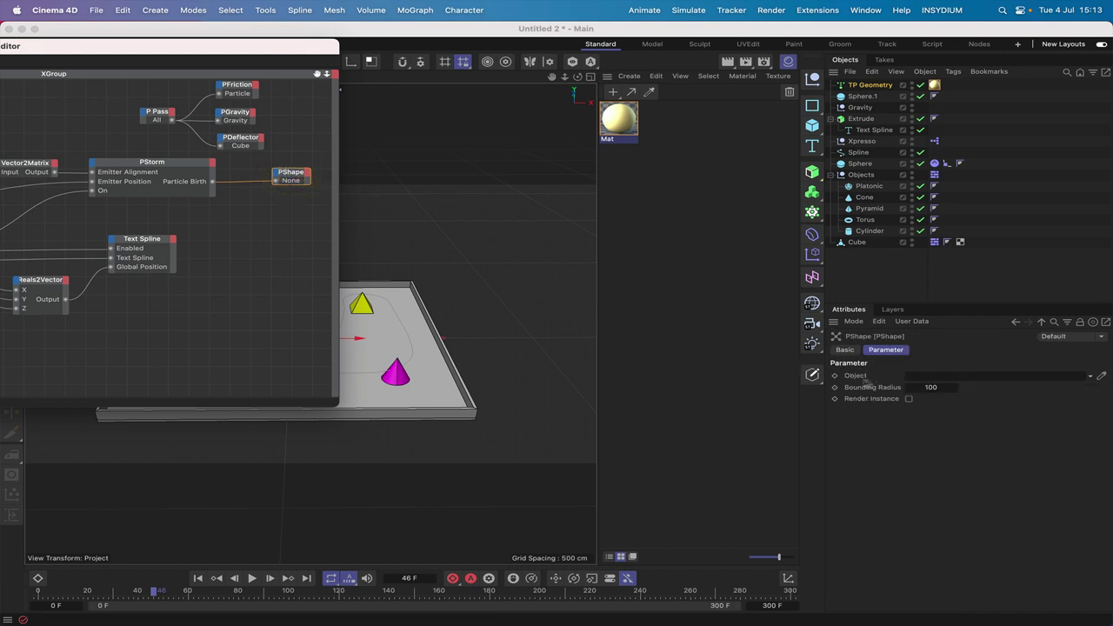
{"action": "left_click", "coordinate": [872, 379]}
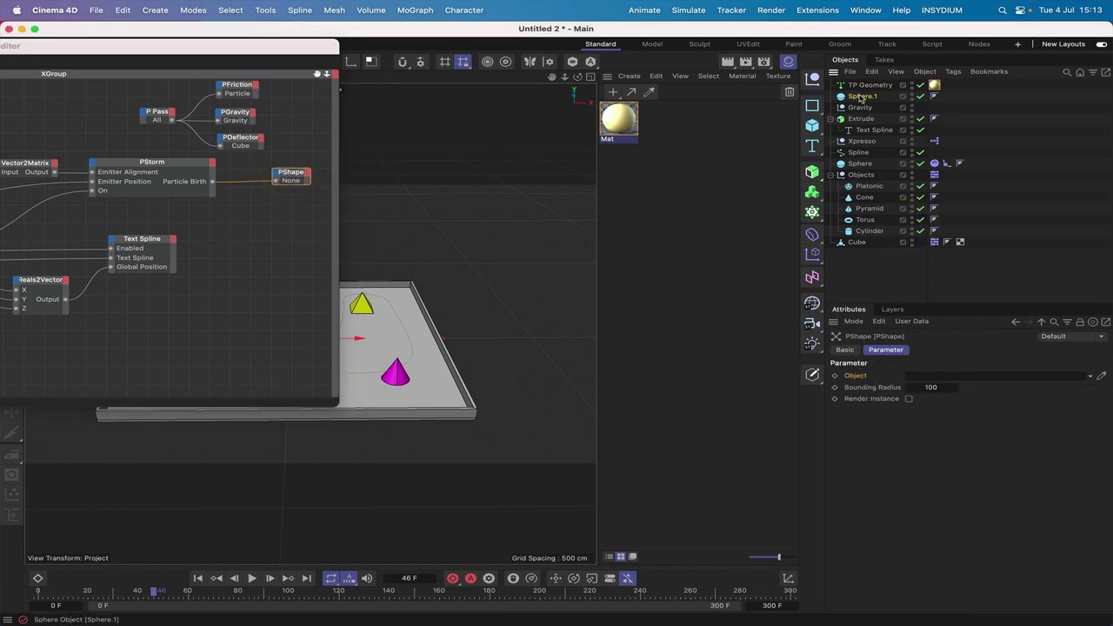
{"action": "left_click", "coordinate": [954, 380]}
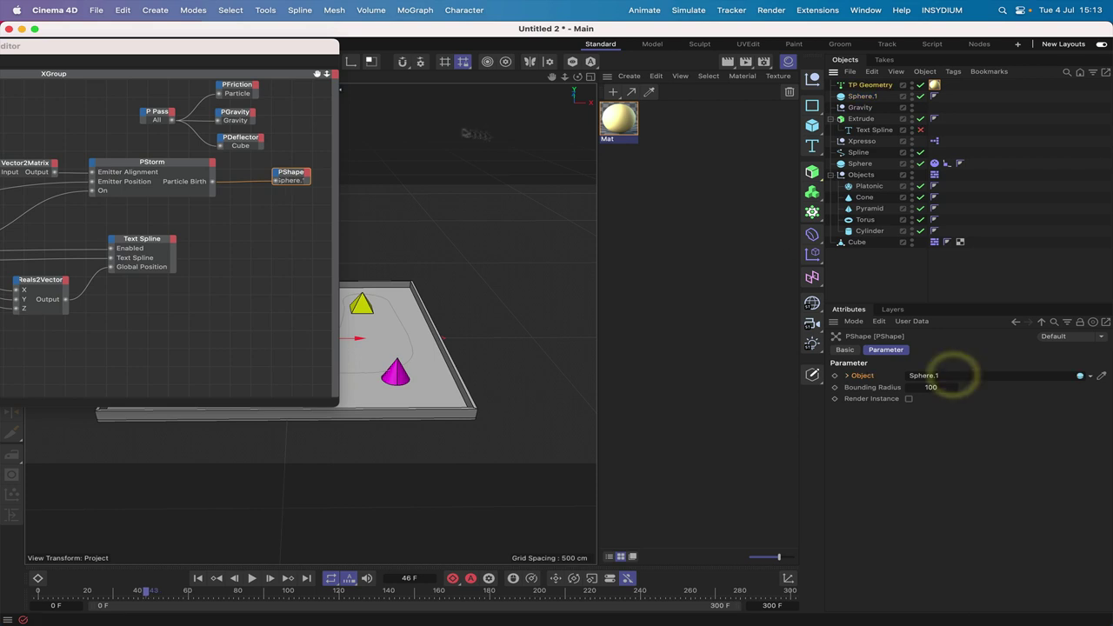
Replay the animation from the start to check the sphere shapes on the PStorm particles.
{"action": "left_click_drag", "start_coordinate": [323, 53], "coordinate": [48, 53]}
{"action": "left_click", "coordinate": [198, 578]}
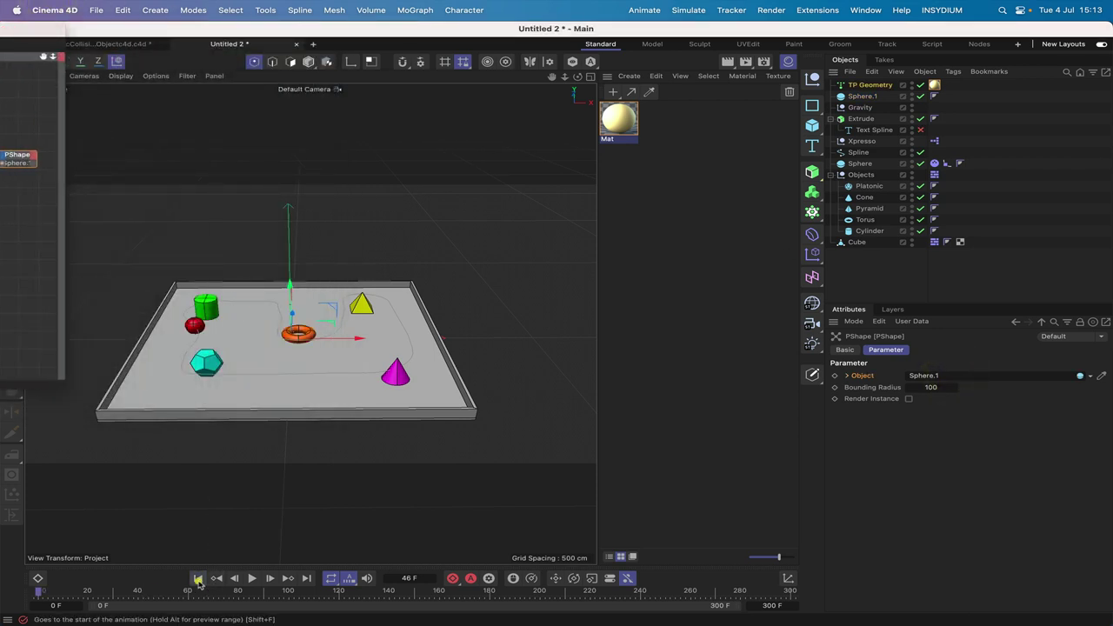
{"action": "left_click", "coordinate": [252, 578]}
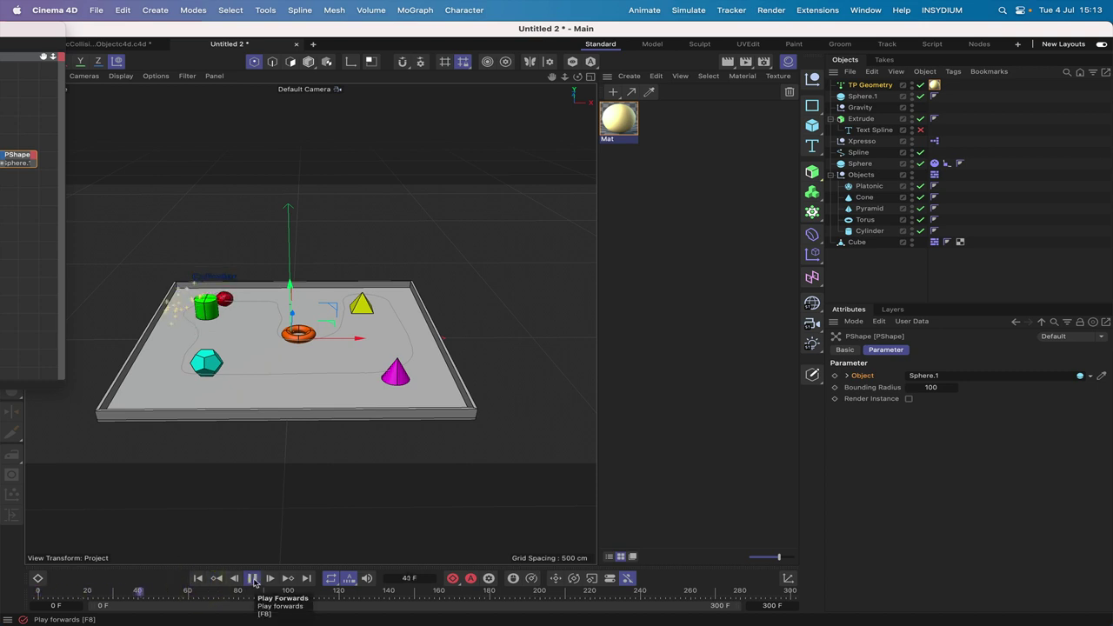
{"action": "left_click", "coordinate": [252, 578]}
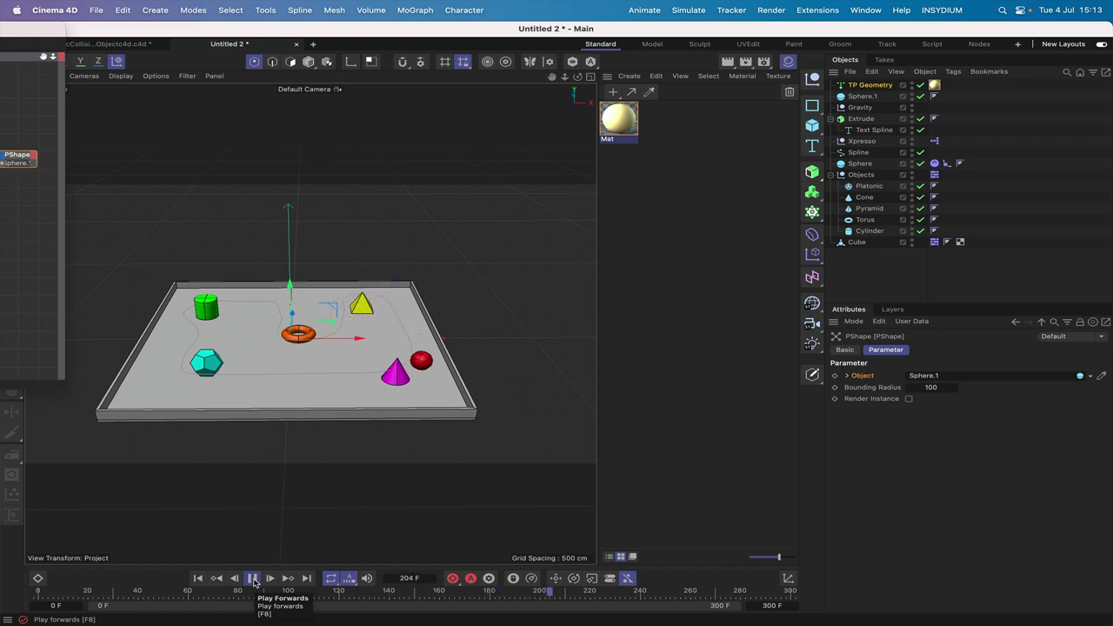
{"action": "left_click", "coordinate": [254, 578]}
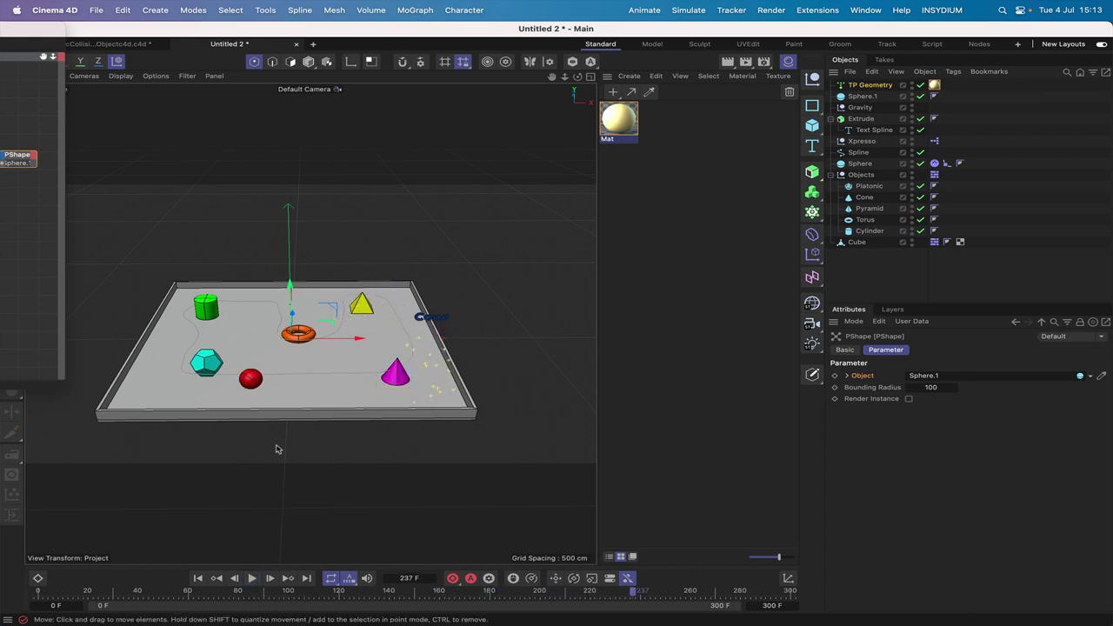
Set the PShape node's Bounding Radius to 0.
{"action": "left_click_drag", "start_coordinate": [45, 42], "coordinate": [261, 42]}
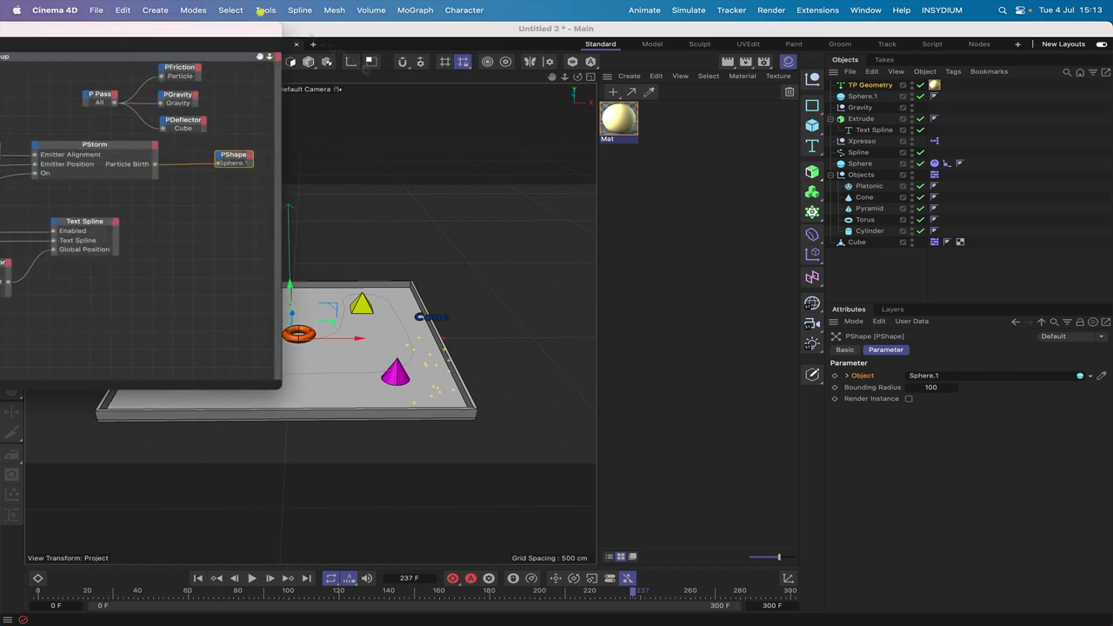
{"action": "double_click", "coordinate": [932, 388]}
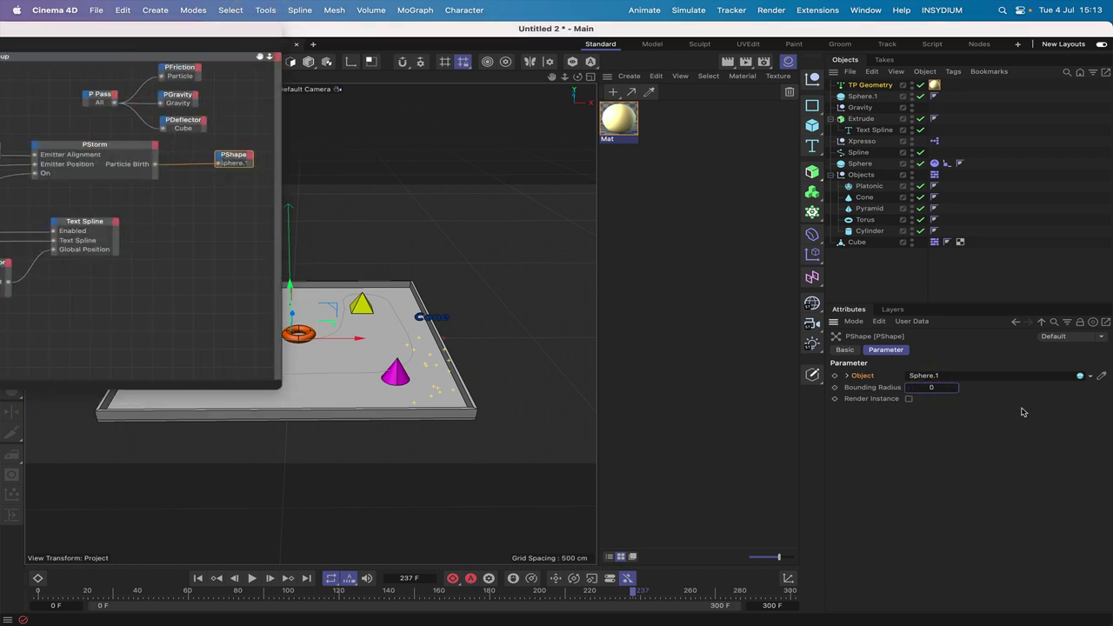
{"action": "left_click_drag", "start_coordinate": [265, 56], "coordinate": [15, 7]}
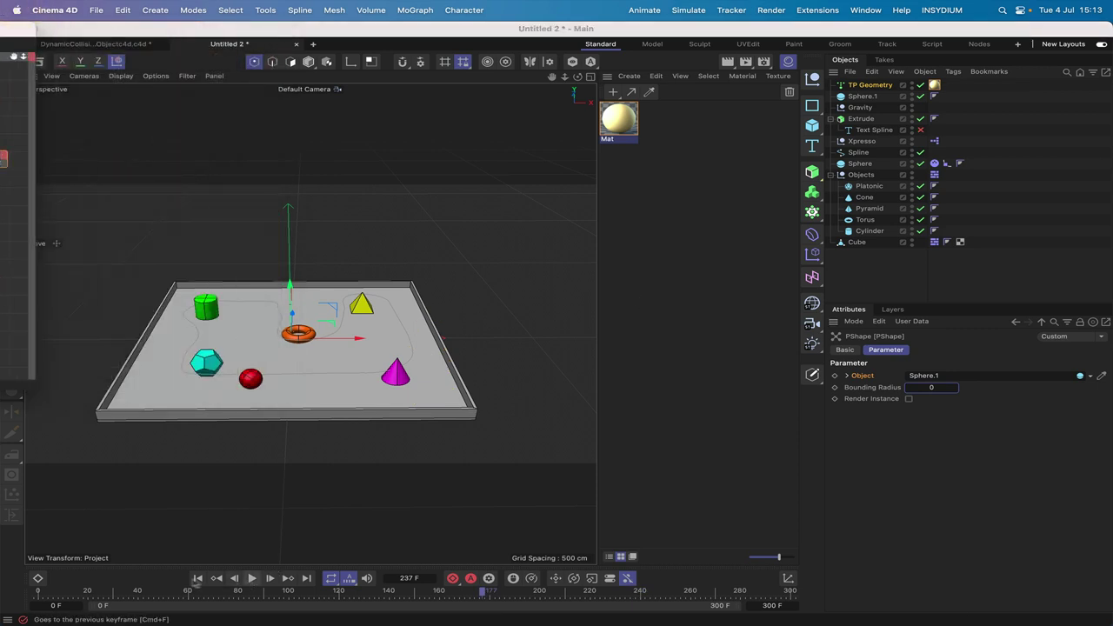
Play the animation from the first frame, pausing after collisions to check the size of the sphere particles.
{"action": "left_click", "coordinate": [198, 579]}
{"action": "left_click", "coordinate": [252, 578]}
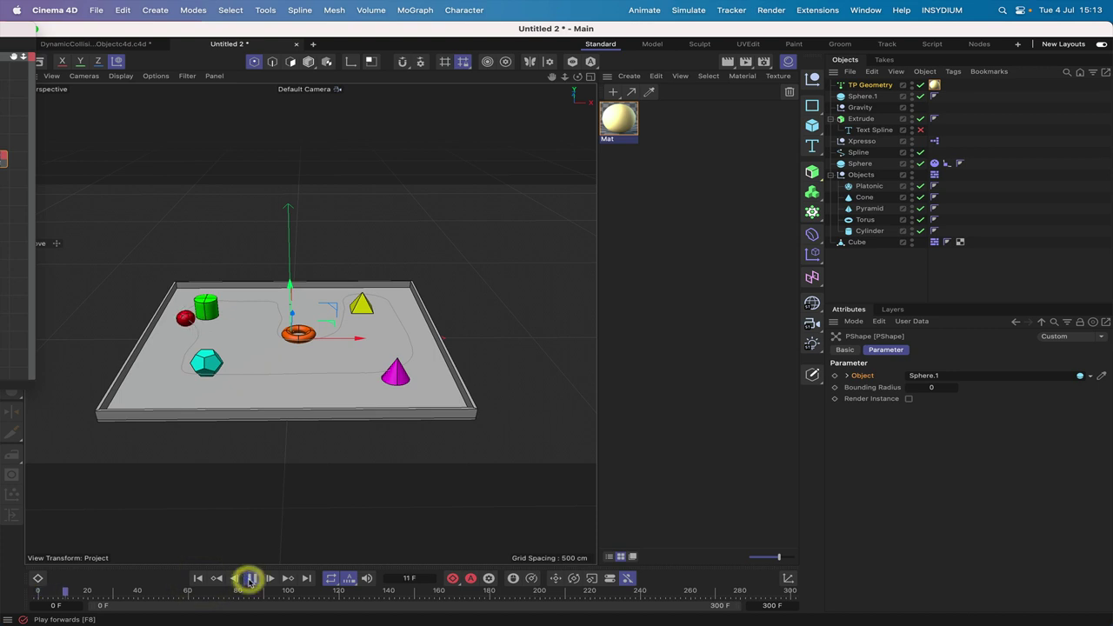
{"action": "left_click", "coordinate": [249, 578]}
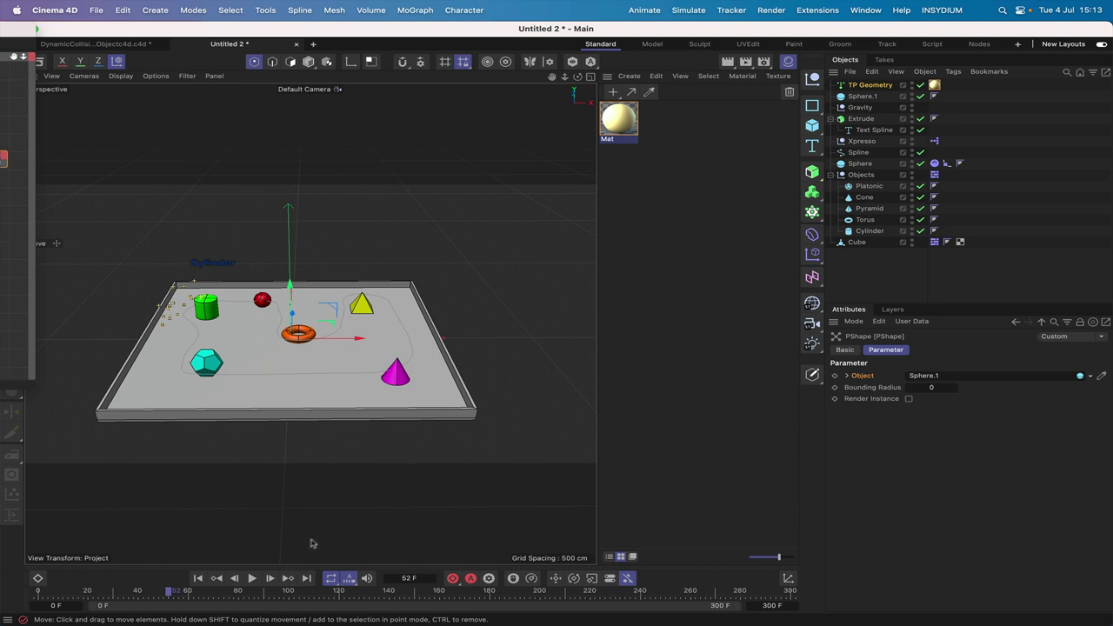
{"action": "left_click", "coordinate": [251, 579]}
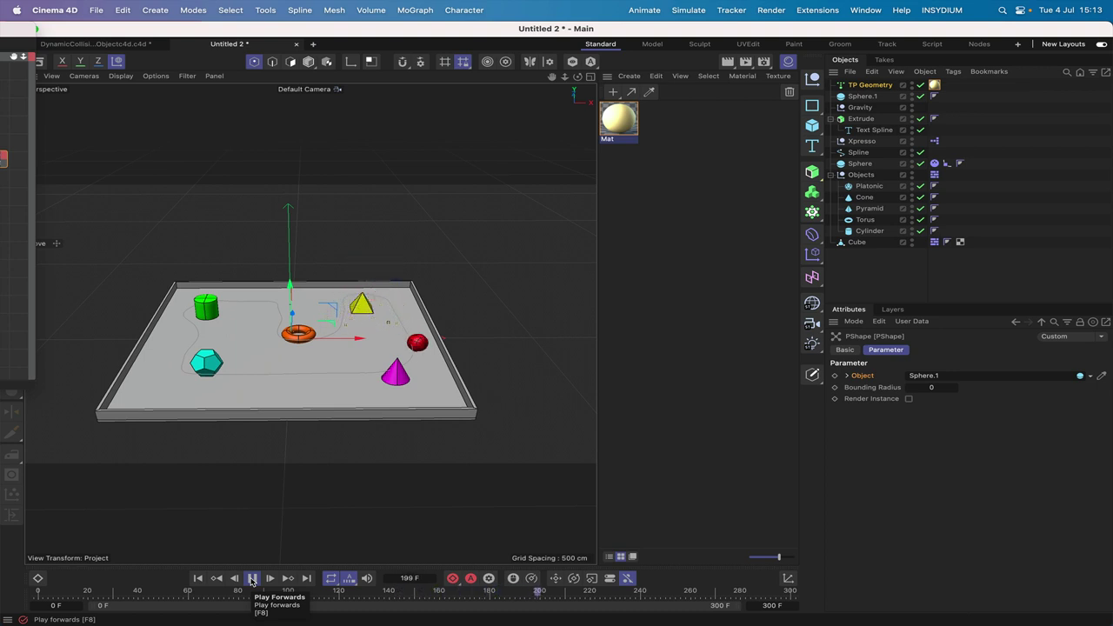
{"action": "left_click", "coordinate": [251, 579]}
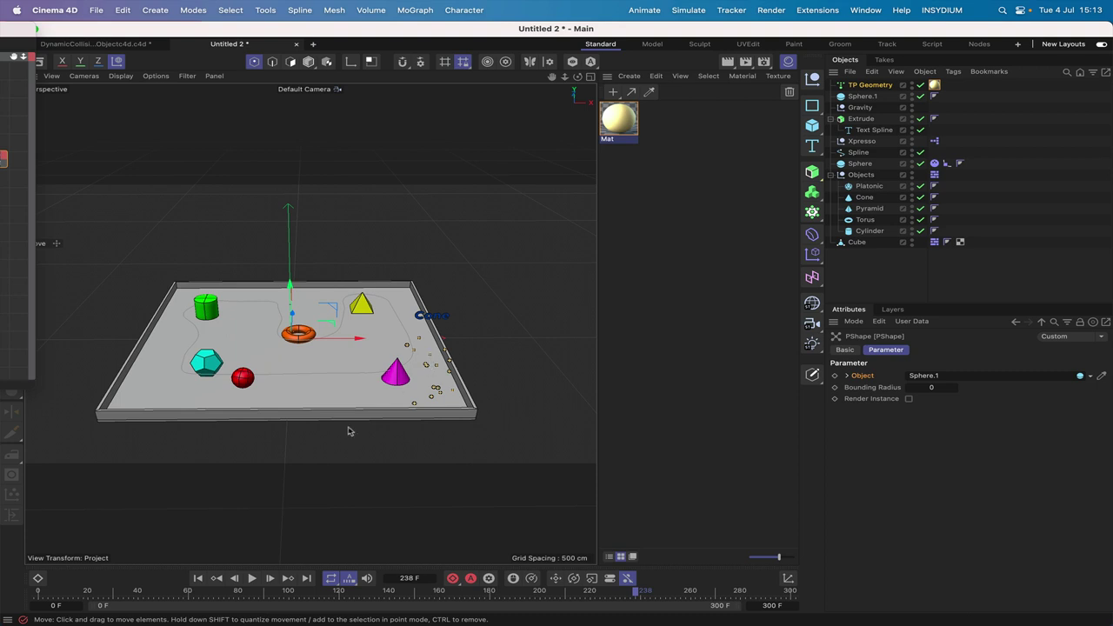
Hide the Material Manager to enlarge the viewport while the animation plays, and stop playback.
{"action": "left_click", "coordinate": [251, 579]}
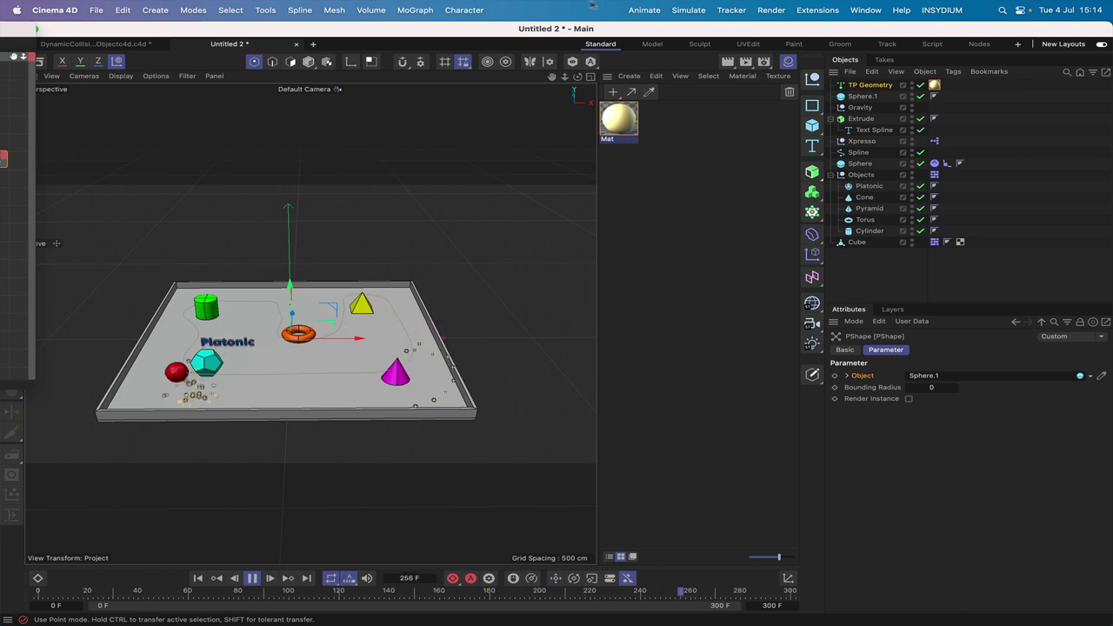
{"action": "left_click", "coordinate": [788, 62]}
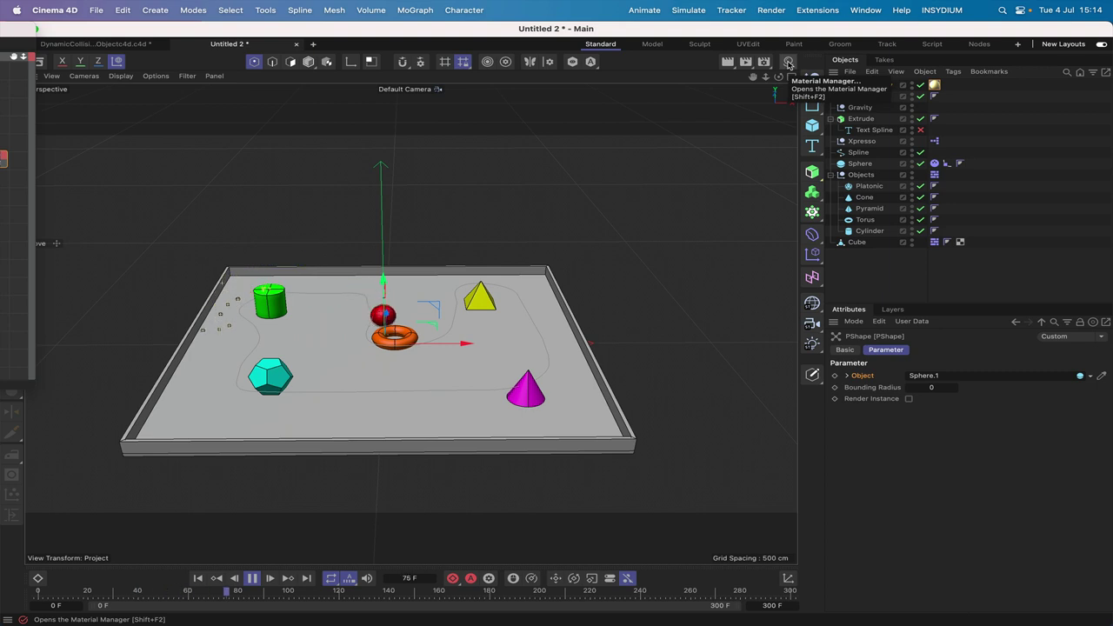
{"action": "left_click", "coordinate": [254, 578]}
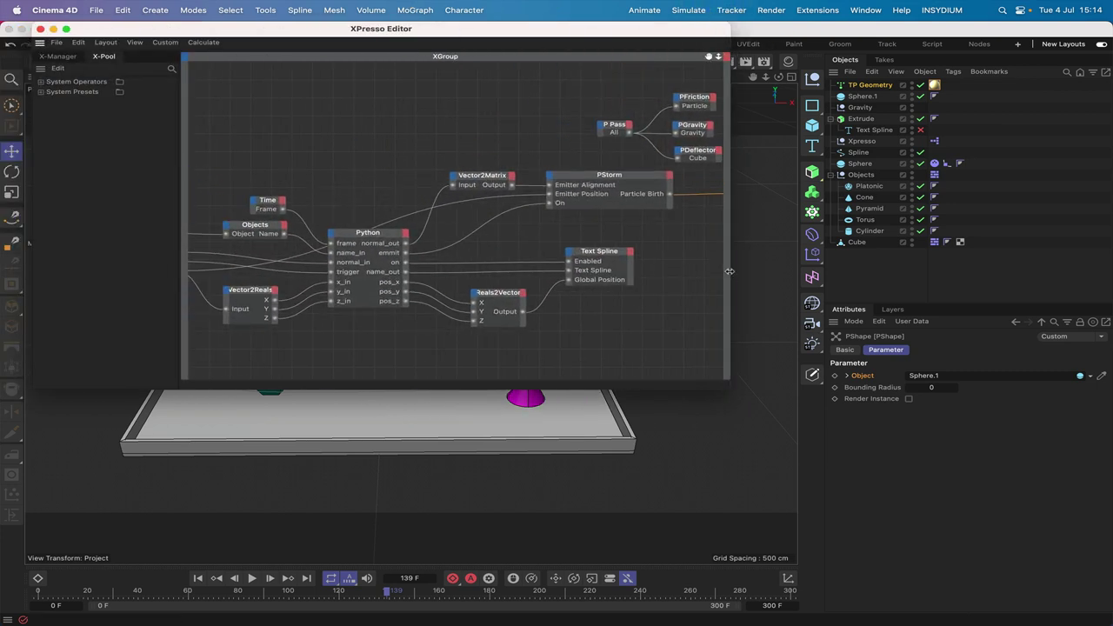
Widen the XPresso Editor to show the whole node graph and review the PShape and Dynamics Collision nodes.
{"action": "left_click_drag", "start_coordinate": [731, 274], "coordinate": [1075, 239]}
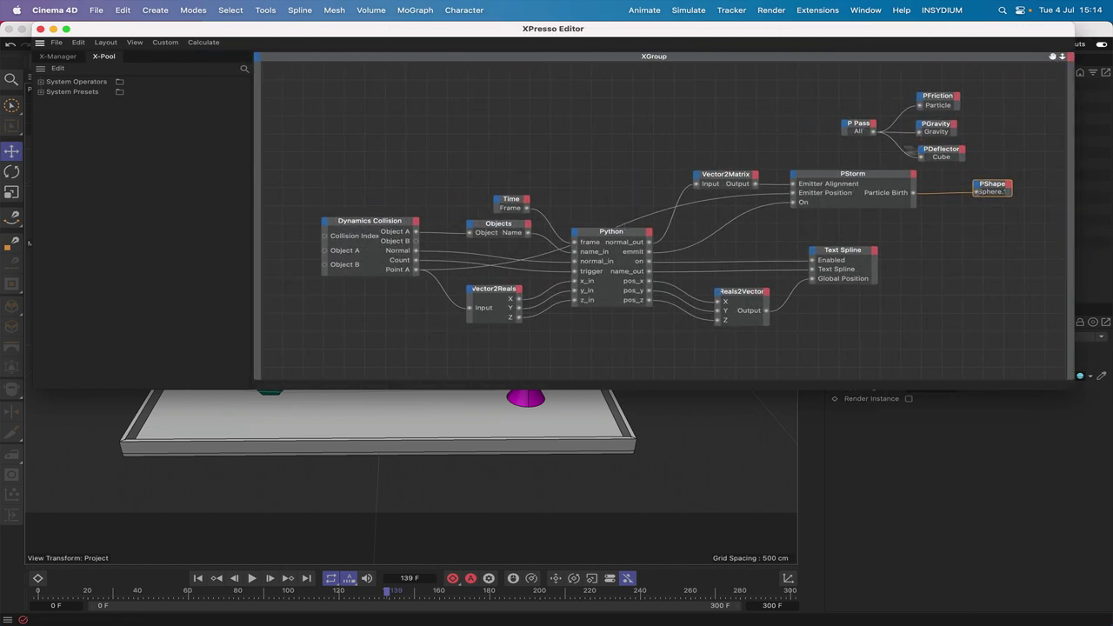
{"action": "left_click_drag", "start_coordinate": [989, 185], "coordinate": [994, 187]}
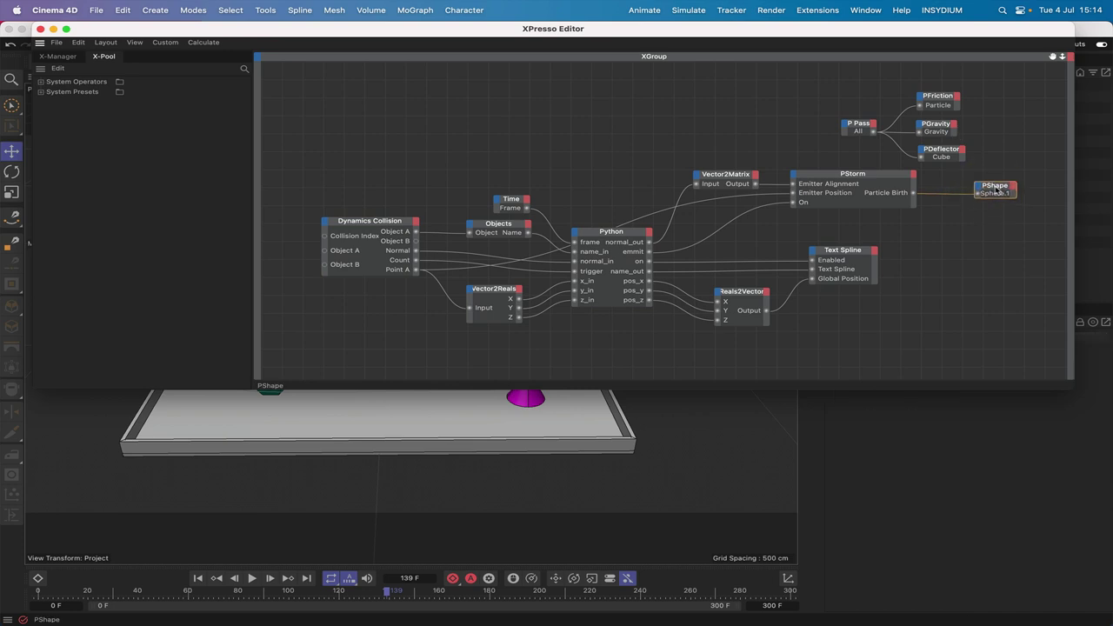
{"action": "left_click", "coordinate": [995, 188]}
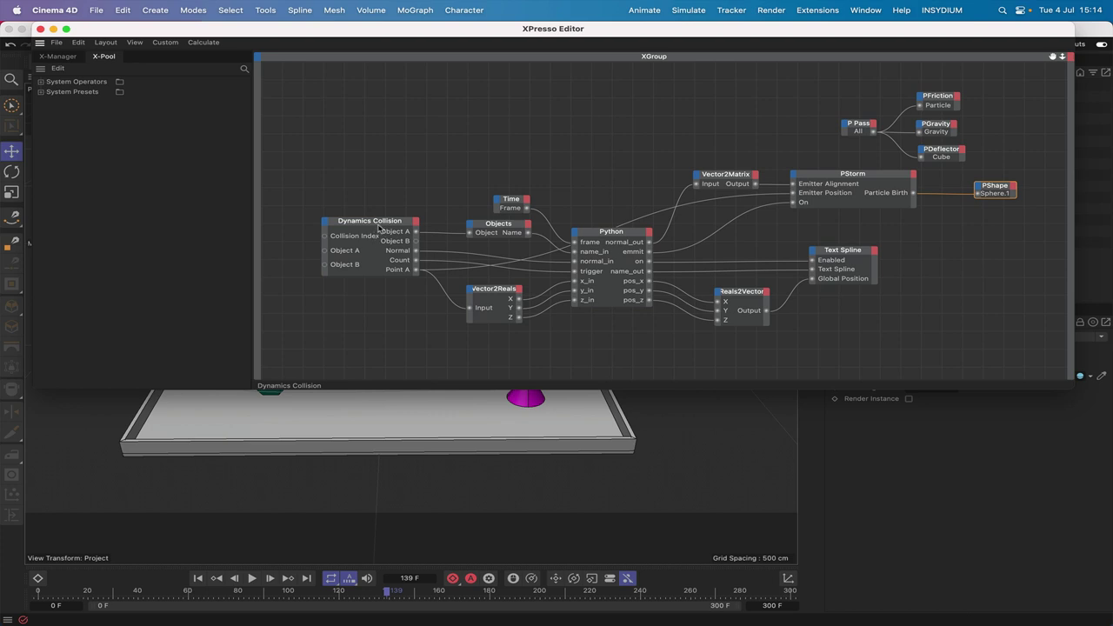
{"action": "left_click", "coordinate": [379, 226]}
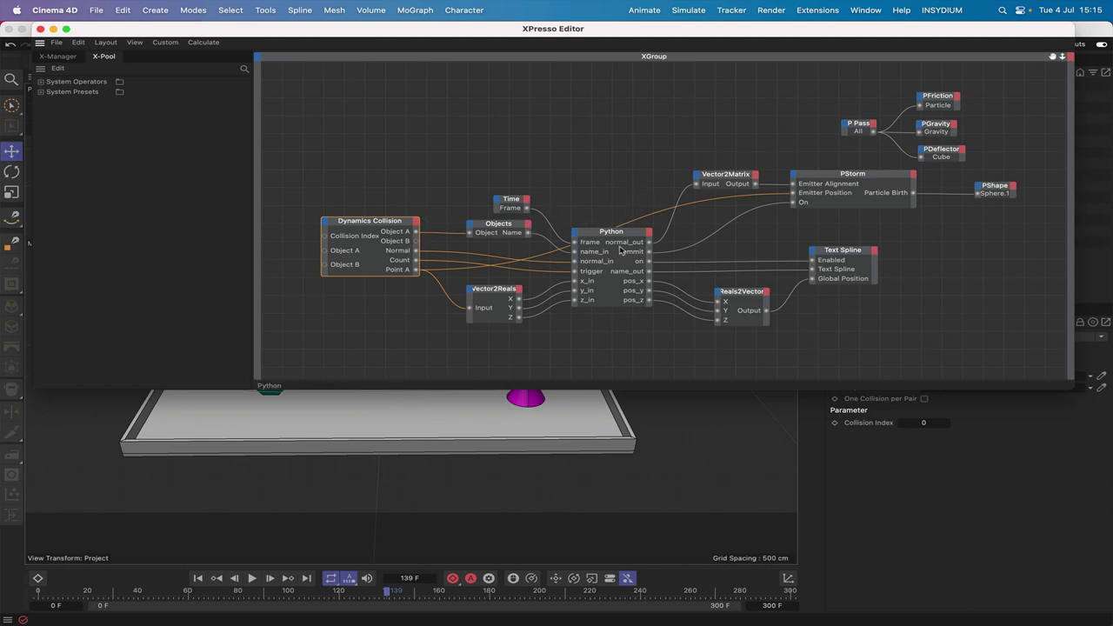
{"action": "left_click_drag", "start_coordinate": [1049, 63], "coordinate": [1011, 47]}
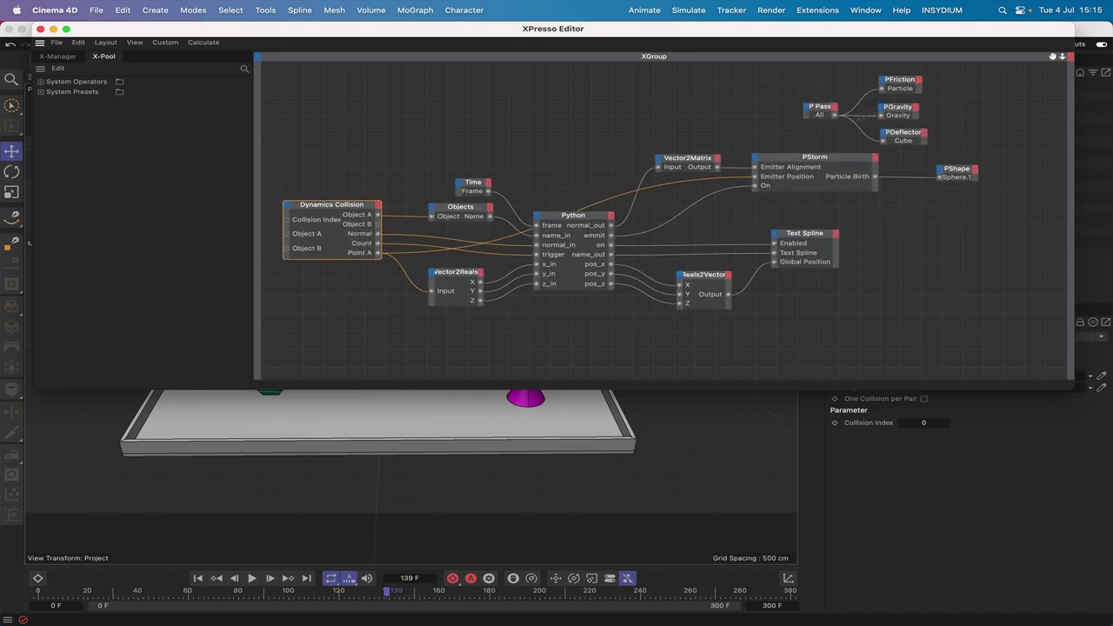
Review the Python node's code and its connections in the graph, moving the XPresso Editor clear of the node's attributes.
{"action": "left_click", "coordinate": [572, 220]}
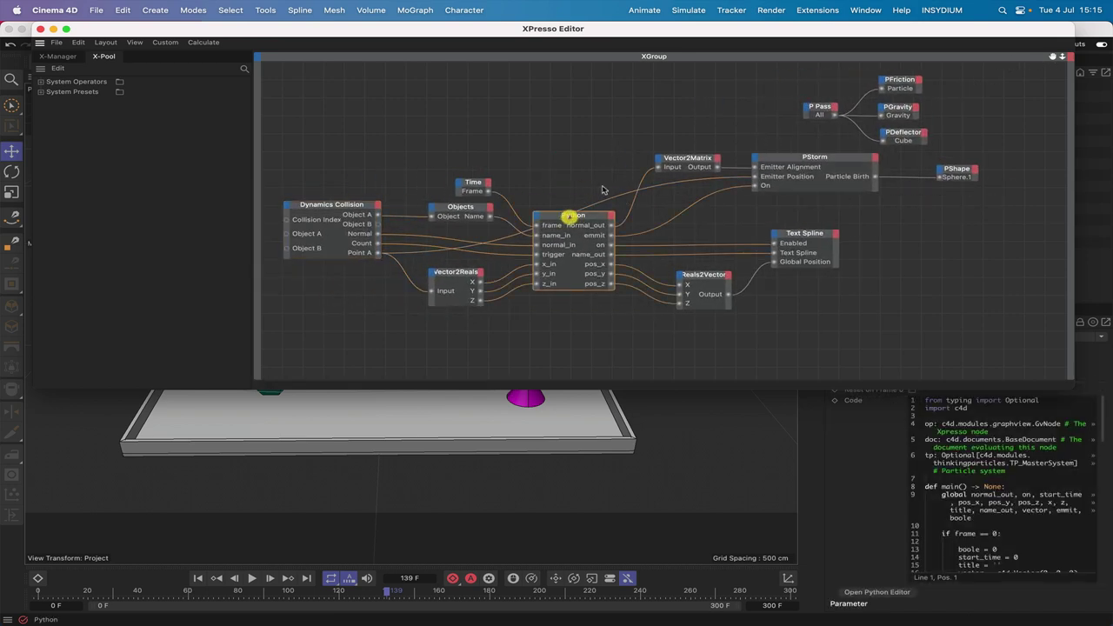
{"action": "left_click_drag", "start_coordinate": [948, 33], "coordinate": [474, 4]}
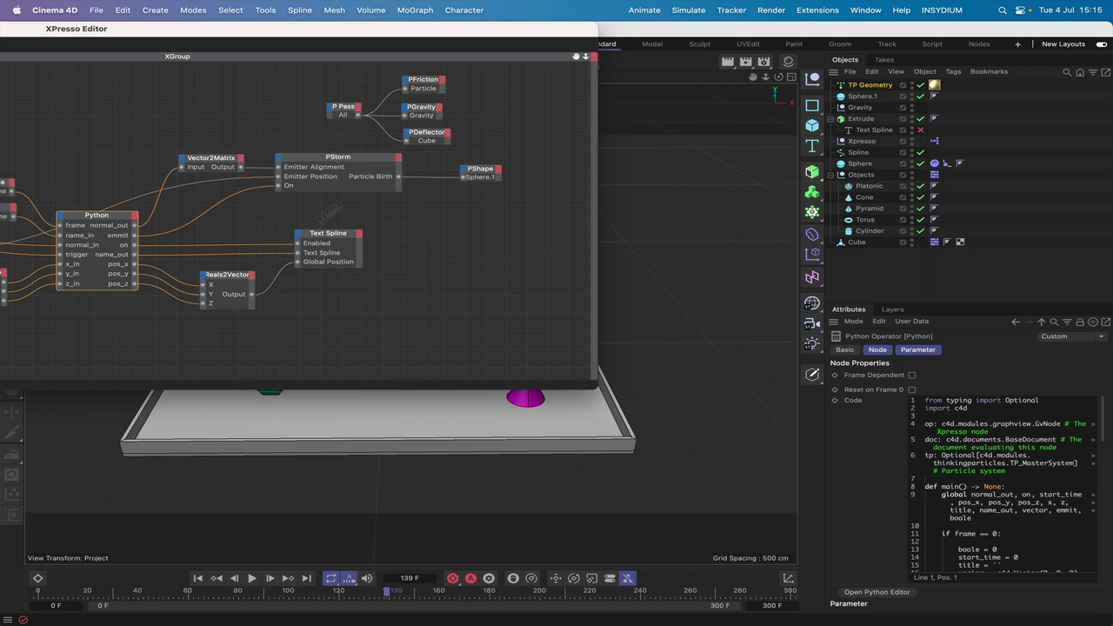
{"action": "left_click_drag", "start_coordinate": [577, 56], "coordinate": [754, 47]}
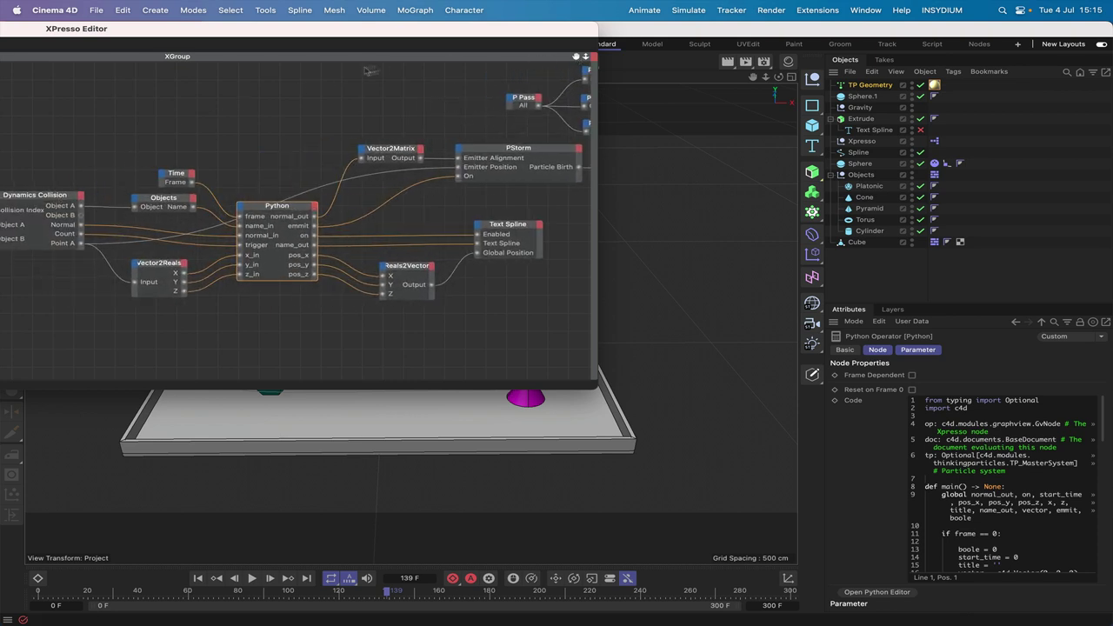
{"action": "left_click_drag", "start_coordinate": [510, 36], "coordinate": [330, 12]}
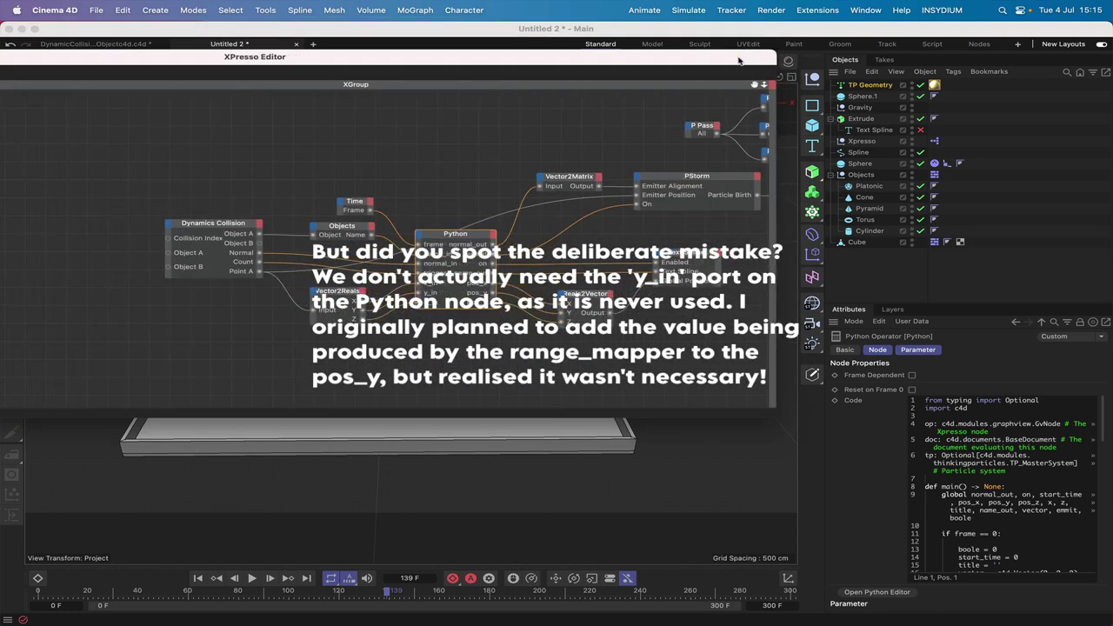
{"action": "left_click_drag", "start_coordinate": [754, 84], "coordinate": [619, 90]}
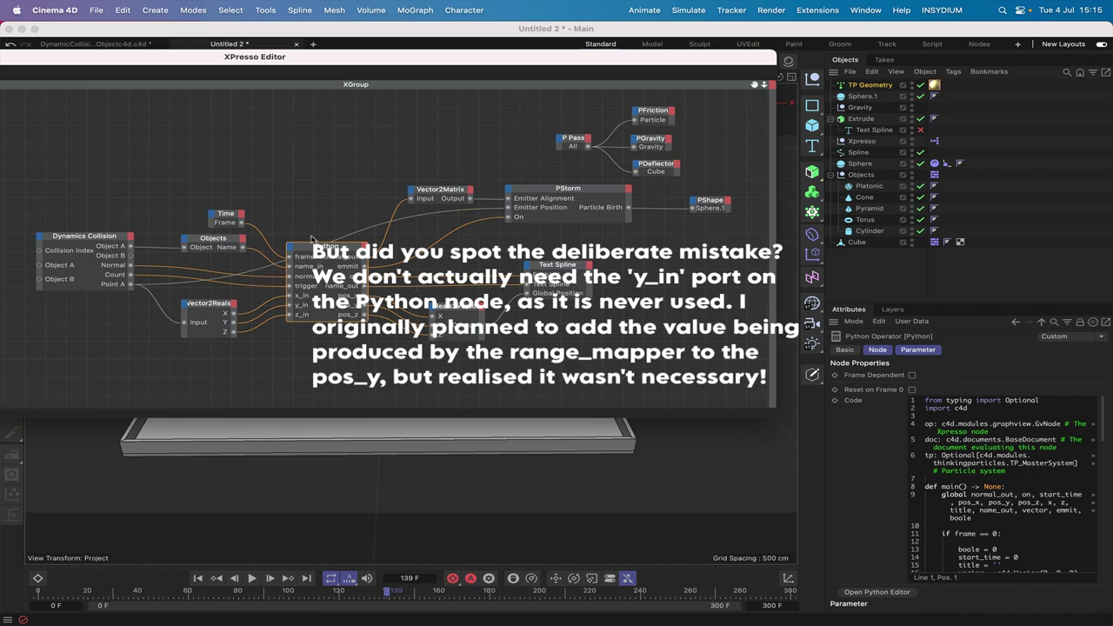
{"action": "left_click_drag", "start_coordinate": [581, 62], "coordinate": [665, 61]}
Close the XPresso Editor and play the animation from the first frame to check the finished collision effects.
{"action": "double_click", "coordinate": [236, 54]}
{"action": "double_click", "coordinate": [393, 42]}
{"action": "left_click", "coordinate": [38, 32]}
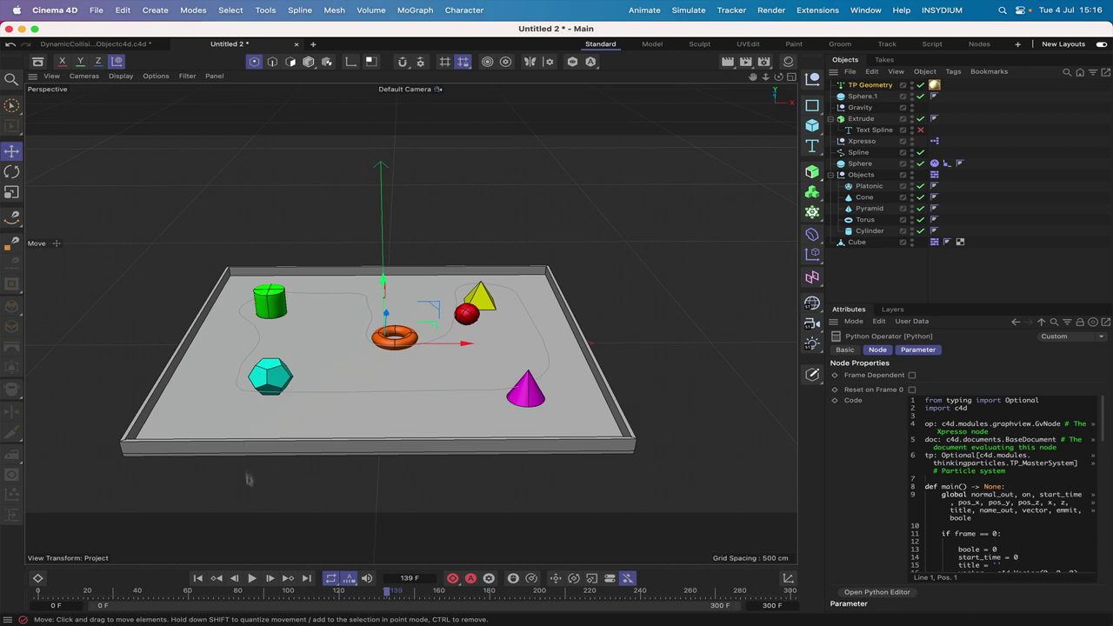
{"action": "left_click", "coordinate": [198, 578]}
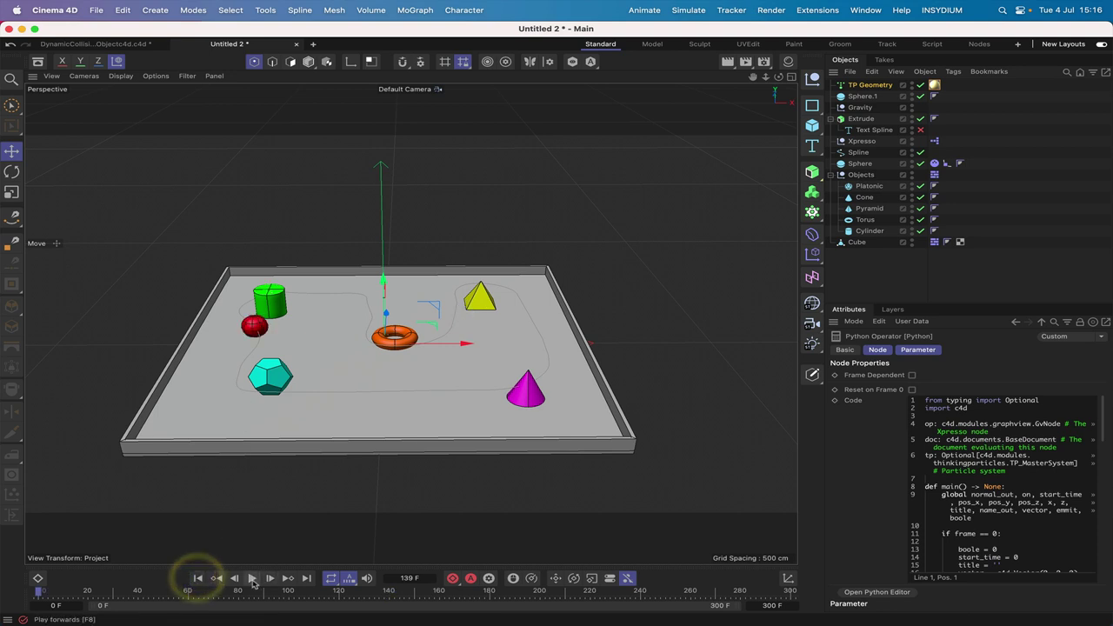
{"action": "left_click", "coordinate": [251, 577]}
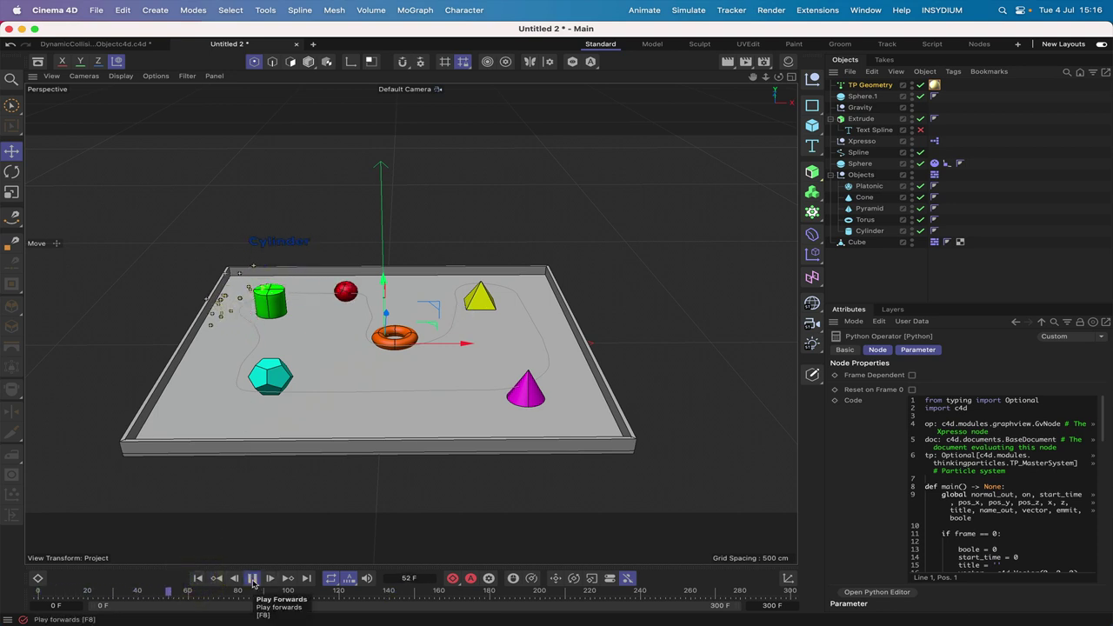